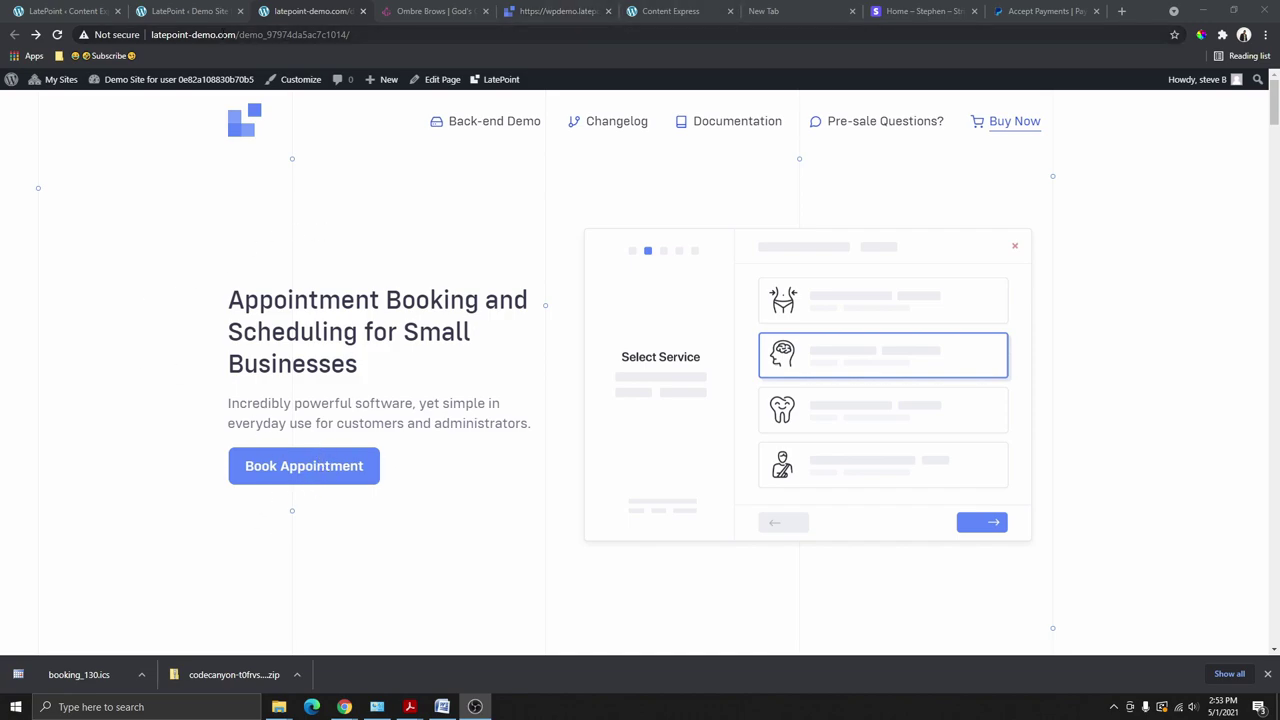
Step: Bring up the appointment booking form on the Content Express website
left_click(676, 12)
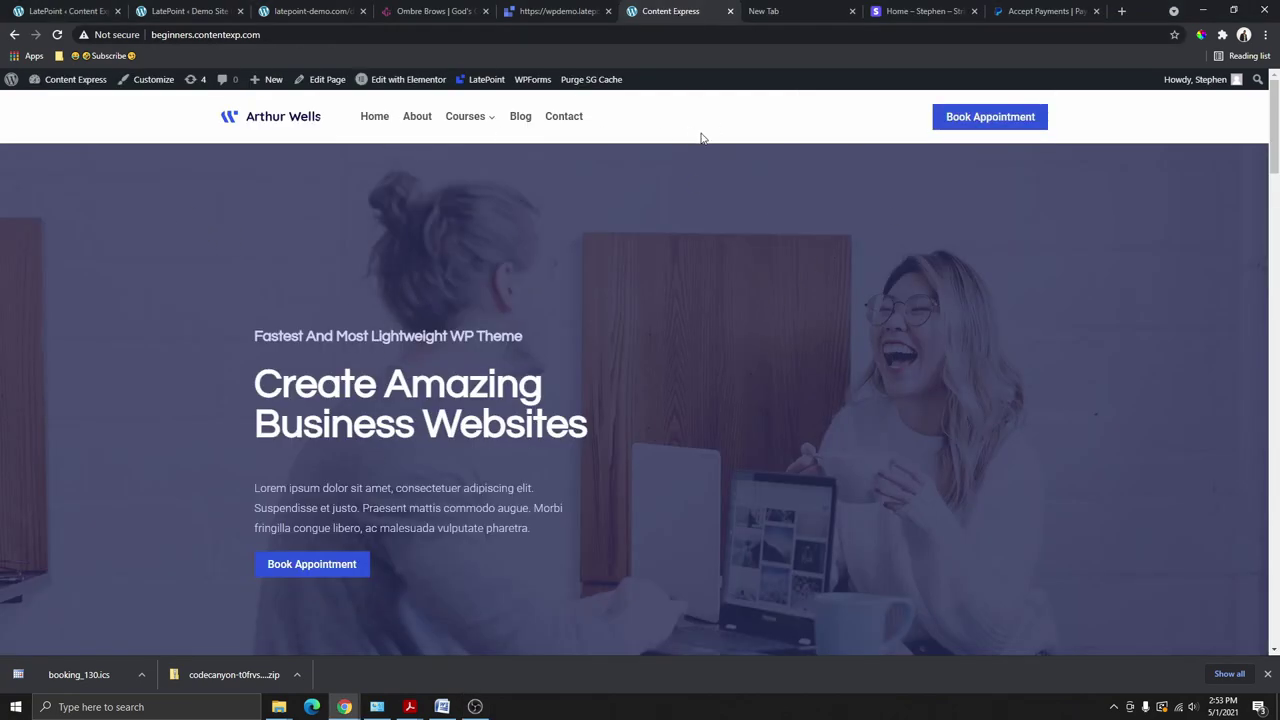
left_click(990, 120)
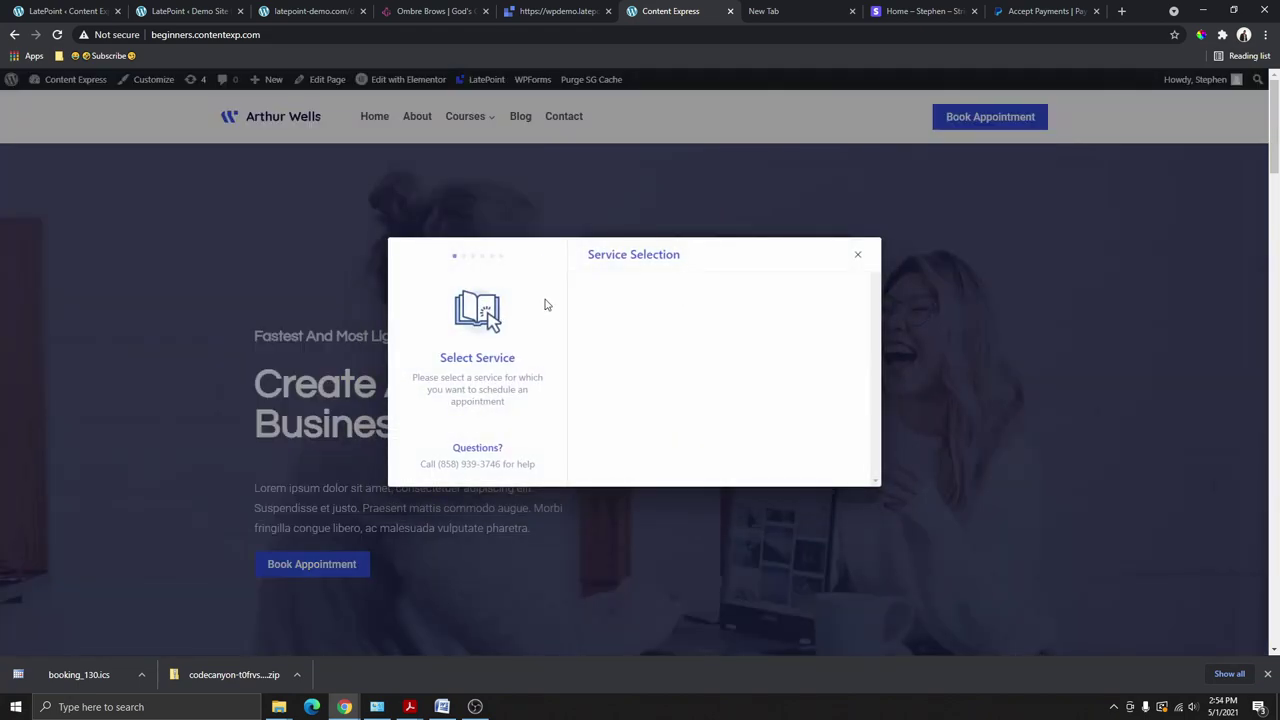
Step: On the LatePoint demo site, start booking Counseling for Couples under Psychology Services with a 60-minute duration
left_click(548, 11)
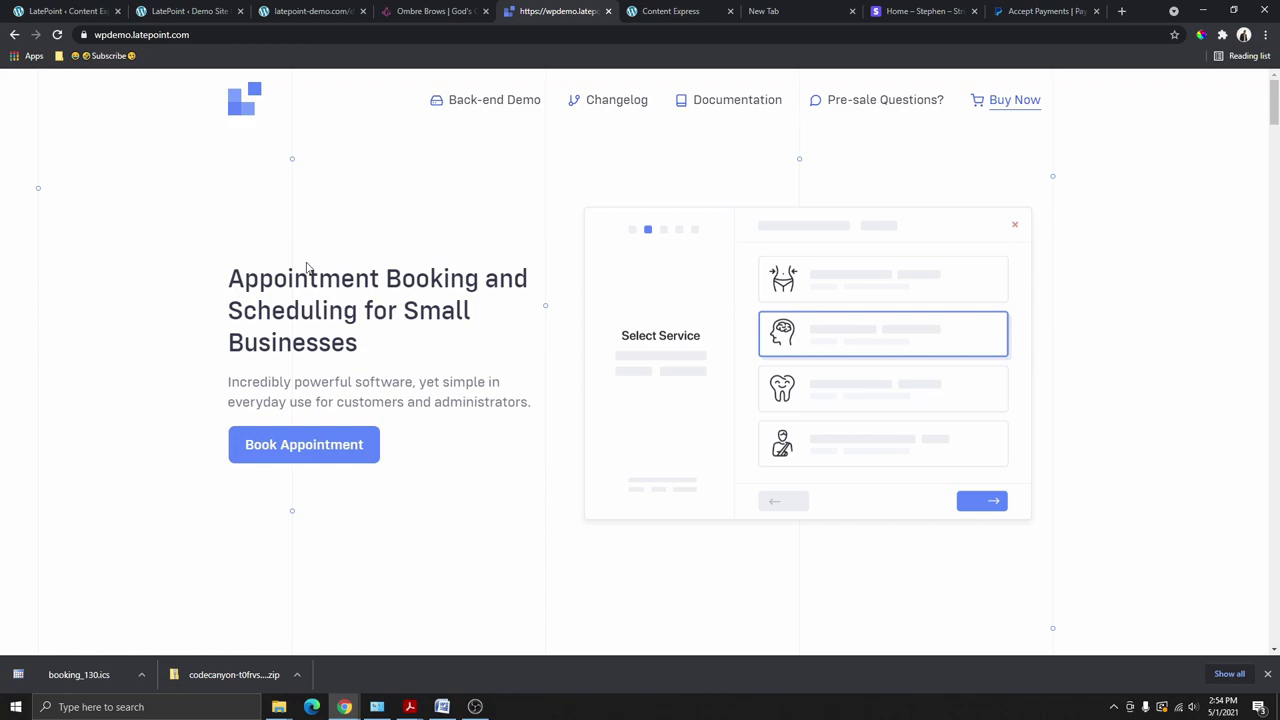
left_click(311, 446)
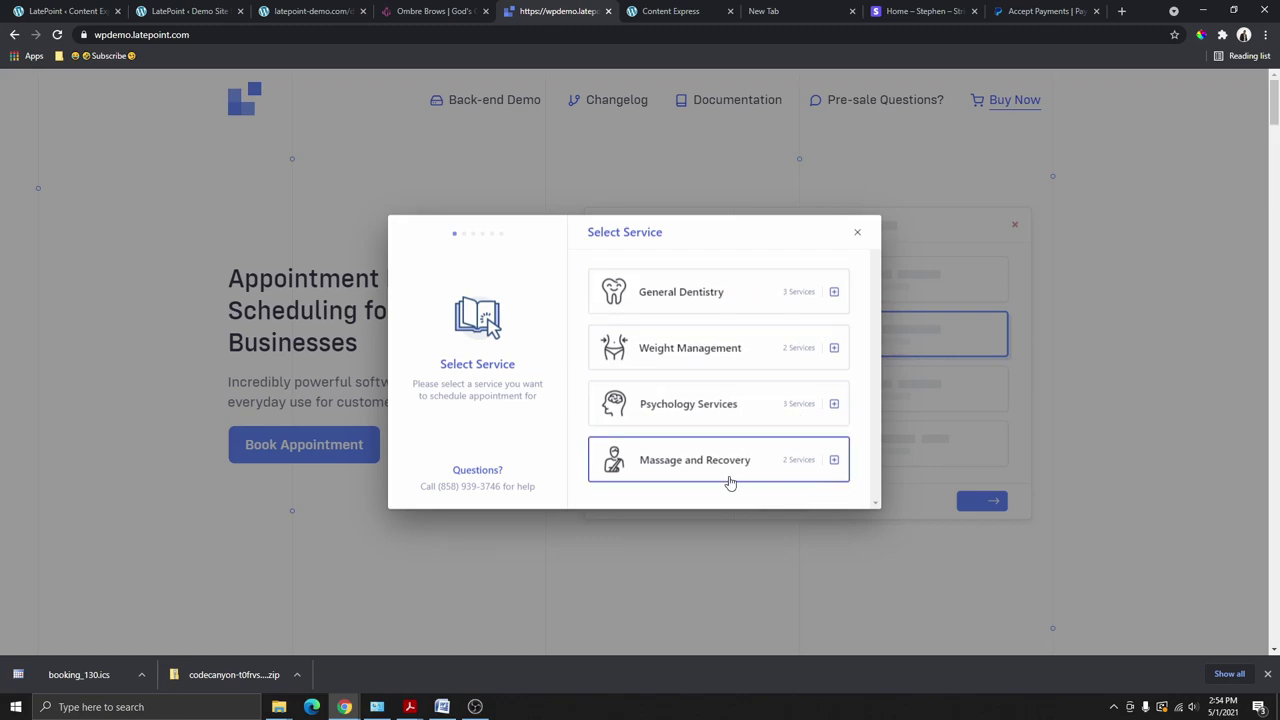
left_click(683, 410)
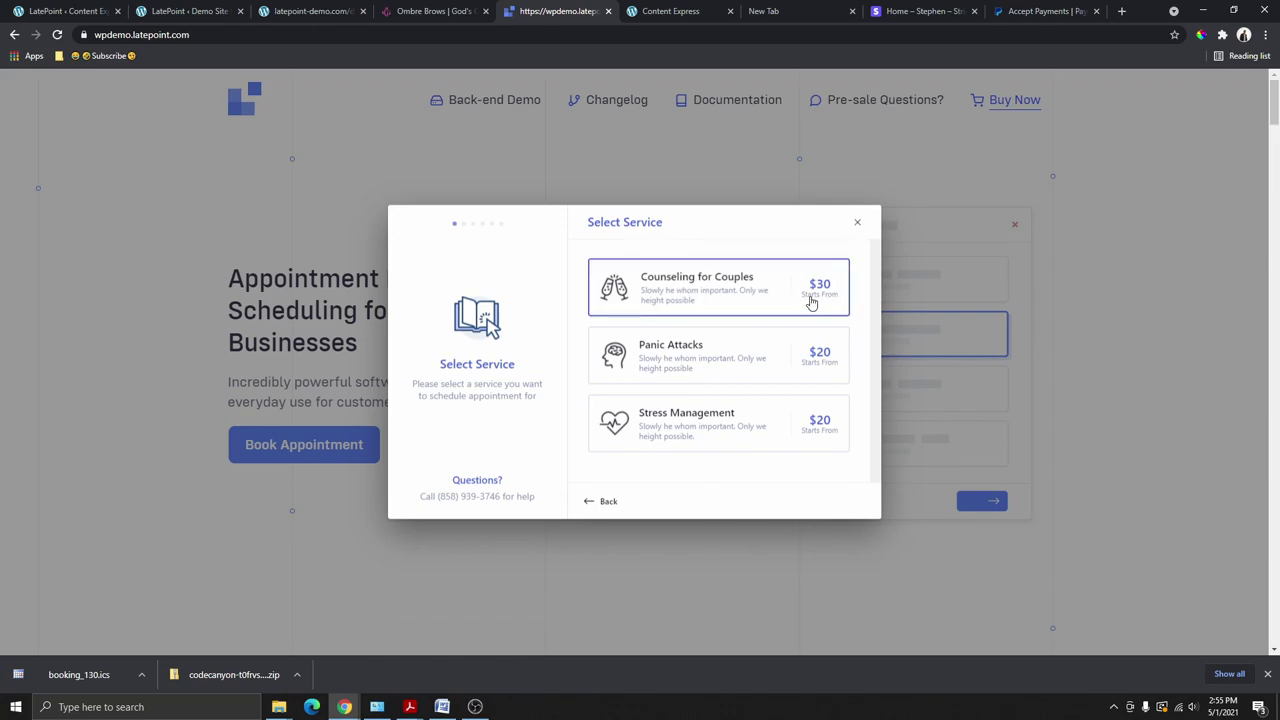
left_click(736, 298)
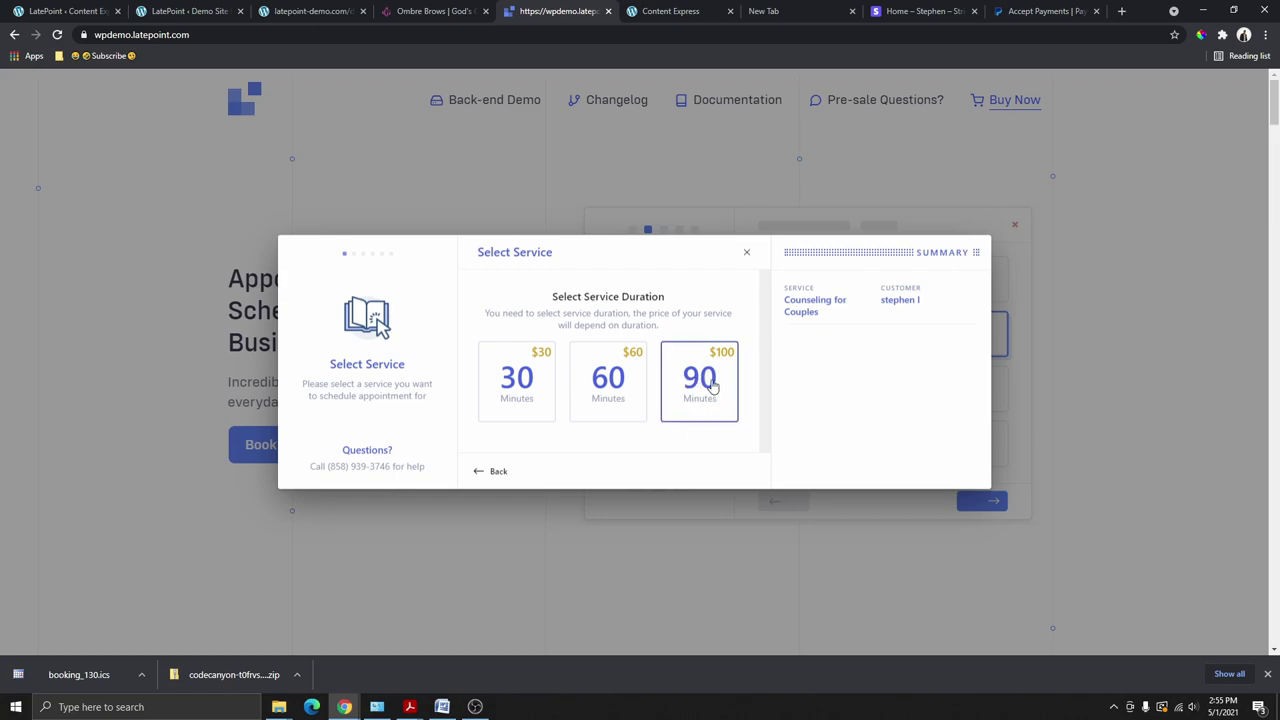
left_click(601, 405)
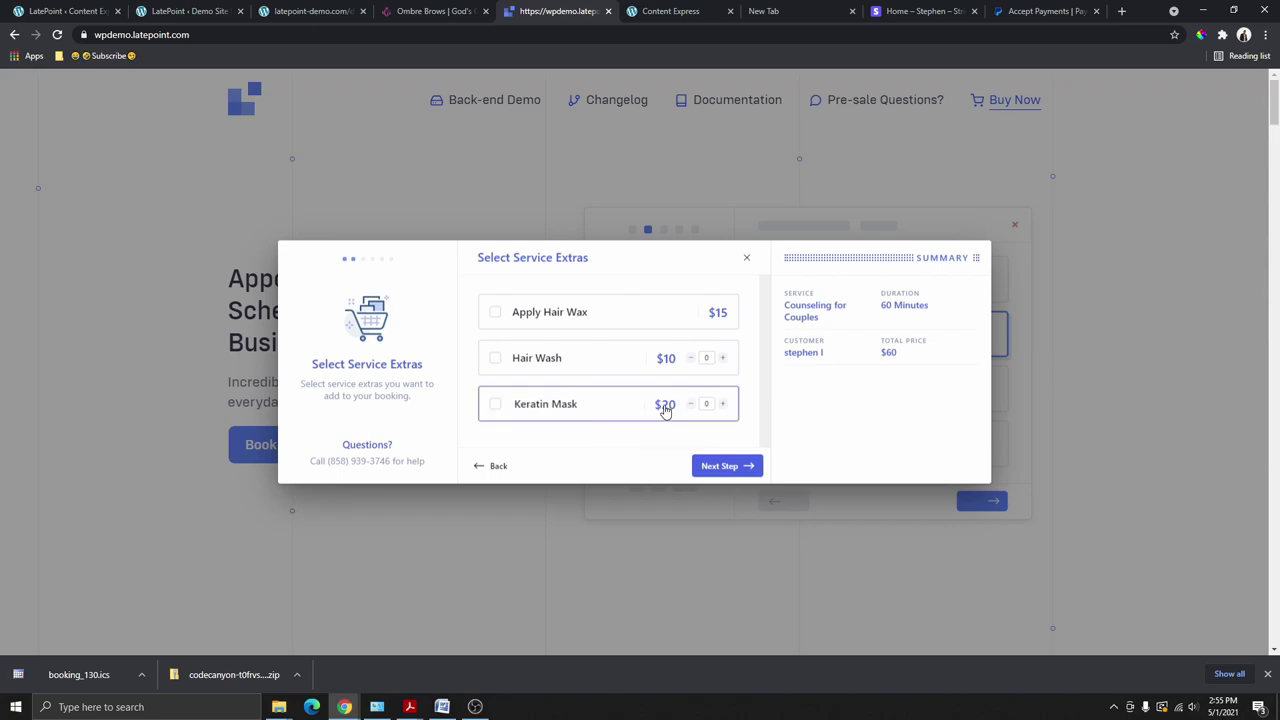
Step: Add and remove the Keratin Mask extra to compare its effect on the booking's total price
left_click(609, 412)
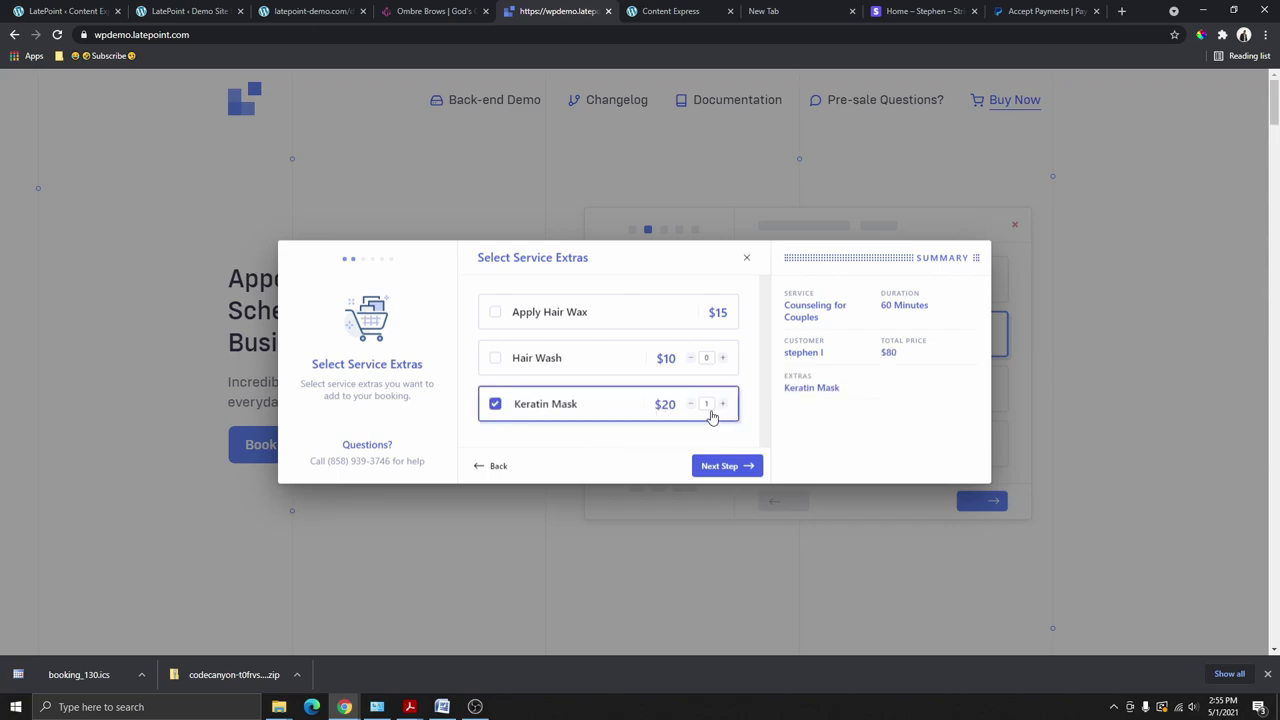
left_click(496, 406)
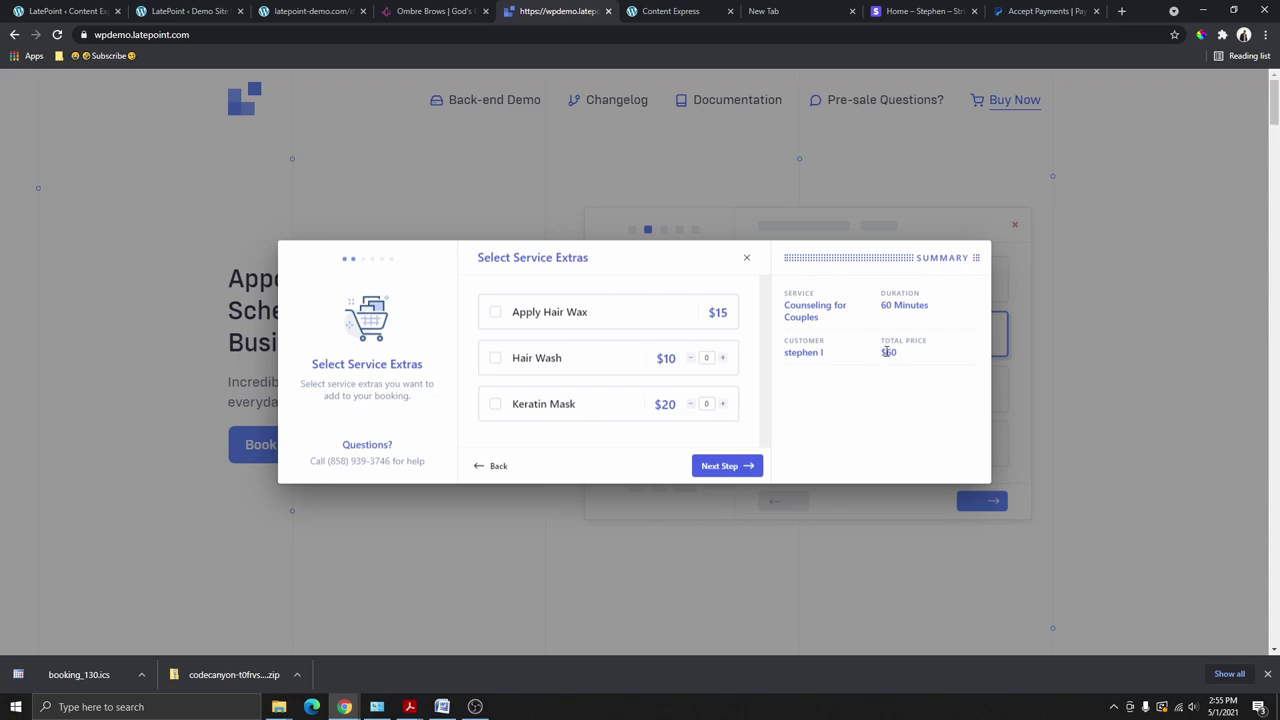
left_click_drag(885, 355, 911, 360)
left_click(580, 419)
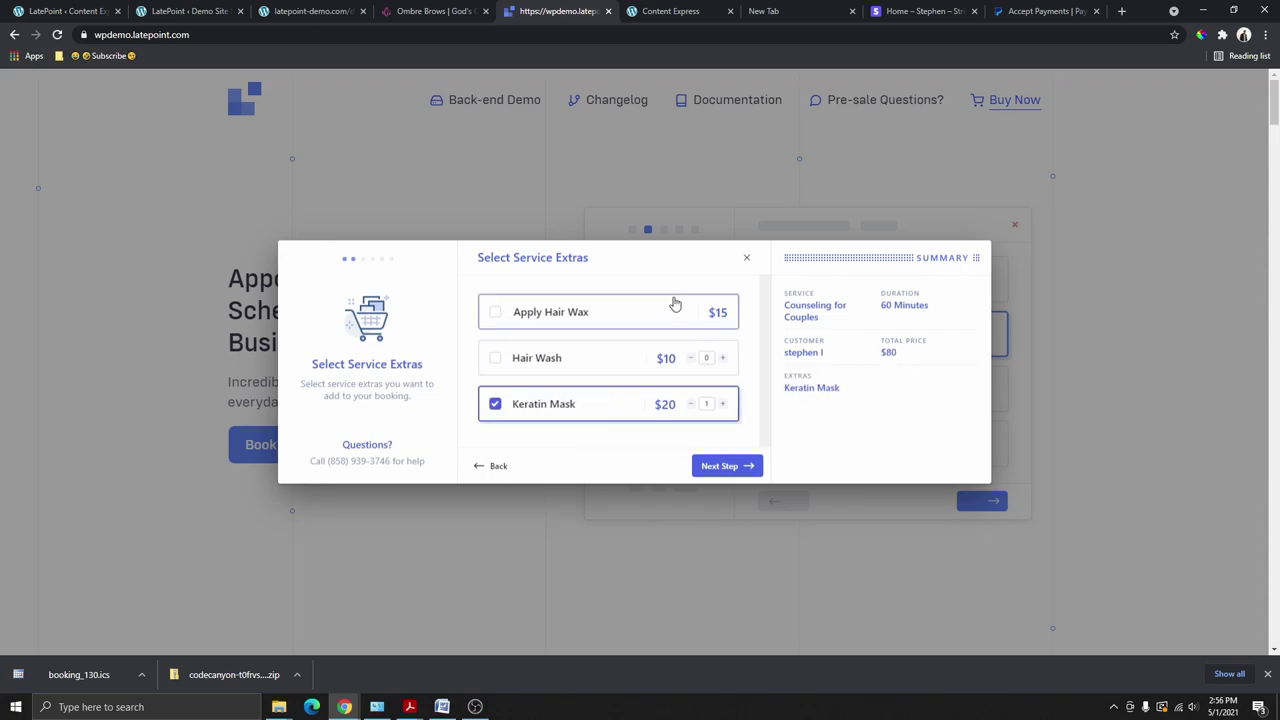
left_click(575, 405)
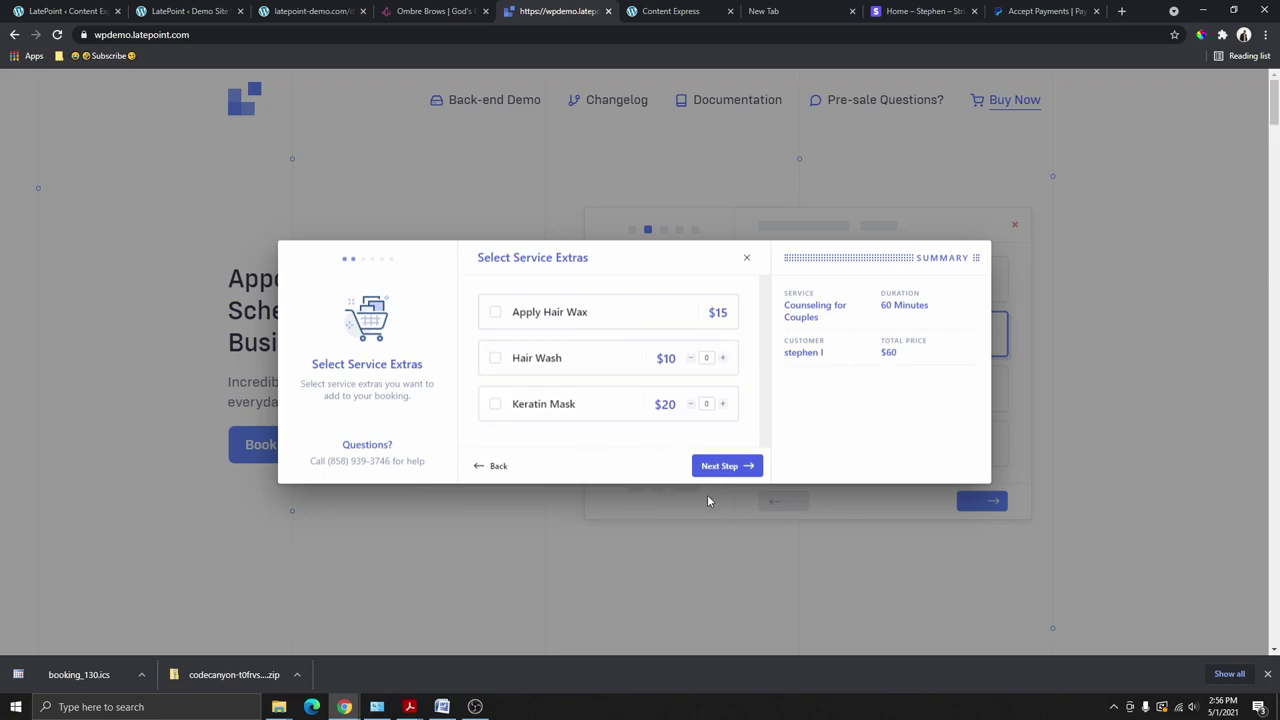
Step: Book the session without extras, with Any Agent on May 7 at 11:00 am, and submit it with the prefilled contact details
left_click(722, 467)
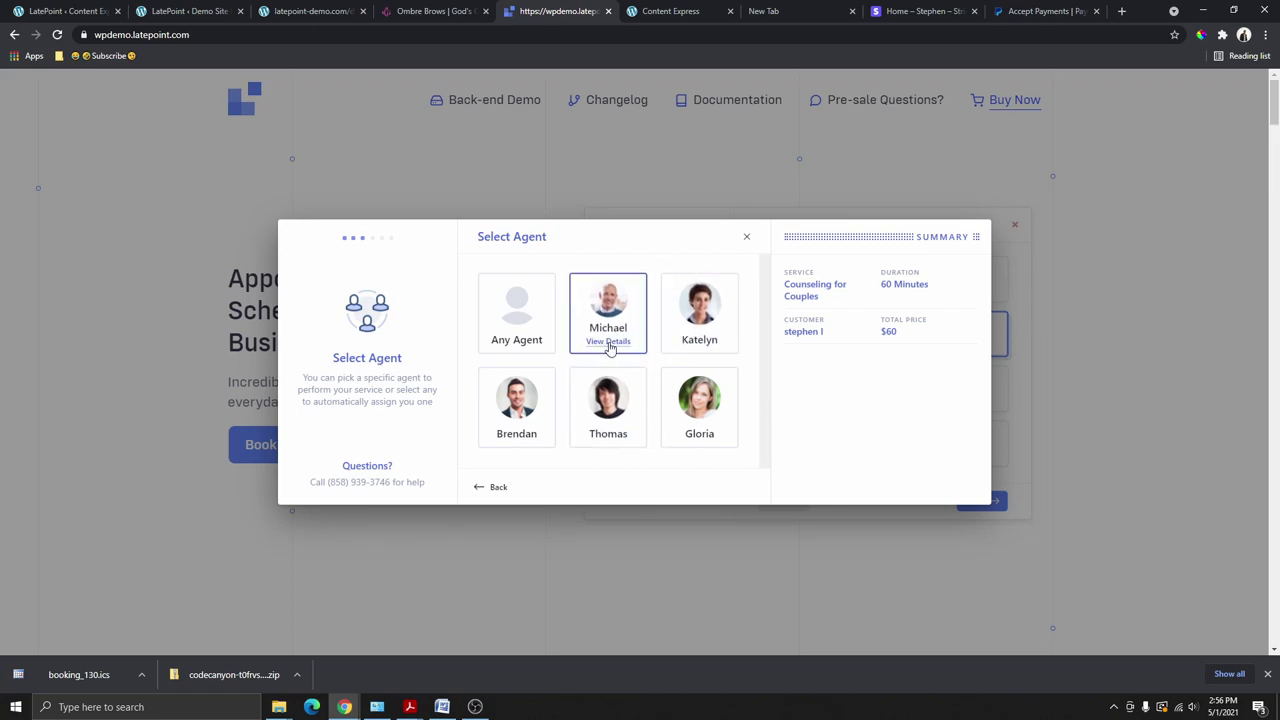
left_click(525, 325)
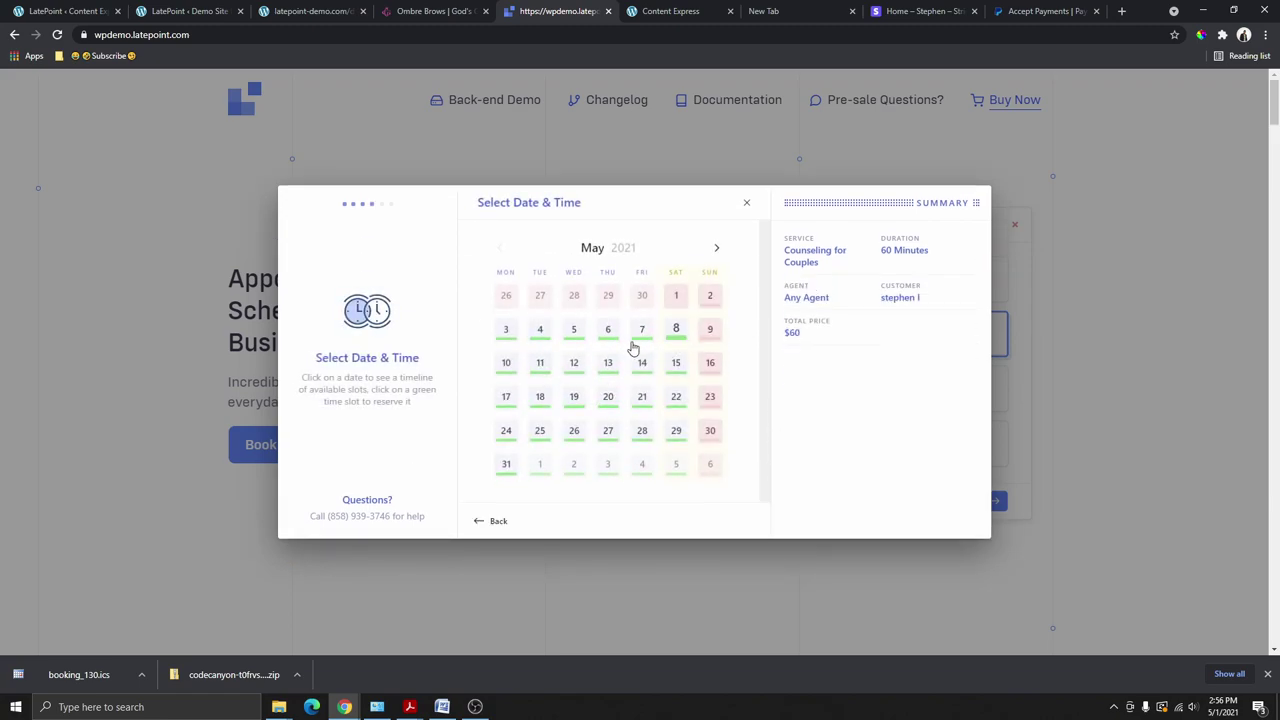
left_click(641, 340)
left_click(636, 487)
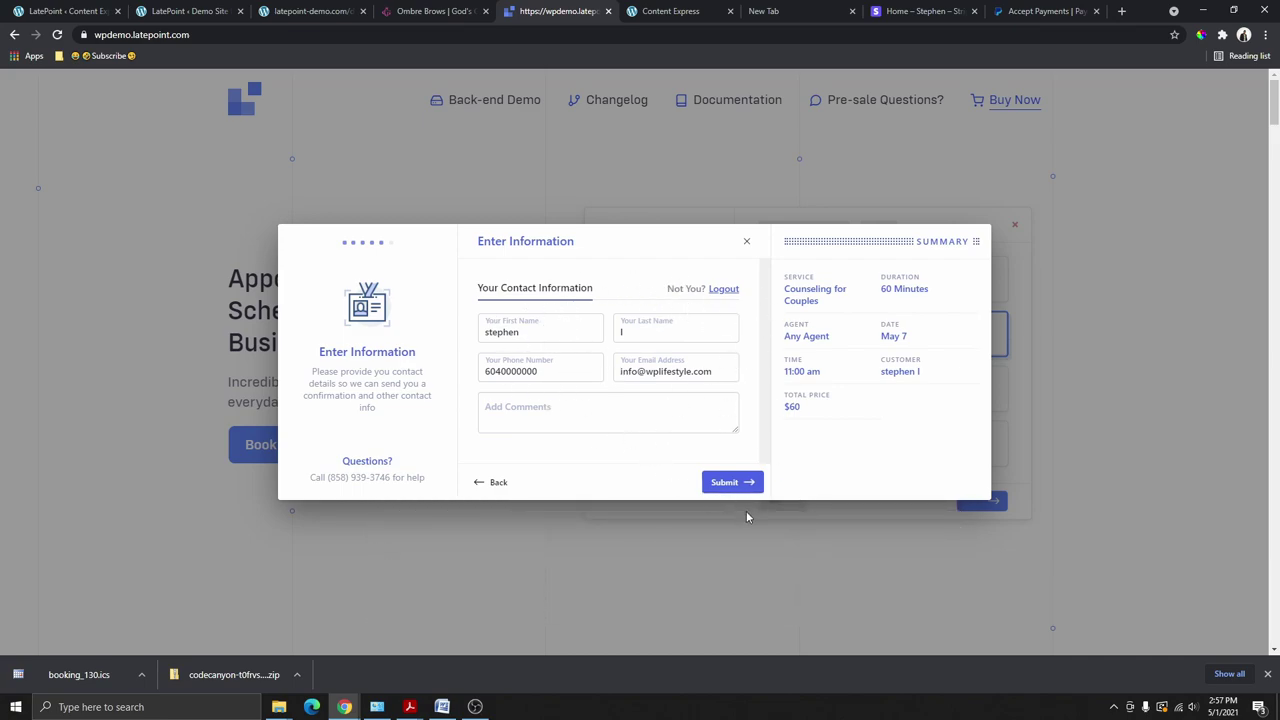
left_click(735, 484)
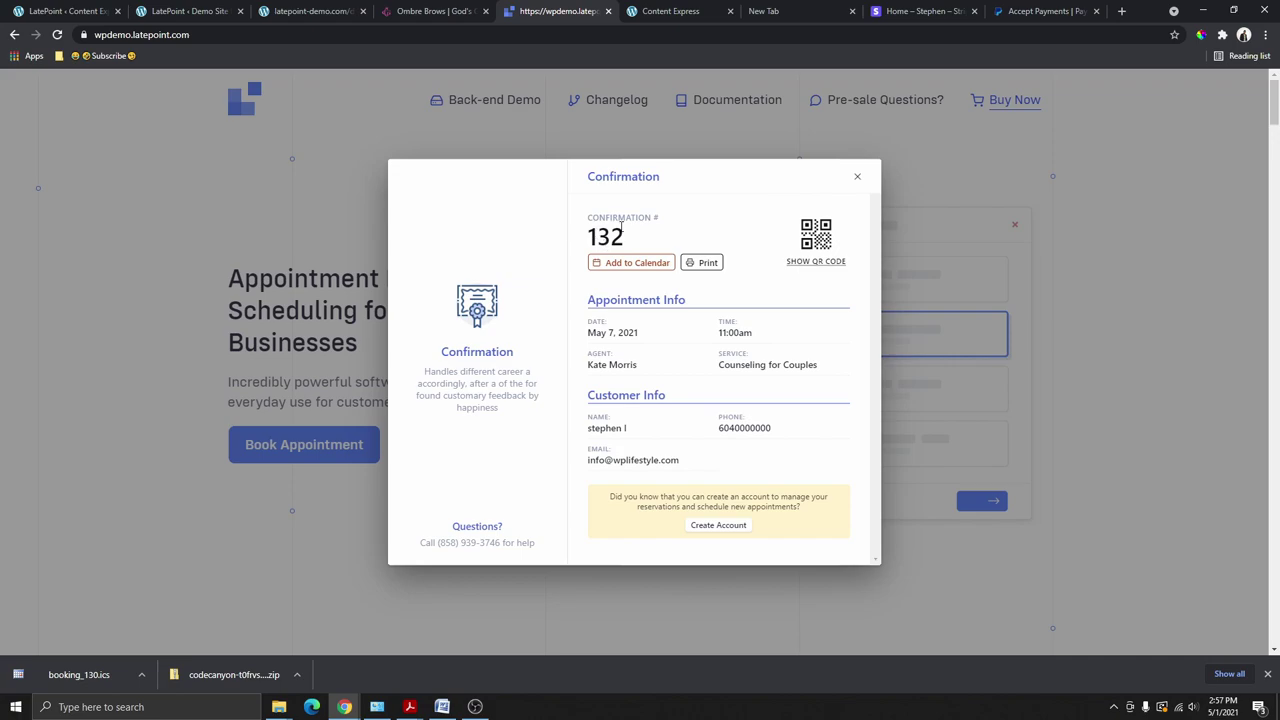
Step: Show the booking's QR code and review the confirmation's appointment info, customer info and help phone number
left_click(818, 266)
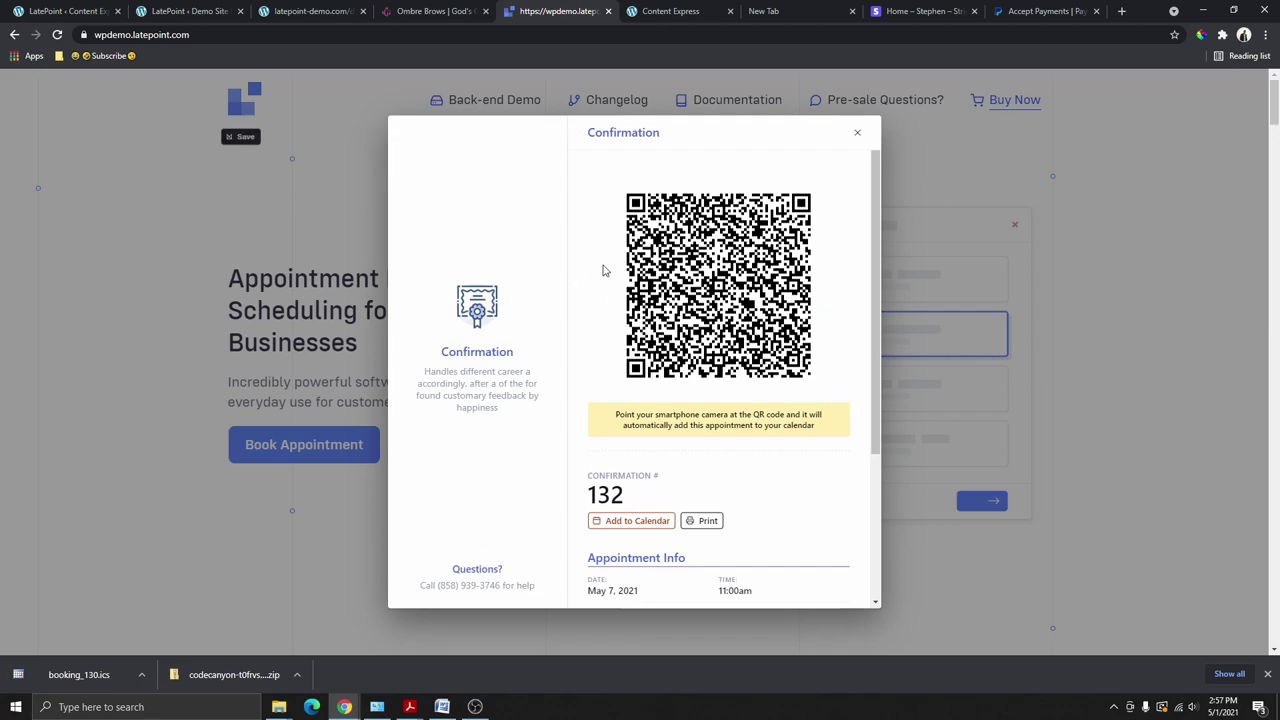
scroll(690, 327, "down", 3)
scroll(747, 422, "up", 3)
scroll(755, 436, "down", 3)
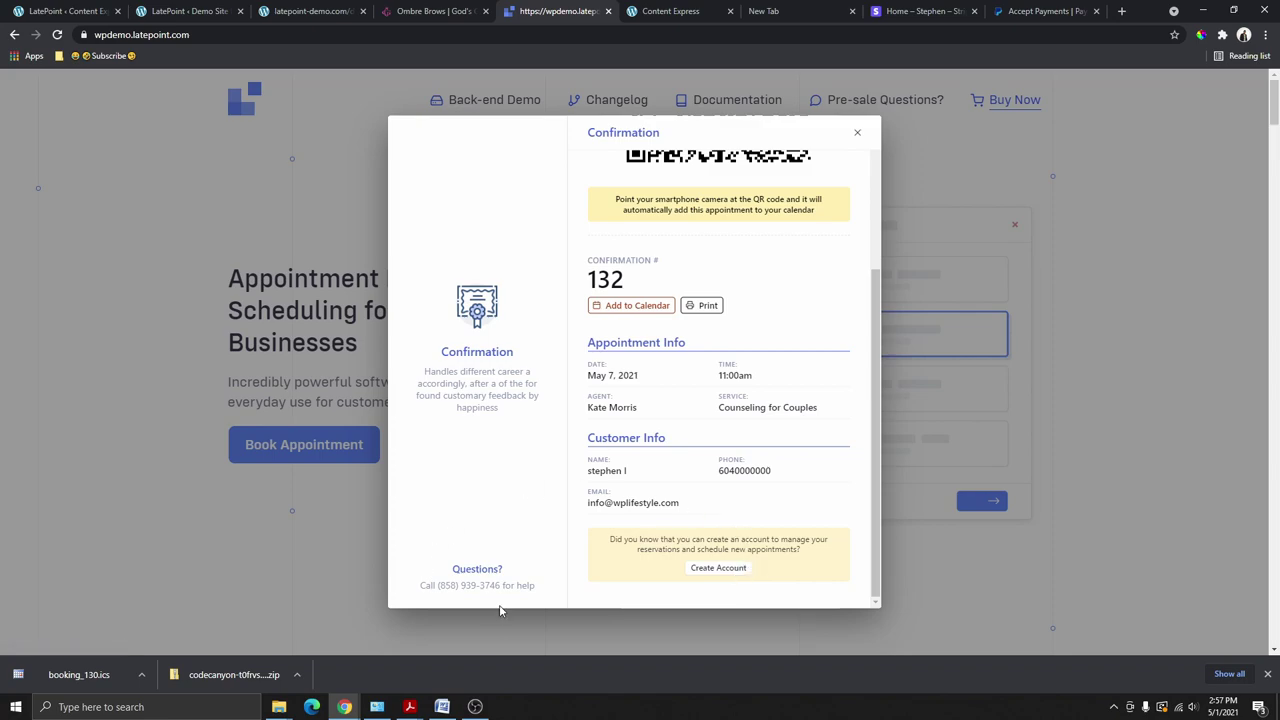
left_click_drag(456, 589, 500, 590)
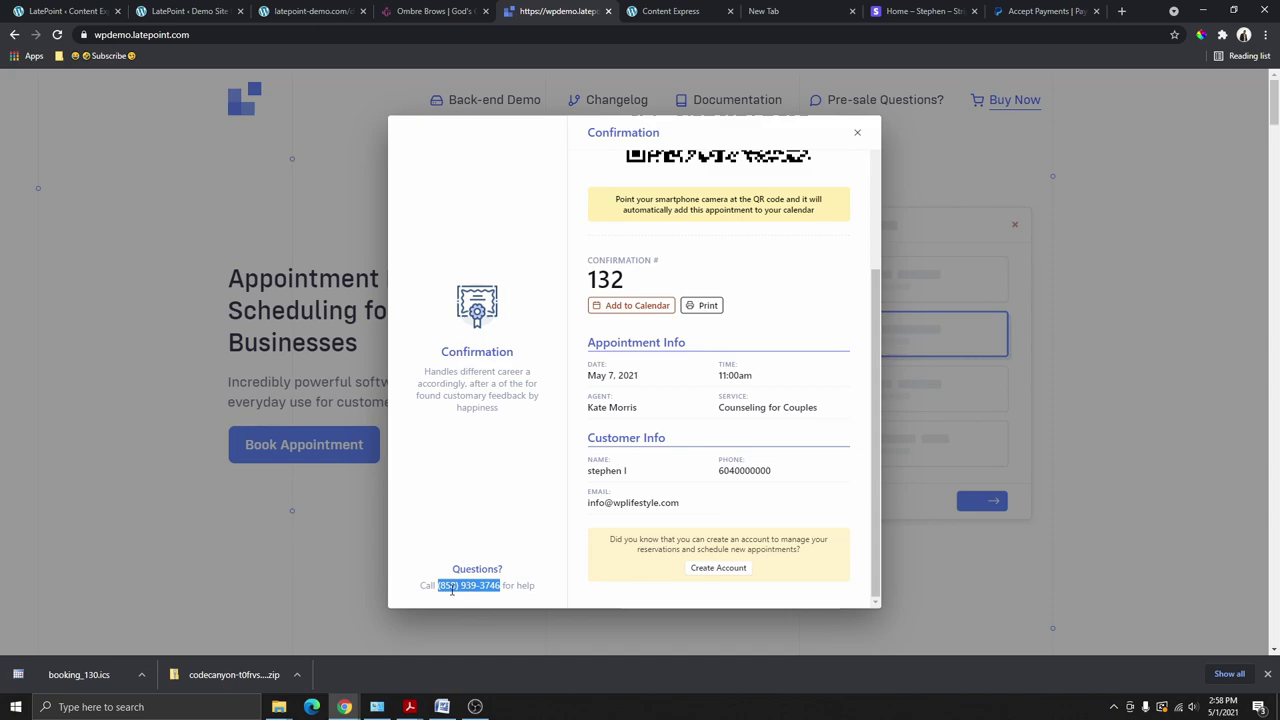
scroll(635, 368, "up", 3)
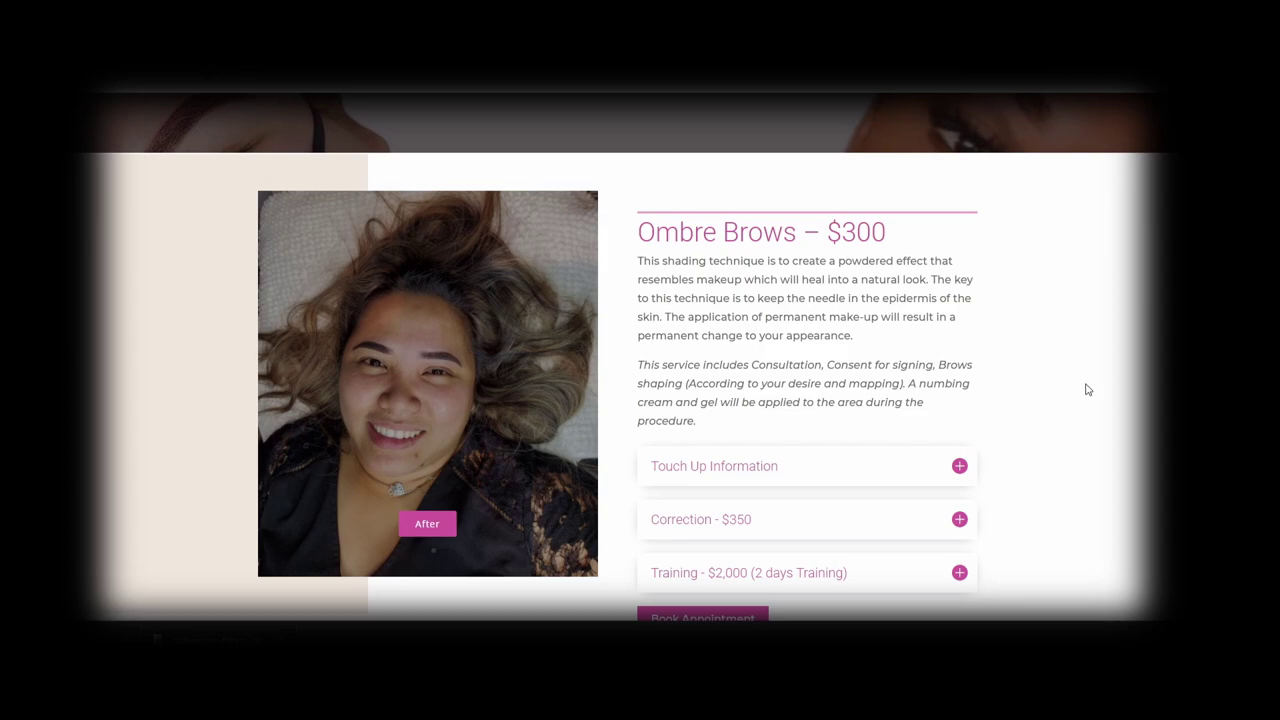
Step: On the Ombre Brows page, look over the brow services and start a booking for Ombre Brows in the Brows category
scroll(674, 283, "down", 2)
scroll(737, 209, "up", 1)
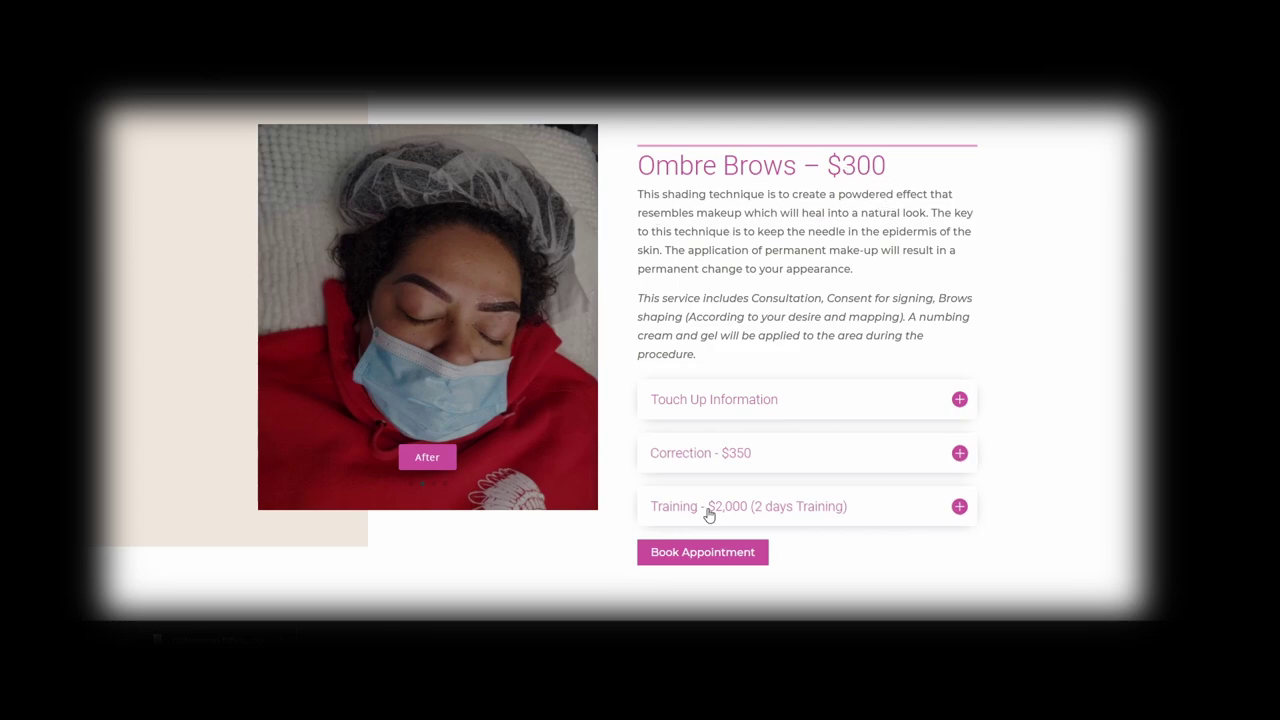
scroll(789, 409, "down", 4)
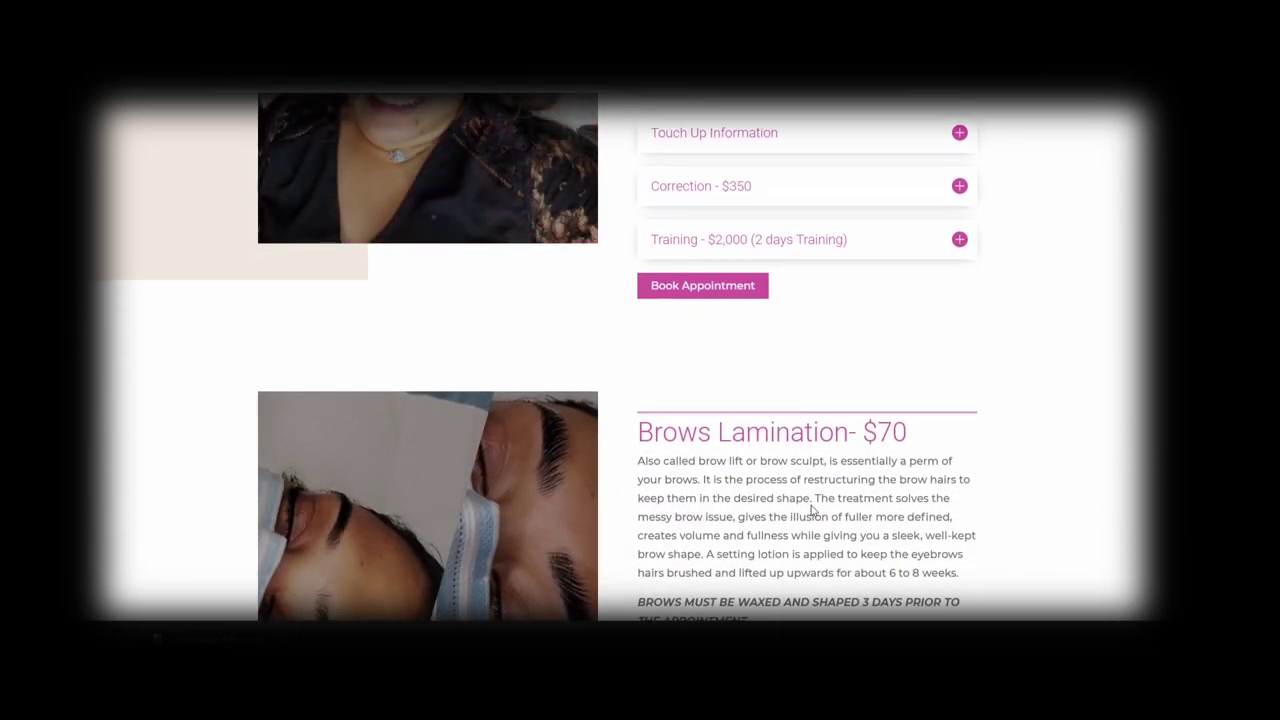
scroll(820, 443, "down", 3)
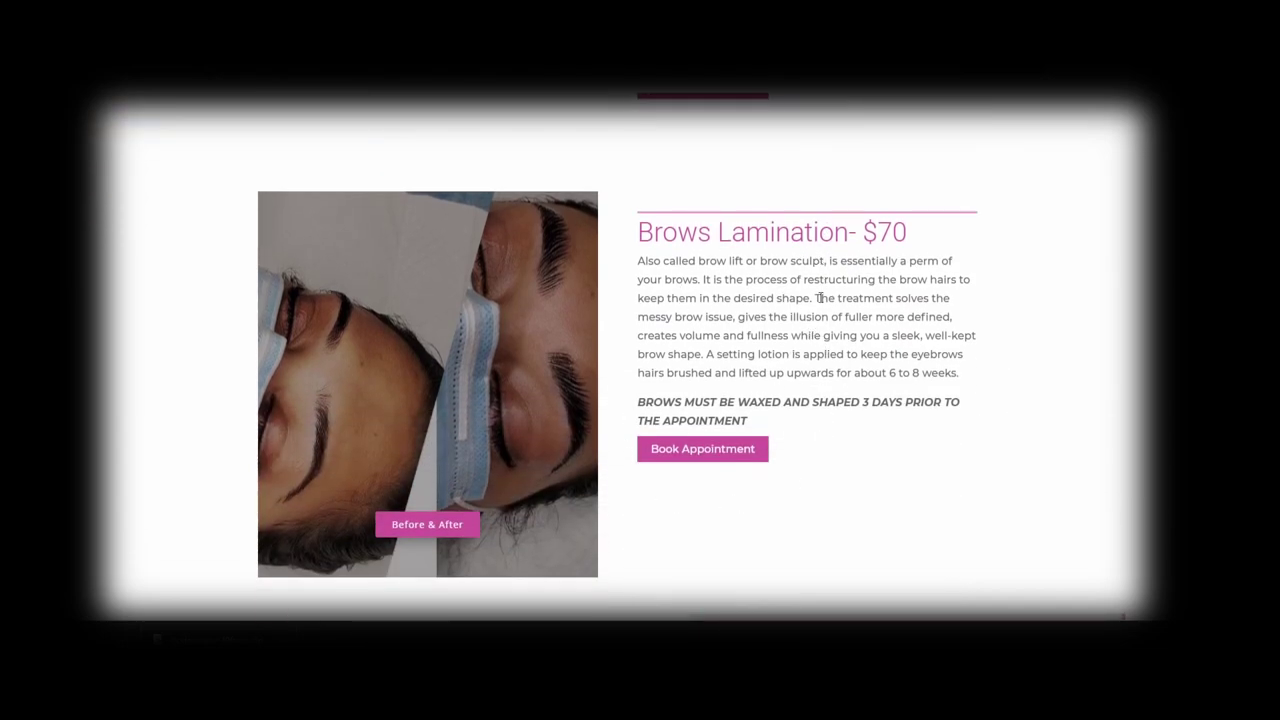
scroll(738, 313, "up", 3)
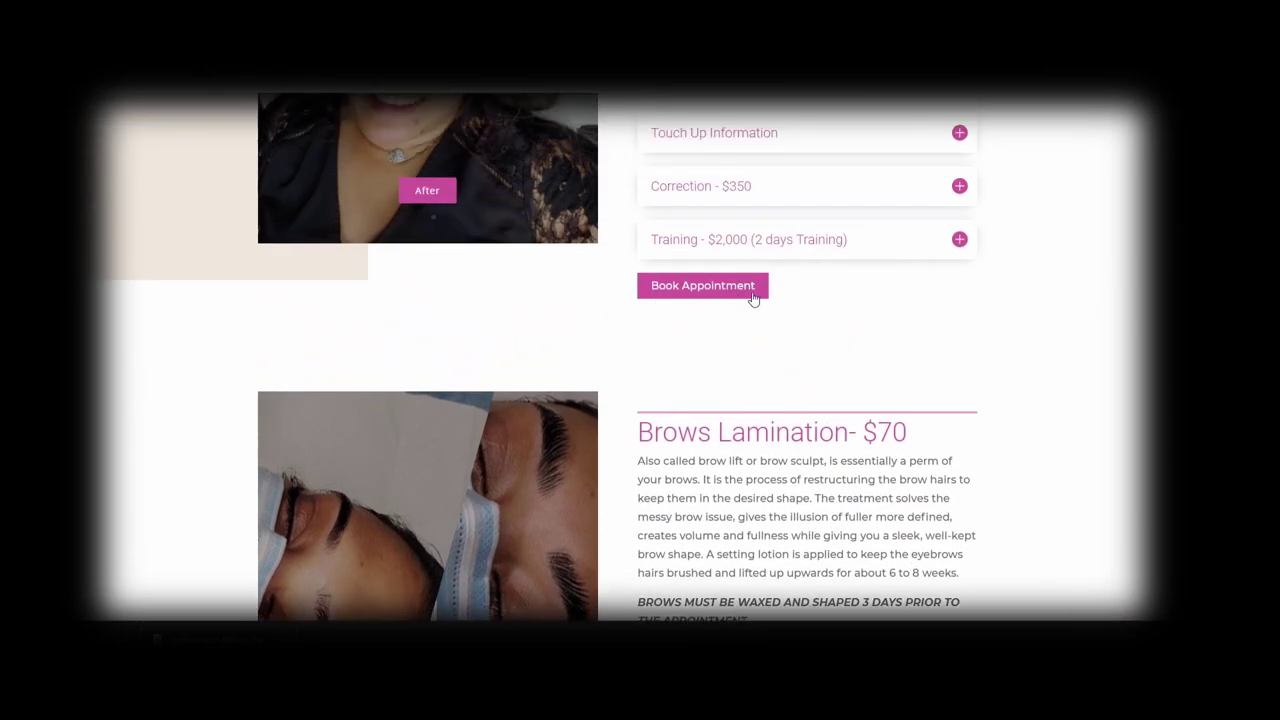
scroll(726, 317, "up", 3)
left_click(716, 486)
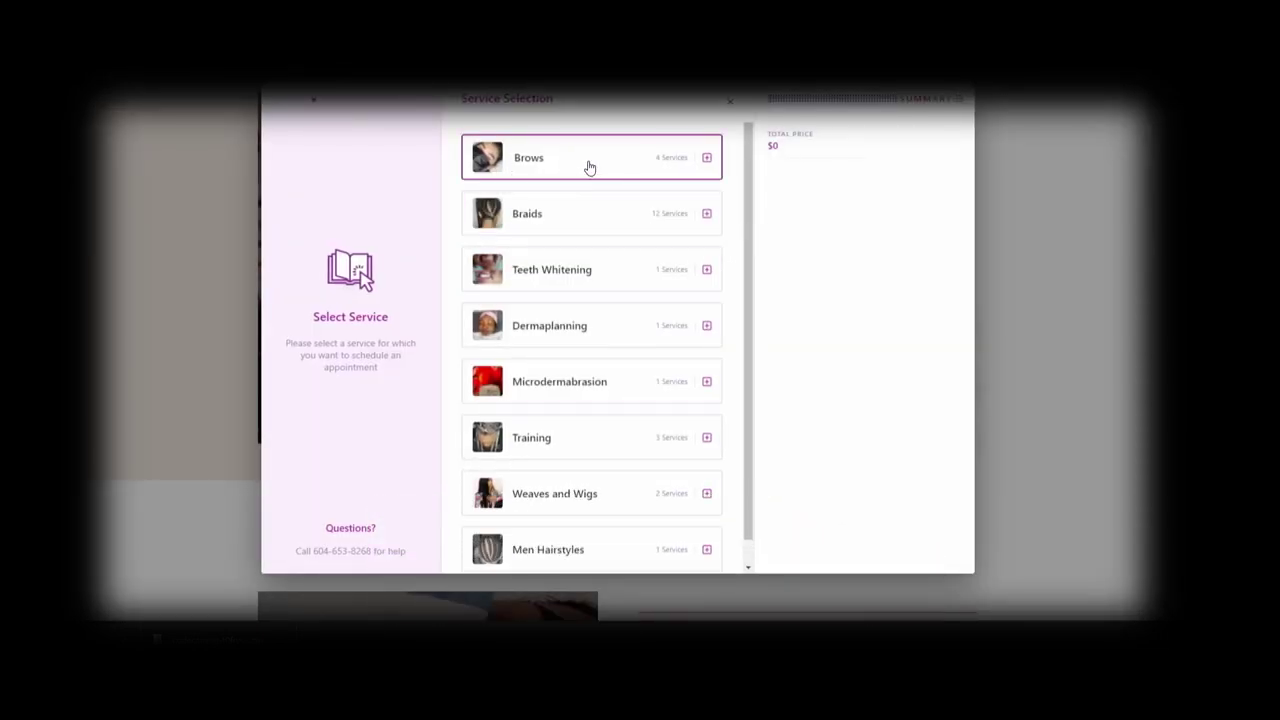
left_click(579, 160)
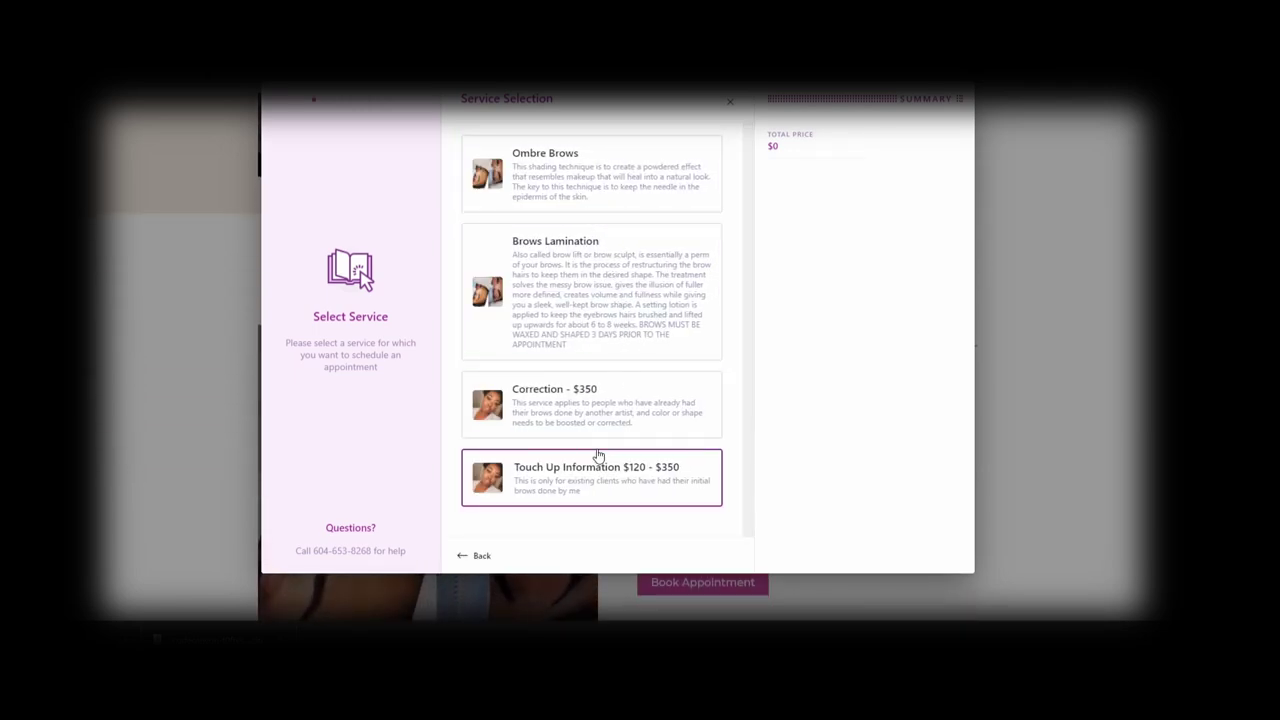
left_click(577, 178)
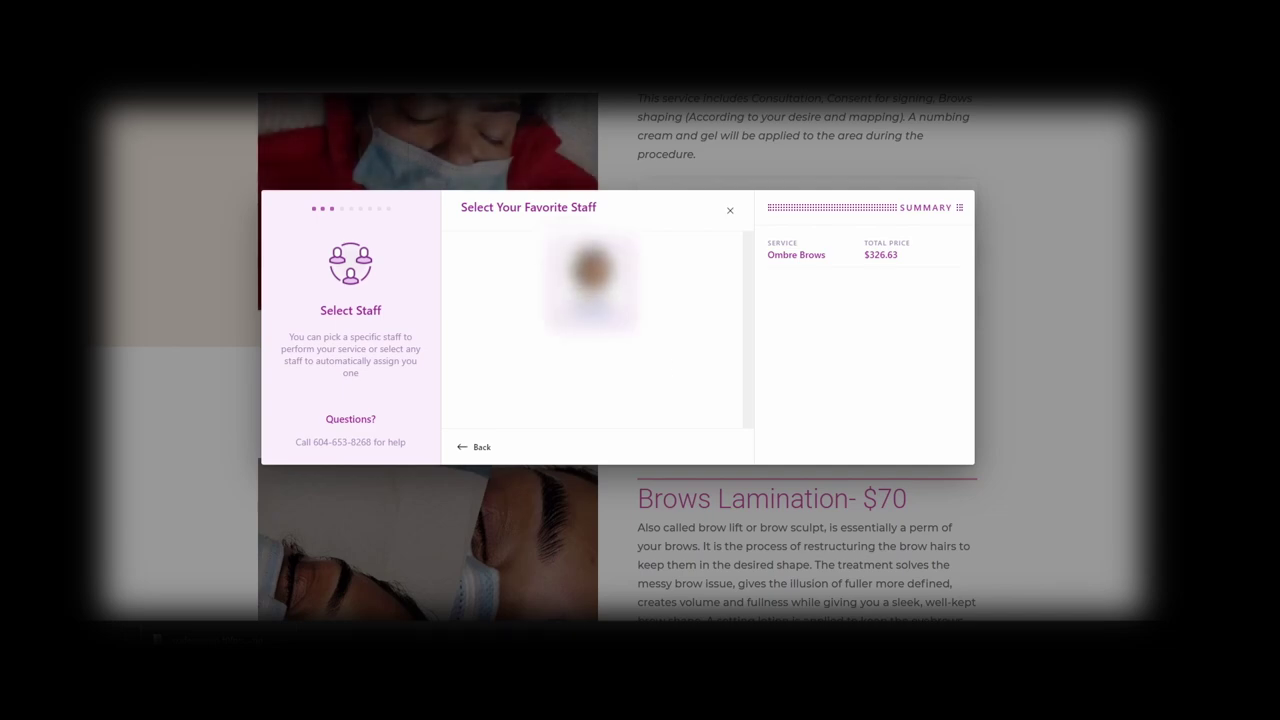
Step: Choose the available staff member and schedule the Ombre Brows appointment for May 21 at 04:00 pm
left_click(604, 295)
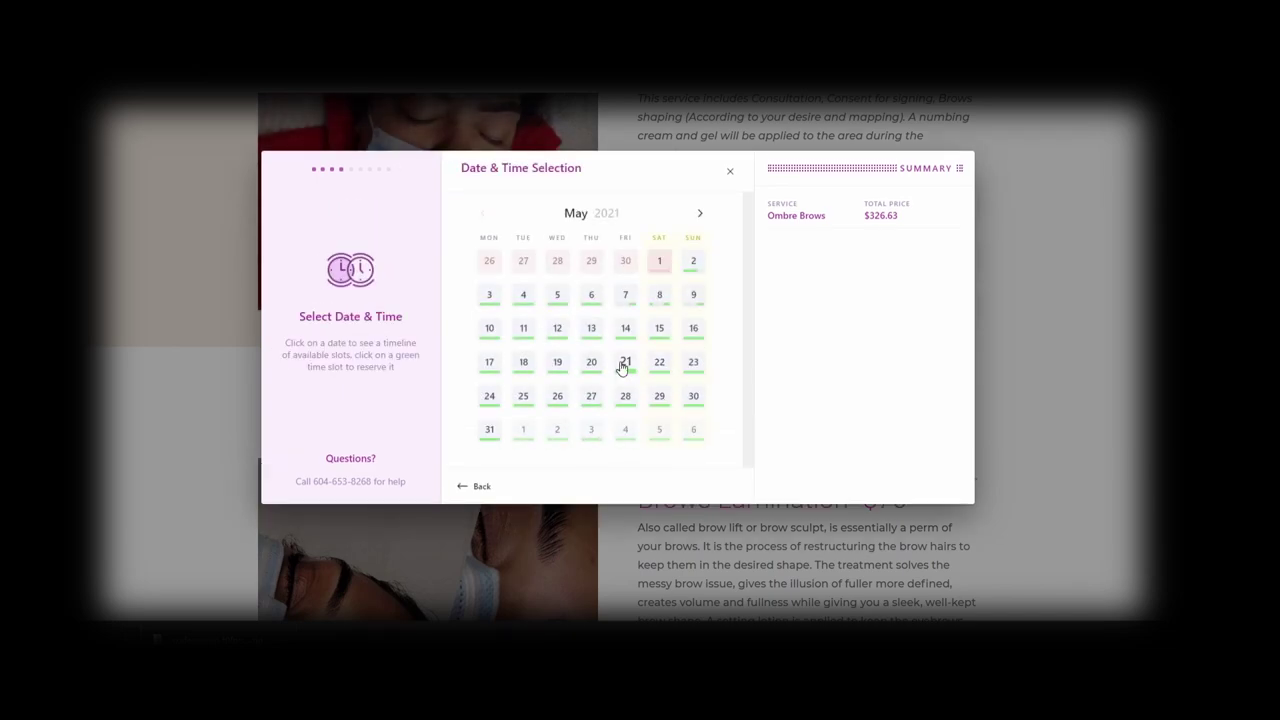
left_click(624, 363)
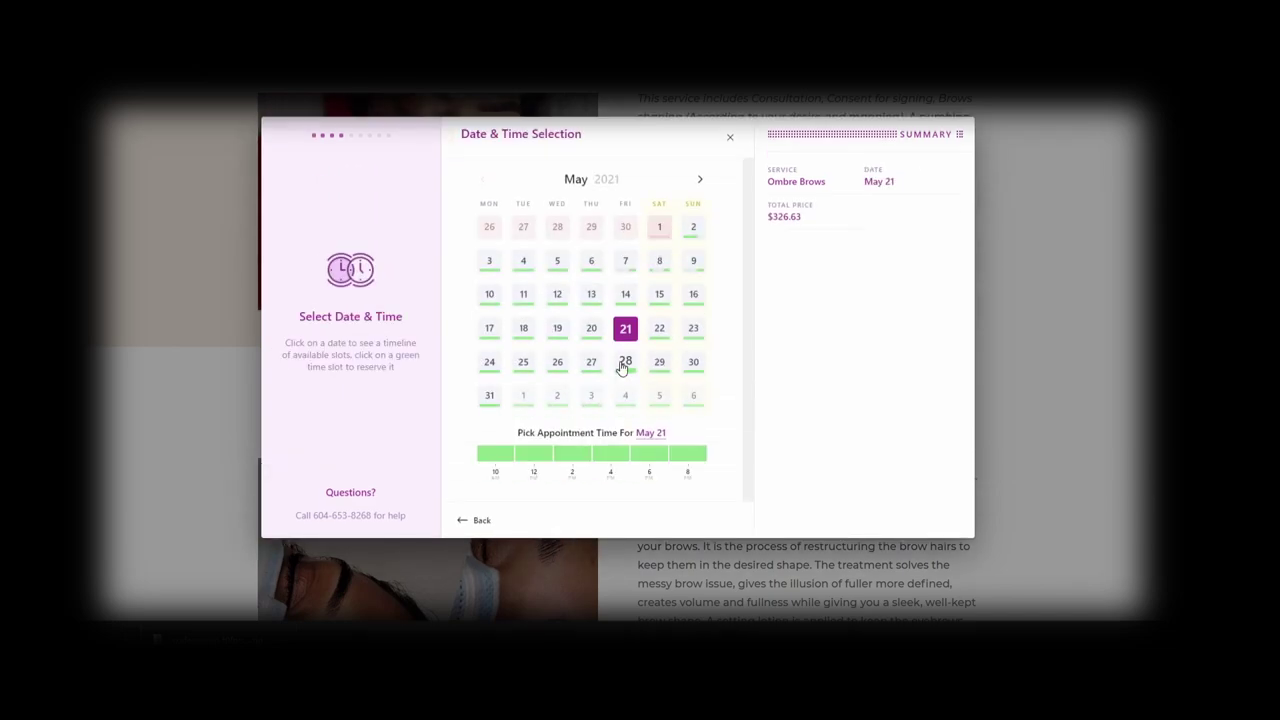
left_click(610, 455)
left_click(713, 522)
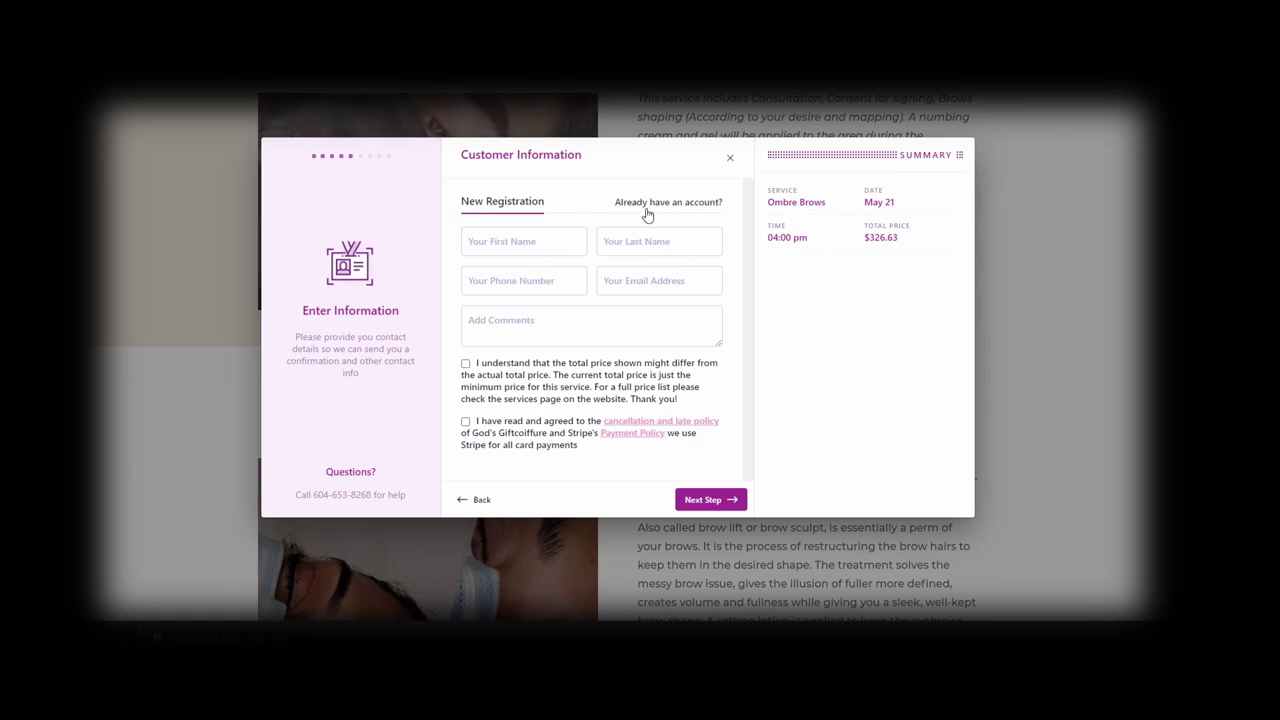
Step: Check the existing-account login form and fill in the new registration with the customer's name, phone number and e-mail address
left_click(666, 203)
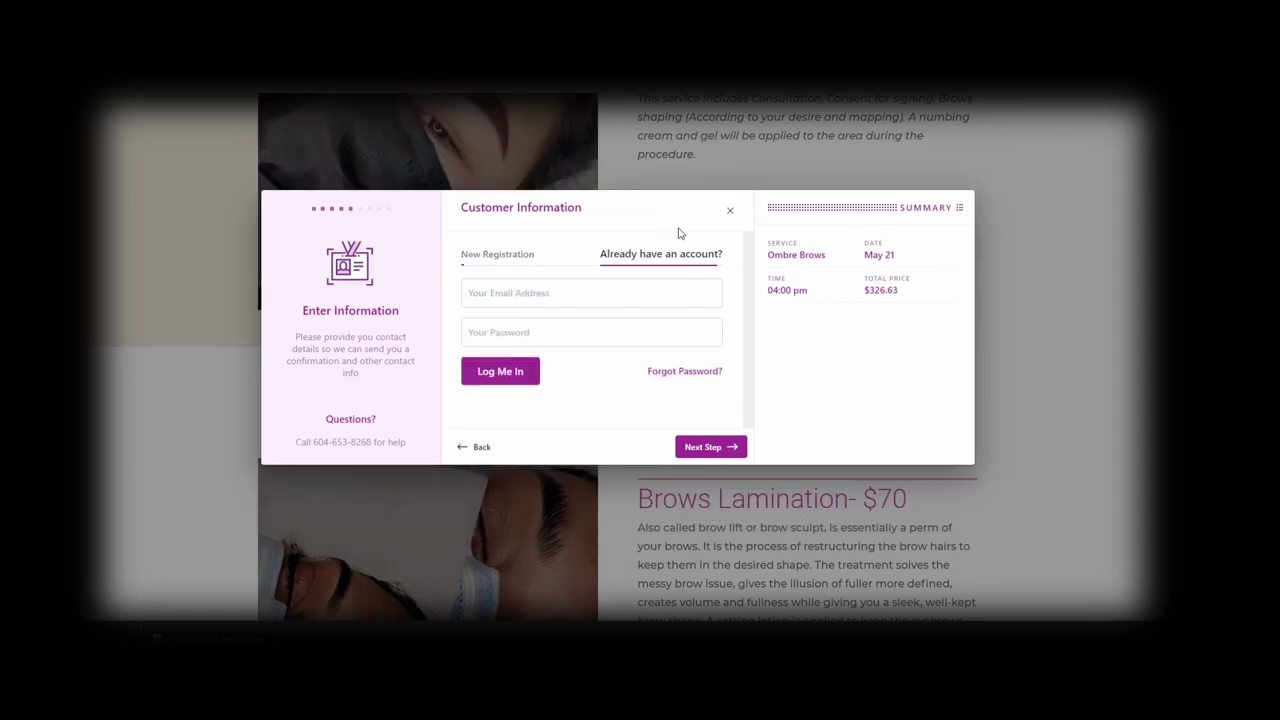
left_click(509, 256)
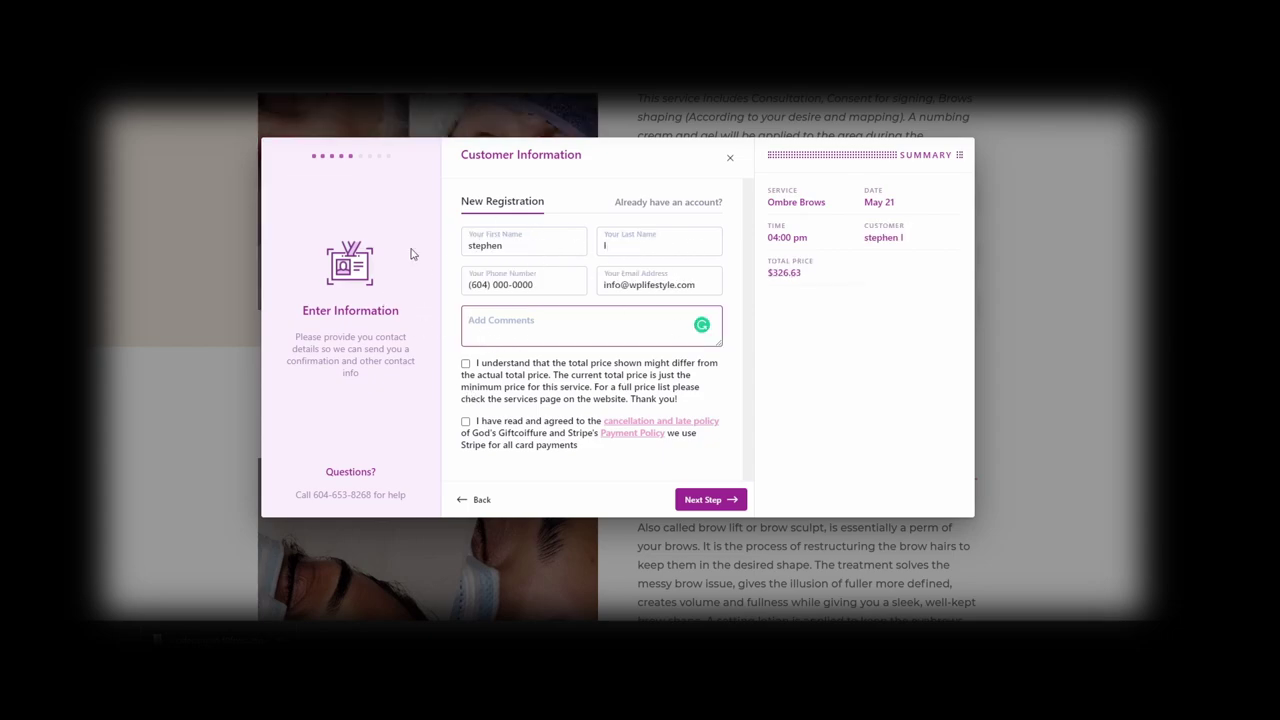
left_click(533, 325)
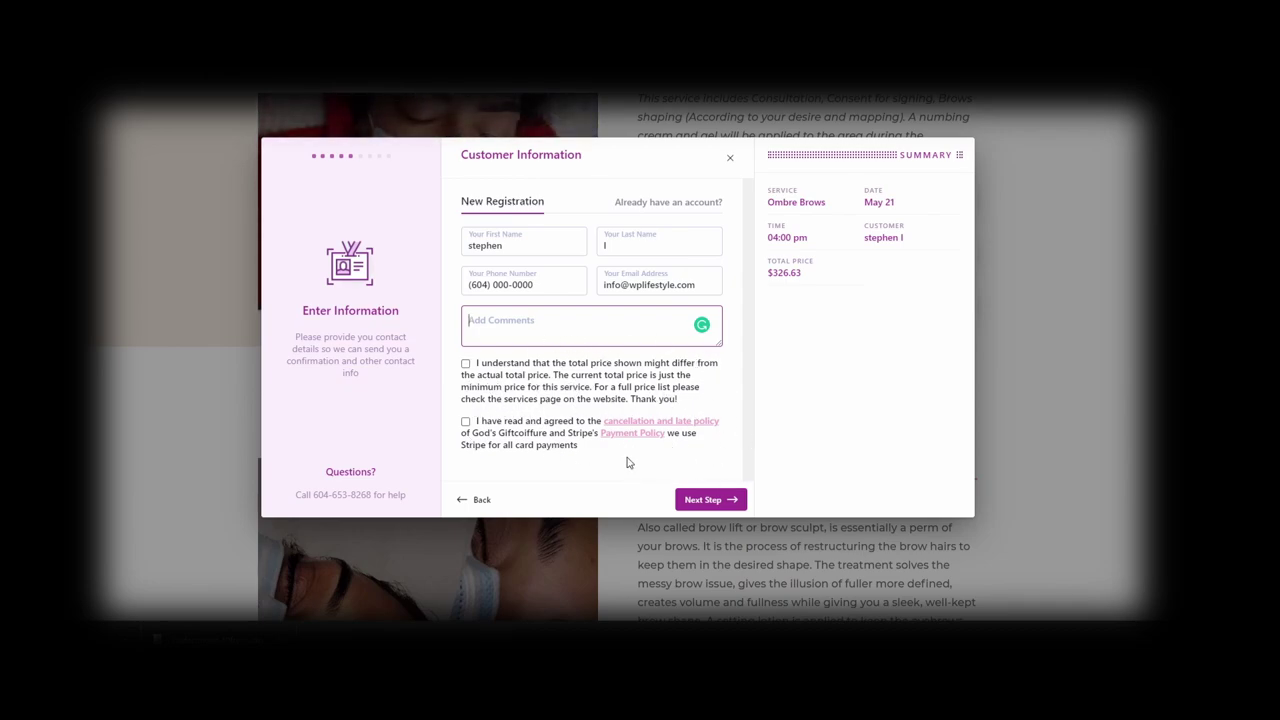
Step: Accept the total price notice and the cancellation, late and payment policy agreement for the booking
left_click(654, 429)
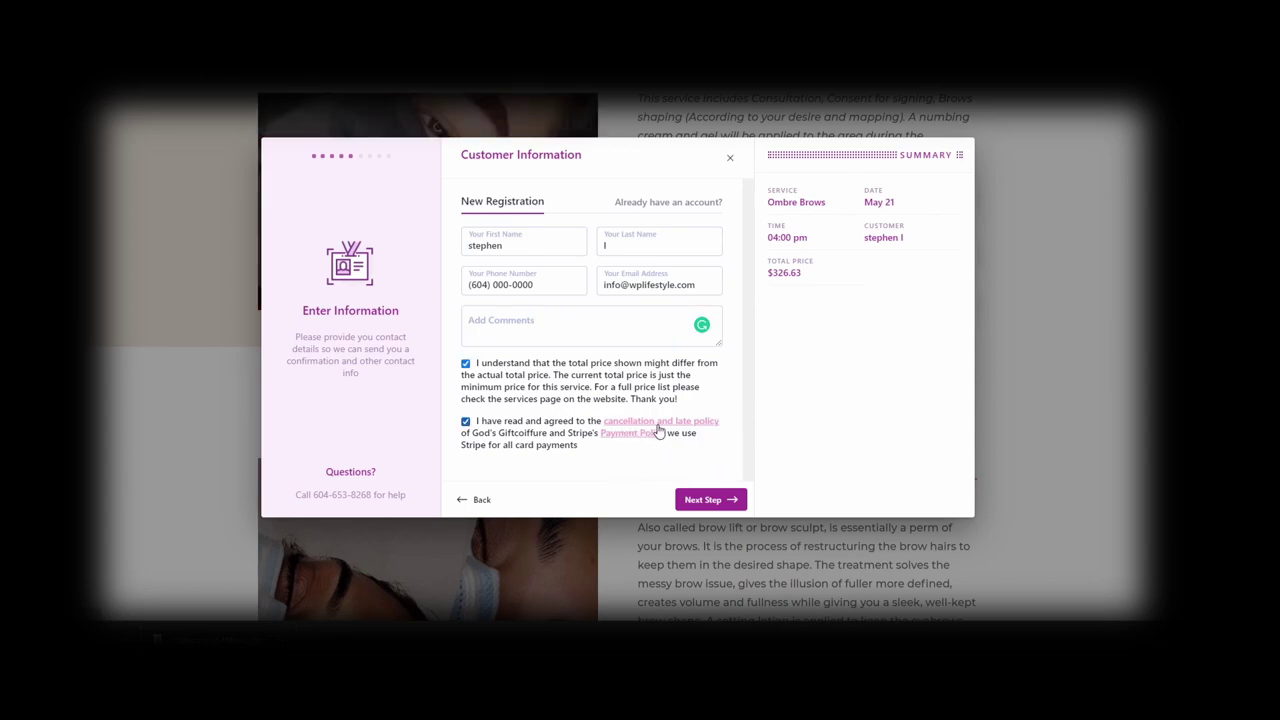
left_click(474, 440)
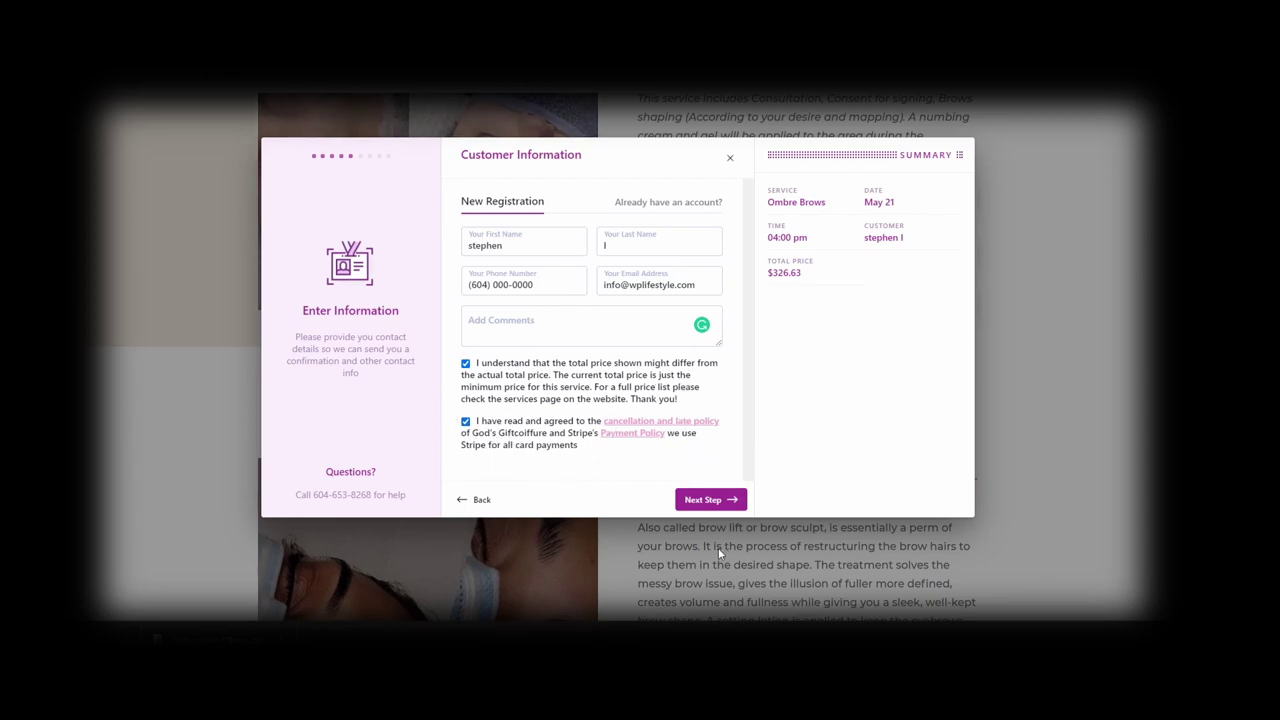
left_click(466, 422)
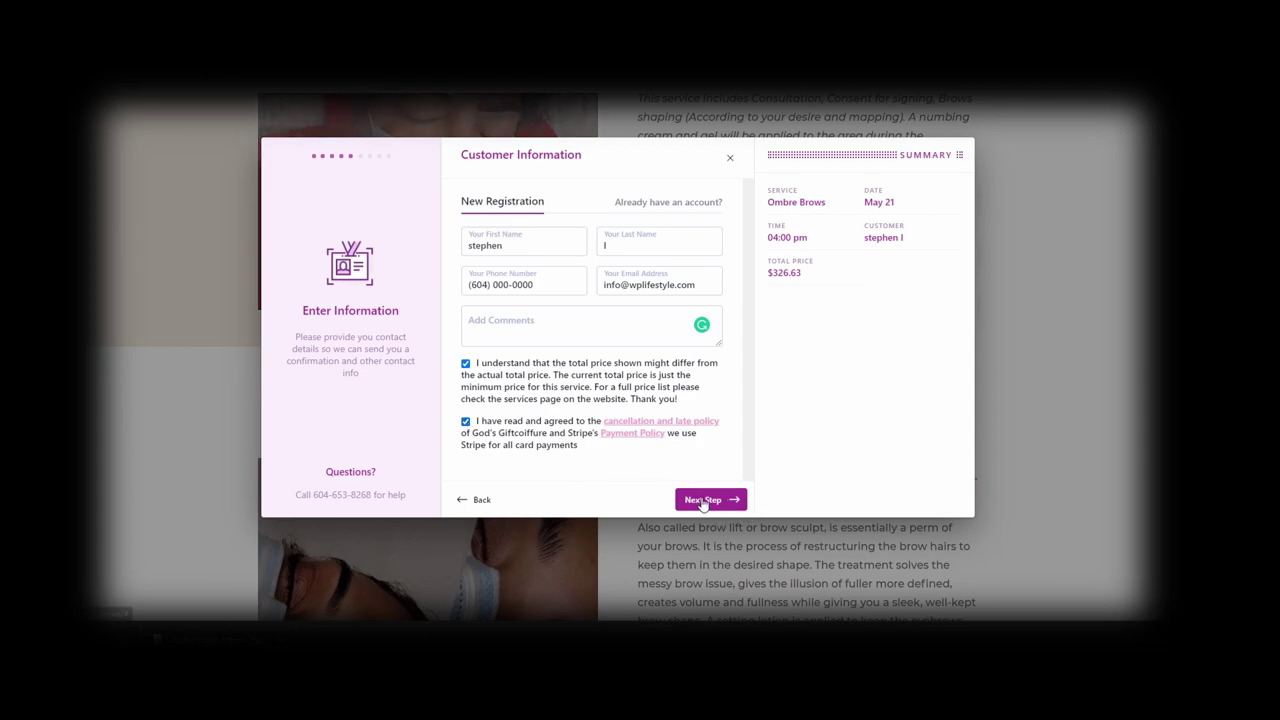
Step: Continue to the Ombre Brows payment step and review the full amount and deposit-only choices for PayPal
left_click(713, 503)
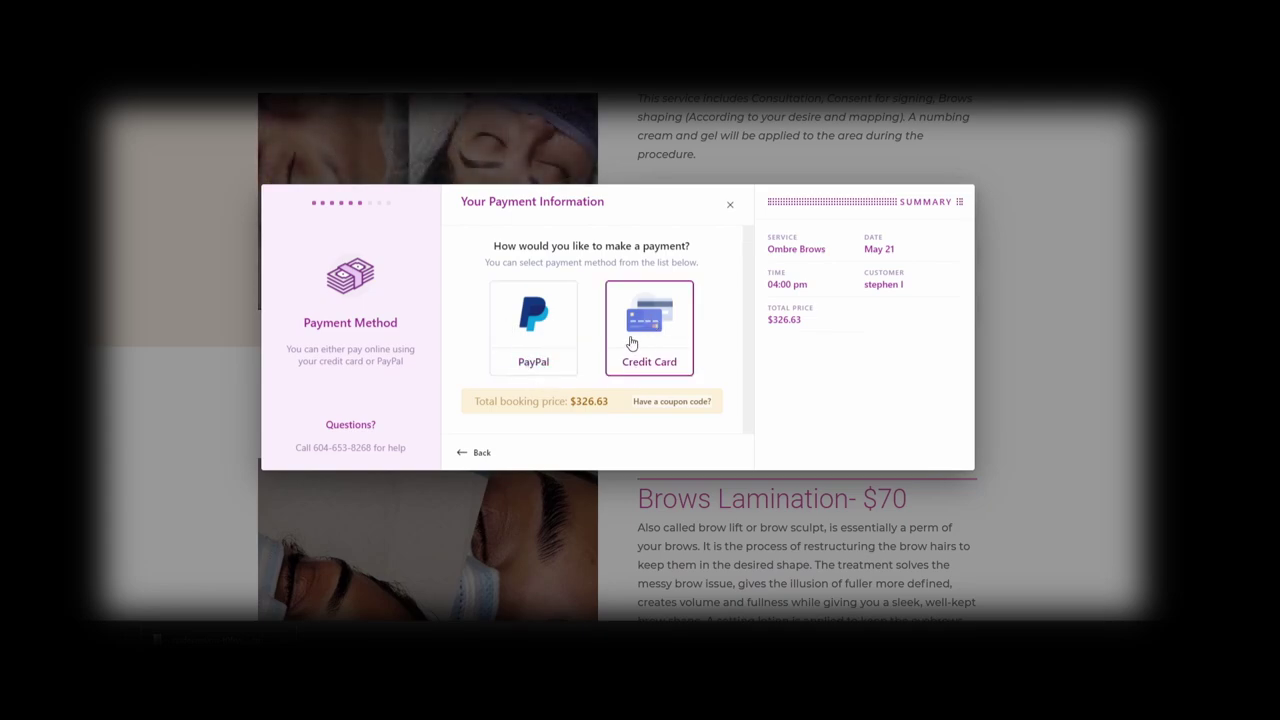
left_click(522, 345)
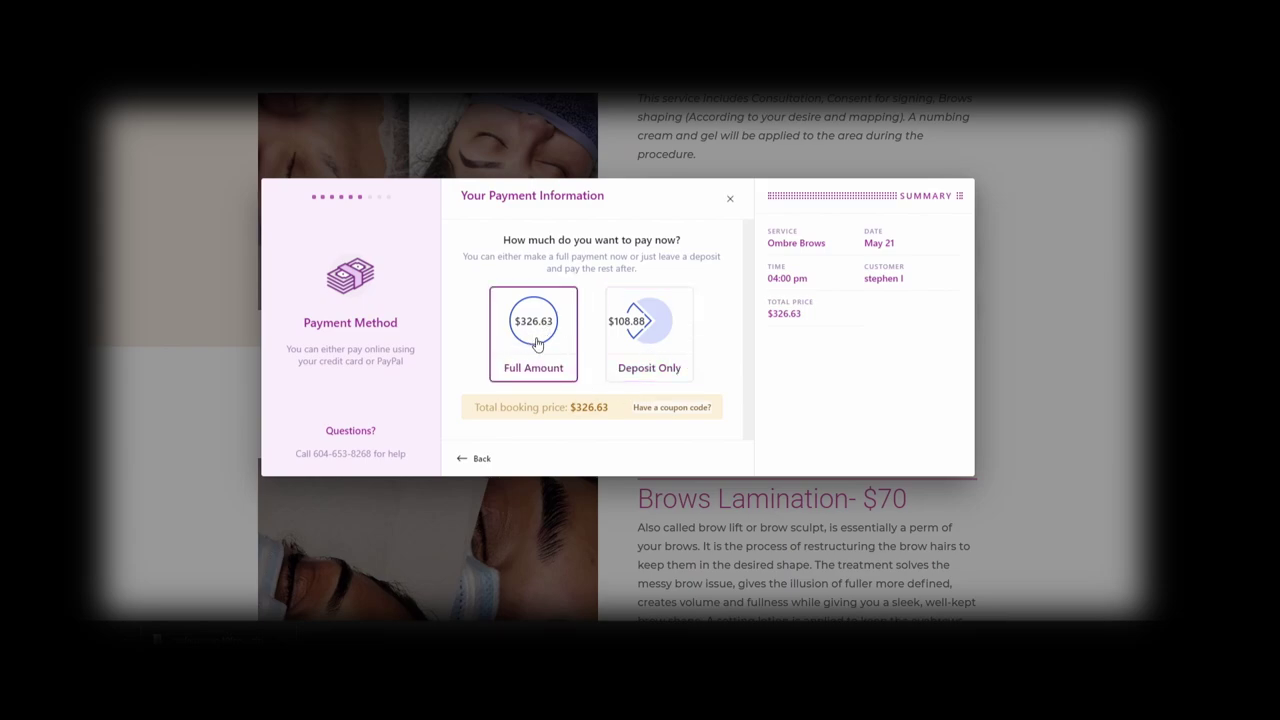
left_click_drag(806, 314, 779, 314)
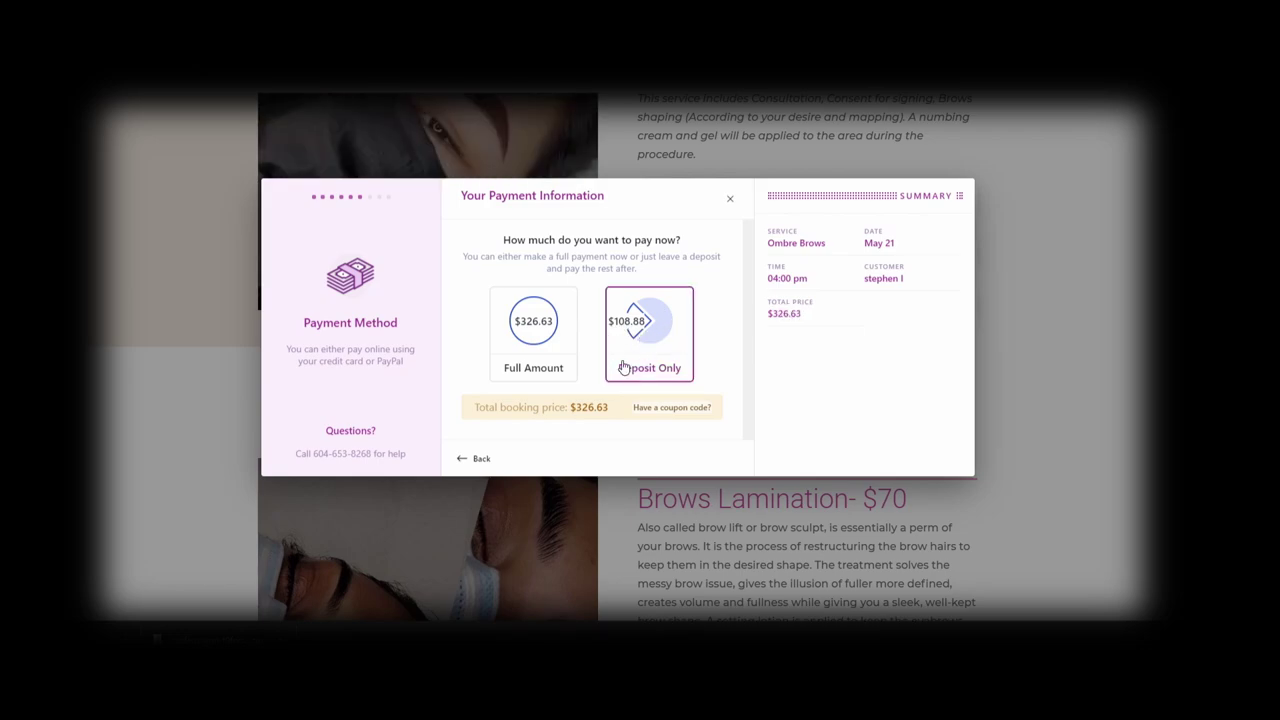
left_click(480, 459)
left_click(481, 455)
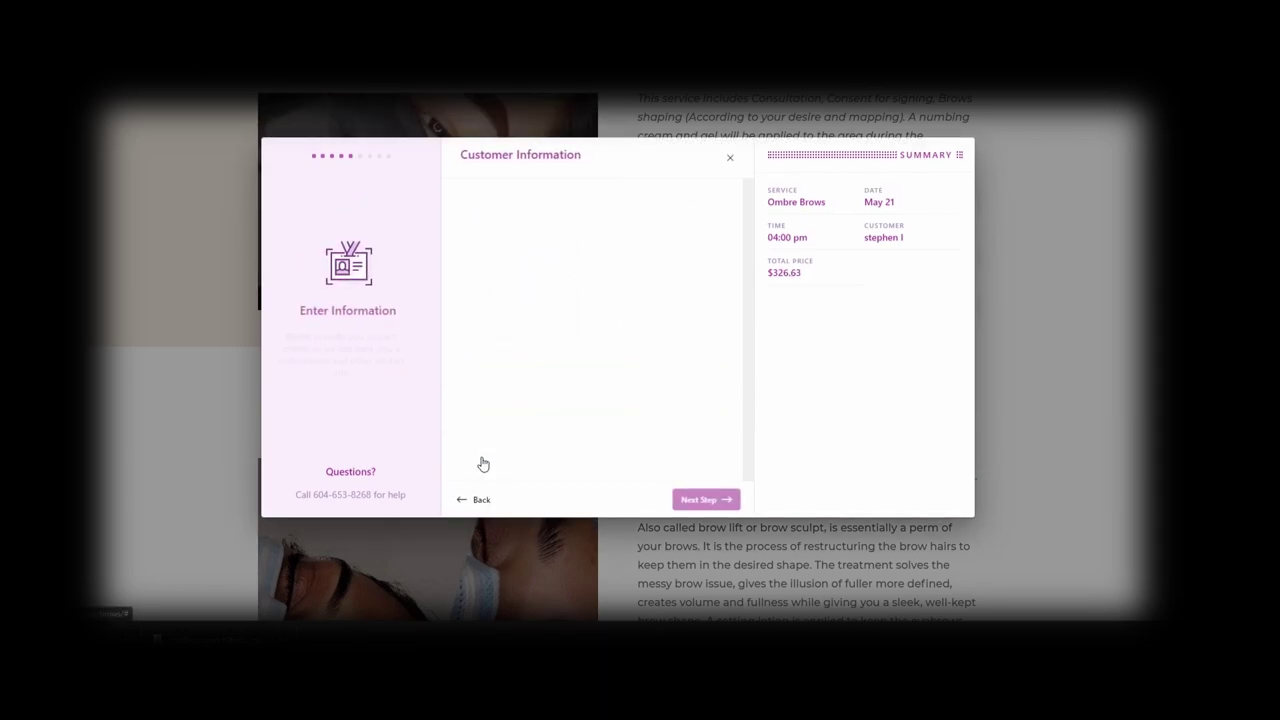
left_click(700, 499)
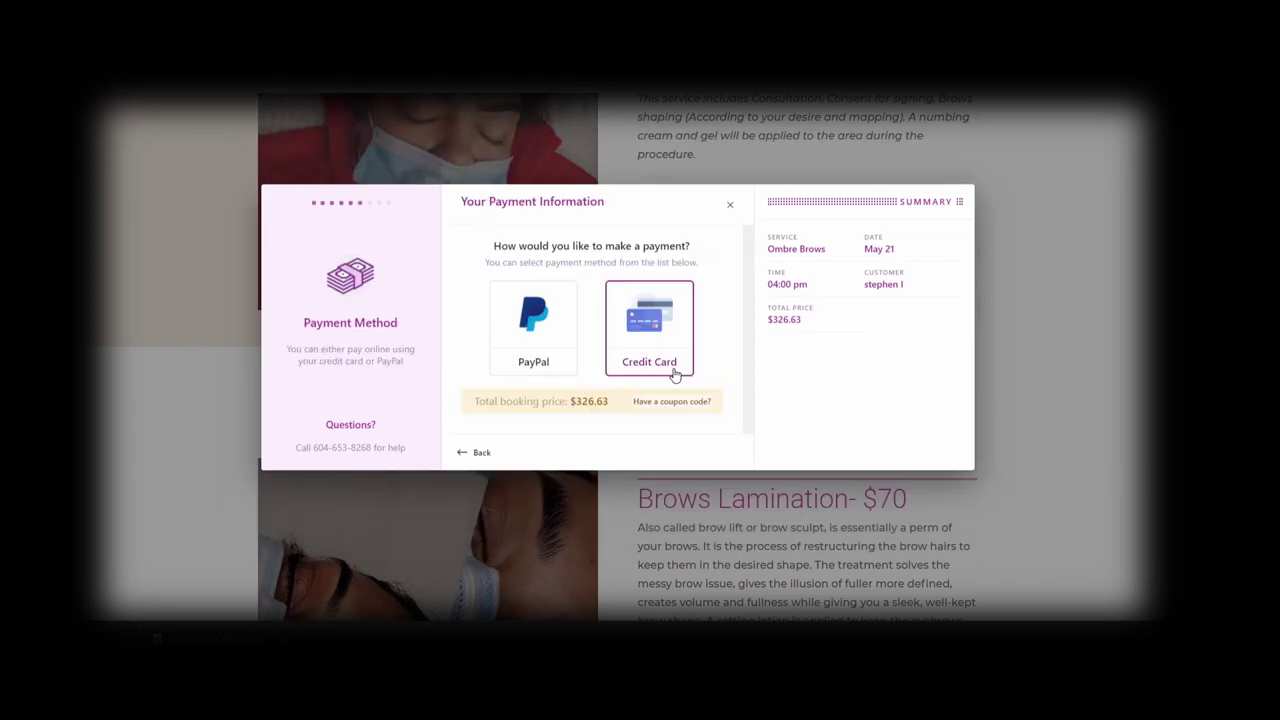
left_click(523, 345)
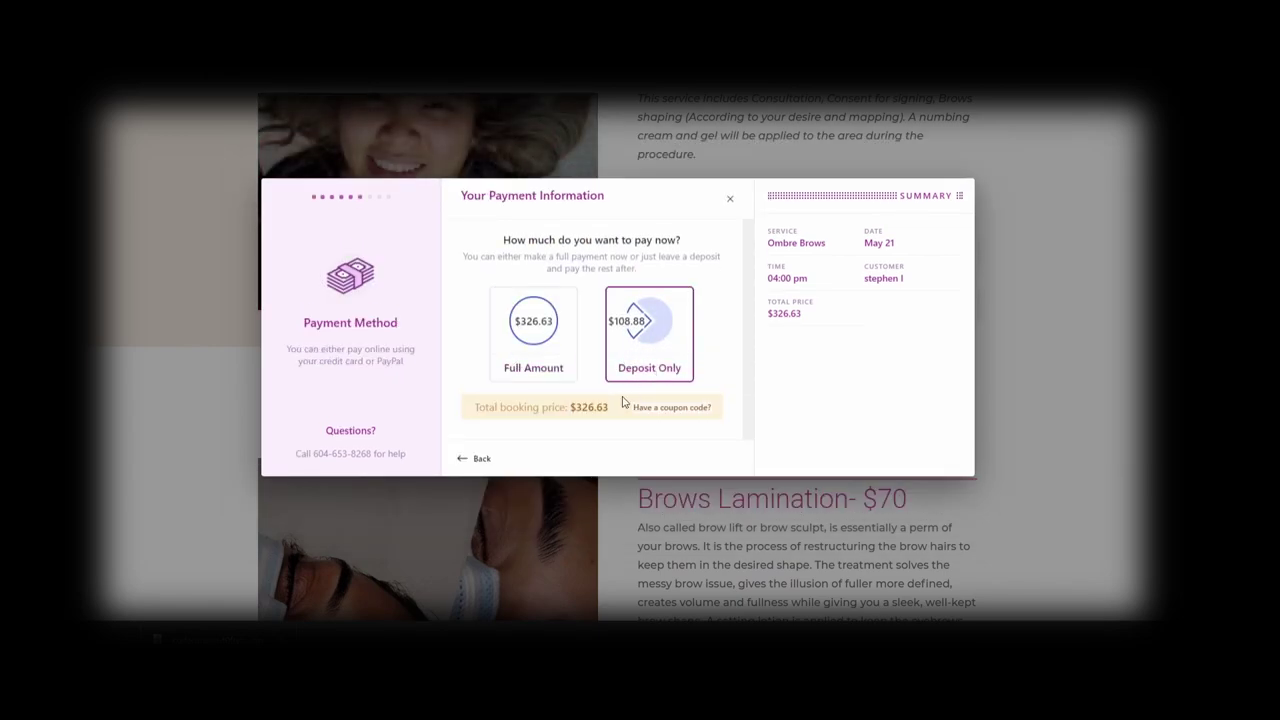
Step: Return to the payment methods and select Credit Card with Deposit Only to view the card details form
left_click(479, 459)
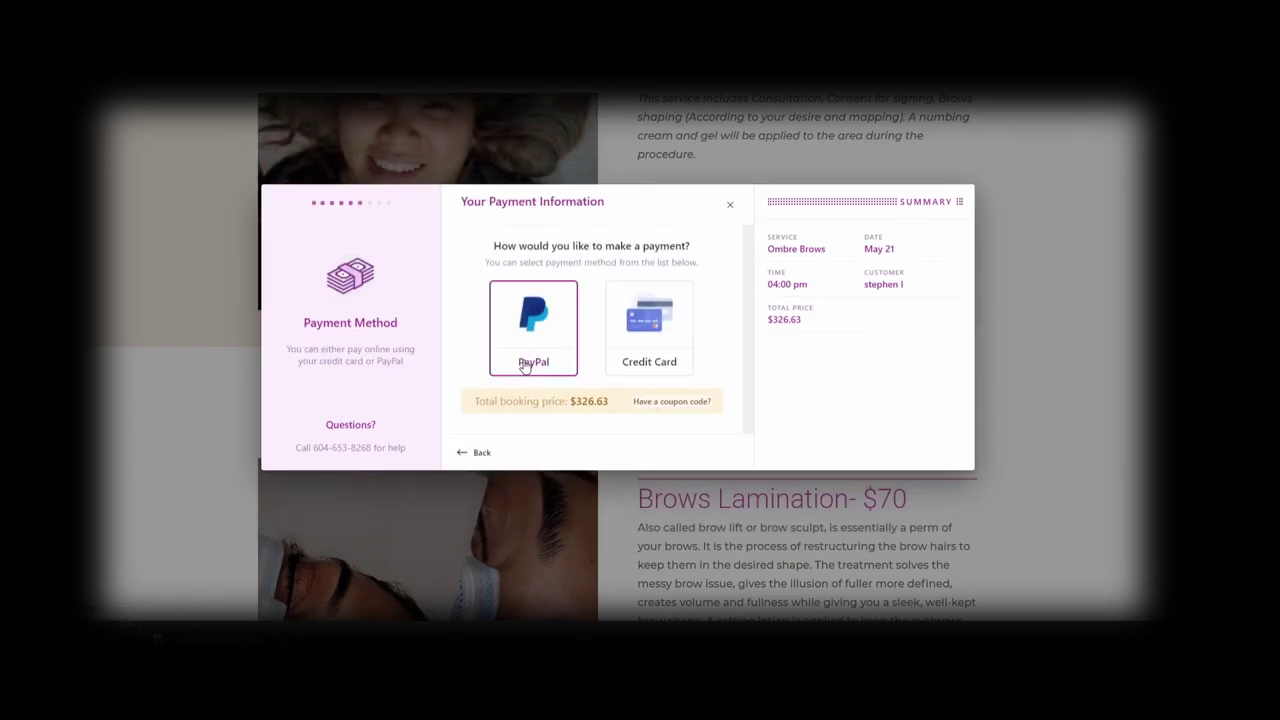
left_click(650, 352)
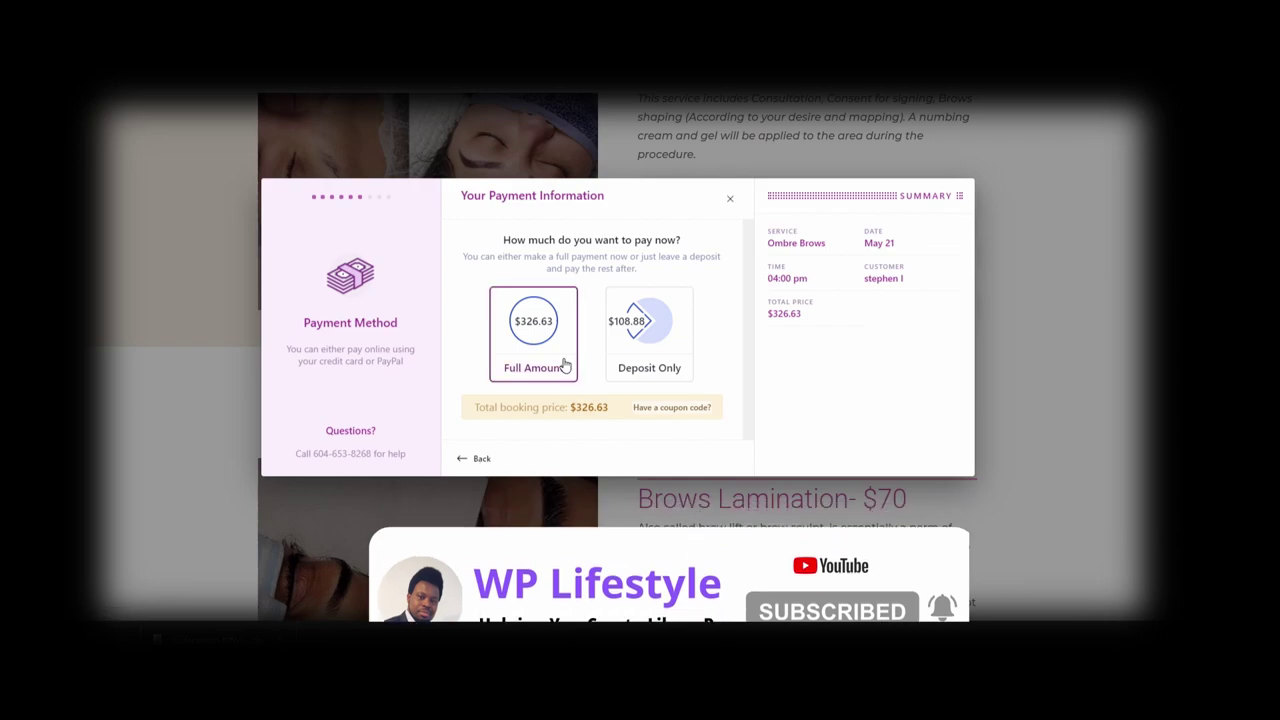
left_click(675, 370)
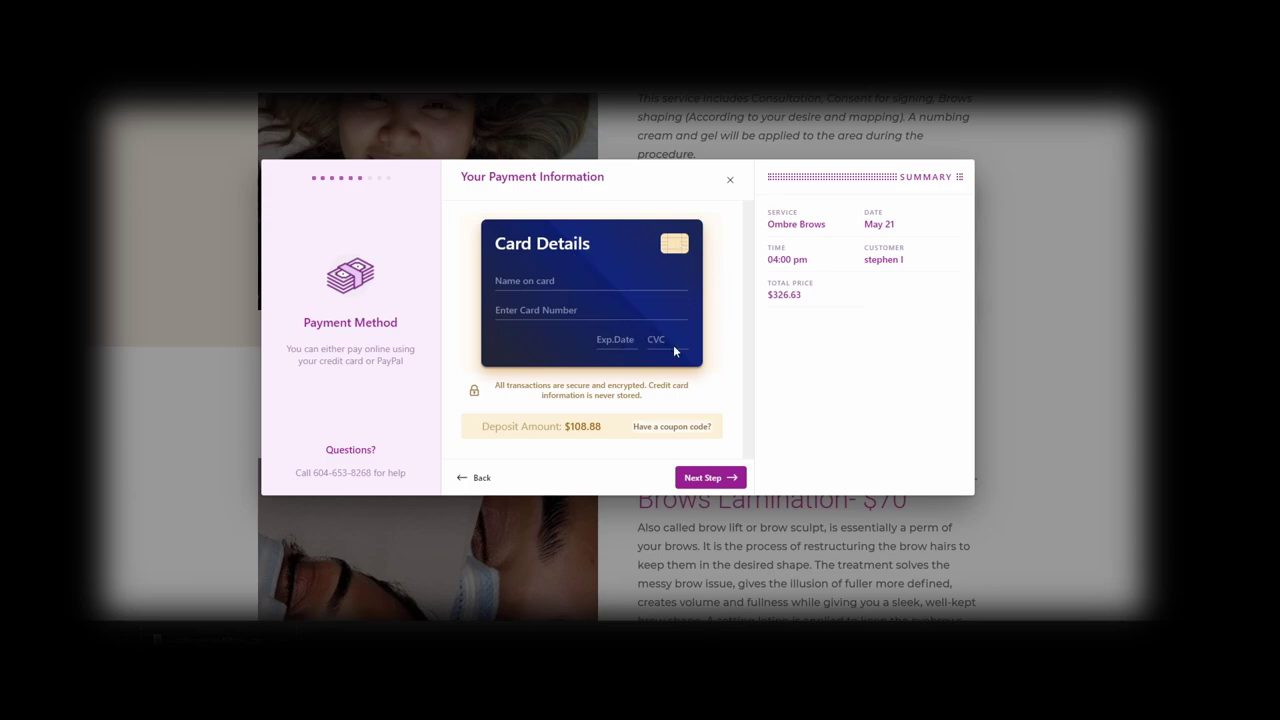
Step: Switch the deposit payment to PayPal and check its debit or credit card form and its account login window, closing each
left_click(477, 478)
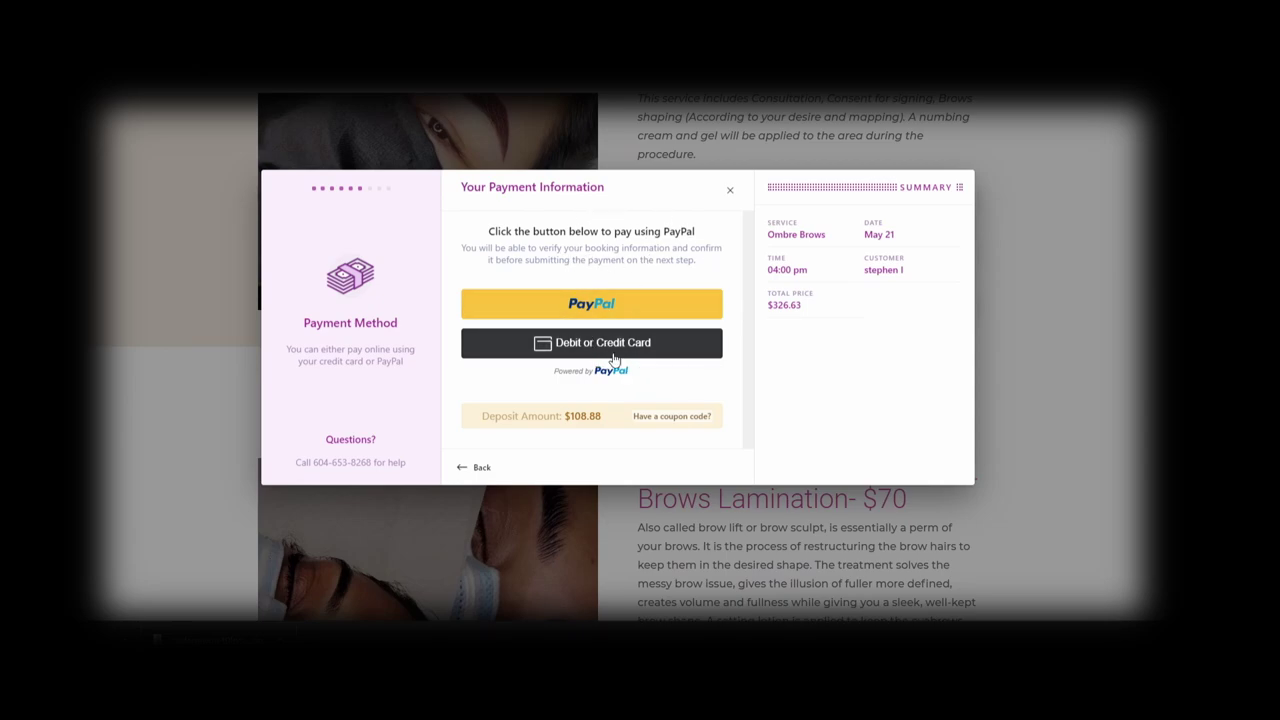
left_click(606, 355)
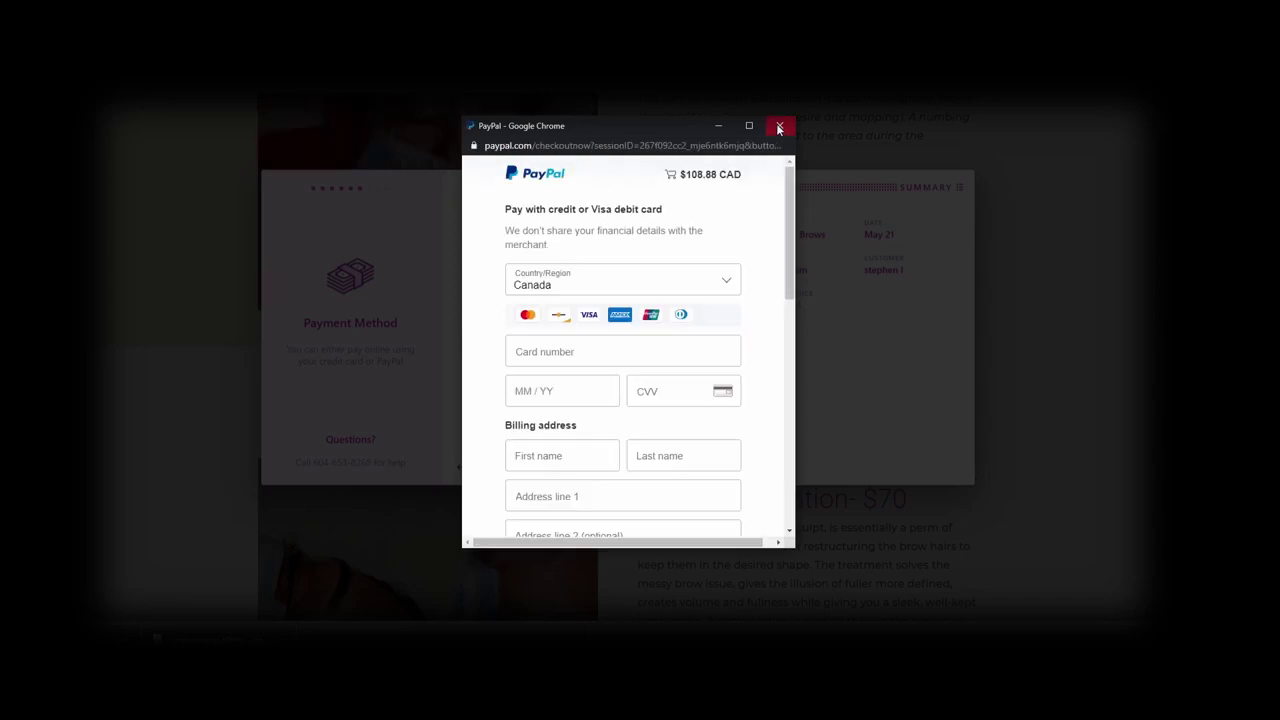
left_click(779, 125)
left_click(604, 311)
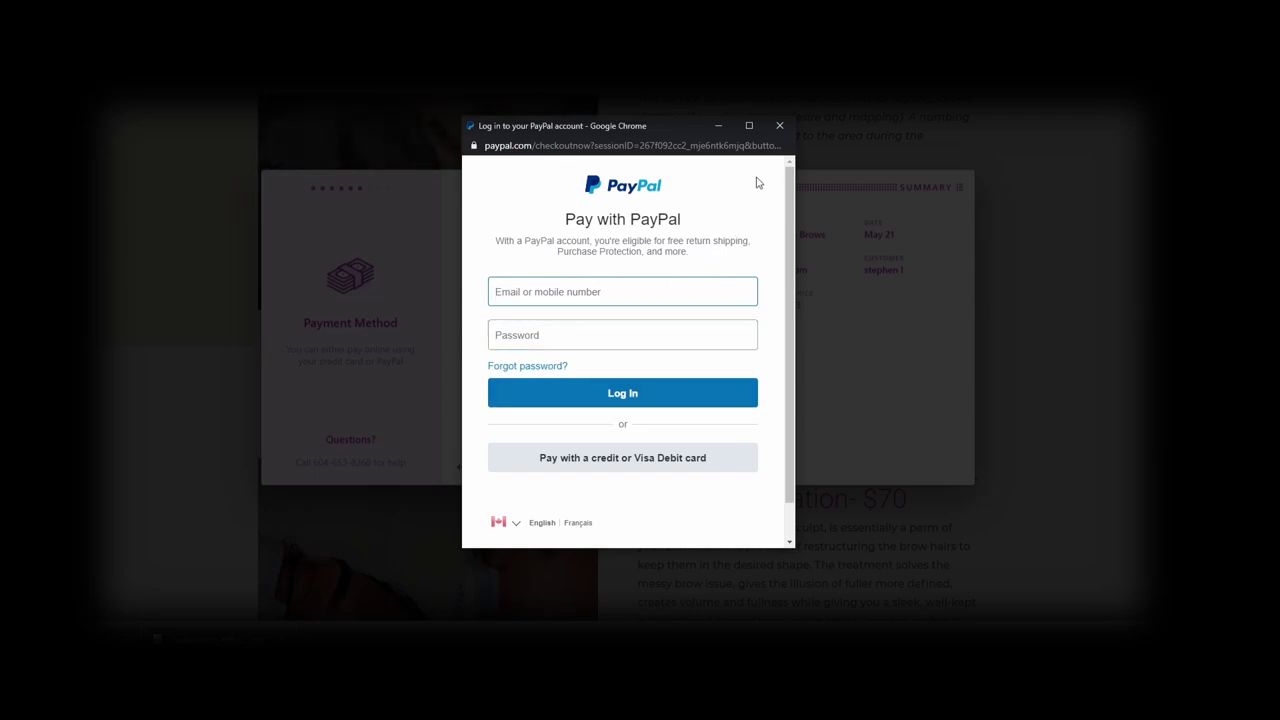
left_click(779, 128)
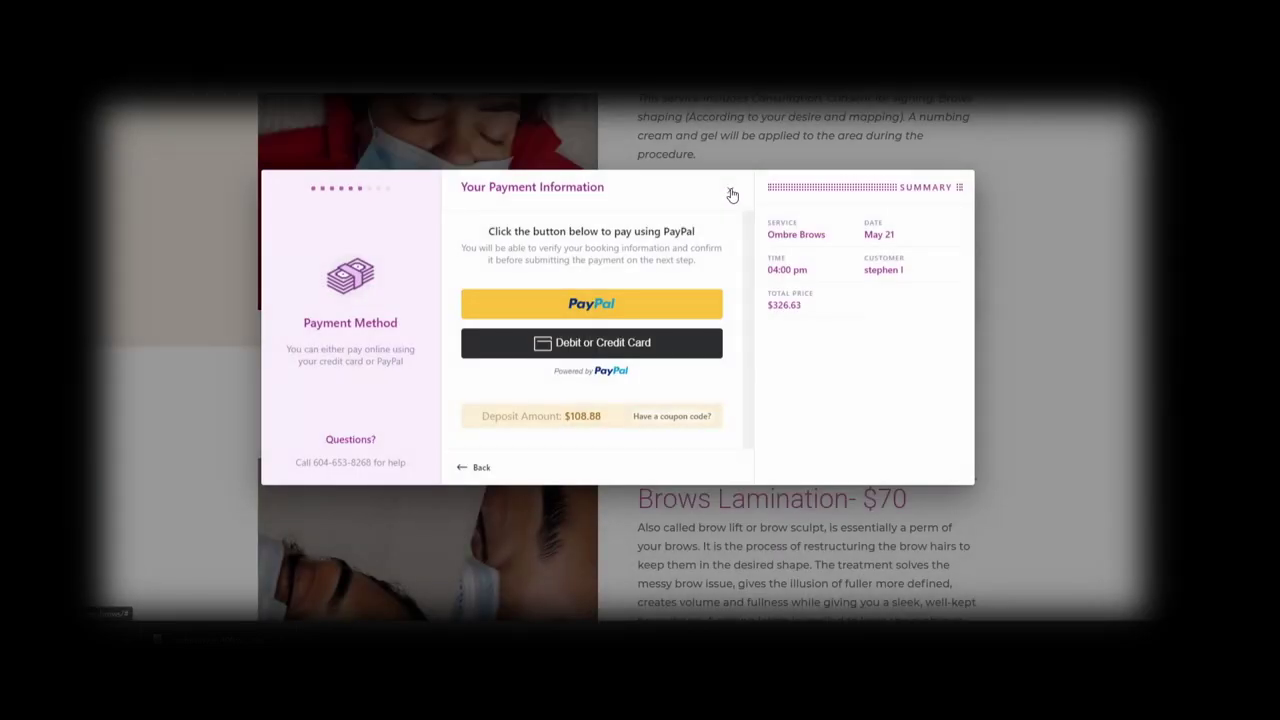
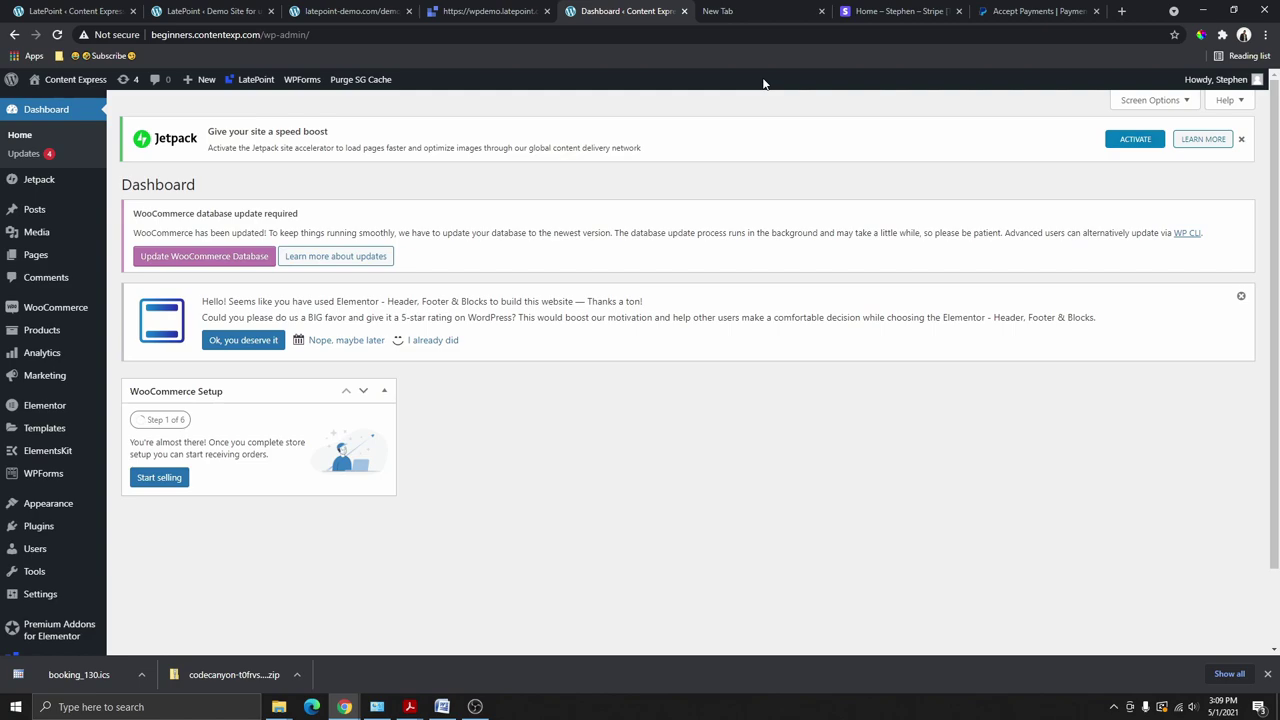
Step: Go to wplifestyle.com/plugin in the empty browser tab to reach the CodeCanyon marketplace
left_click(745, 17)
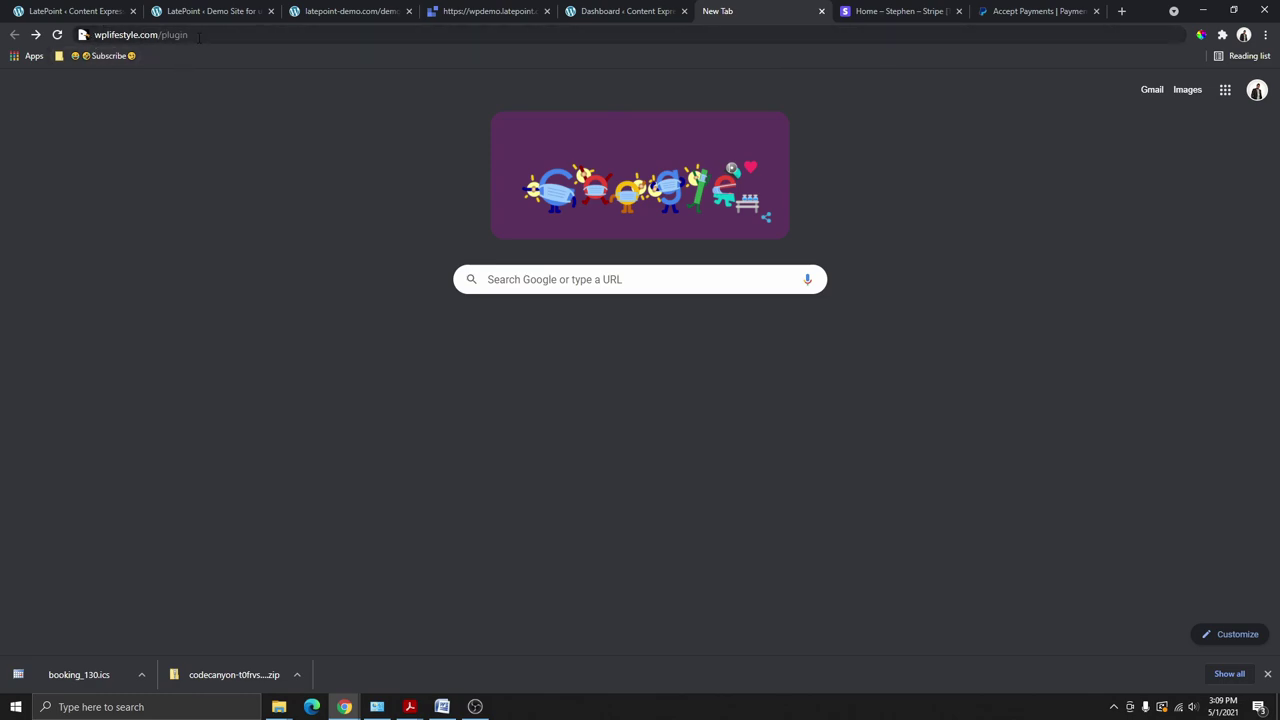
left_click_drag(197, 37, 93, 42)
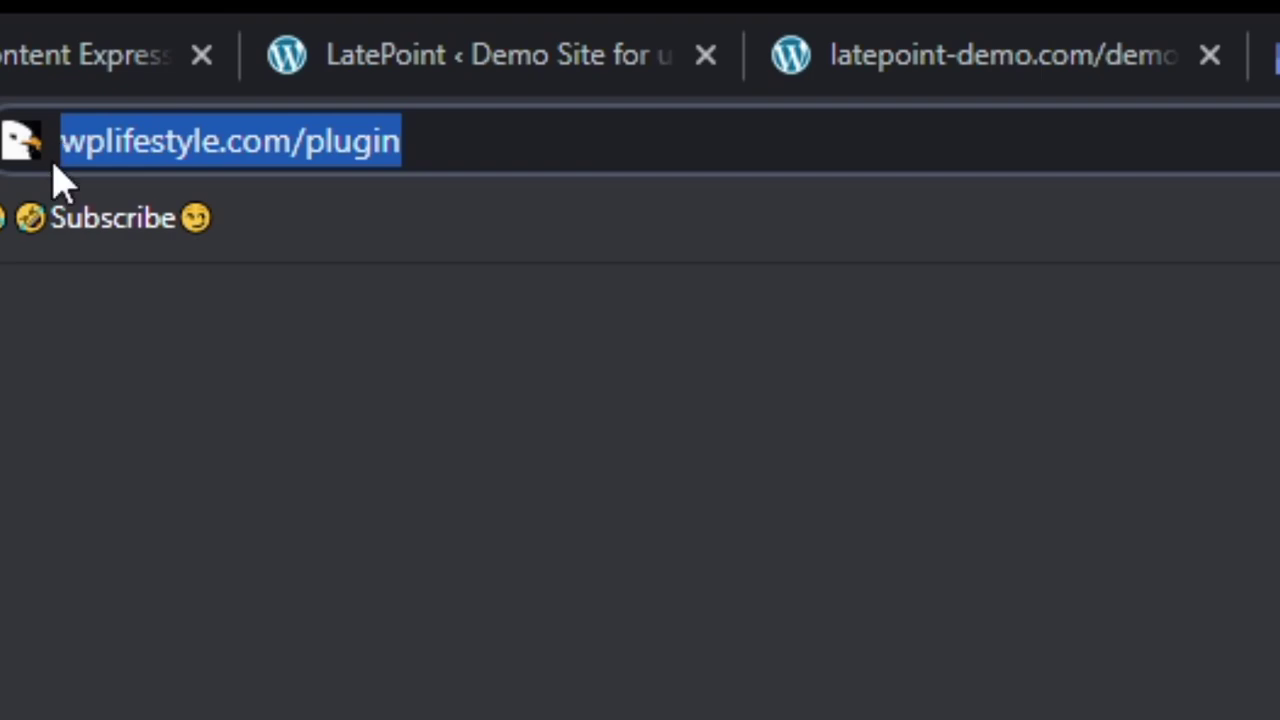
left_click(55, 180)
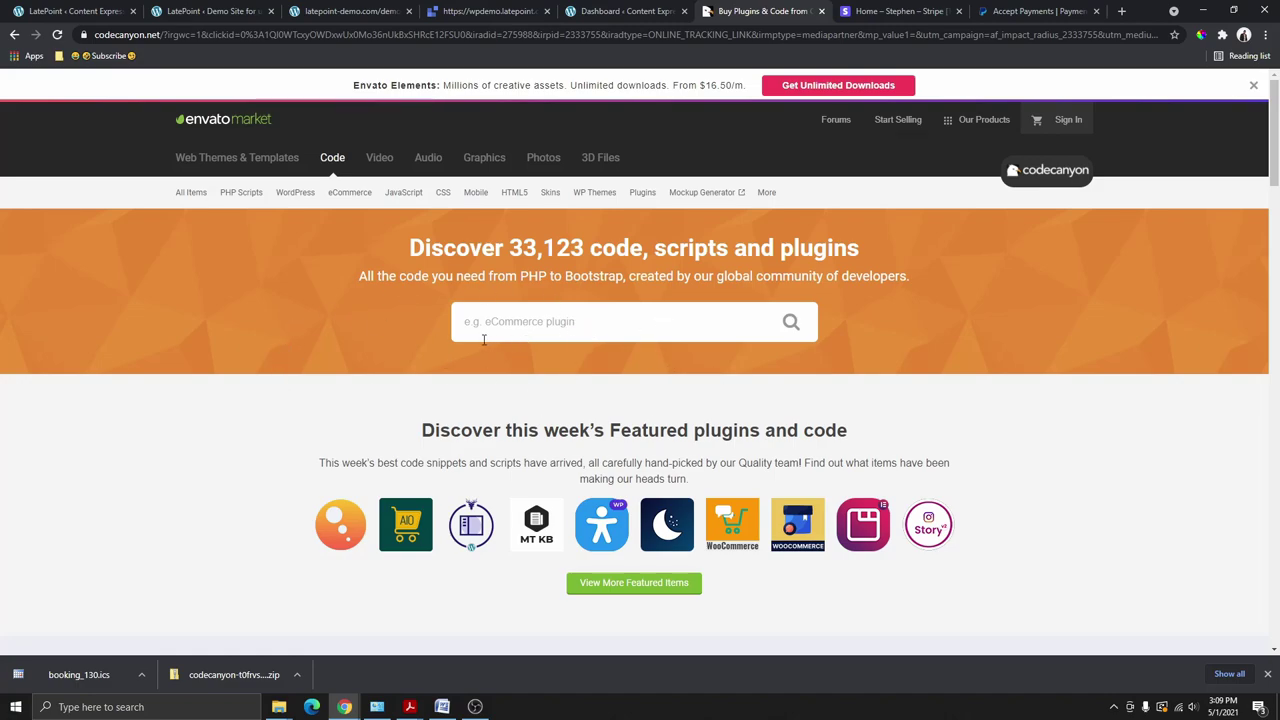
Step: Search CodeCanyon for latepoint and open the LatePoint - Appointment Booking & Reservation plugin item page
left_click(553, 331)
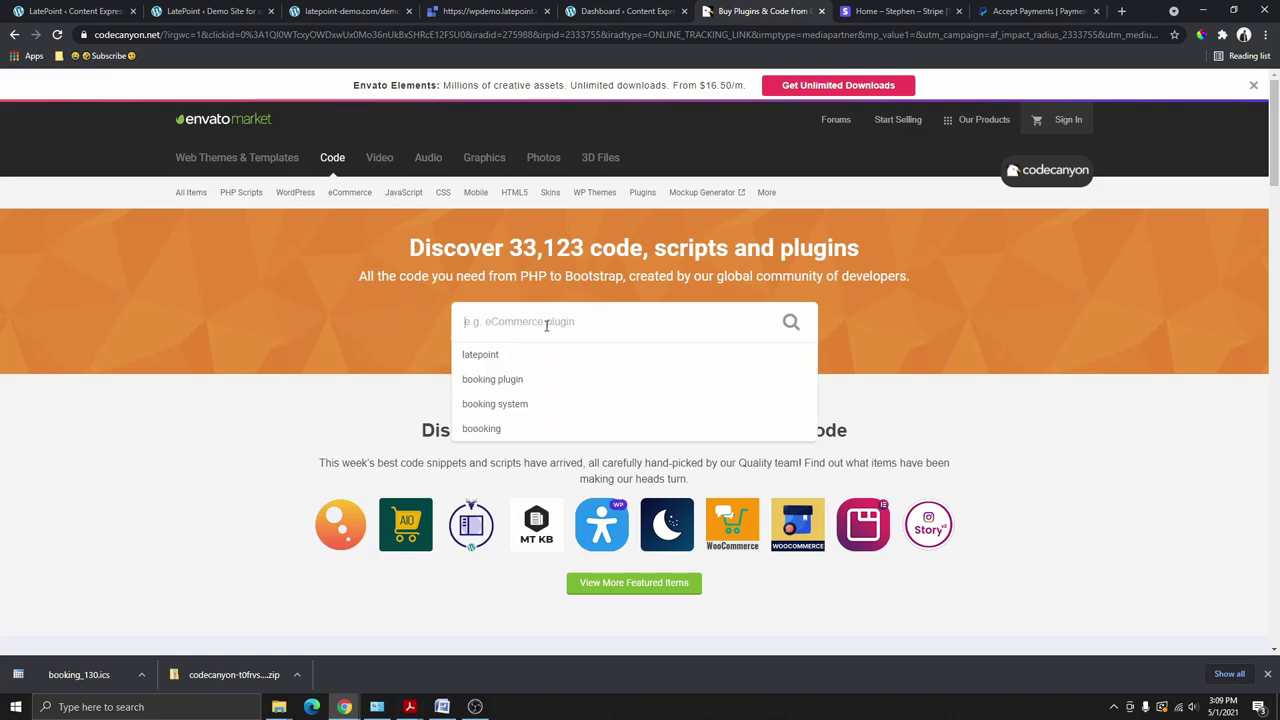
left_click(480, 354)
double_click(196, 252)
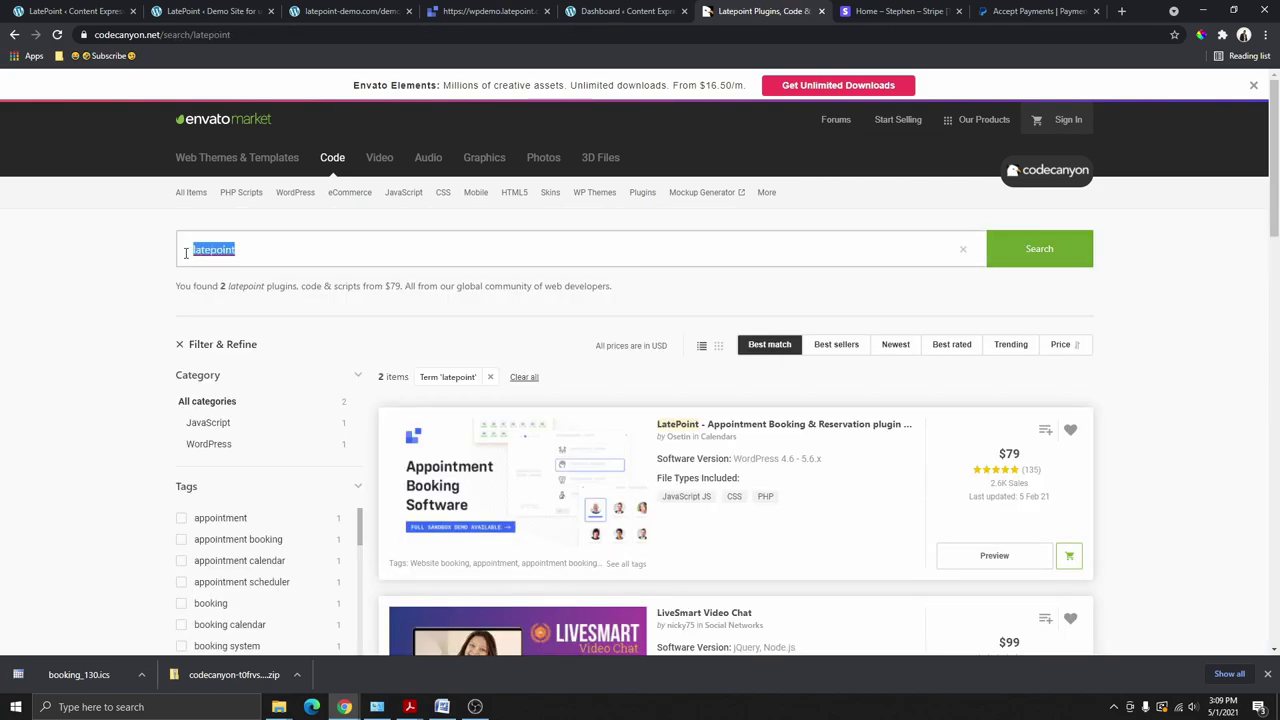
scroll(715, 475, "down", 1)
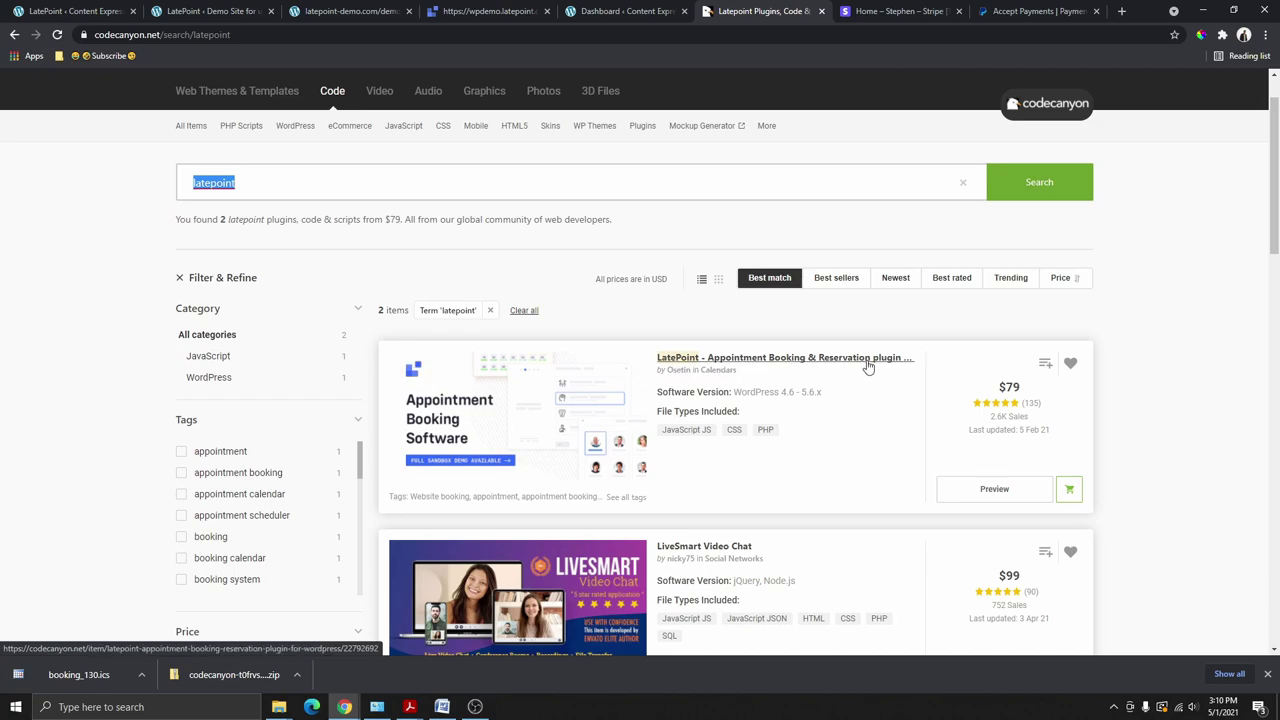
left_click(1004, 387)
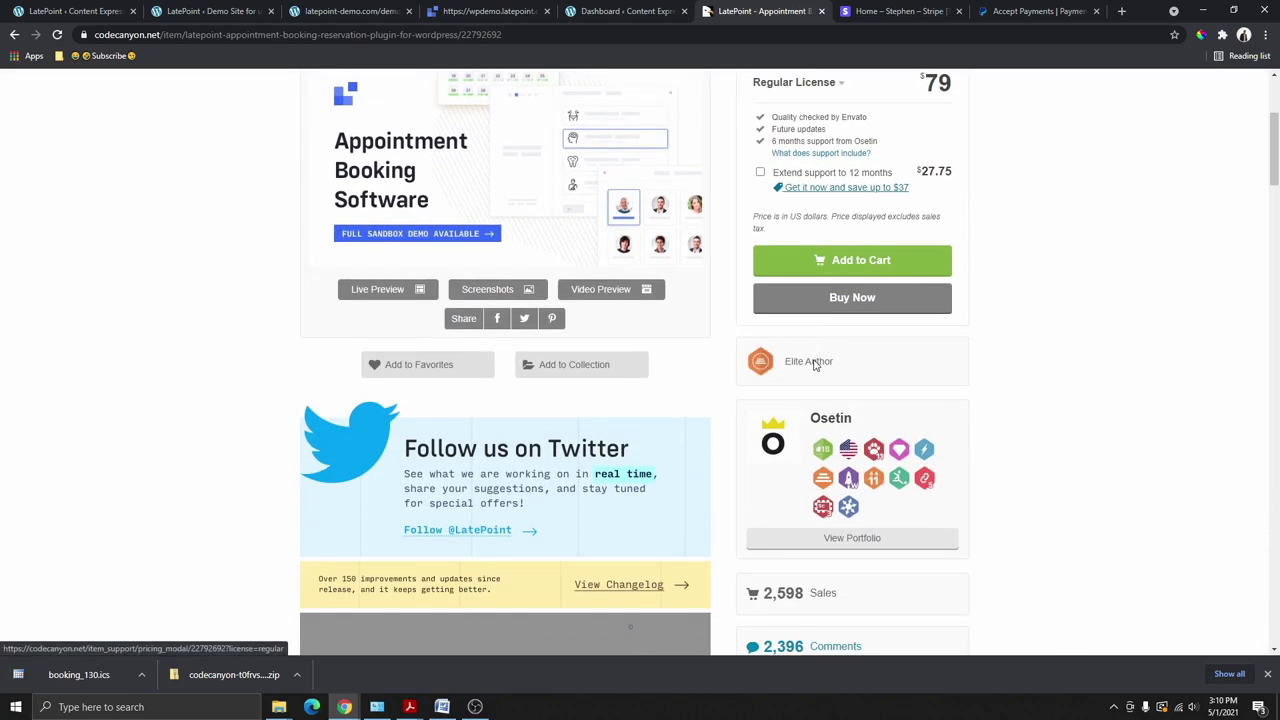
Step: Look over the LatePoint item details, add the Regular License to the cart and proceed through checkout to the existing-account sign-in
scroll(863, 371, "up", 4)
scroll(844, 337, "down", 5)
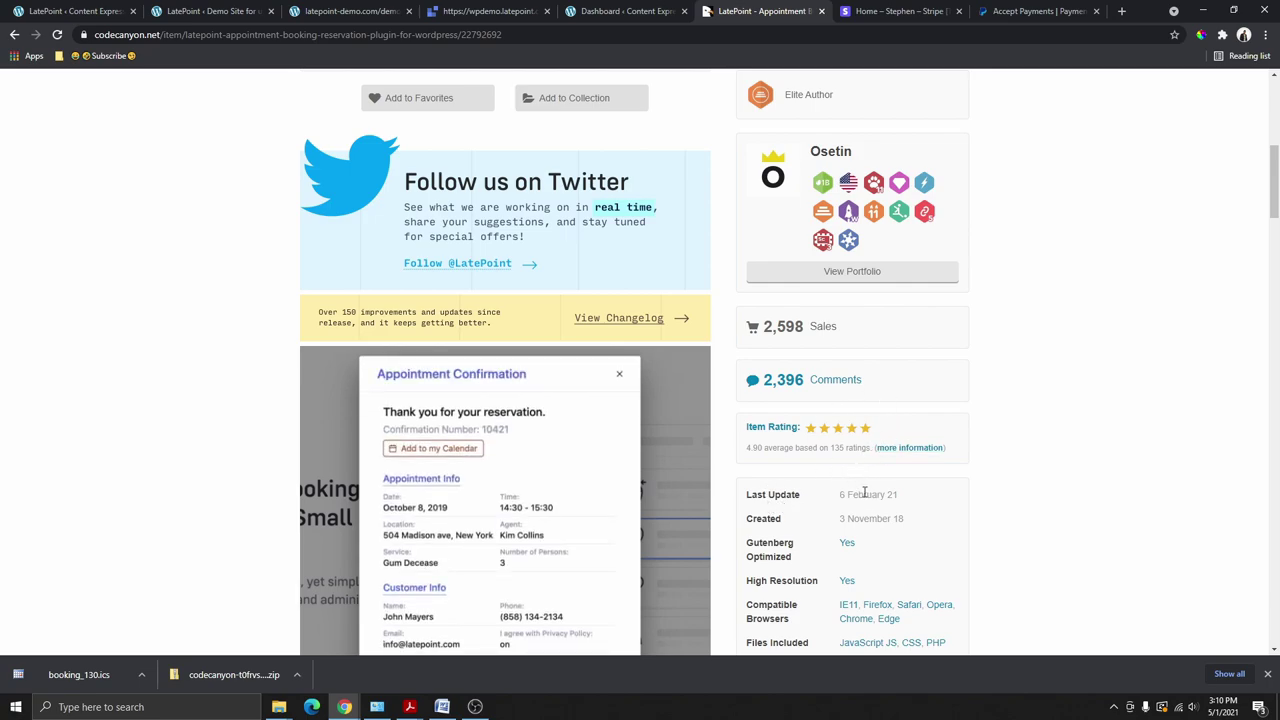
scroll(842, 473, "up", 5)
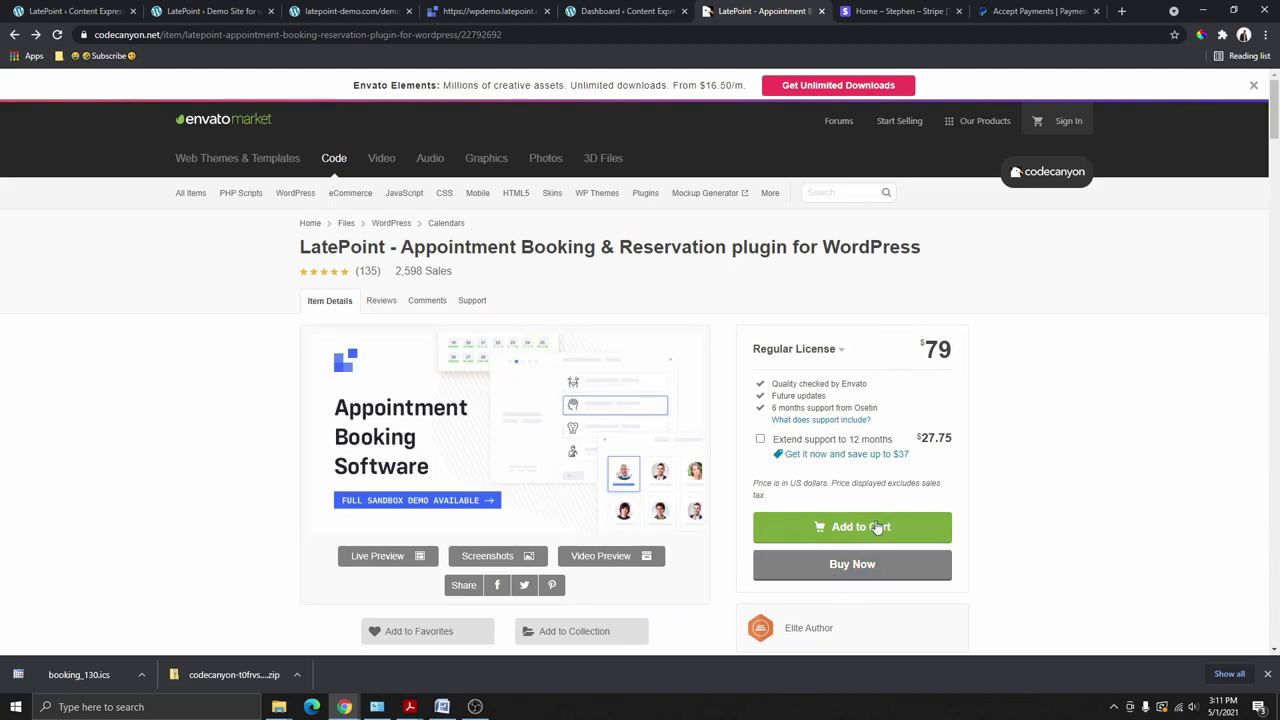
left_click(867, 534)
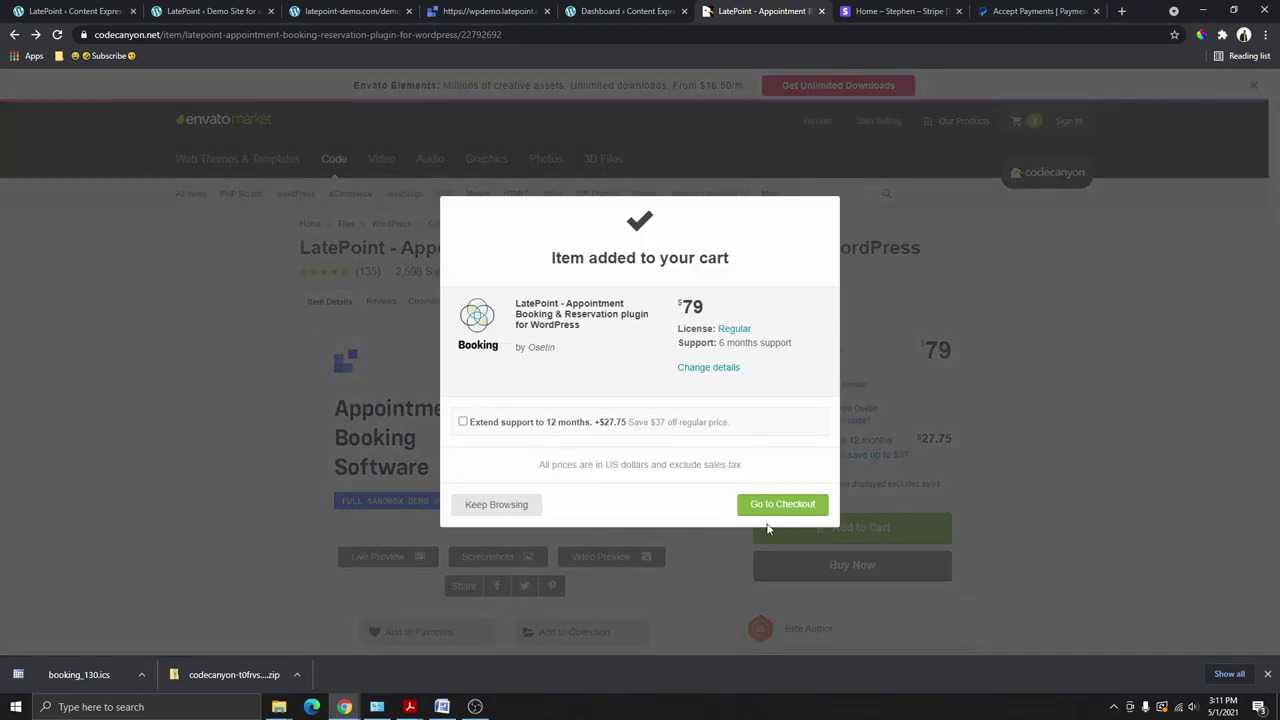
left_click(780, 505)
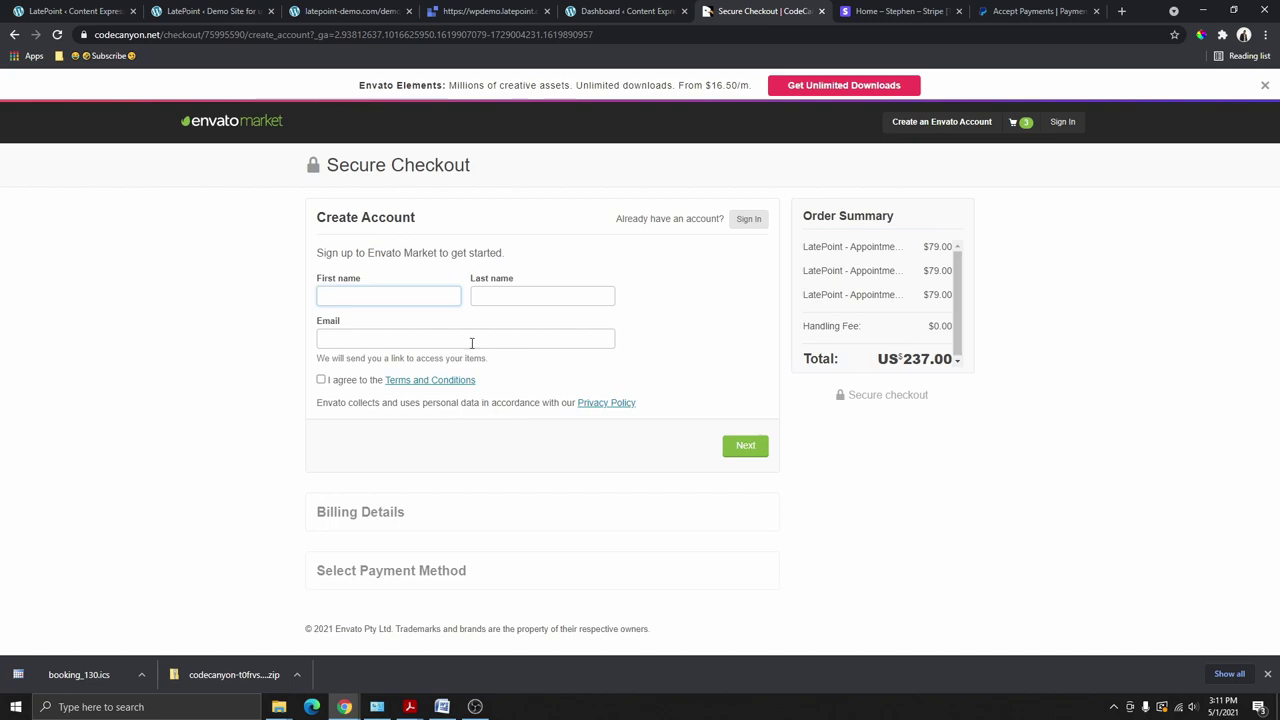
left_click(751, 222)
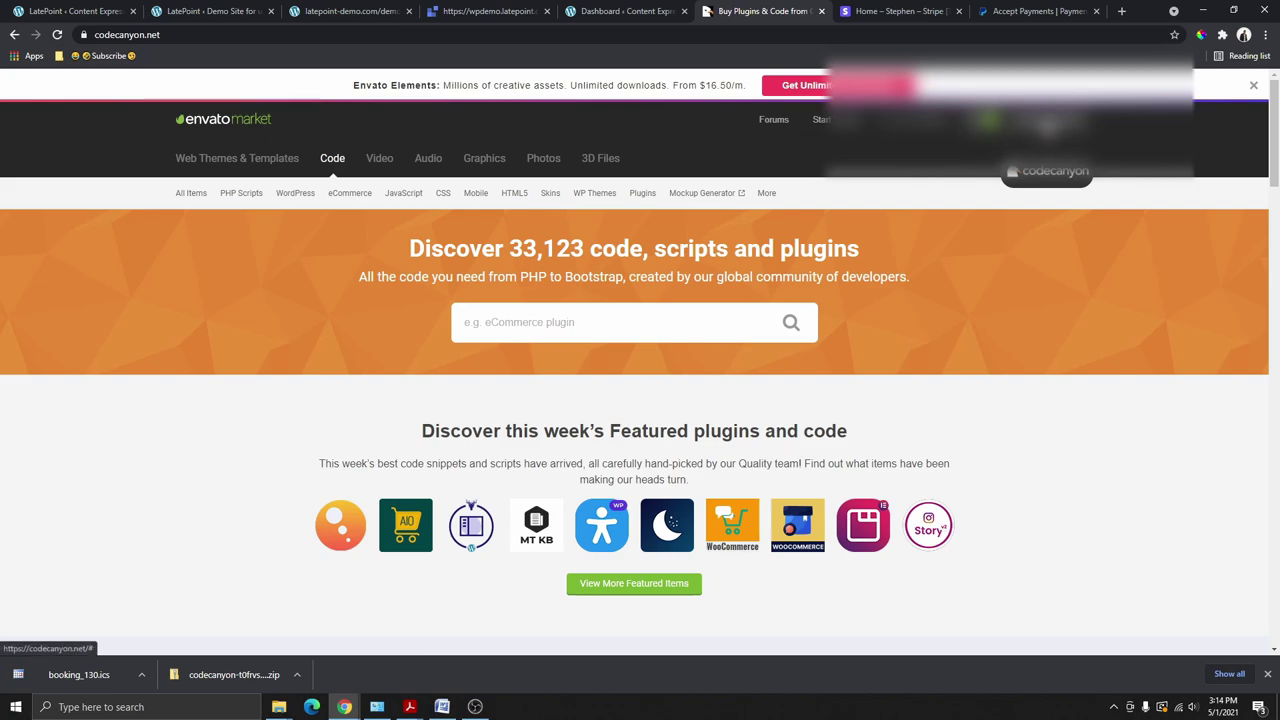
Step: Open the account's purchased downloads and download LatePoint as the installable WordPress file only
left_click(1040, 124)
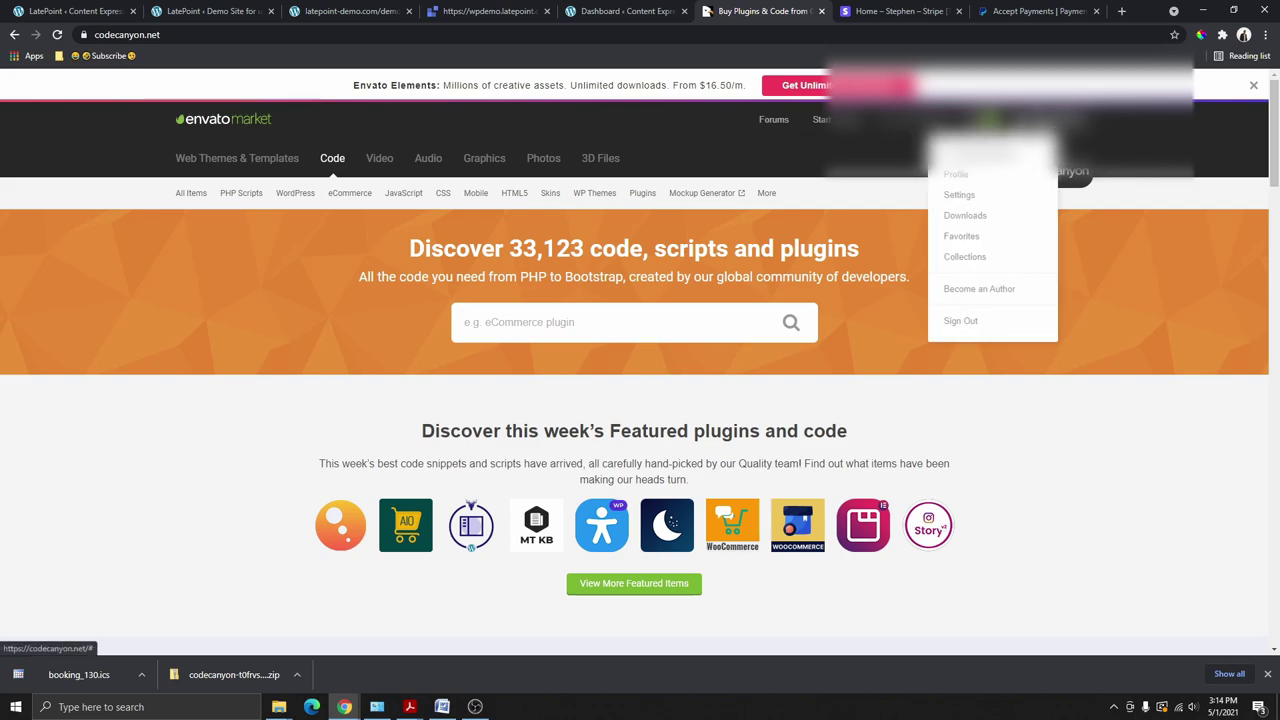
left_click(965, 218)
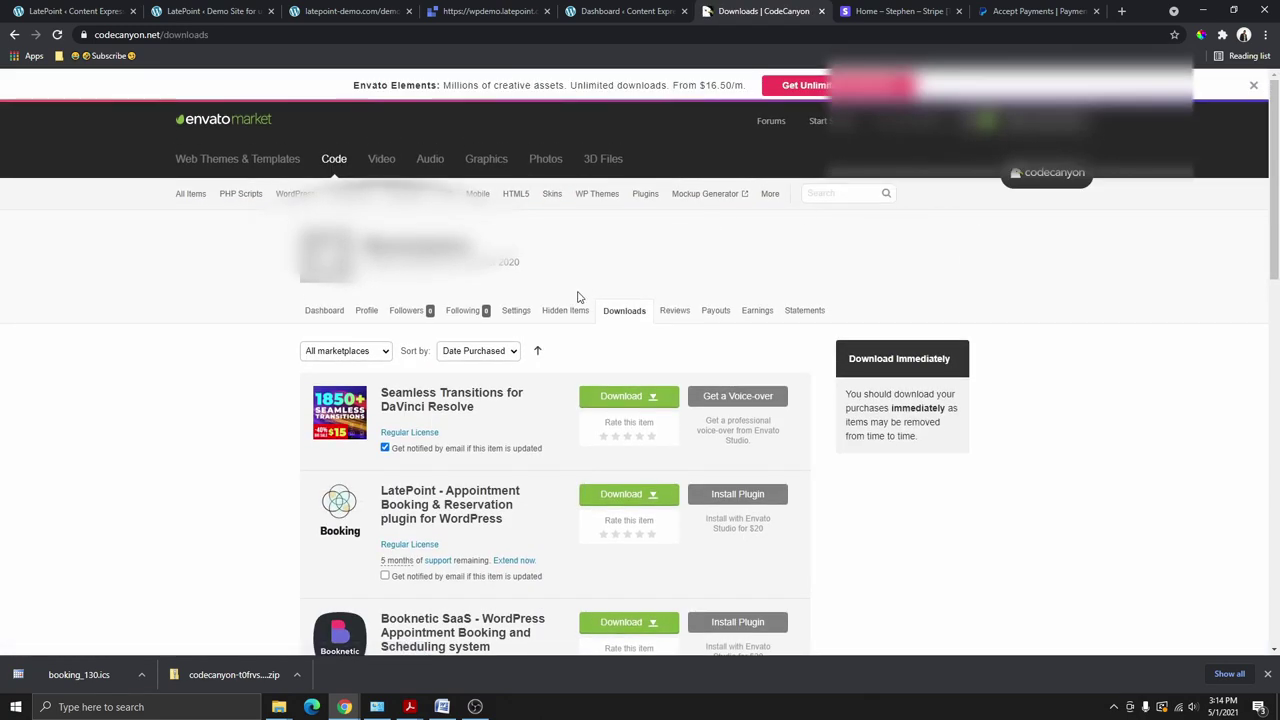
scroll(640, 395, "down", 2)
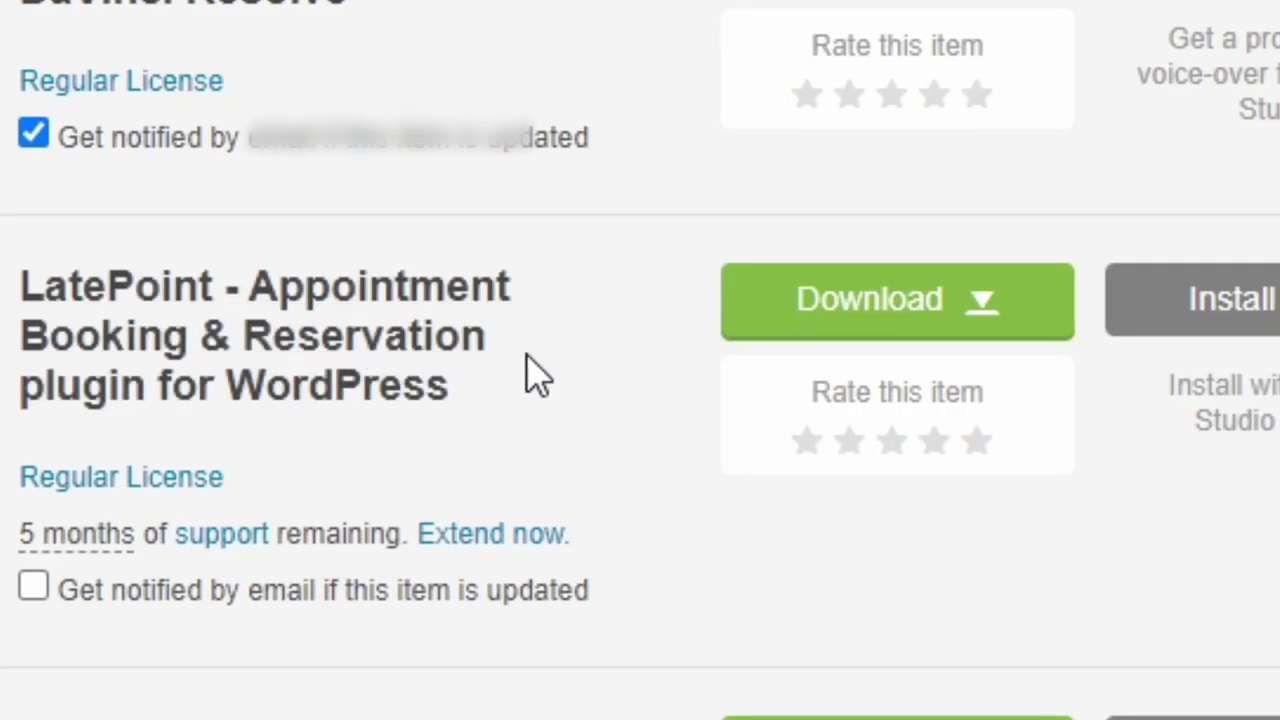
left_click(988, 322)
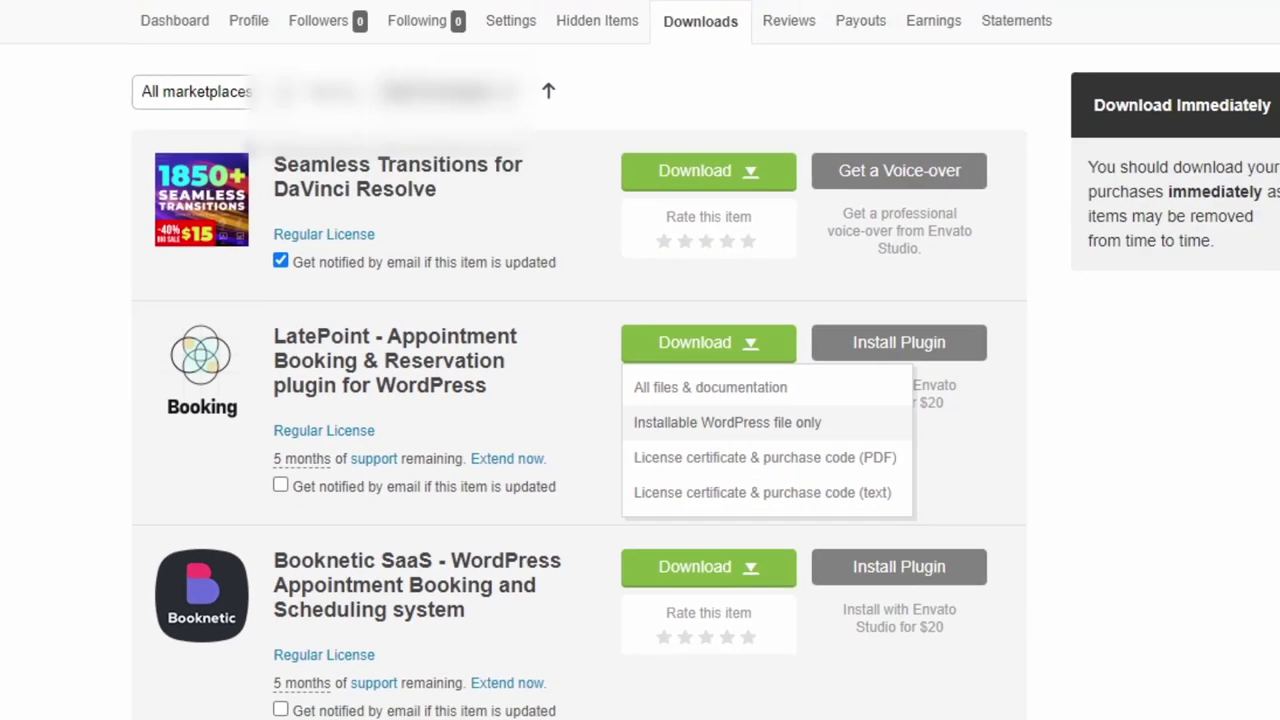
Step: Switch to the Content Express WordPress dashboard and open the upload form for adding a new plugin from a .zip file
left_click(352, 9)
left_click(620, 11)
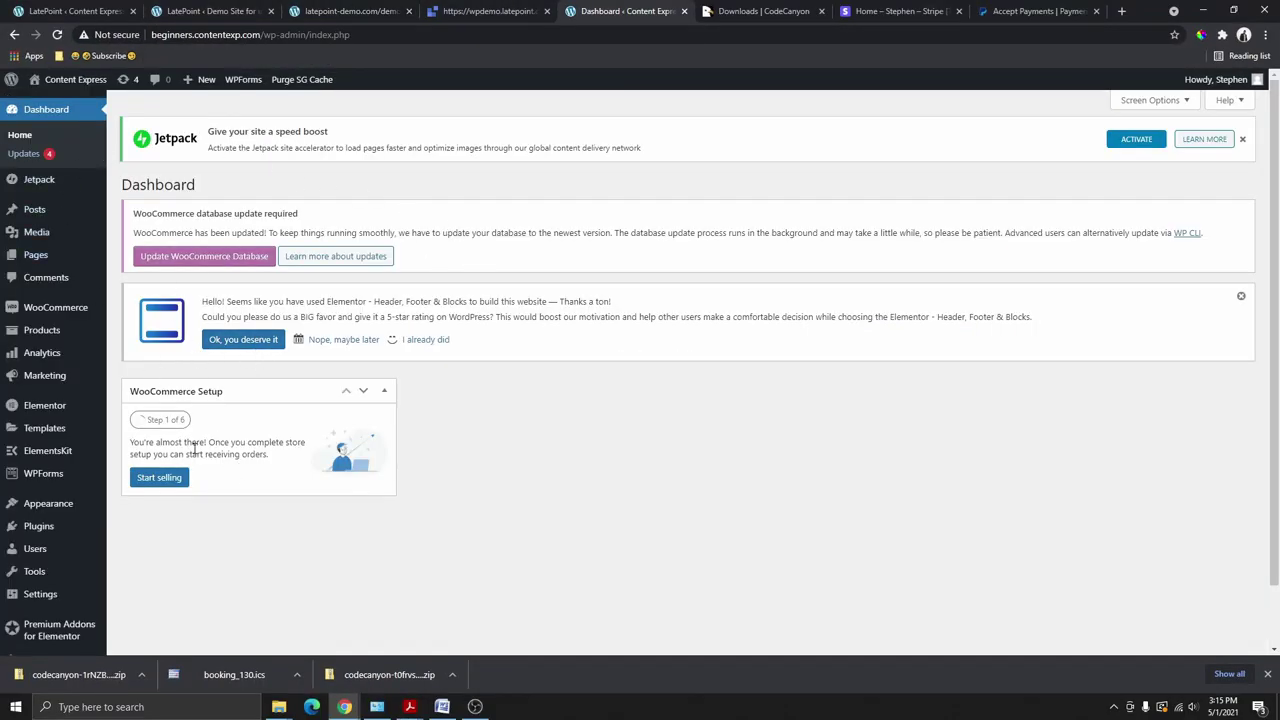
scroll(138, 333, "down", 2)
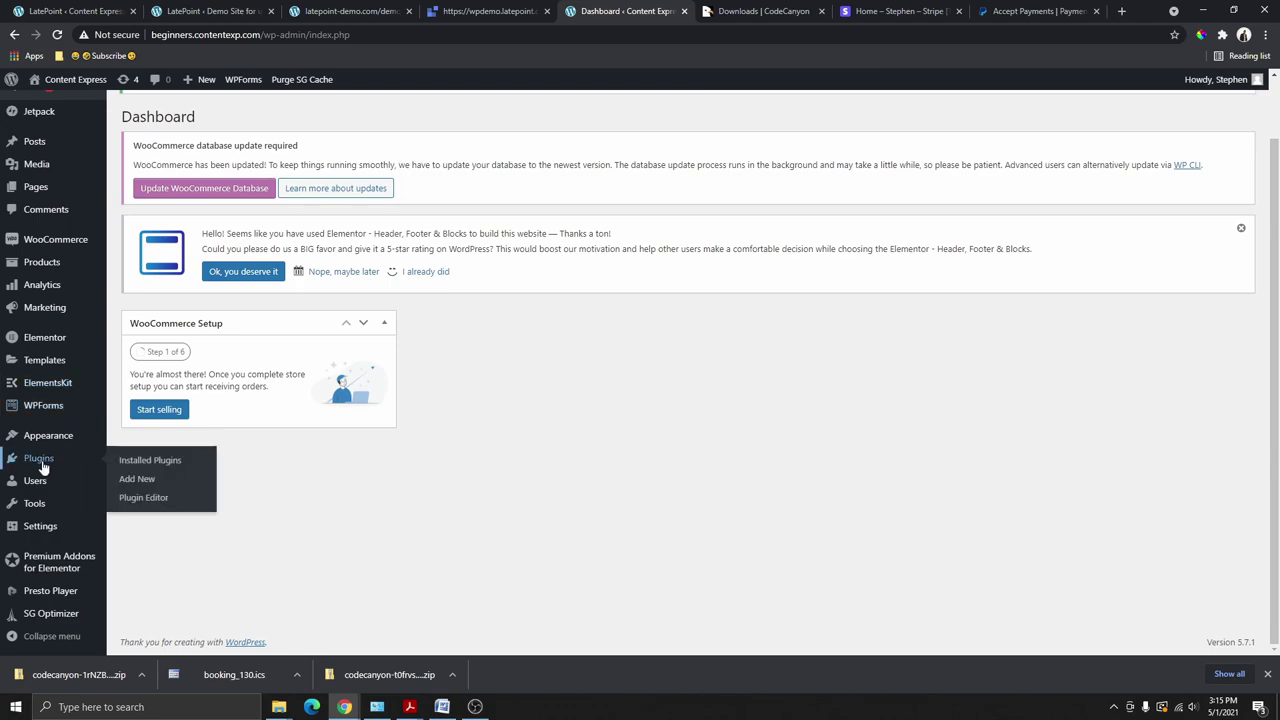
left_click(40, 467)
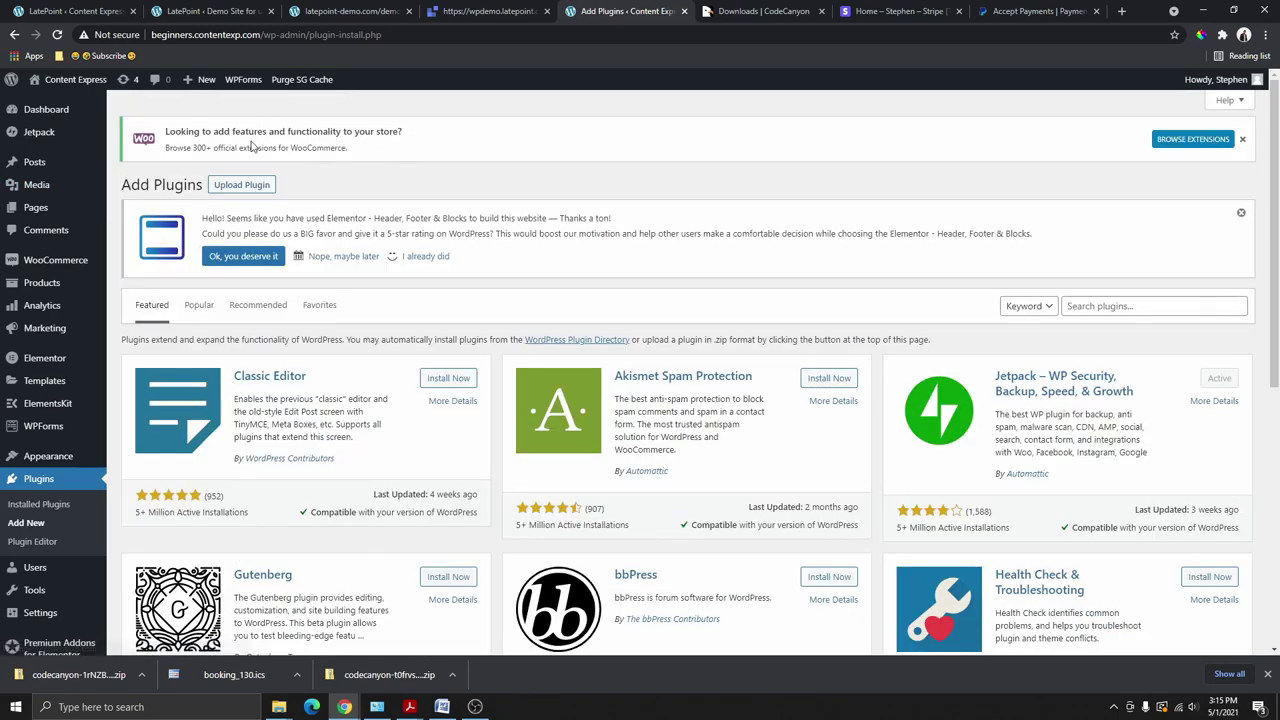
left_click(257, 186)
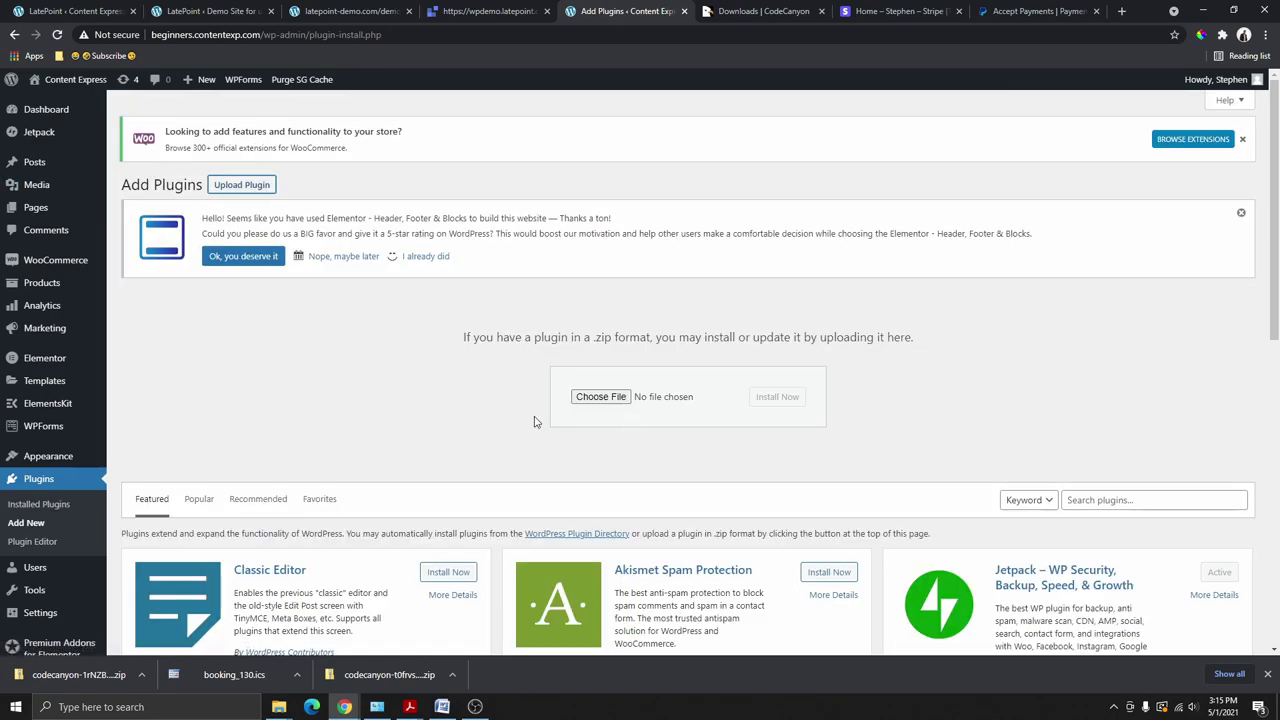
scroll(598, 390, "down", 1)
scroll(590, 384, "down", 3)
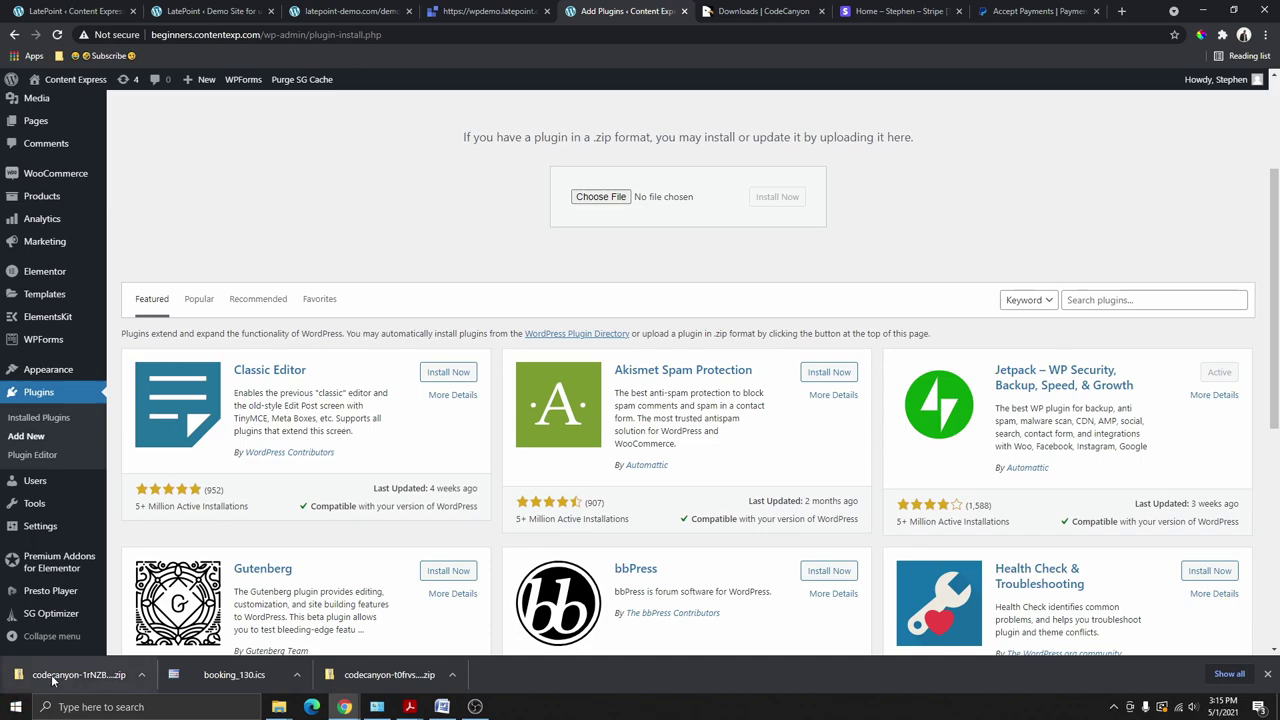
Step: Upload the downloaded LatePoint .zip file, install it as a plugin and activate it
left_click_drag(57, 677, 600, 204)
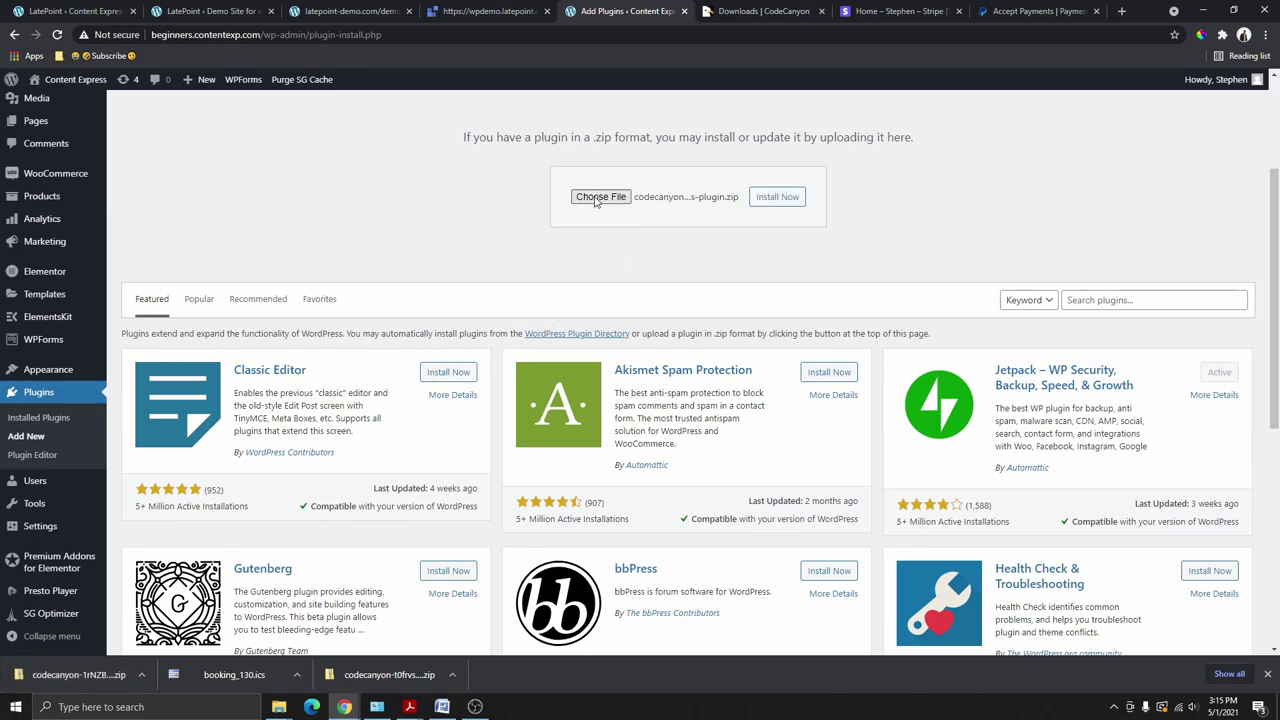
left_click(778, 197)
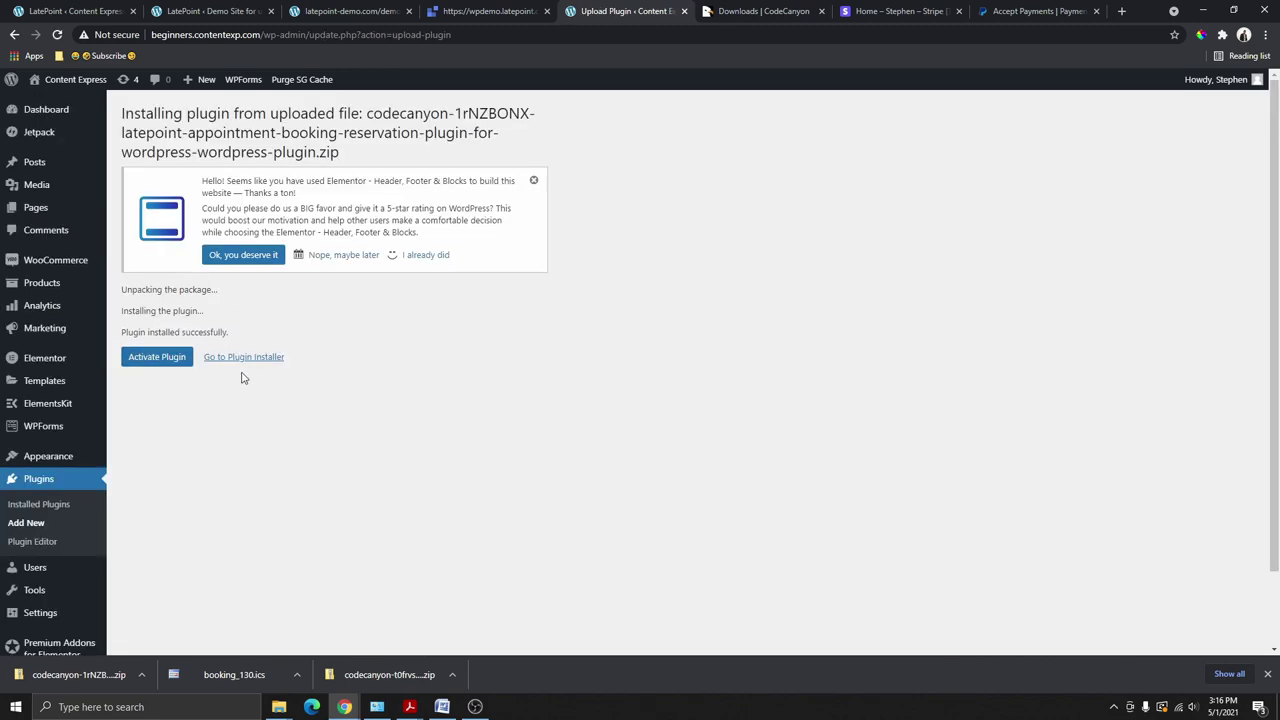
left_click(156, 358)
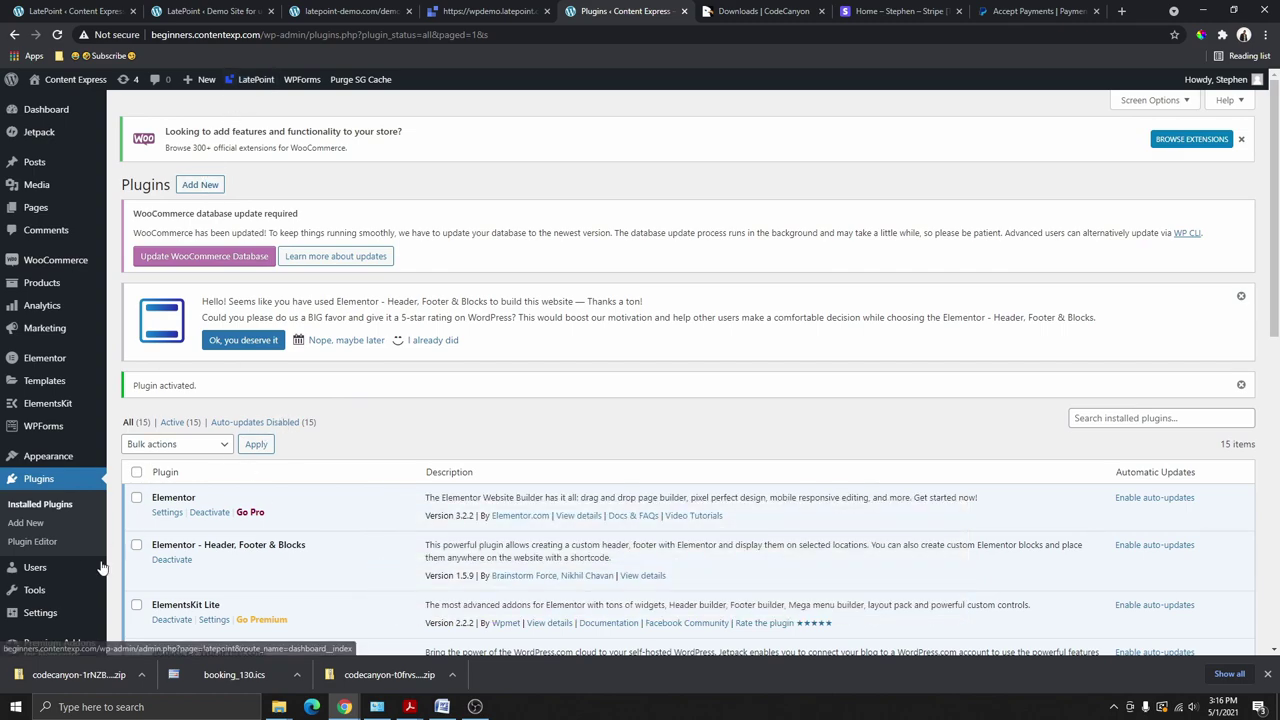
Step: Find LatePoint in the installed plugins list, open its dashboard and look over the performance, appointments and availability sections
scroll(55, 530, "down", 4)
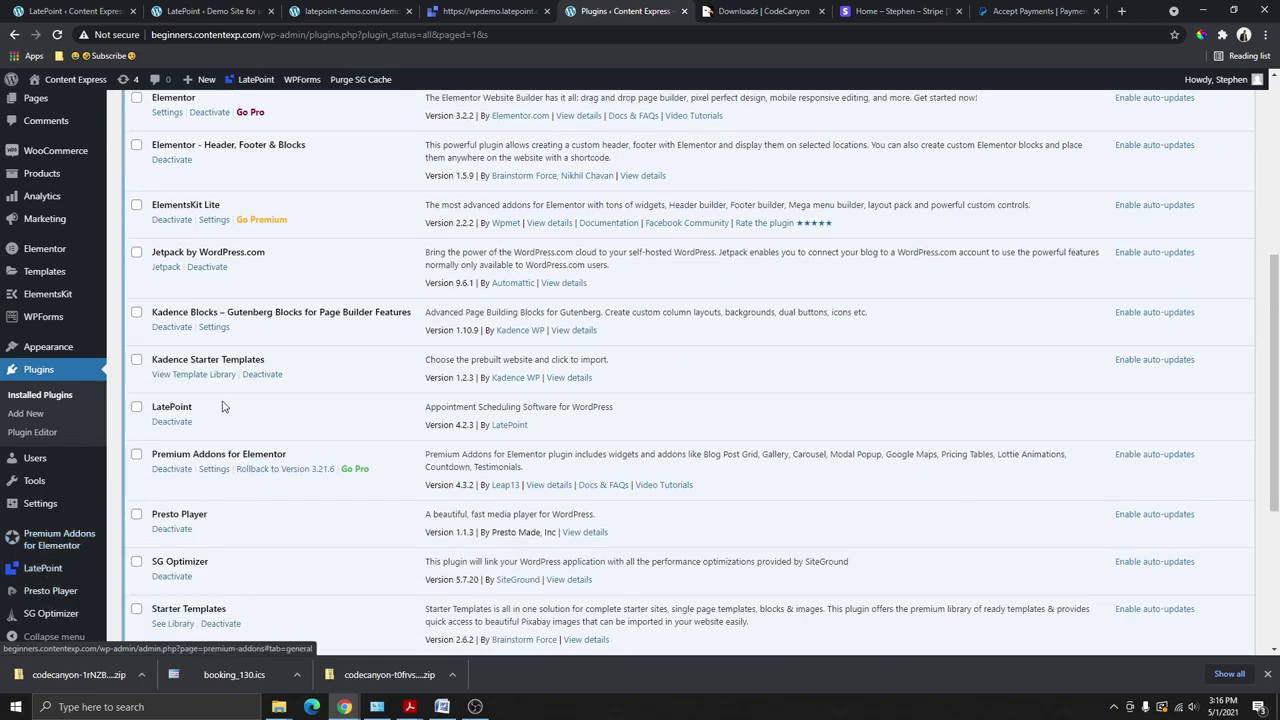
scroll(60, 500, "up", 4)
left_click(250, 88)
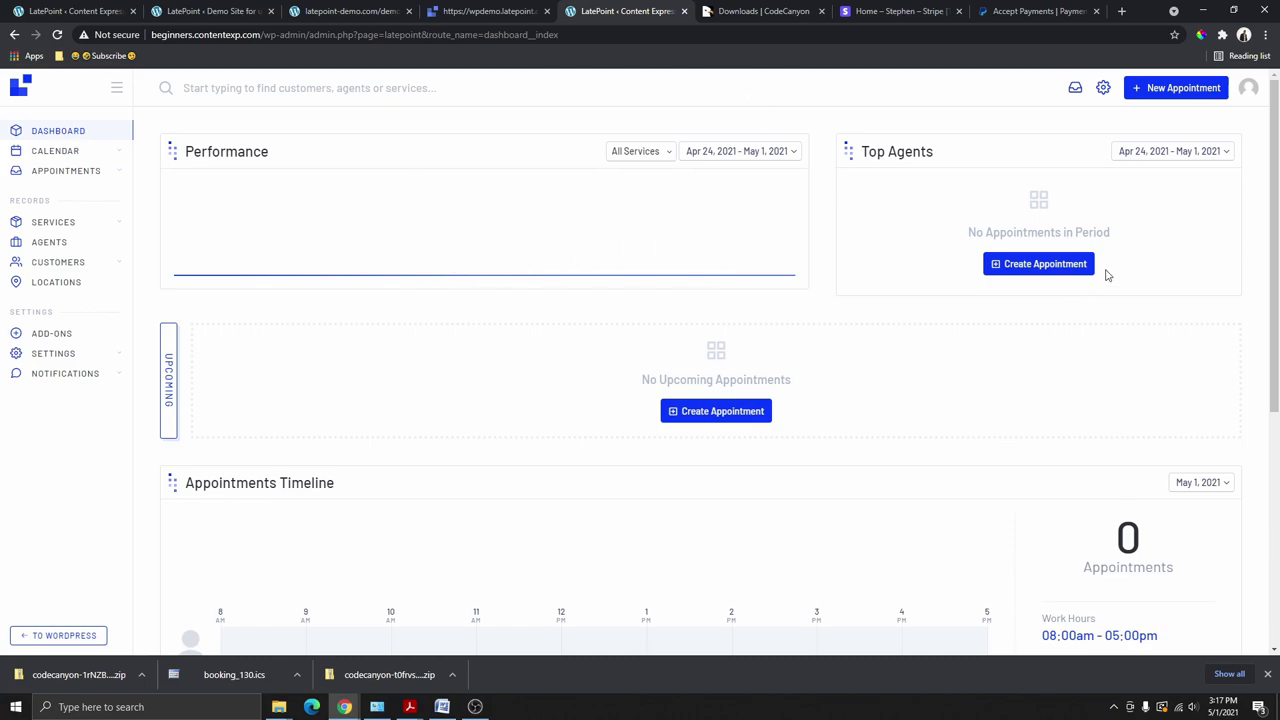
scroll(600, 280, "down", 4)
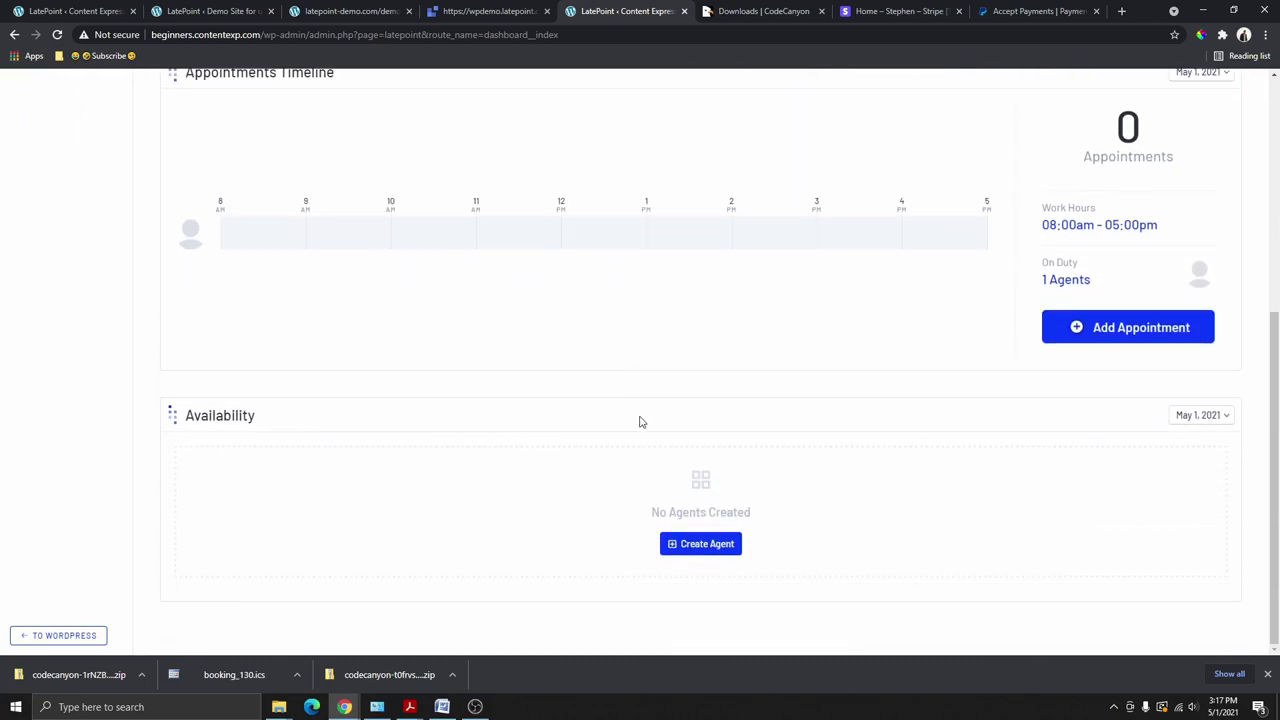
scroll(660, 380, "up", 4)
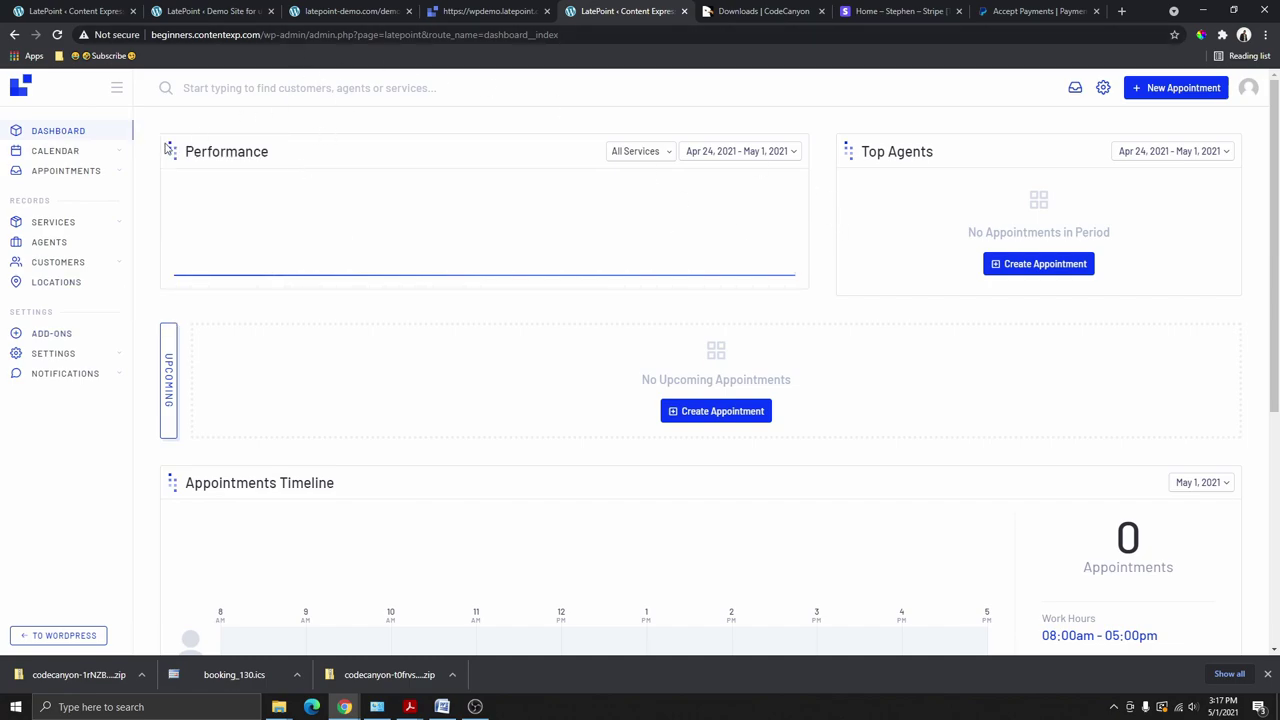
Step: Open LatePoint's Updates settings and examine the license activation form with its name, email and license key fields
left_click(54, 360)
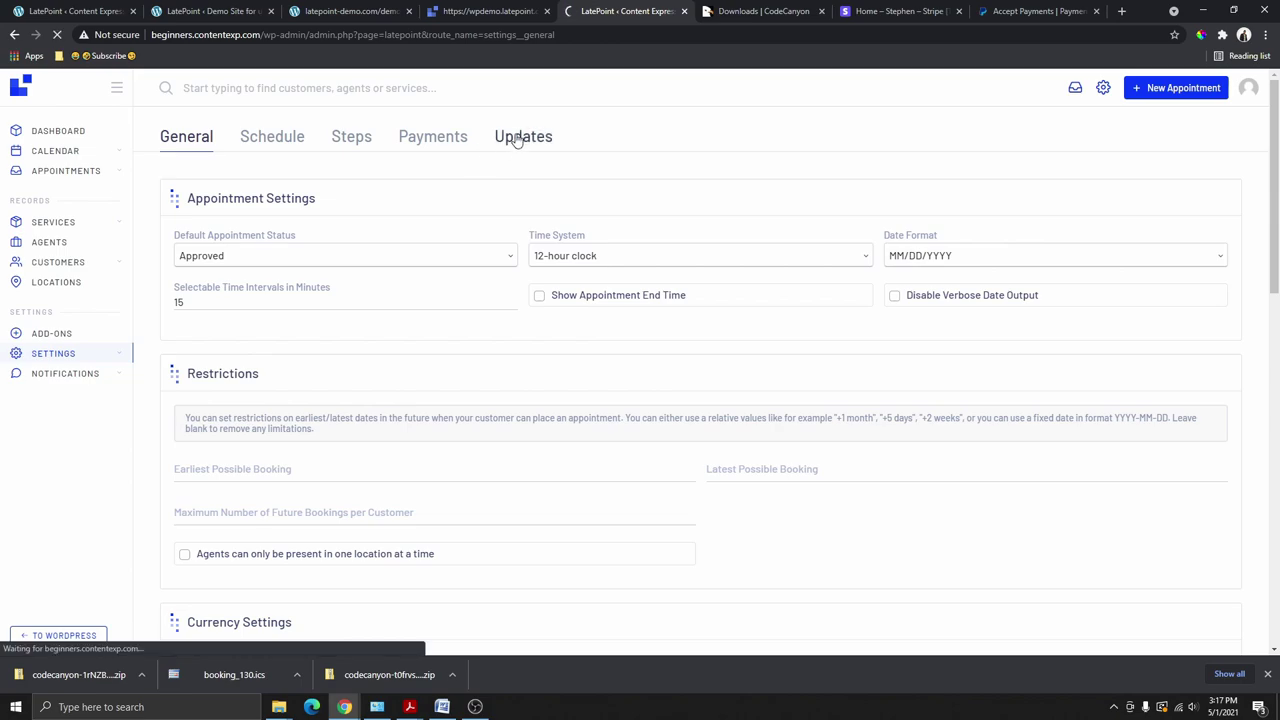
scroll(240, 310, "down", 1)
left_click(220, 278)
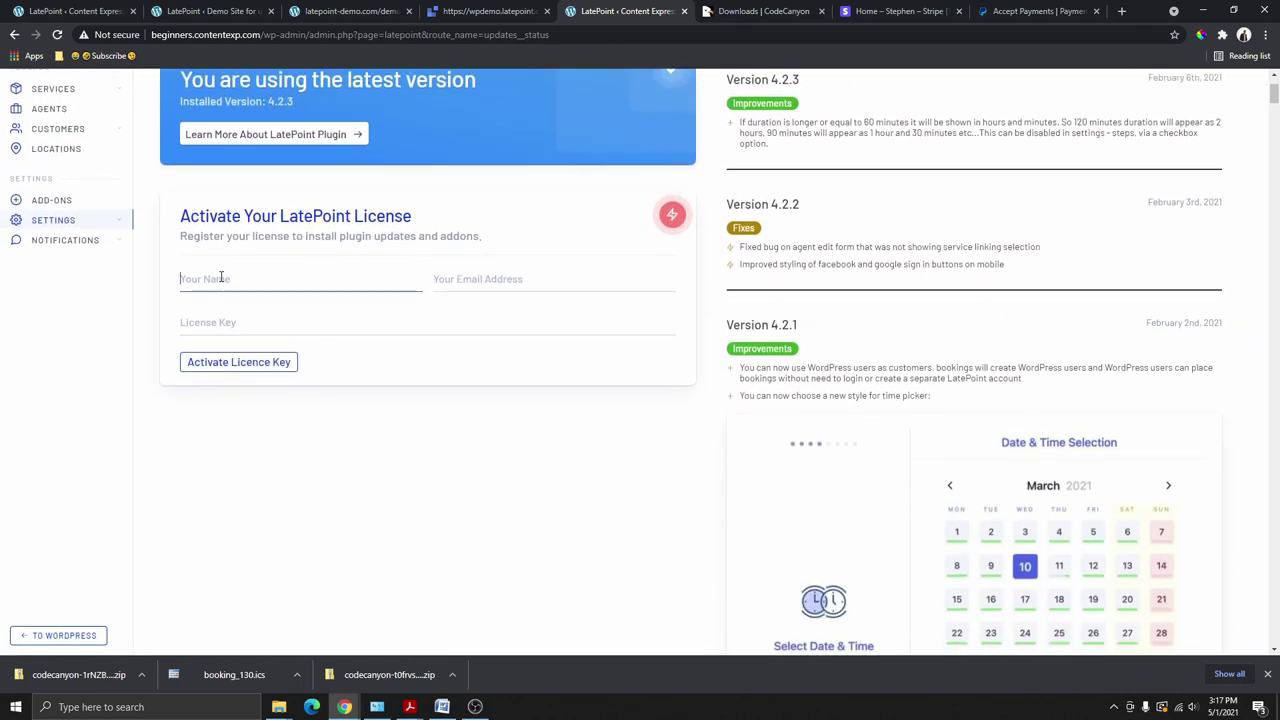
left_click(262, 306)
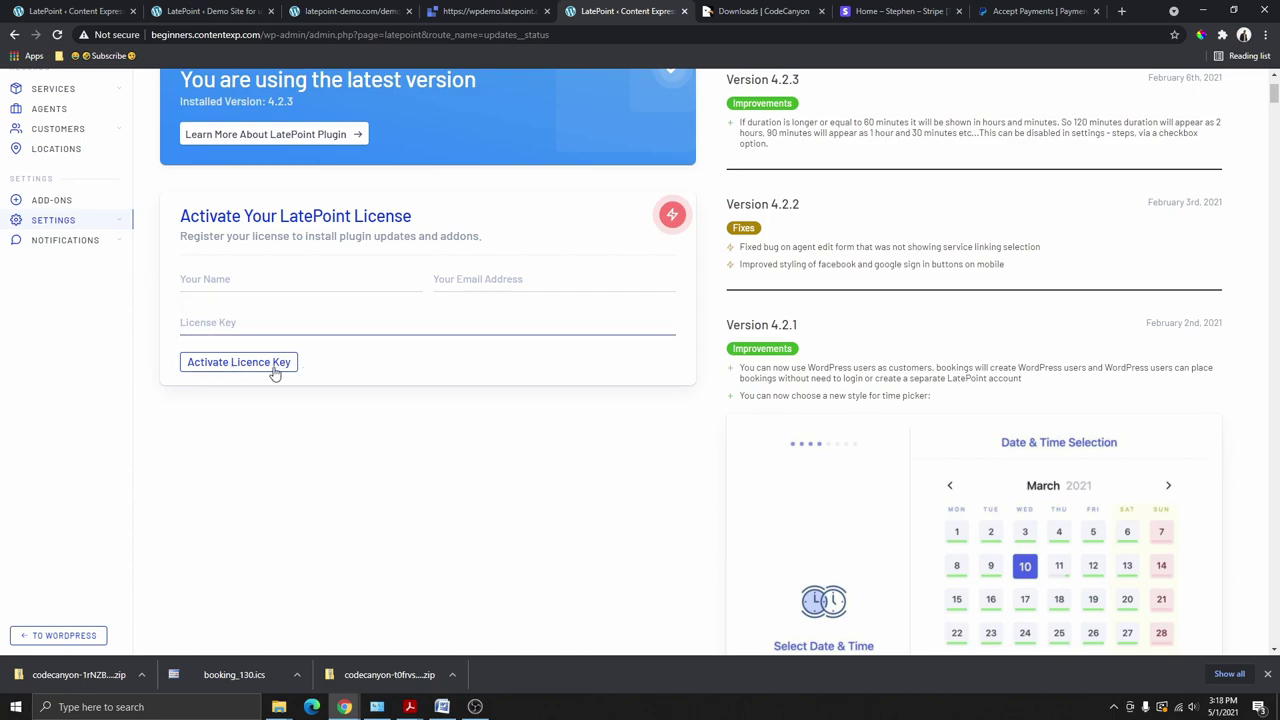
scroll(430, 461, "up", 2)
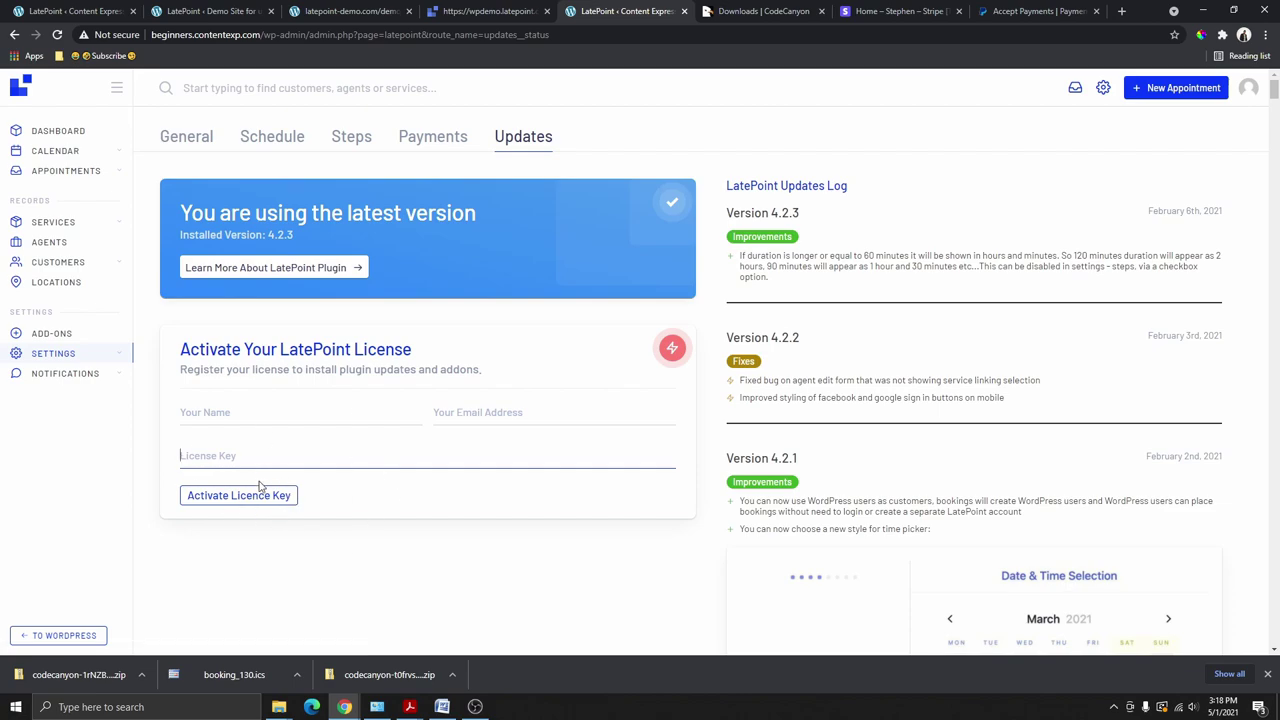
Step: Open the Content Express site's LatePoint add-ons page and browse the add-ons available for installation
left_click(50, 338)
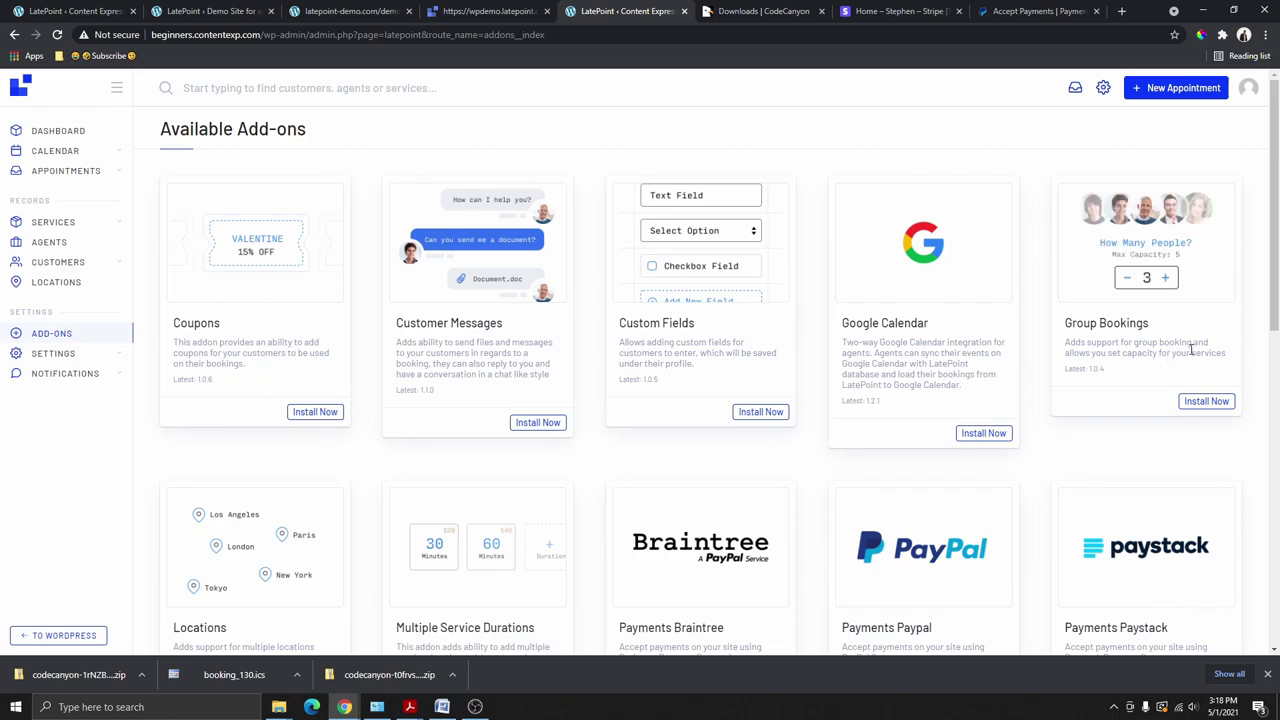
scroll(445, 561, "down", 5)
scroll(811, 336, "down", 2)
scroll(740, 508, "up", 7)
scroll(505, 385, "down", 1)
scroll(339, 395, "up", 1)
scroll(1077, 423, "down", 1)
scroll(1077, 423, "up", 1)
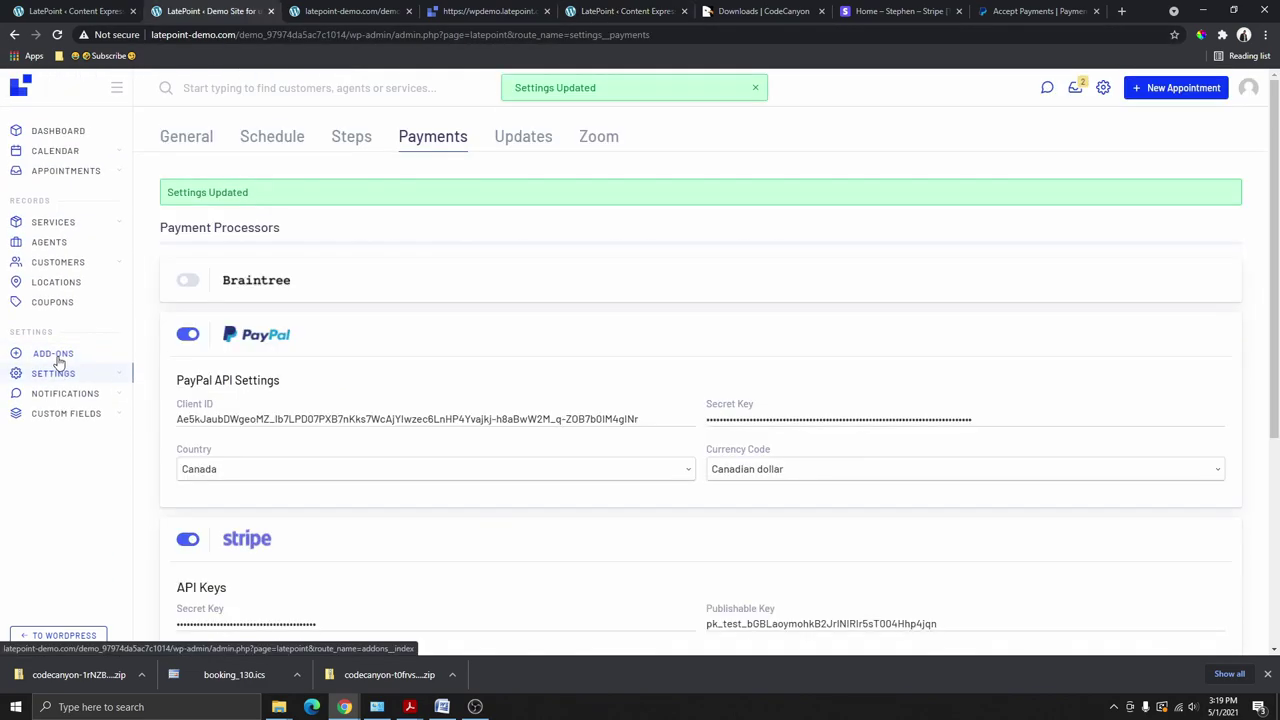
Step: Switch to the LatePoint demo site and review which add-ons are active on its add-ons page
left_click(42, 355)
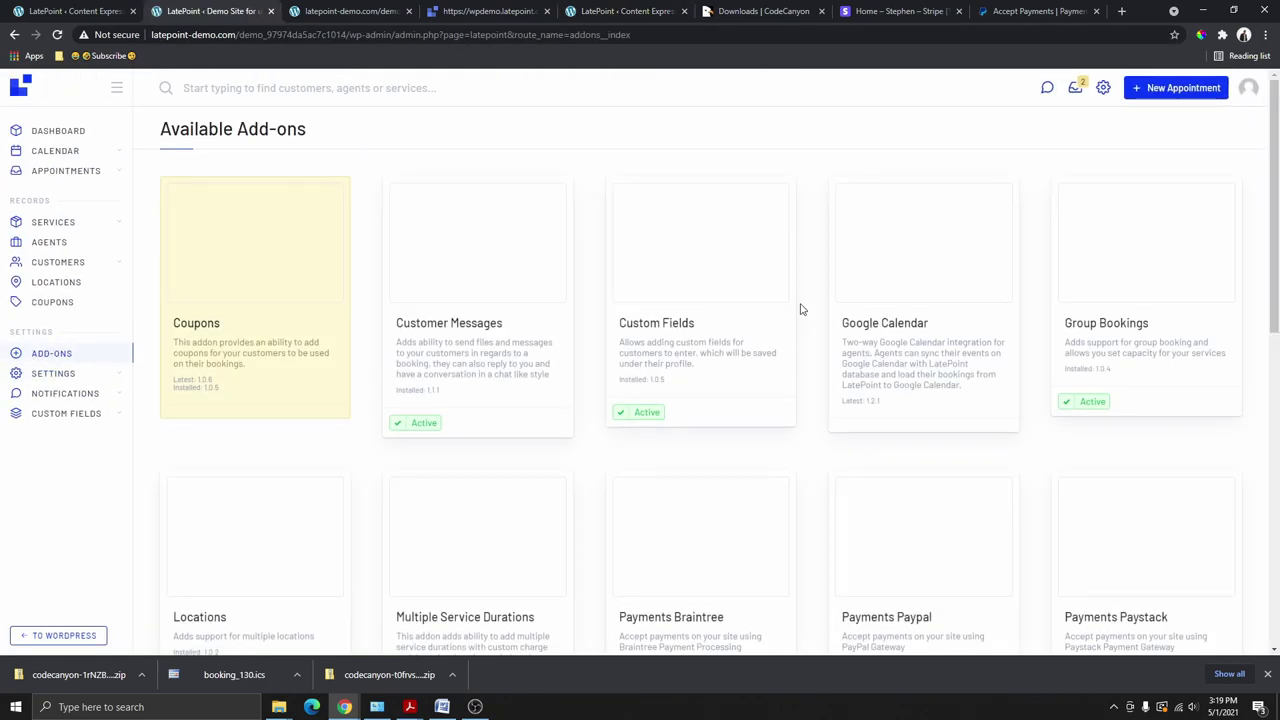
scroll(609, 360, "down", 2)
scroll(480, 368, "up", 1)
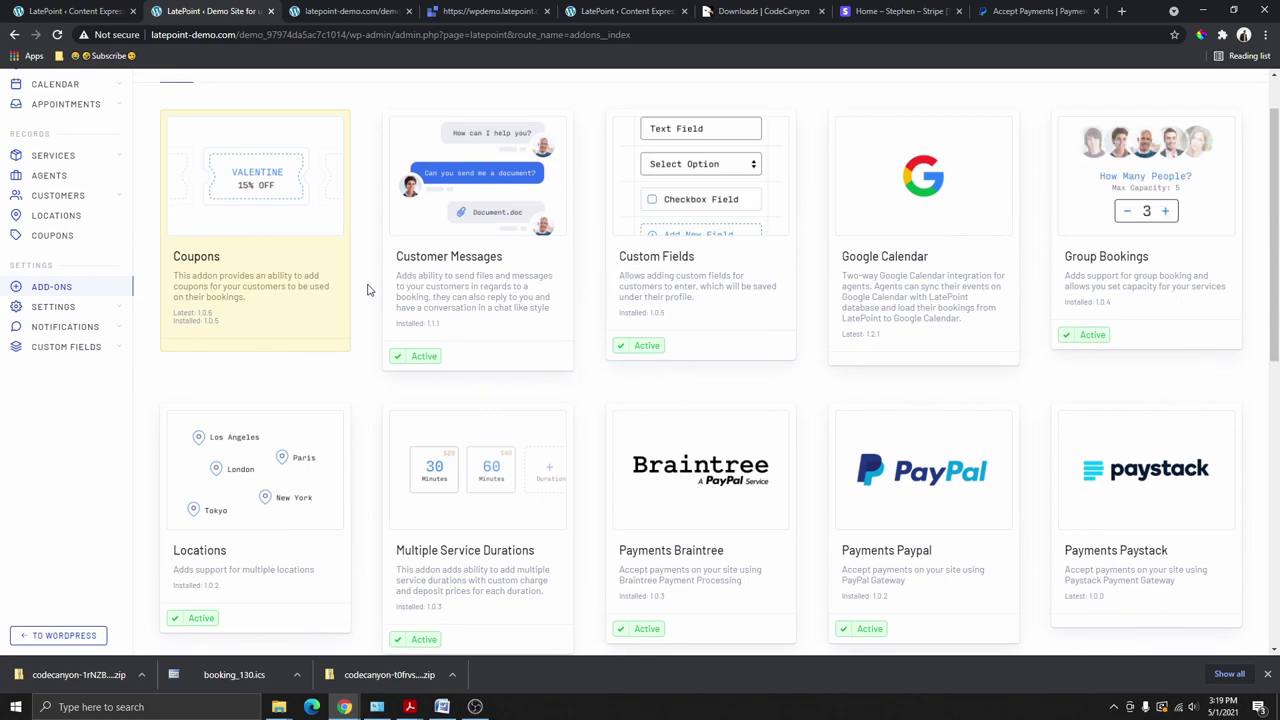
scroll(474, 418, "down", 3)
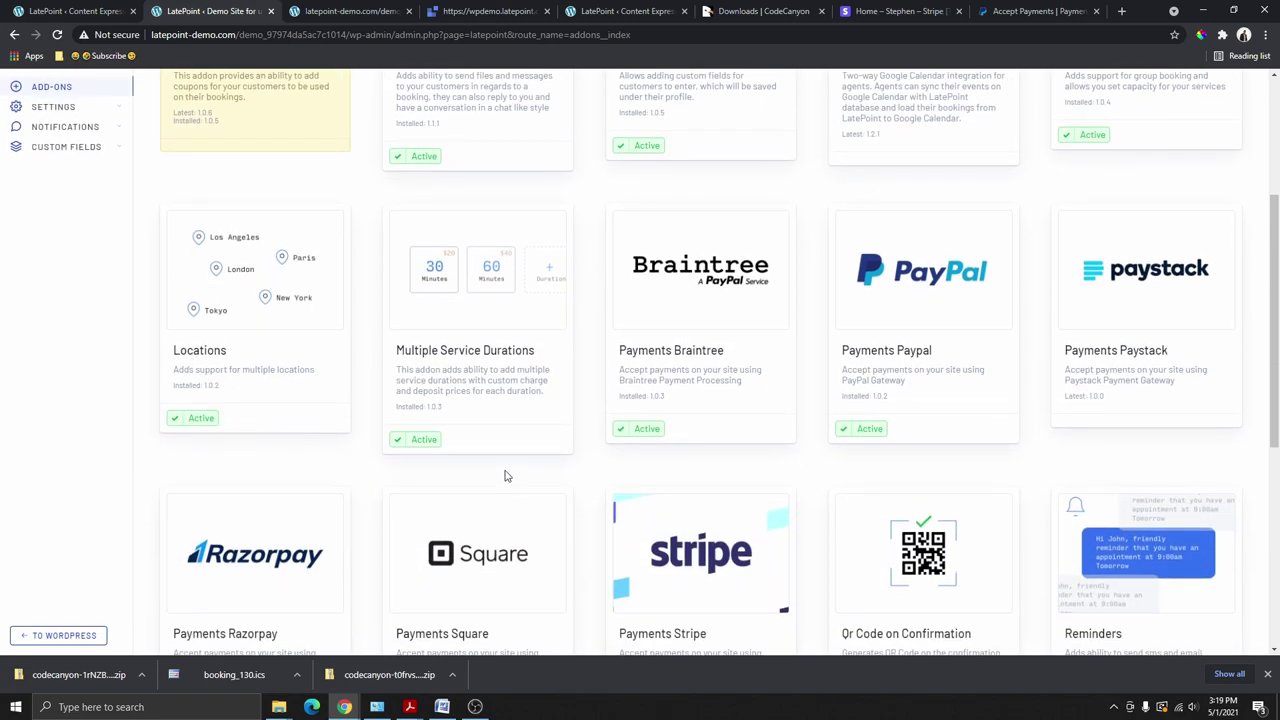
scroll(813, 360, "down", 2)
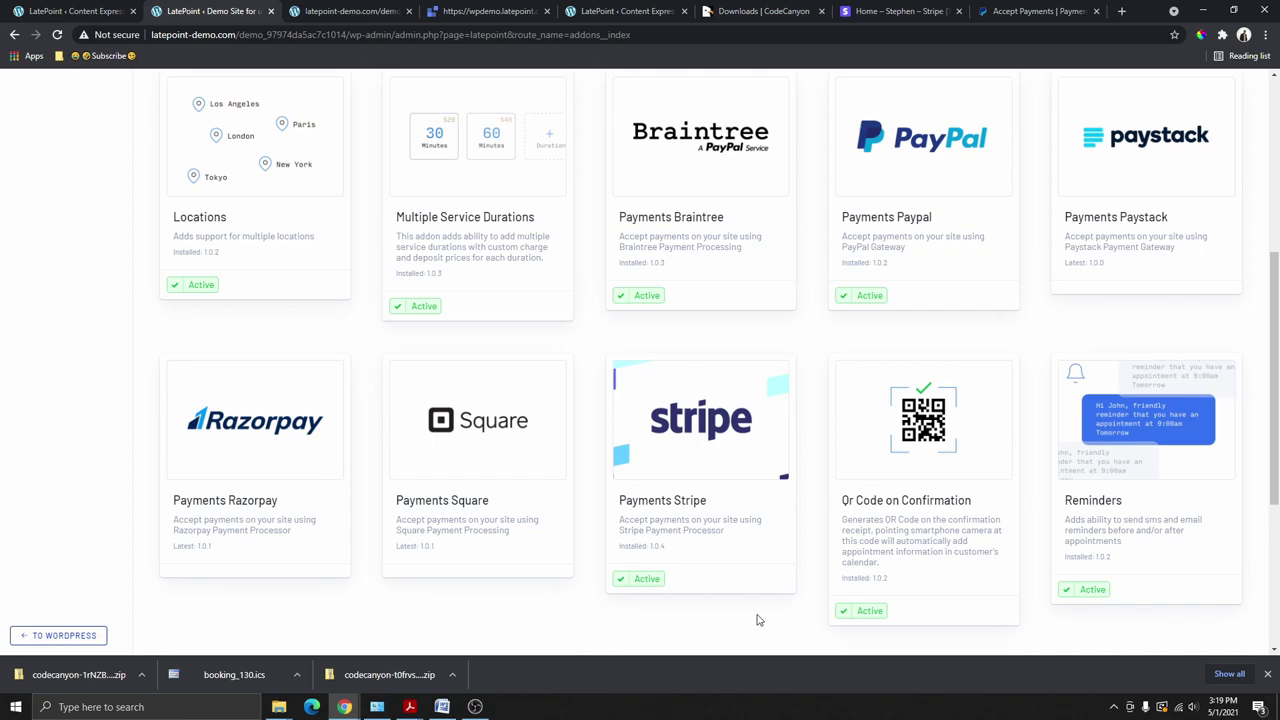
scroll(397, 507, "up", 6)
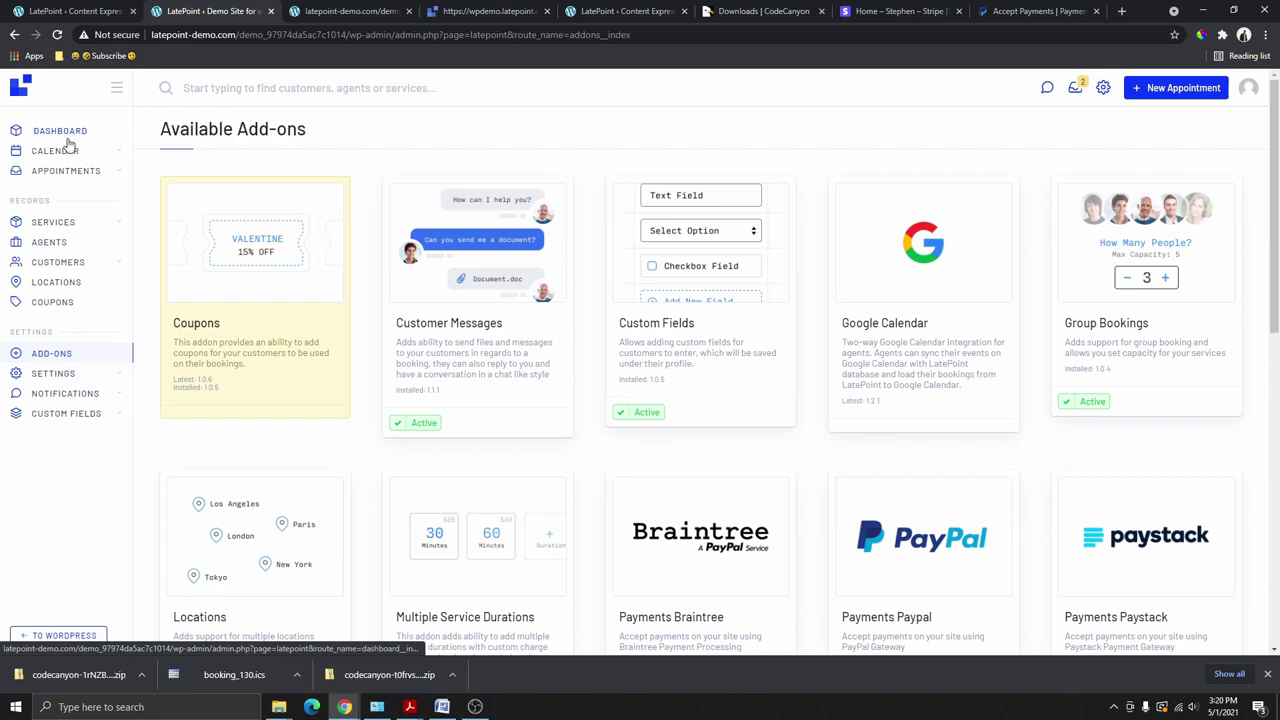
Step: Open the demo site's LatePoint dashboard and review performance, upcoming appointments, the appointments timeline and agent availability
mouse_move(55, 418)
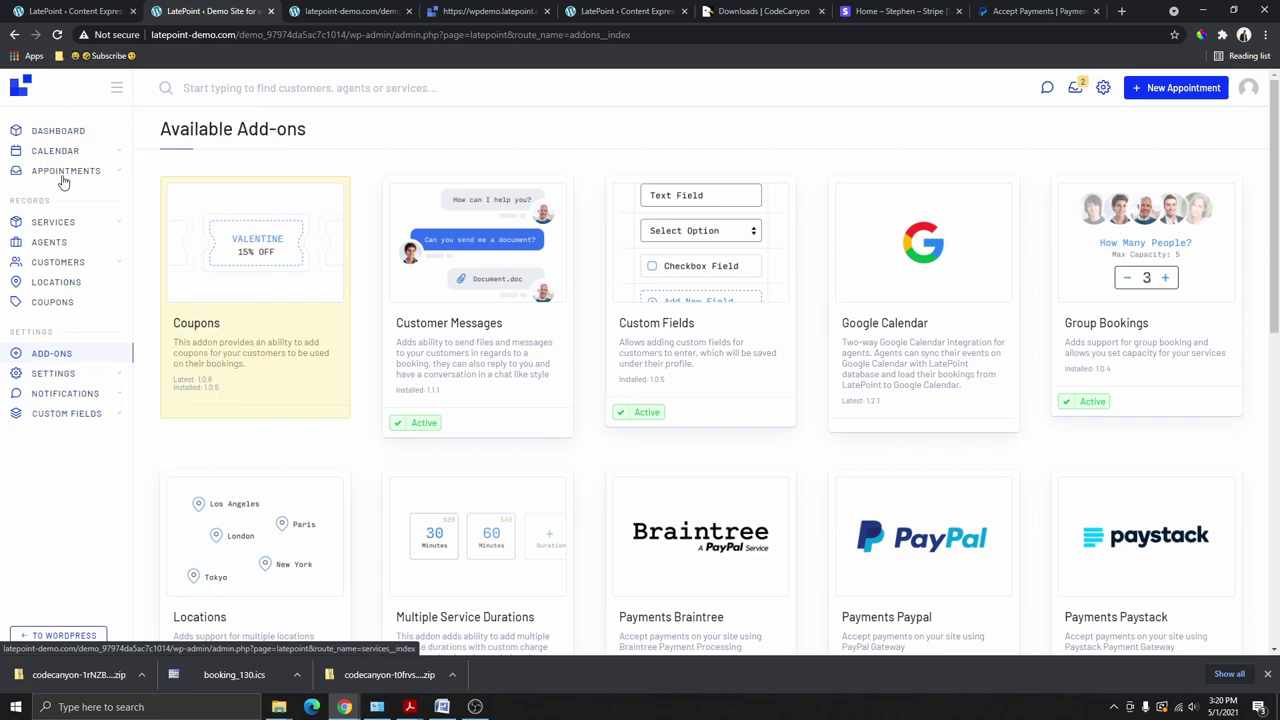
left_click(44, 134)
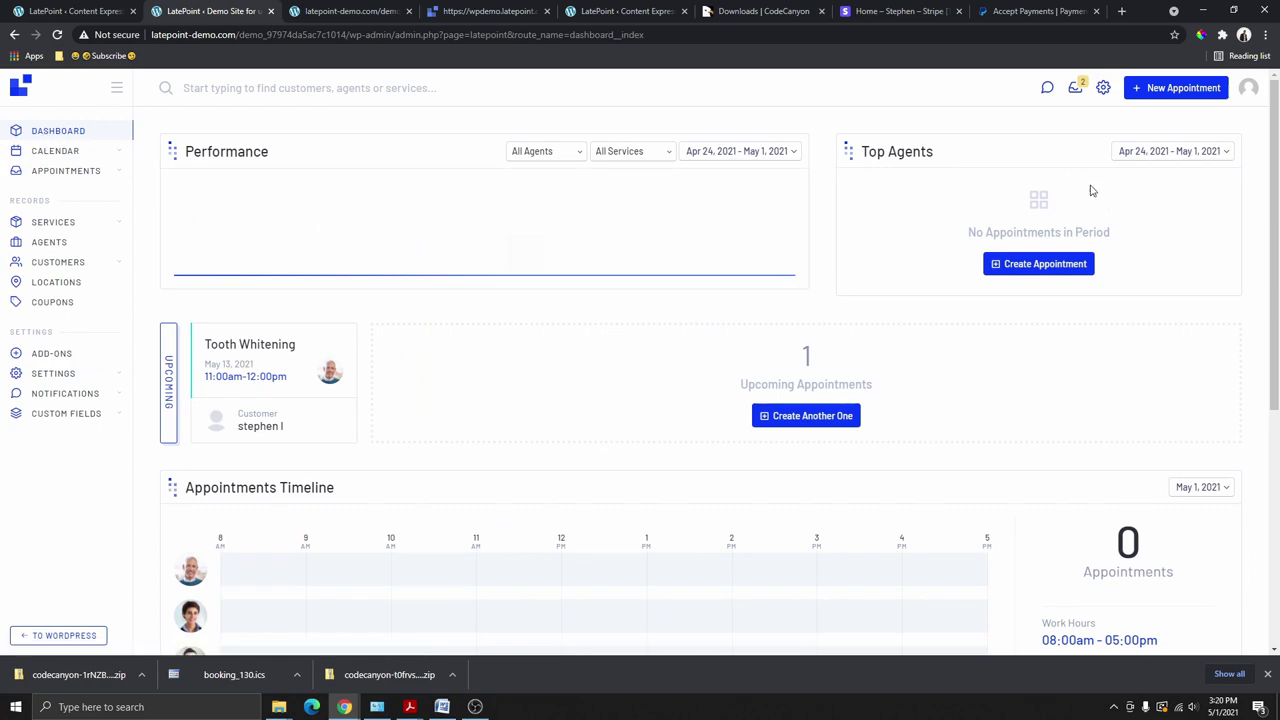
scroll(636, 351, "down", 4)
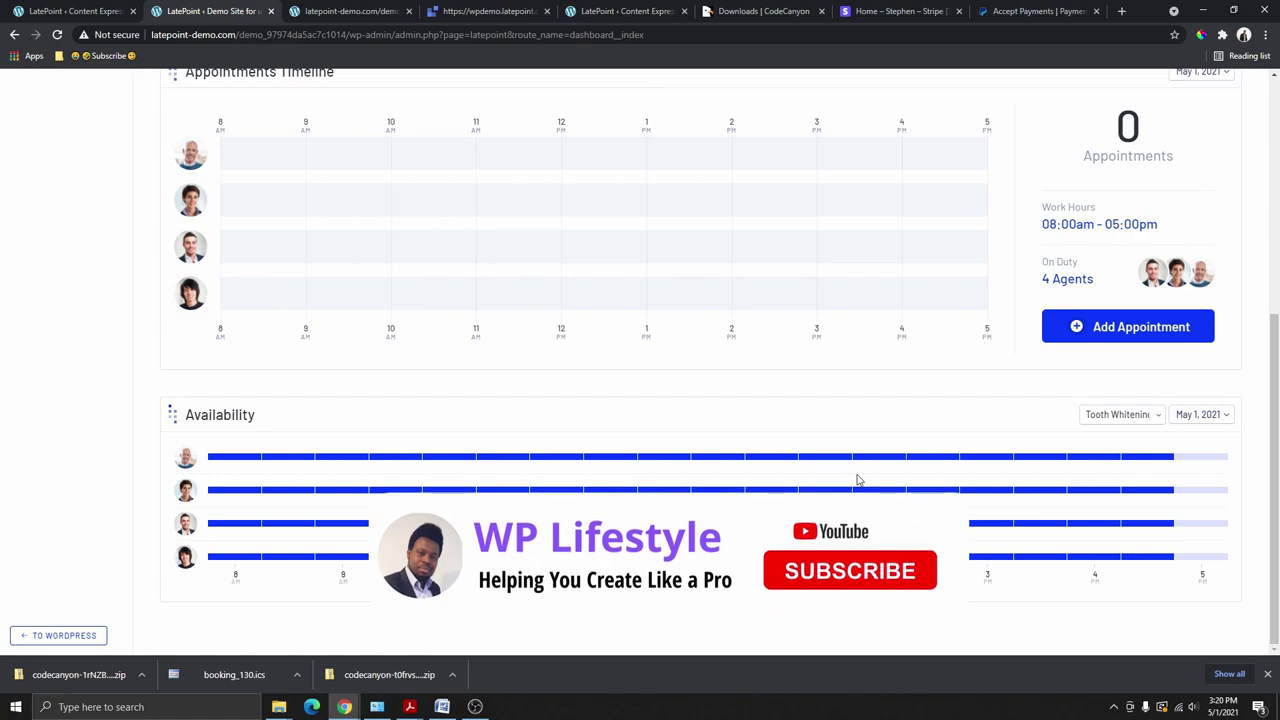
scroll(889, 480, "up", 5)
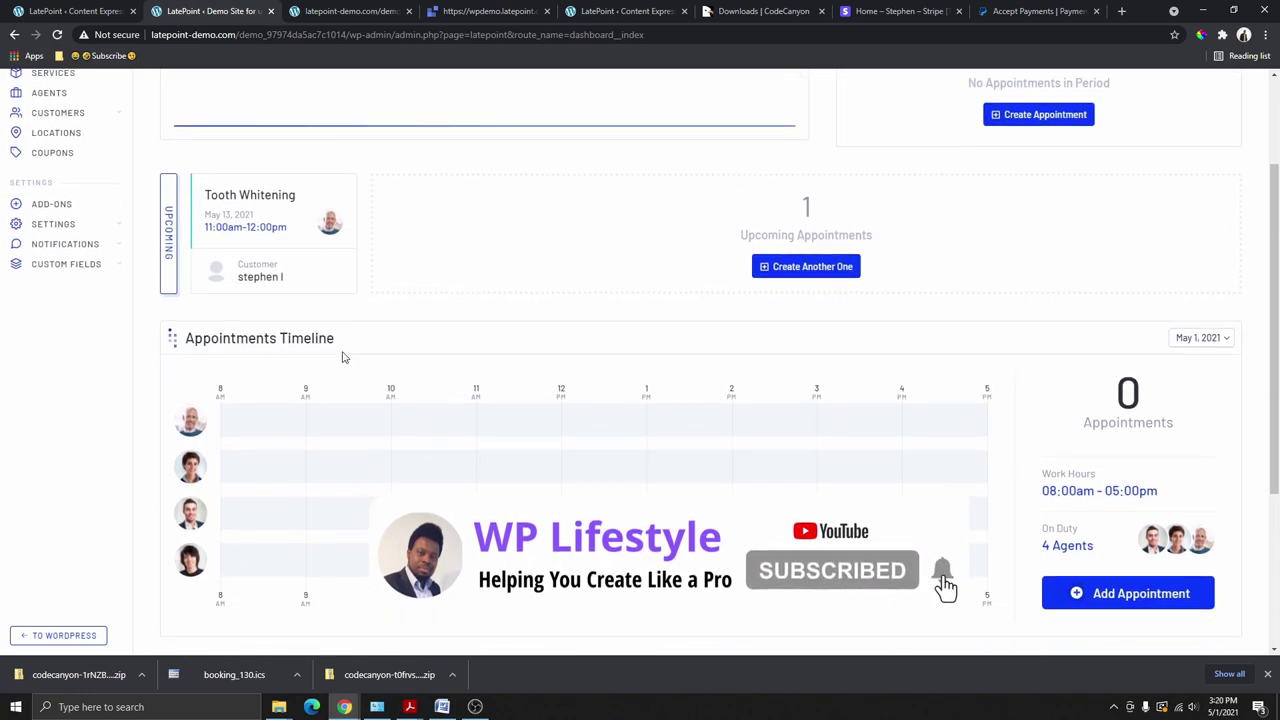
scroll(643, 388, "up", 2)
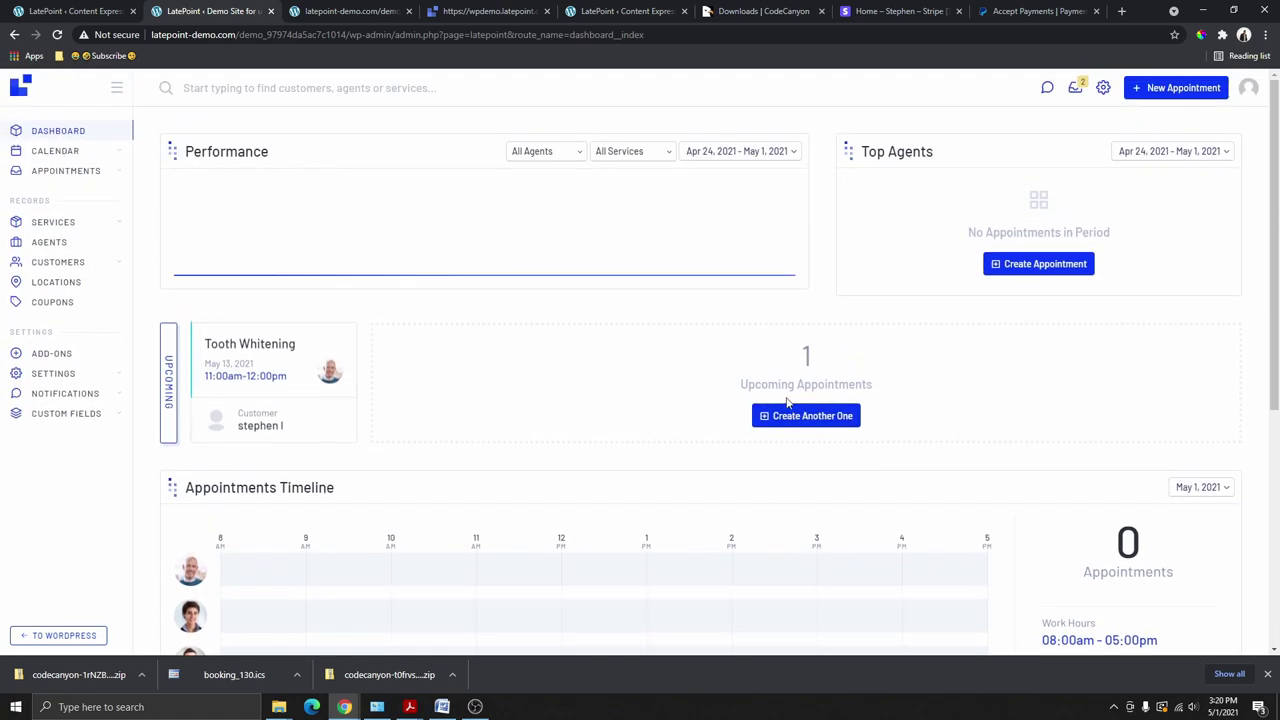
scroll(751, 405, "down", 3)
scroll(983, 410, "up", 3)
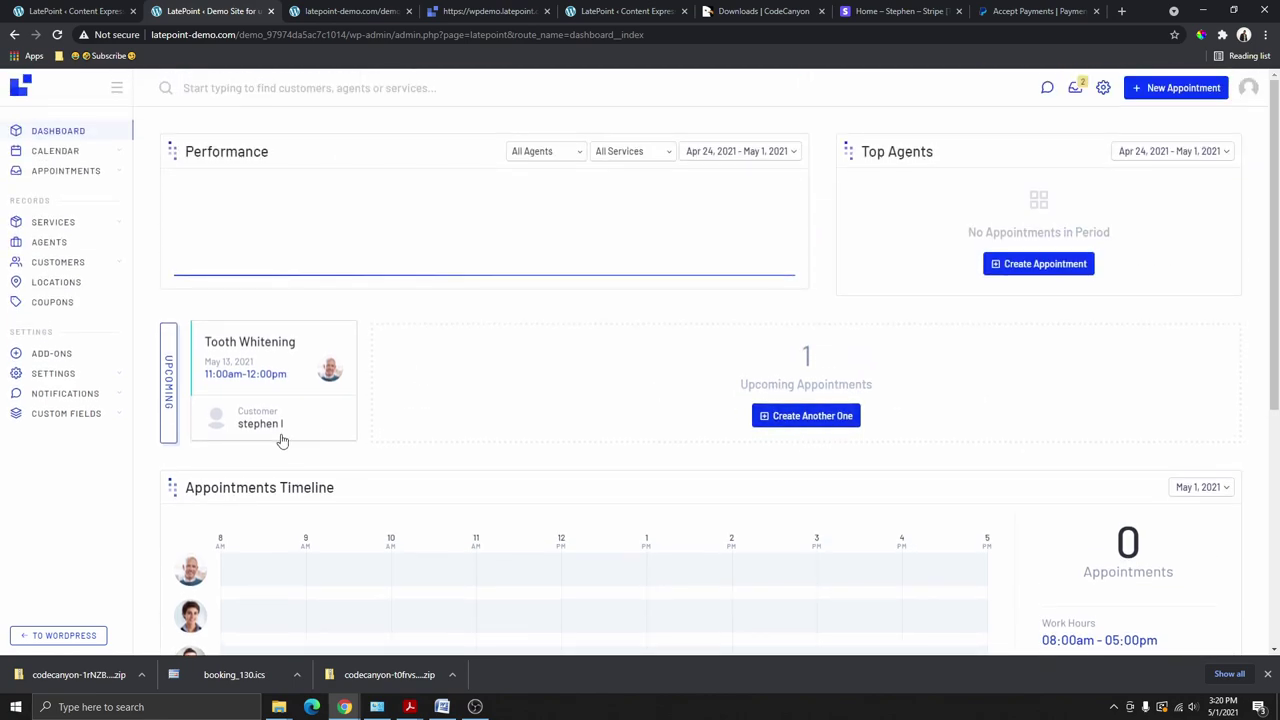
Step: Open the demo site's calendar and look over the agents' daily schedule for May 1, 2021
left_click(69, 149)
scroll(515, 201, "down", 1)
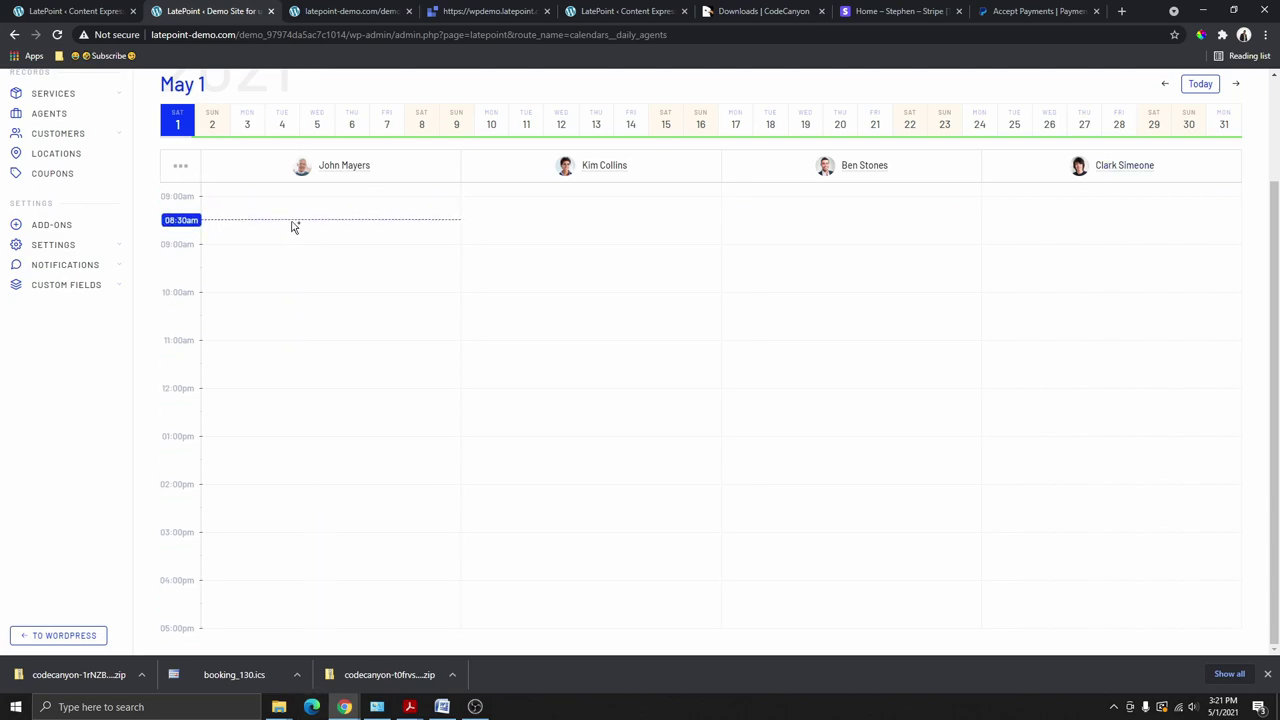
scroll(771, 466, "up", 2)
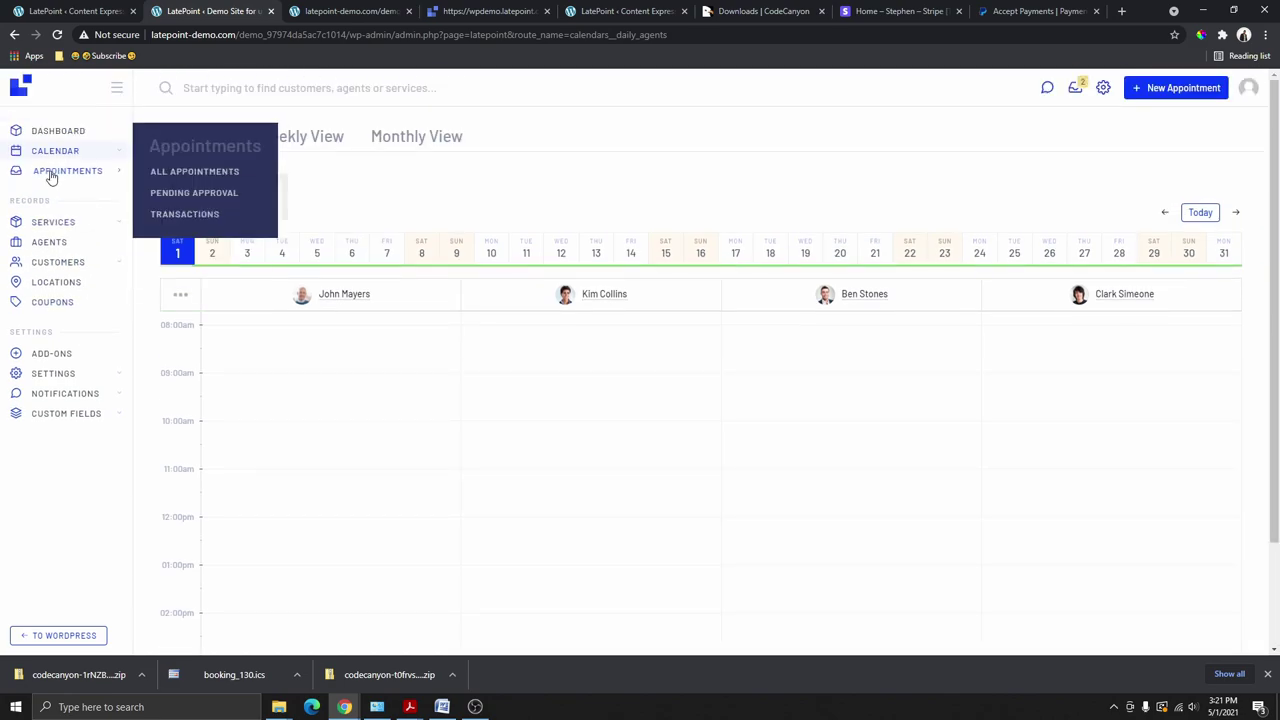
Step: Open the list of all appointments and filter it to the agent assigned to the Jan 18, 2021 Invisilign Braces booking
left_click(55, 172)
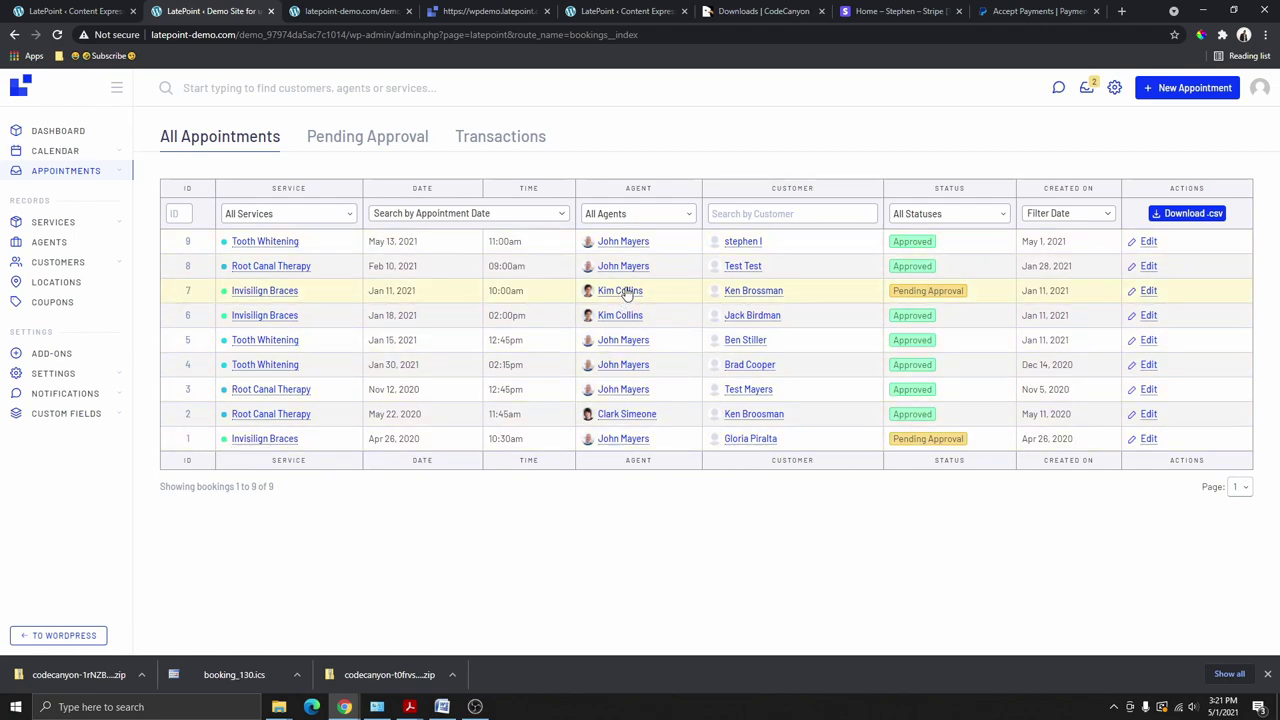
left_click(662, 214)
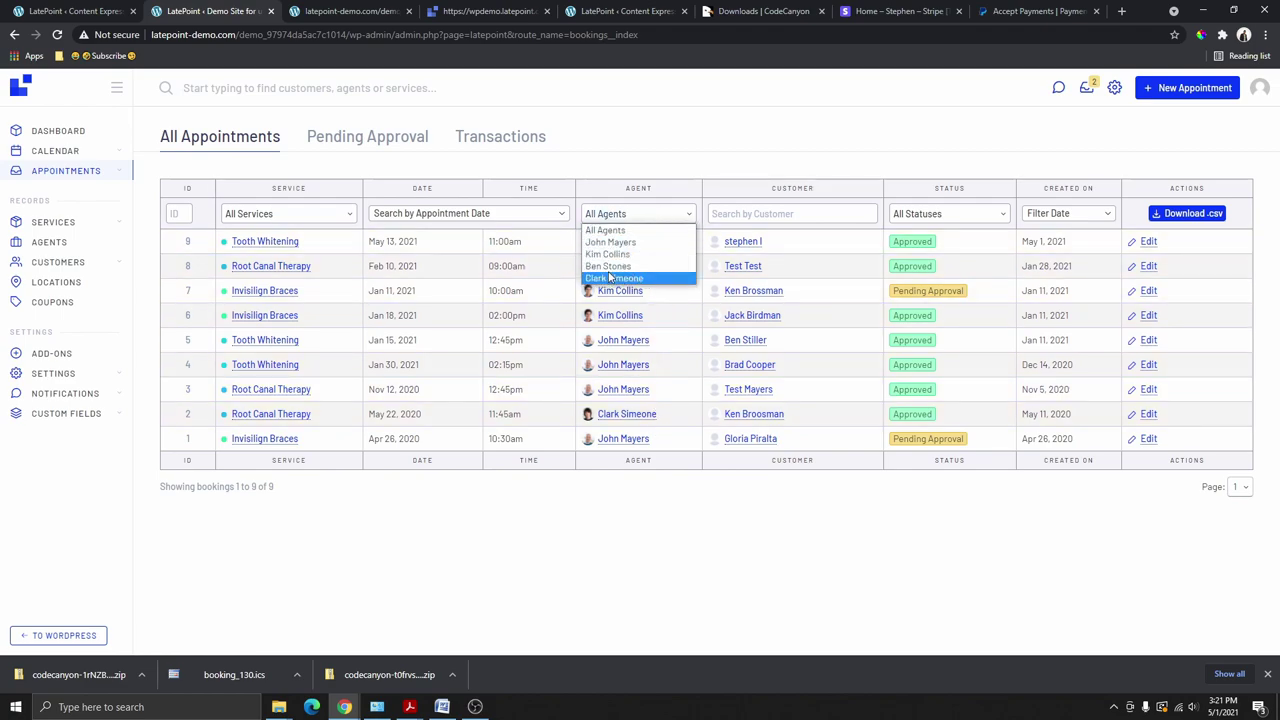
left_click(638, 255)
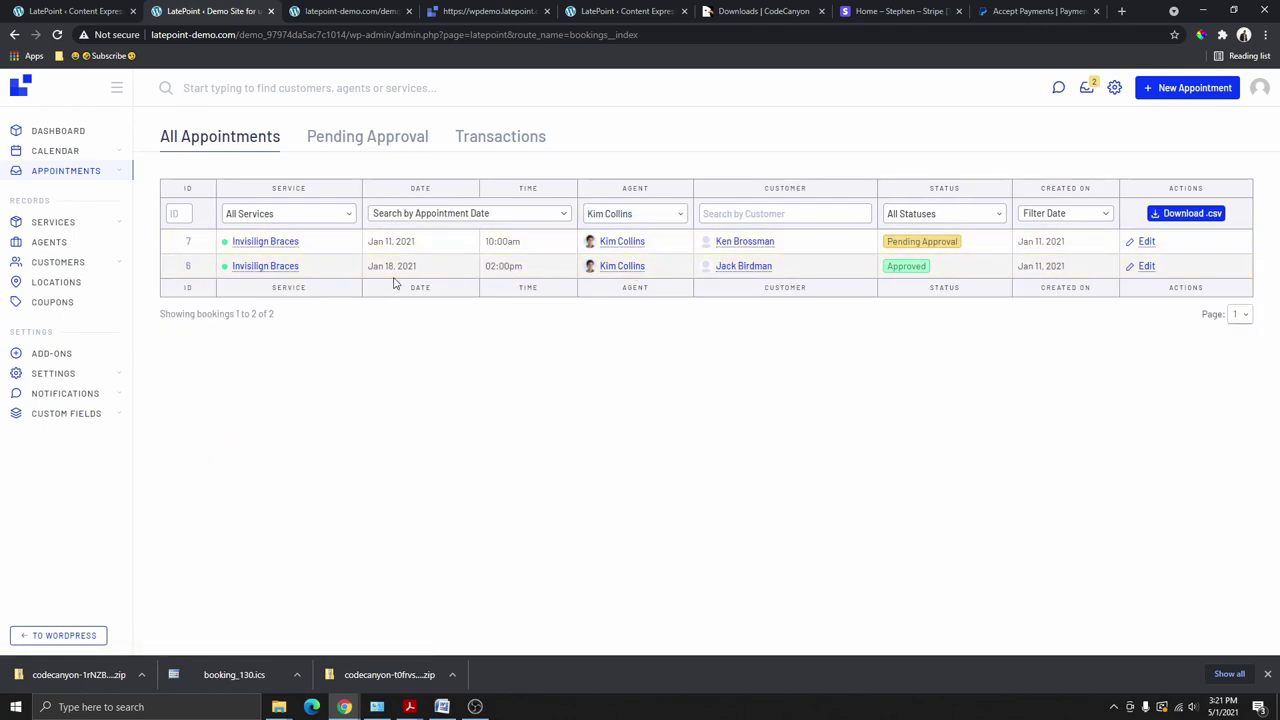
Step: Filter the appointments by Approved status, and switch the filter to Pending Approval across all agents
left_click(929, 216)
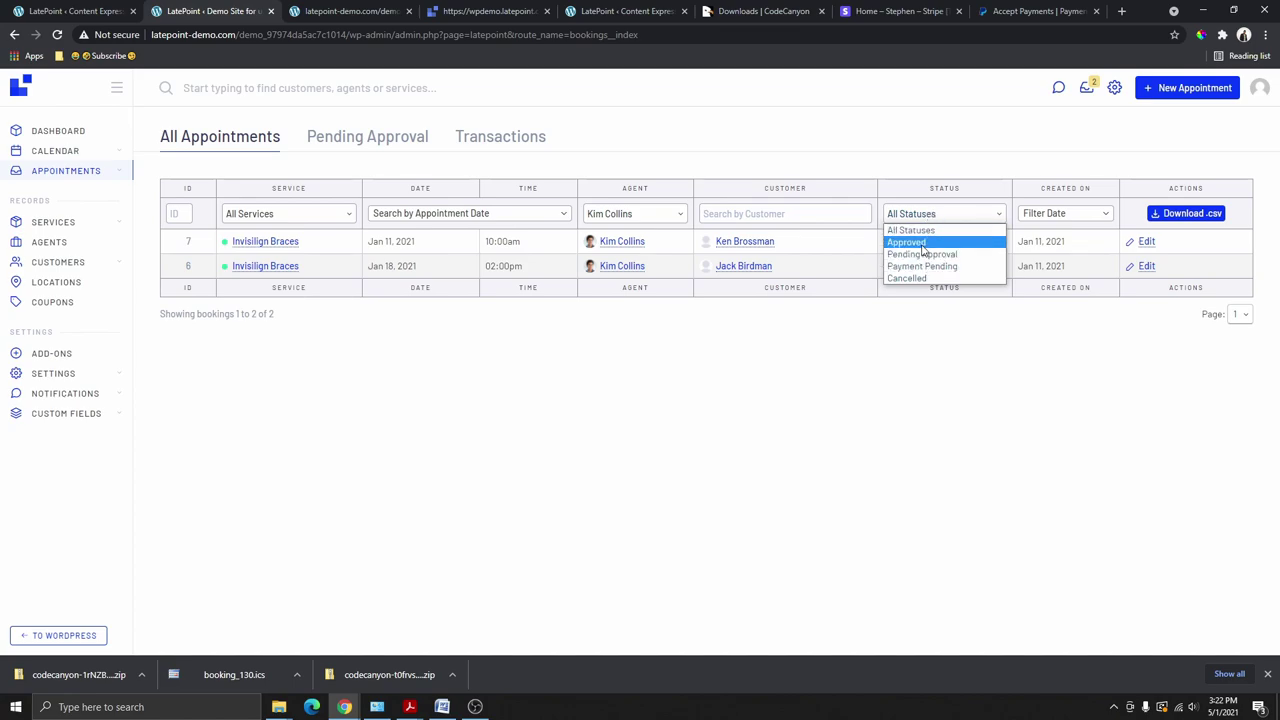
left_click(908, 242)
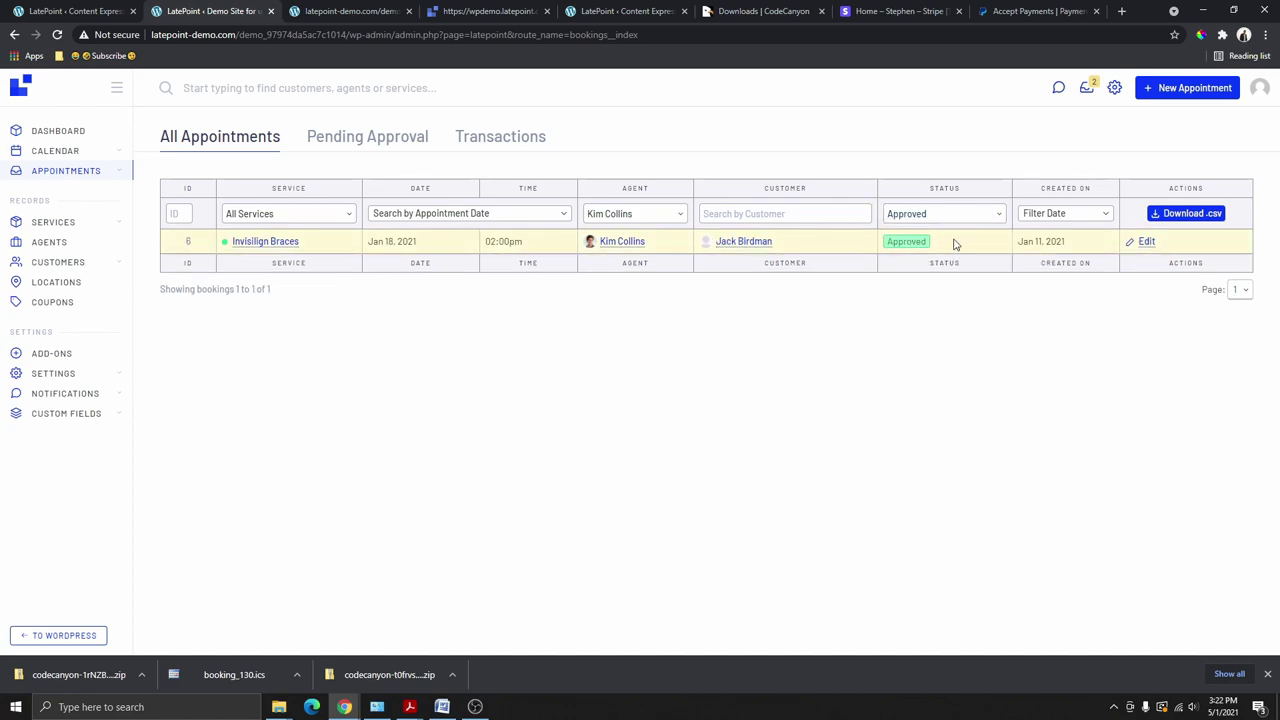
left_click(960, 214)
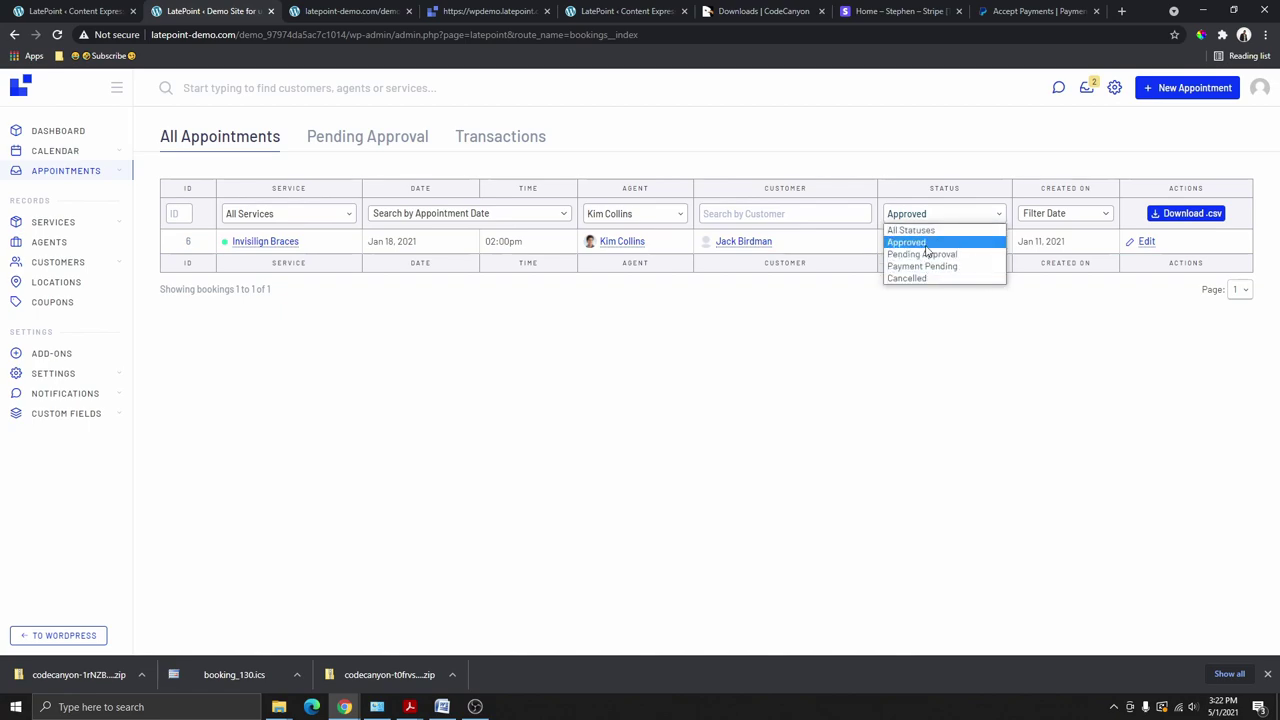
left_click(945, 254)
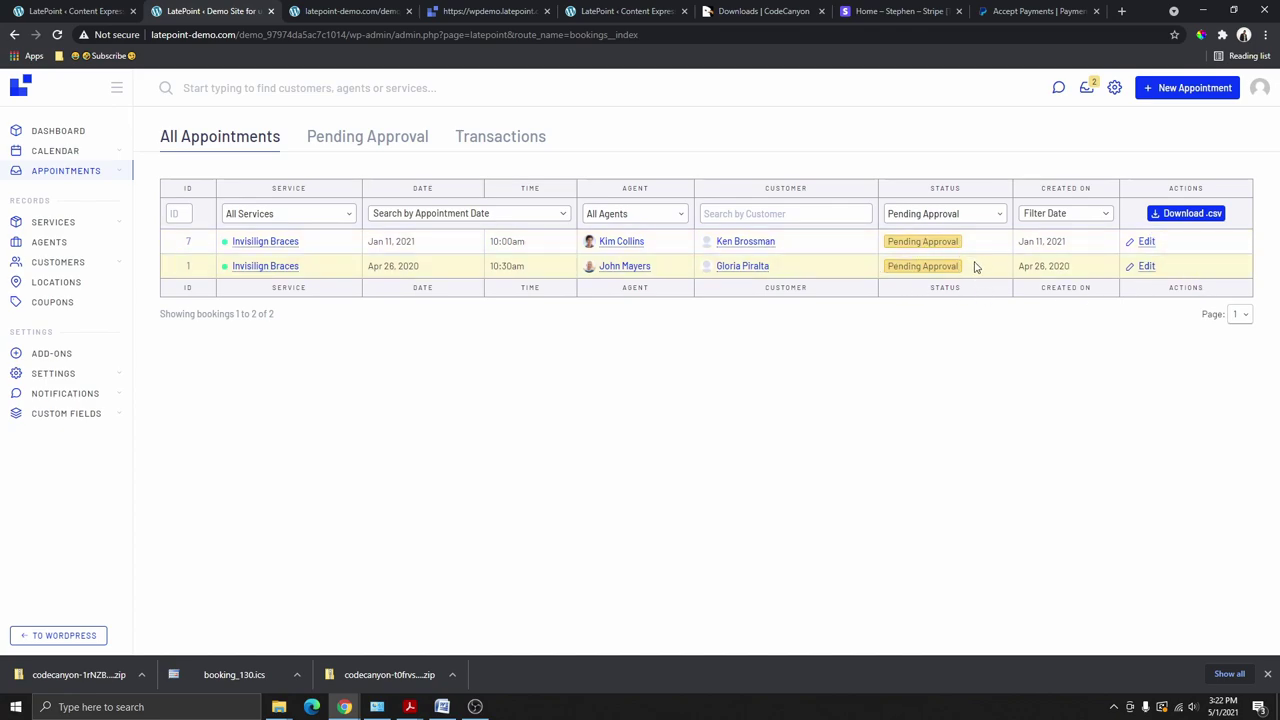
Step: Open the appointments pending approval, check the available status options and view the details of the Apr 26, 2020 booking
left_click(358, 137)
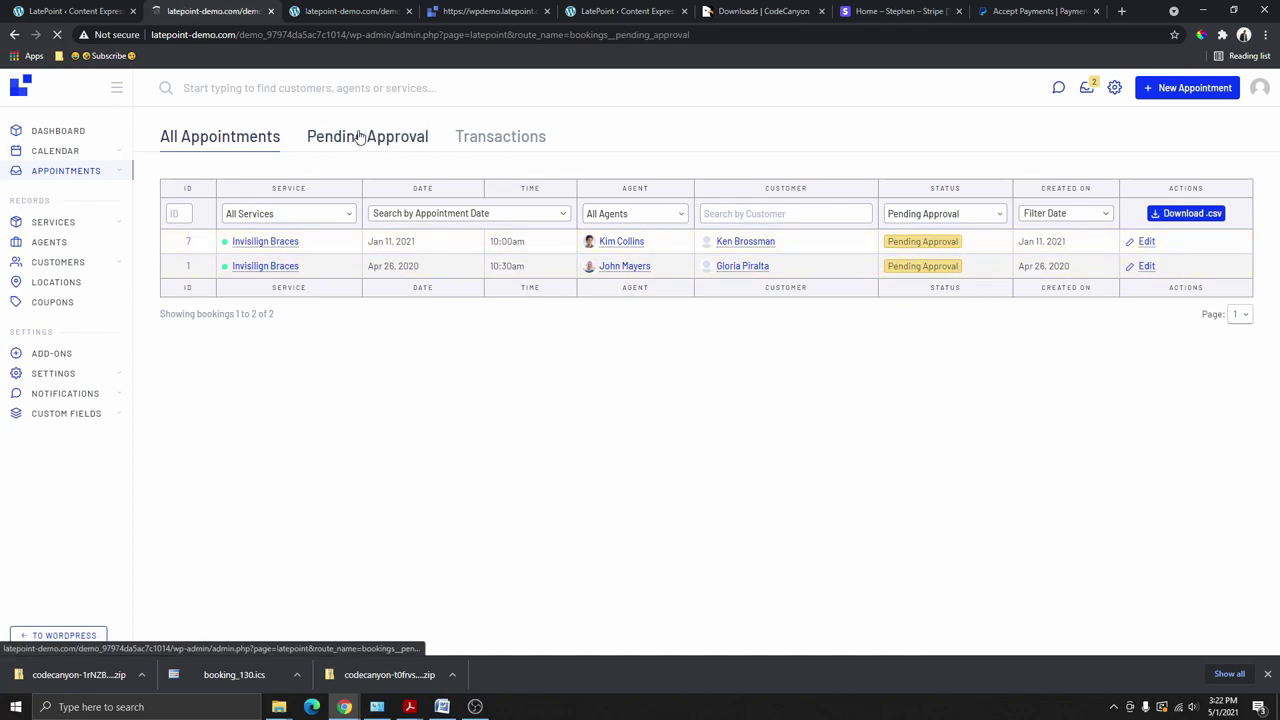
left_click(378, 284)
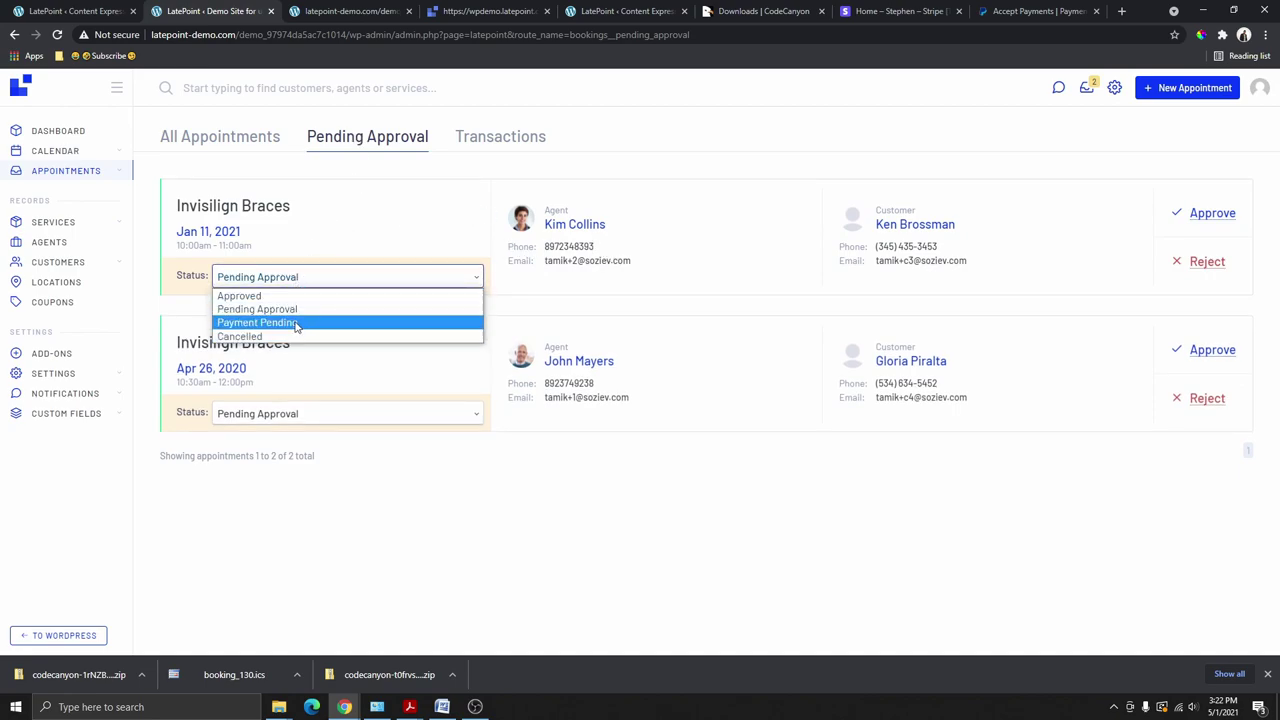
left_click(647, 340)
left_click(647, 340)
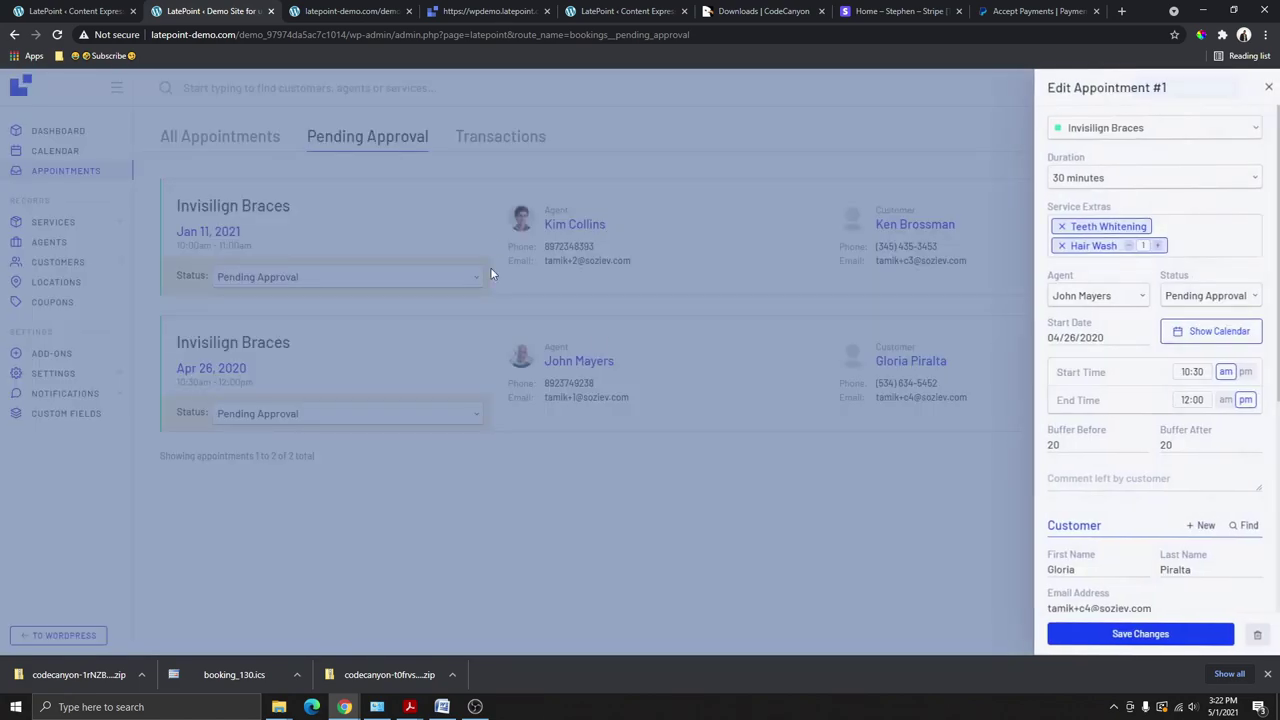
left_click(863, 315)
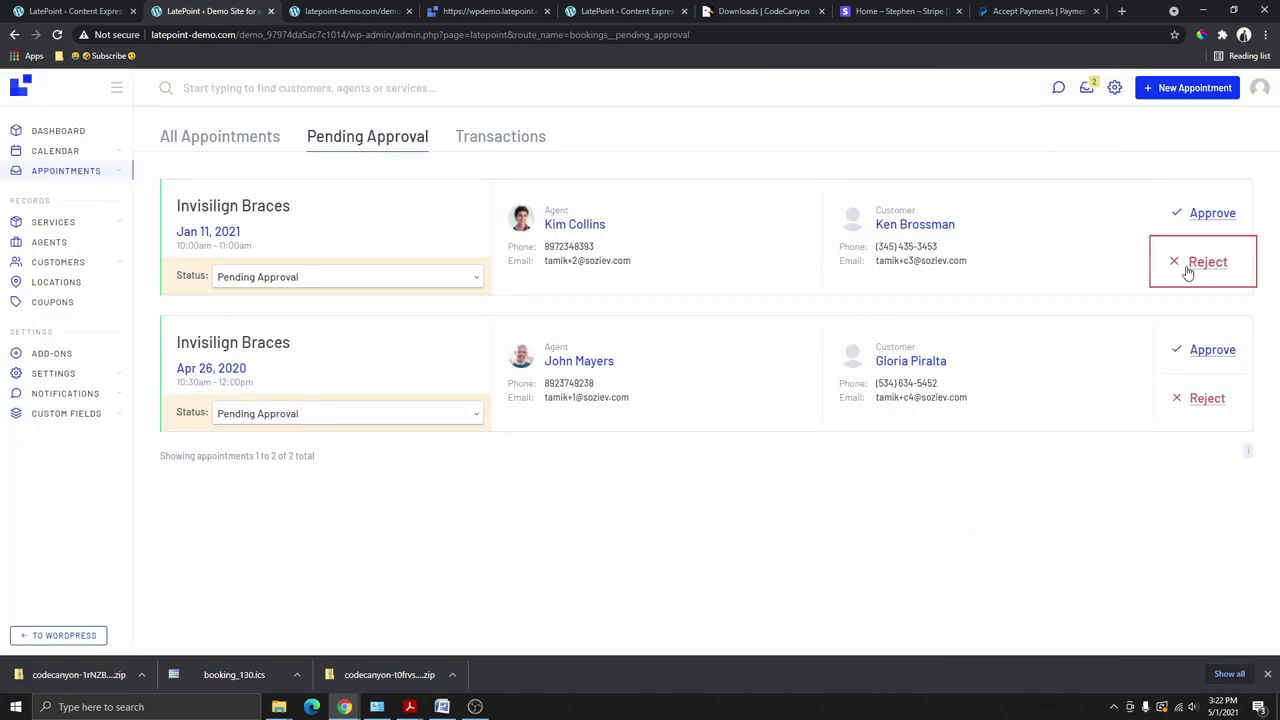
Step: Open the list of services and look over the uncategorized and categorized services with their durations and prices
left_click(46, 226)
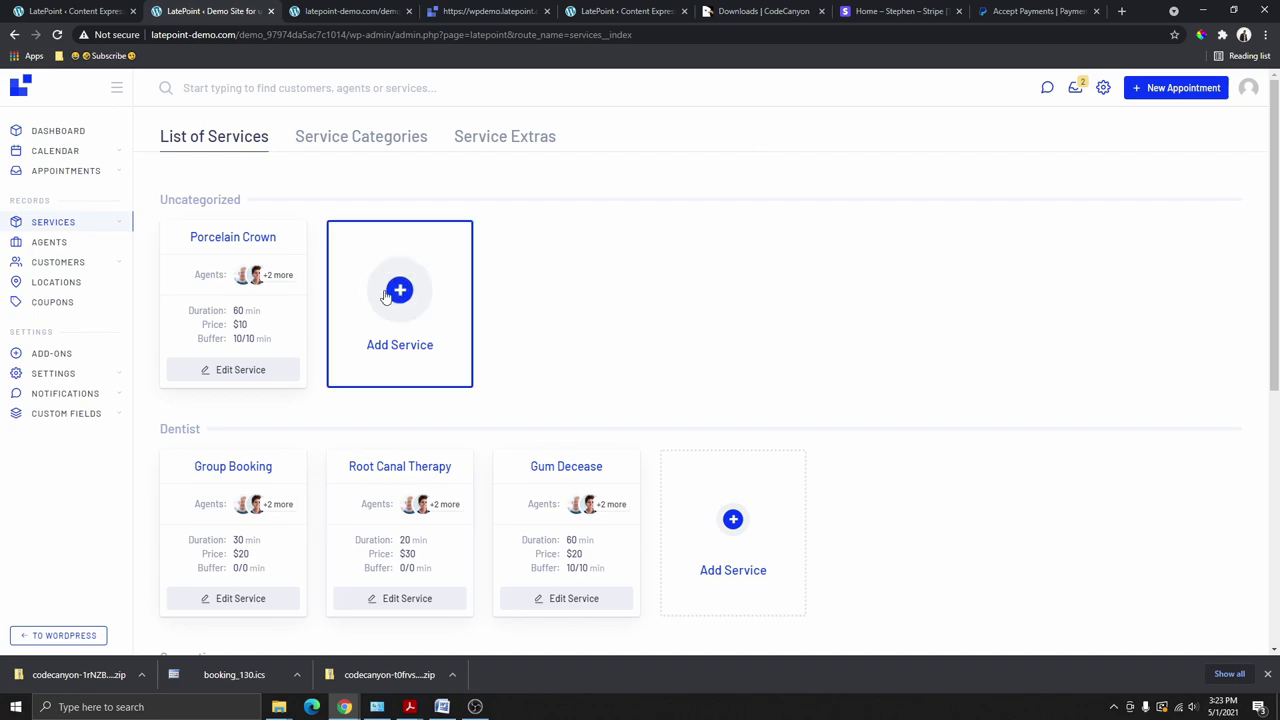
scroll(405, 292, "down", 1)
scroll(416, 334, "up", 1)
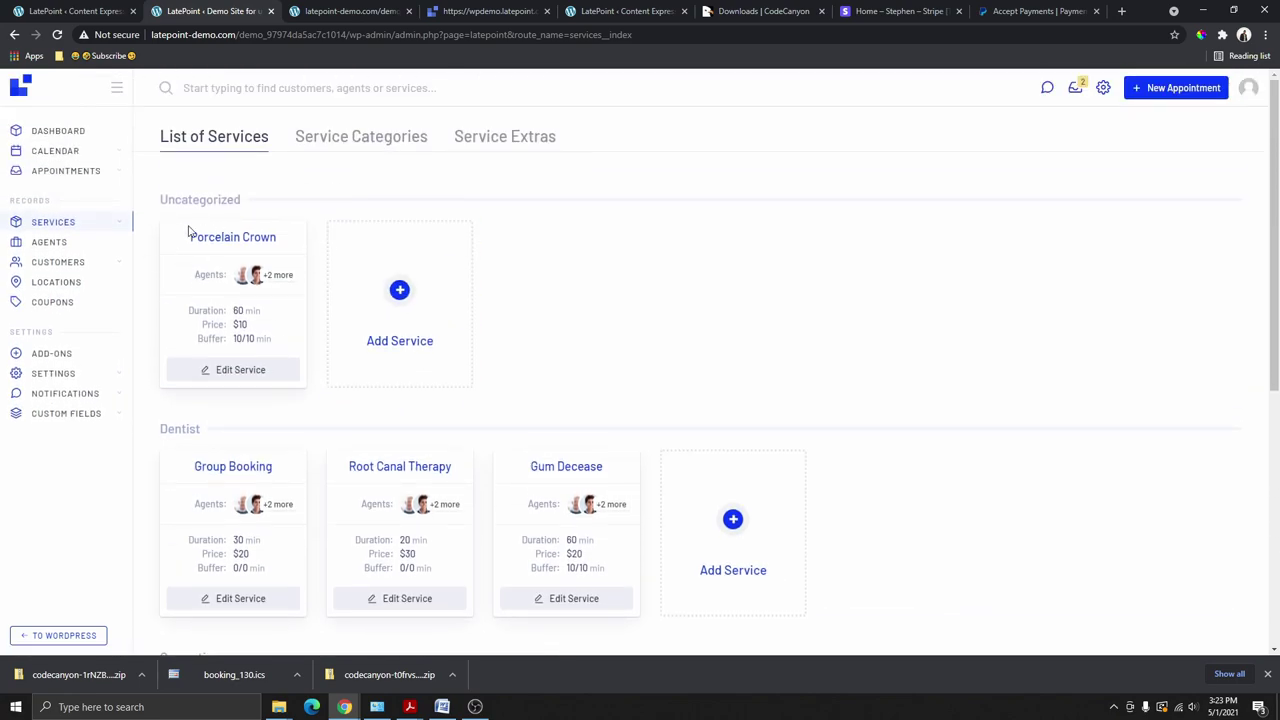
scroll(306, 470, "down", 2)
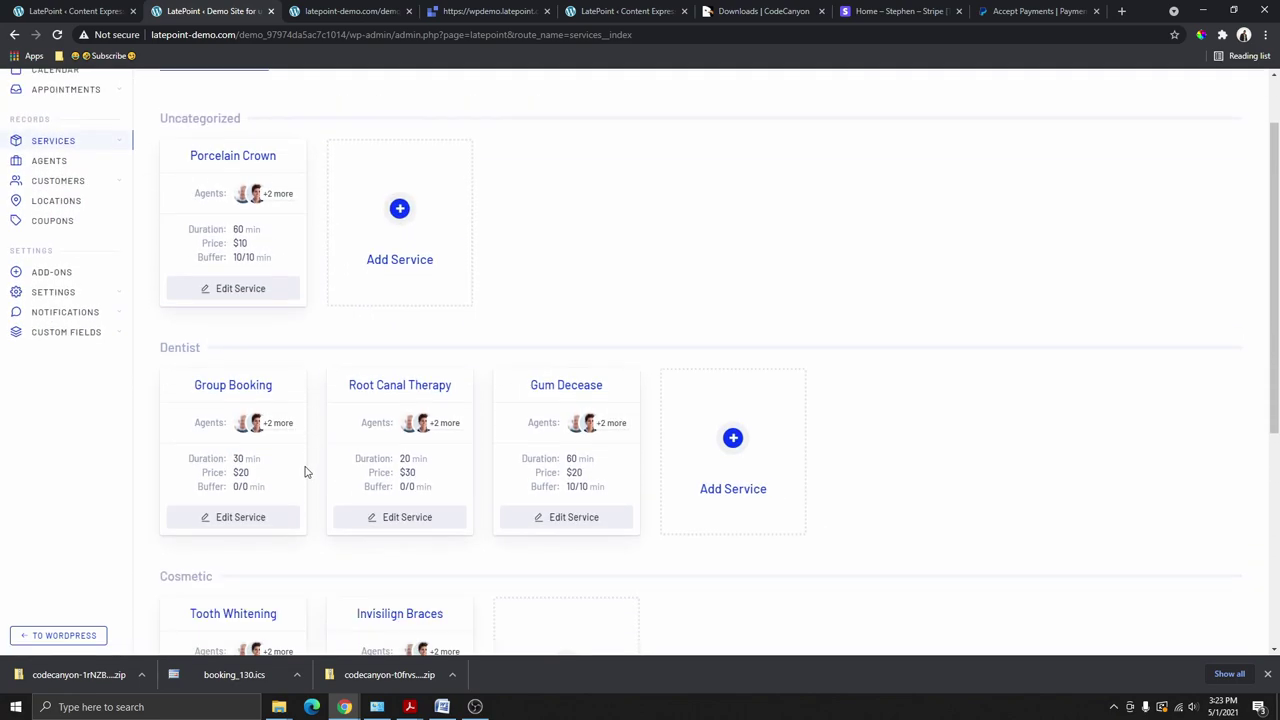
scroll(302, 420, "up", 2)
left_click_drag(153, 143, 259, 136)
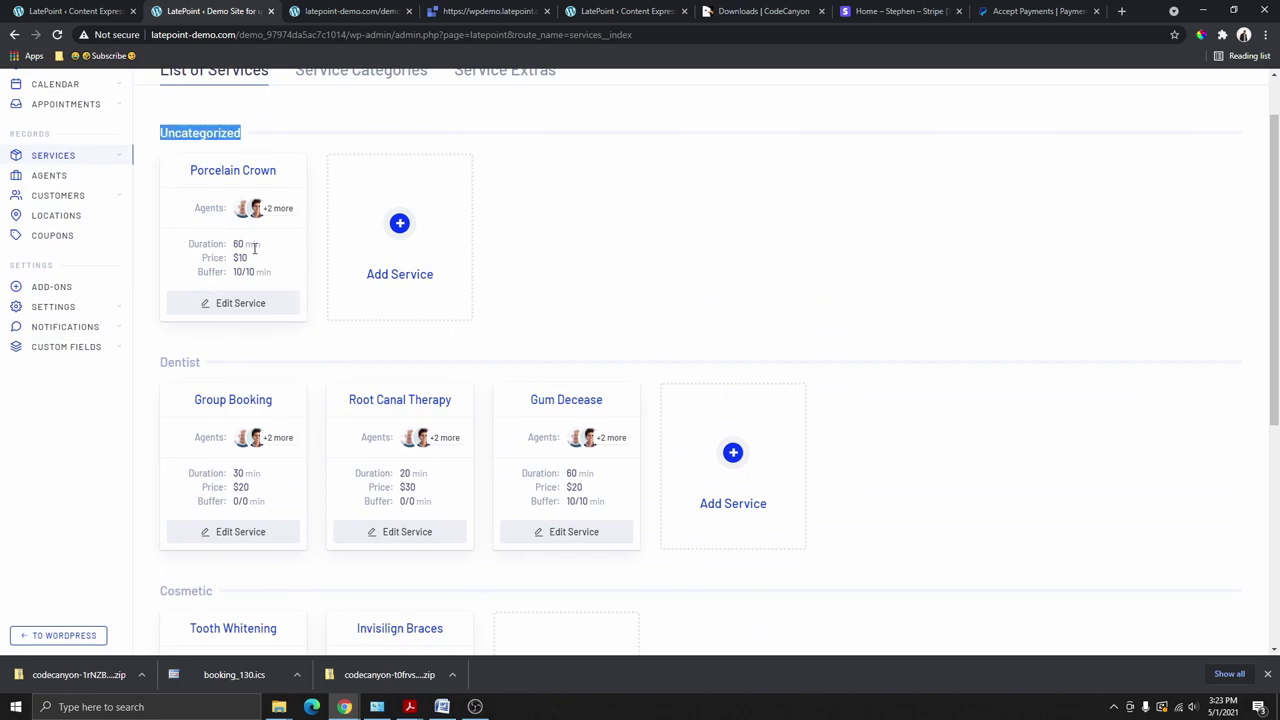
scroll(250, 243, "up", 1)
left_click(306, 180)
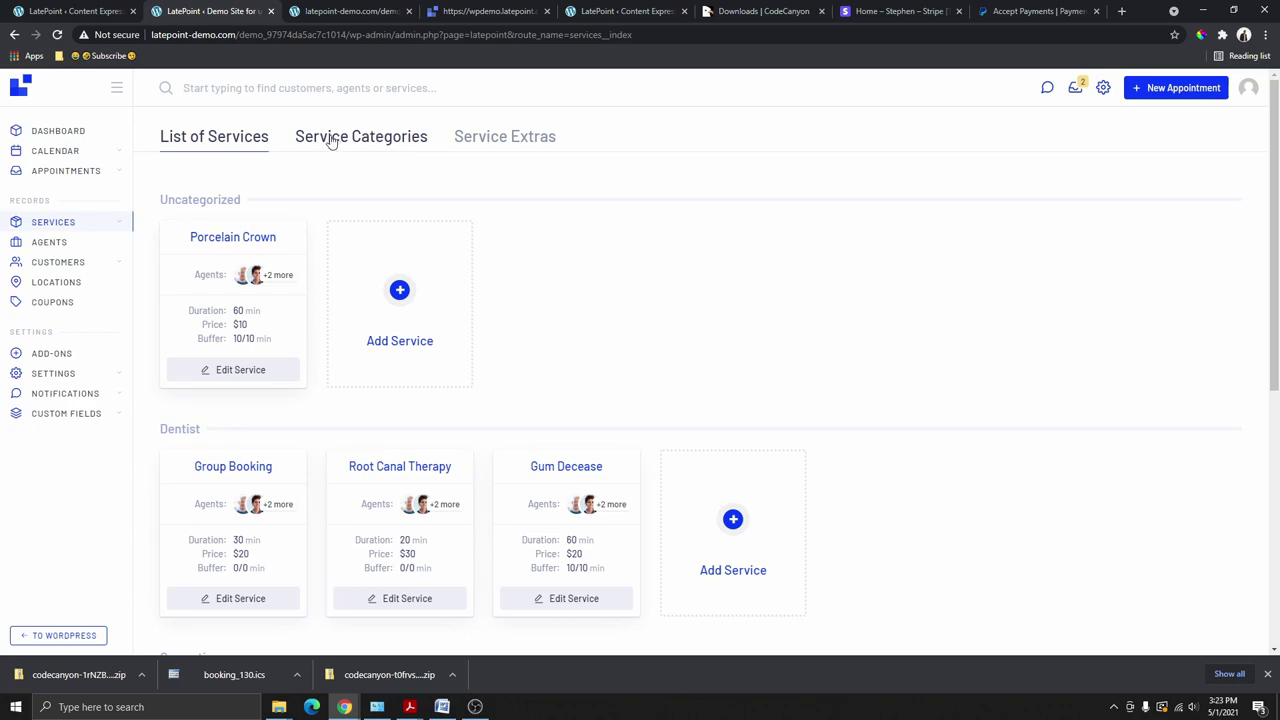
Step: Look over the service extras and the service categories with their linked services
left_click(377, 143)
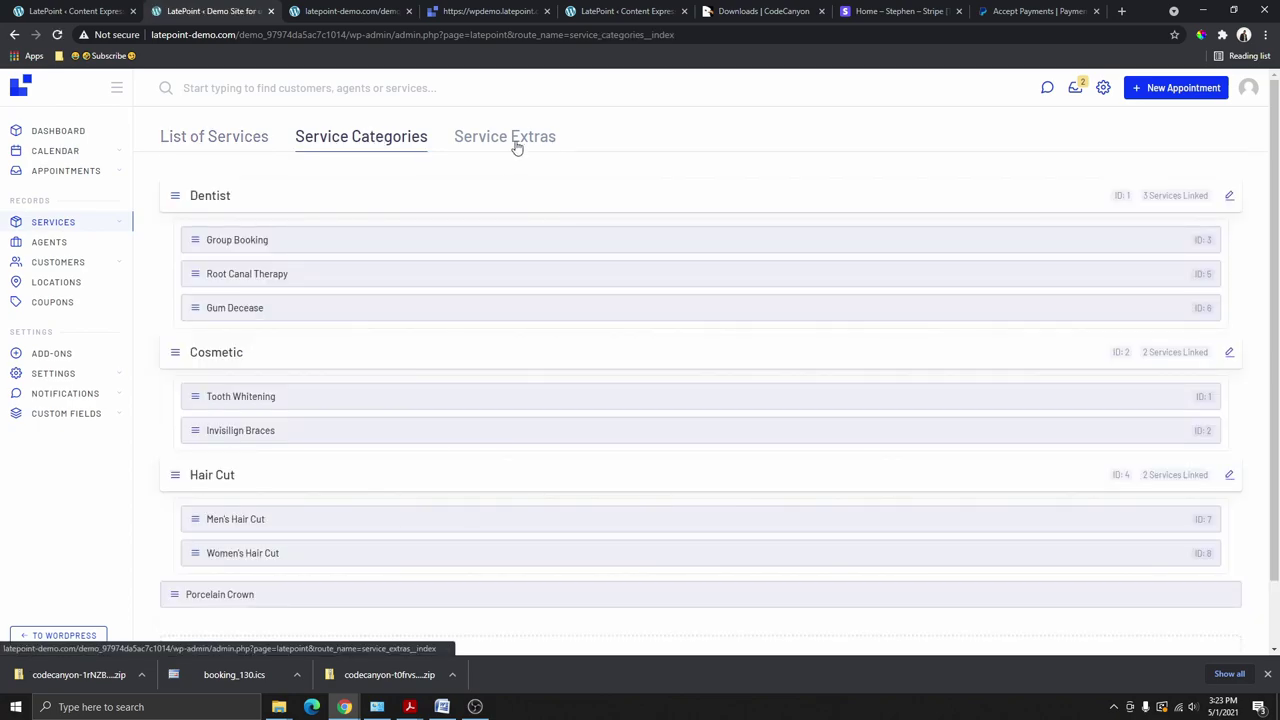
left_click(516, 142)
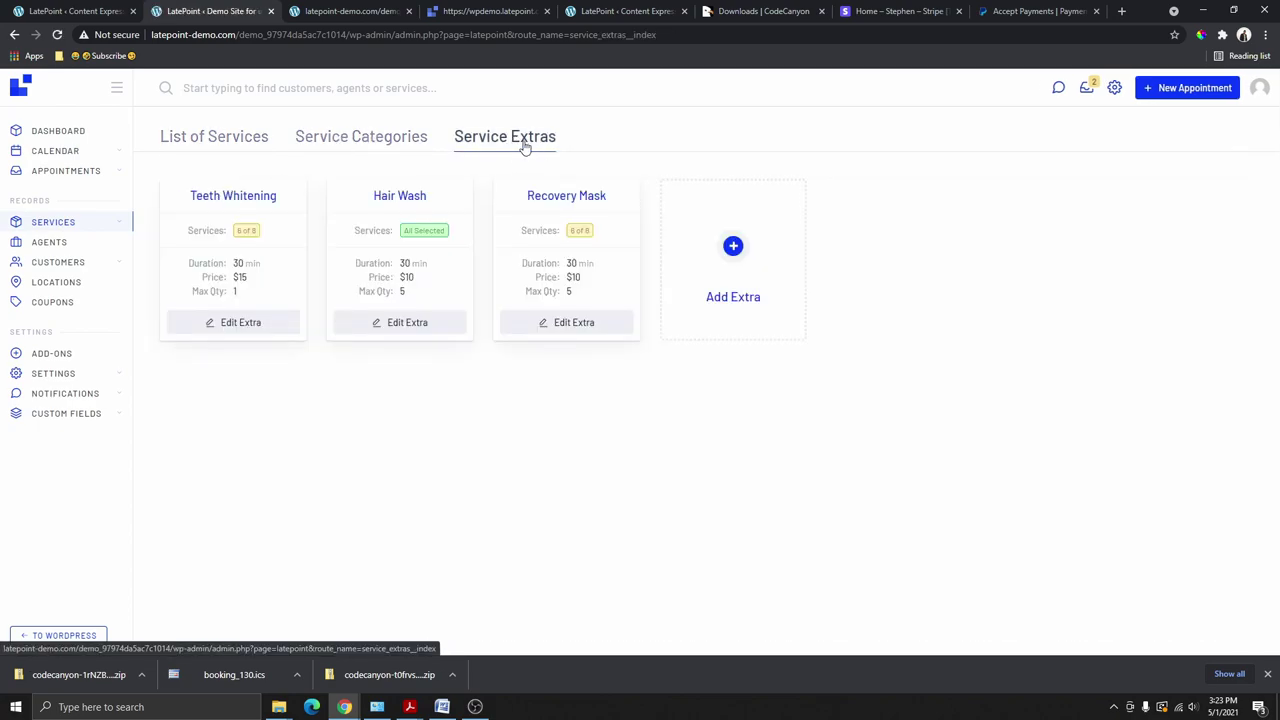
left_click(352, 143)
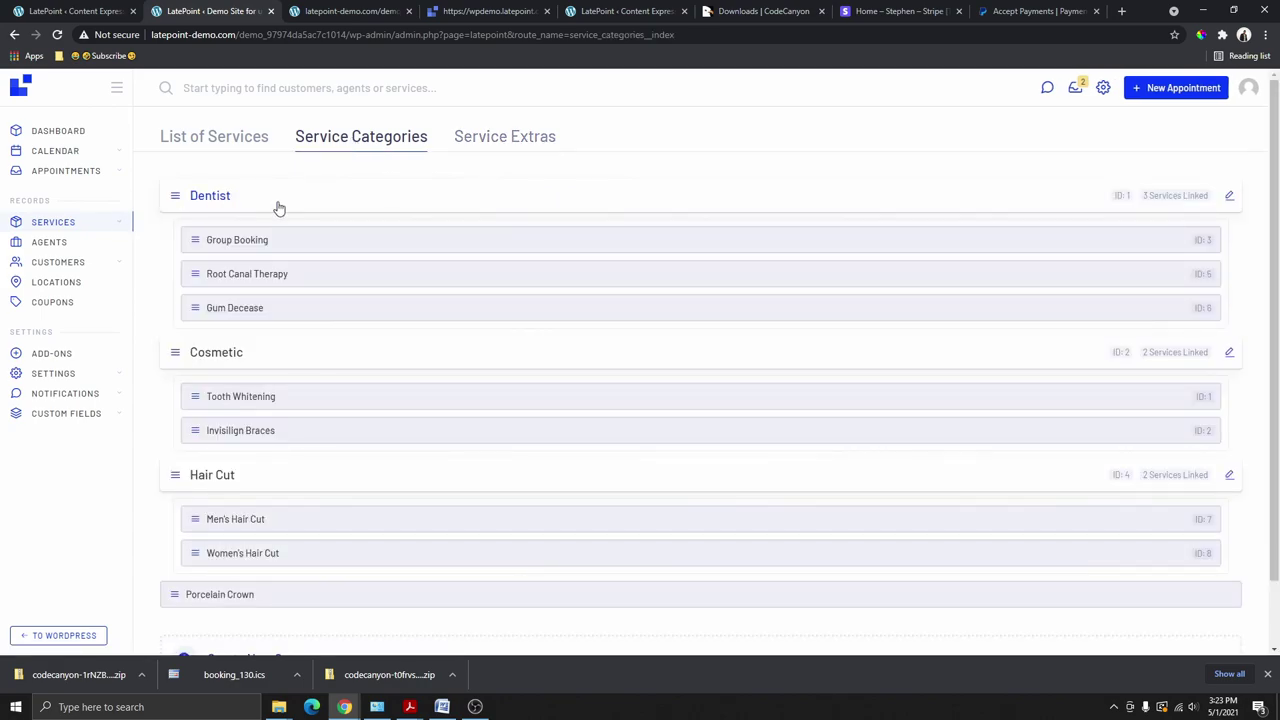
Step: Create a new service category named WordPress and save it without a description or image
scroll(229, 305, "down", 1)
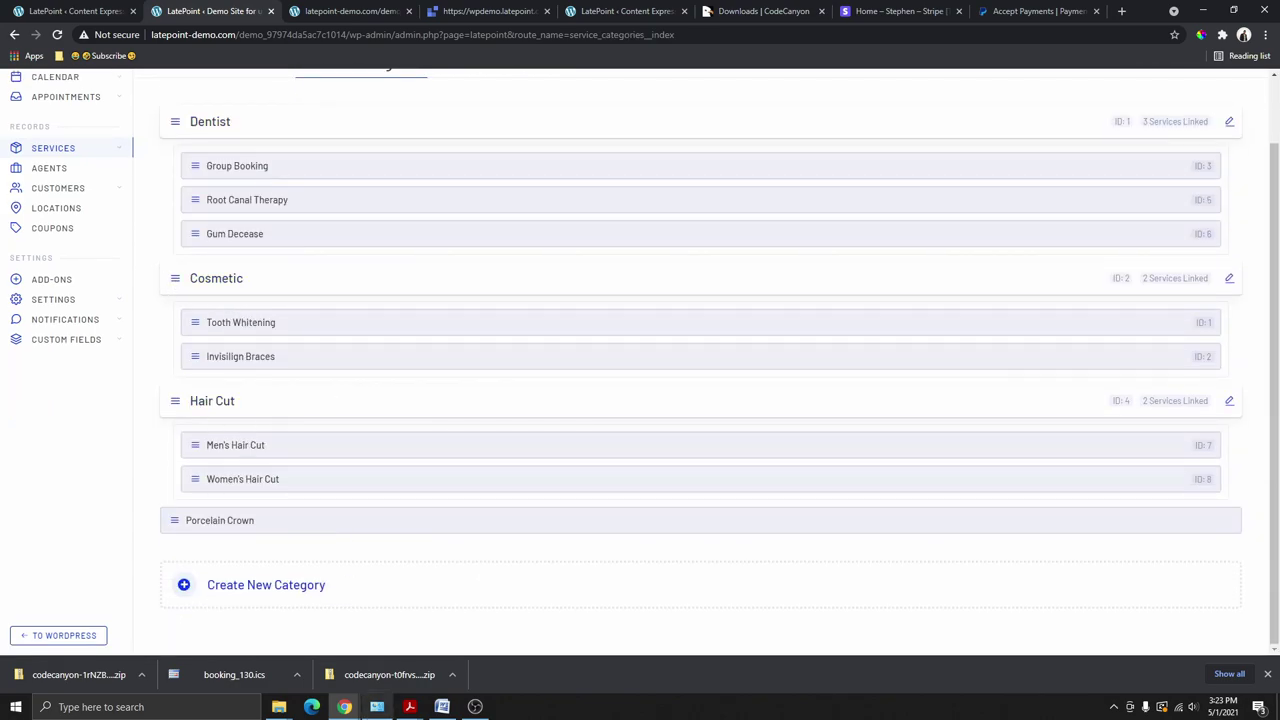
left_click(302, 594)
scroll(303, 594, "down", 2)
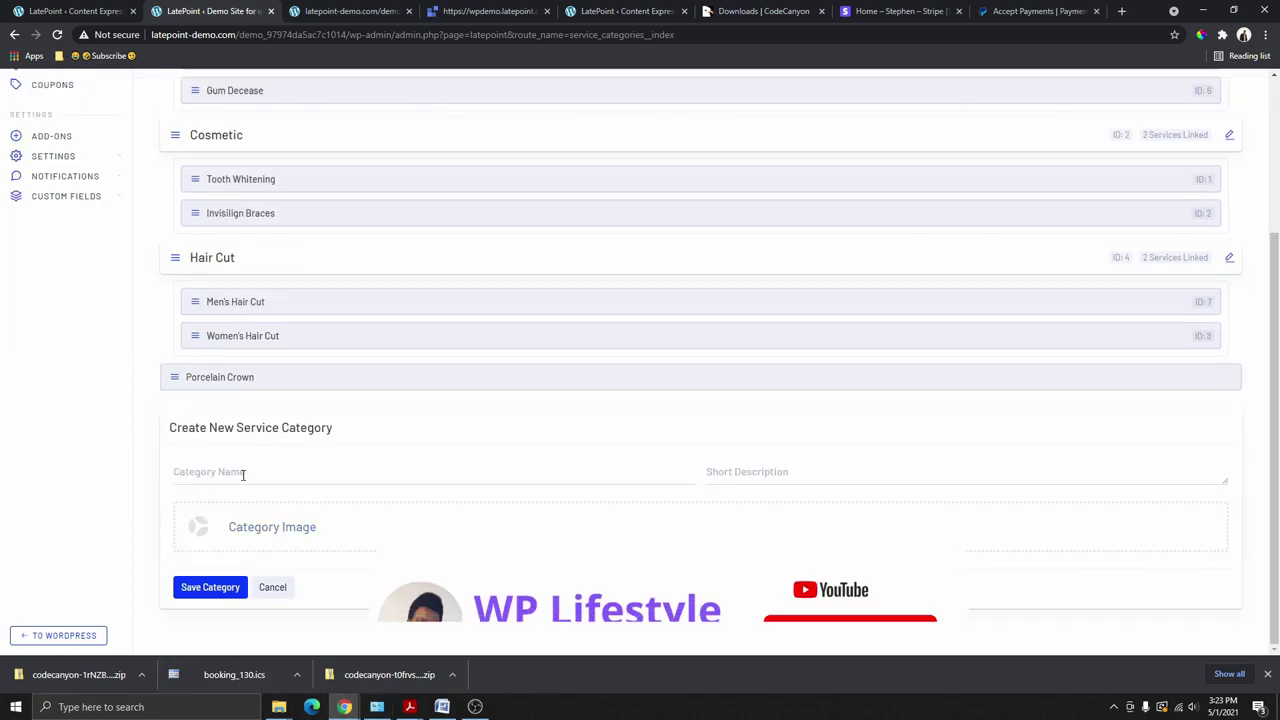
left_click(243, 474)
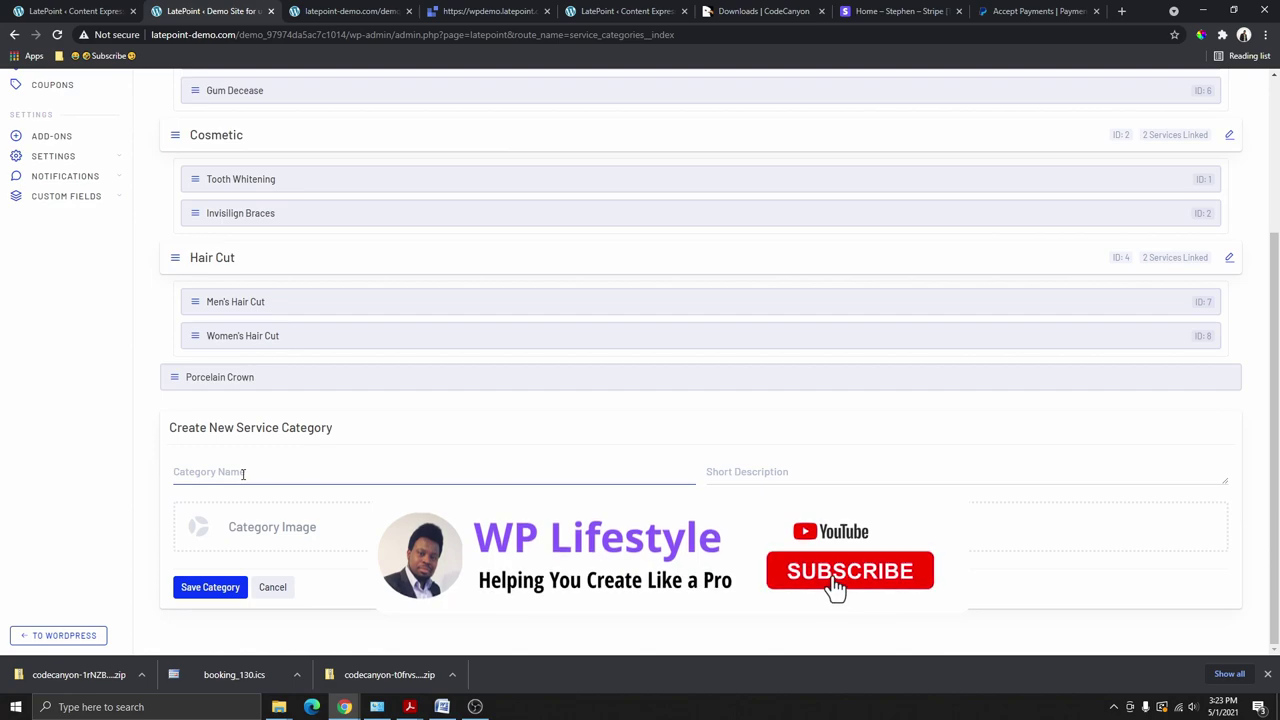
type("WordPress")
key("Tab")
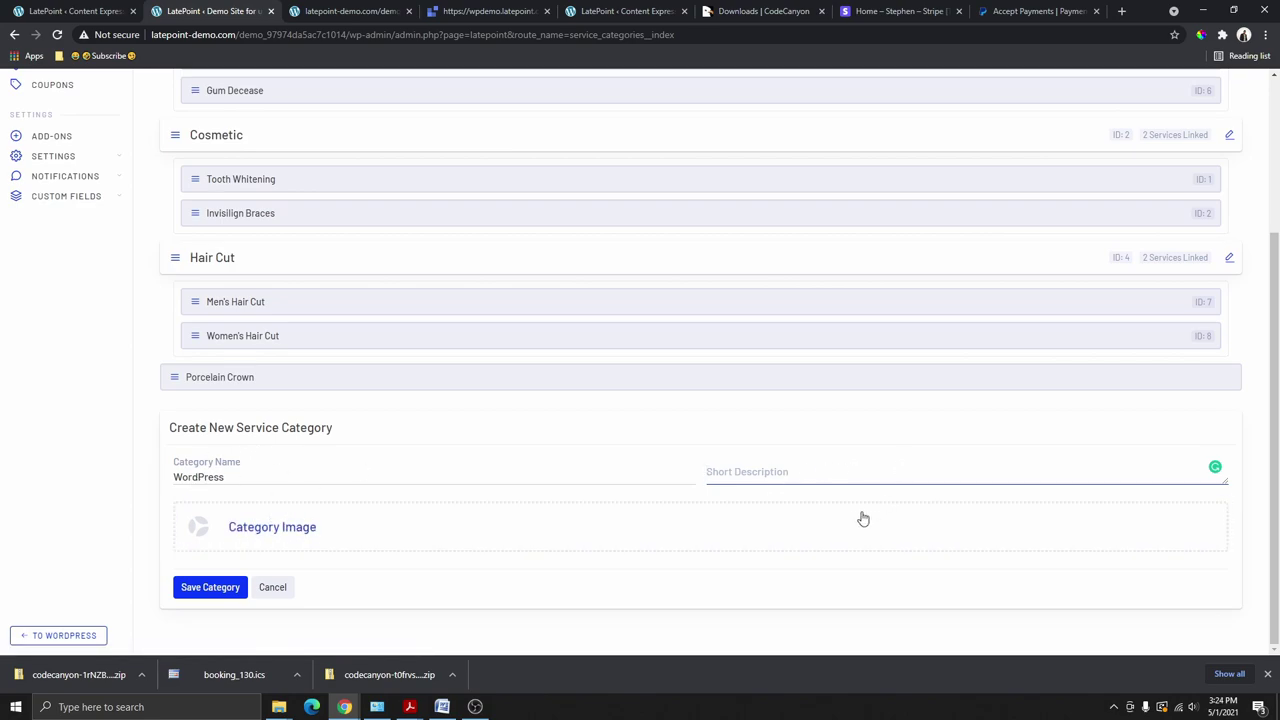
left_click(210, 588)
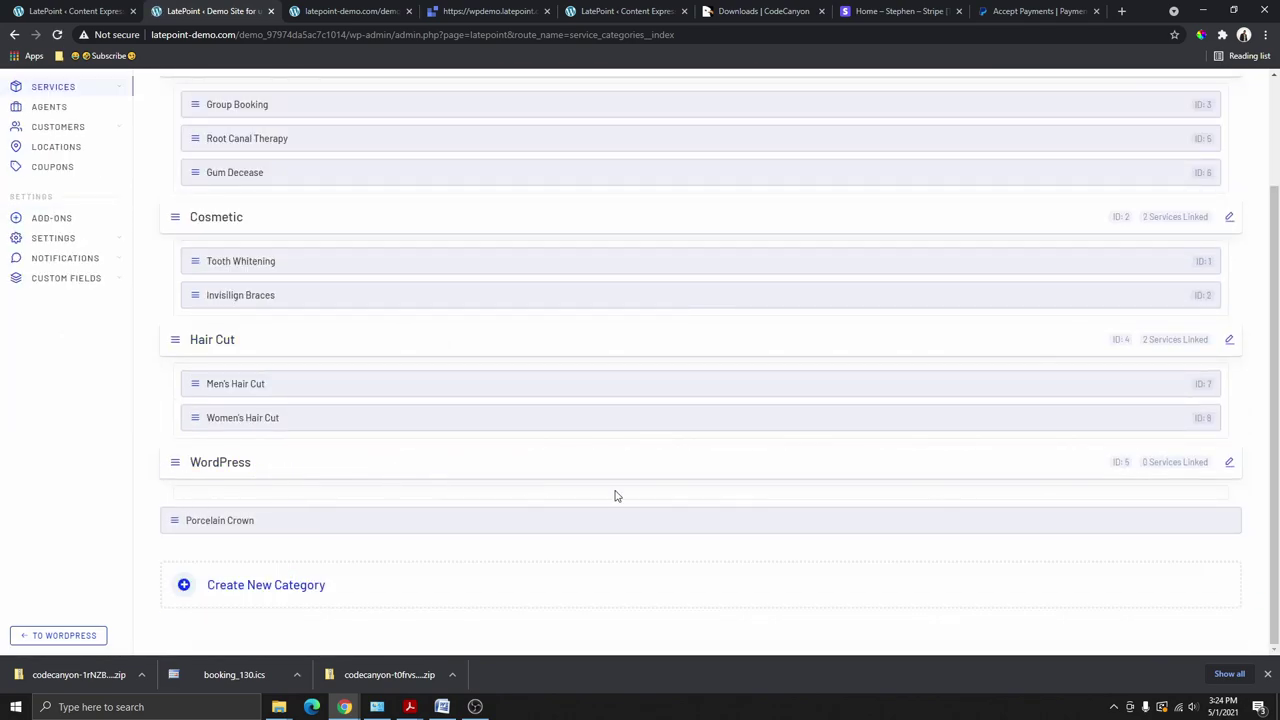
Step: Return to the list of services and start a new service under the WordPress category
scroll(249, 293, "up", 2)
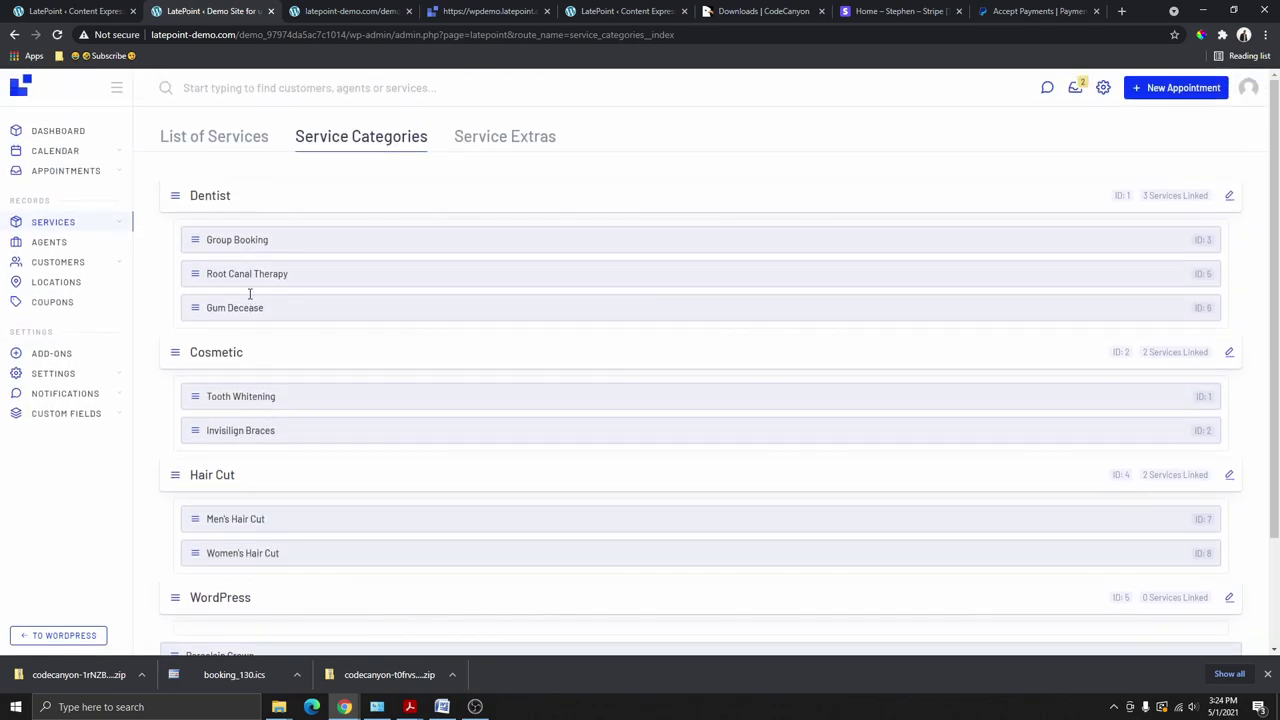
scroll(334, 289, "down", 2)
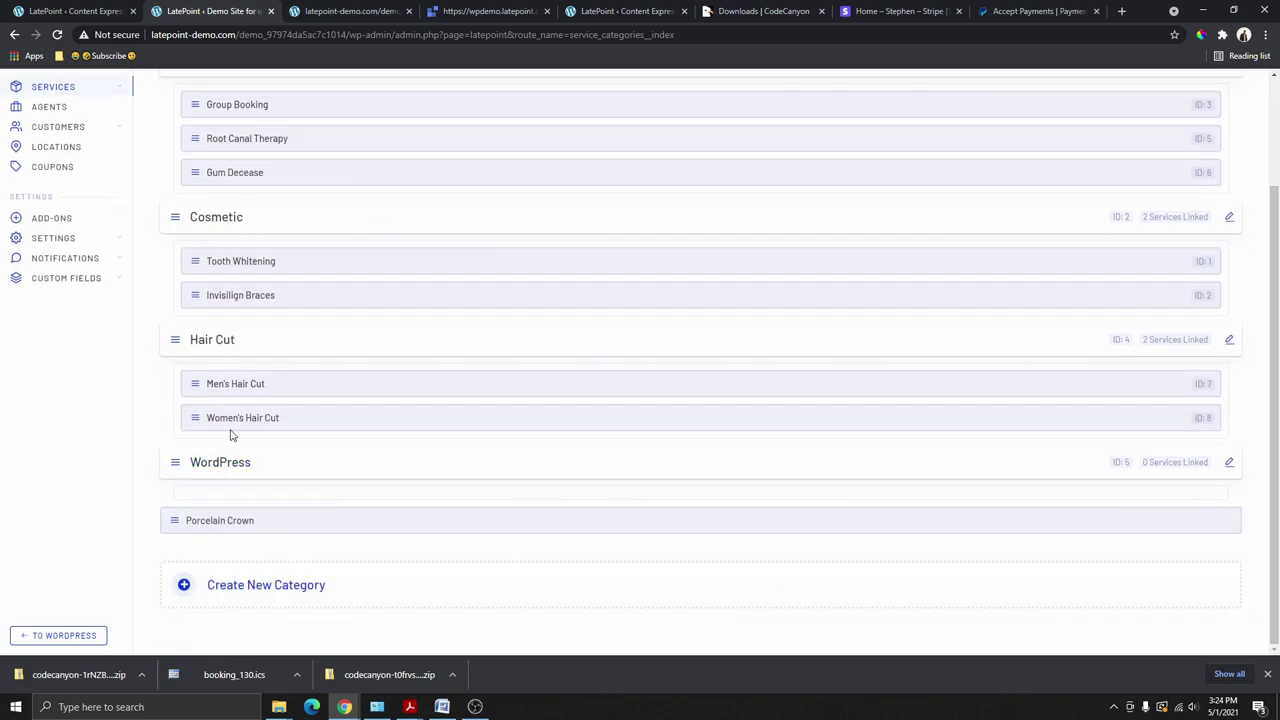
scroll(319, 363, "up", 2)
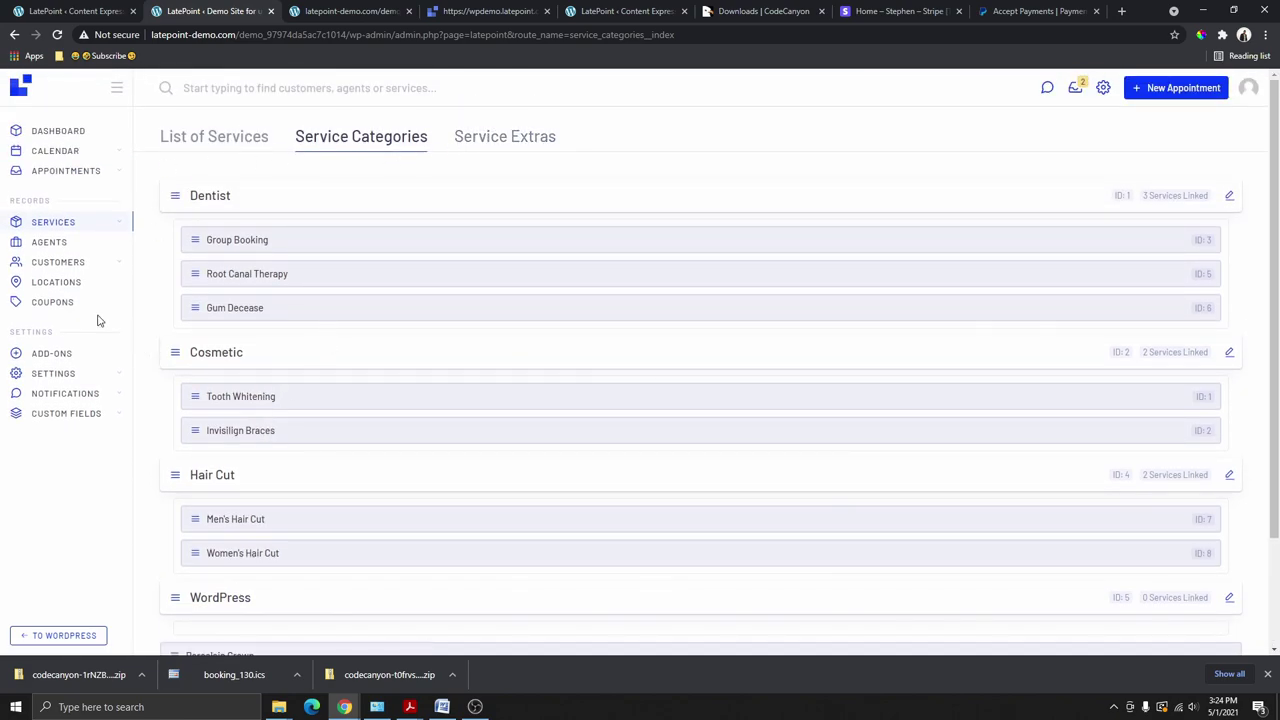
left_click(213, 140)
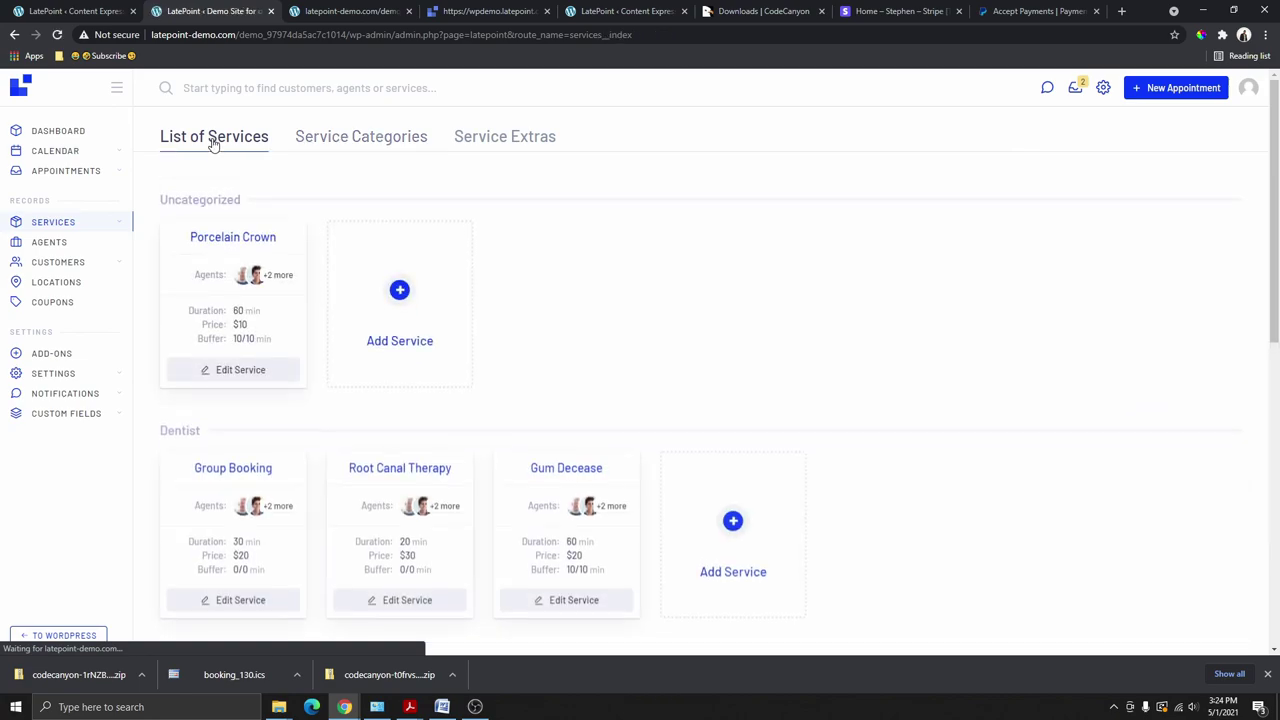
scroll(311, 297, "down", 5)
scroll(325, 357, "down", 2)
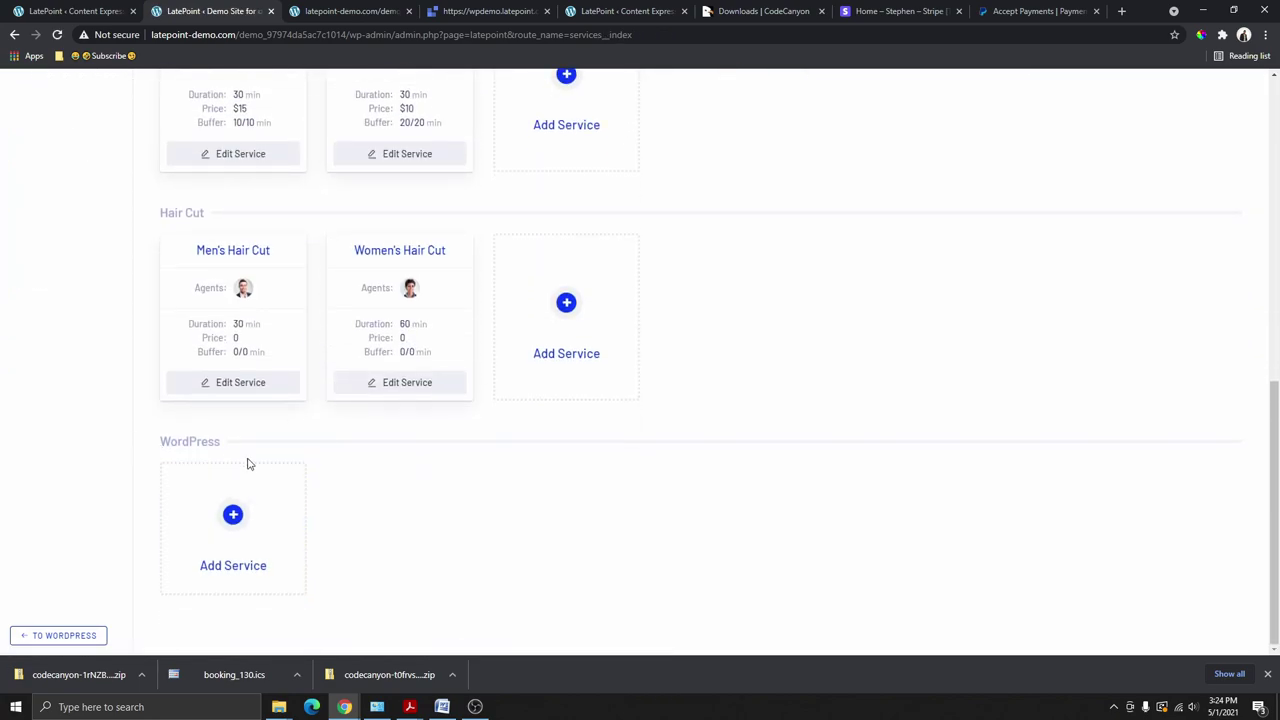
left_click(234, 517)
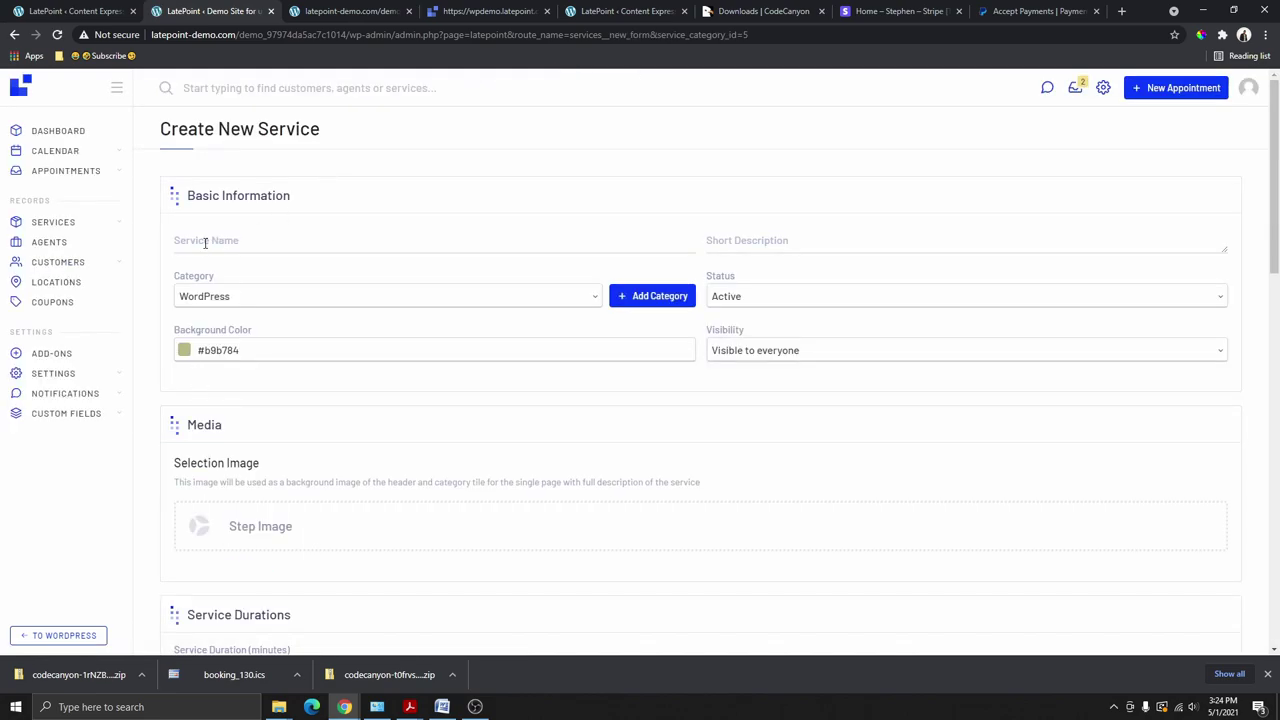
Step: Name the service "Wp Tutorials", add the short description "This is fun" and keep it in the WordPress category
left_click(216, 241)
type("Wp Tutorials")
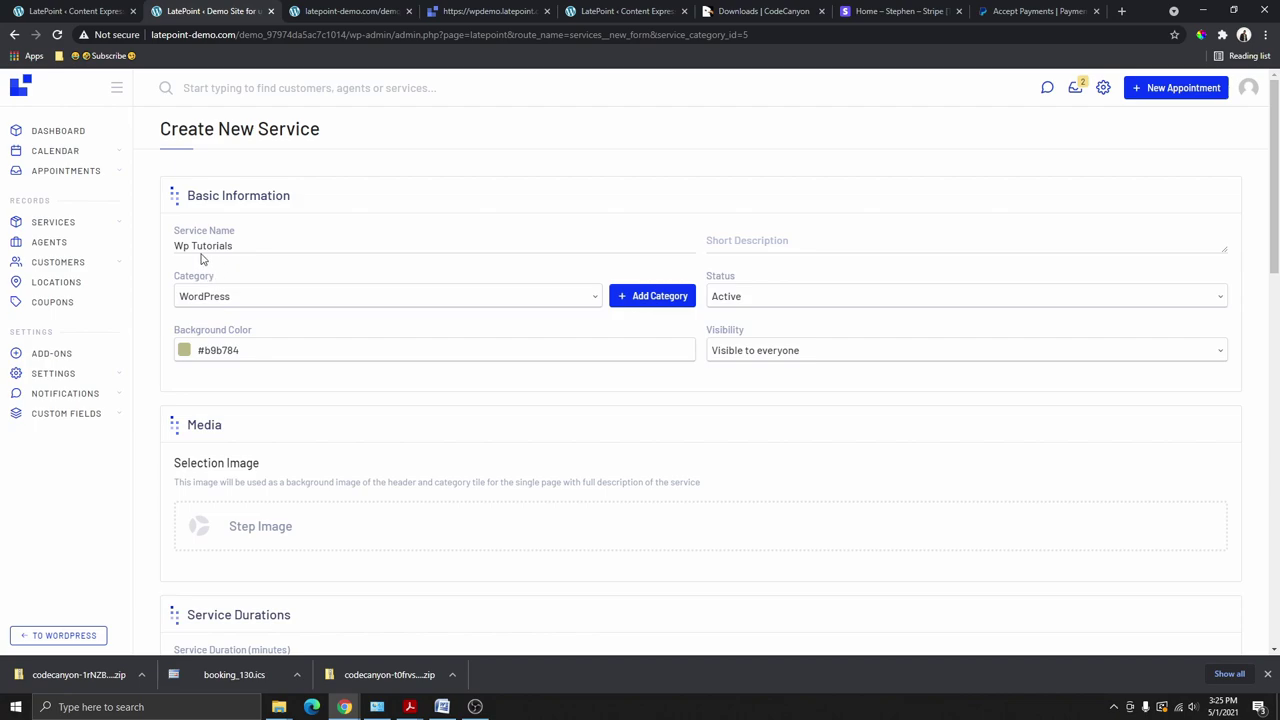
left_click(776, 248)
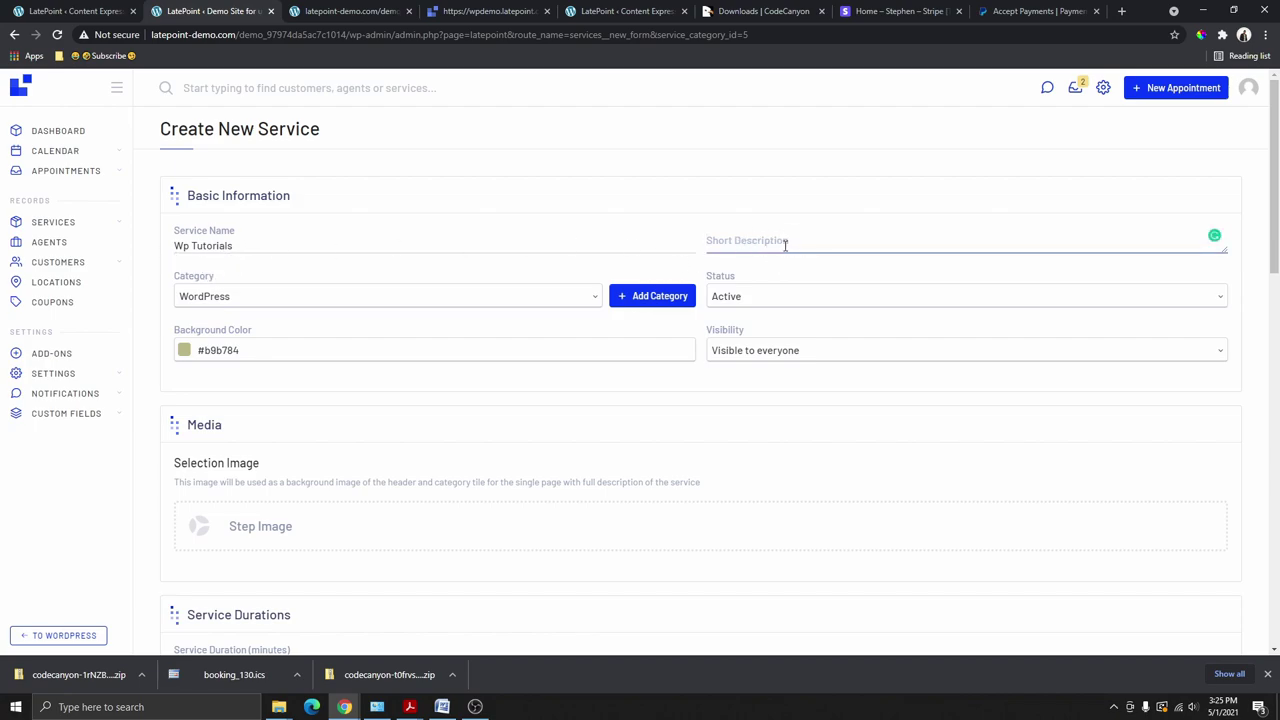
type("This is fun")
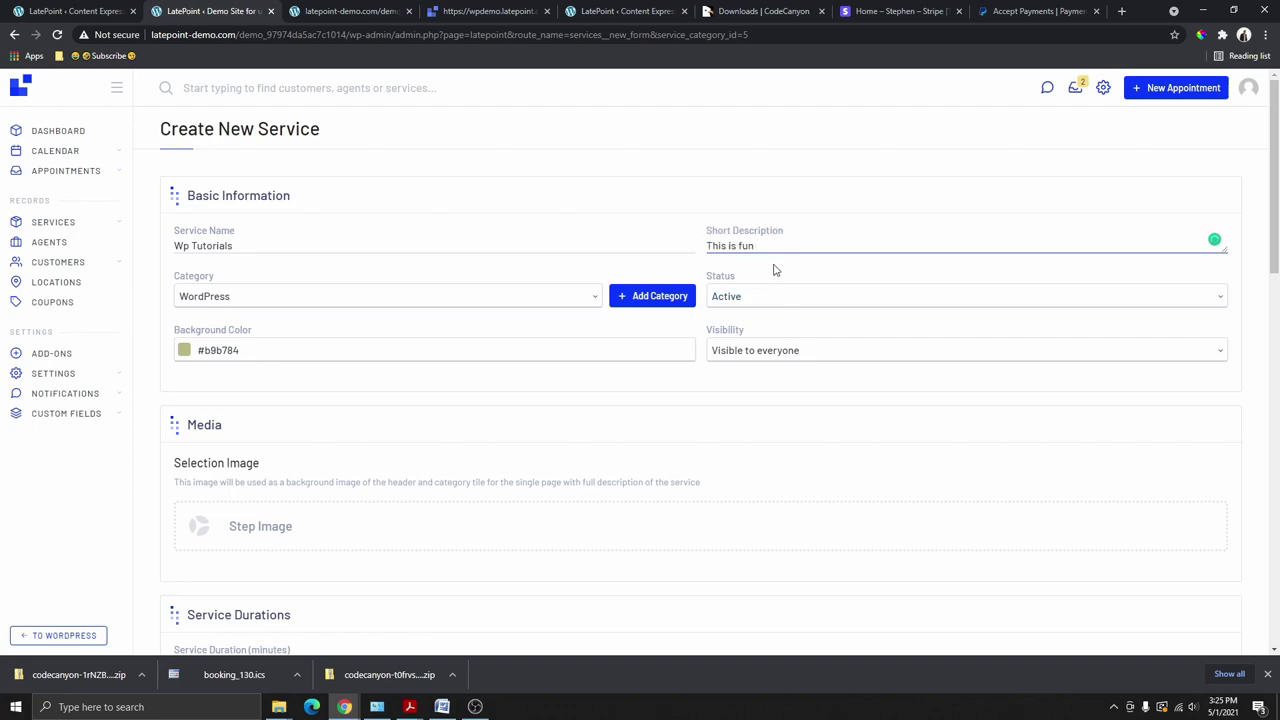
left_click(247, 308)
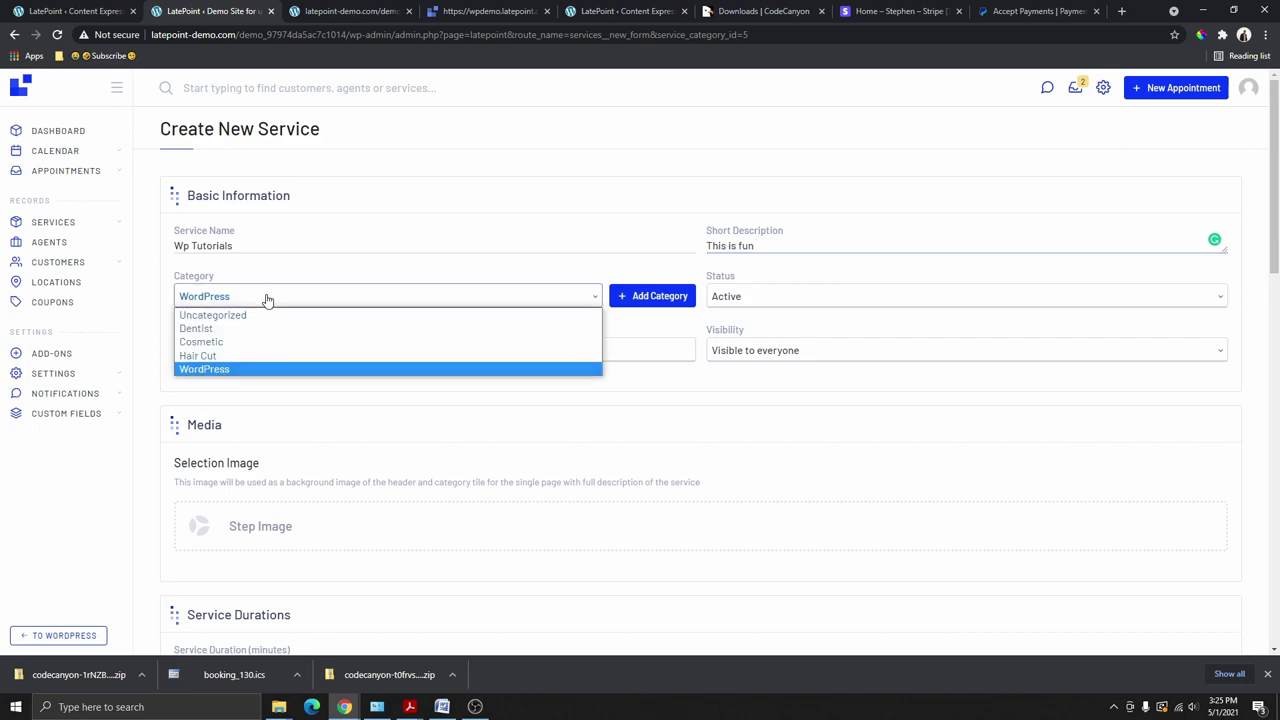
left_click(276, 296)
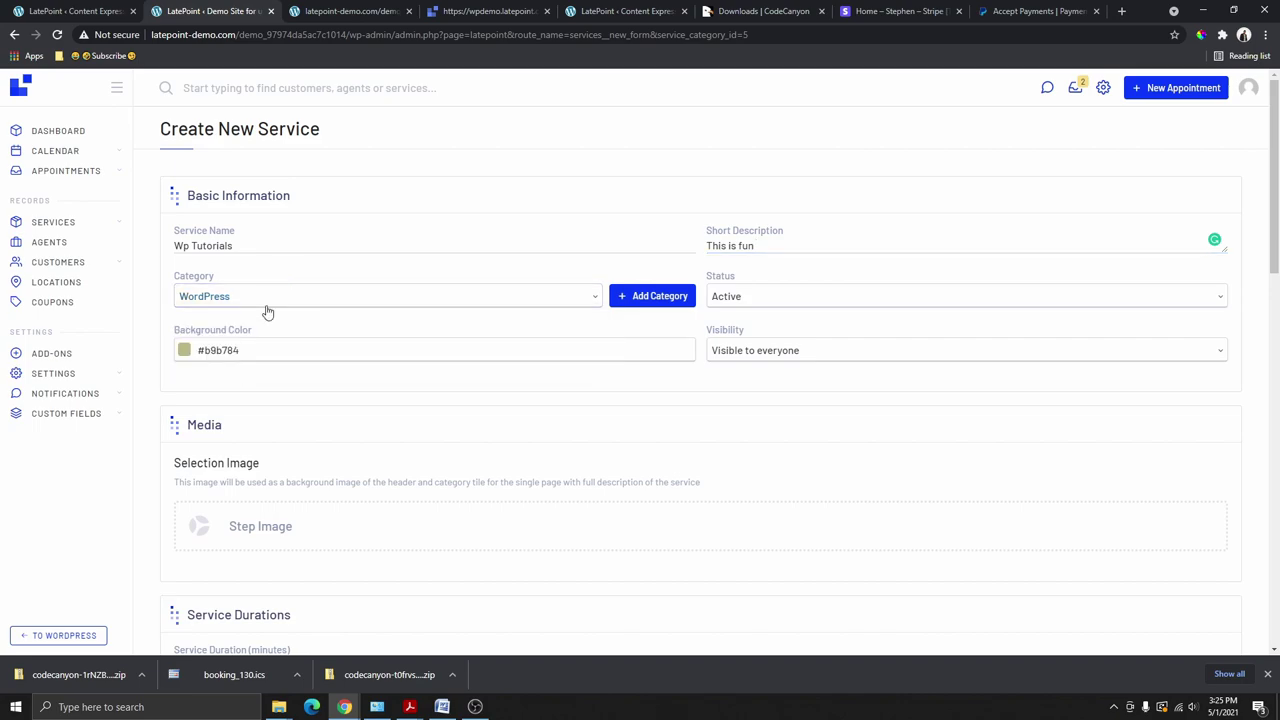
Step: Set the service's background color to #B4AE1F and leave its visibility as Visible to everyone
left_click(185, 352)
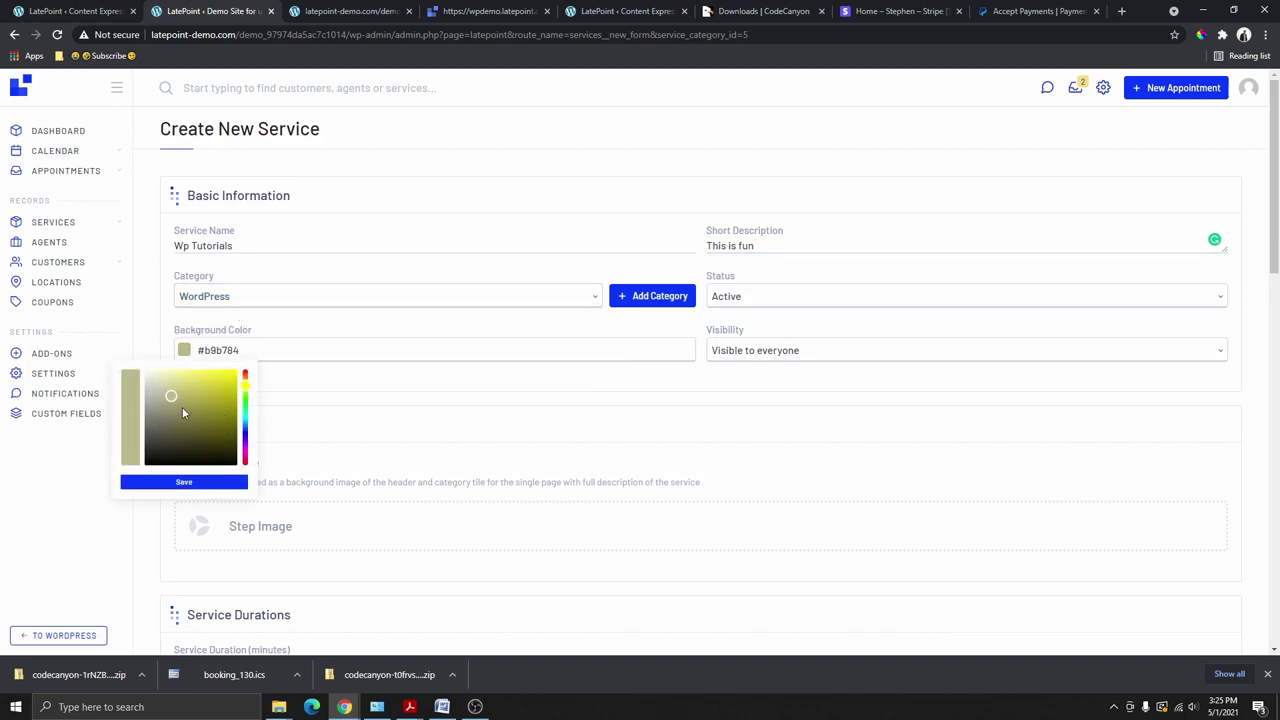
left_click_drag(207, 421, 221, 397)
scroll(600, 250, "down", 2)
left_click(797, 149)
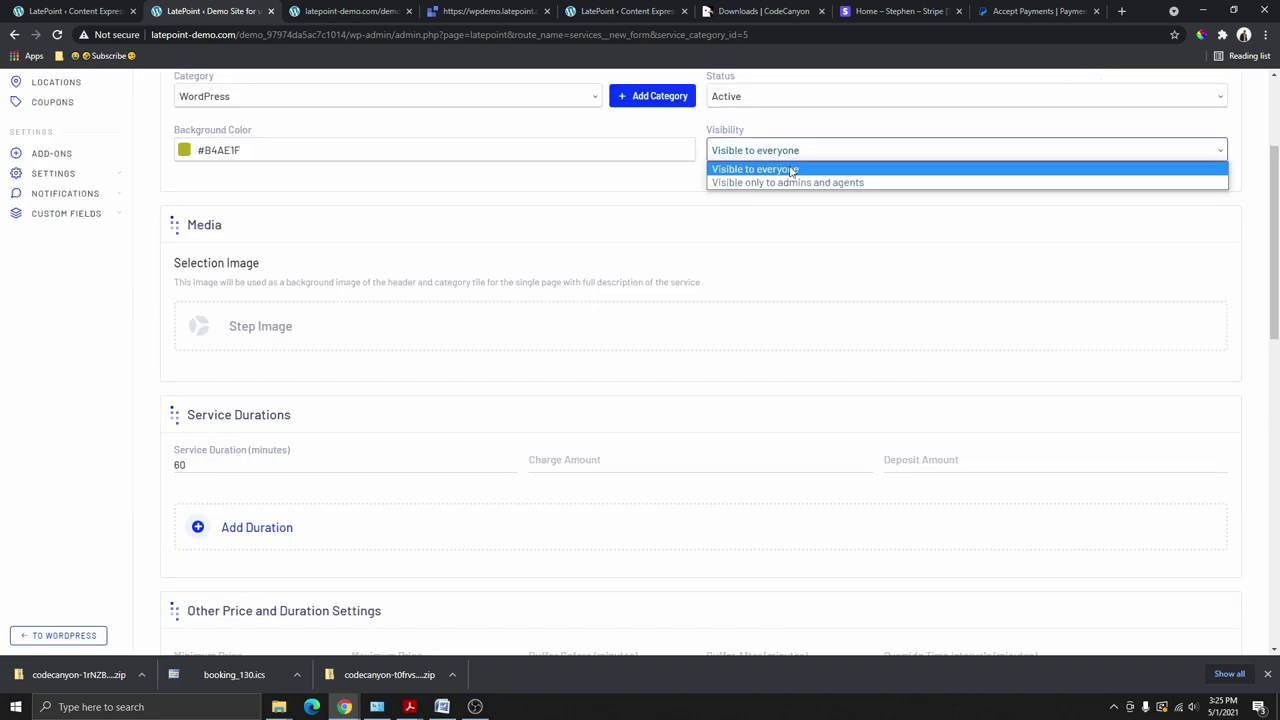
left_click(338, 230)
Step: Use step-agents.png from the media library as the service's selection image
scroll(329, 237, "up", 1)
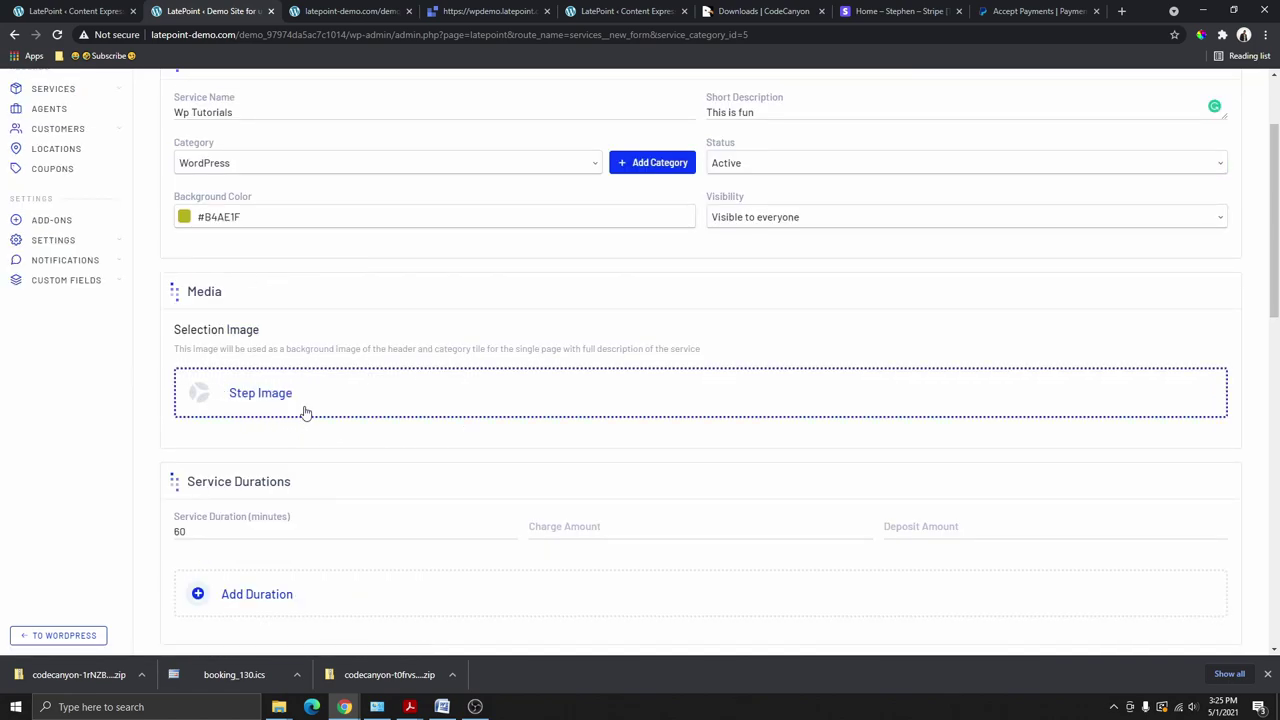
left_click(262, 393)
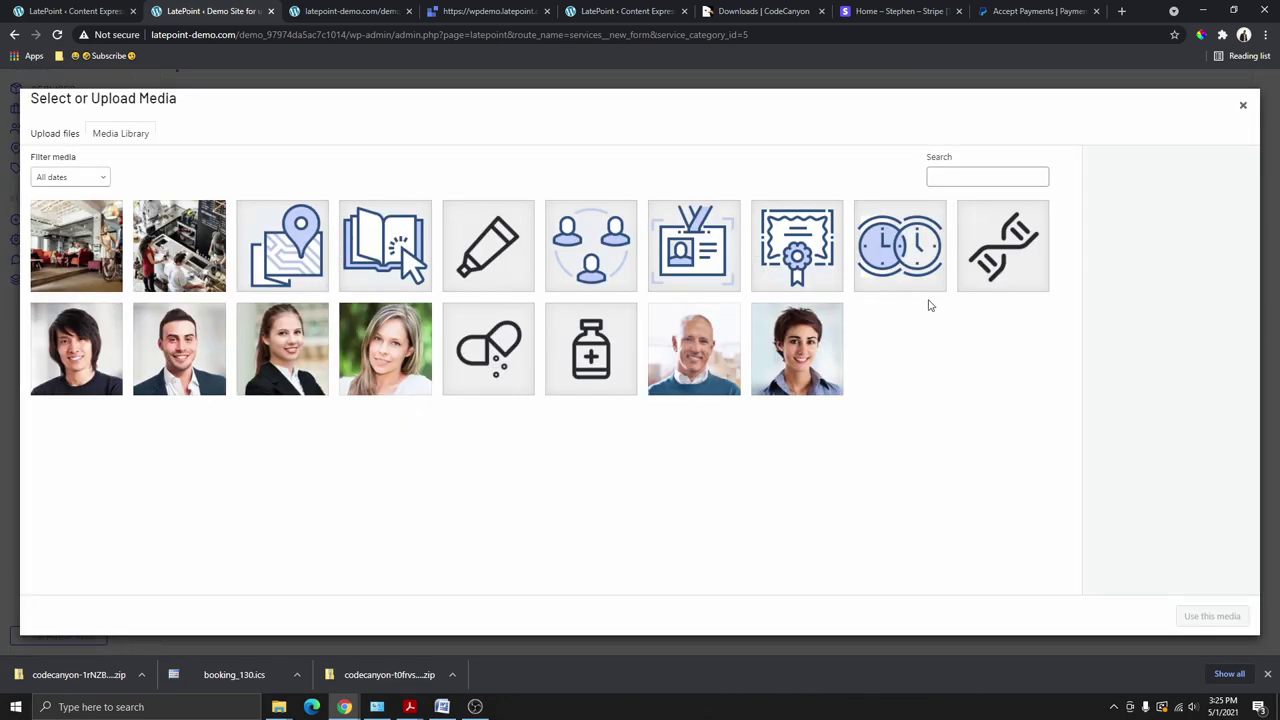
left_click(590, 266)
left_click(1212, 616)
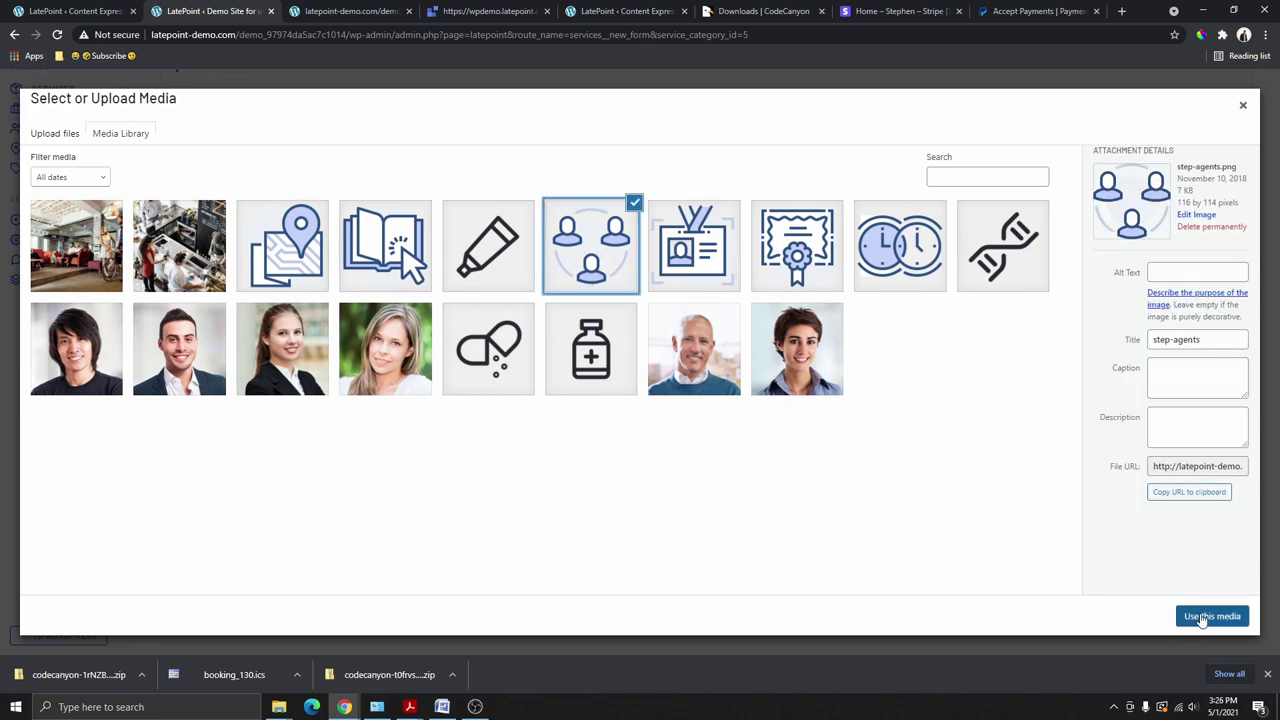
Step: Set the service duration to 120 minutes
scroll(207, 278, "down", 2)
scroll(386, 246, "up", 1)
scroll(342, 265, "down", 2)
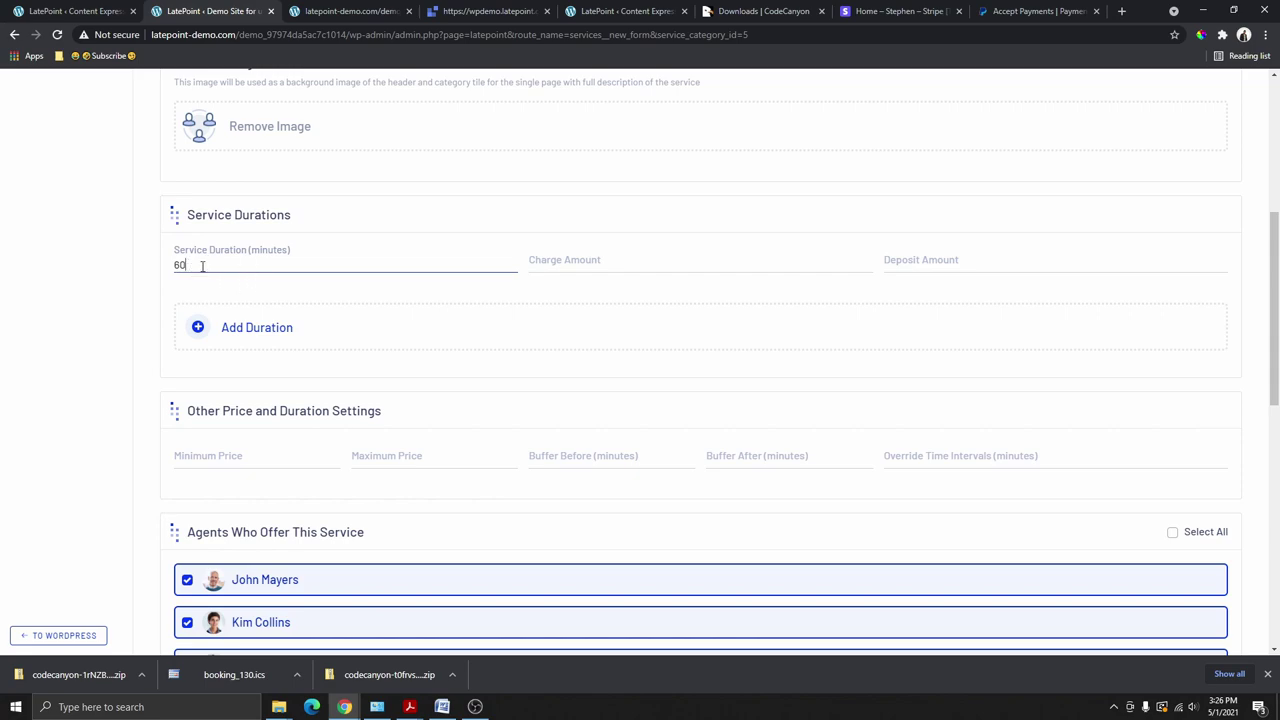
left_click_drag(252, 257, 292, 251)
left_click_drag(201, 267, 168, 279)
left_click(654, 273)
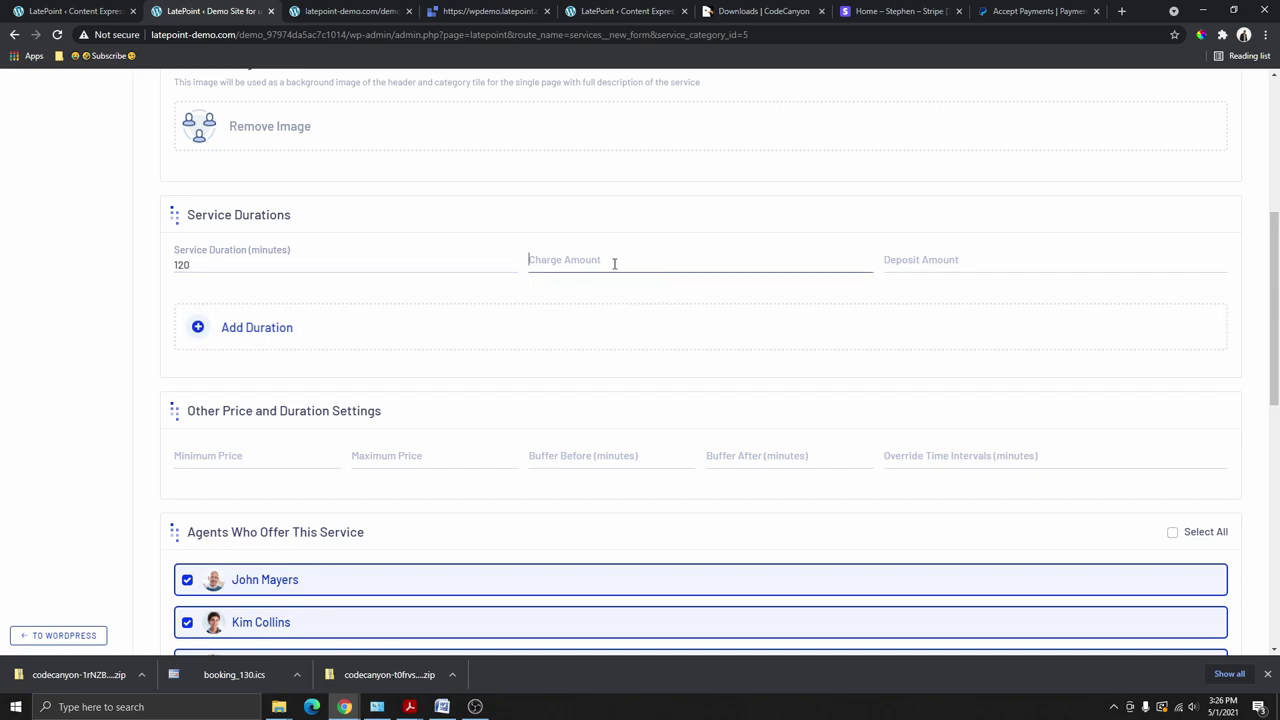
Step: Set the service's charge amount to 100 and its deposit amount to 50
type("100")
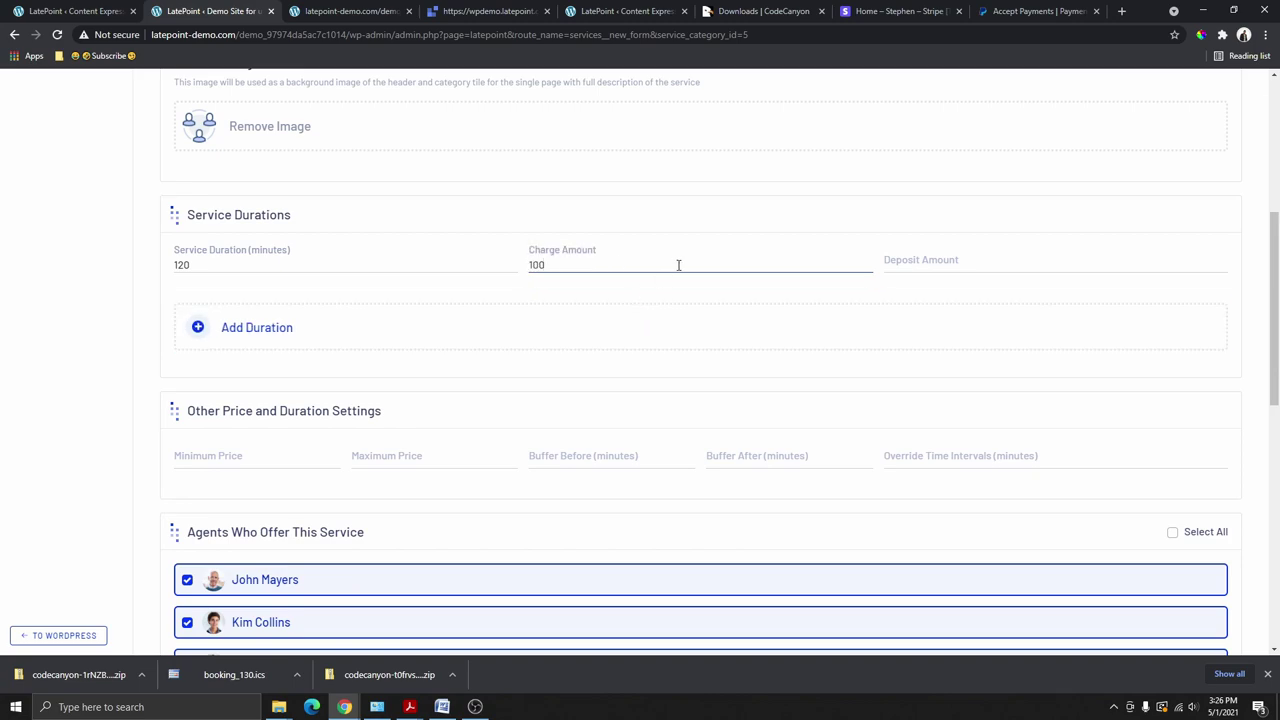
left_click(930, 260)
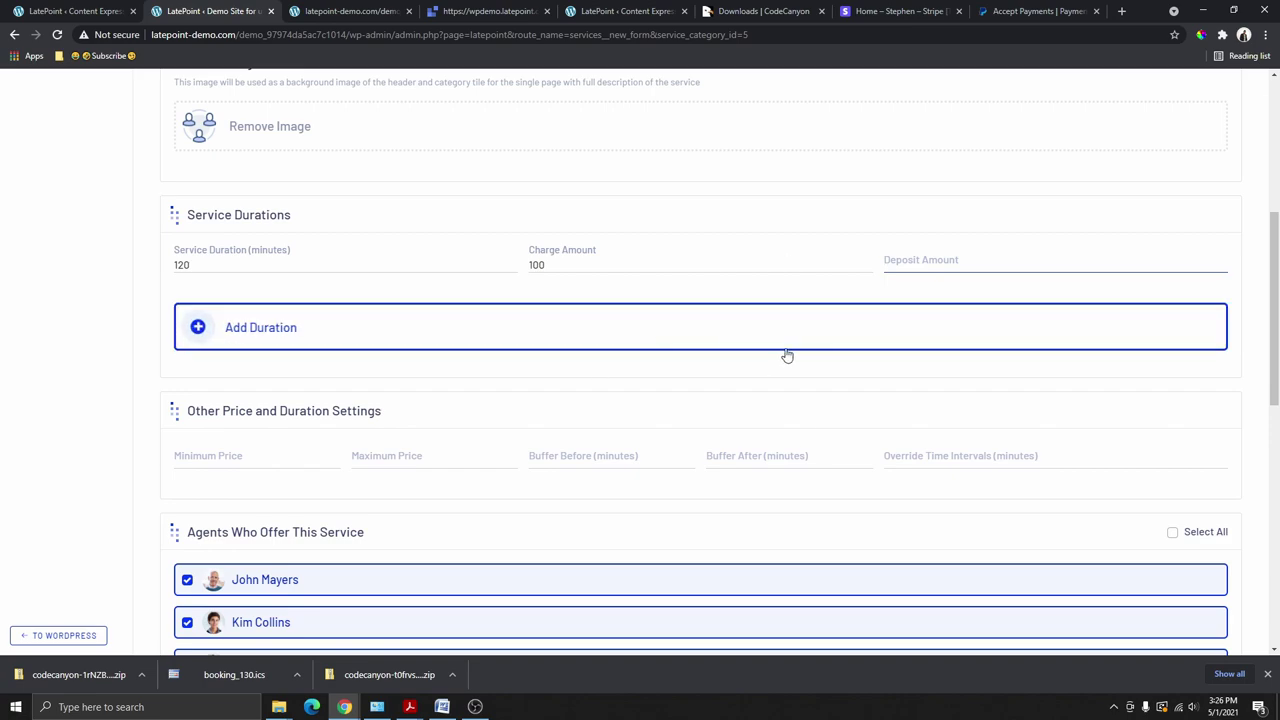
type("50")
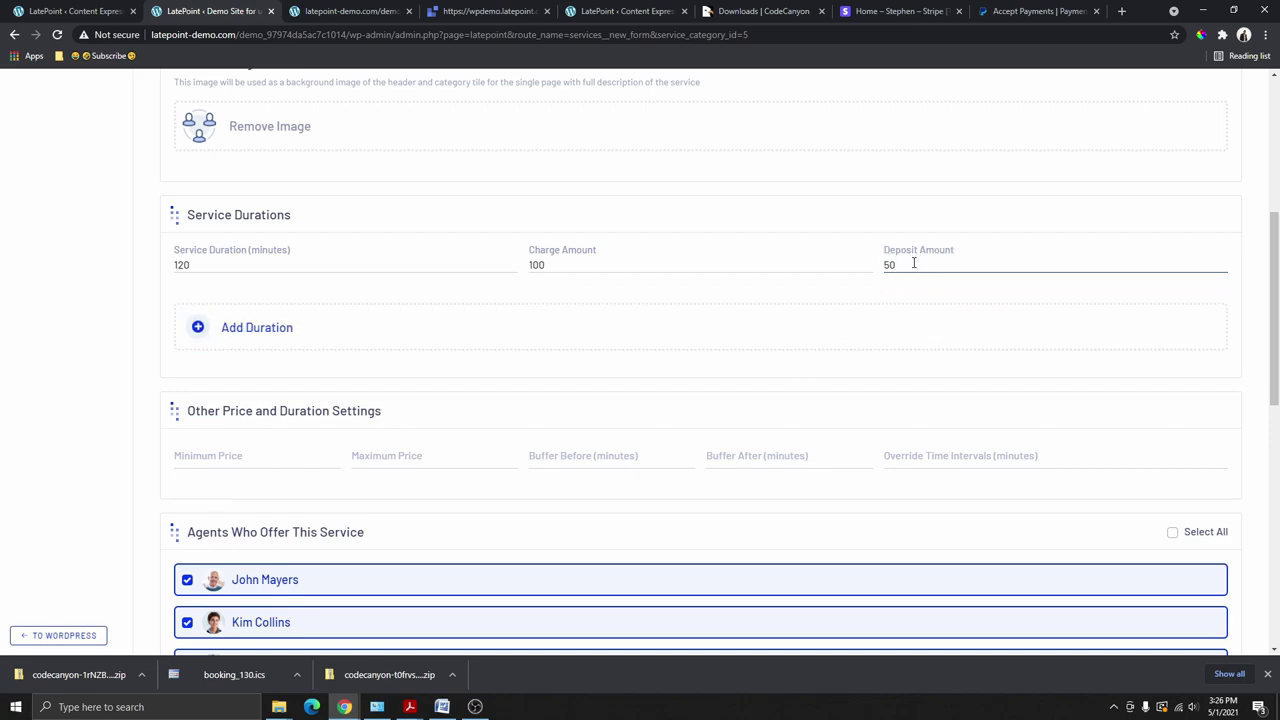
Step: Add an additional duration of 20 minutes with a charge amount of 15 to the service
left_click(263, 330)
left_click(214, 356)
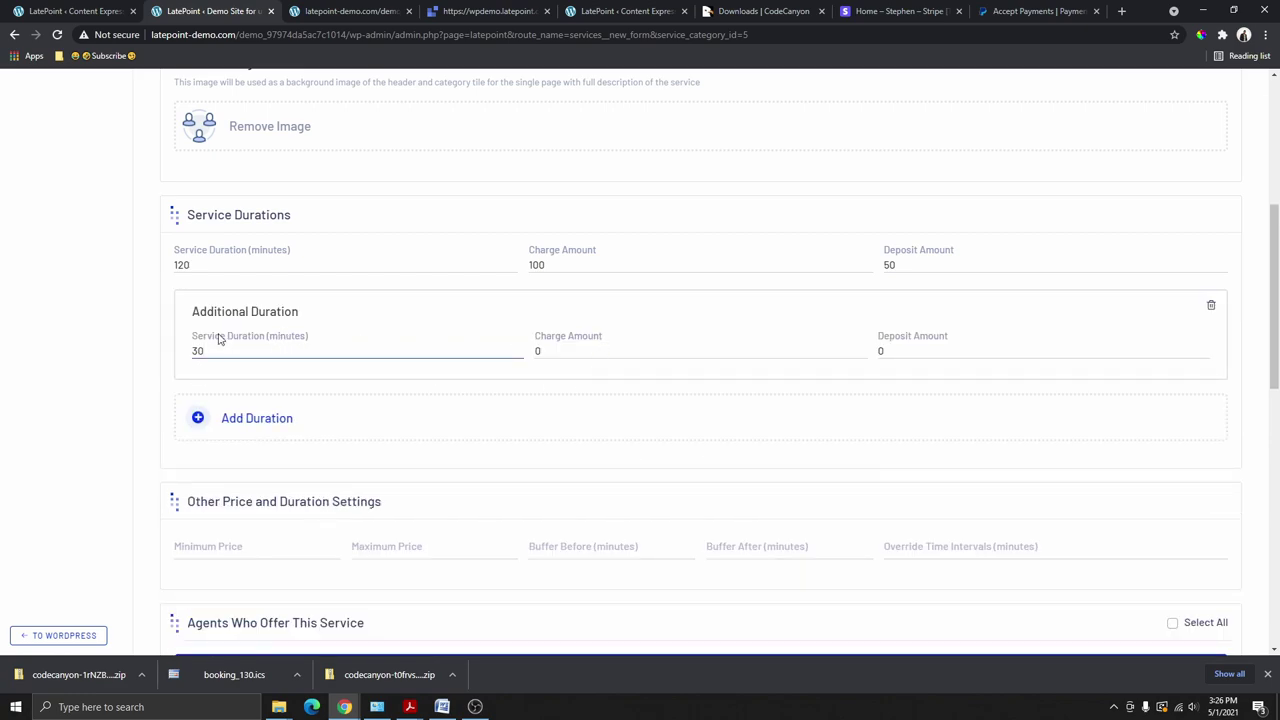
left_click_drag(208, 351, 193, 360)
key("Tab")
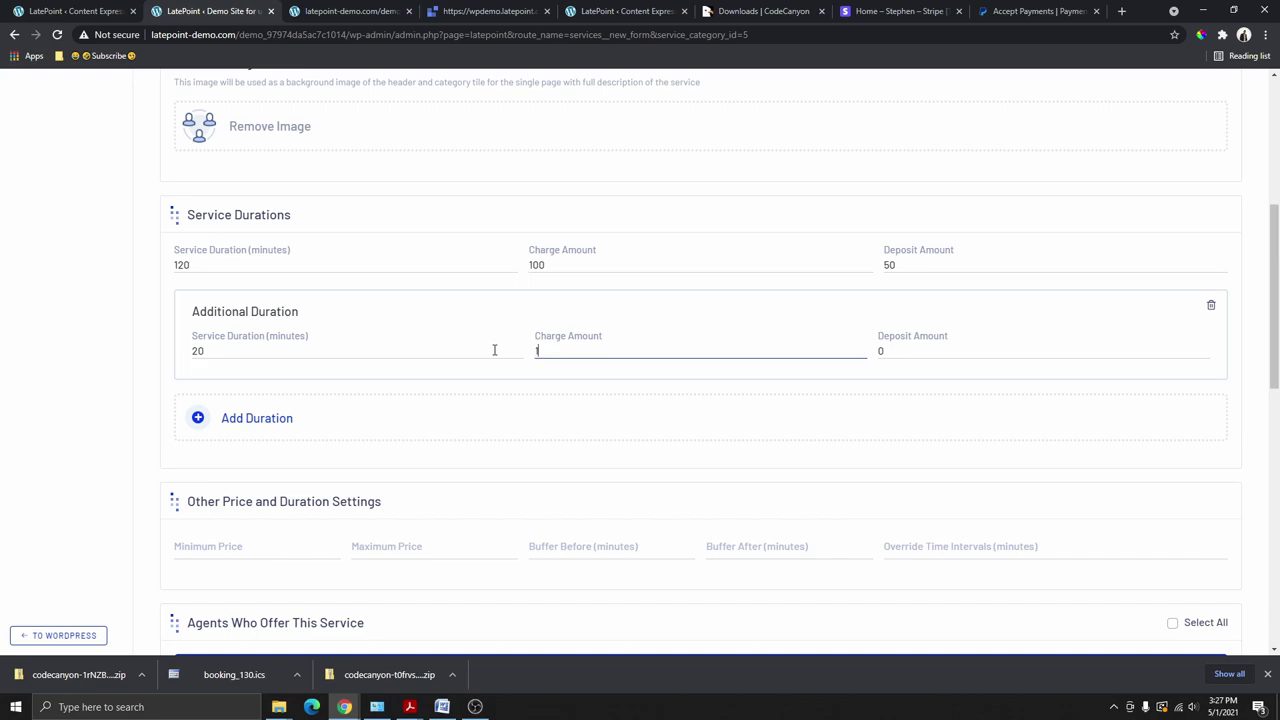
key("Tab")
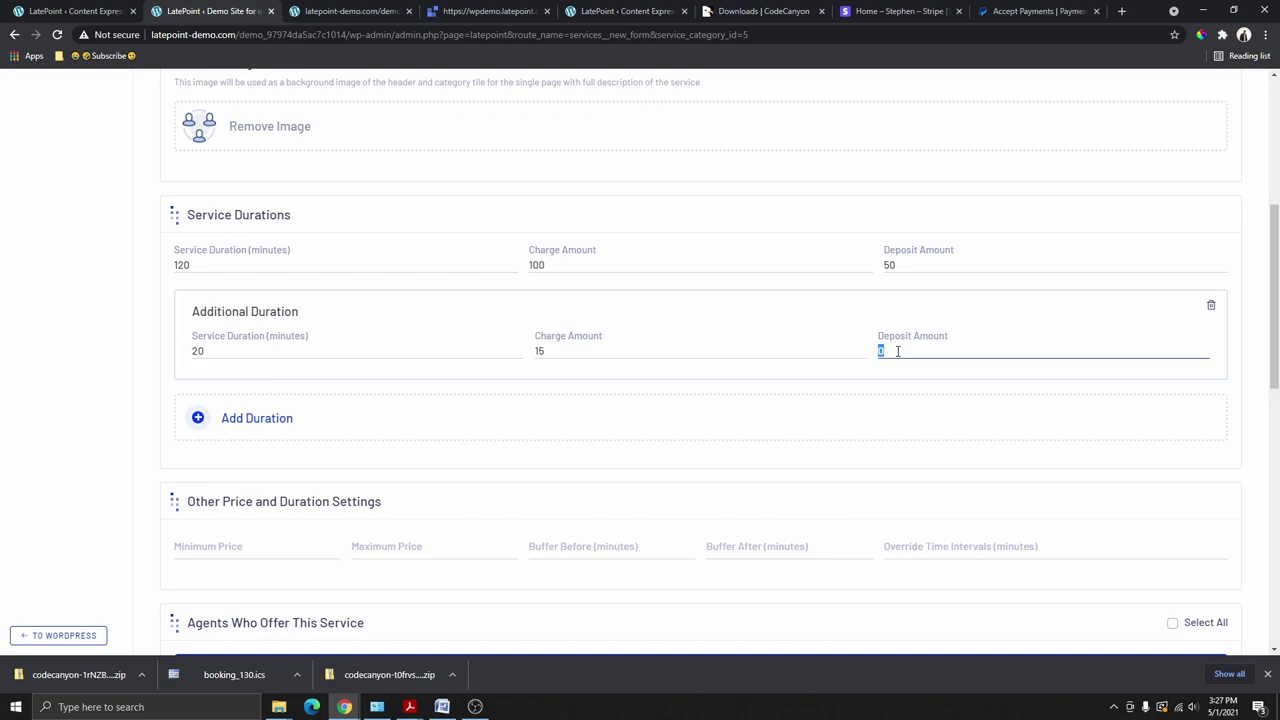
key("Tab")
Step: Assign only the second listed agent to the service and deselect all of the service extras
scroll(763, 417, "down", 4)
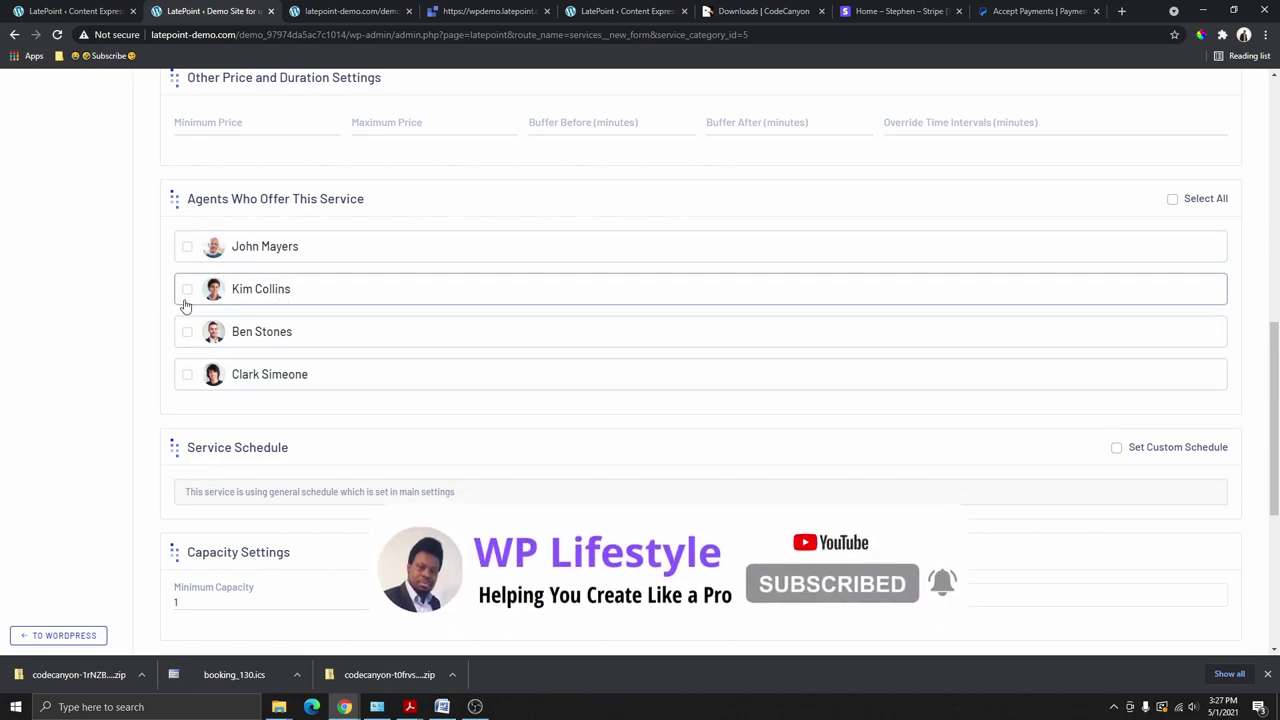
left_click(185, 290)
scroll(280, 400, "down", 4)
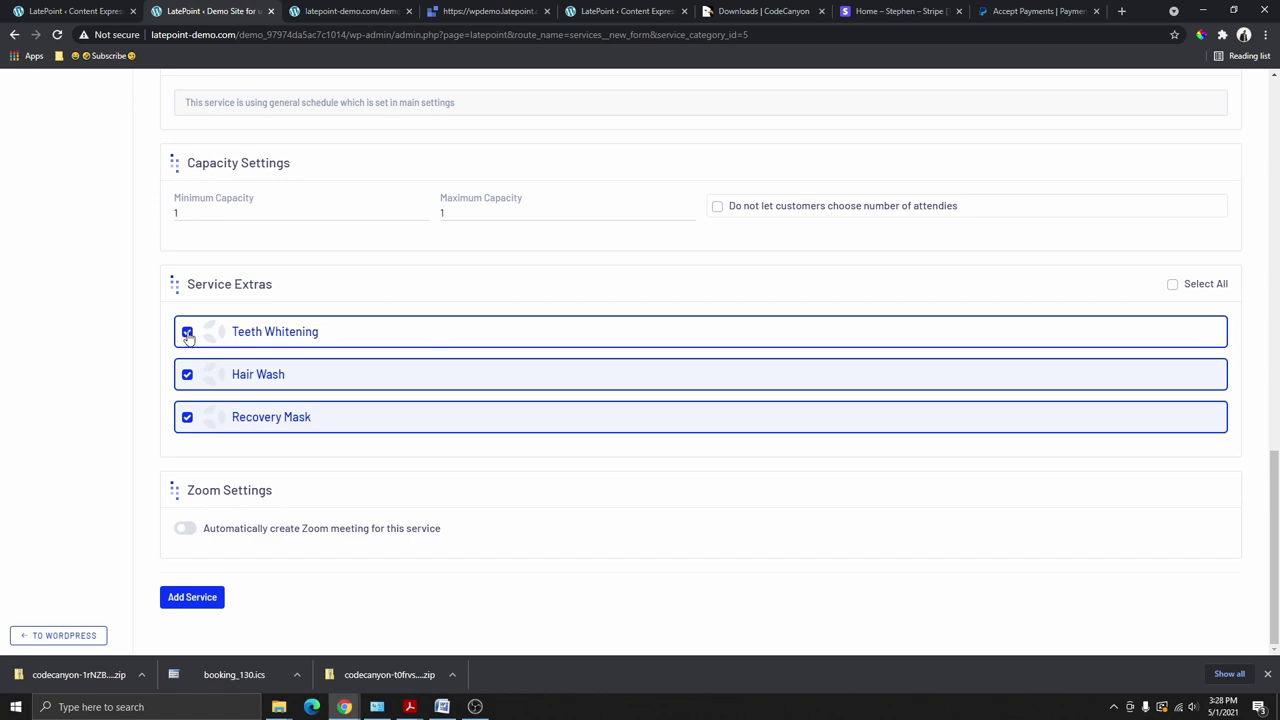
left_click(1174, 285)
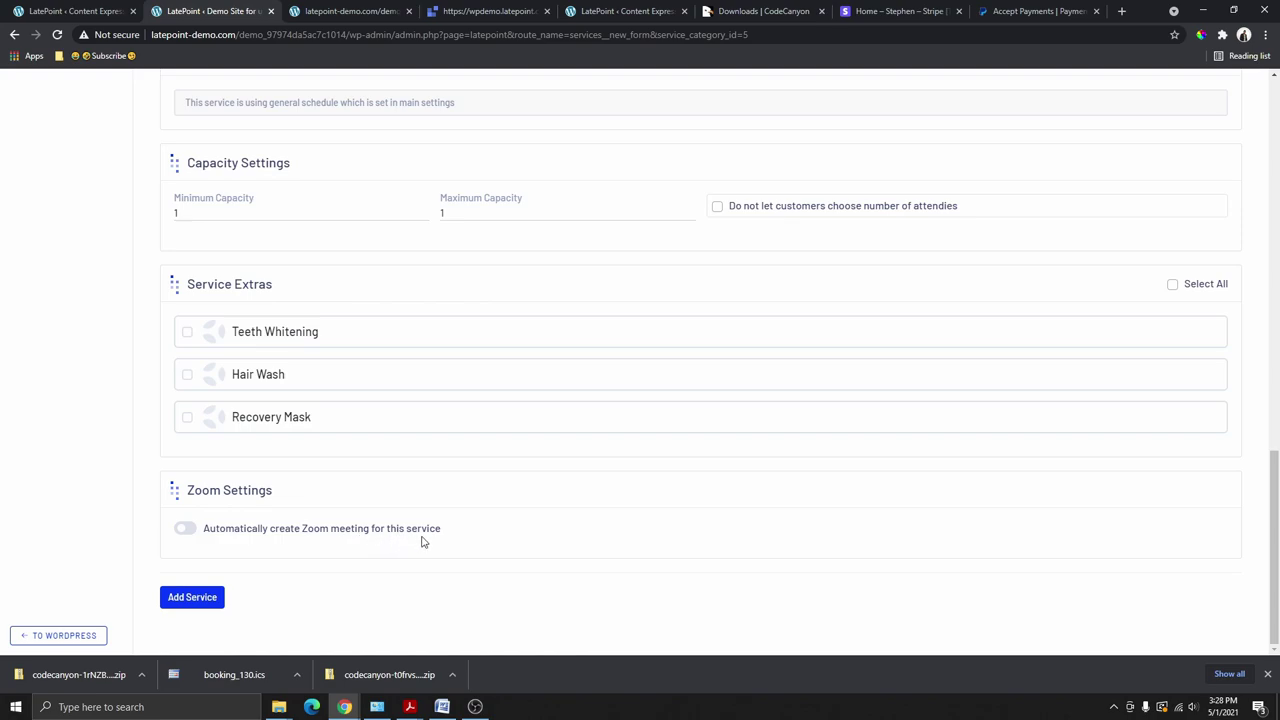
Step: Add the service with automatic Zoom meeting creation left off, and check its entry in the WordPress category
left_click(184, 528)
left_click(184, 528)
left_click(194, 604)
scroll(462, 313, "down", 3)
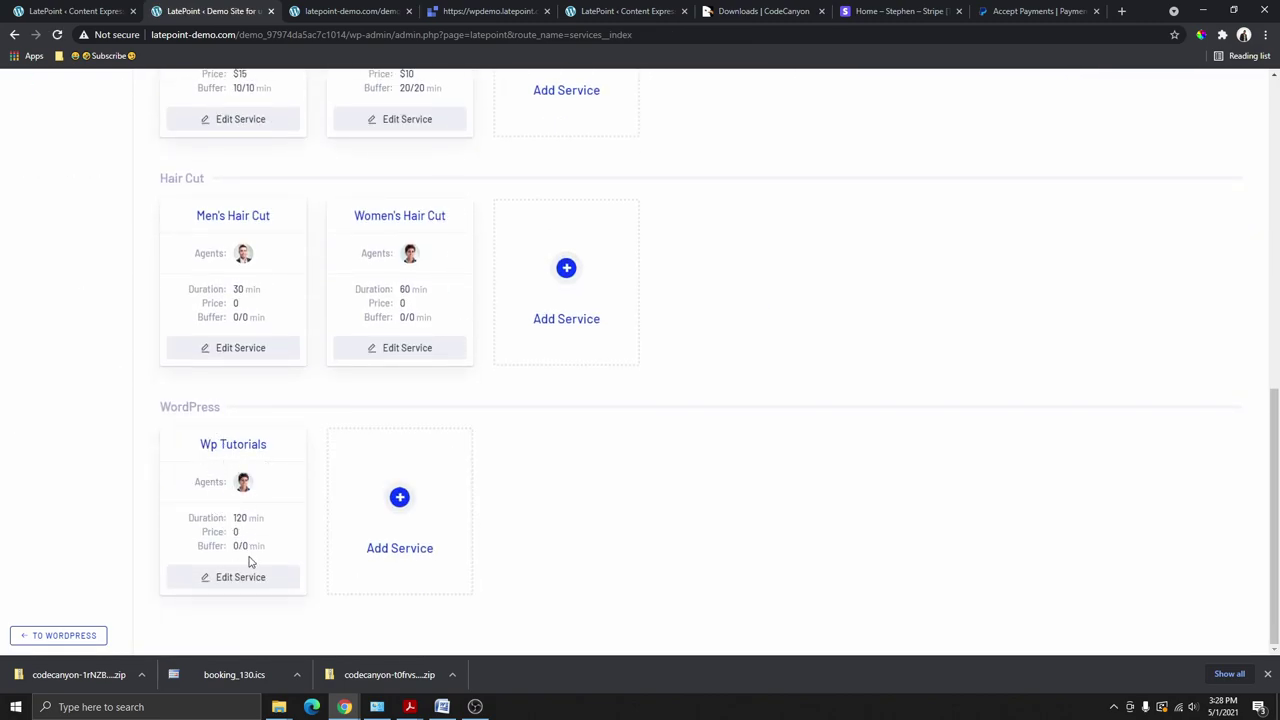
left_click_drag(157, 413, 224, 412)
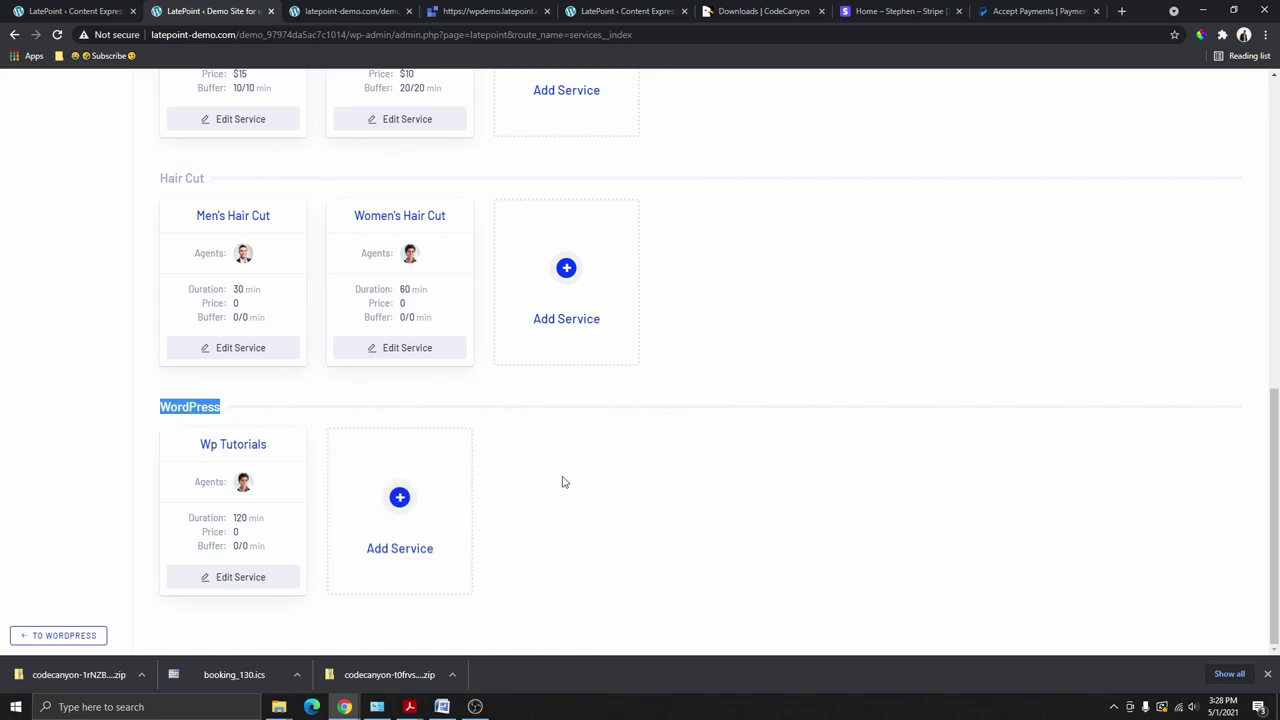
scroll(580, 450, "up", 10)
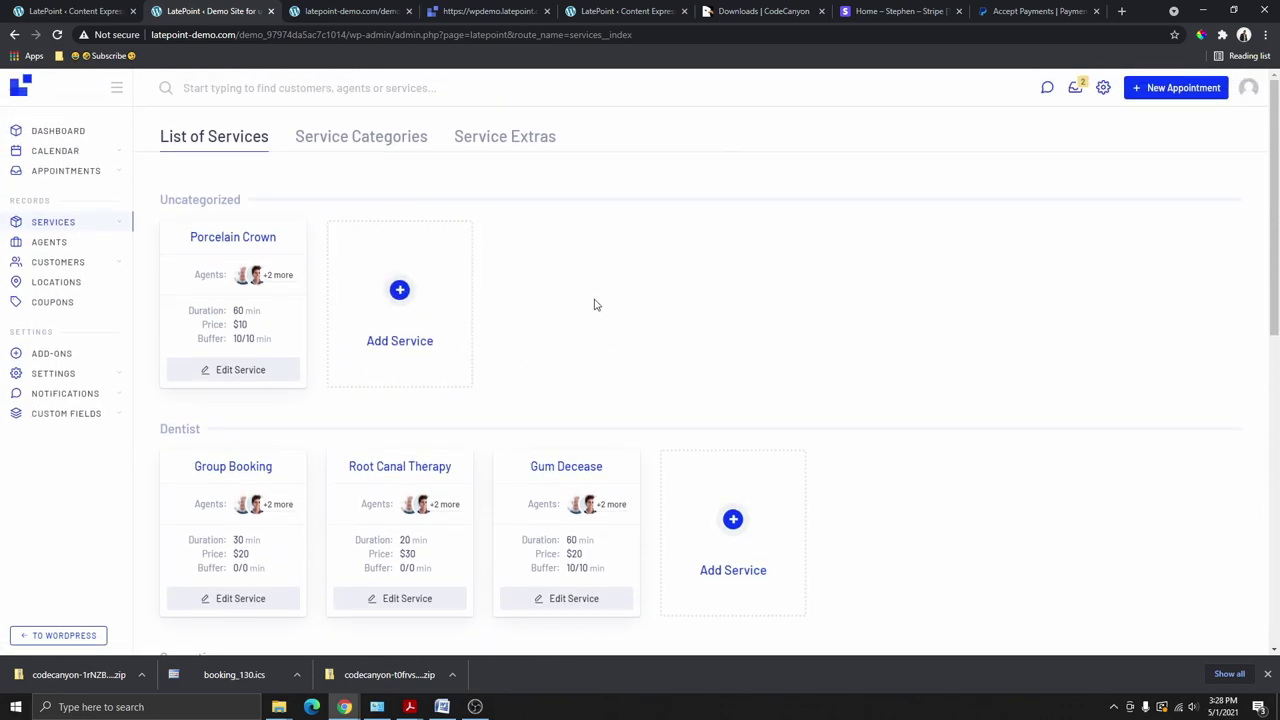
Step: Open the general settings and set the default appointment status to Pending Approval
mouse_move(45, 375)
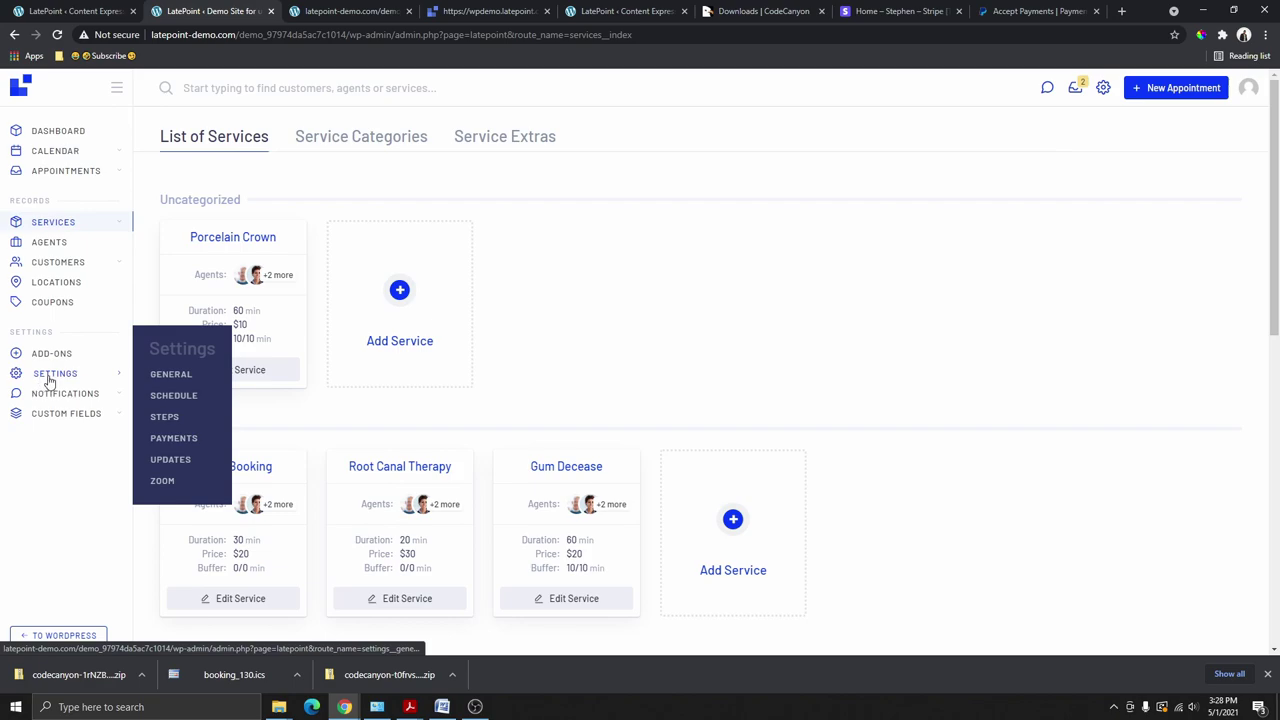
left_click(50, 376)
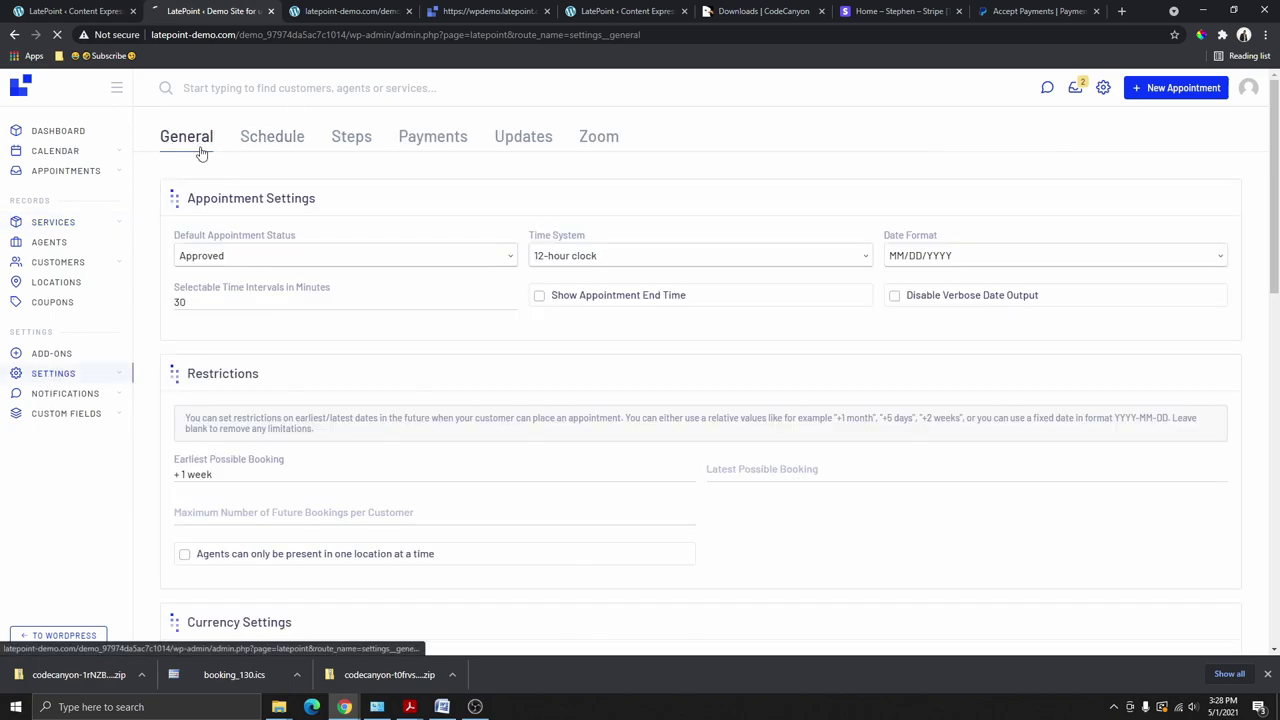
left_click(258, 258)
left_click(234, 302)
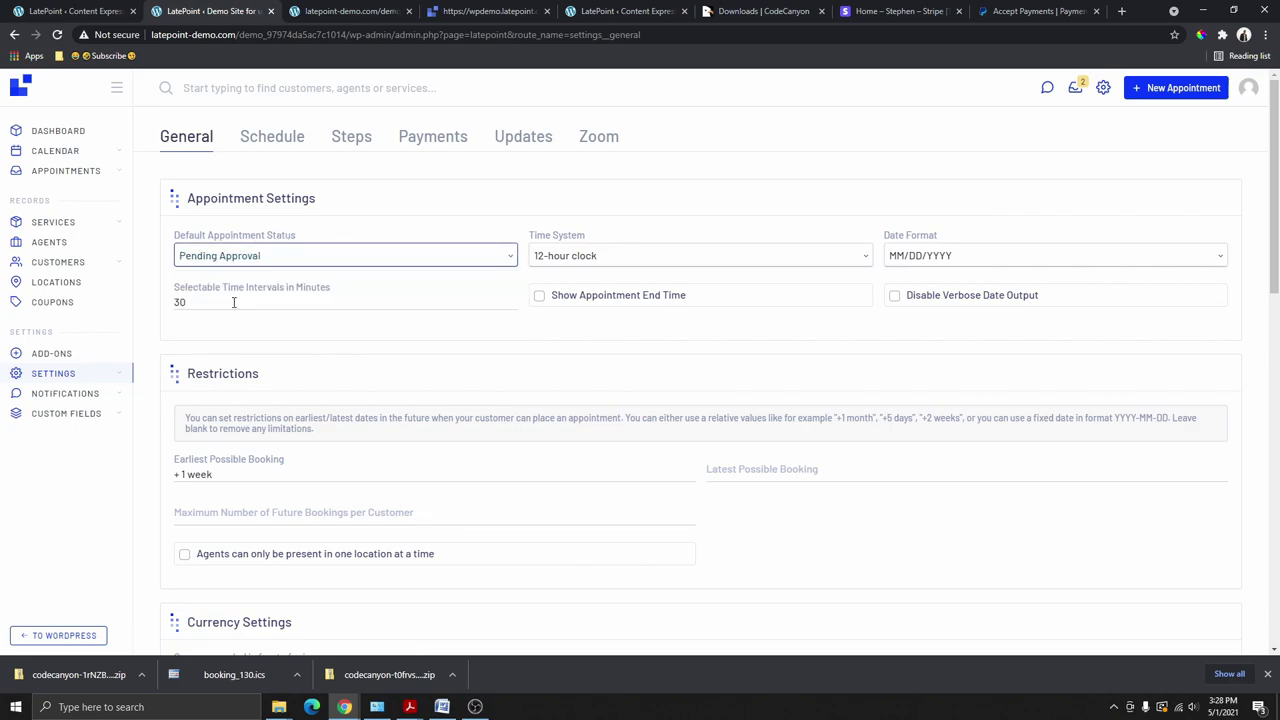
left_click(276, 265)
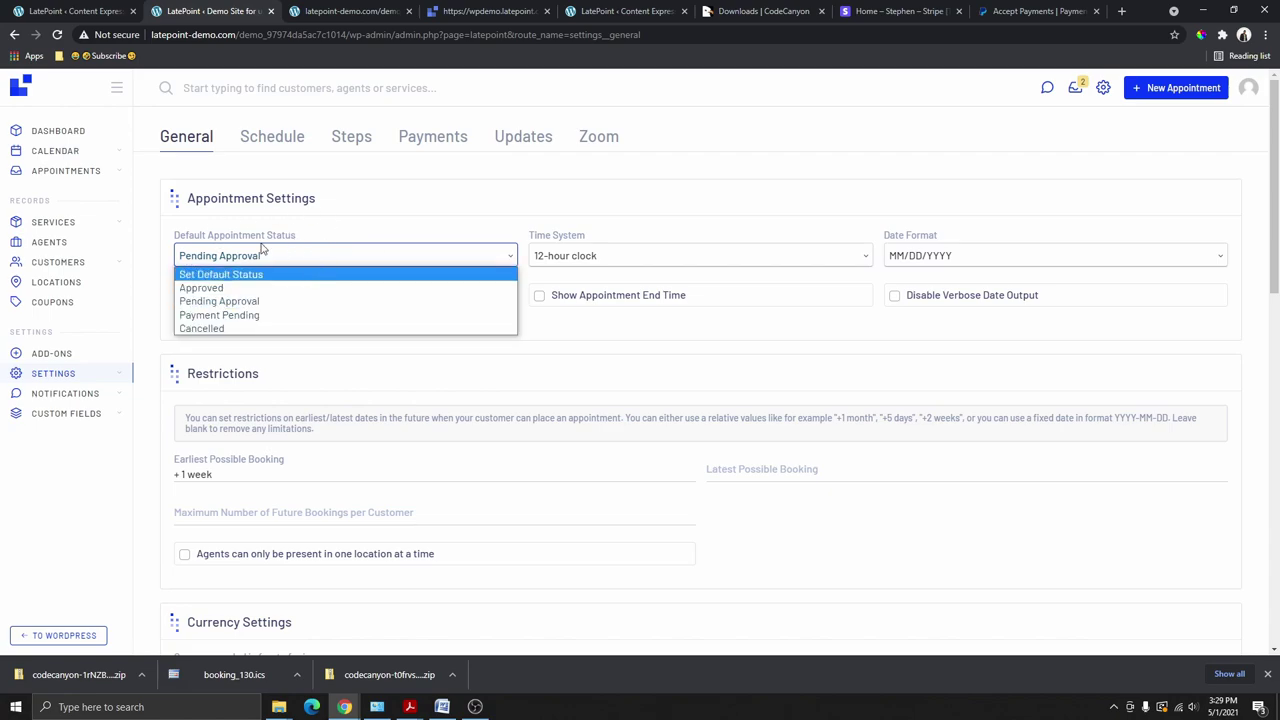
left_click(228, 287)
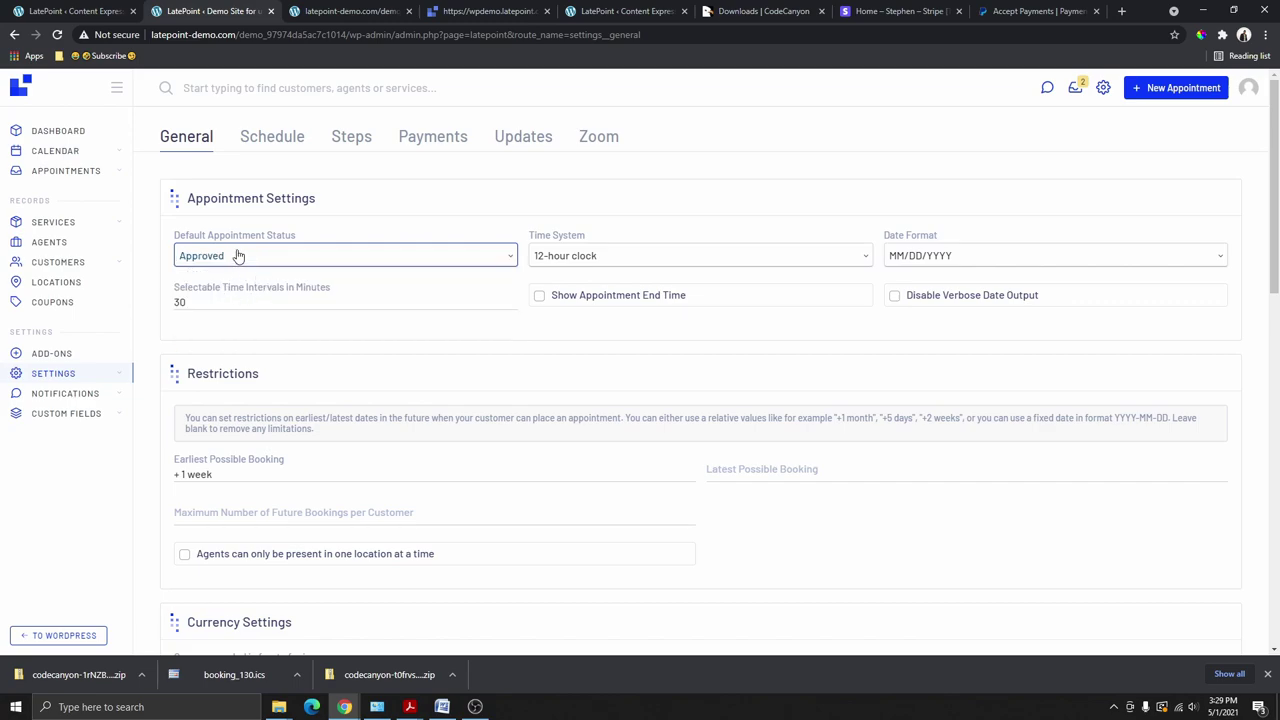
left_click(250, 258)
left_click(249, 302)
Step: Keep the time system on the 12-hour clock and set the date format to DD/MM/YYYY
left_click(585, 258)
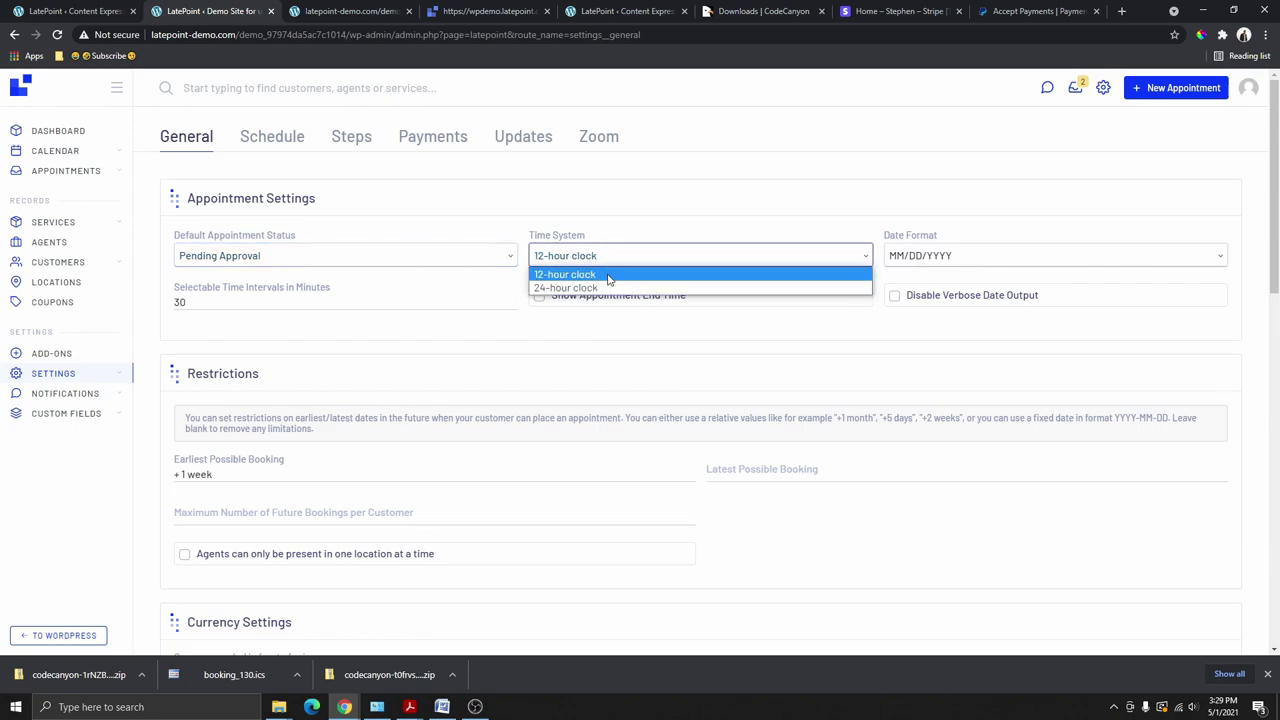
left_click(577, 278)
left_click(1055, 255)
left_click(960, 300)
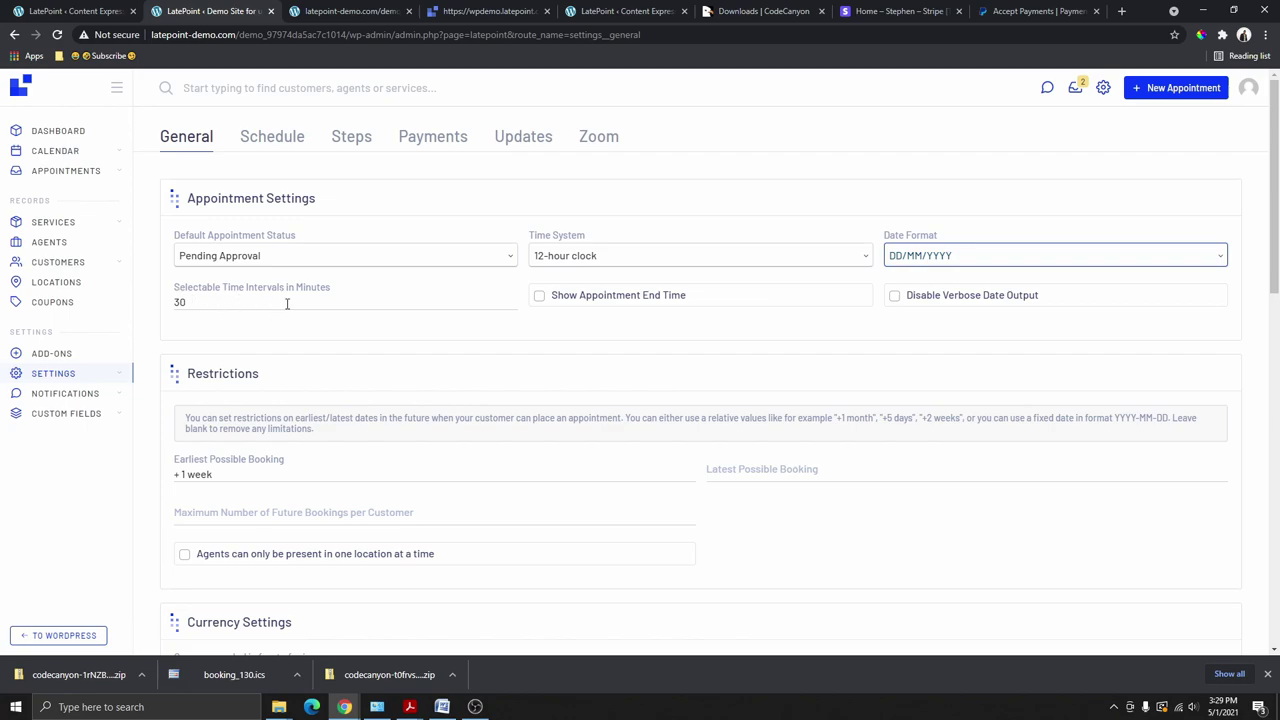
Step: Set the selectable time intervals to 60 minutes and enable showing the appointment end time
double_click(179, 303)
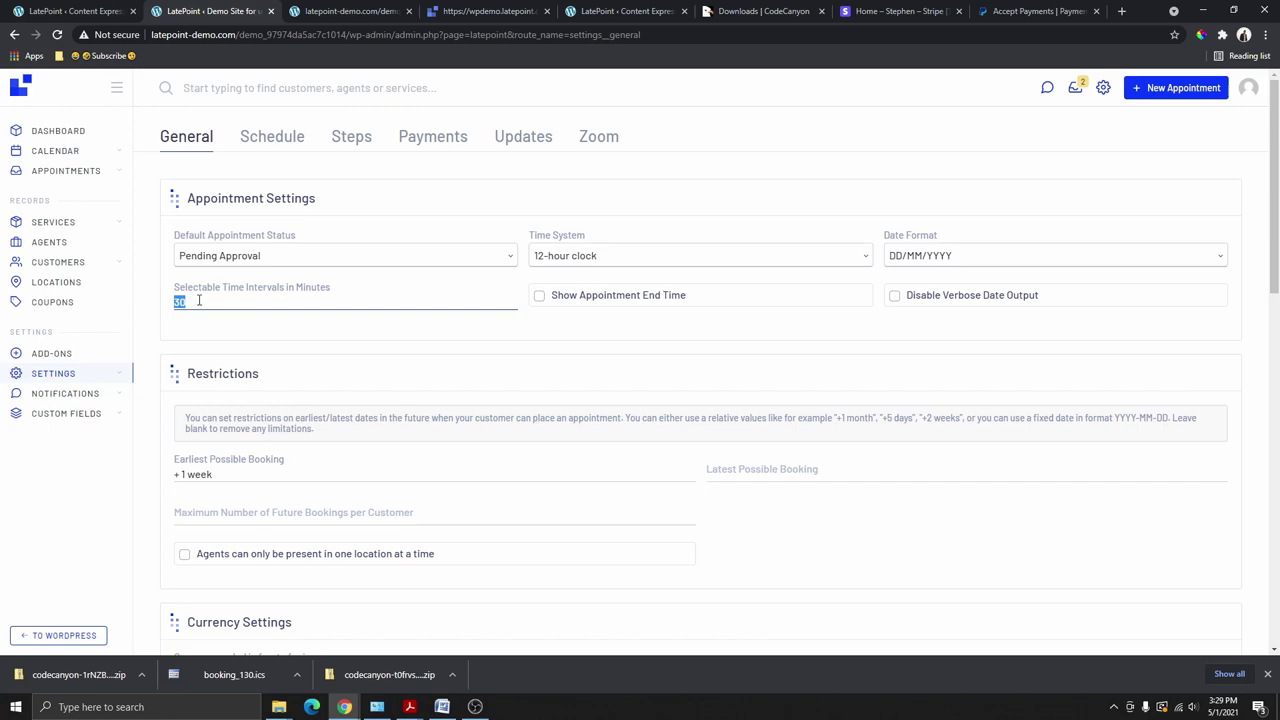
double_click(180, 302)
left_click(540, 298)
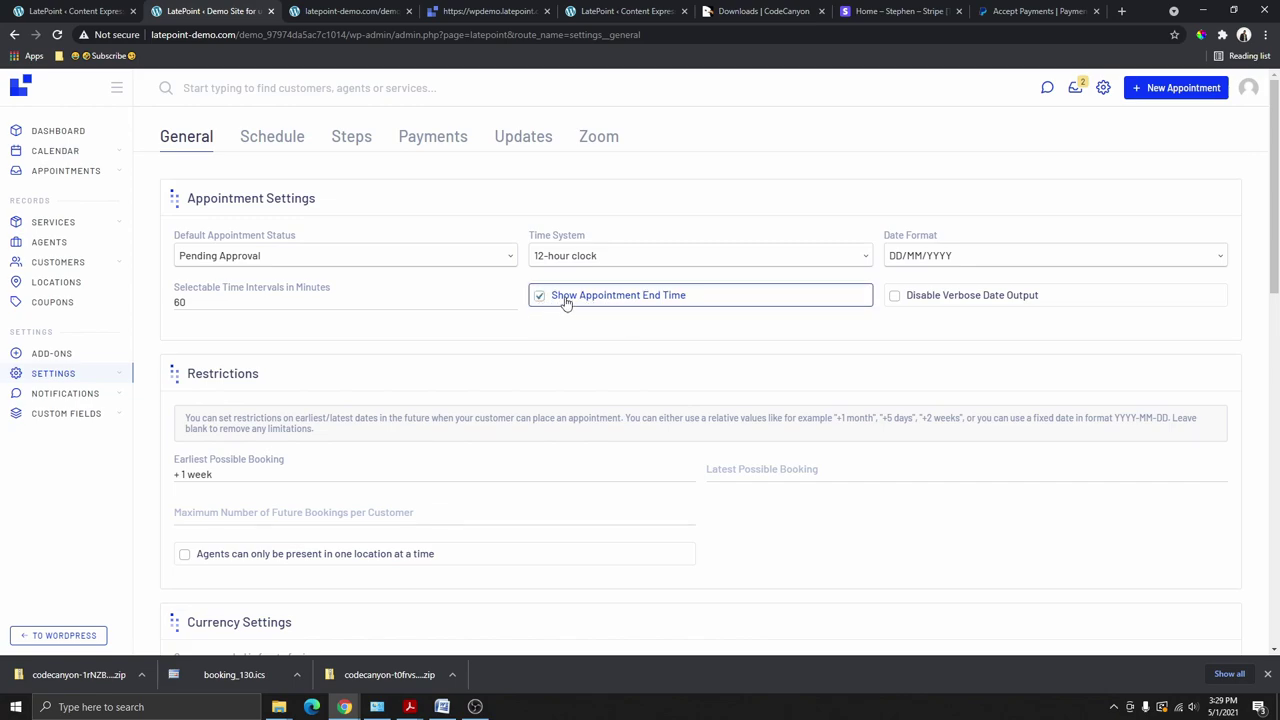
Step: Clear the earliest possible booking restriction and allow agents to be present in only one location at a time
scroll(700, 345, "down", 1)
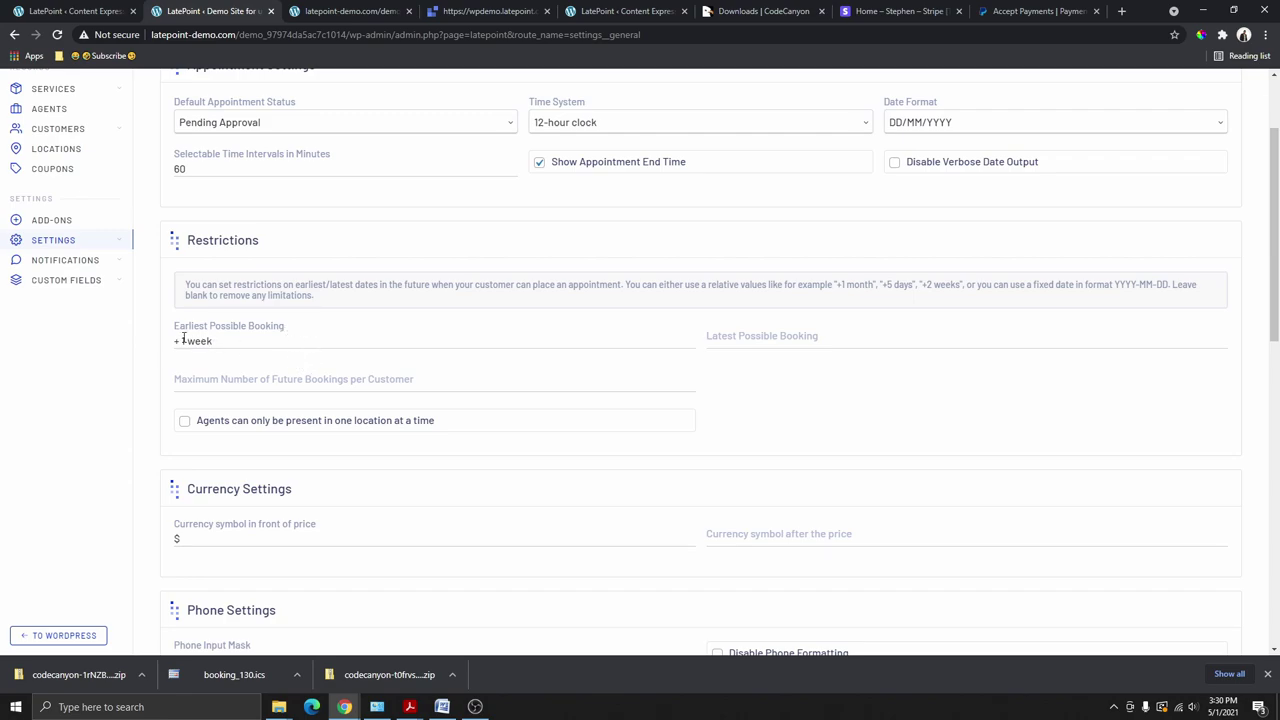
left_click(220, 343)
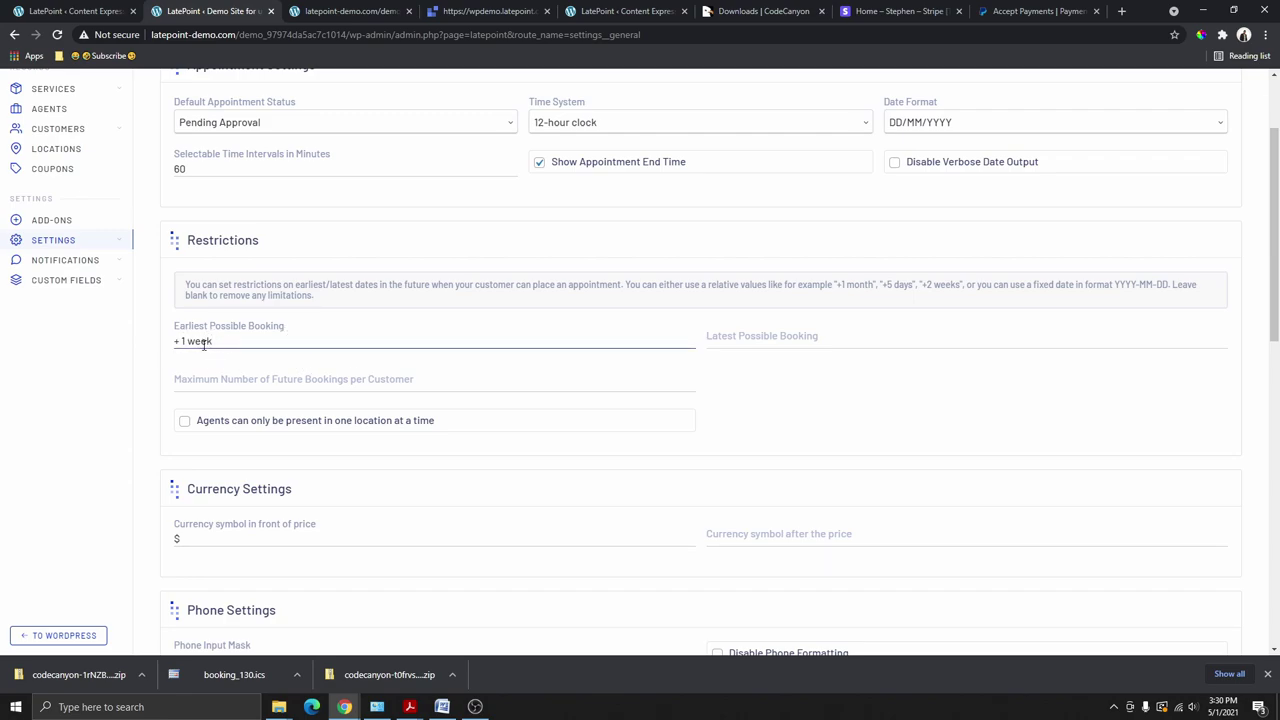
left_click_drag(220, 341, 164, 355)
key("BackSpace")
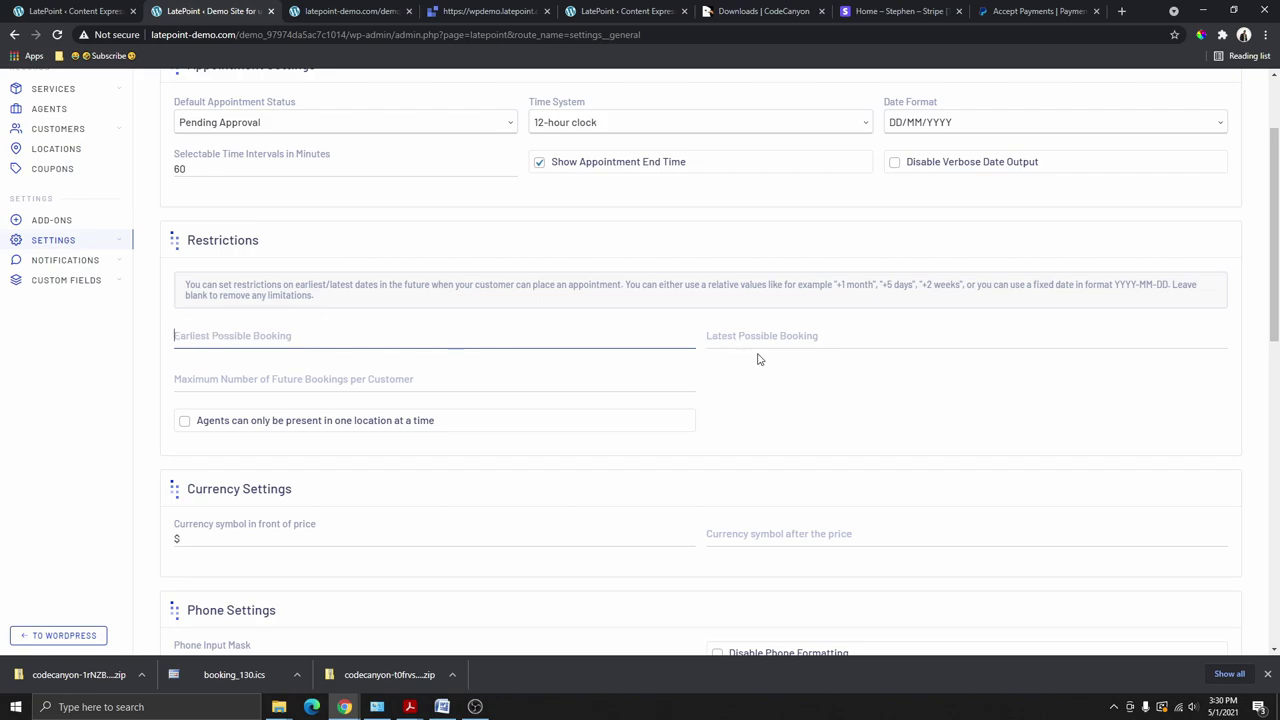
left_click(815, 336)
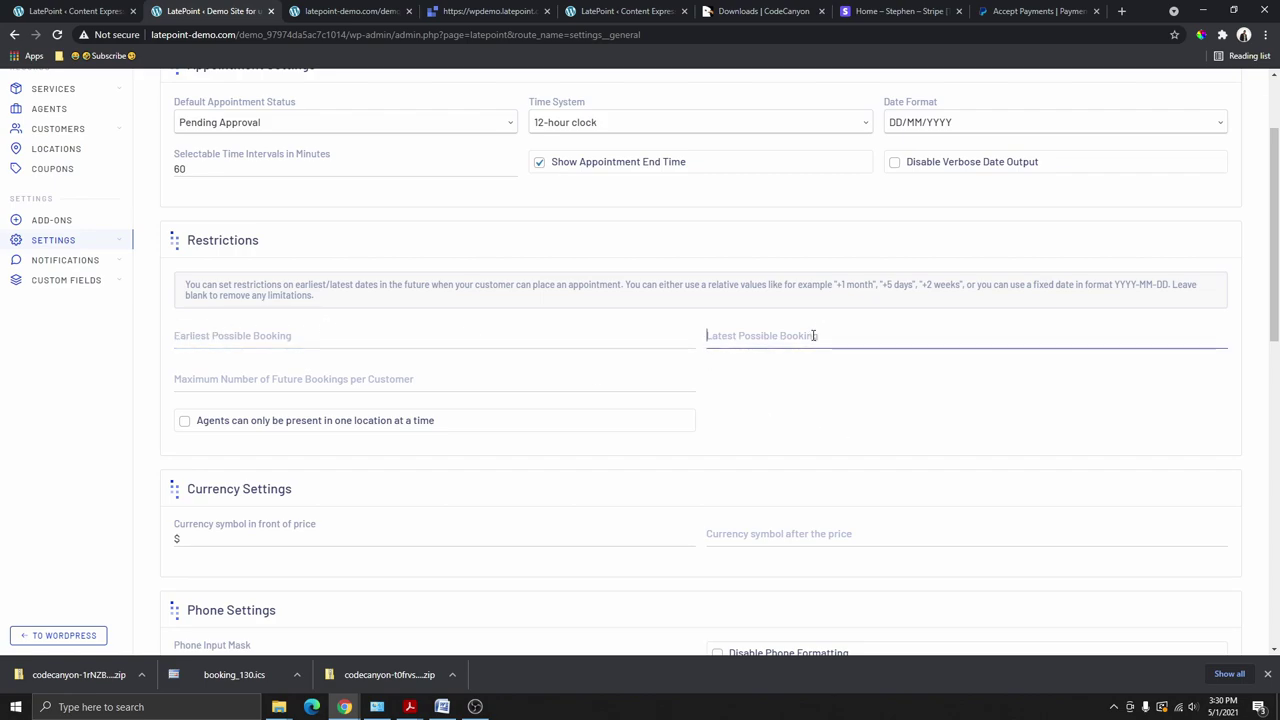
scroll(797, 357, "down", 2)
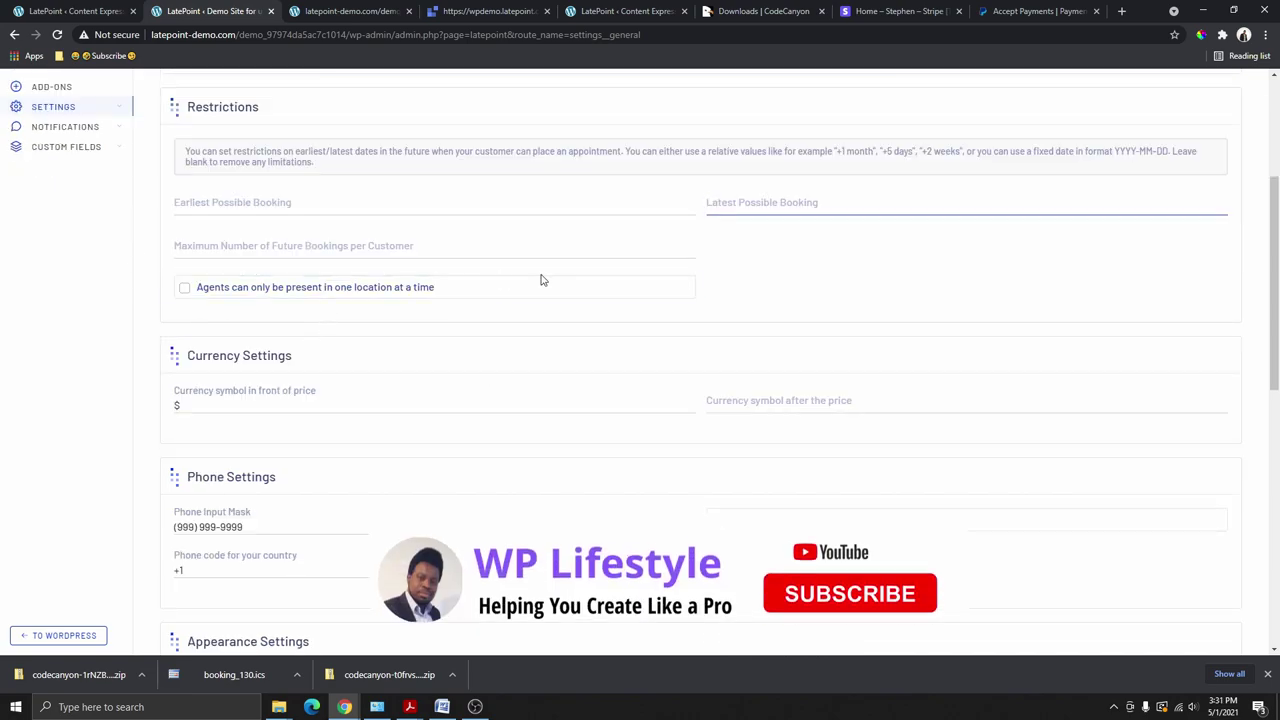
left_click(184, 290)
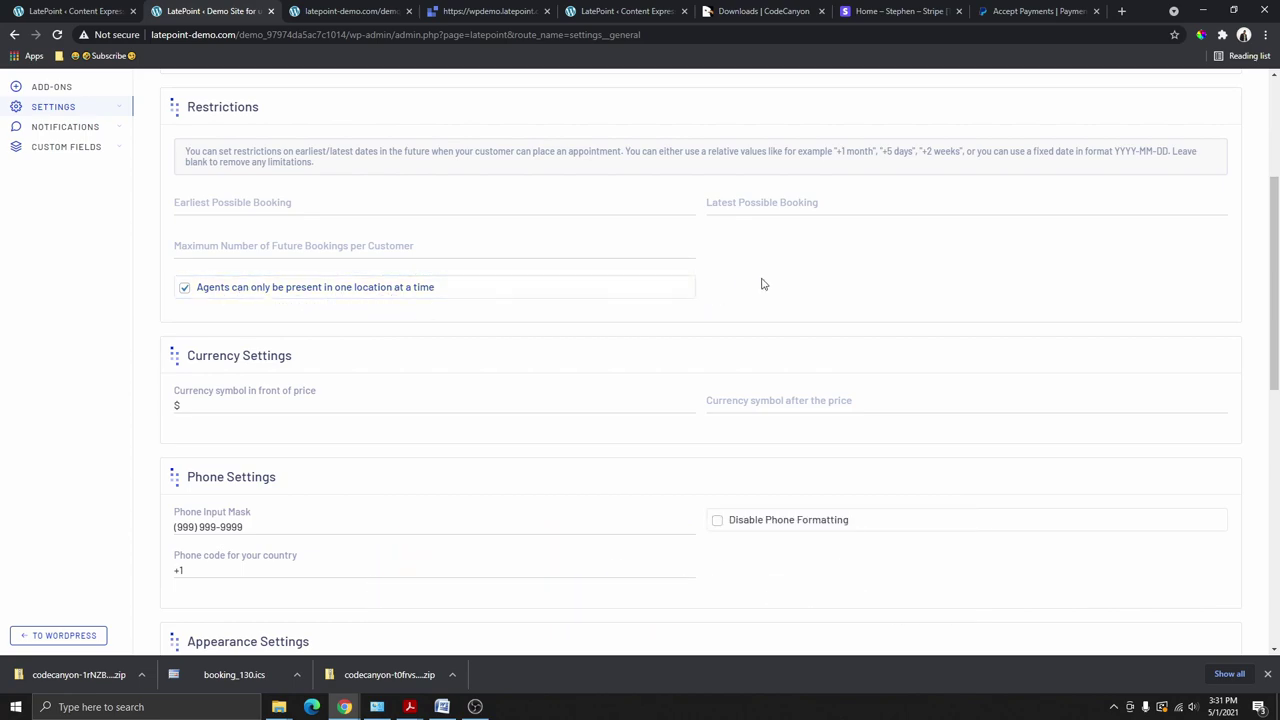
Step: Examine the currency symbol fields and the phone input mask, phone formatting and country phone code settings
scroll(320, 220, "down", 3)
left_click(188, 205)
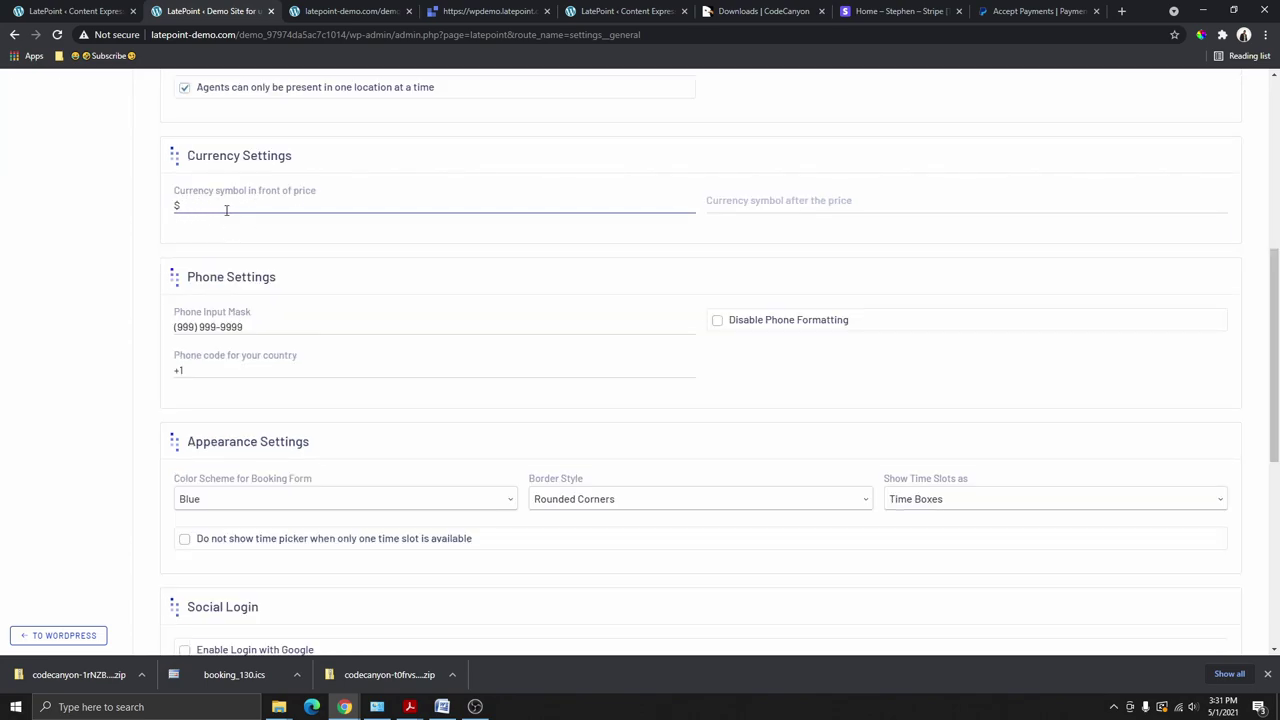
scroll(277, 411, "up", 2)
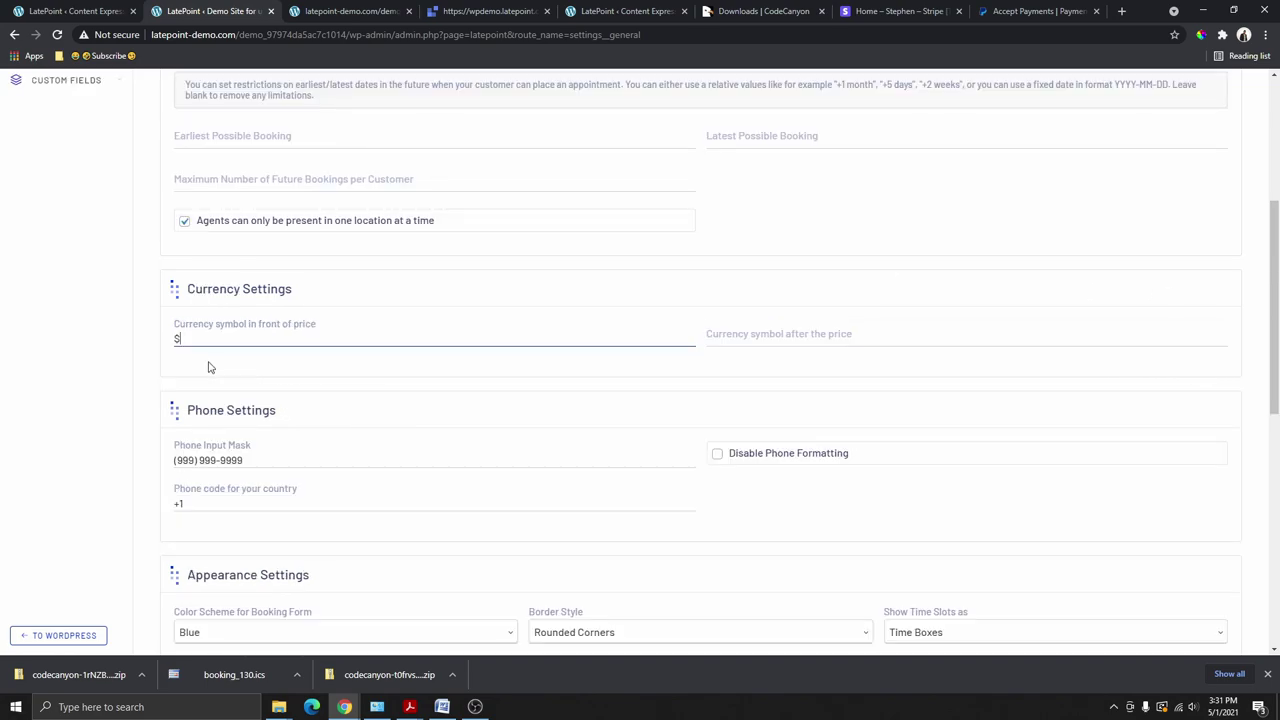
left_click_drag(188, 344, 165, 357)
left_click(705, 335)
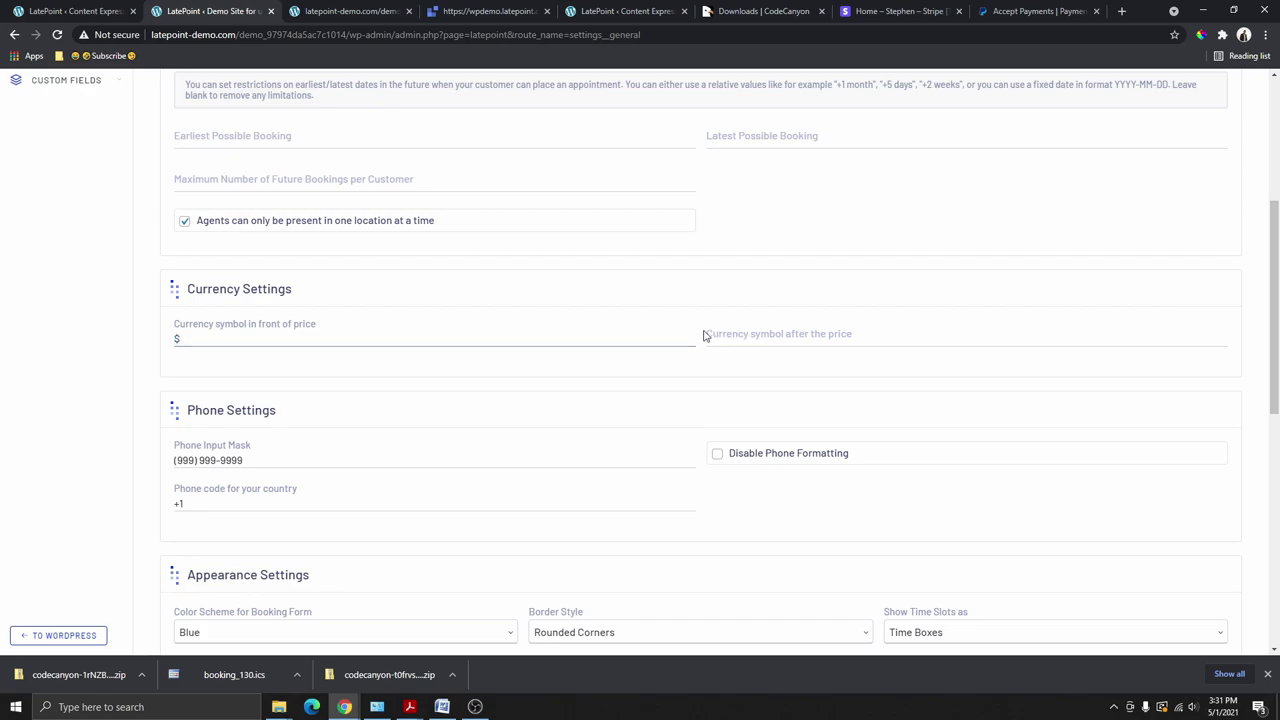
scroll(623, 323, "down", 3)
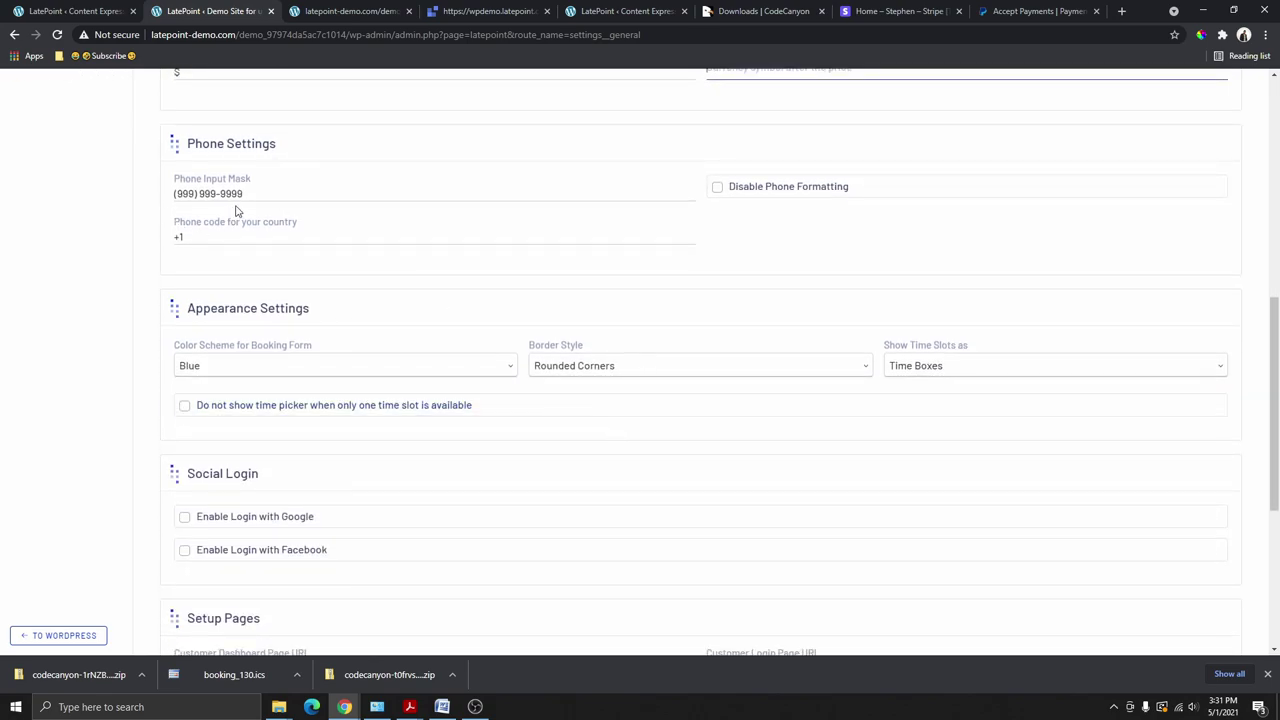
left_click_drag(254, 193, 181, 198)
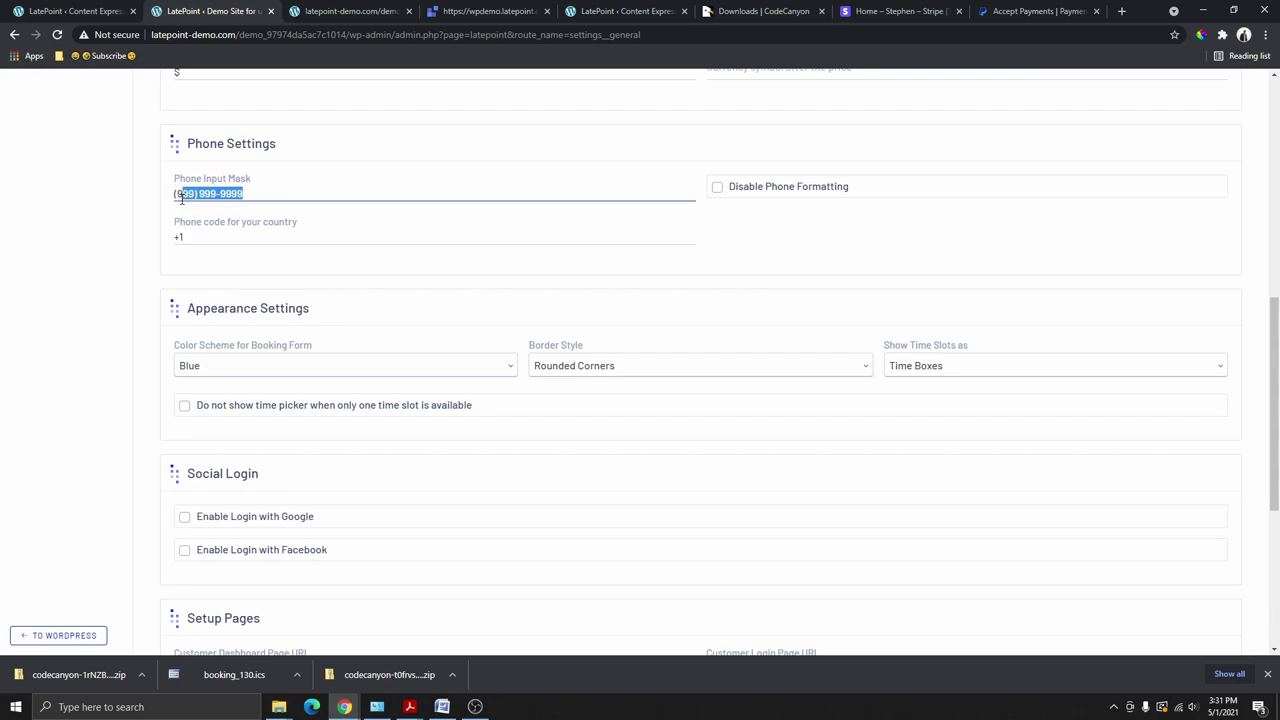
left_click(716, 192)
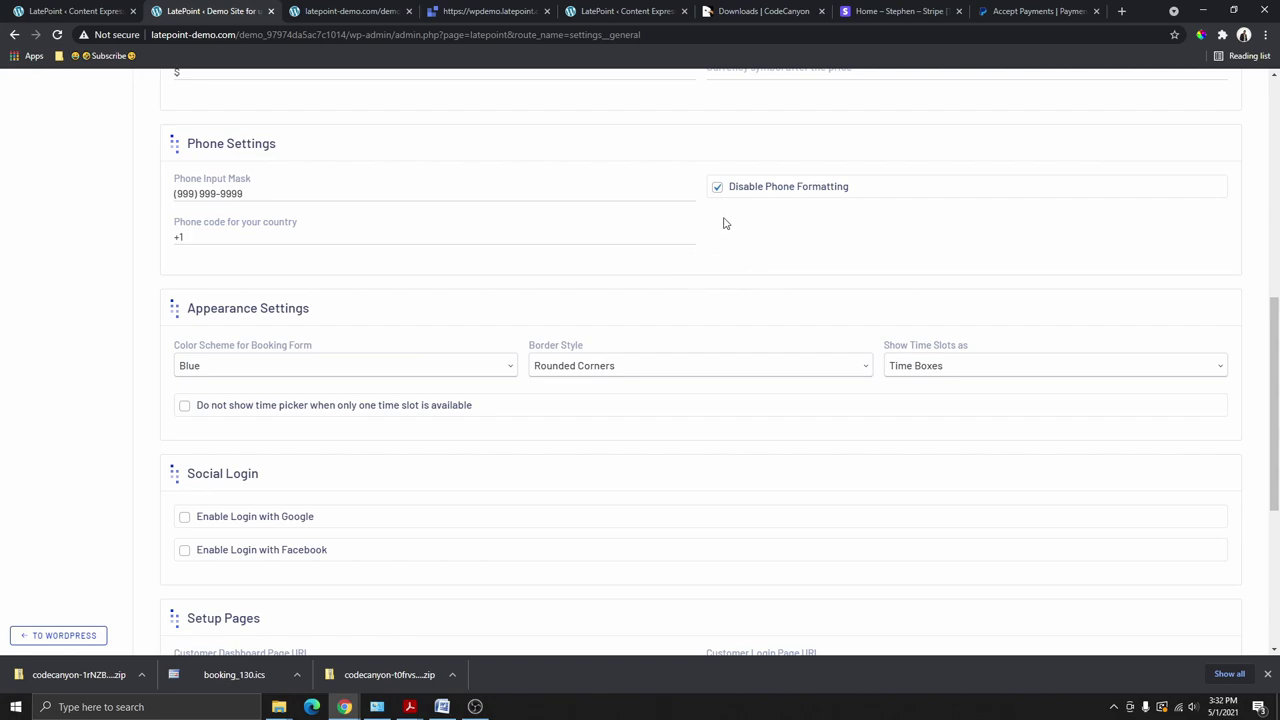
left_click(718, 190)
left_click(211, 238)
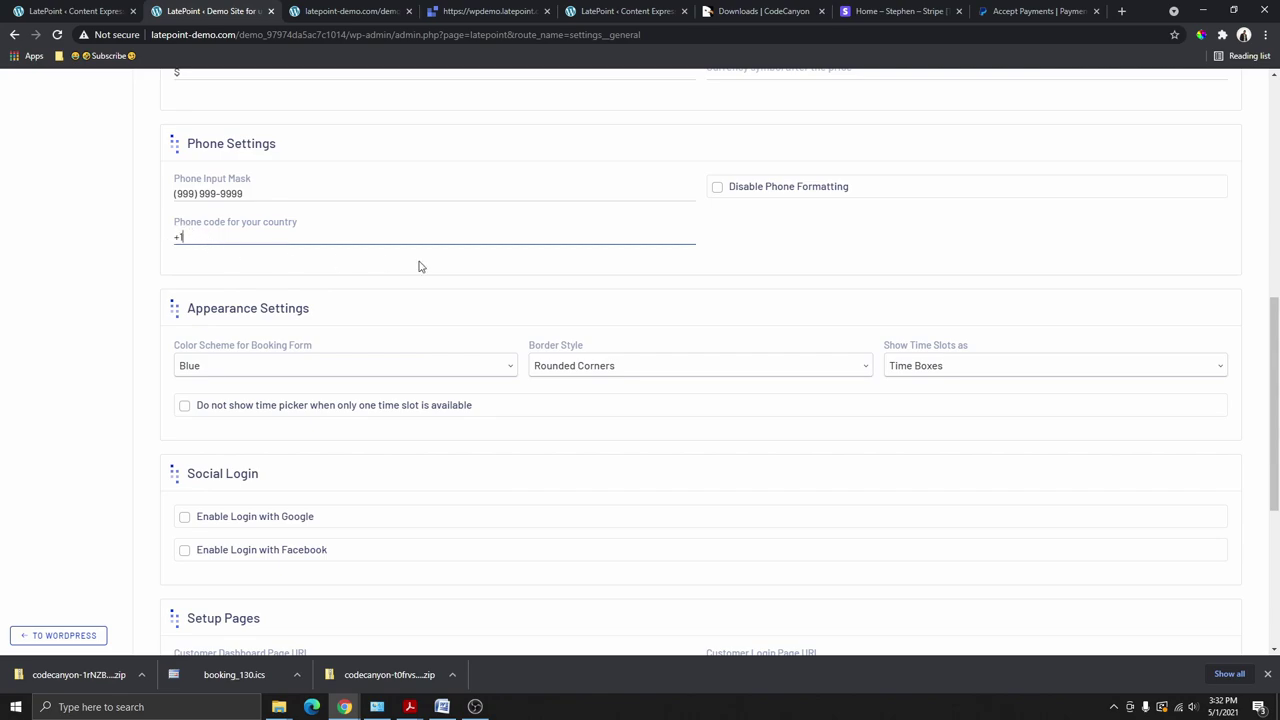
scroll(517, 266, "down", 1)
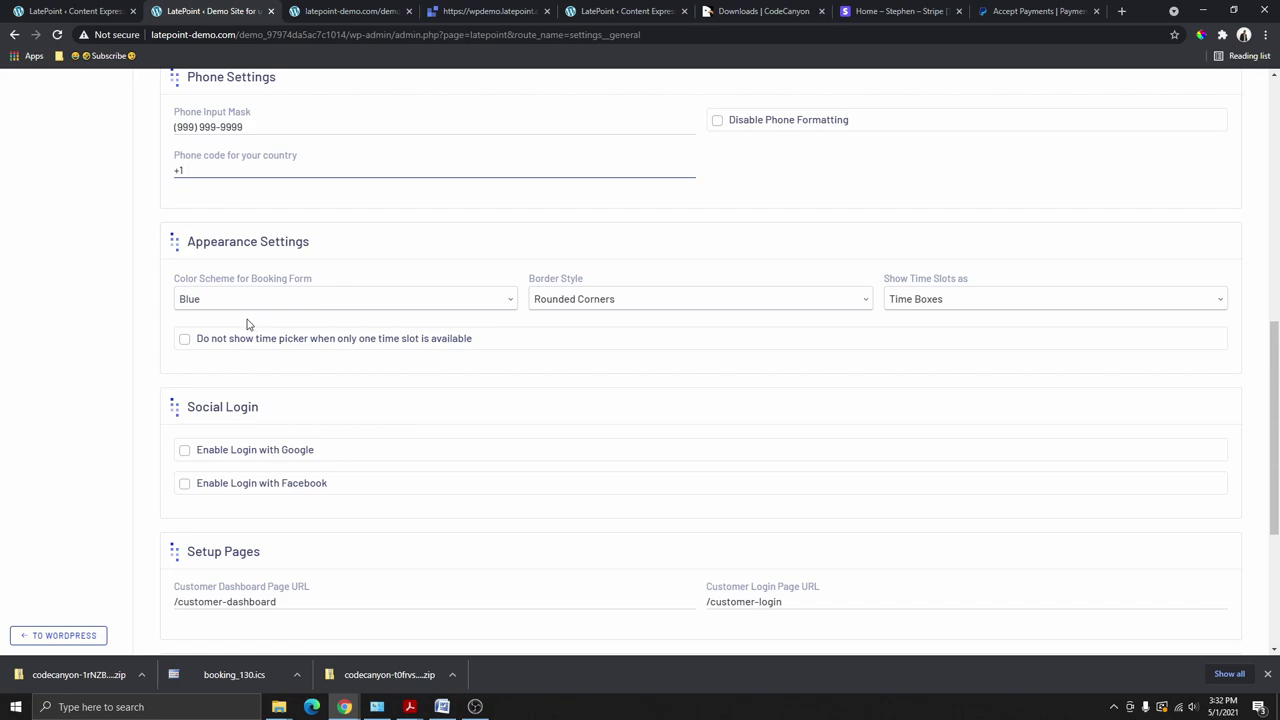
Step: Set the color scheme for the booking form to Green and save the general settings
left_click(355, 11)
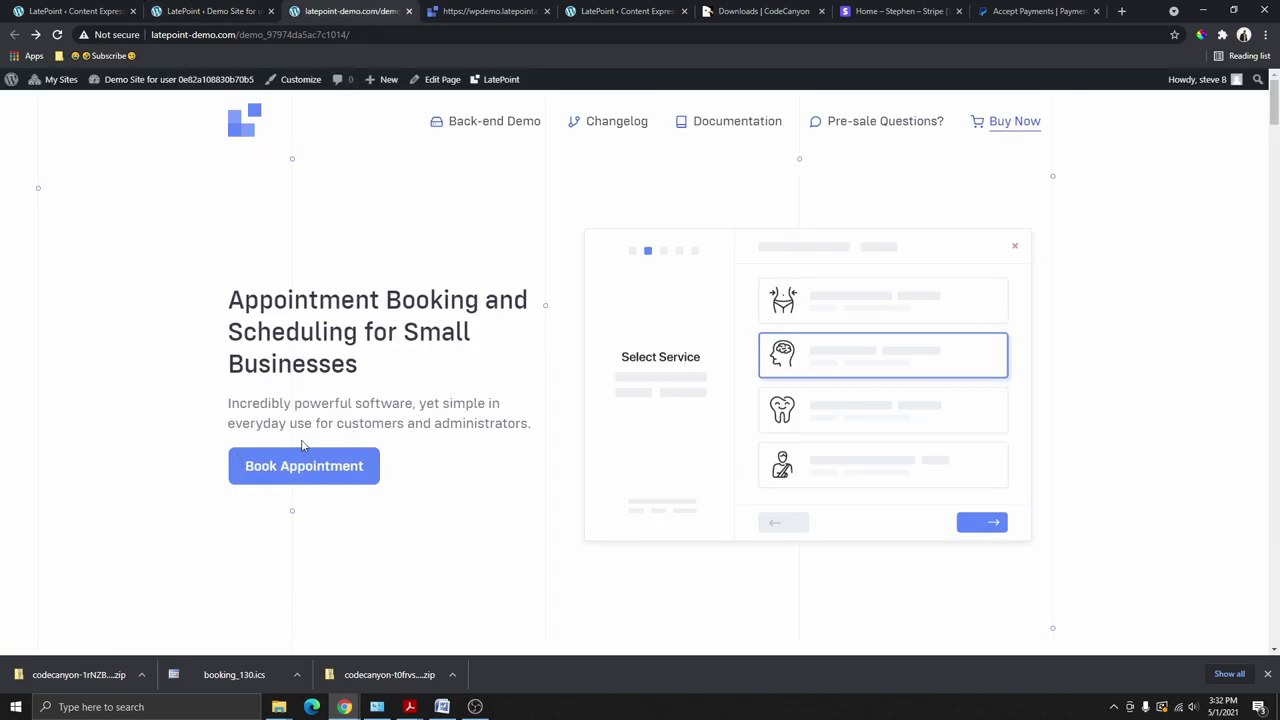
left_click(176, 11)
left_click(260, 300)
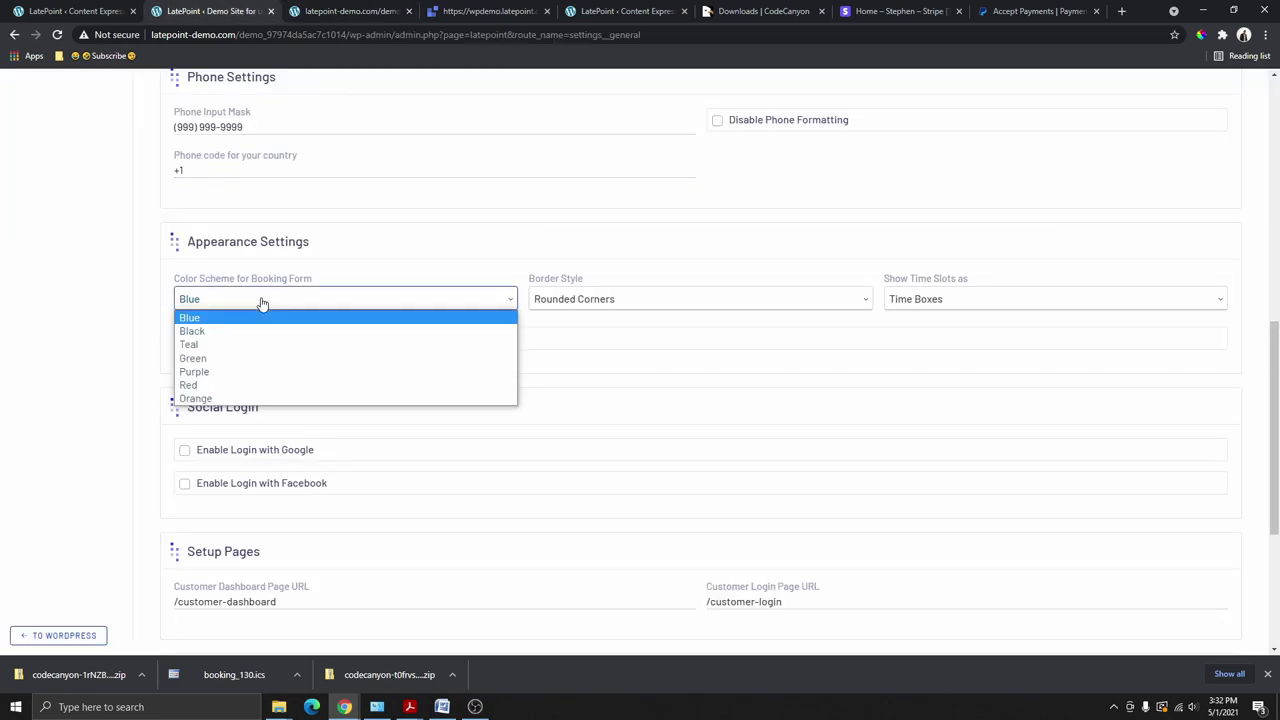
left_click(213, 359)
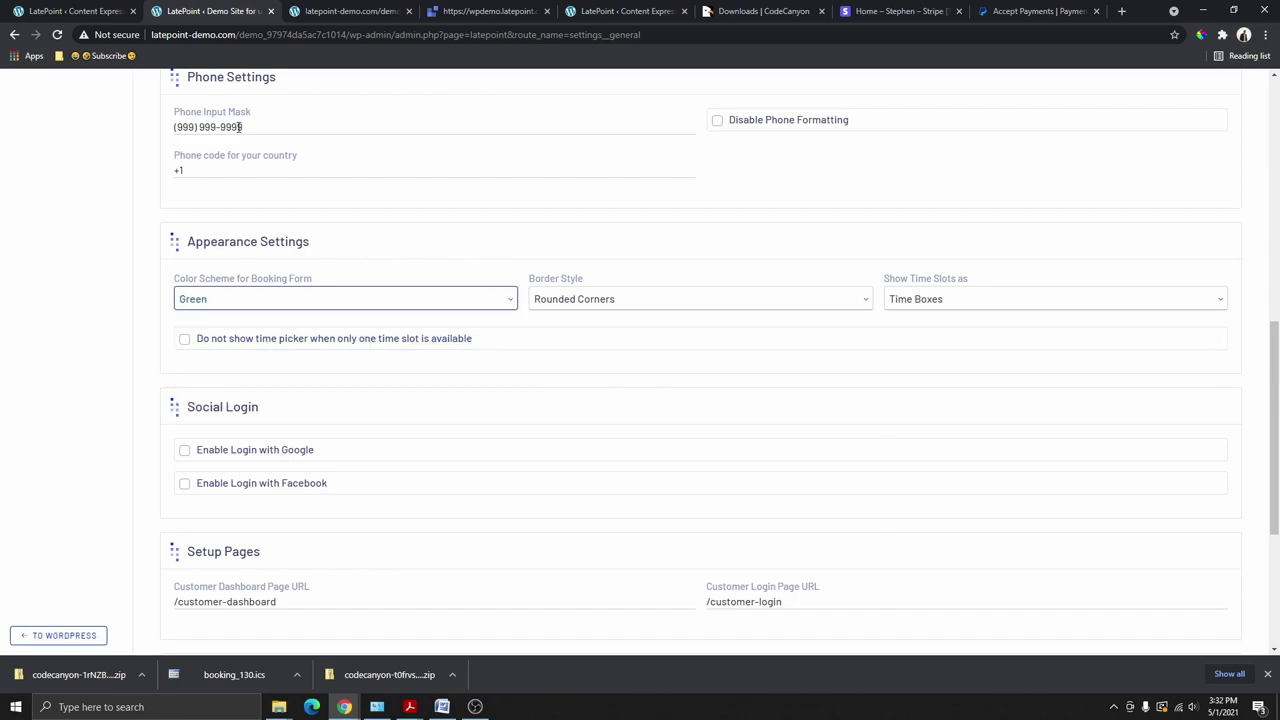
scroll(220, 450, "down", 3)
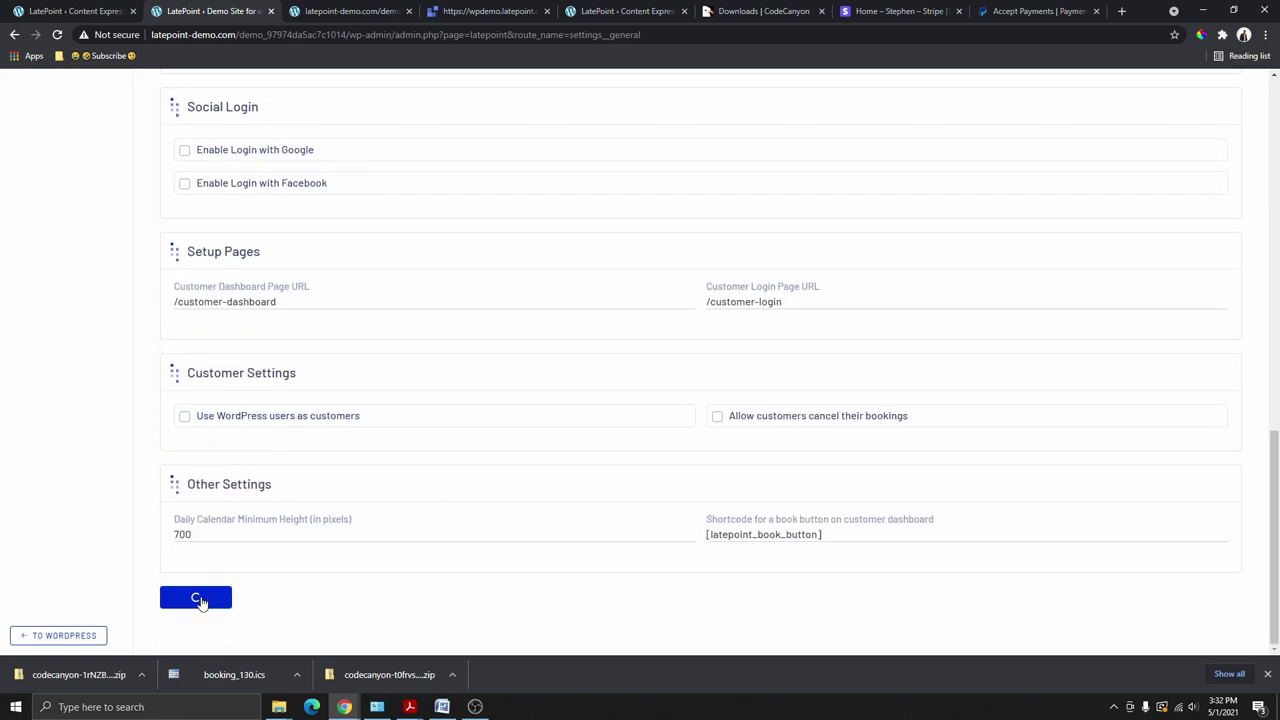
left_click(196, 597)
Step: Reload the demo site's front page and preview the booking form's colors by opening the Hair Cut services, and close the form
scroll(266, 546, "up", 3)
left_click(345, 11)
left_click(58, 35)
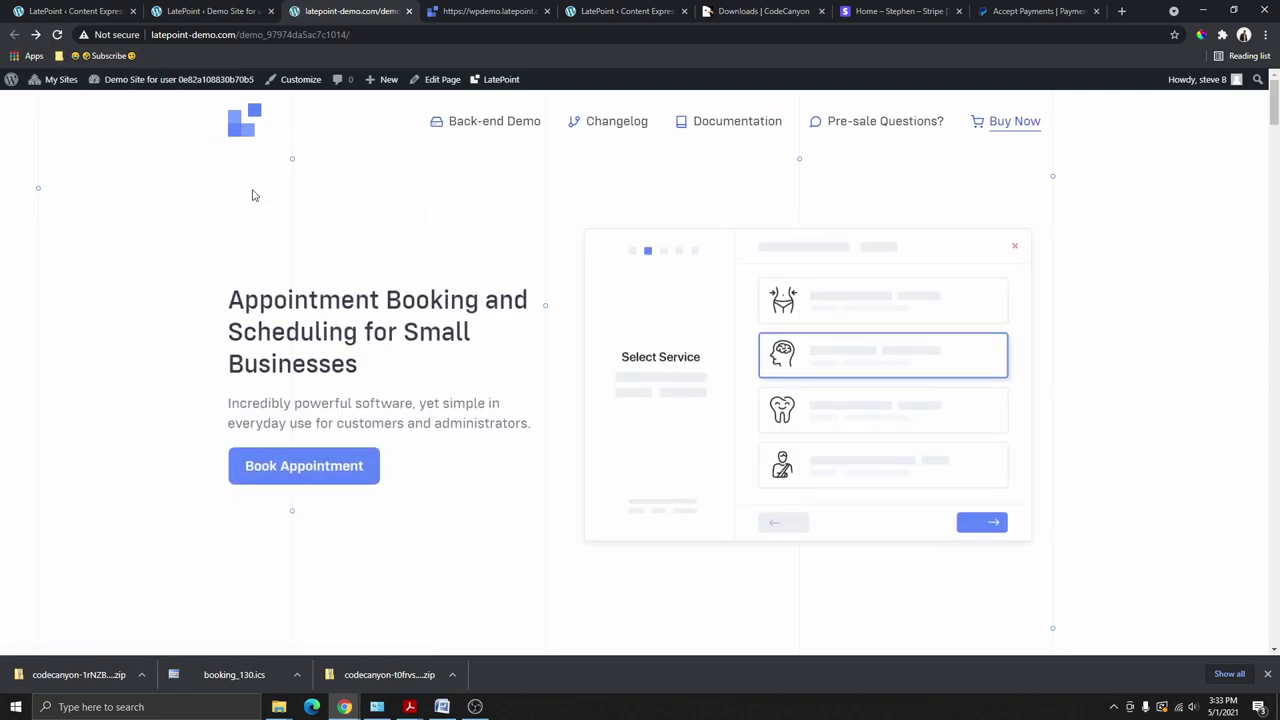
left_click(286, 487)
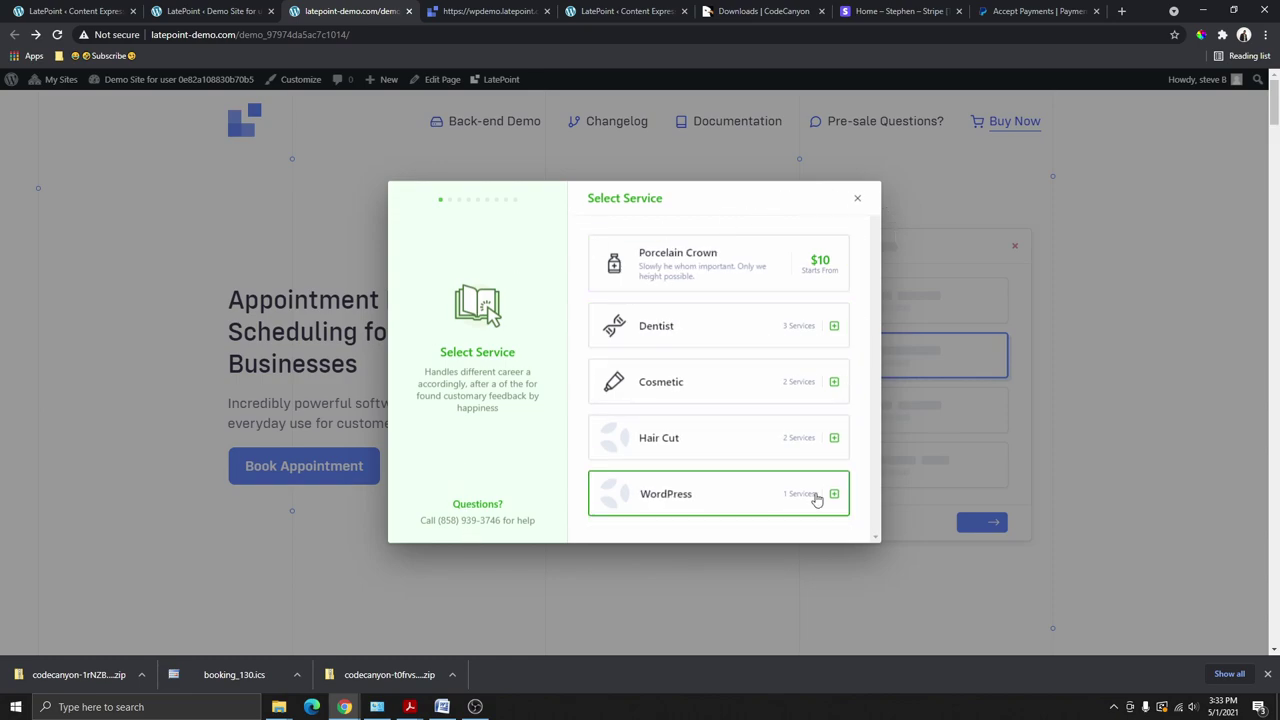
left_click(680, 449)
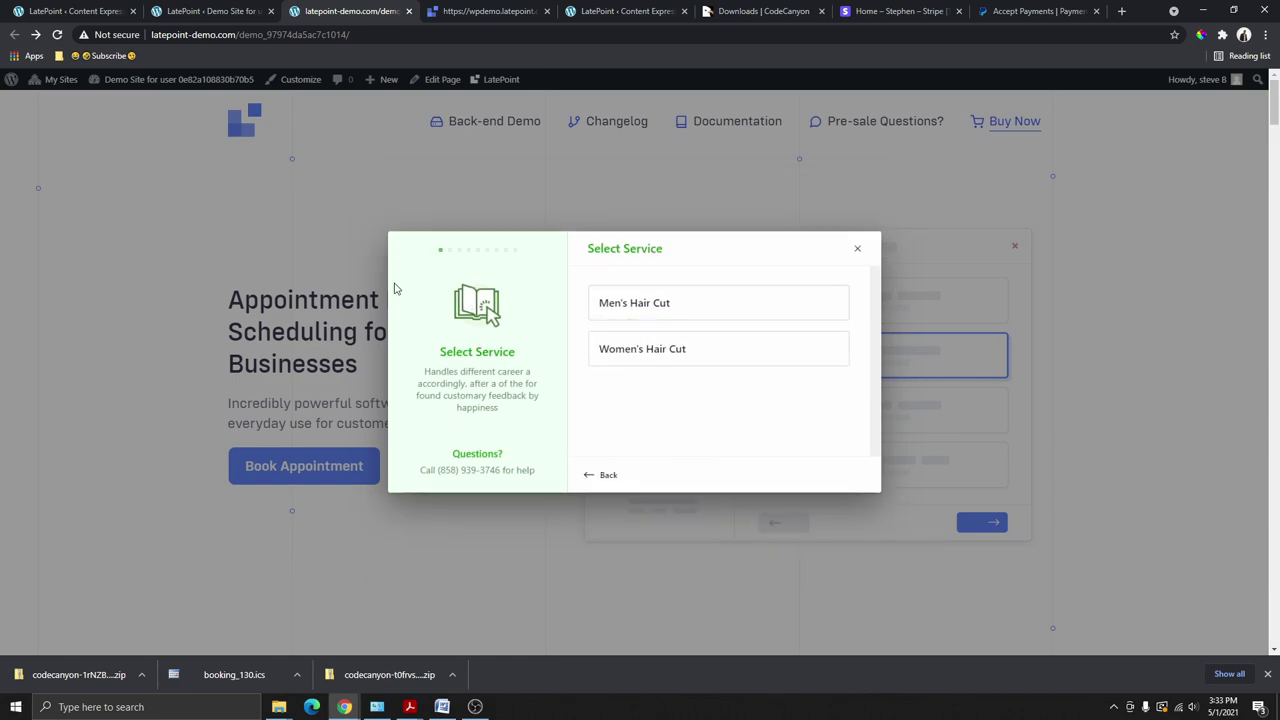
left_click(857, 247)
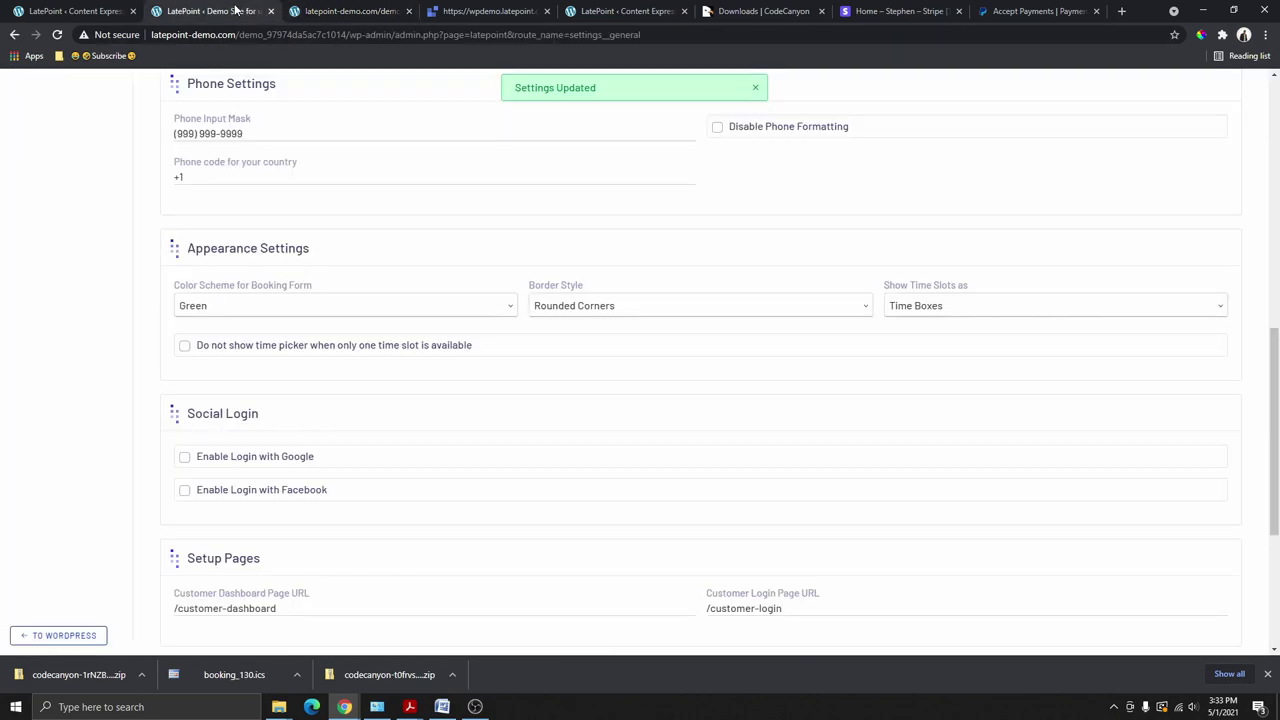
Step: Set the booking form's color scheme to Red and keep the border style on Rounded Corners
scroll(371, 341, "down", 3)
scroll(345, 330, "up", 2)
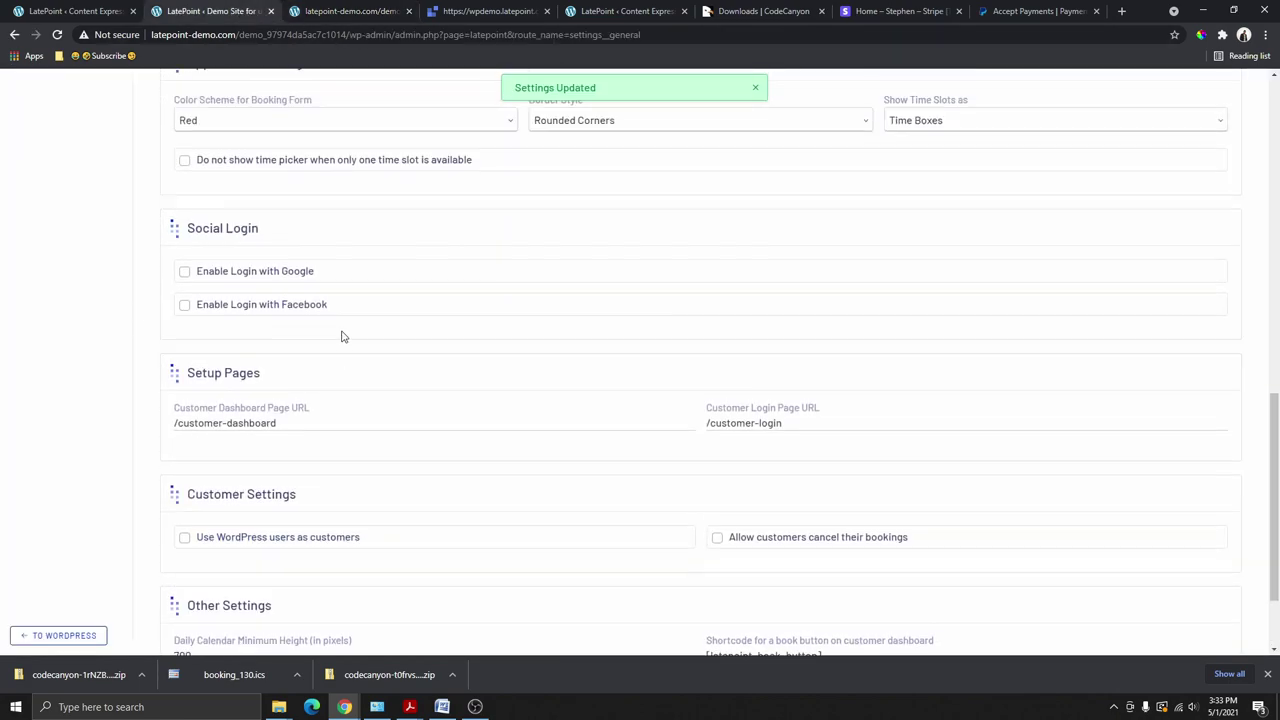
scroll(310, 330, "up", 2)
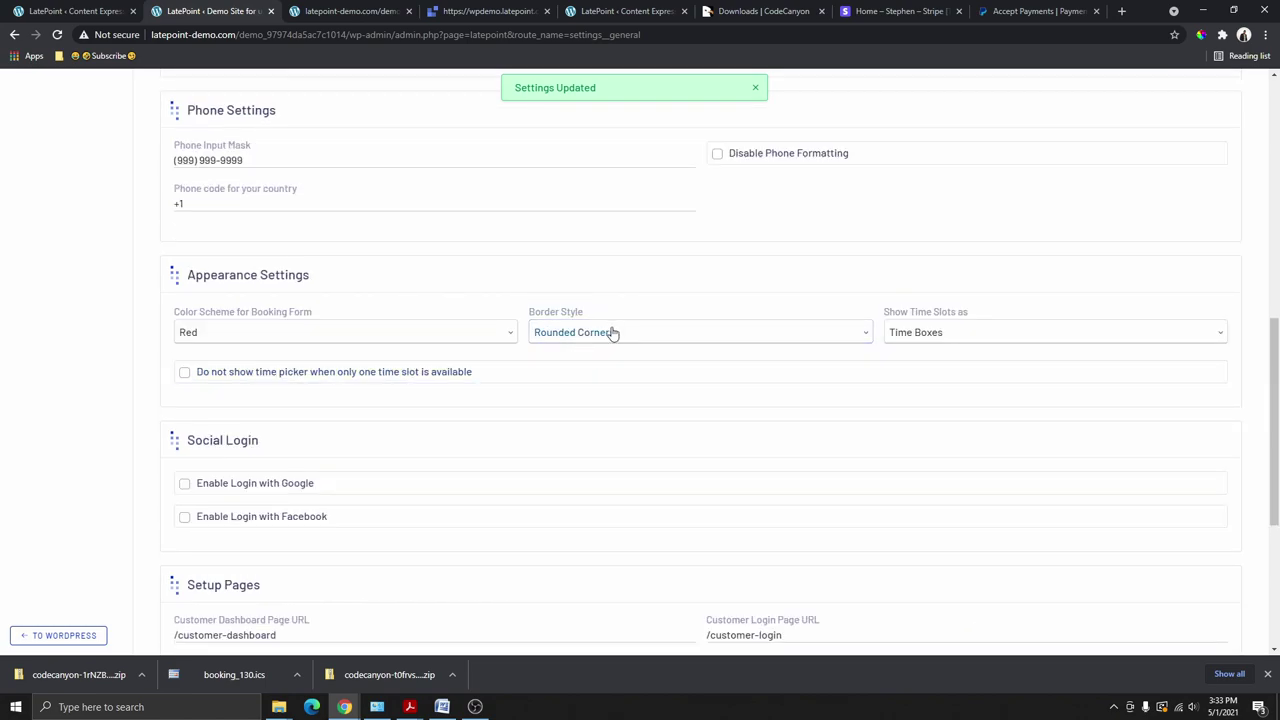
left_click(609, 332)
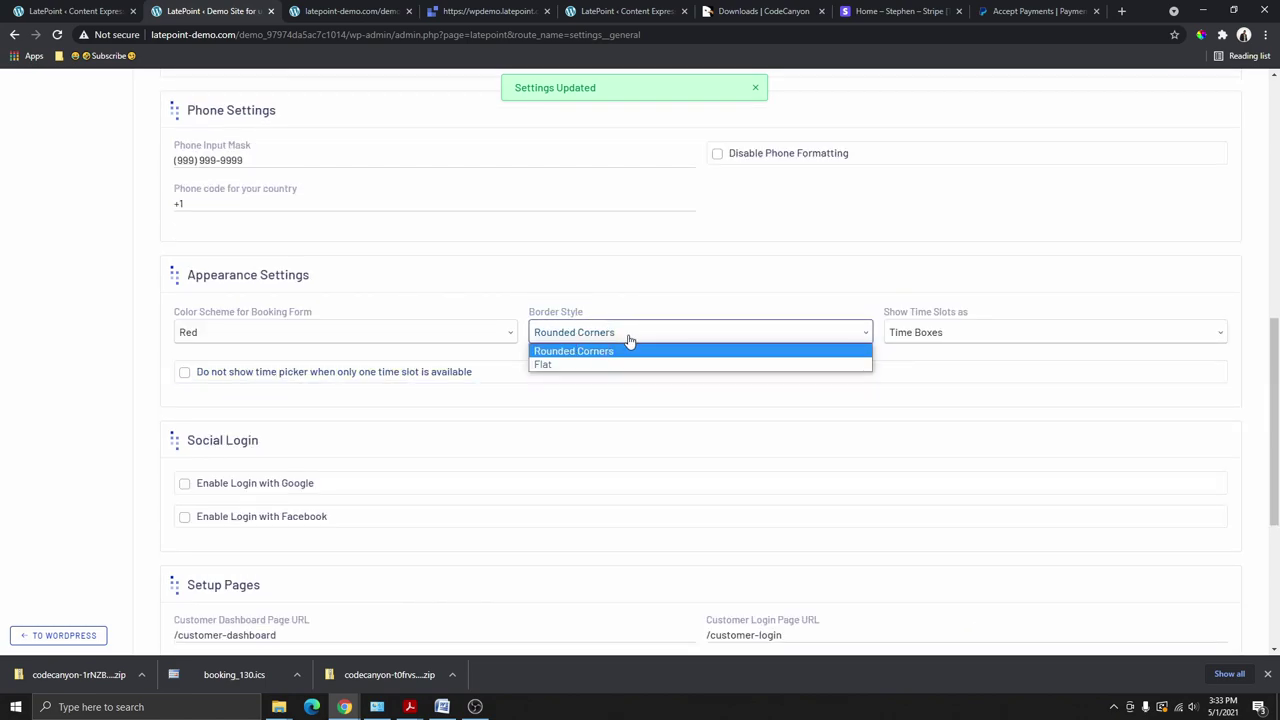
left_click(628, 341)
Step: Enable login with Google to view its client ID and secret fields, and disable it again
scroll(935, 340, "down", 2)
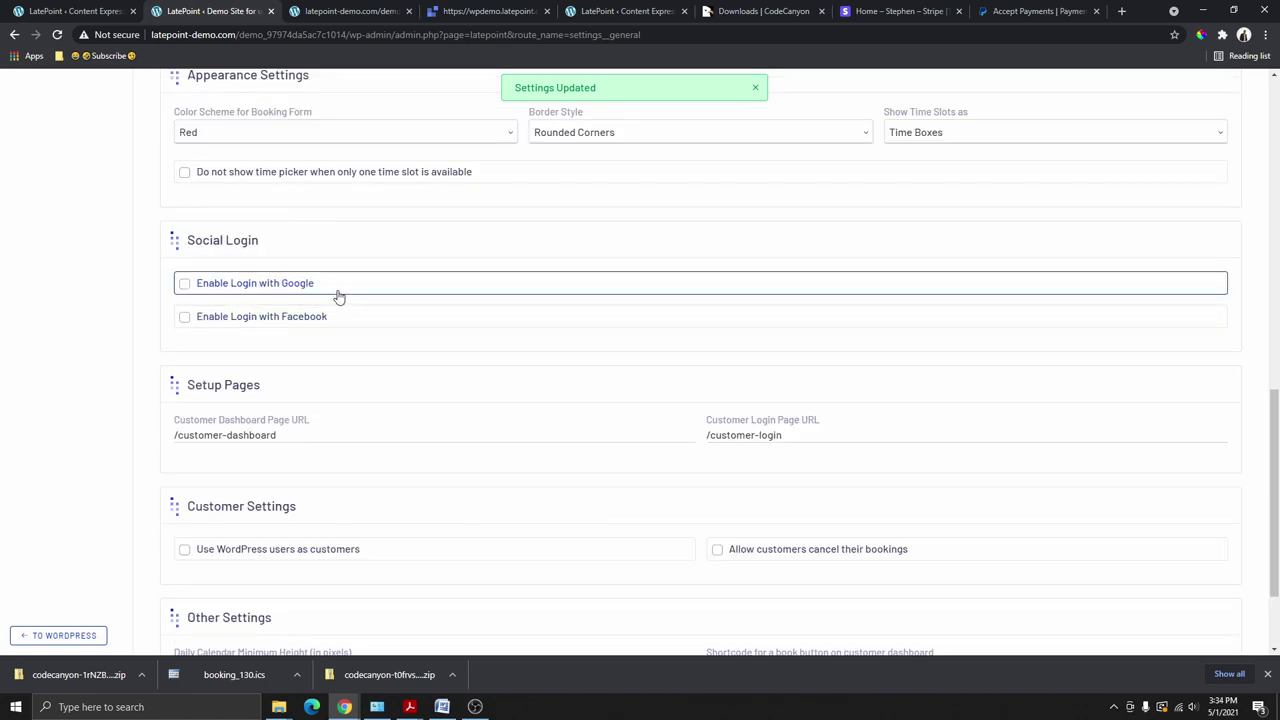
left_click(192, 288)
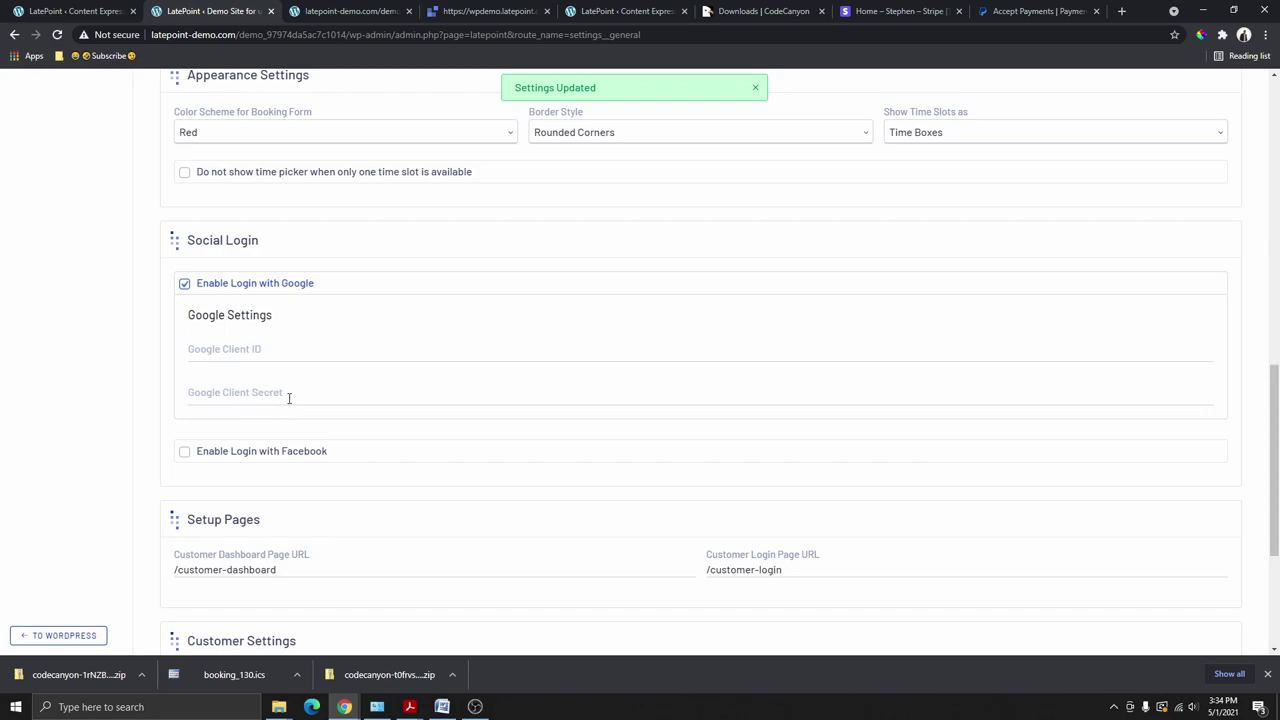
left_click(183, 286)
Step: Examine the customer dashboard and customer login page URLs under Setup Pages
scroll(244, 255, "down", 2)
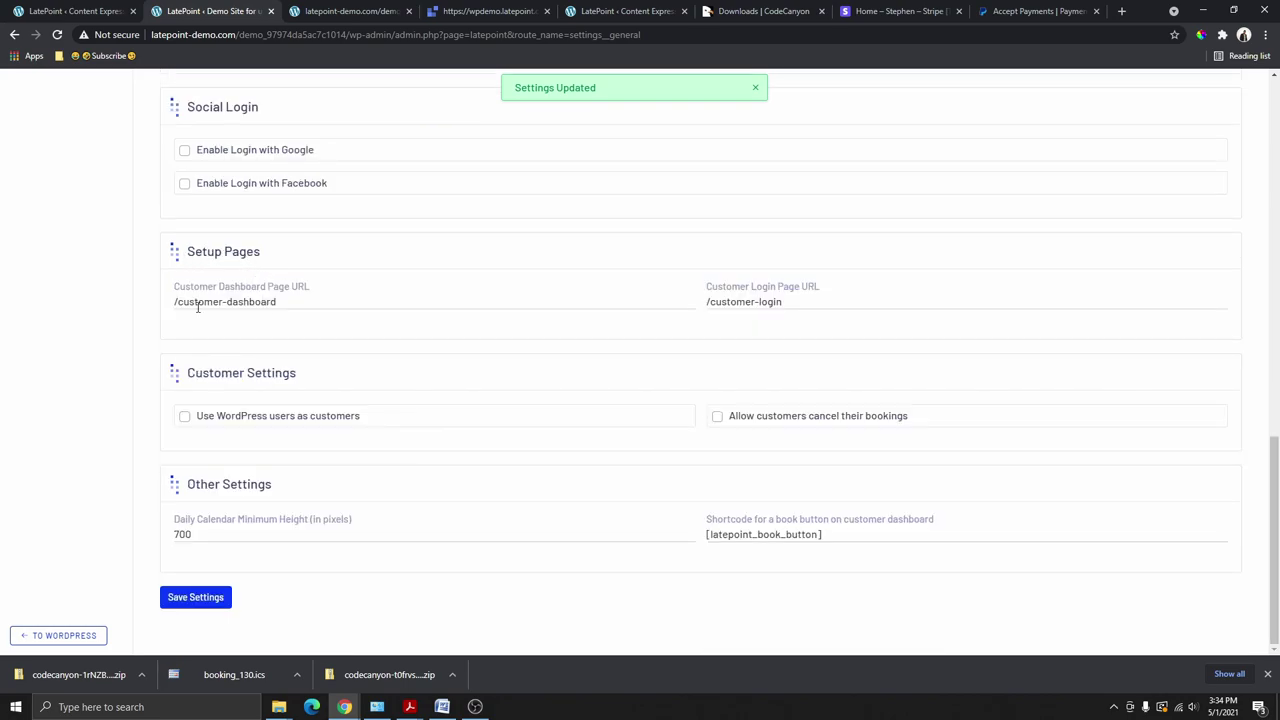
left_click_drag(280, 301, 172, 312)
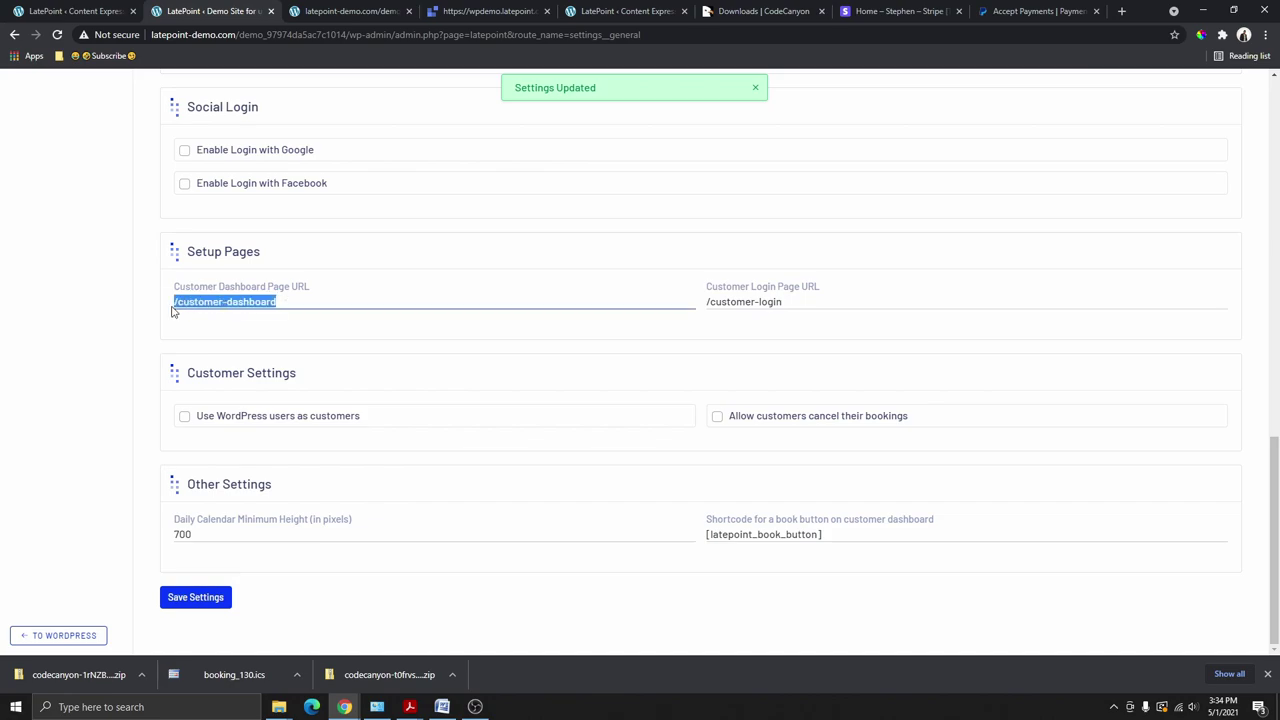
left_click(804, 308)
left_click_drag(807, 299, 709, 301)
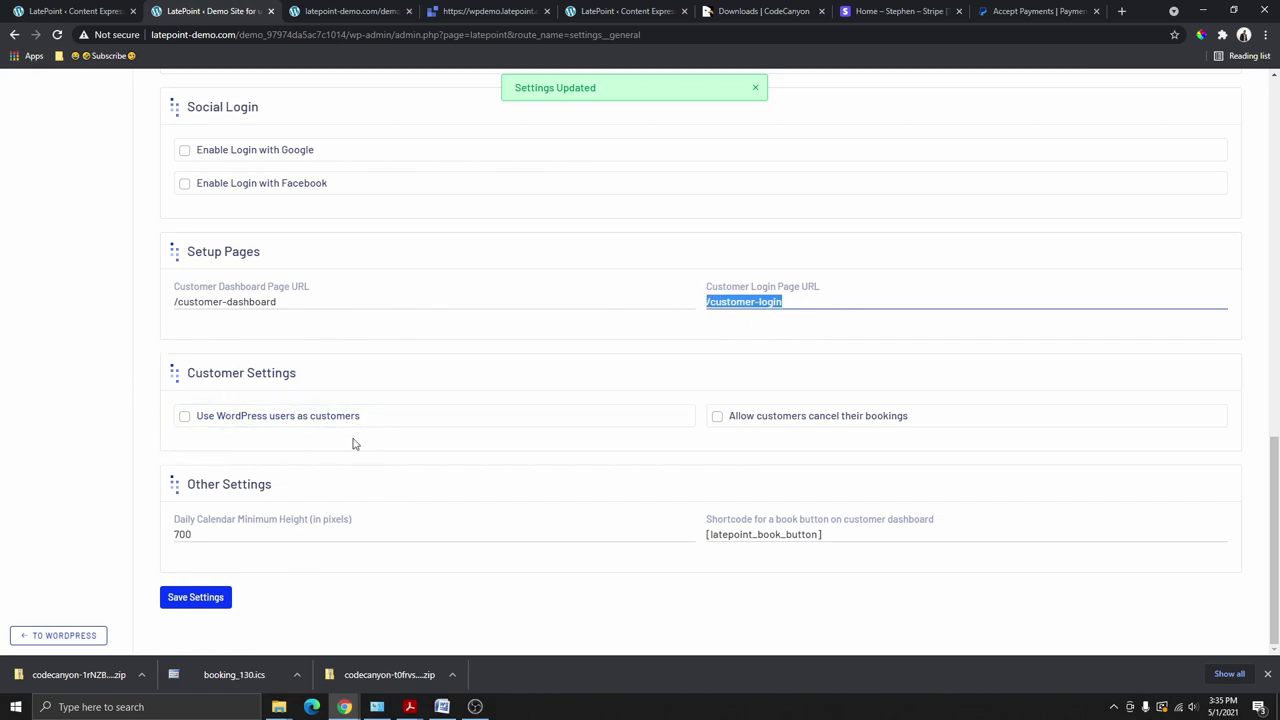
Step: Examine the customer settings by switching both options on and off, and highlight the customer dashboard's book button shortcode
left_click(183, 418)
left_click(184, 416)
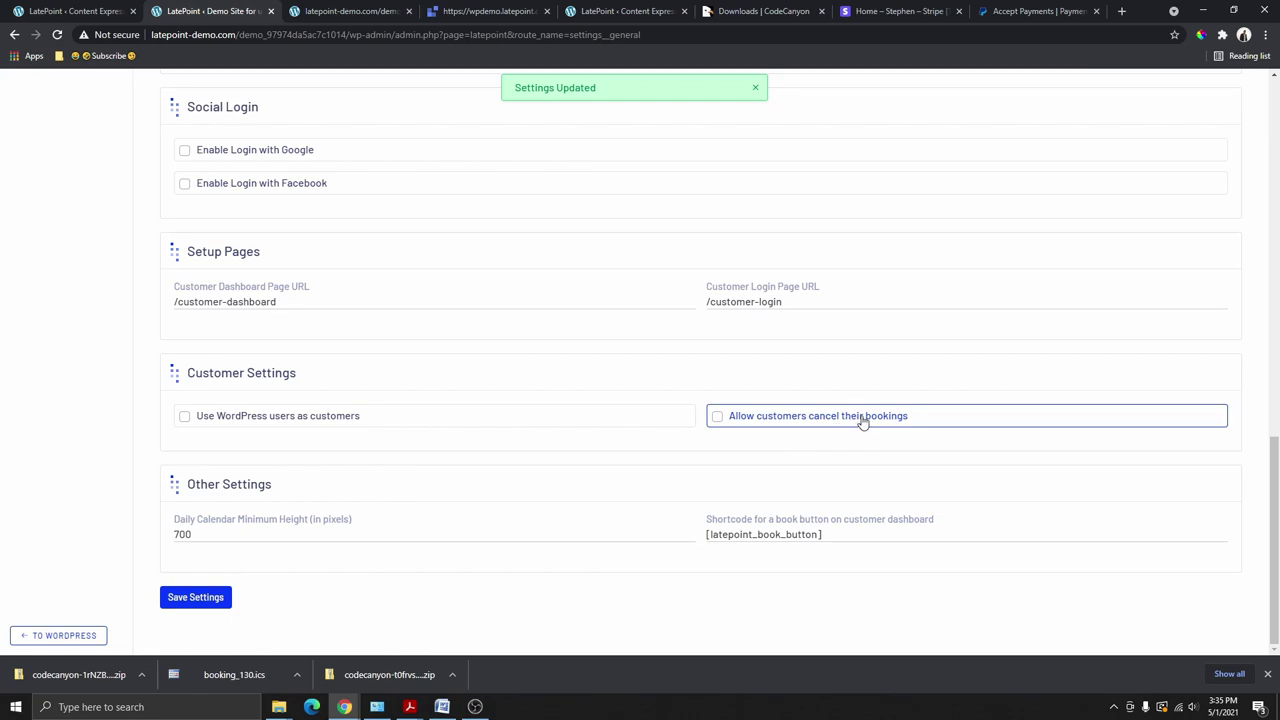
left_click(717, 418)
left_click(712, 417)
left_click(757, 516)
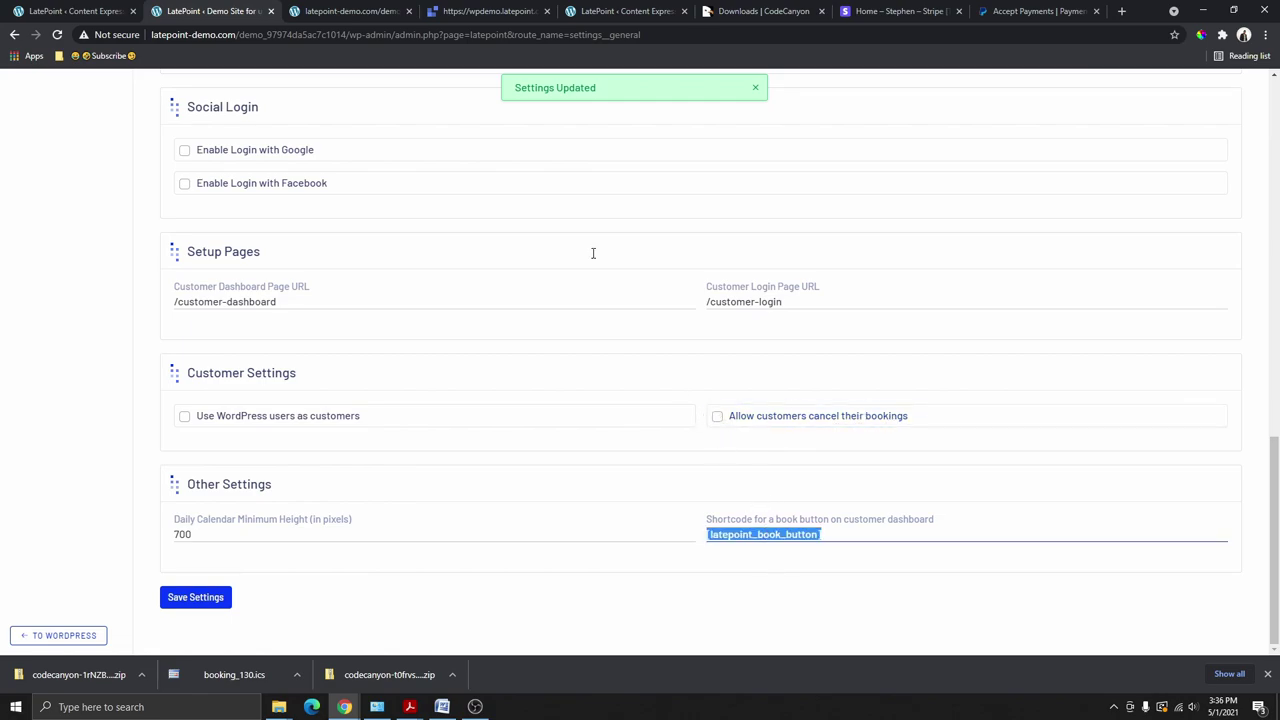
Step: Check the book button on the demo site's front page and save the general settings
left_click(352, 11)
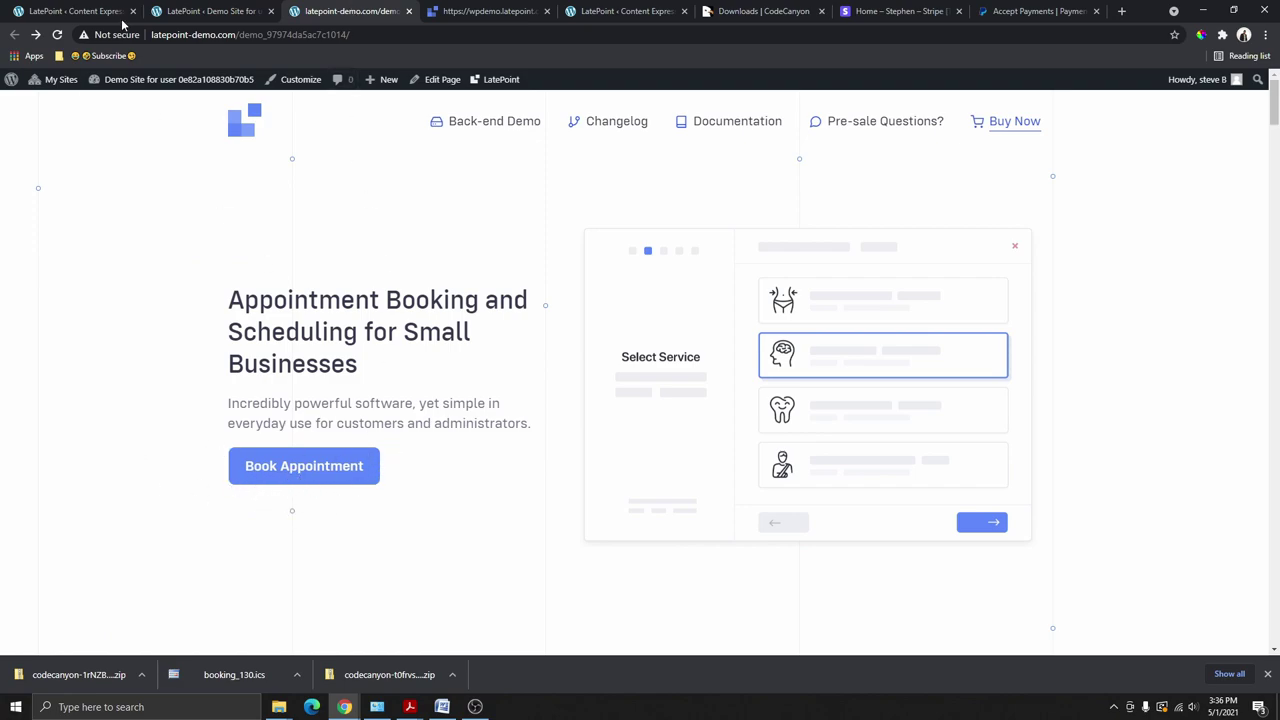
left_click(205, 11)
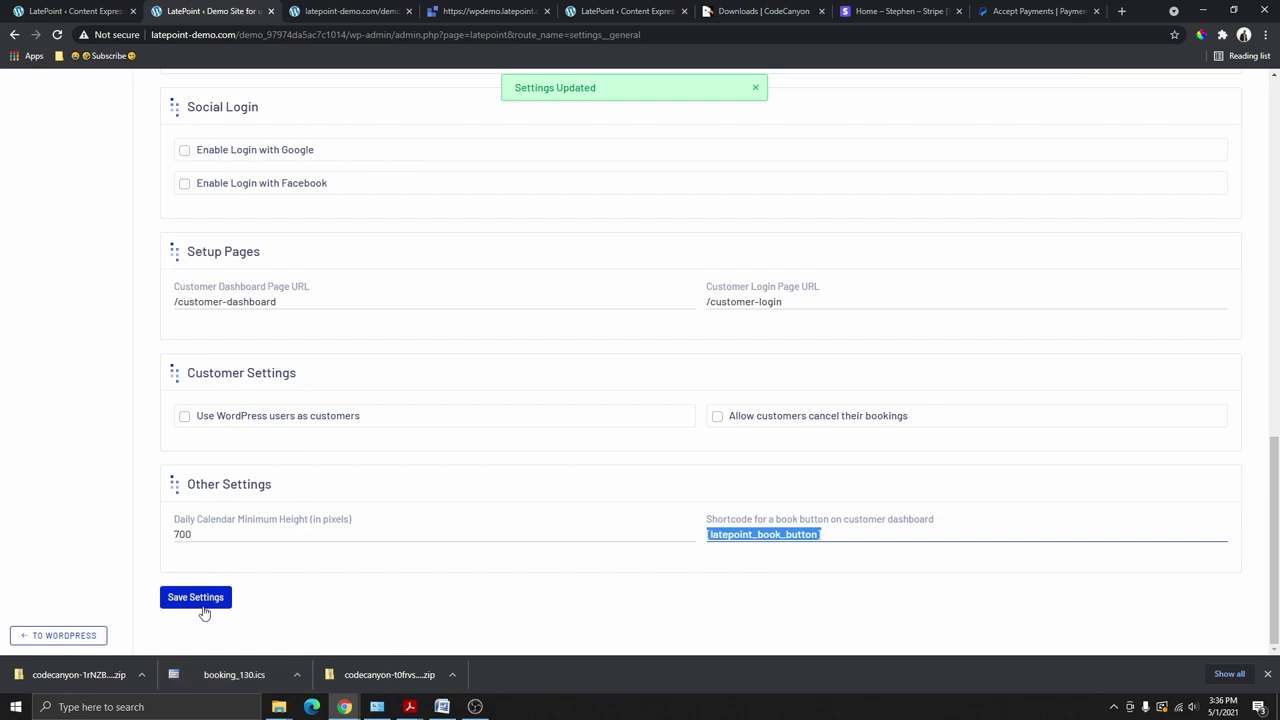
left_click(198, 600)
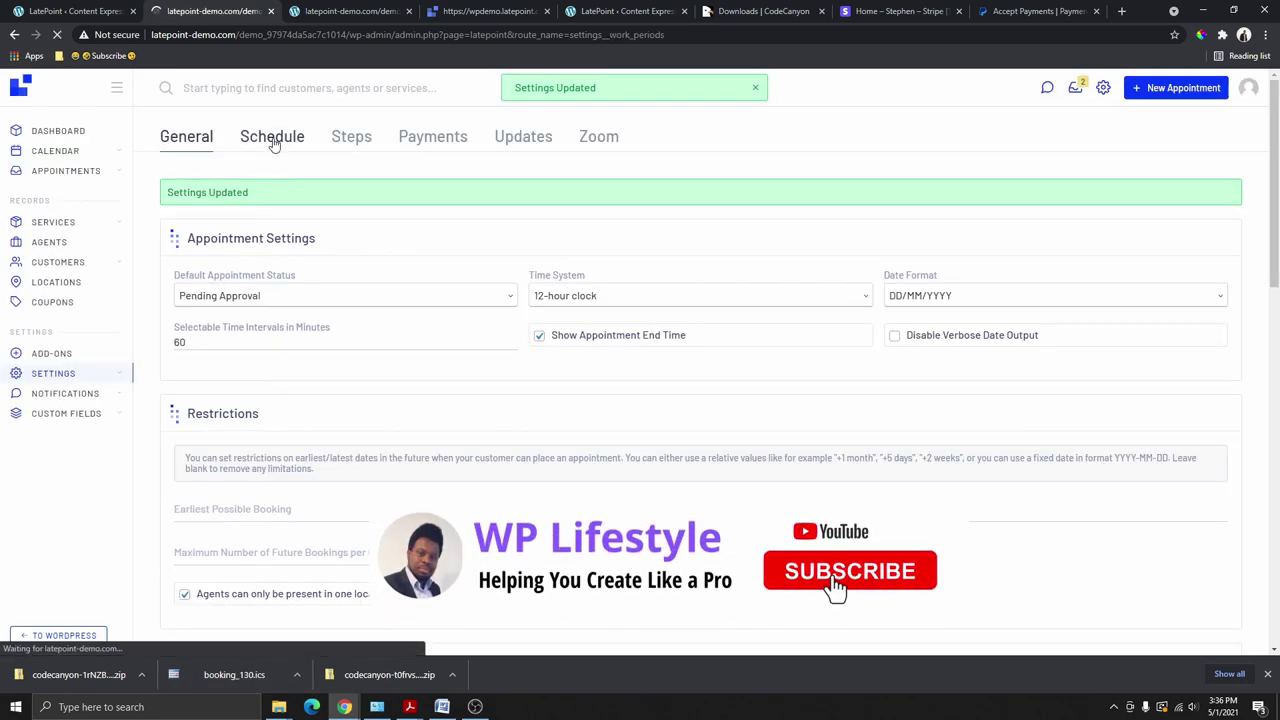
Step: Turn off Sunday in the general weekly schedule and save the schedule
left_click(272, 139)
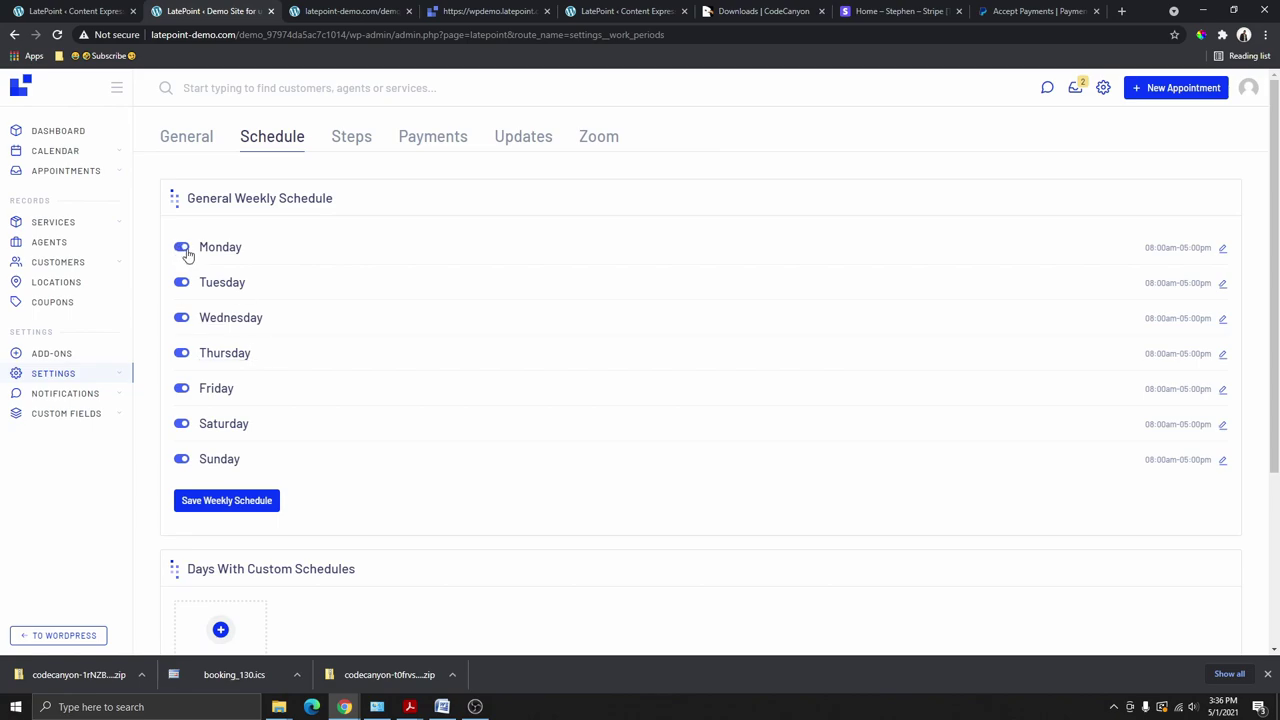
scroll(245, 290, "down", 1)
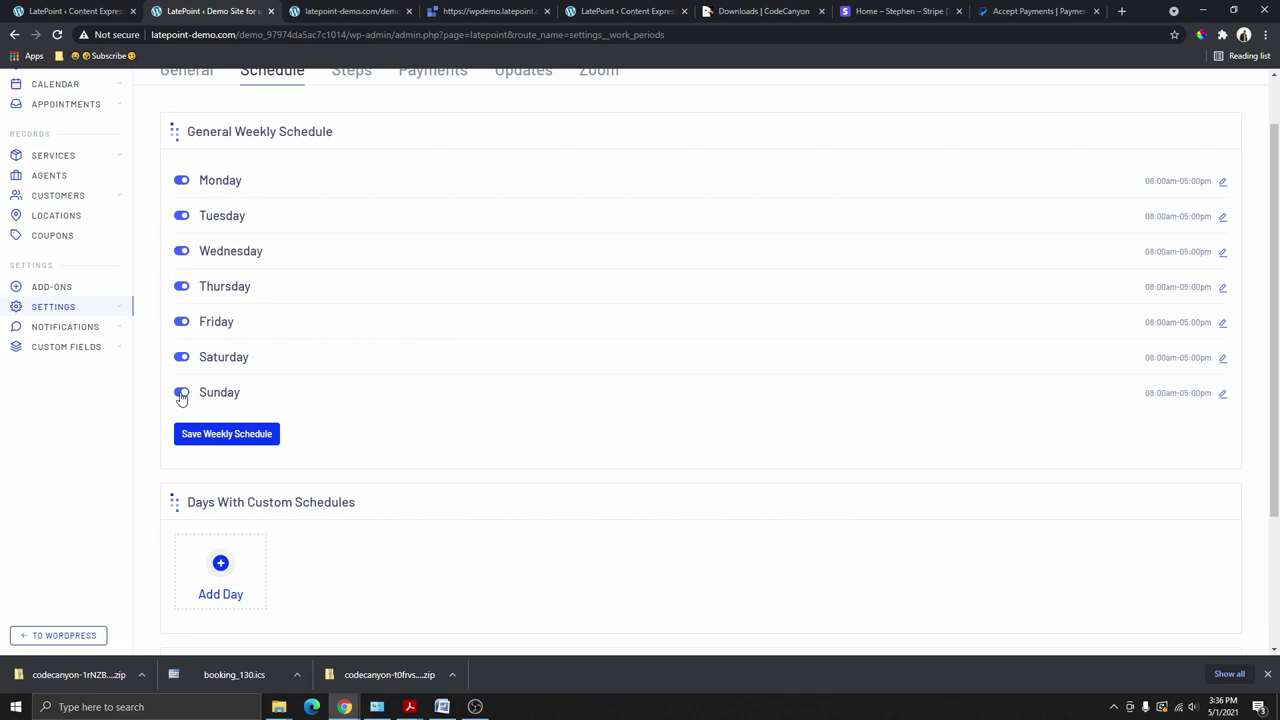
left_click(182, 393)
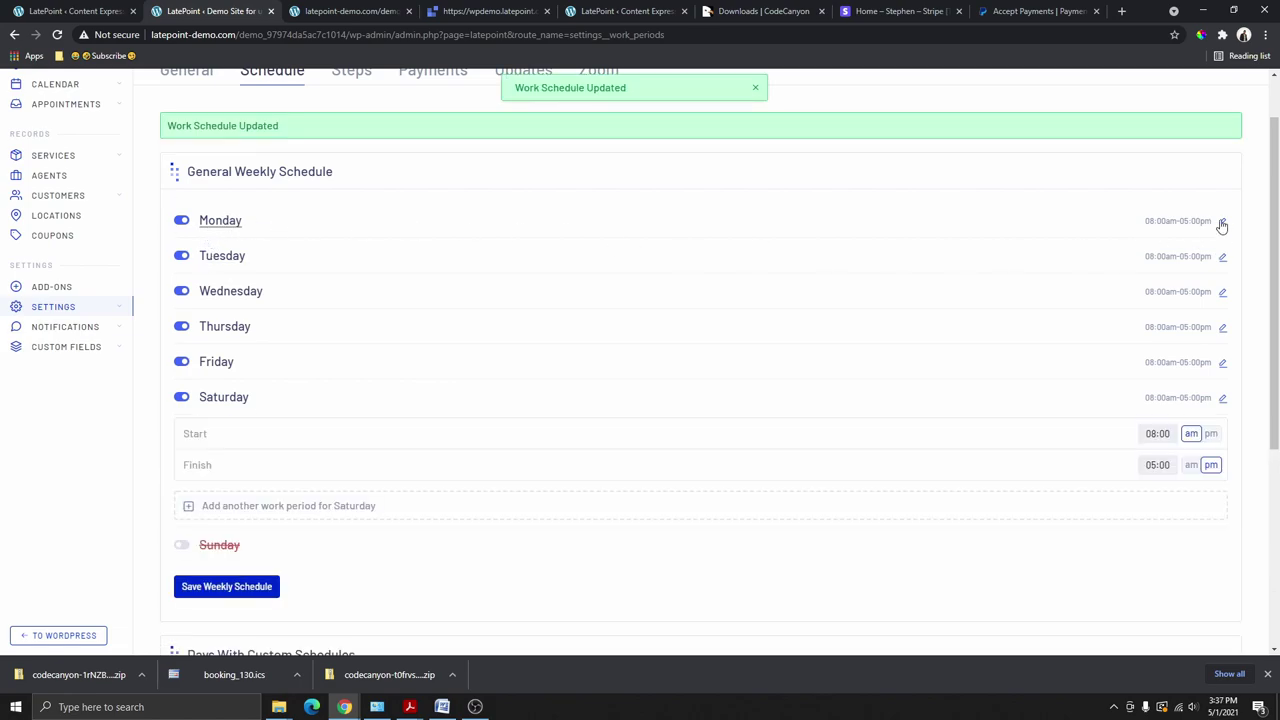
Step: Expand Monday's start and finish hours and switch the day off and on again
left_click(1222, 223)
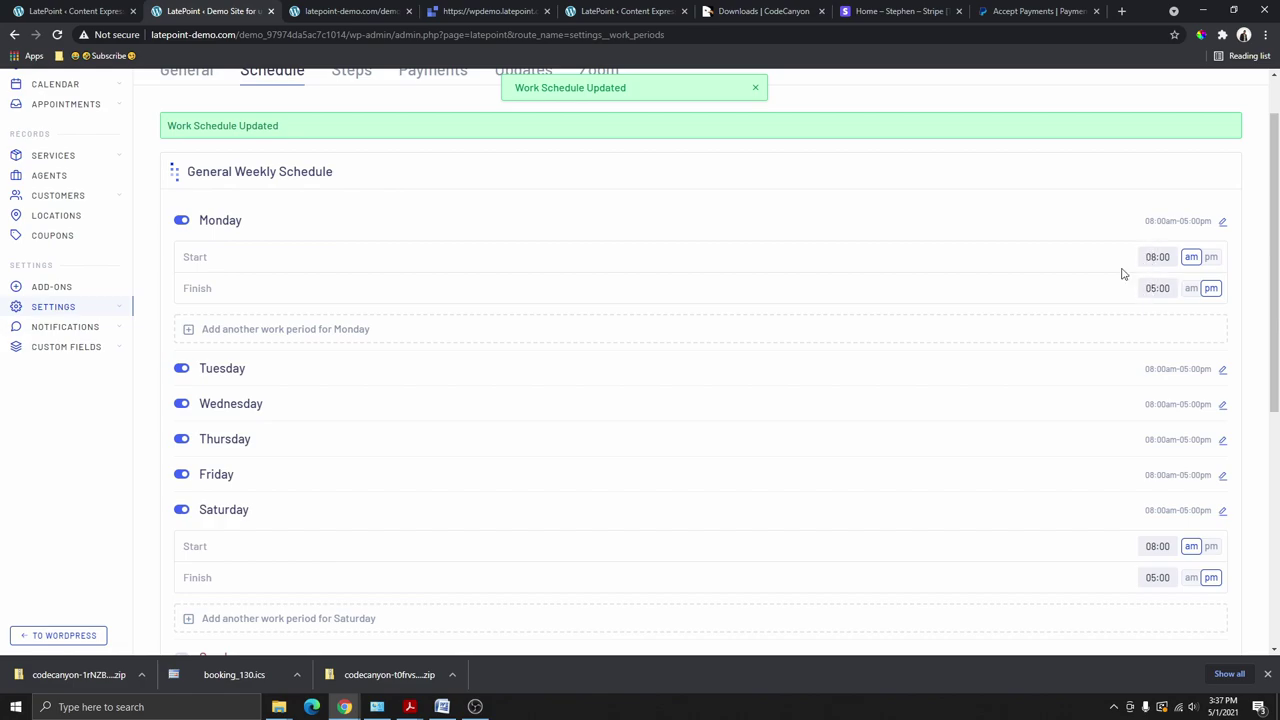
left_click(180, 220)
left_click(181, 220)
Step: Set Friday's finish time to 12:00 pm in the general weekly schedule
scroll(293, 377, "down", 2)
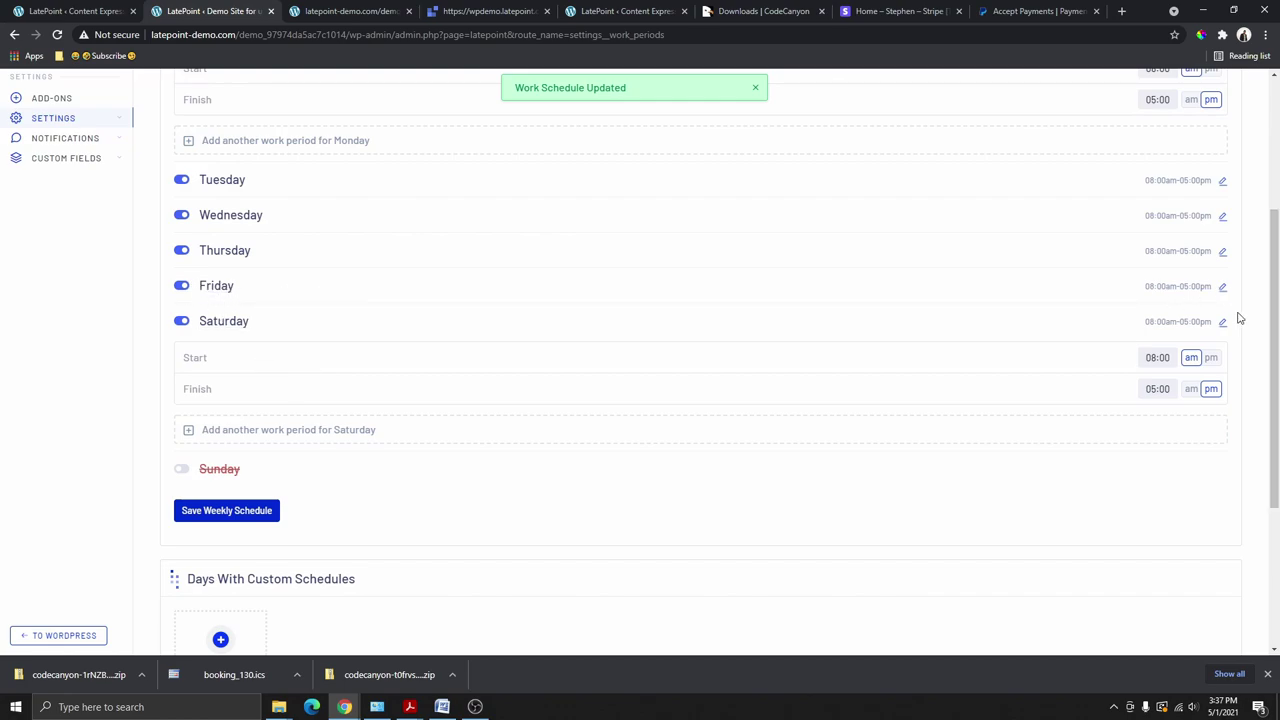
left_click(1222, 287)
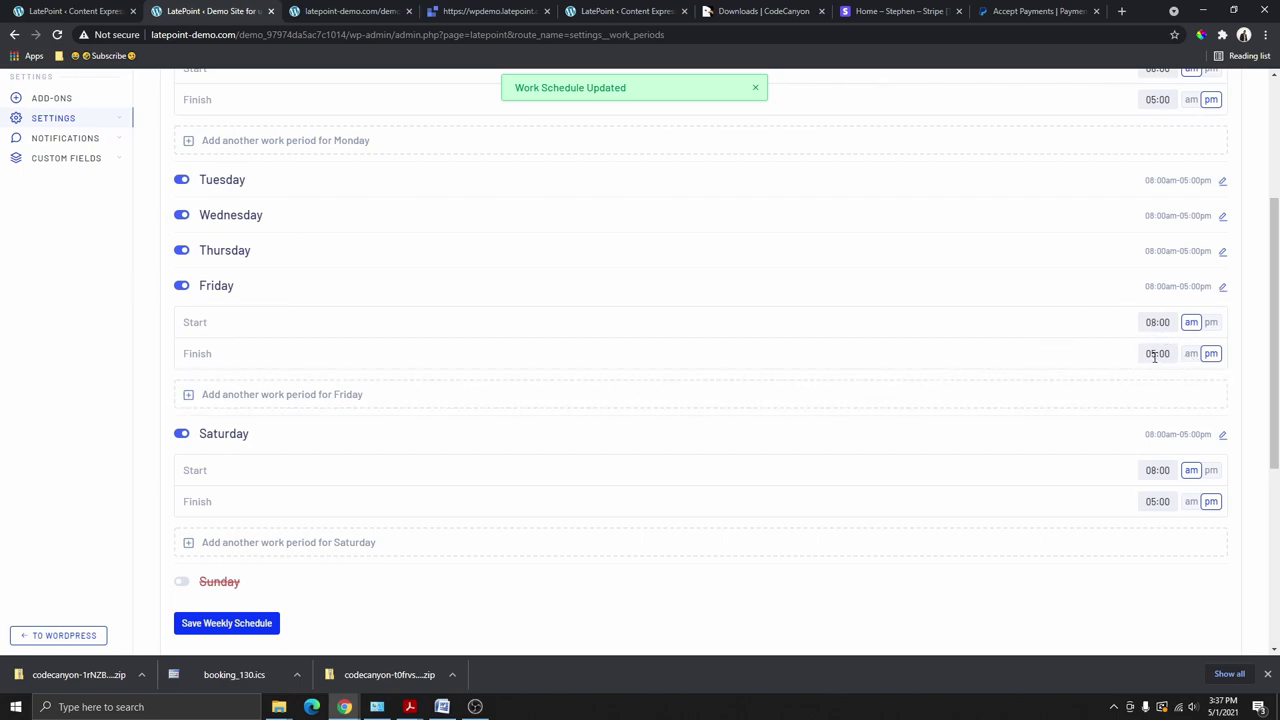
left_click_drag(1157, 354, 1142, 357)
scroll(1094, 317, "down", 1)
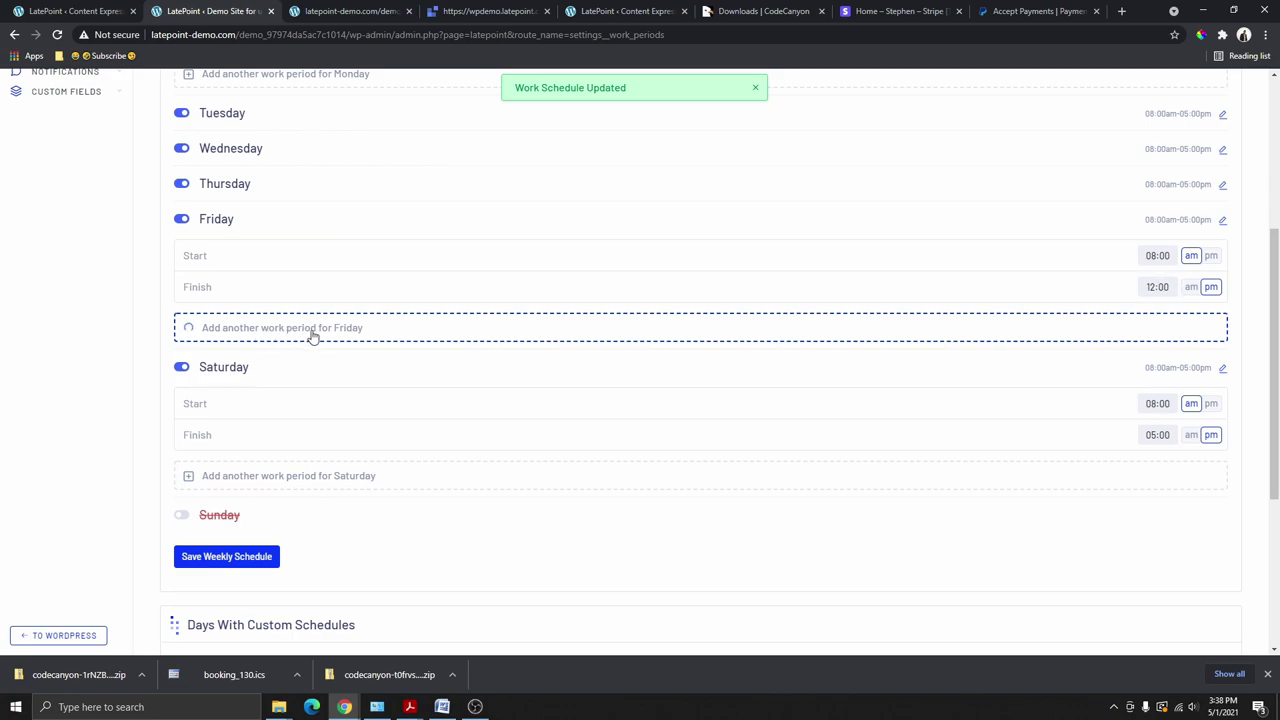
Step: Add a second Friday work period from 04:00 pm to 06:00 pm and save the weekly schedule
left_click(312, 335)
left_click(1150, 329)
type("04:00")
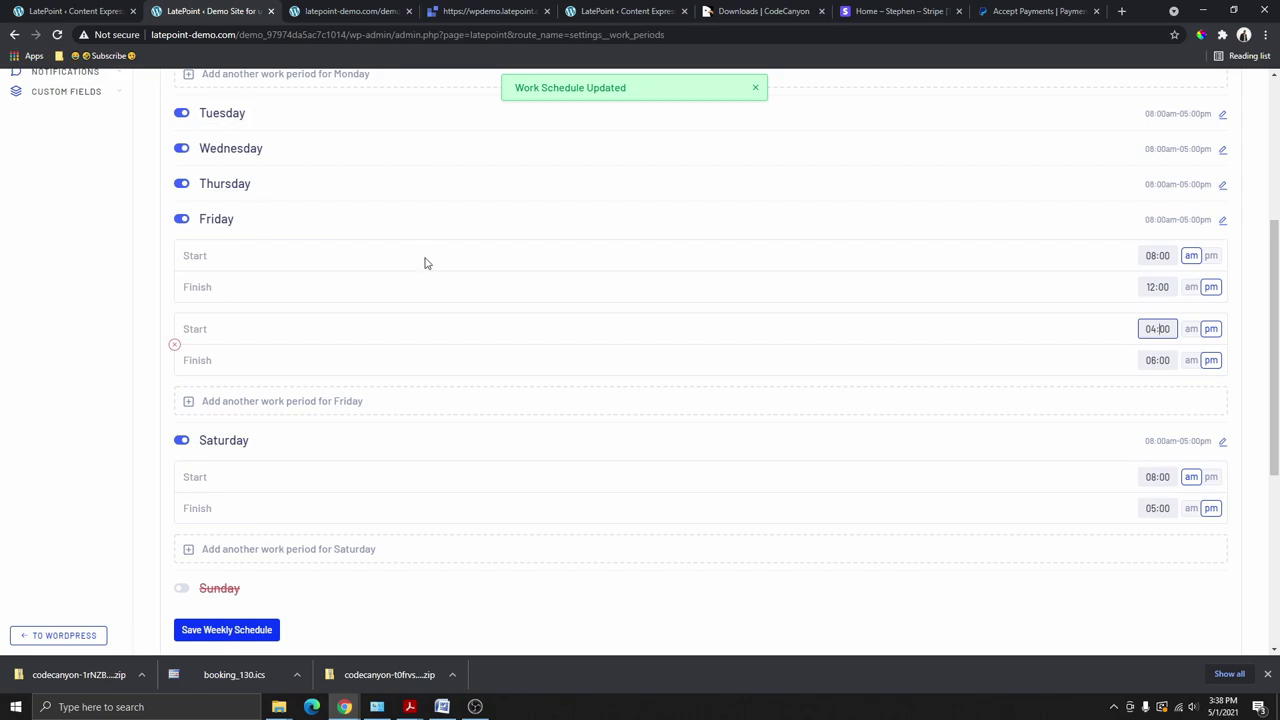
scroll(286, 494, "down", 3)
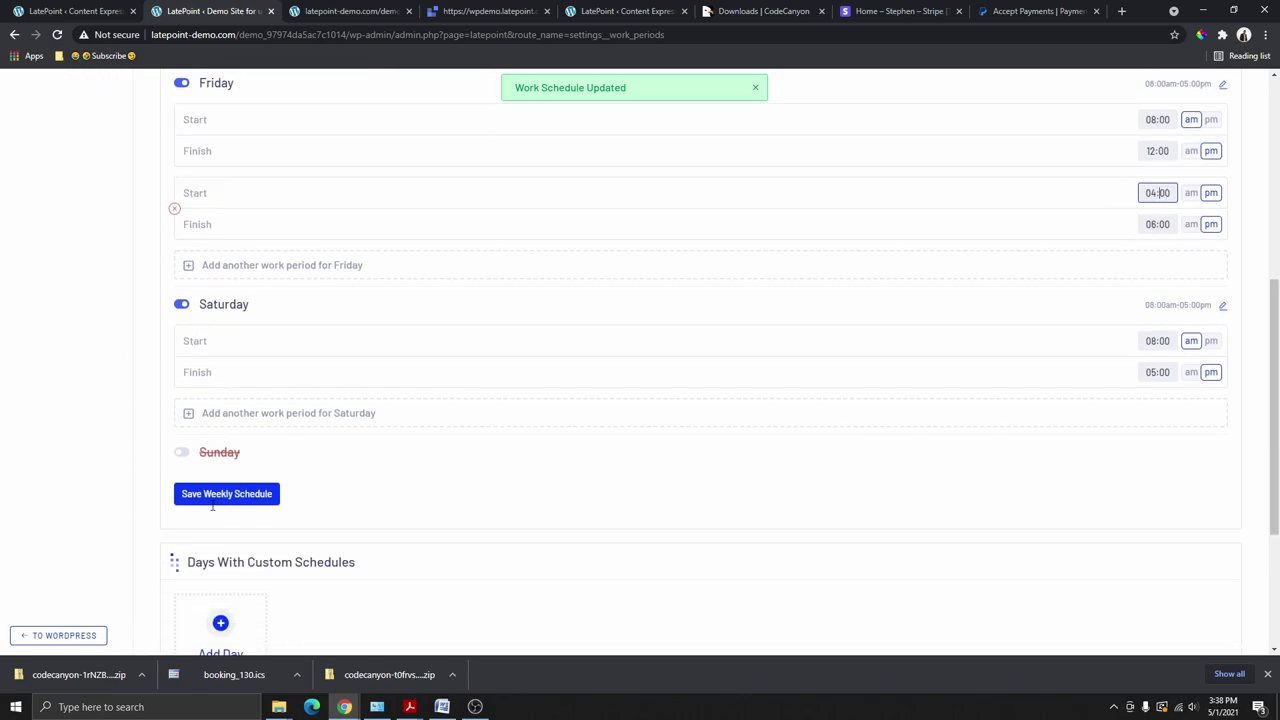
left_click(236, 366)
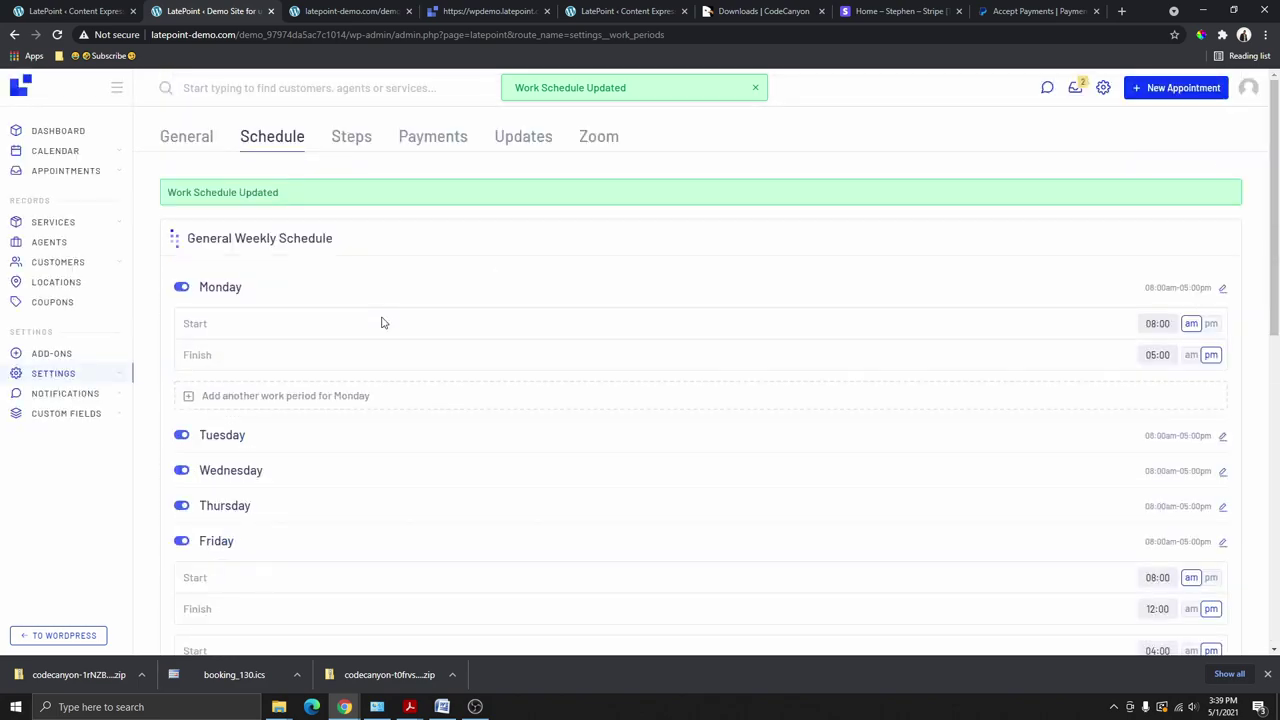
Step: View the date pickers for custom schedule days, browsing to August 2021, and for holidays and days off, closing both without choosing a date
scroll(383, 328, "down", 7)
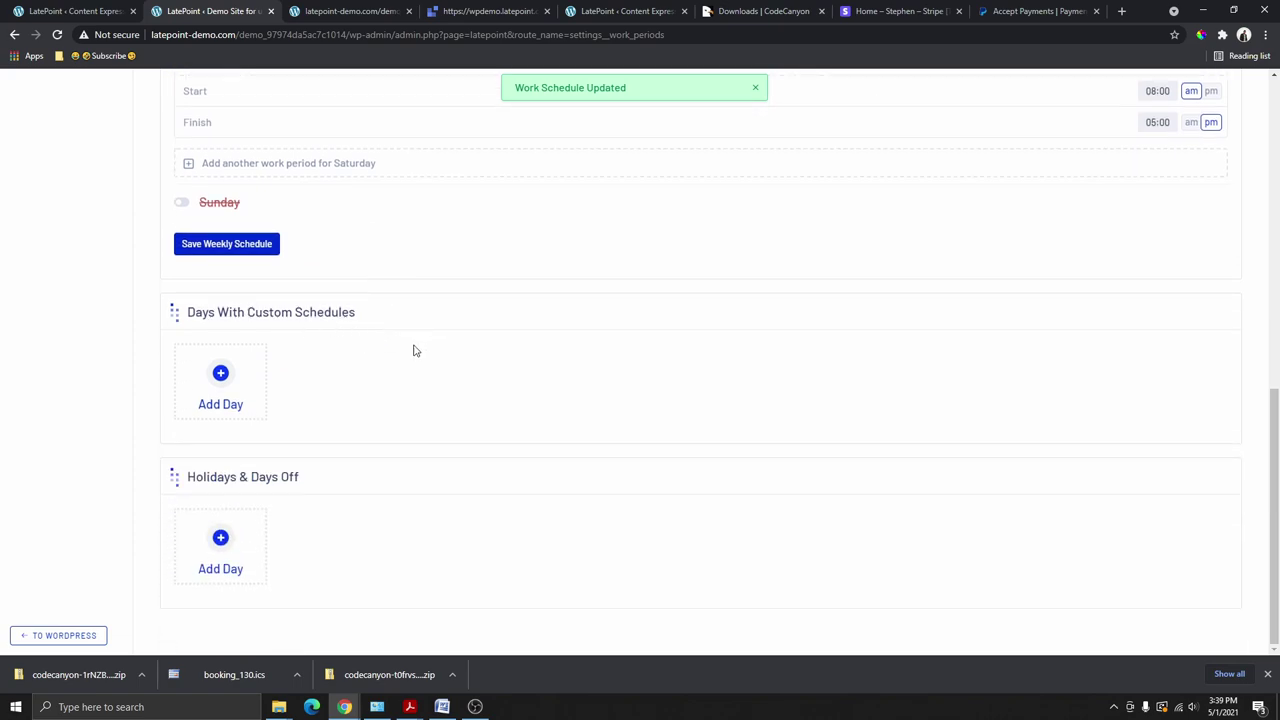
left_click(220, 372)
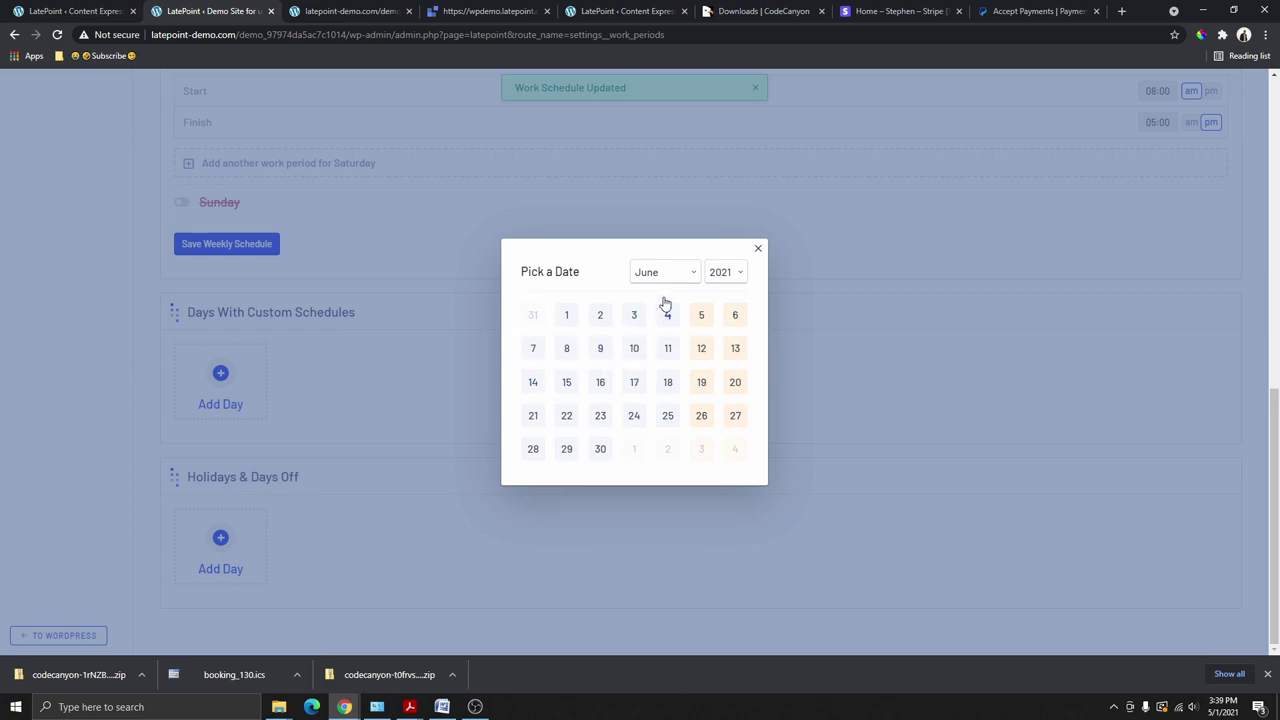
left_click(685, 274)
left_click(660, 392)
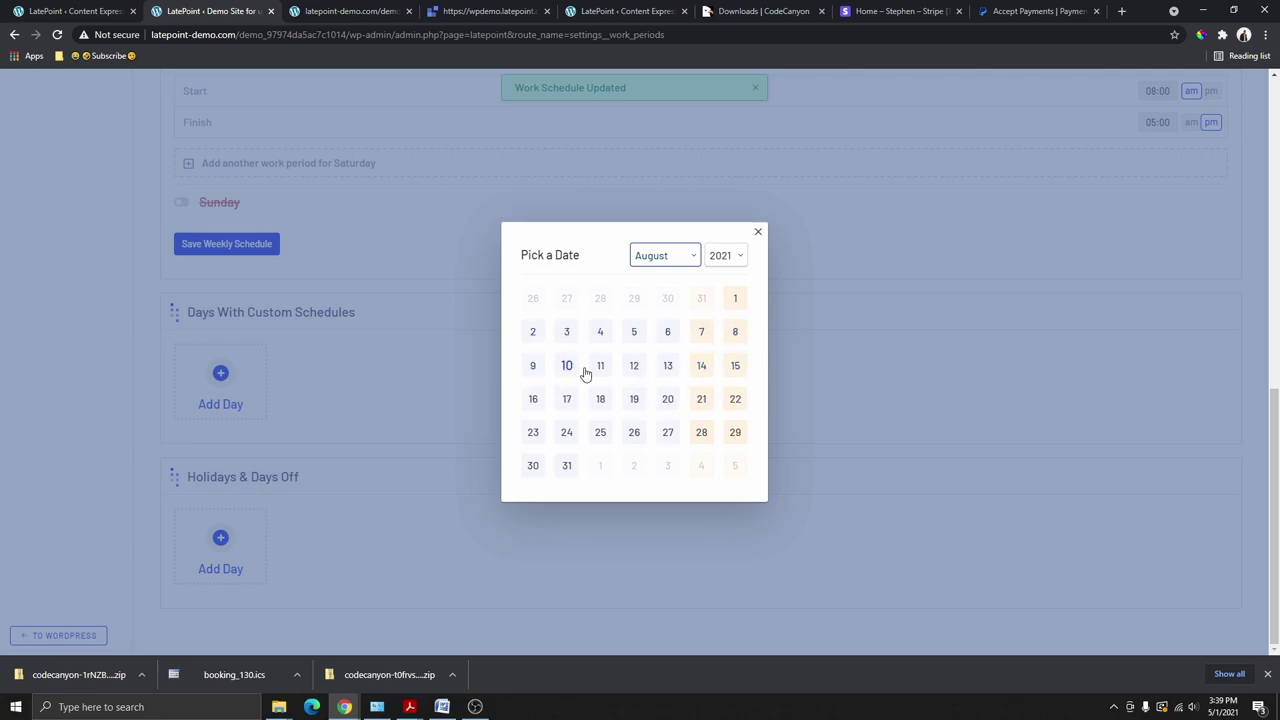
left_click(759, 233)
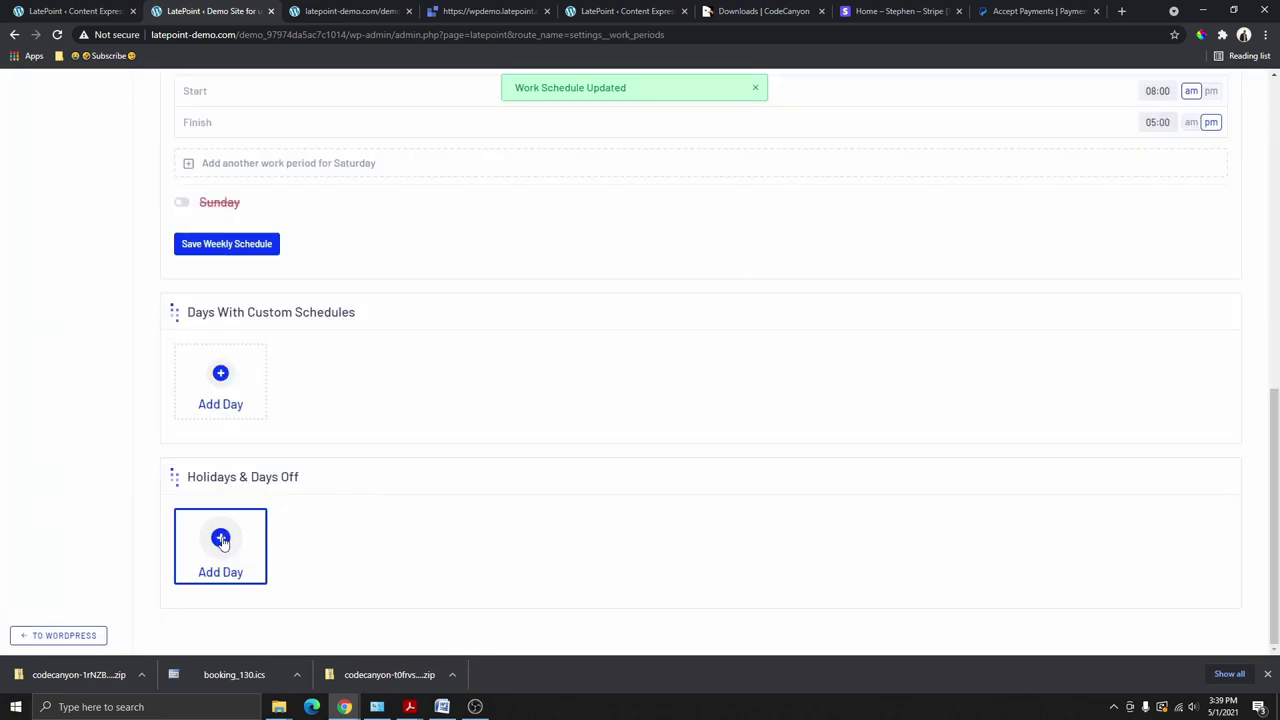
left_click(222, 542)
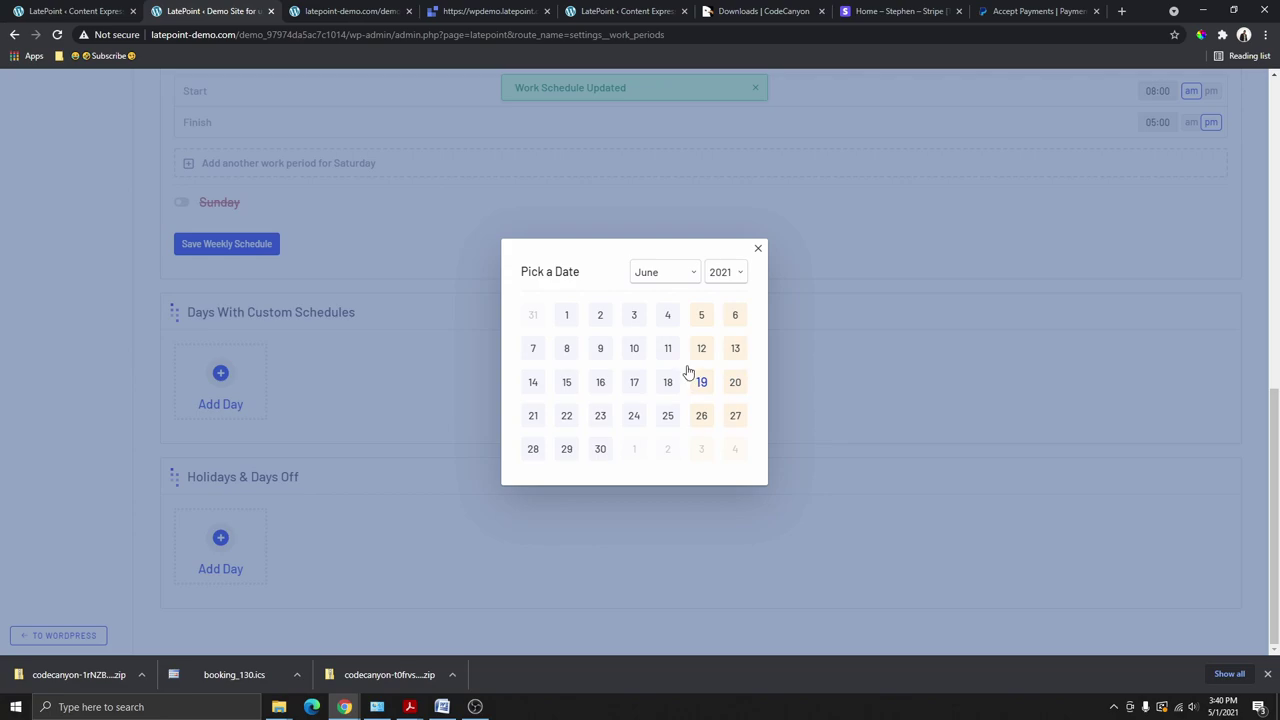
left_click(554, 503)
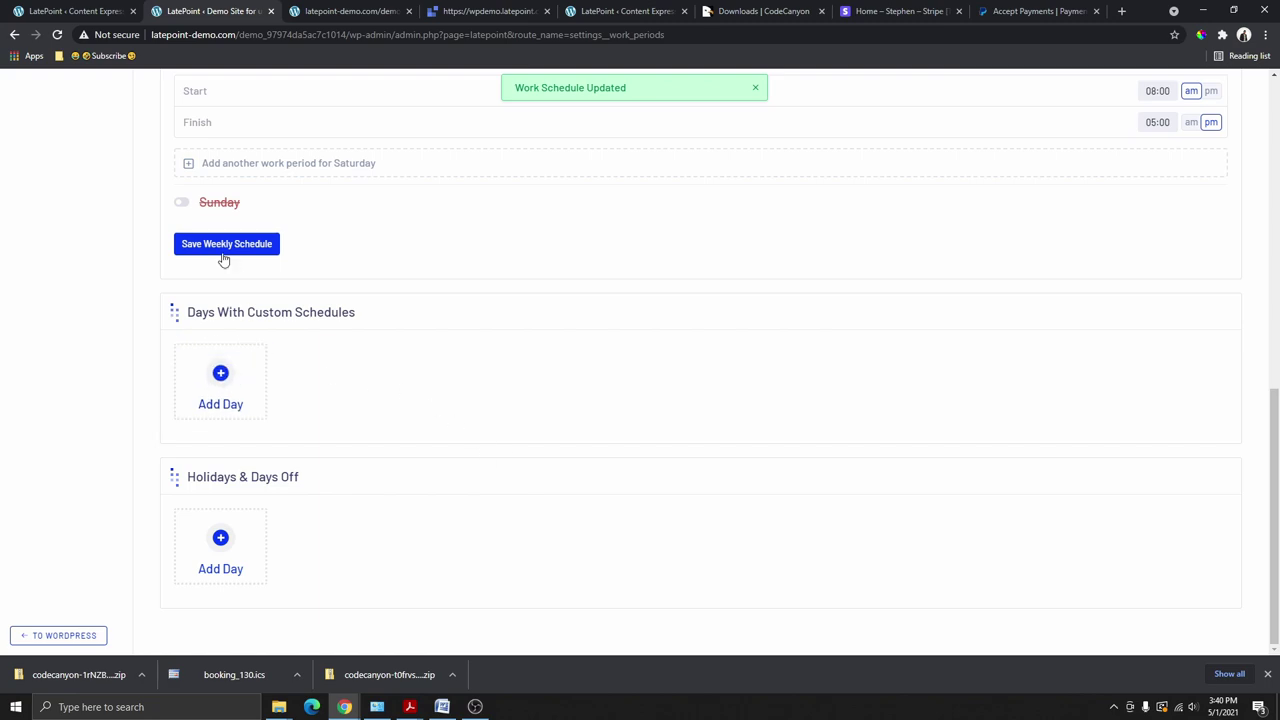
Step: Save the weekly work schedule and open the booking step settings
left_click(223, 248)
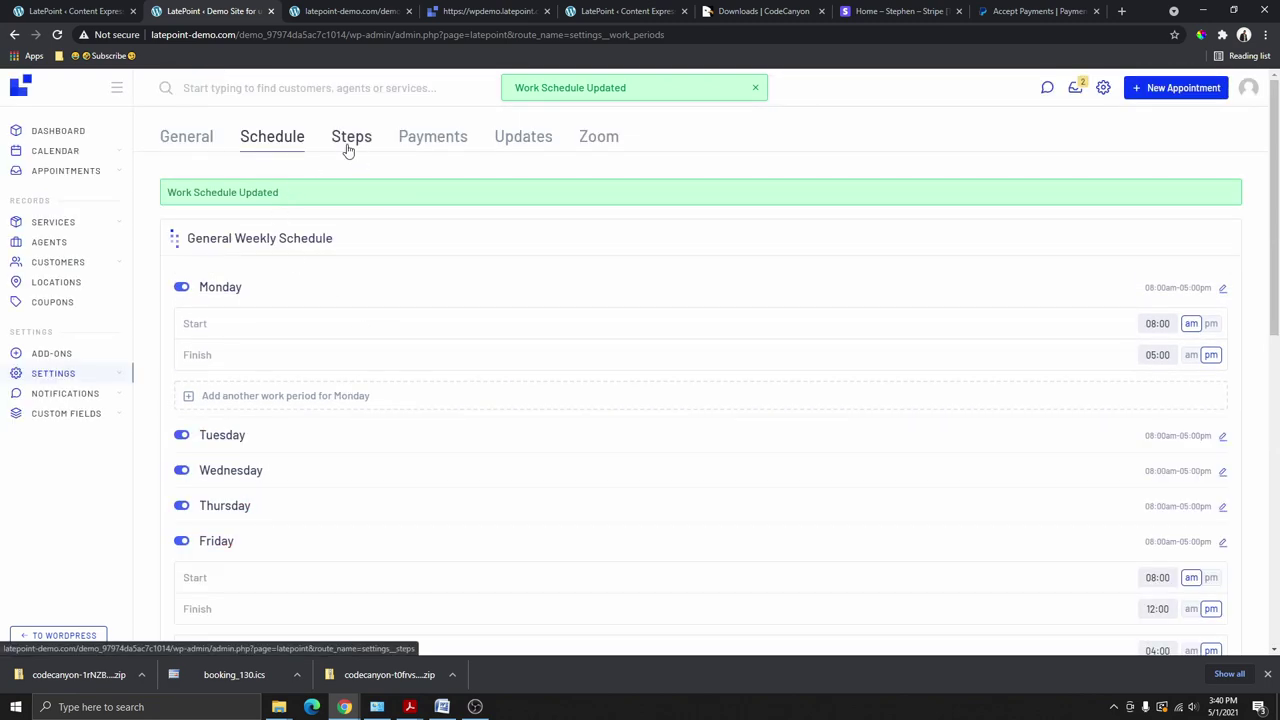
left_click(350, 146)
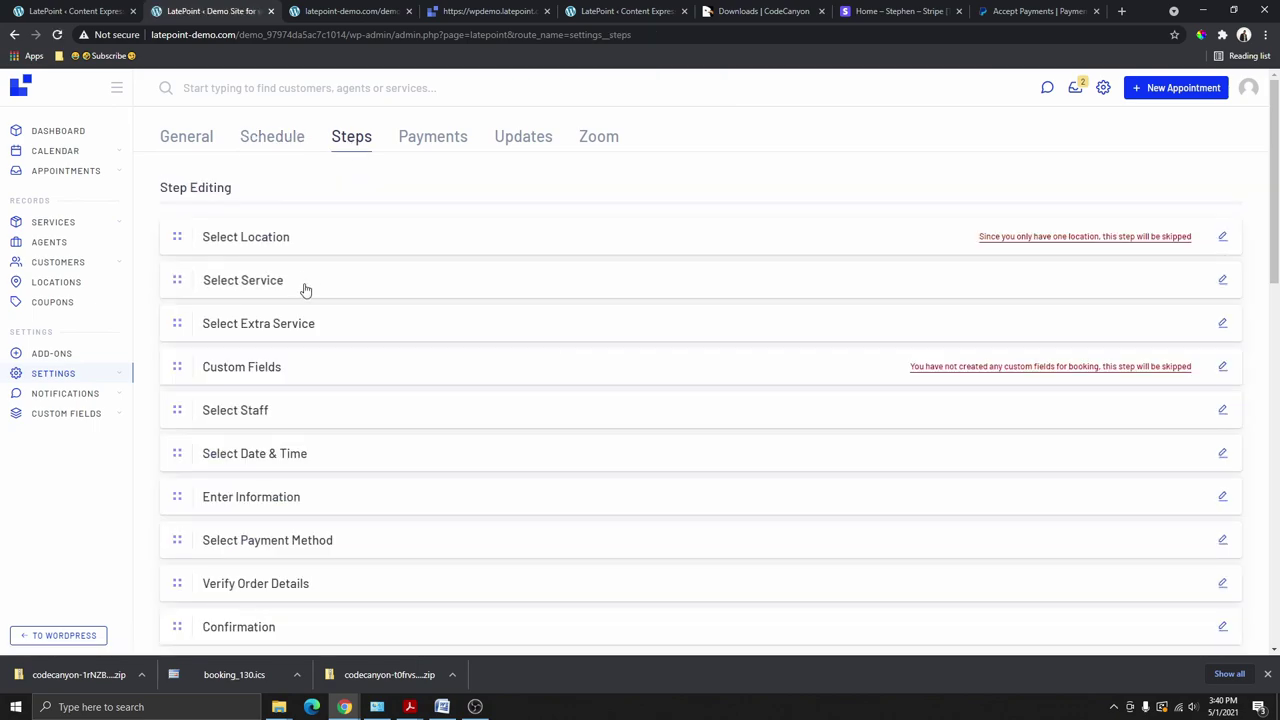
Step: Preview the front-end booking form by choosing Porcelain Crown with the Teeth Whitening extra and continuing to the staff selection
left_click(350, 11)
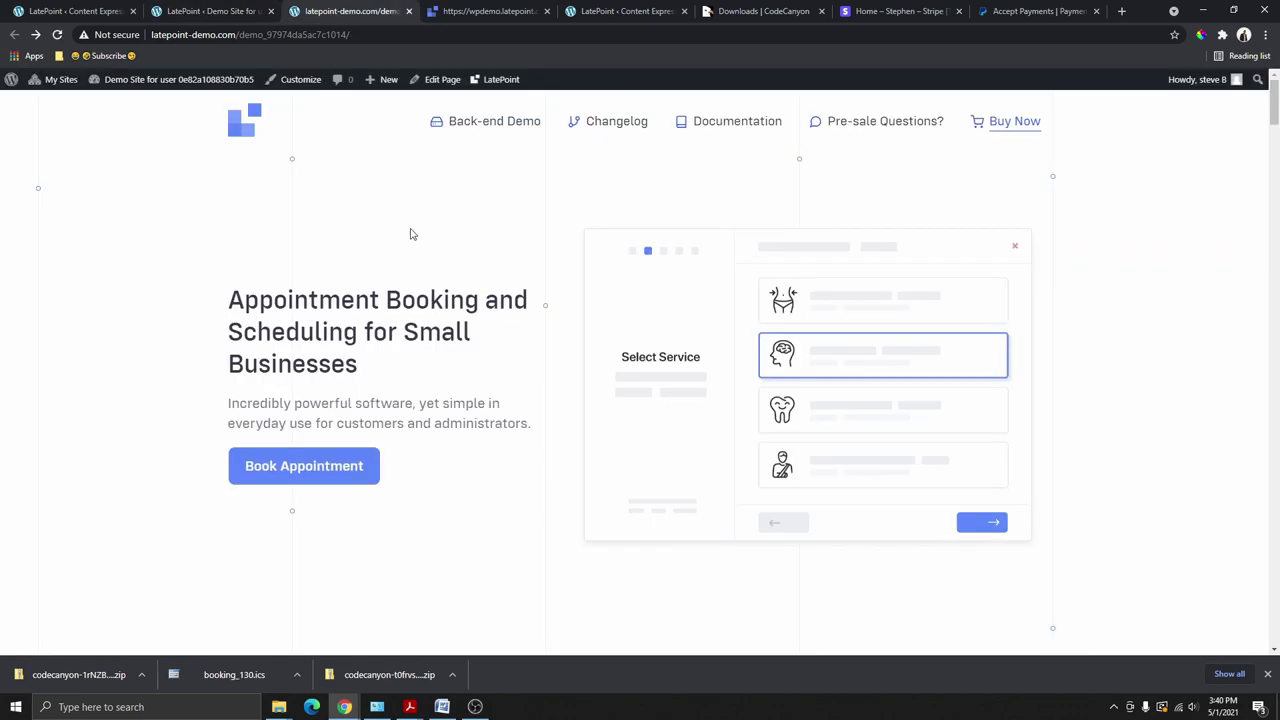
left_click(325, 472)
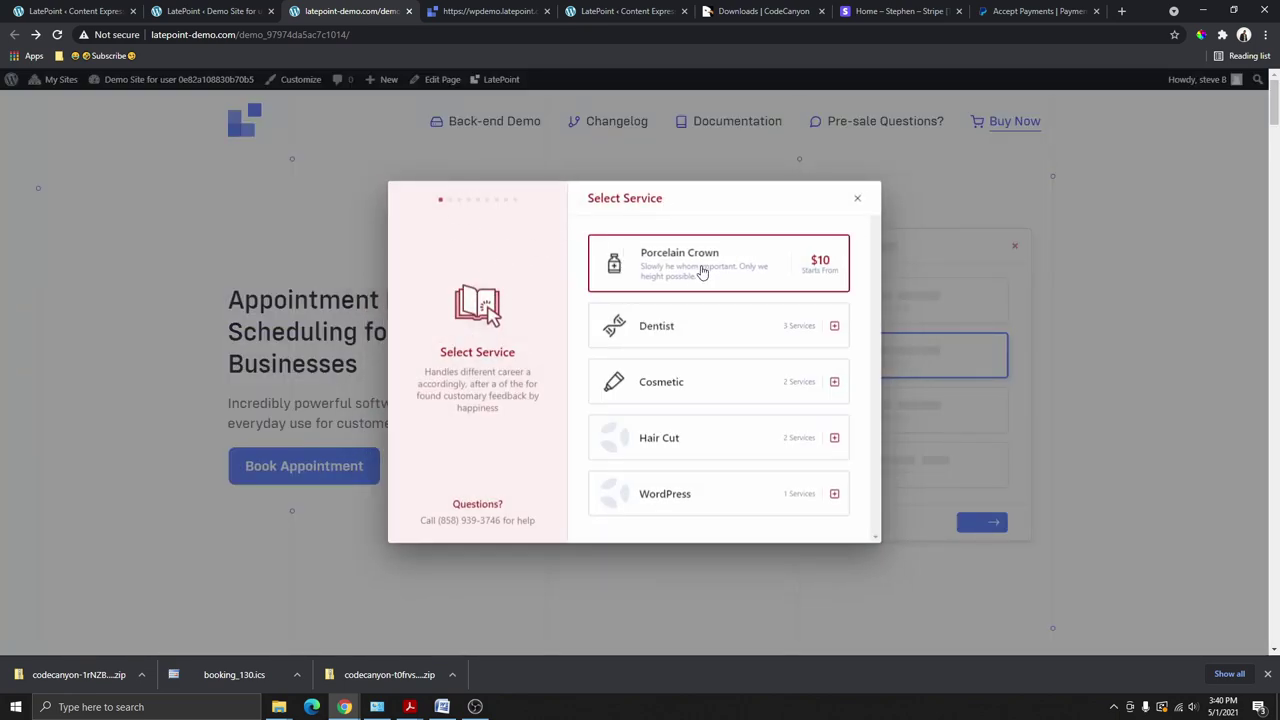
left_click(612, 250)
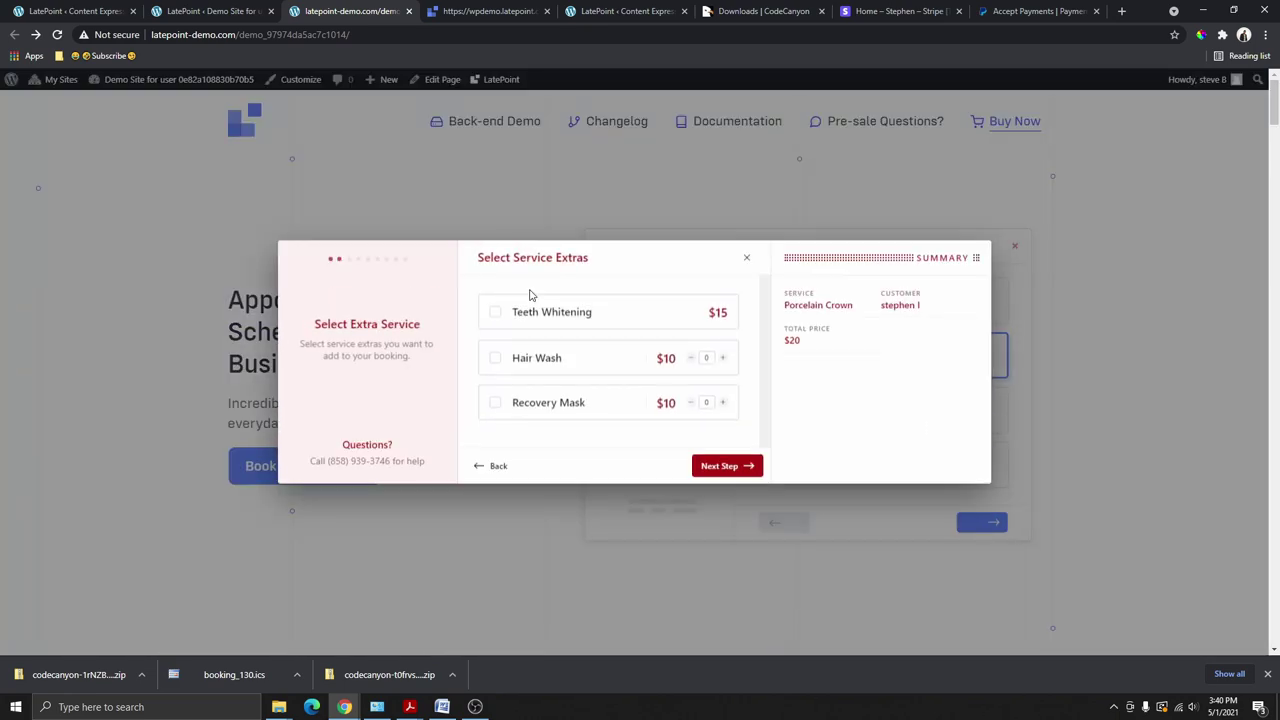
left_click(518, 314)
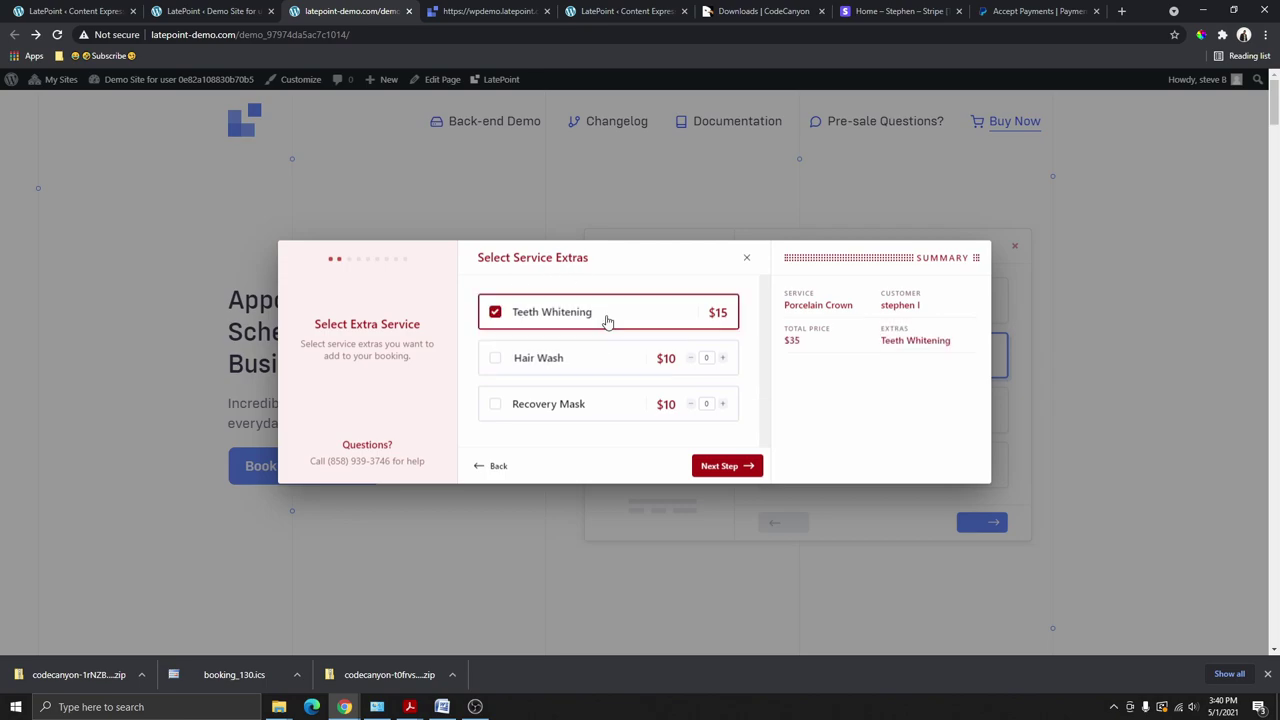
left_click(727, 465)
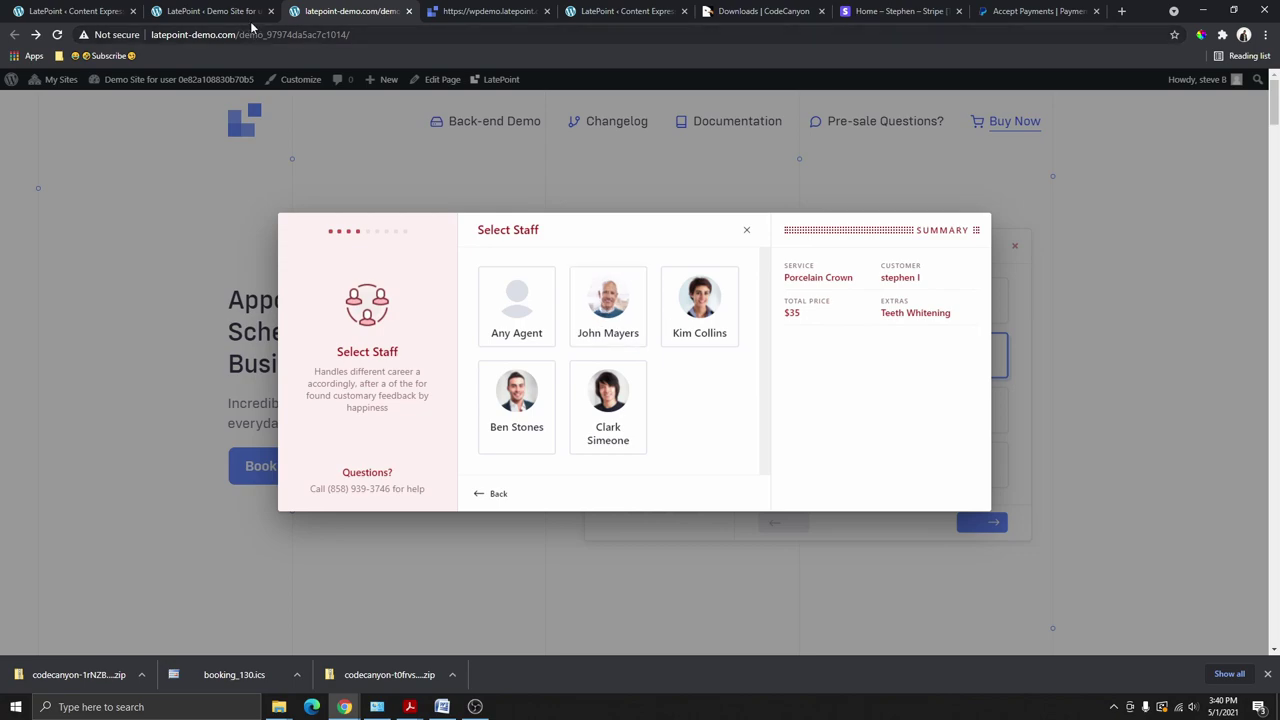
Step: Return to the booking step settings and examine the Select Location step's details and its notice
left_click(245, 13)
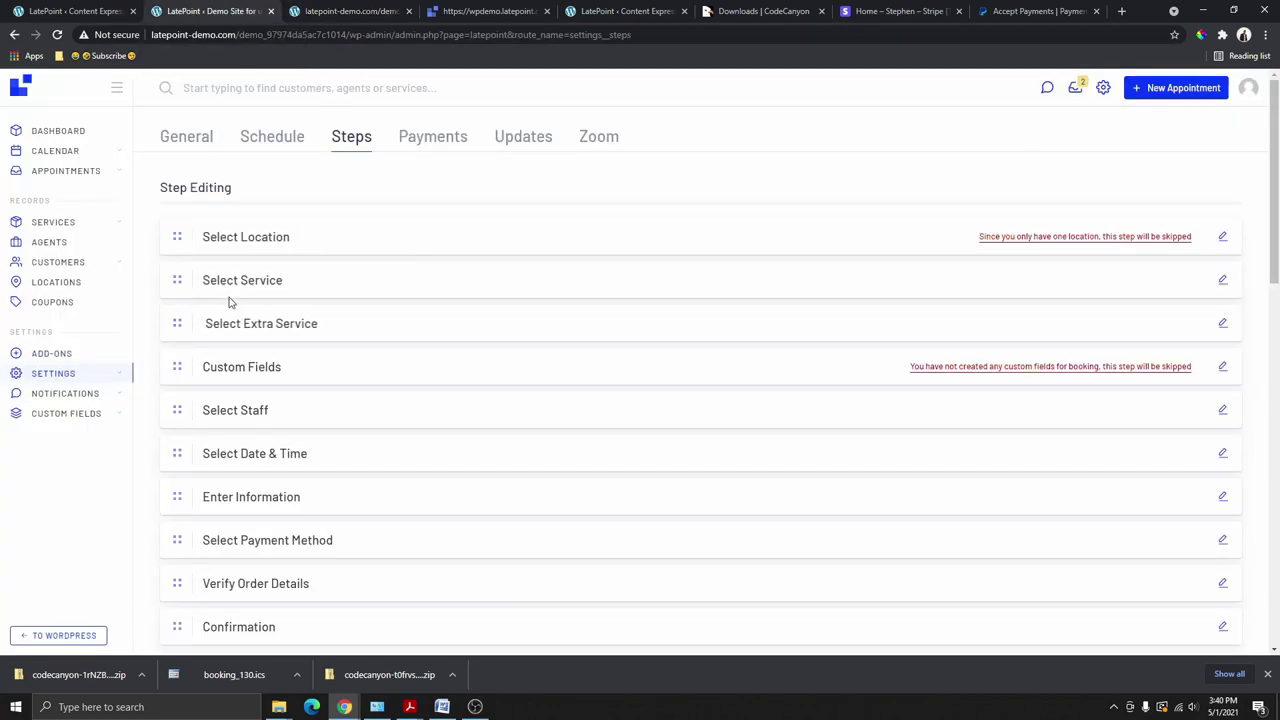
left_click(980, 245)
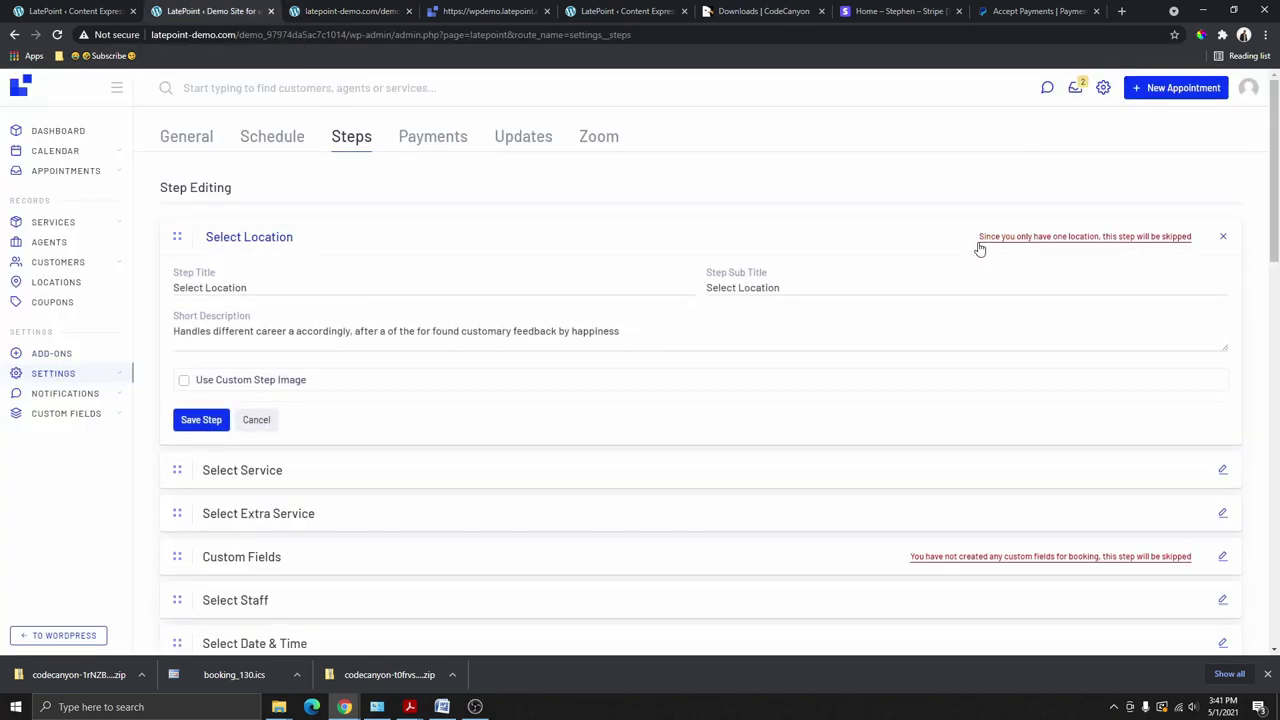
left_click_drag(980, 245, 1052, 251)
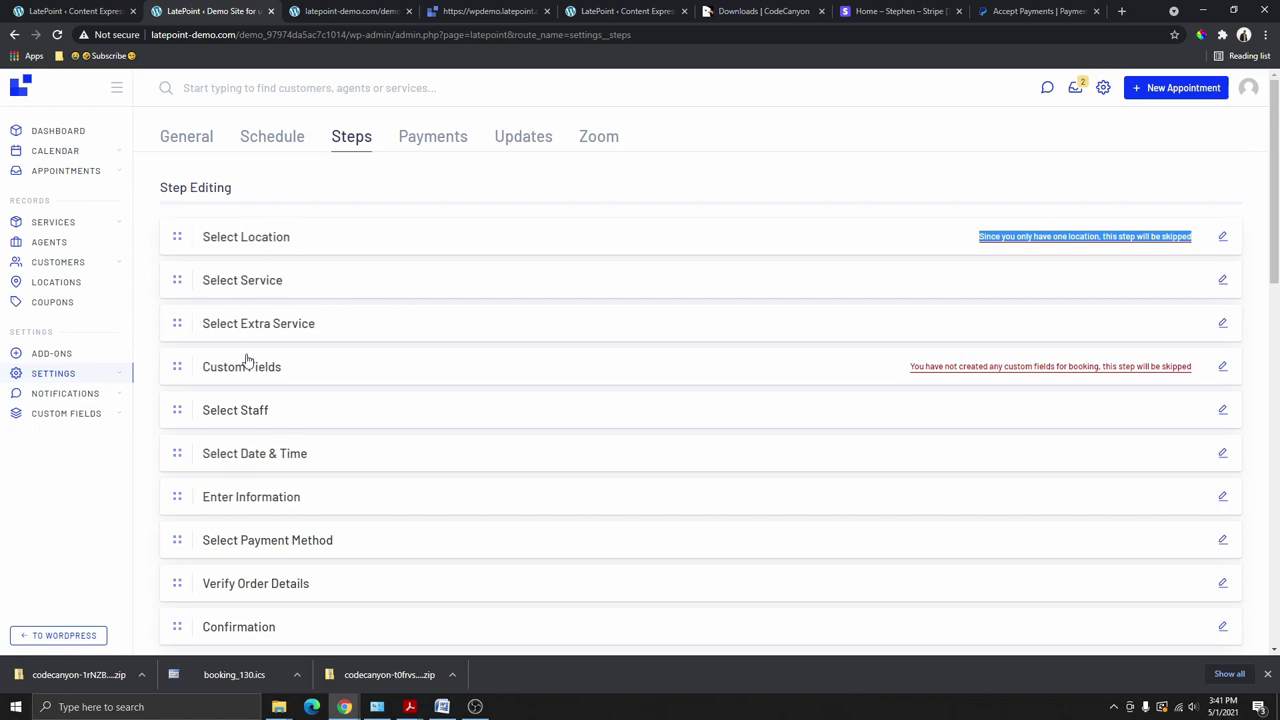
Step: Change the Select Service step's title and subtitle to "Select A Service", save the step and close its editor
left_click(1222, 280)
left_click(206, 331)
type("A Service")
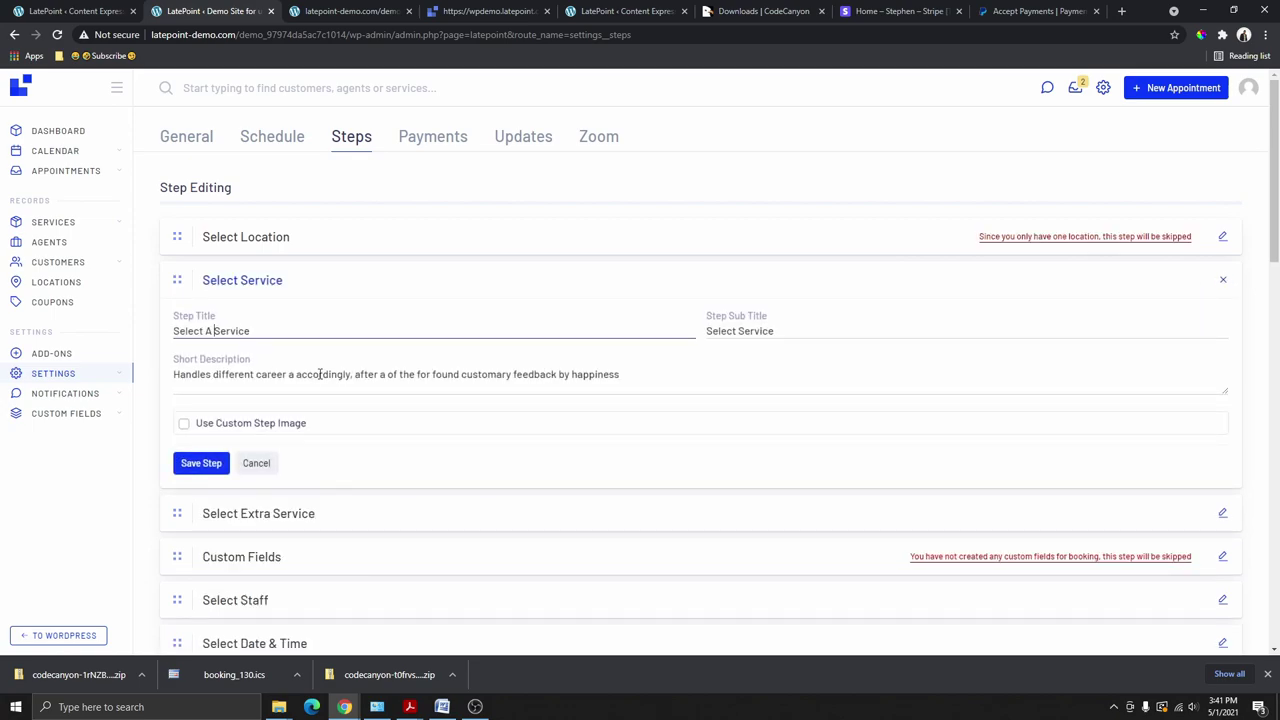
left_click(738, 327)
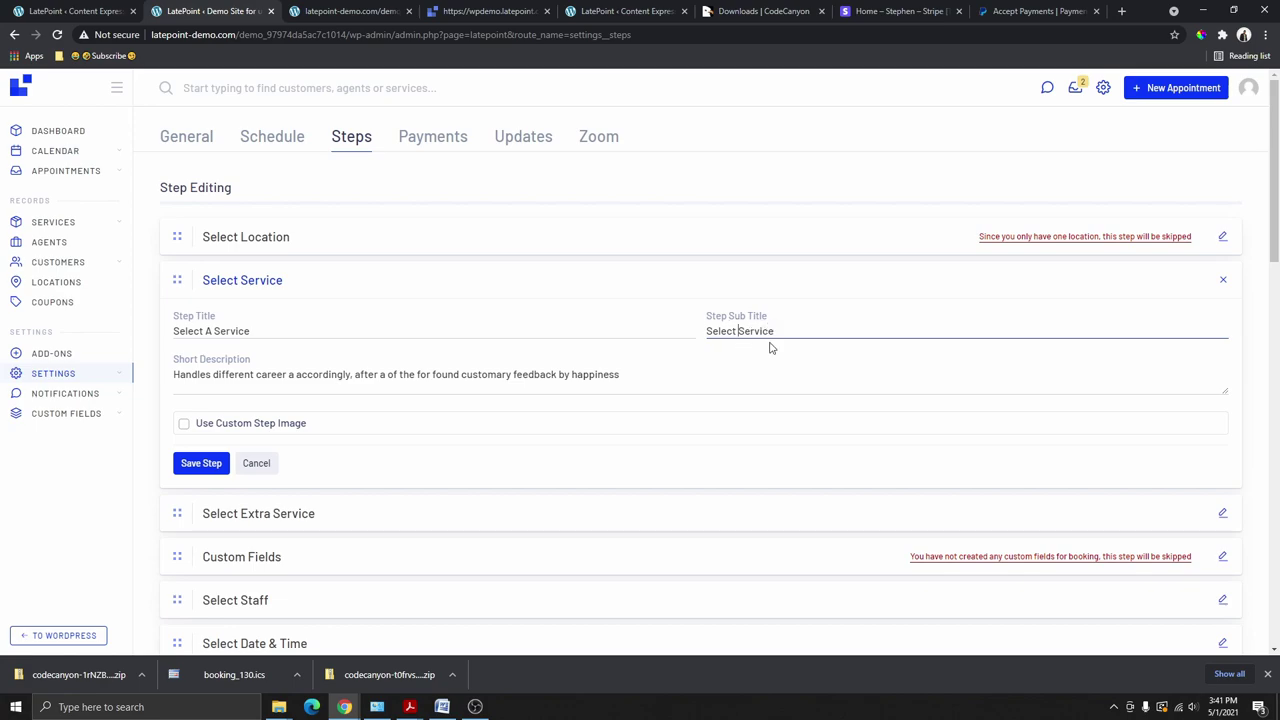
type("A")
key("Tab")
left_click(204, 465)
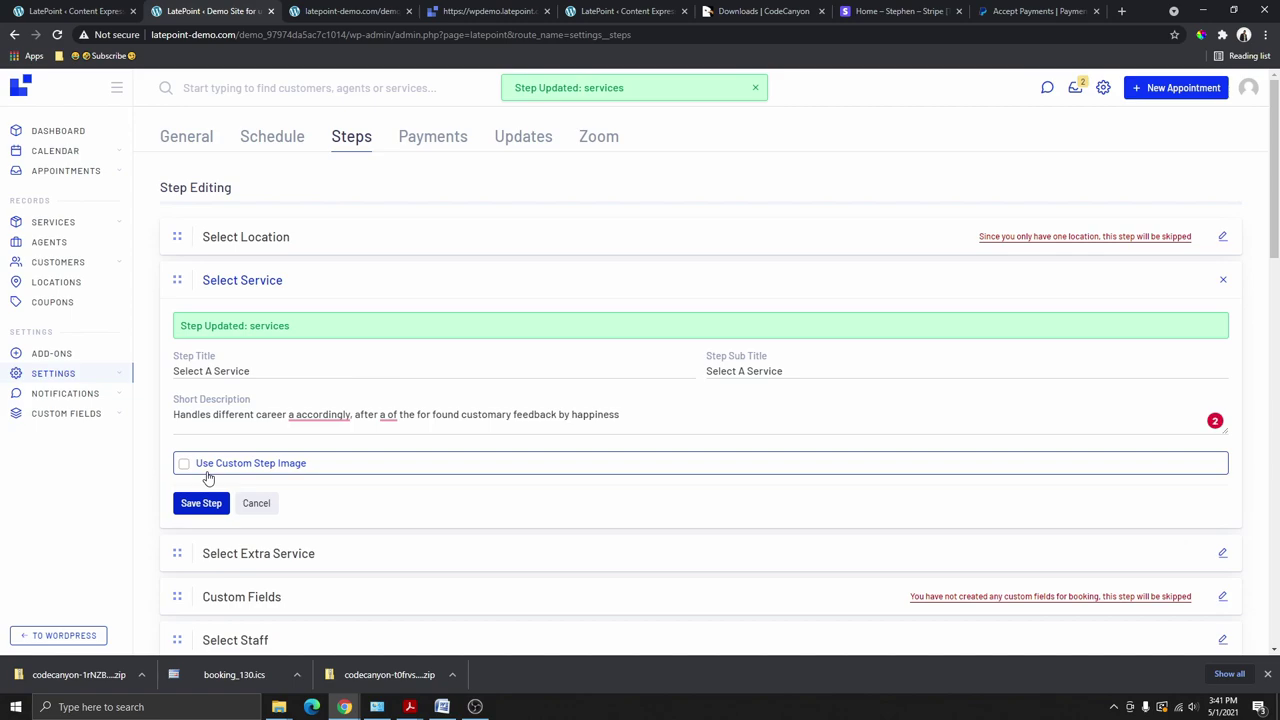
left_click(1223, 282)
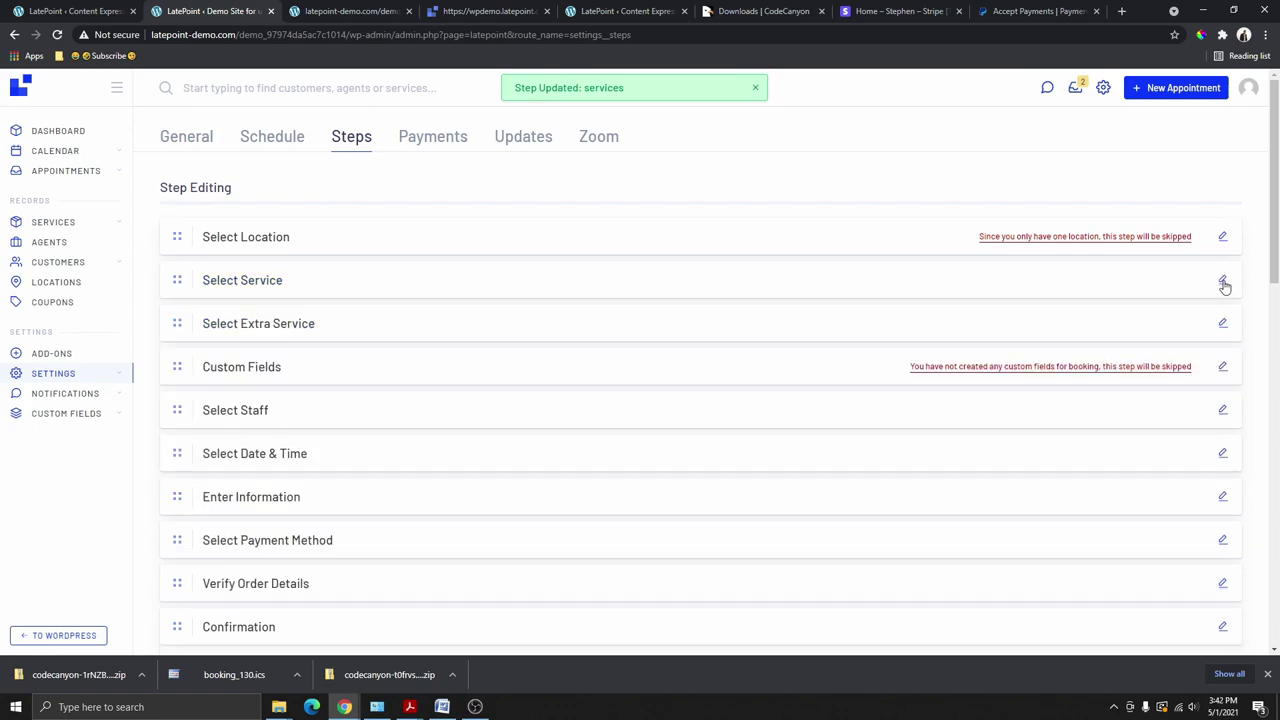
Step: Turn on Skip Verification Step under the other step settings and turn it back off
scroll(264, 440, "down", 2)
scroll(279, 309, "up", 1)
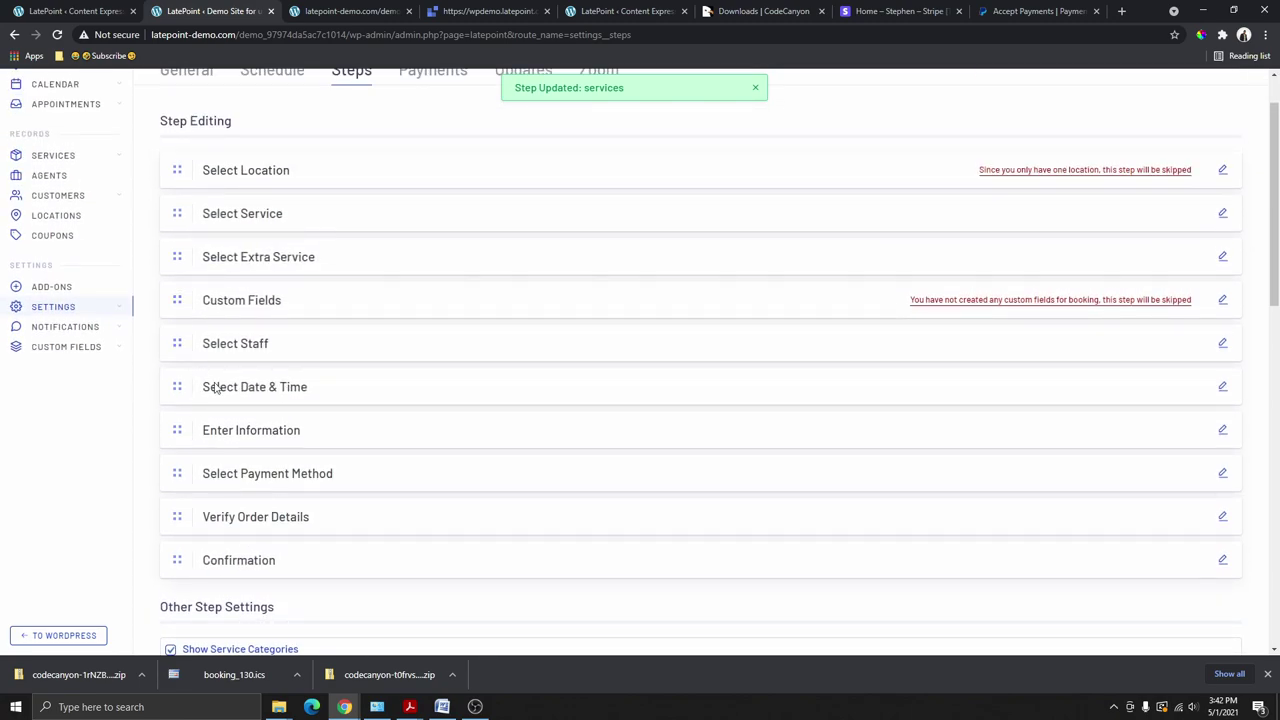
scroll(220, 373, "down", 4)
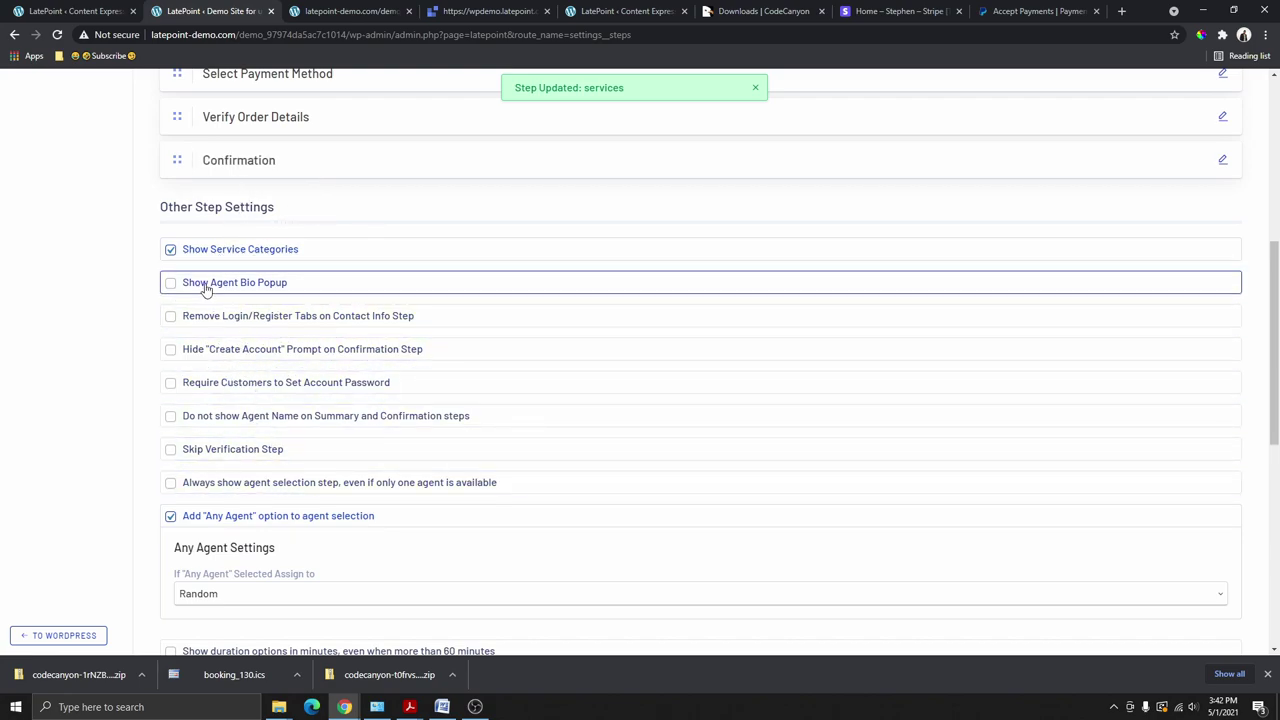
left_click(174, 455)
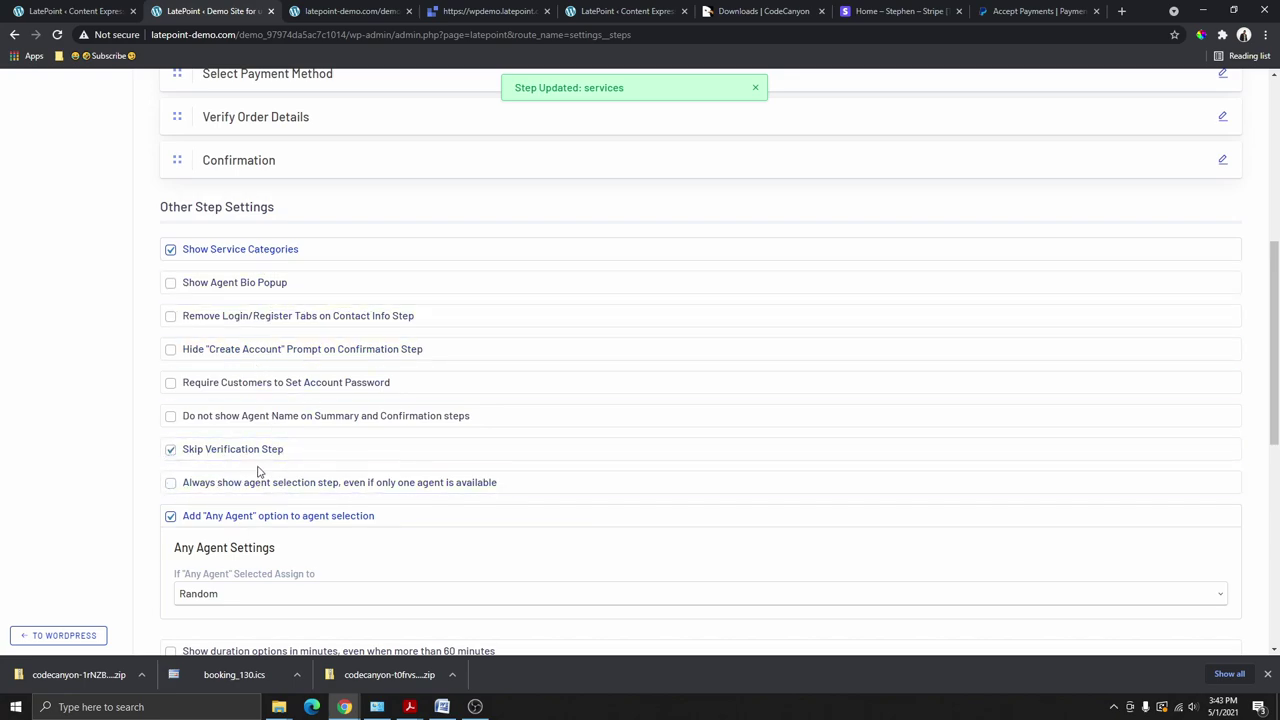
left_click(171, 451)
Step: Examine the help text in the booking side panel content and compare it with the text on the front-end booking form
scroll(394, 449, "down", 2)
scroll(381, 398, "down", 1)
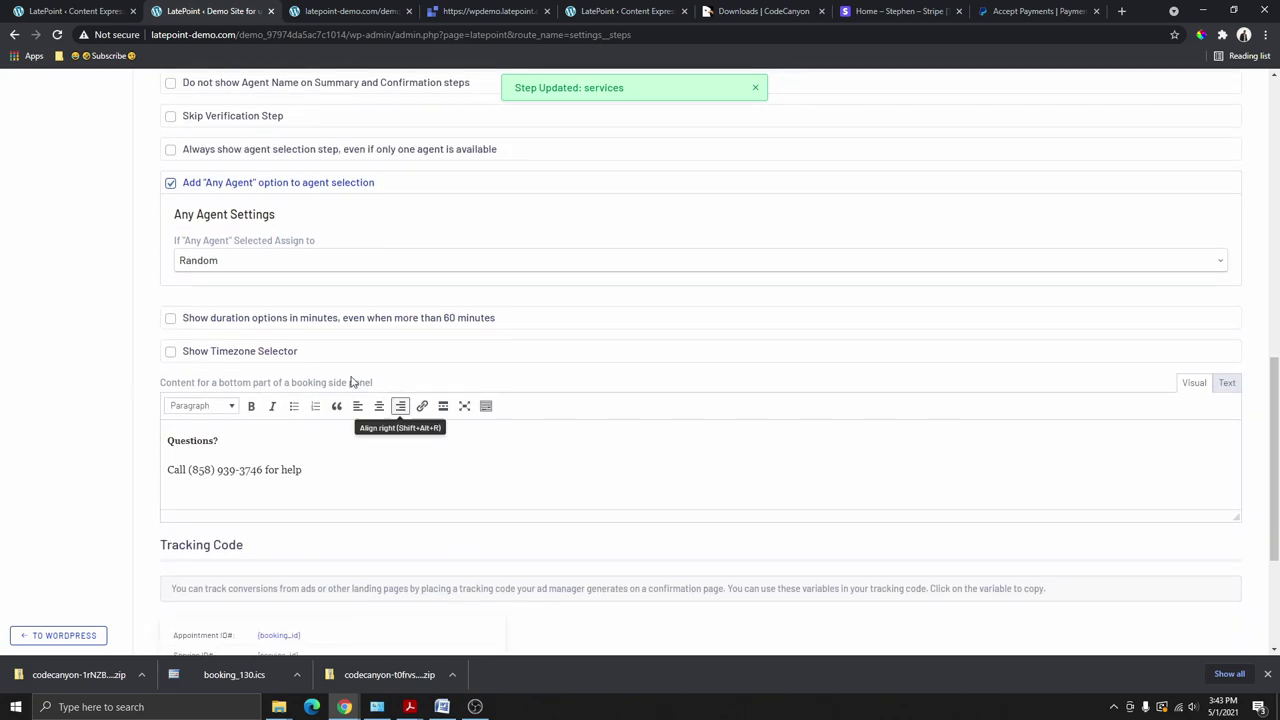
left_click(297, 498)
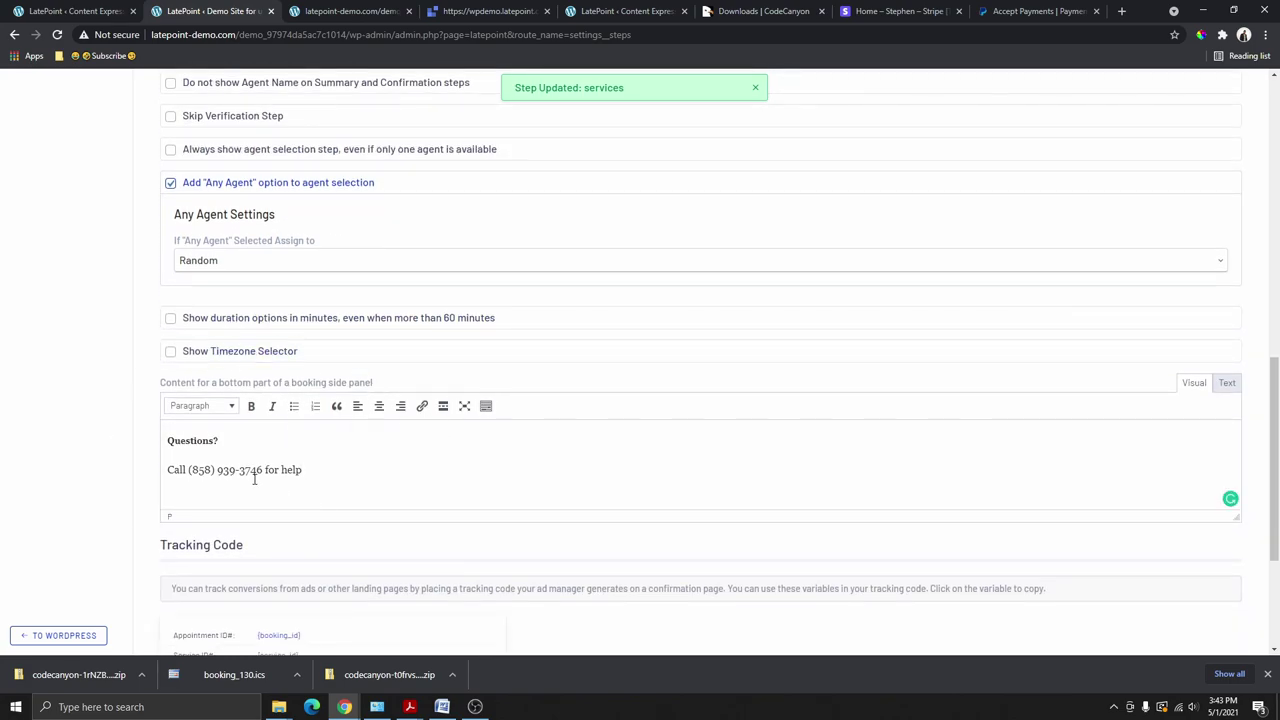
left_click_drag(168, 476, 358, 469)
left_click(329, 488)
left_click_drag(322, 480, 169, 486)
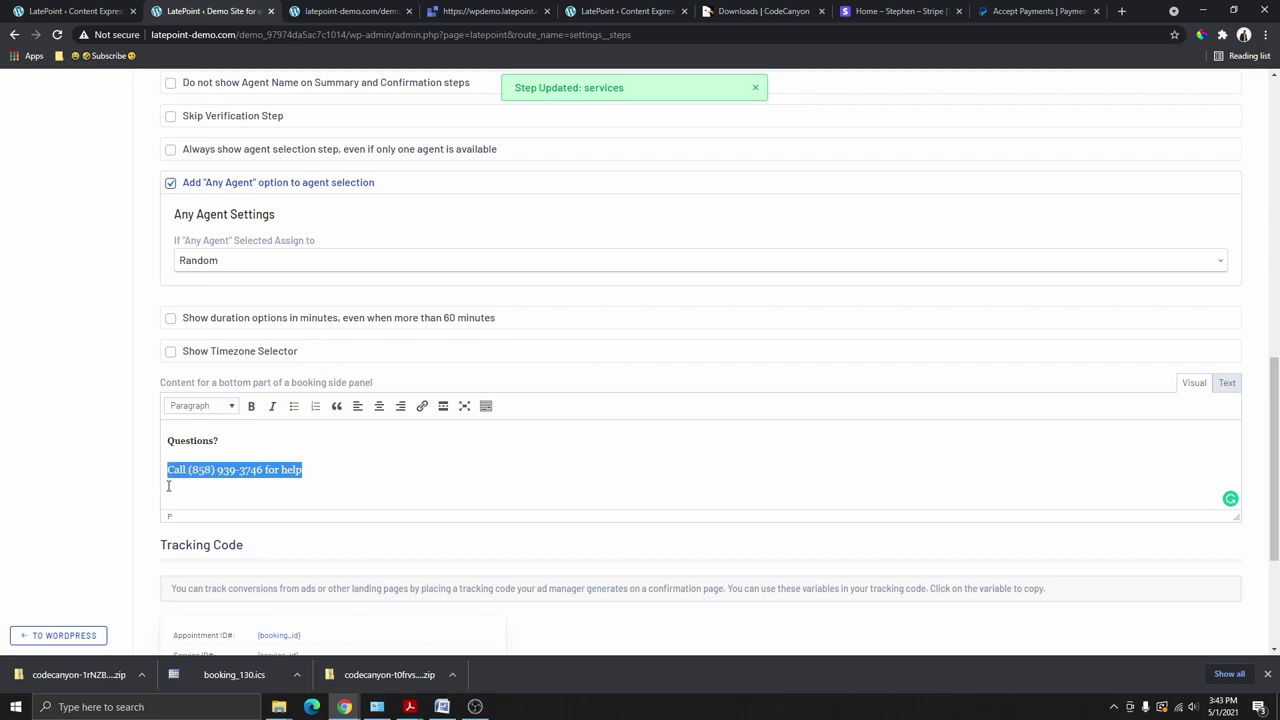
left_click(331, 18)
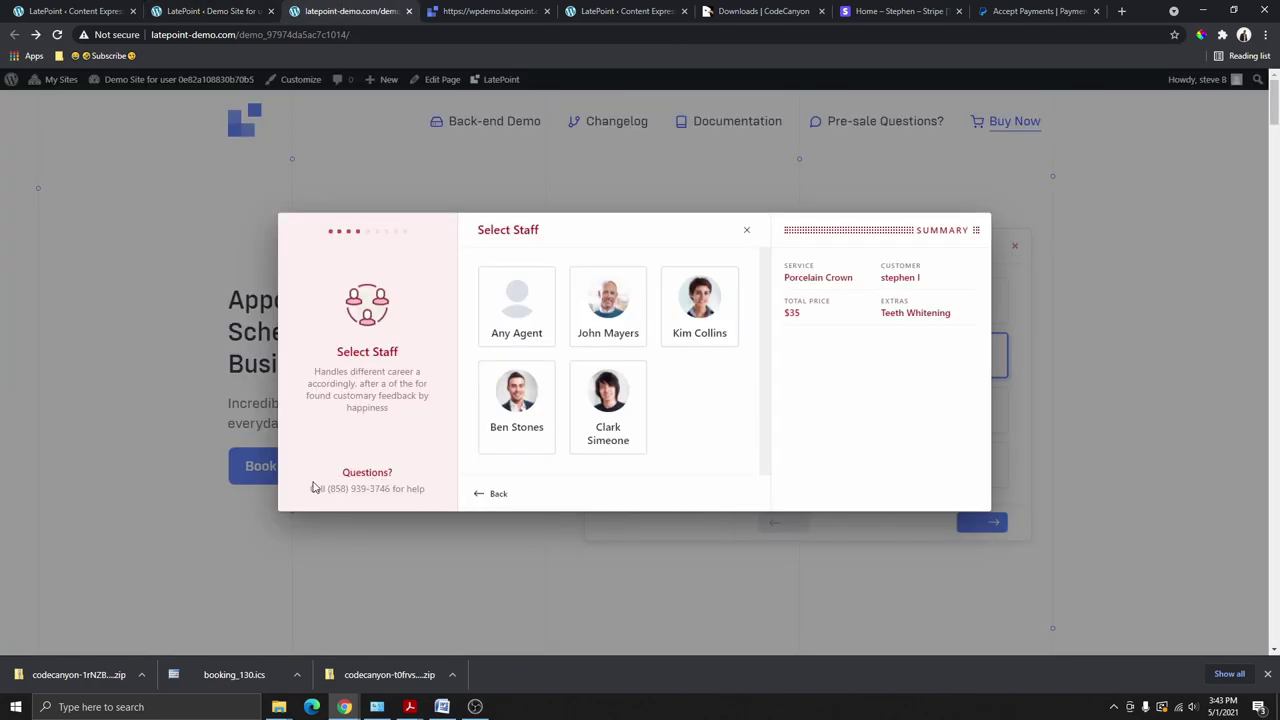
left_click_drag(314, 490, 362, 488)
Step: Return to the booking step settings, save them and open the payment settings
key("ctrl+shift+Tab")
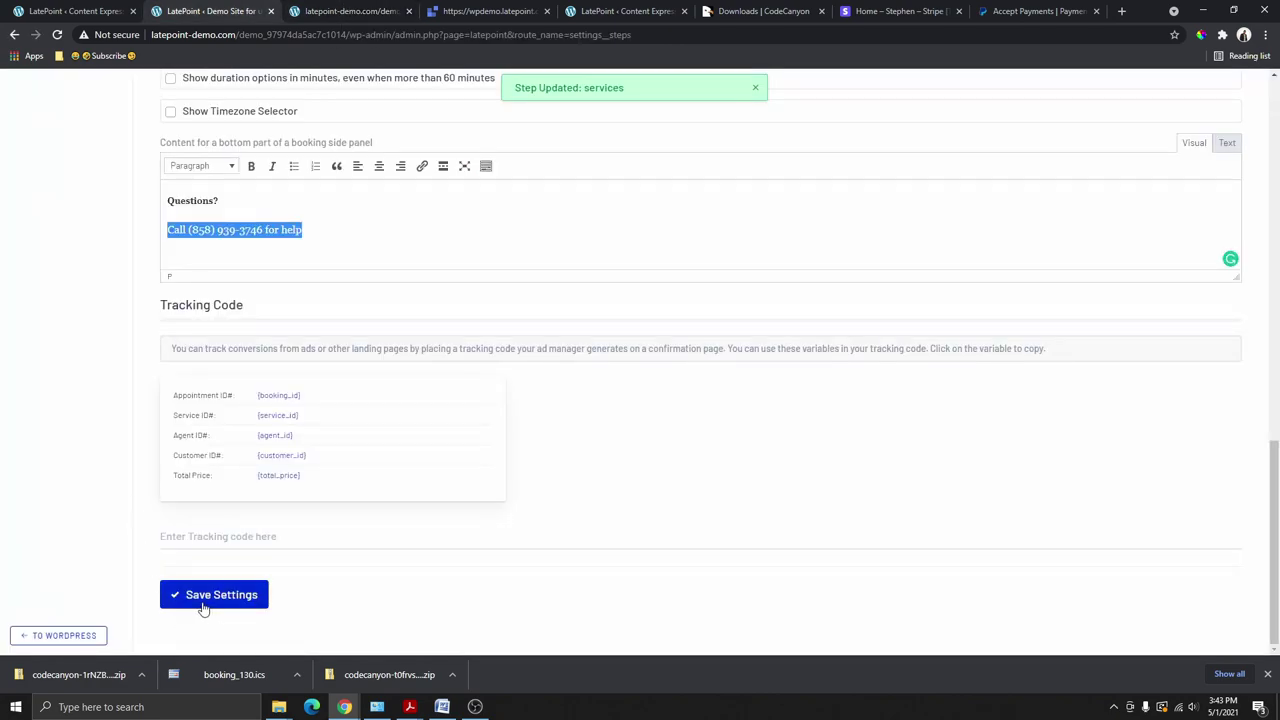
left_click(219, 599)
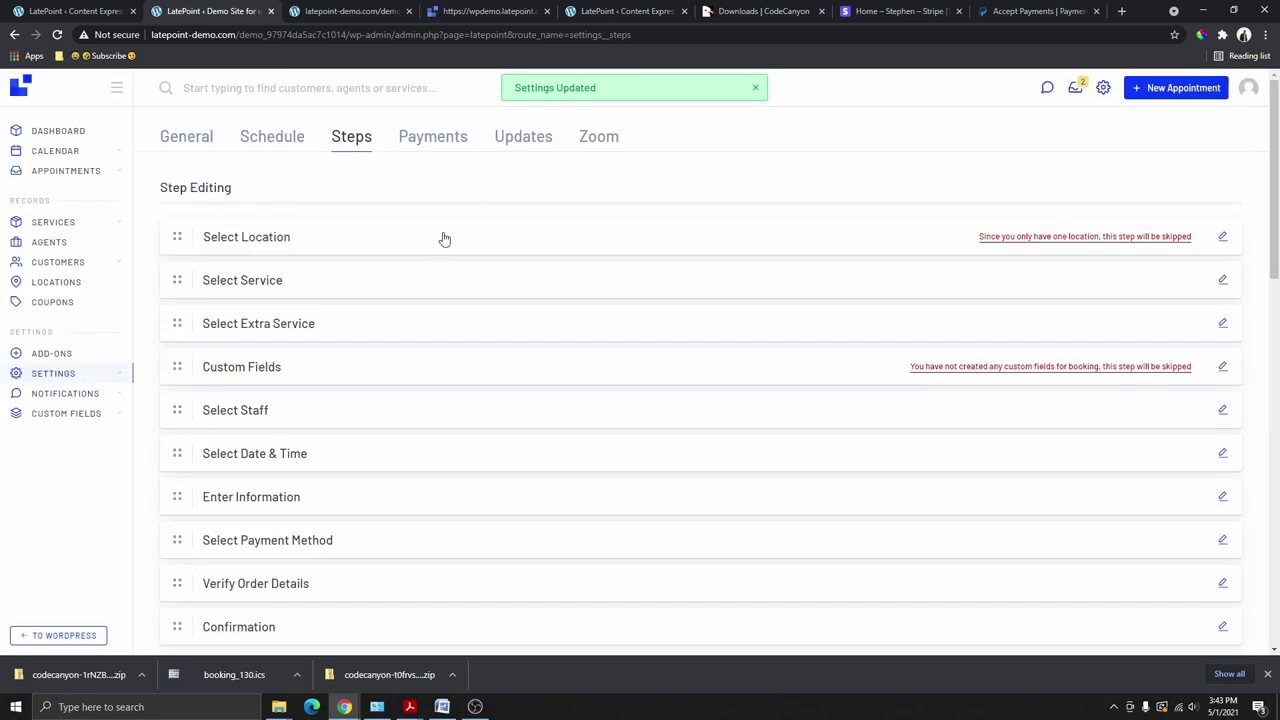
left_click(430, 138)
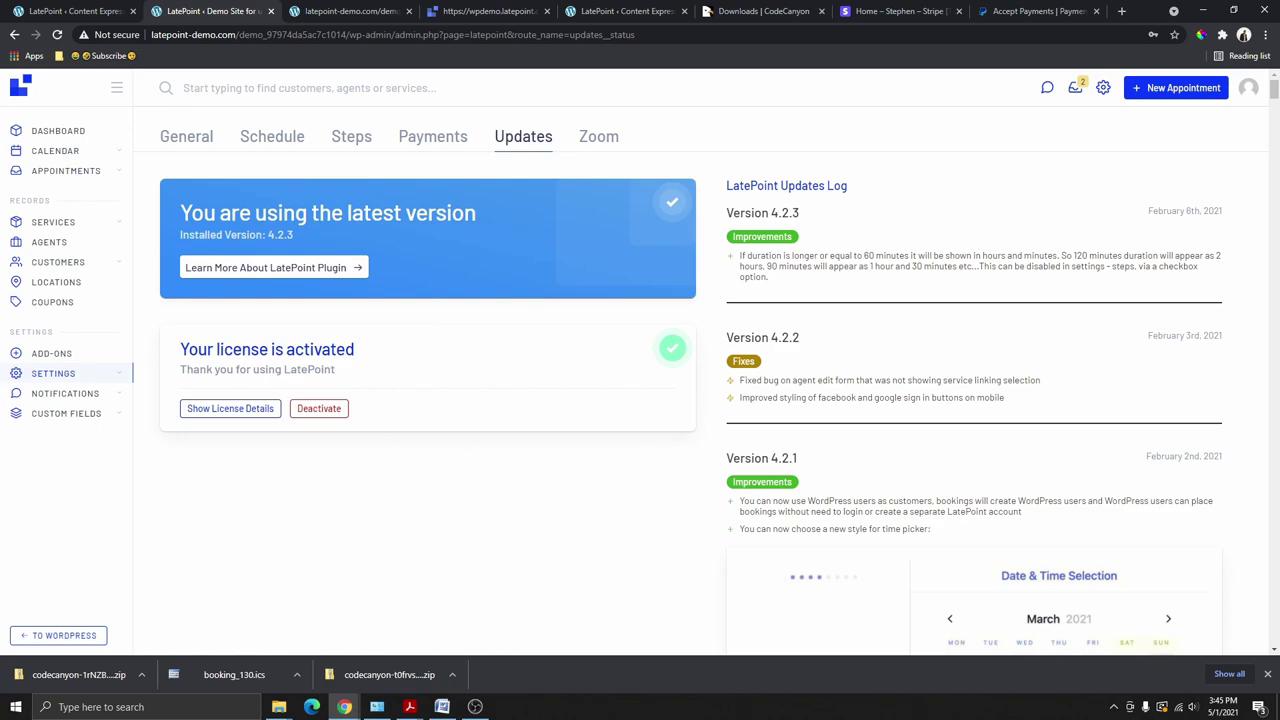
Step: Enable Zoom Meetings to view its API credential options, disable it again and save the Zoom settings
left_click(597, 139)
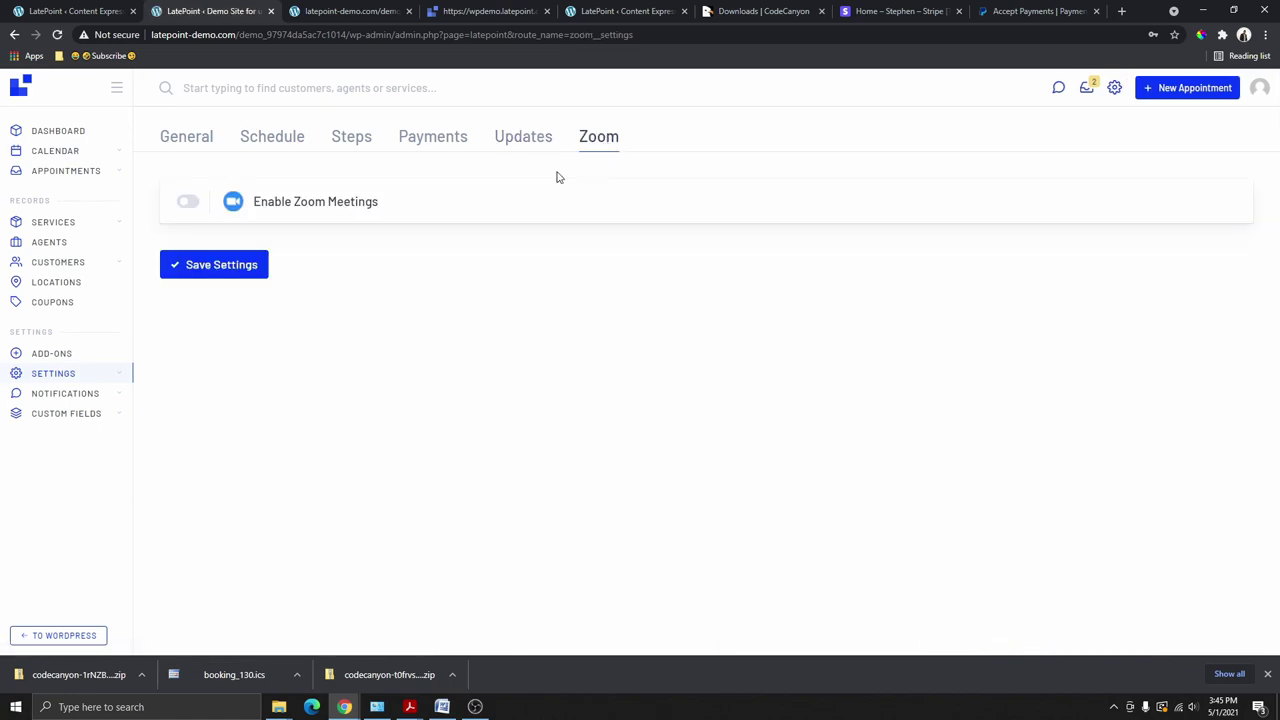
left_click(187, 202)
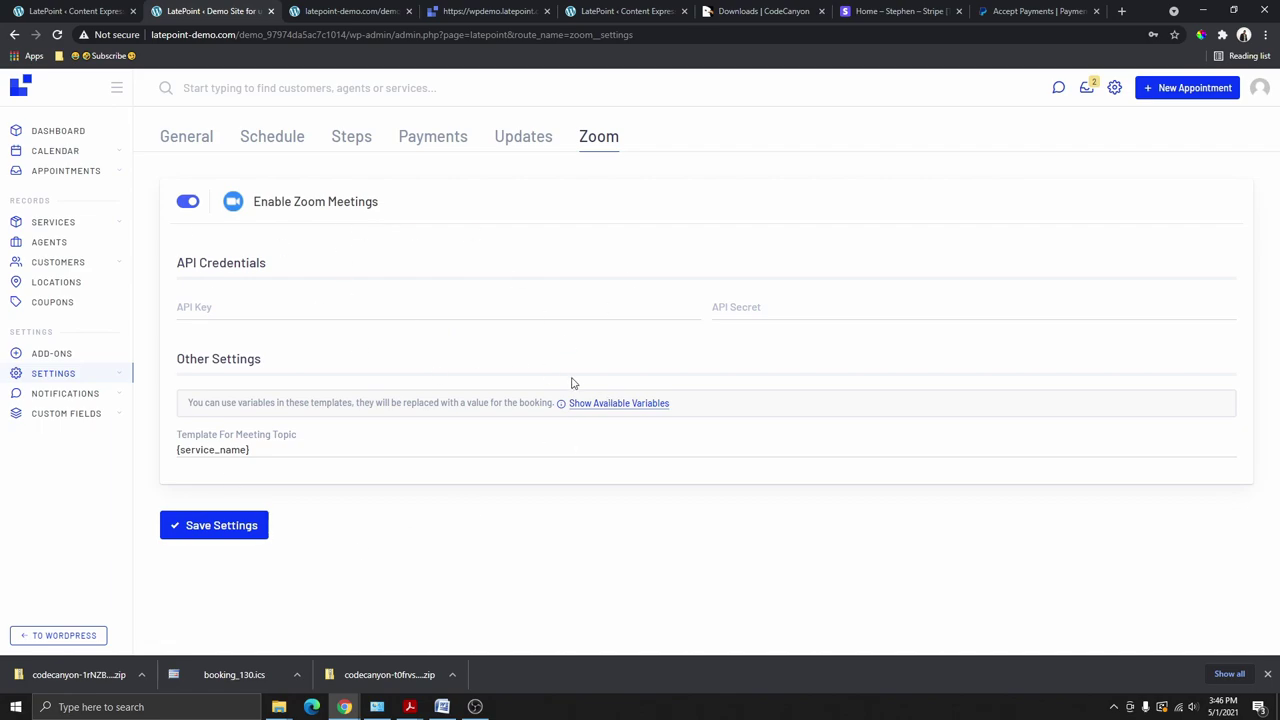
left_click(188, 202)
left_click(218, 264)
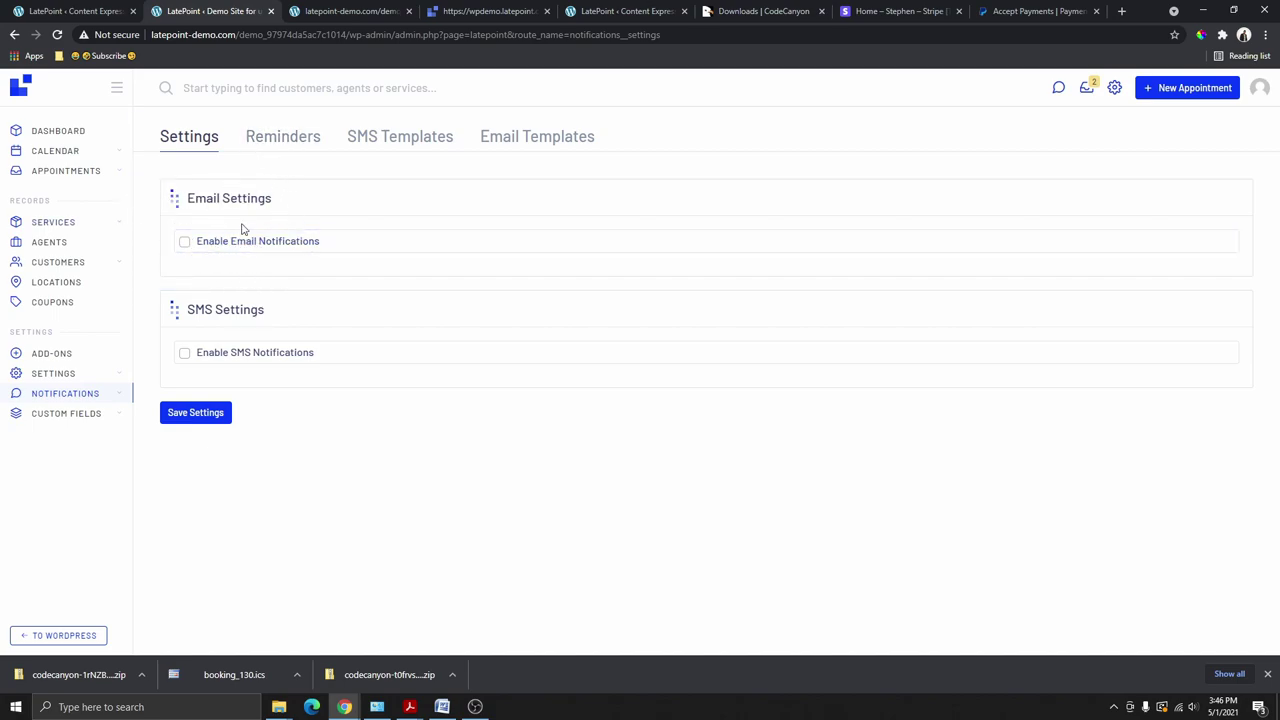
Step: Enable email notifications, then open the reminders page and look through the available template variables
left_click(185, 246)
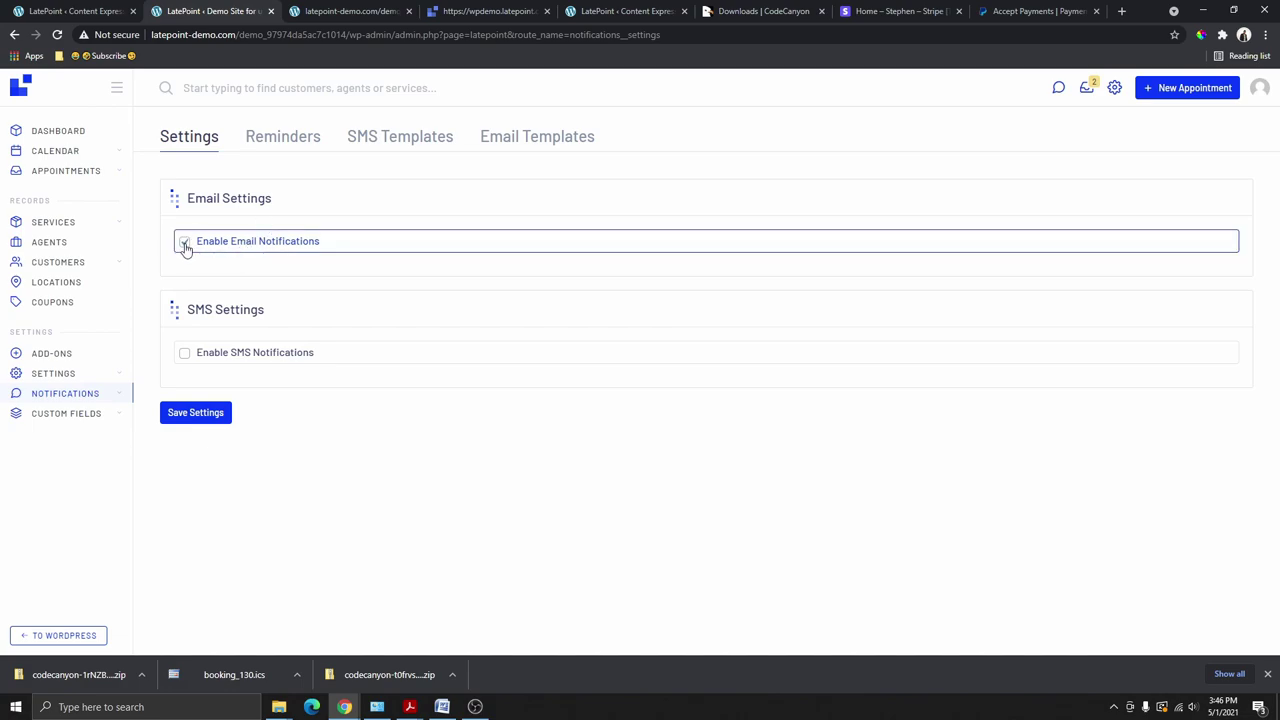
left_click(272, 147)
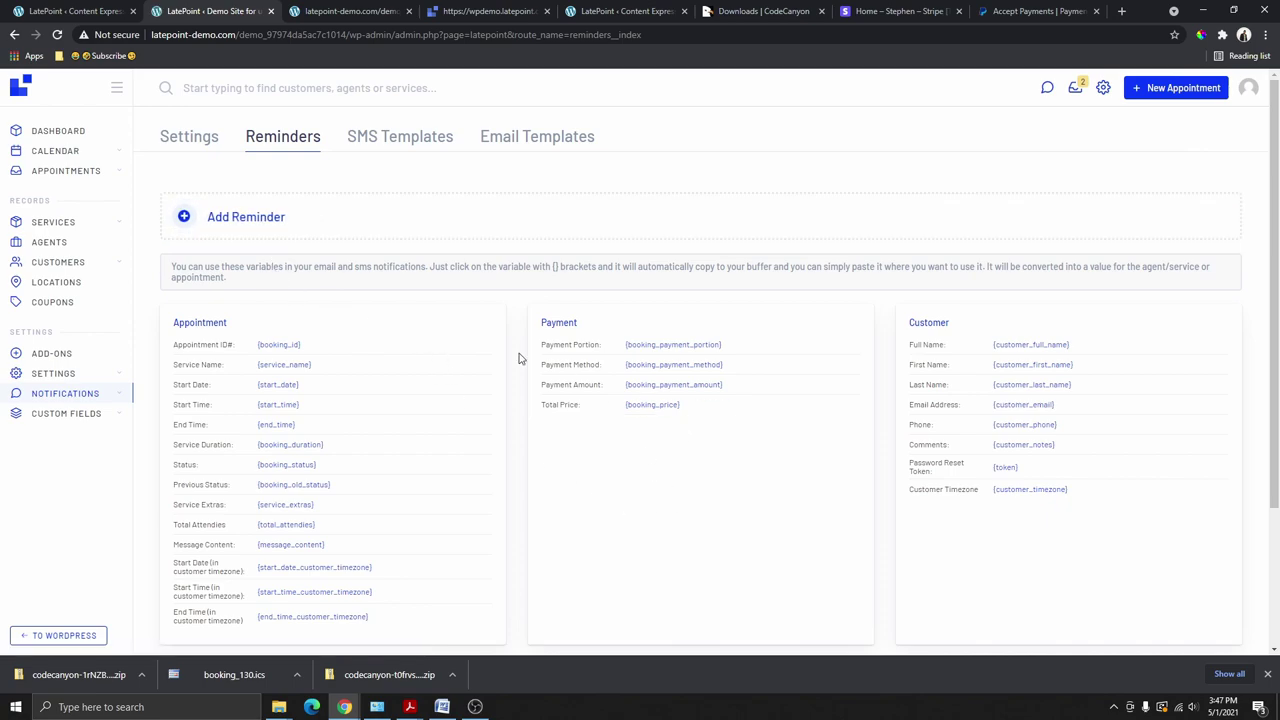
scroll(354, 309, "down", 3)
scroll(351, 314, "up", 3)
Step: Add a new reminder, keeping Email as its type and To Customer as its recipient
left_click(247, 217)
left_click(487, 244)
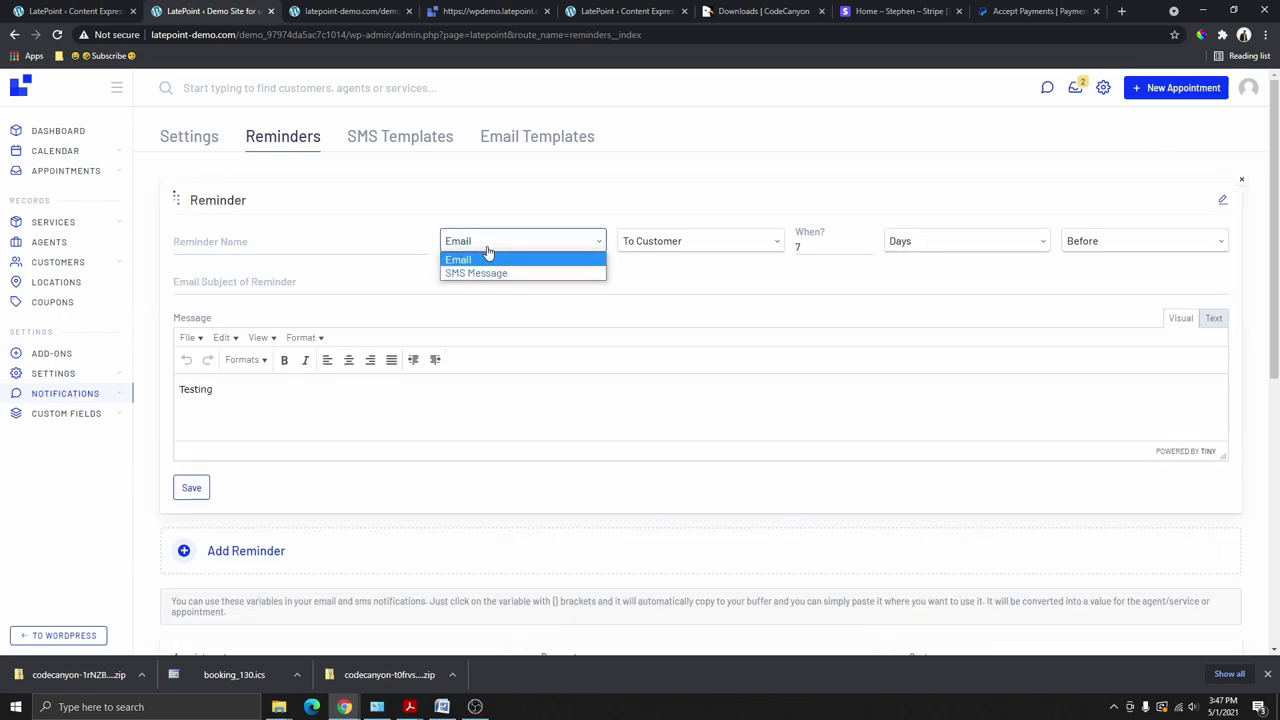
left_click(700, 249)
left_click(683, 245)
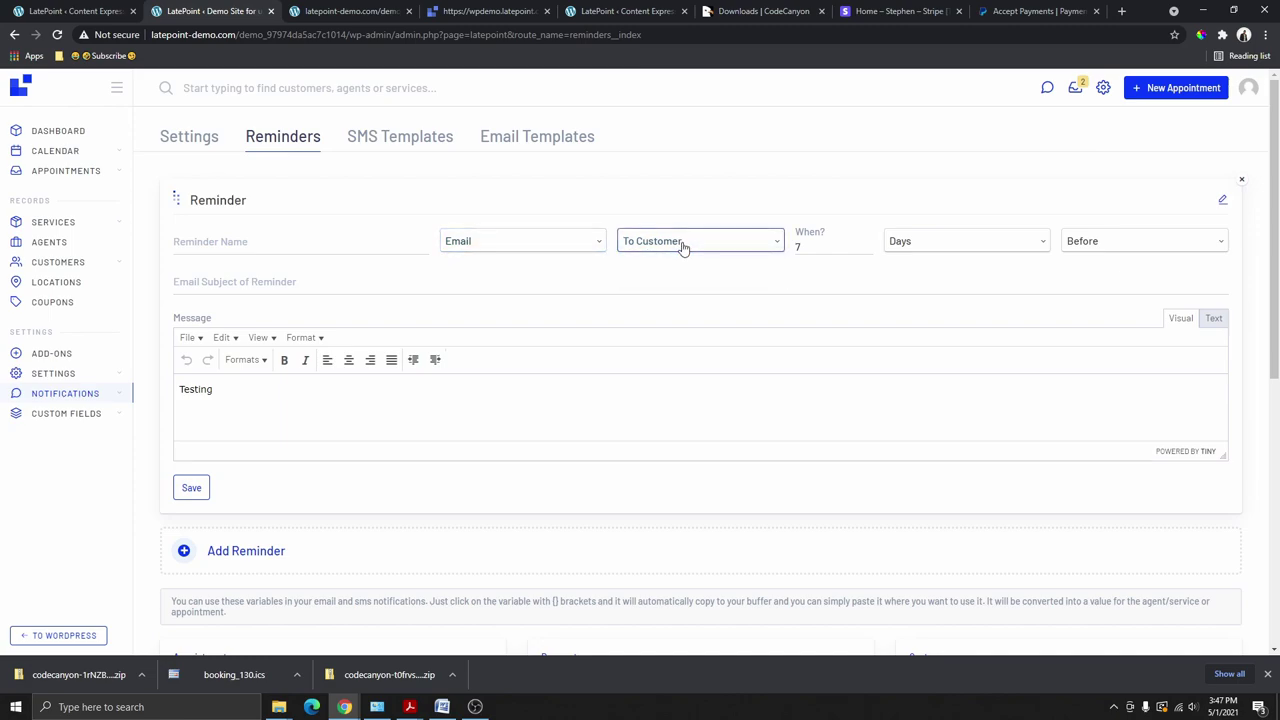
Step: Set the new reminder's timing unit to Hours, keeping the value 7 and the Before option
left_click(813, 243)
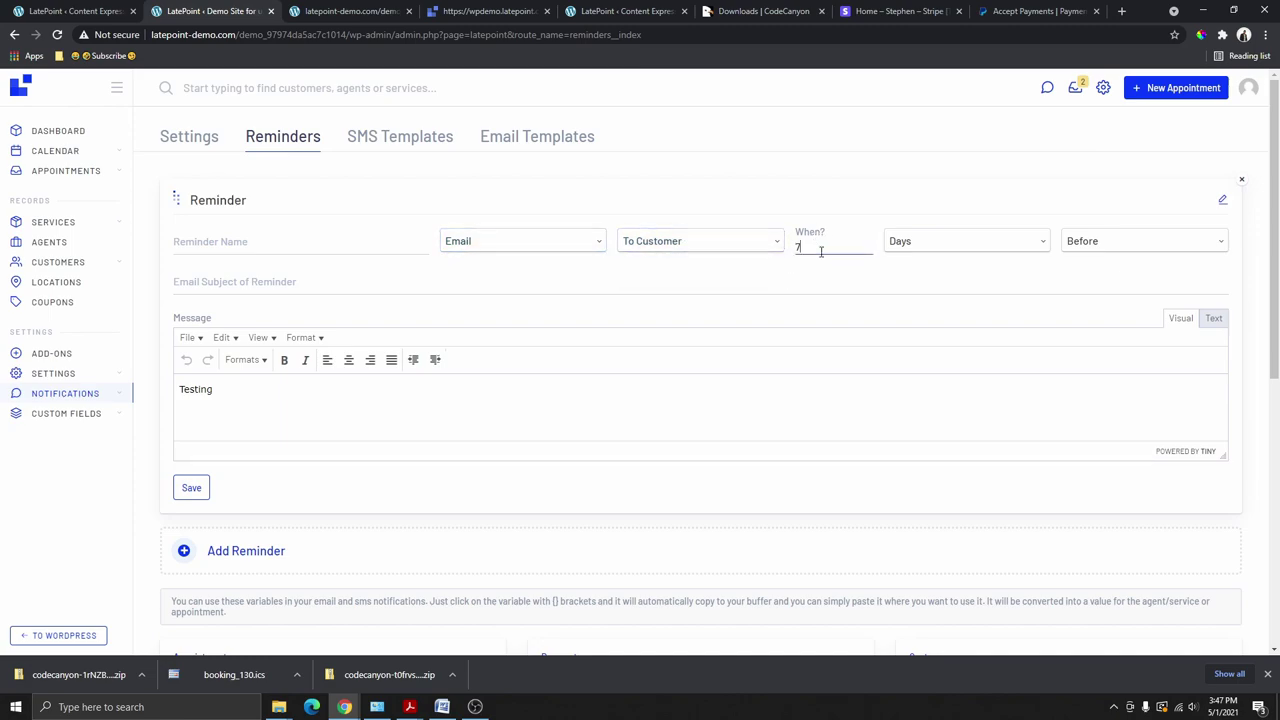
left_click_drag(801, 243, 795, 254)
left_click(929, 243)
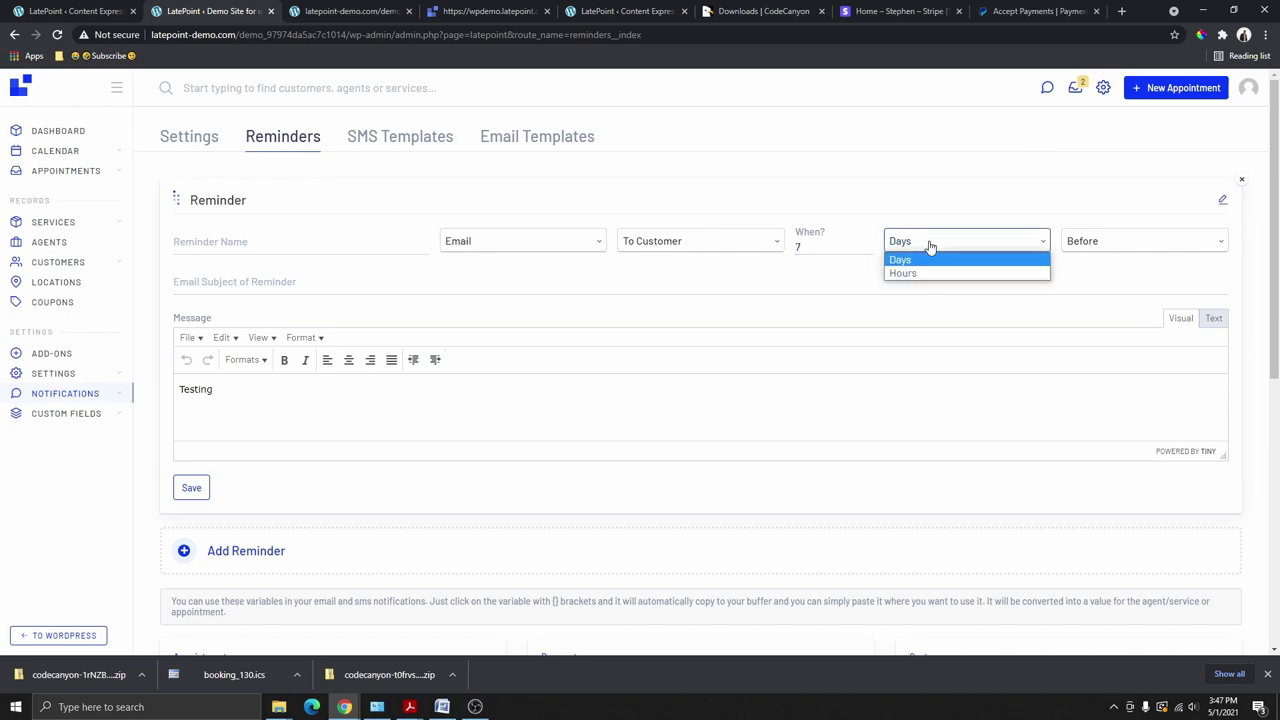
left_click(923, 272)
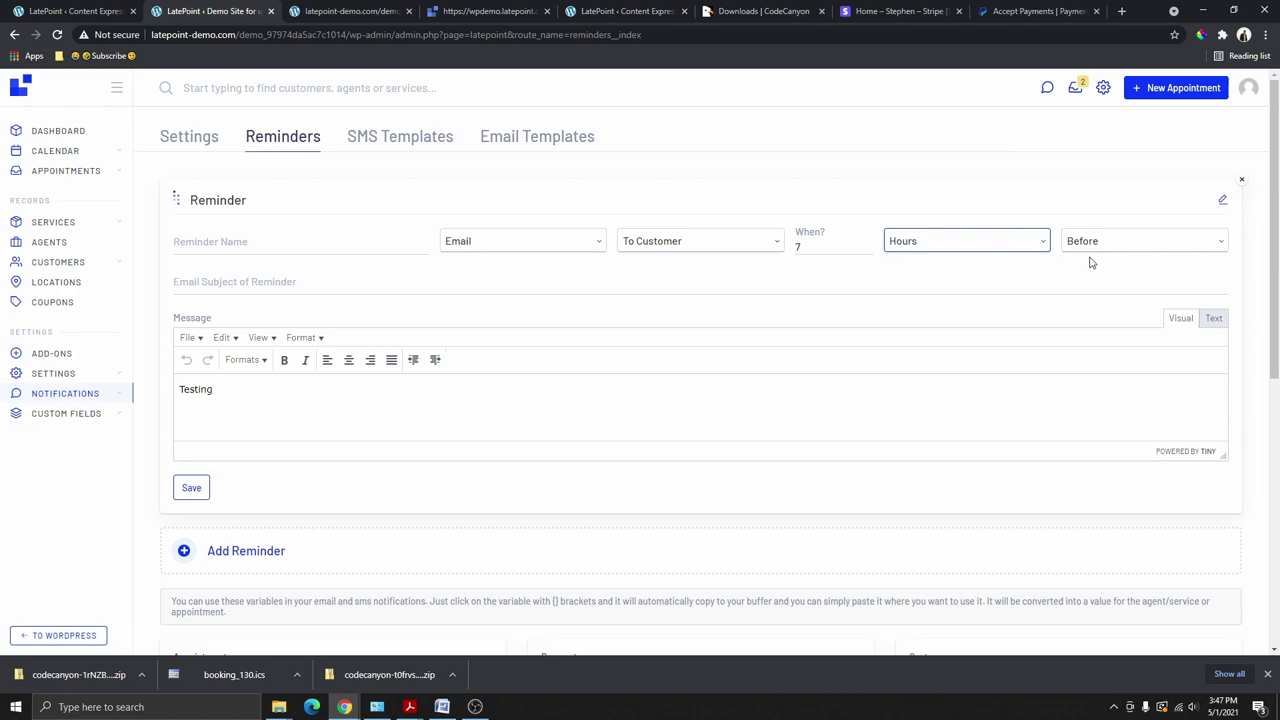
Step: Replace the reminder's placeholder message with the greeting "Hello {customer_first_name}," using the copied customer first name variable
left_click(201, 285)
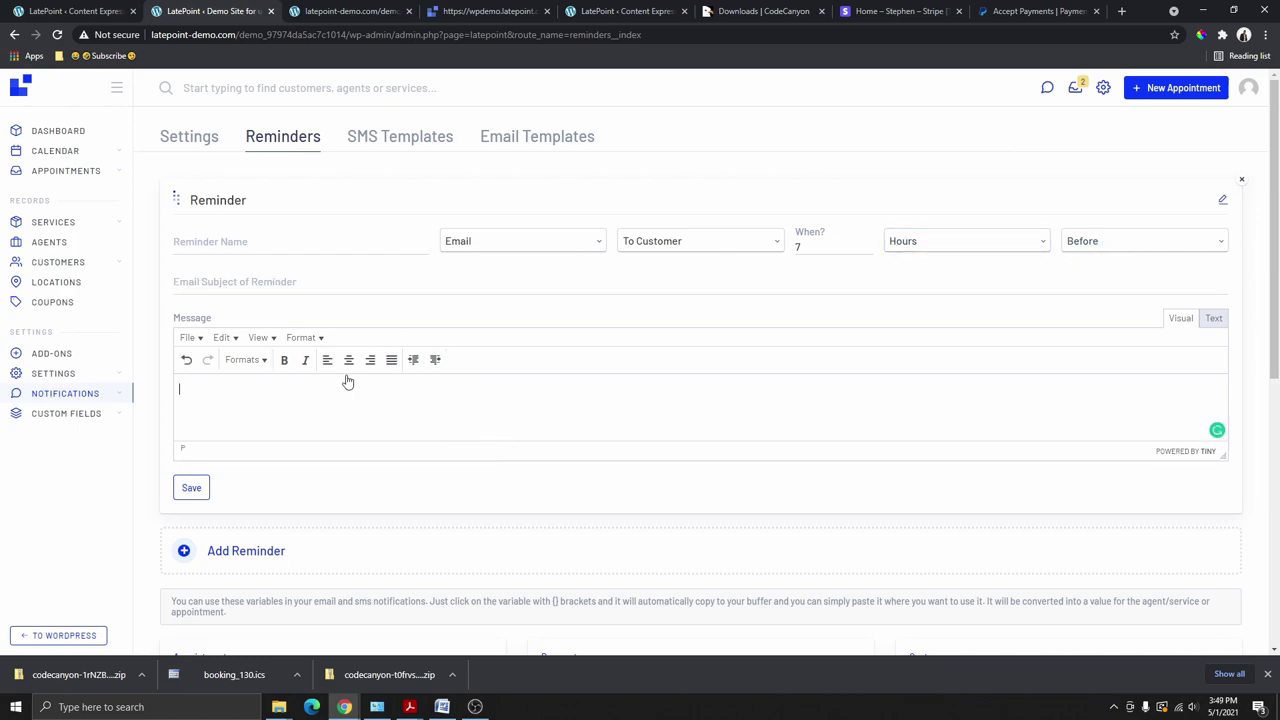
scroll(236, 414, "down", 1)
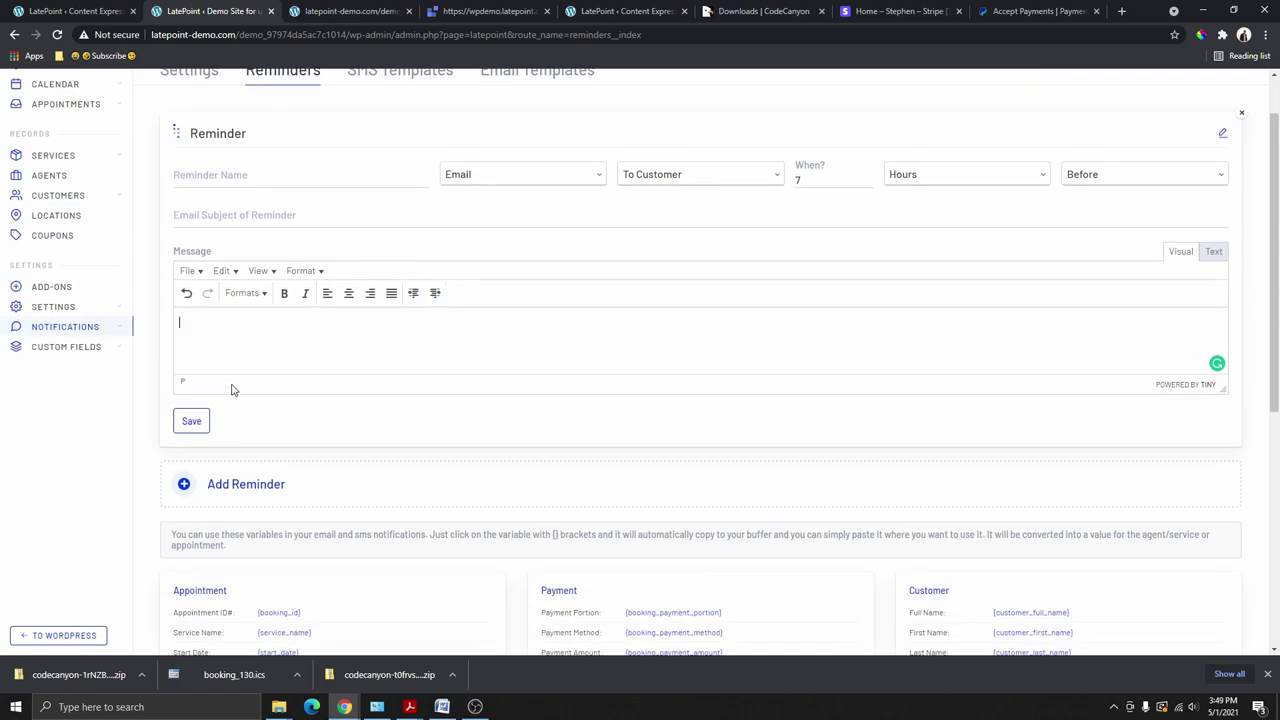
scroll(553, 299, "up", 1)
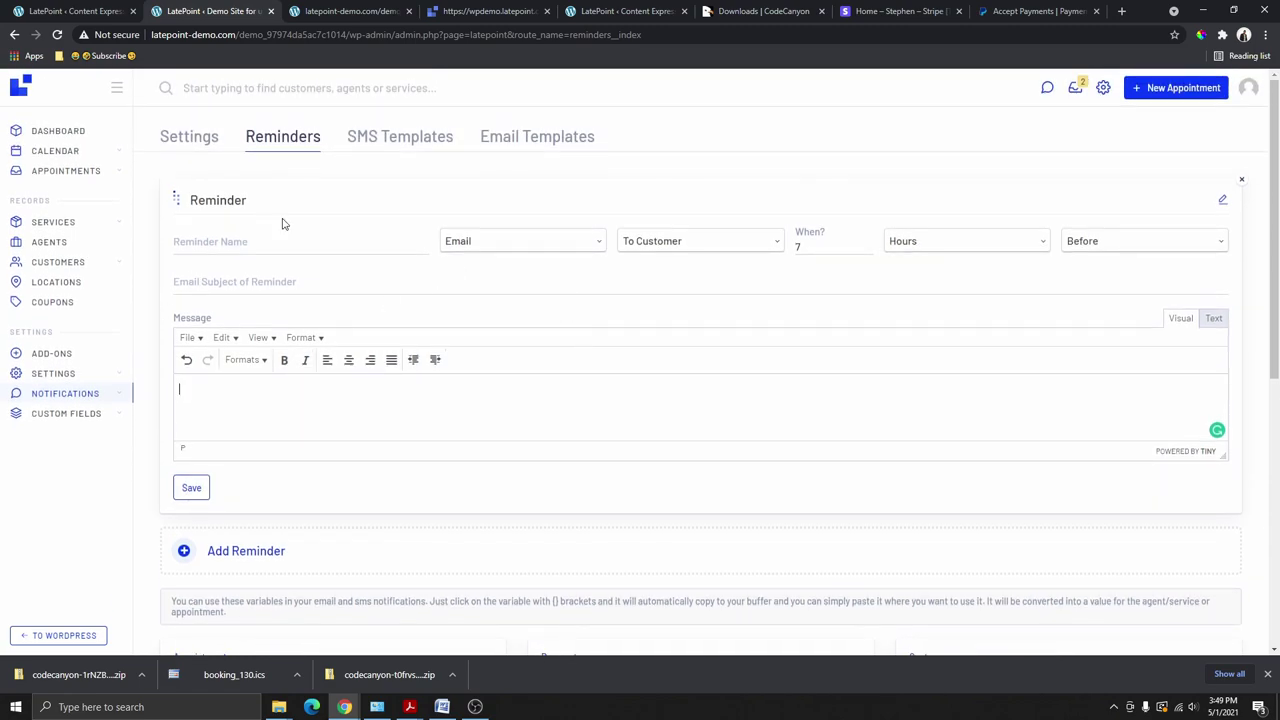
scroll(408, 320, "down", 3)
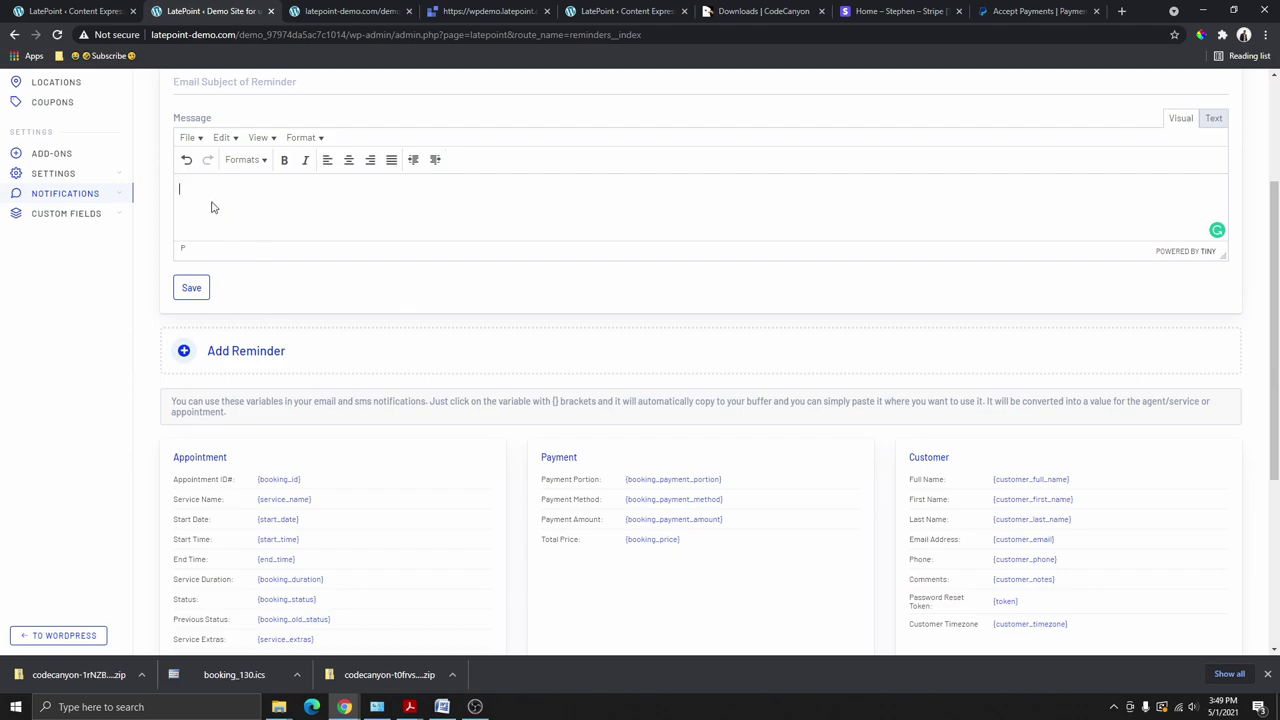
type("Hello")
scroll(970, 487, "down", 2)
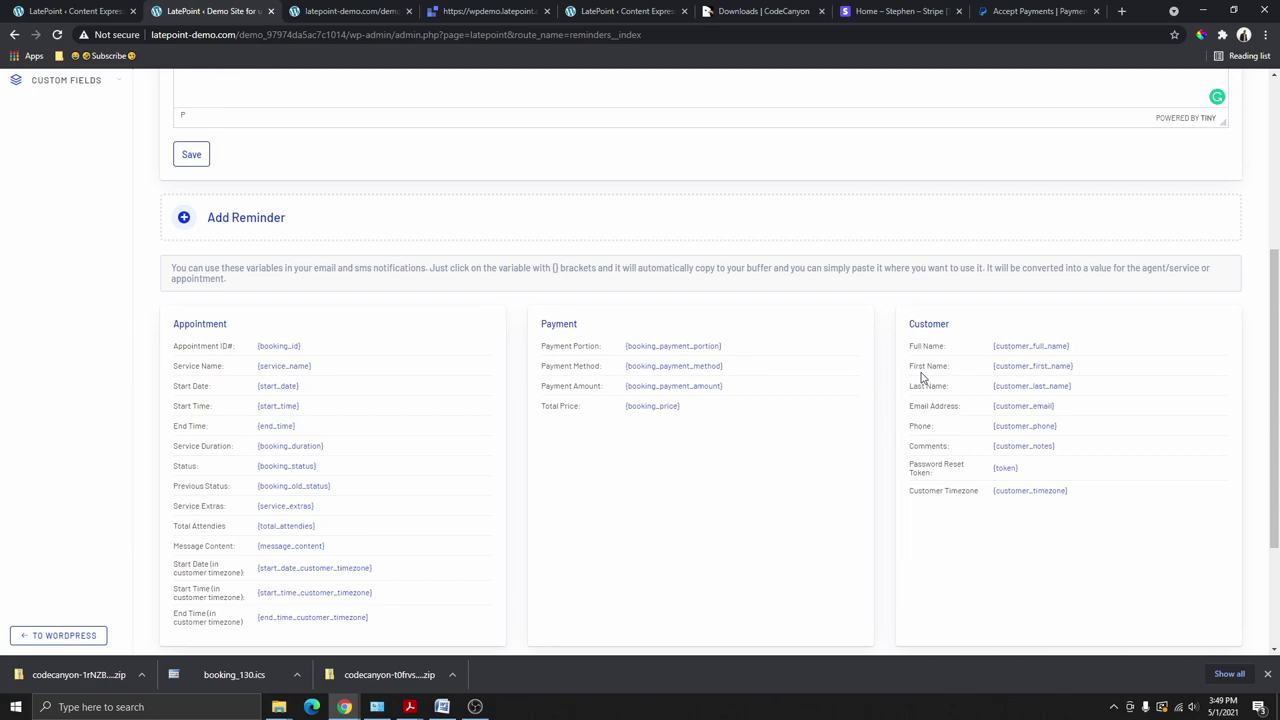
left_click(1045, 370)
scroll(271, 249, "up", 2)
right_click(237, 254)
left_click(290, 357)
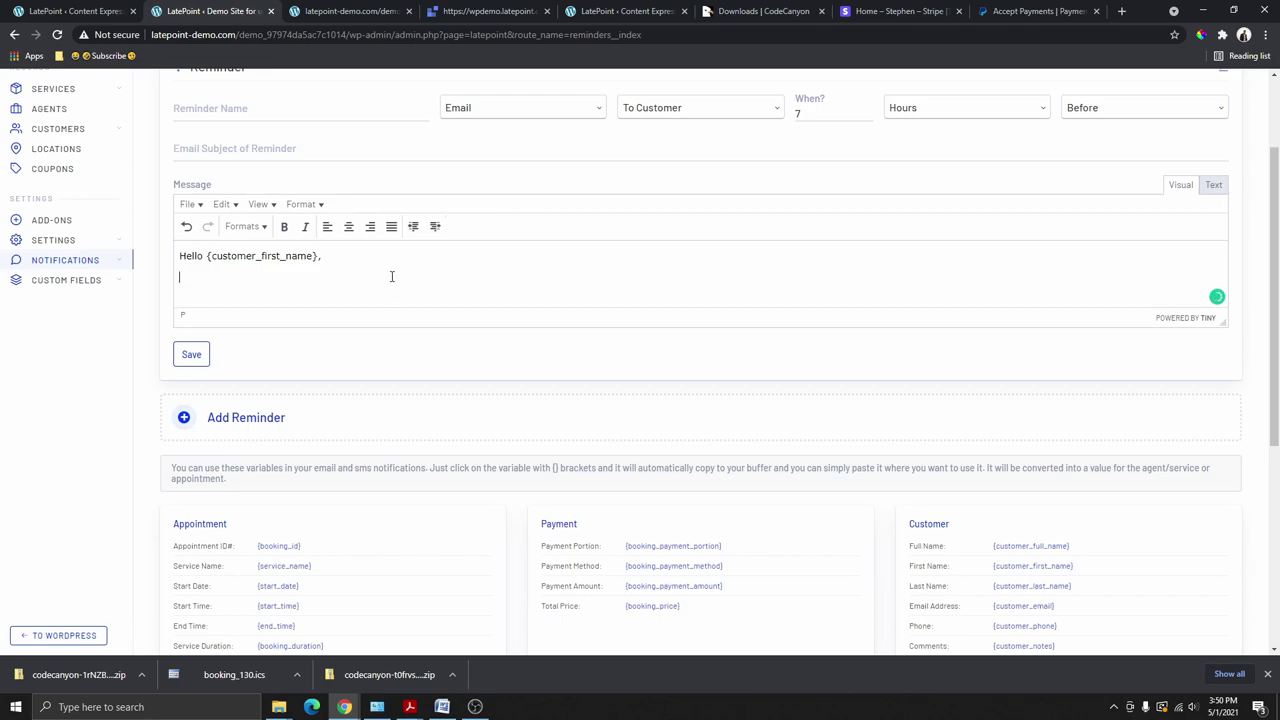
Step: Add the line "This is a friendly reminder for your upcoming appointment {booking_id}" to the message, using the copied appointment ID variable
type("This is a friendly reminder for your upcoming appointment")
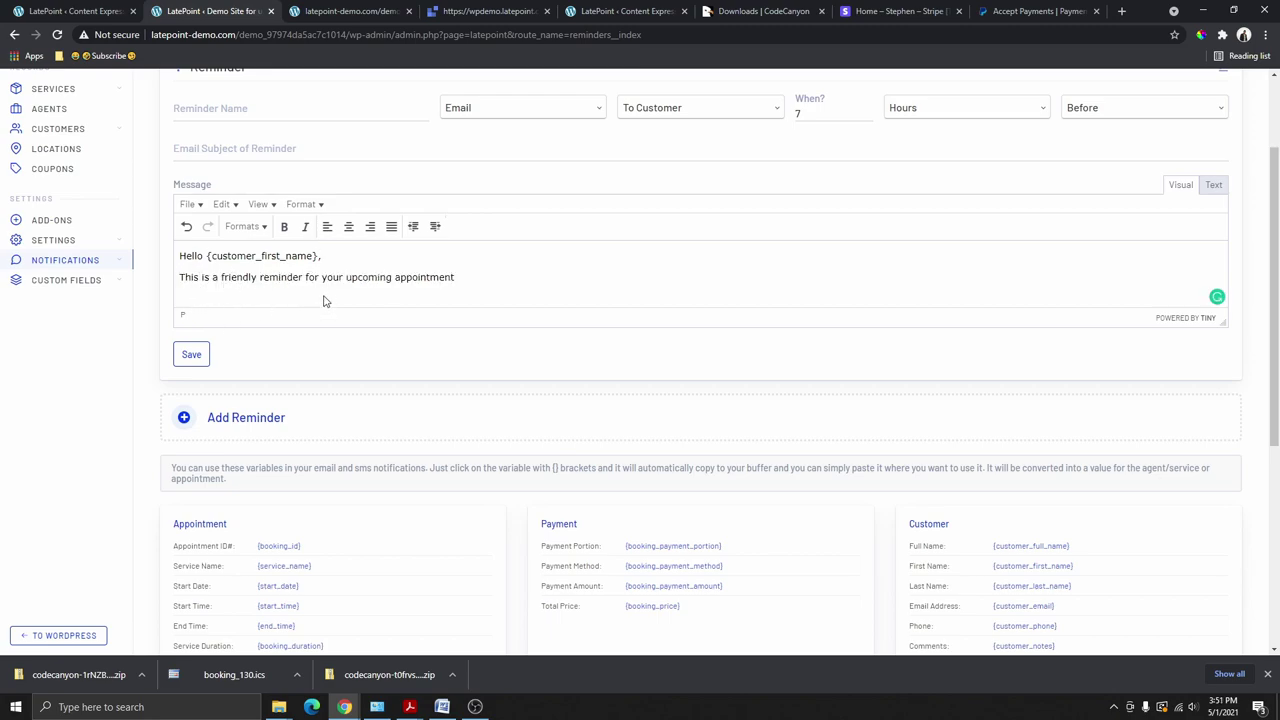
double_click(477, 277)
left_click(488, 279)
scroll(300, 350, "down", 2)
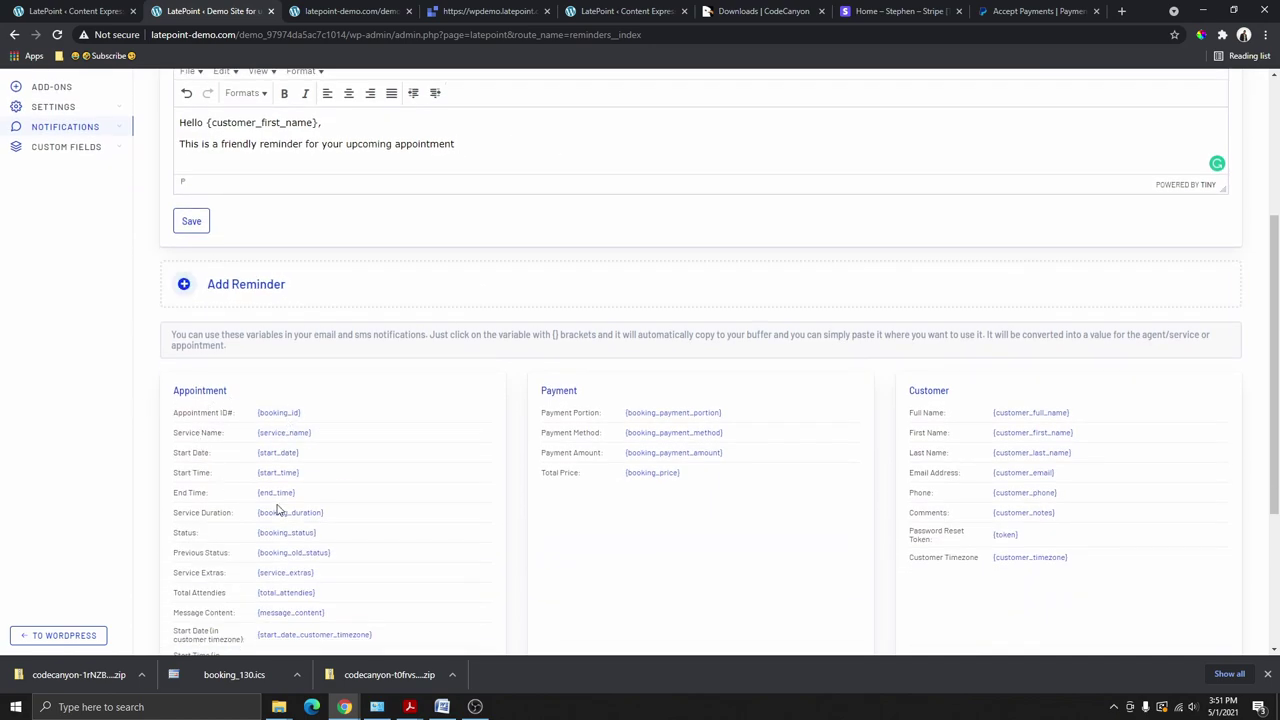
left_click(280, 414)
scroll(420, 390, "up", 3)
right_click(468, 344)
left_click(506, 436)
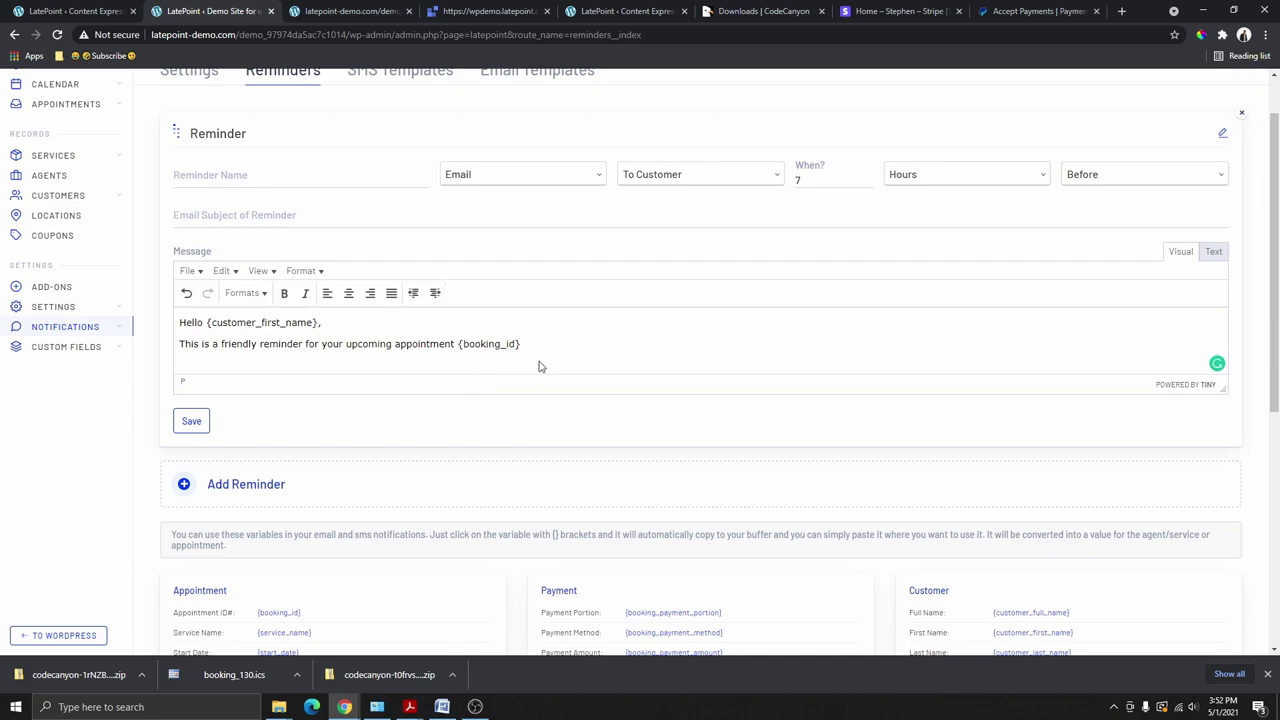
Step: Start a new line in the message and review the appointment, payment and customer variables available for it
key("Return")
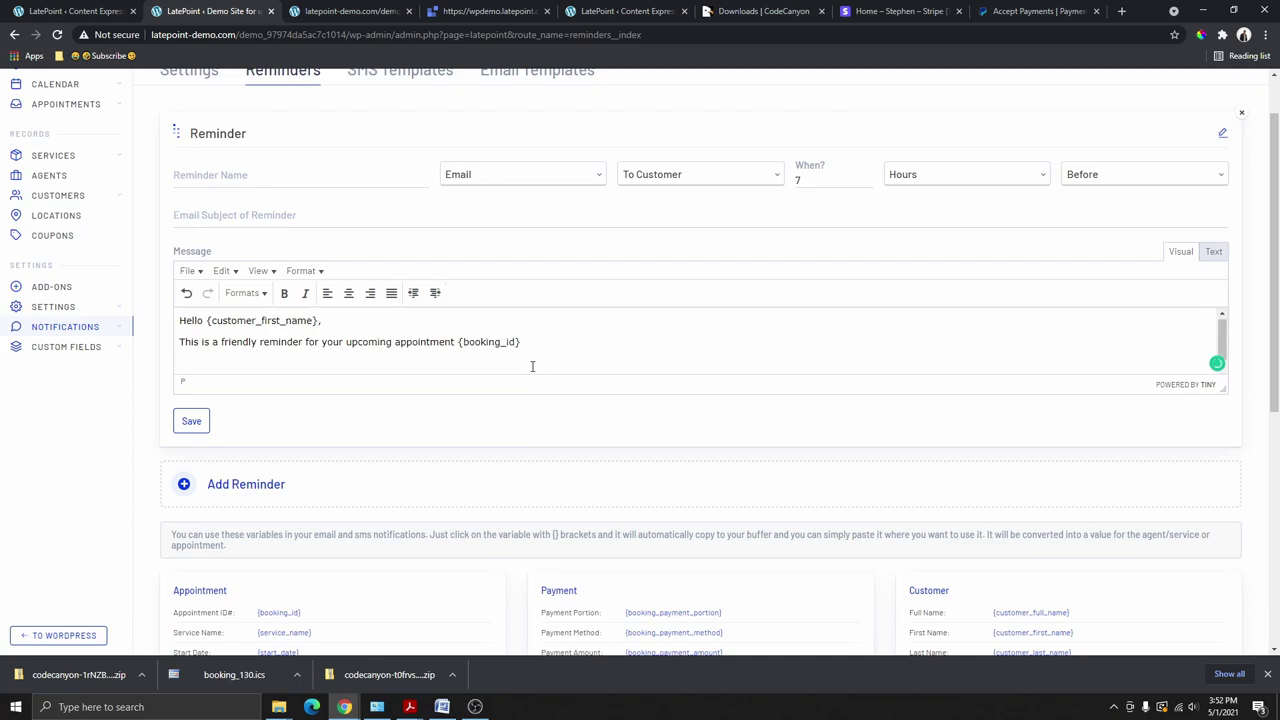
scroll(534, 363, "down", 1)
scroll(326, 489, "down", 2)
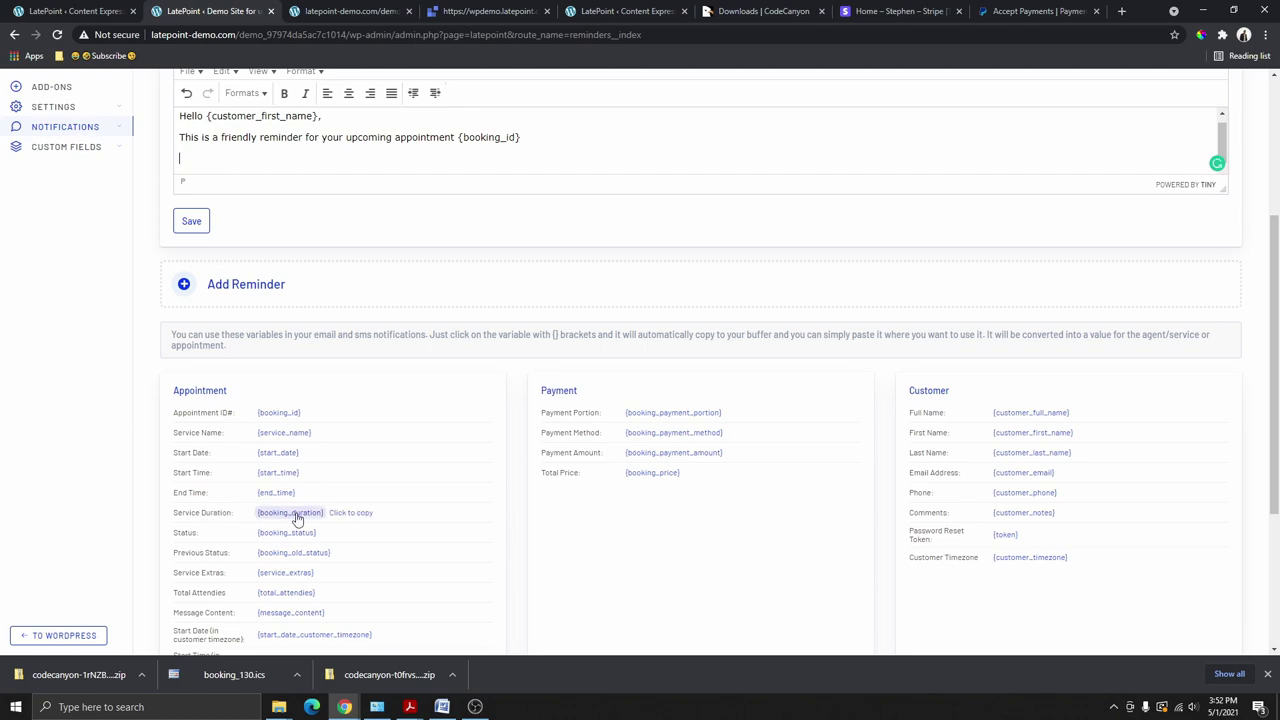
scroll(300, 510, "down", 1)
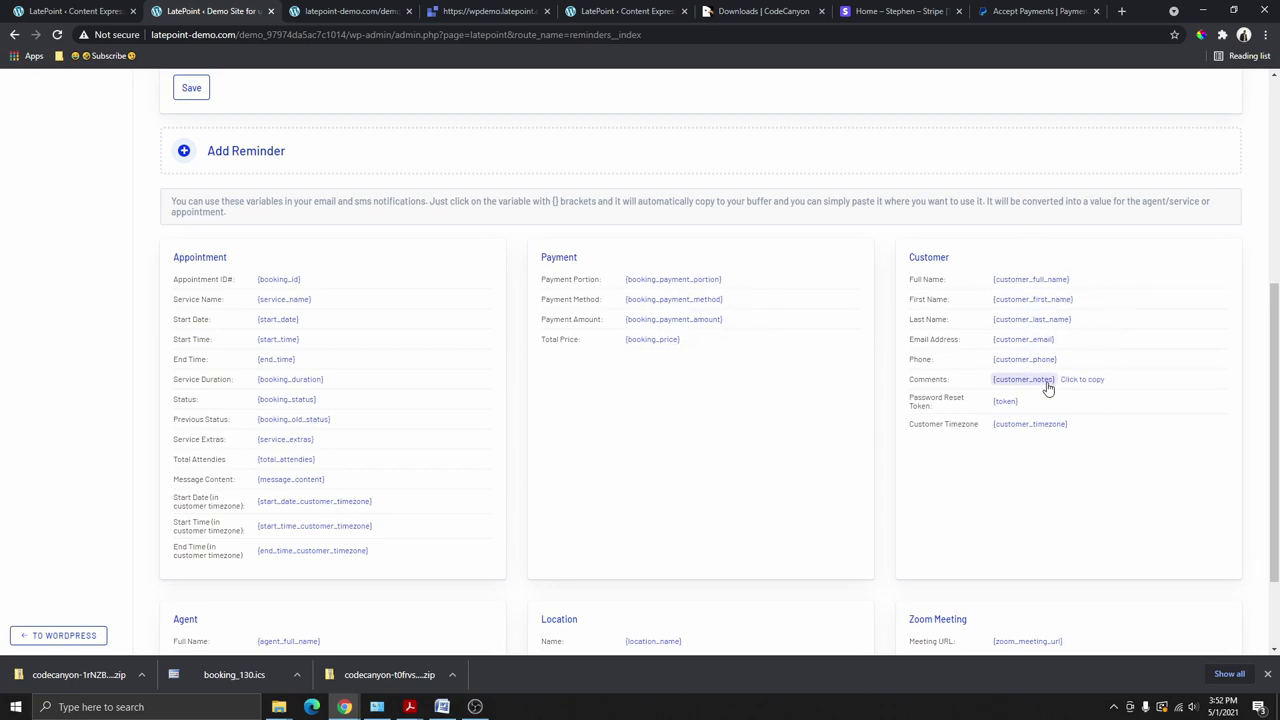
scroll(277, 423, "up", 1)
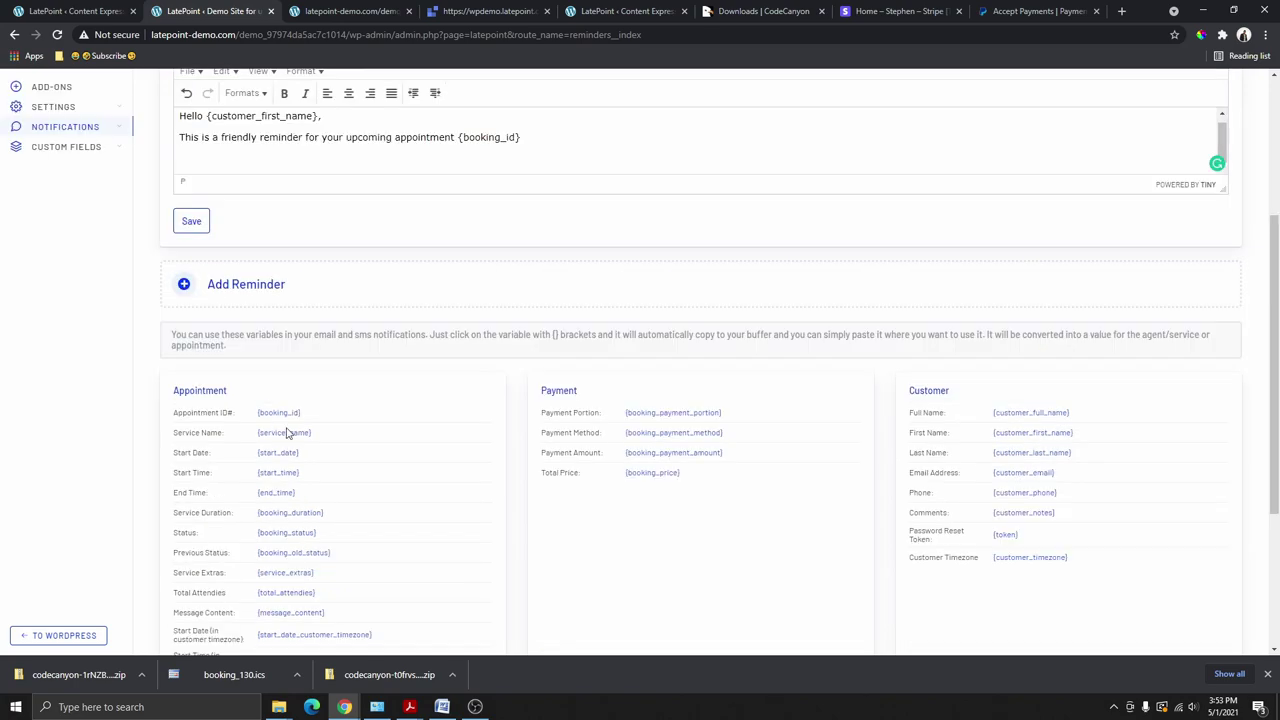
scroll(1016, 481, "up", 2)
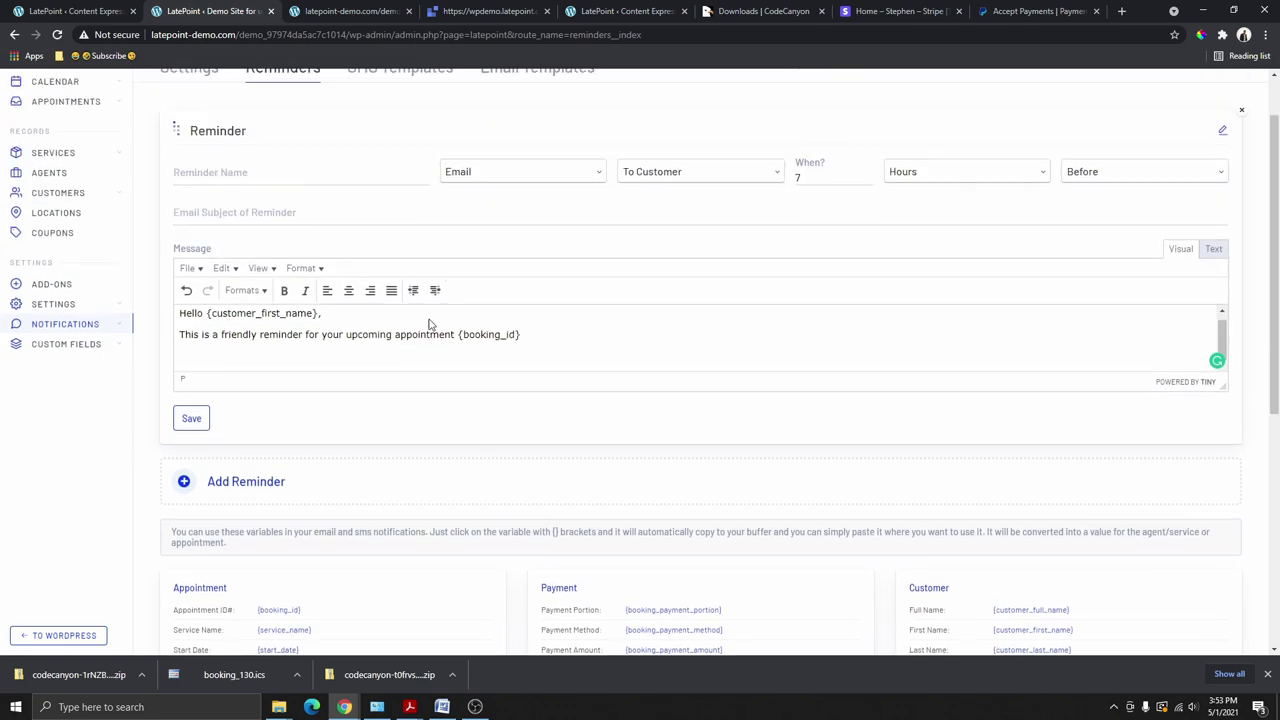
Step: Name the reminder "Appointment Reminder", save it and reopen it for editing
scroll(540, 434, "down", 1)
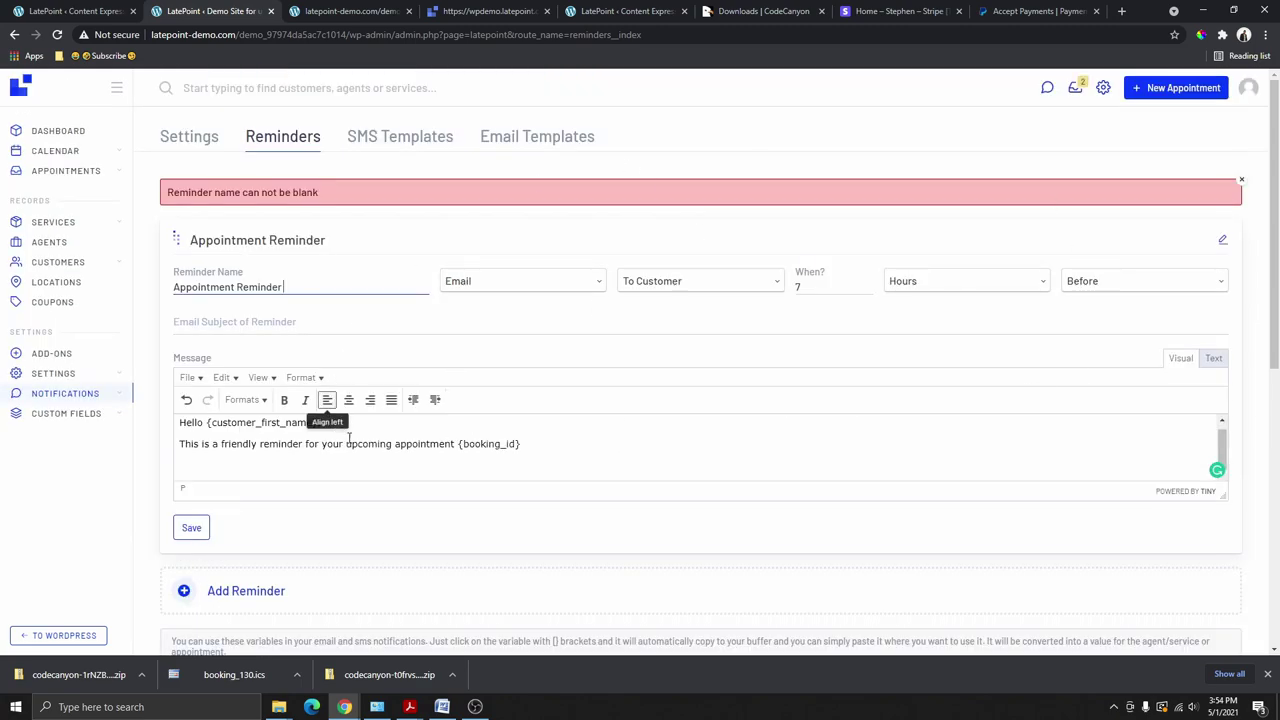
left_click(193, 529)
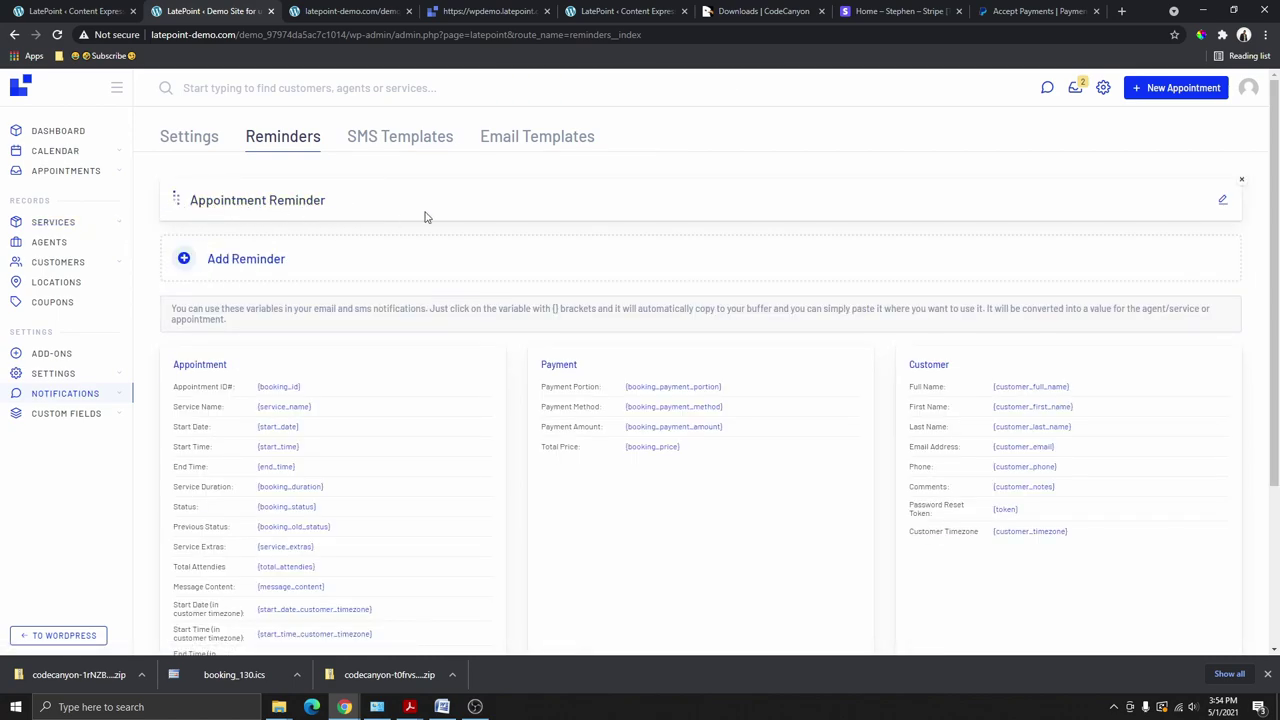
left_click(1223, 204)
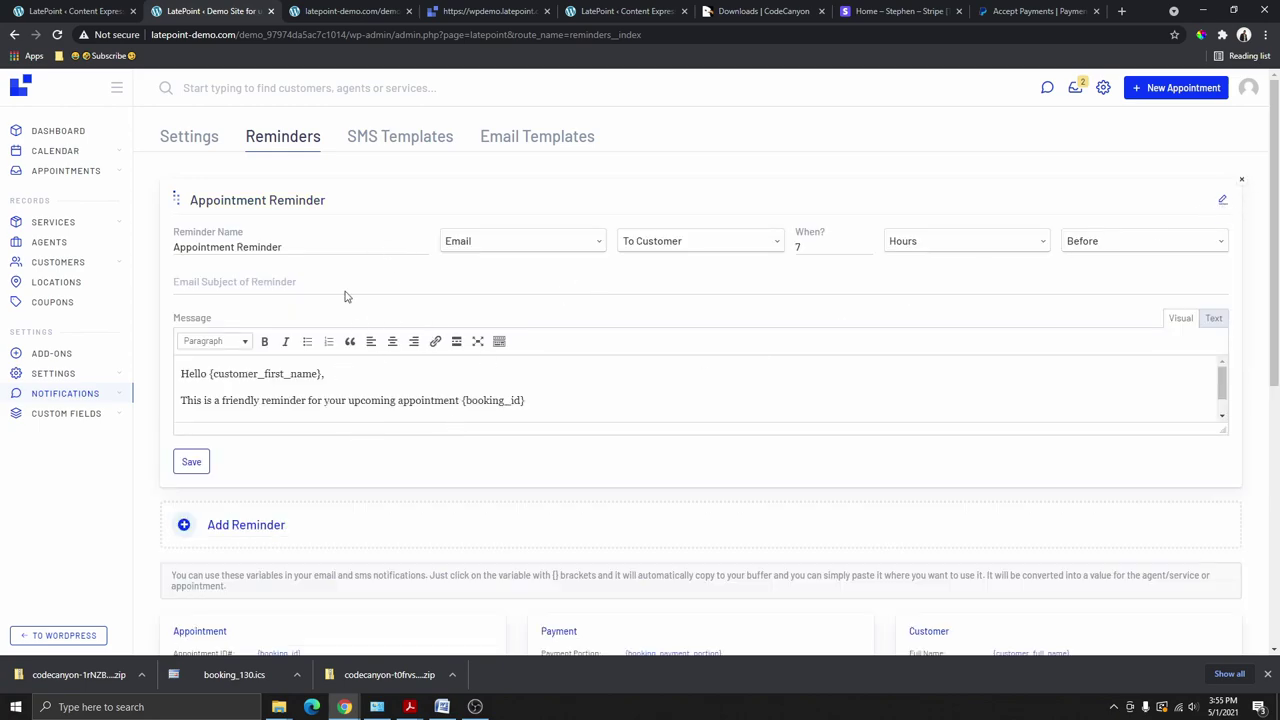
Step: View the SMS templates page, then open the email templates page
left_click(385, 140)
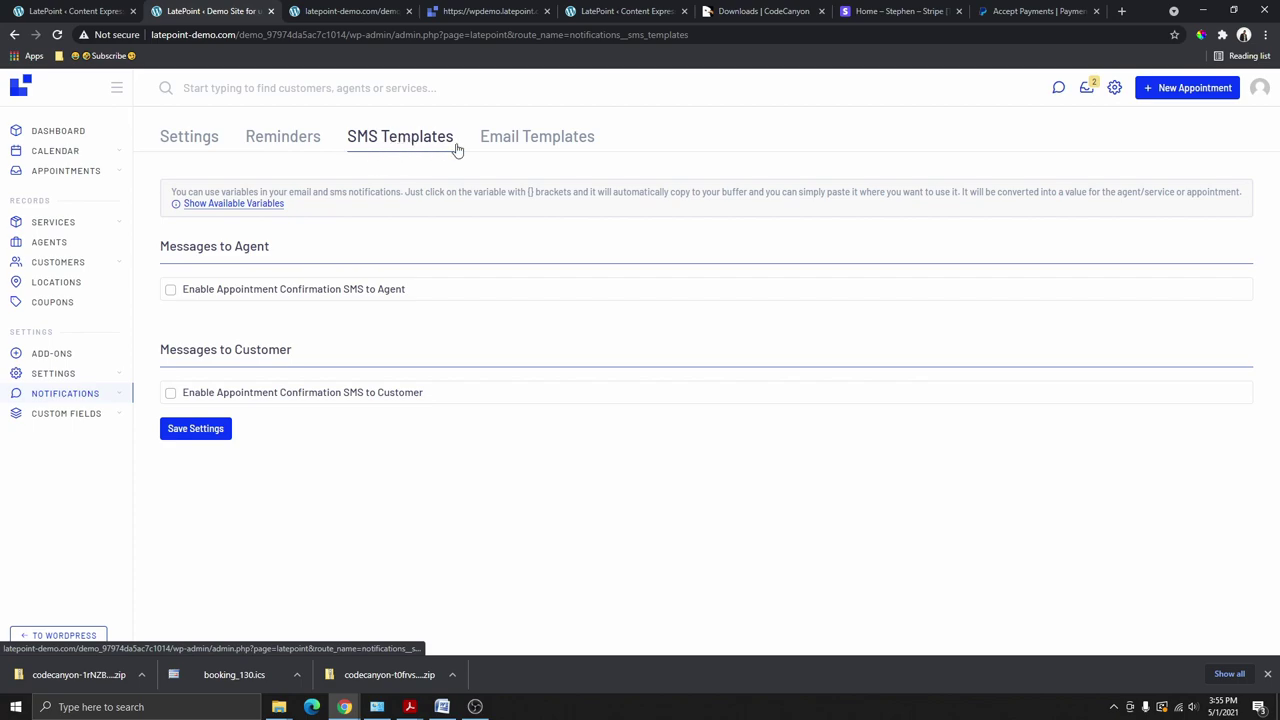
left_click(523, 143)
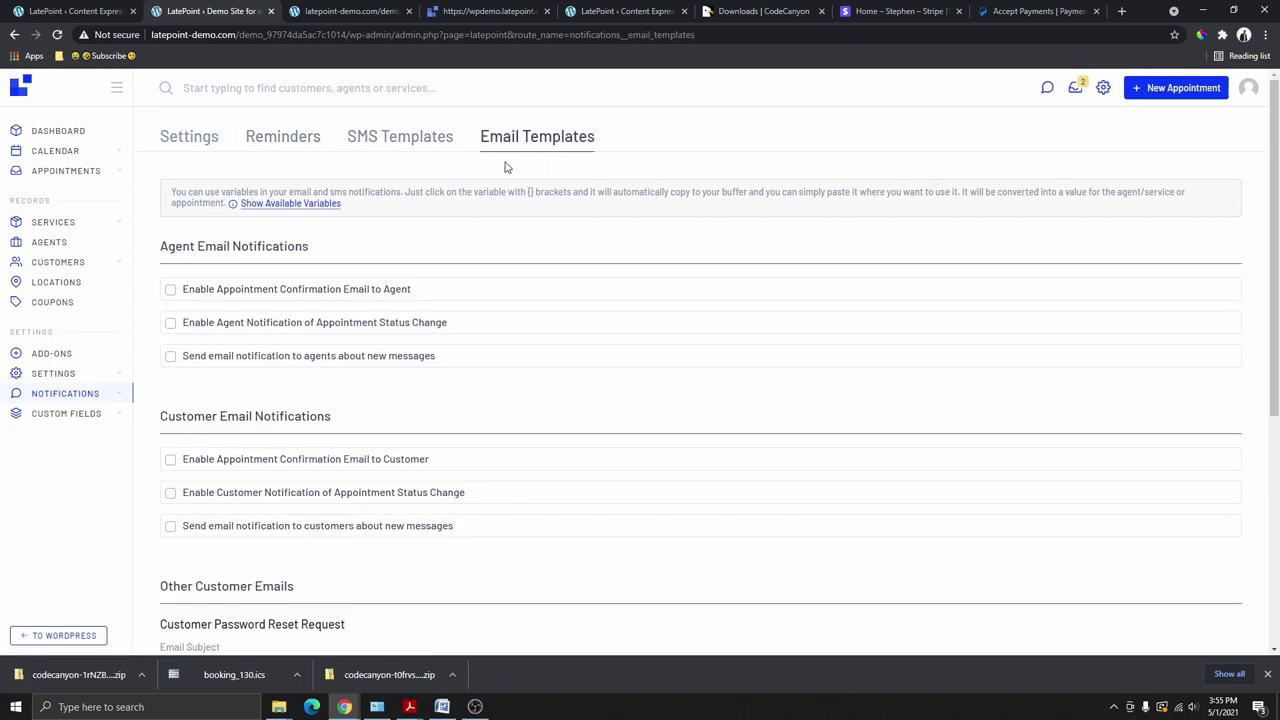
left_click(288, 140)
left_click(493, 146)
Step: Preview the template of the appointment confirmation email to agents, leaving that notification disabled
scroll(200, 270, "down", 1)
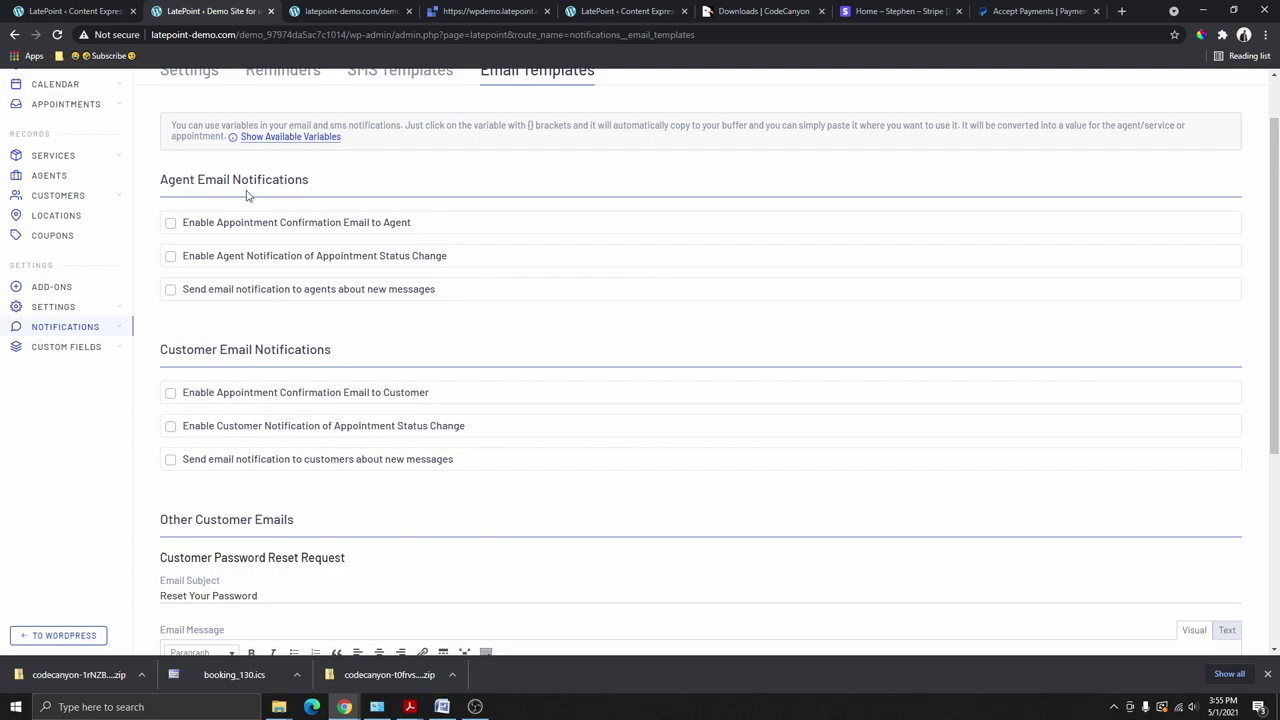
left_click(169, 224)
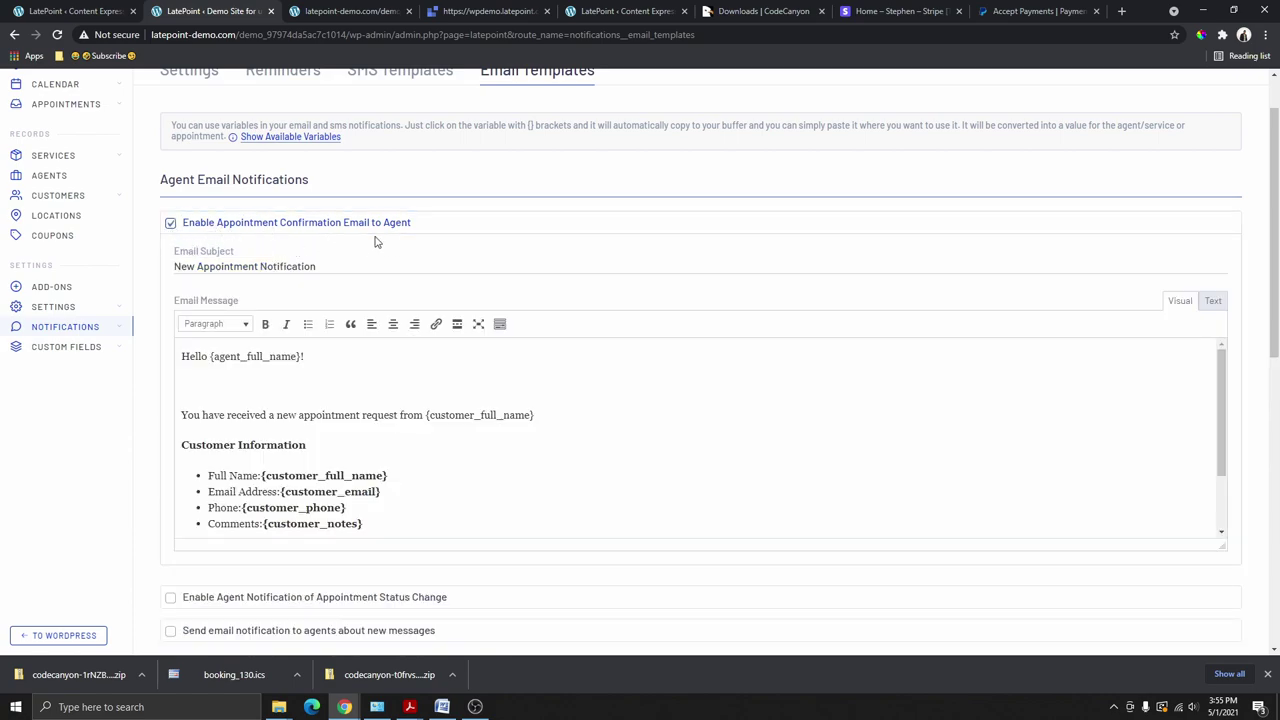
left_click(170, 226)
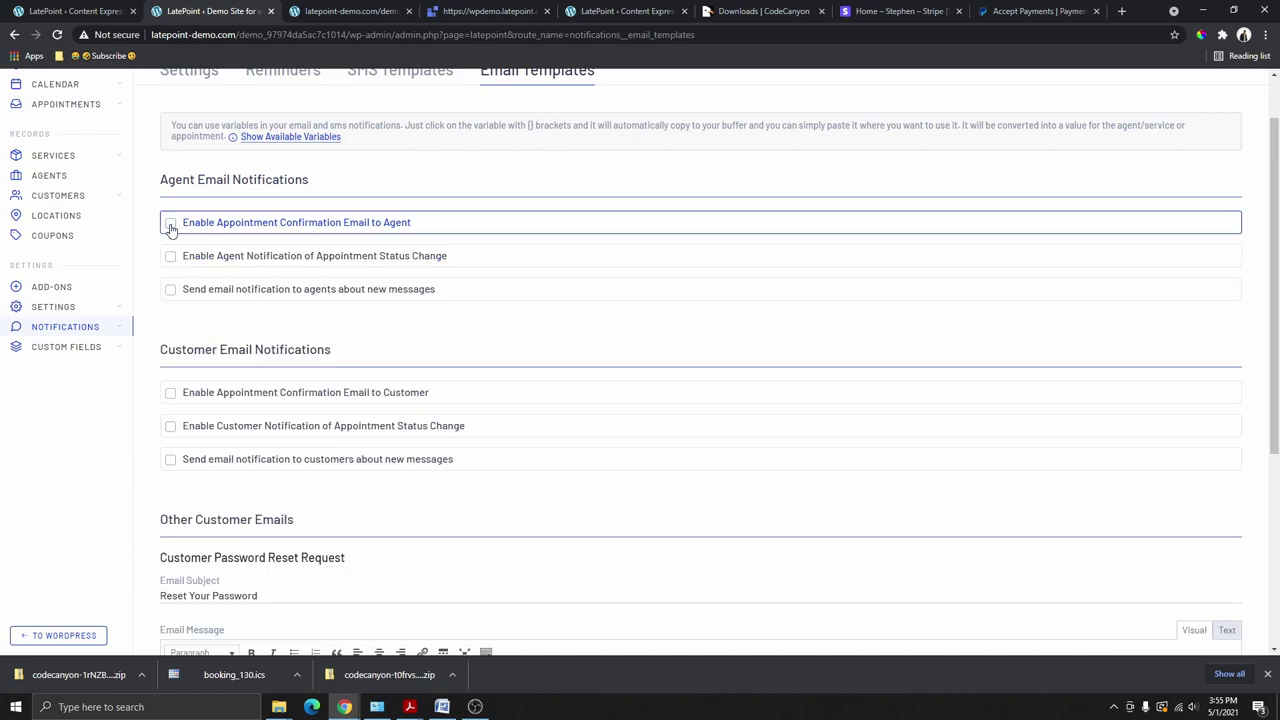
Step: Enable the appointment confirmation email to customers, review its message and the password reset email, and save the settings
scroll(235, 311, "down", 1)
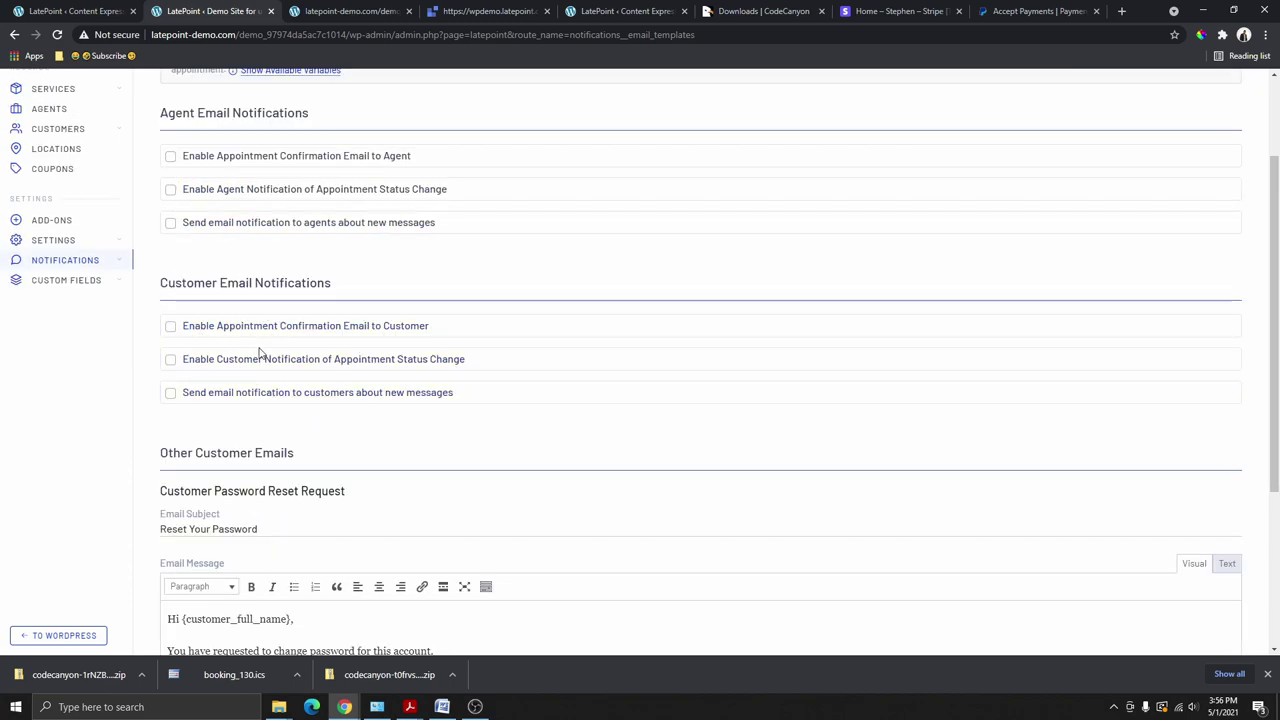
left_click(170, 327)
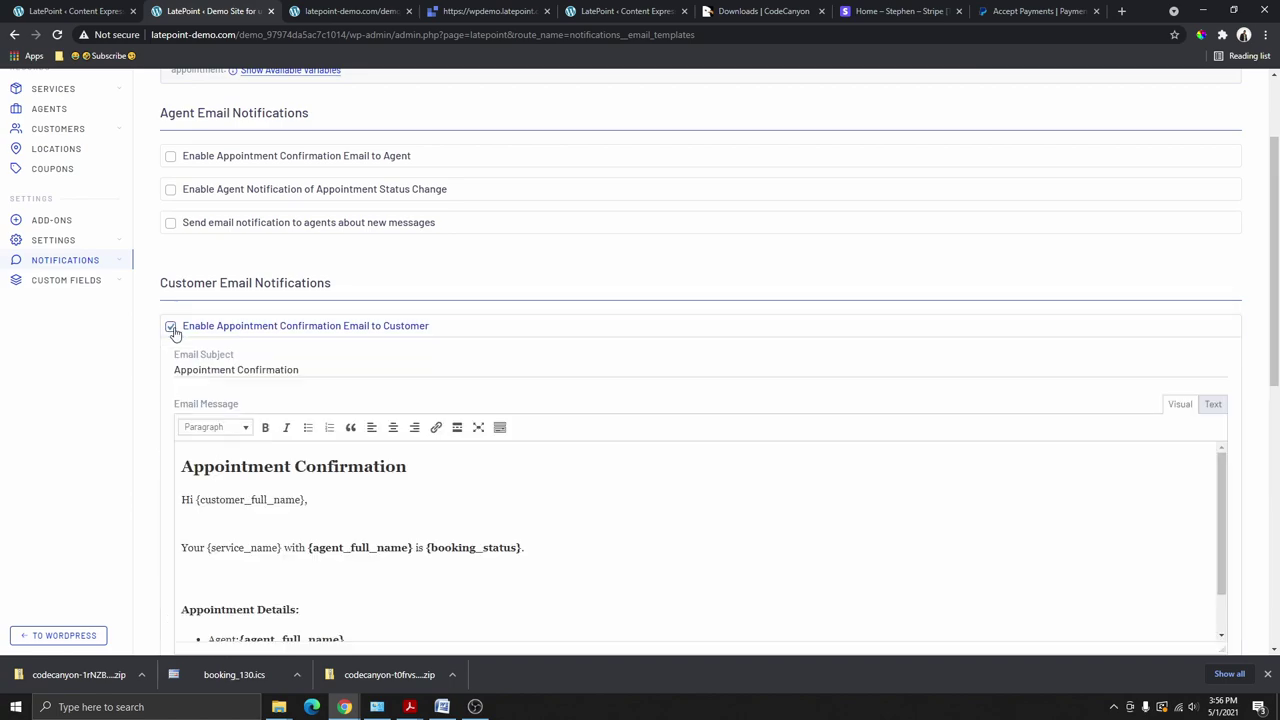
scroll(311, 516, "up", 2)
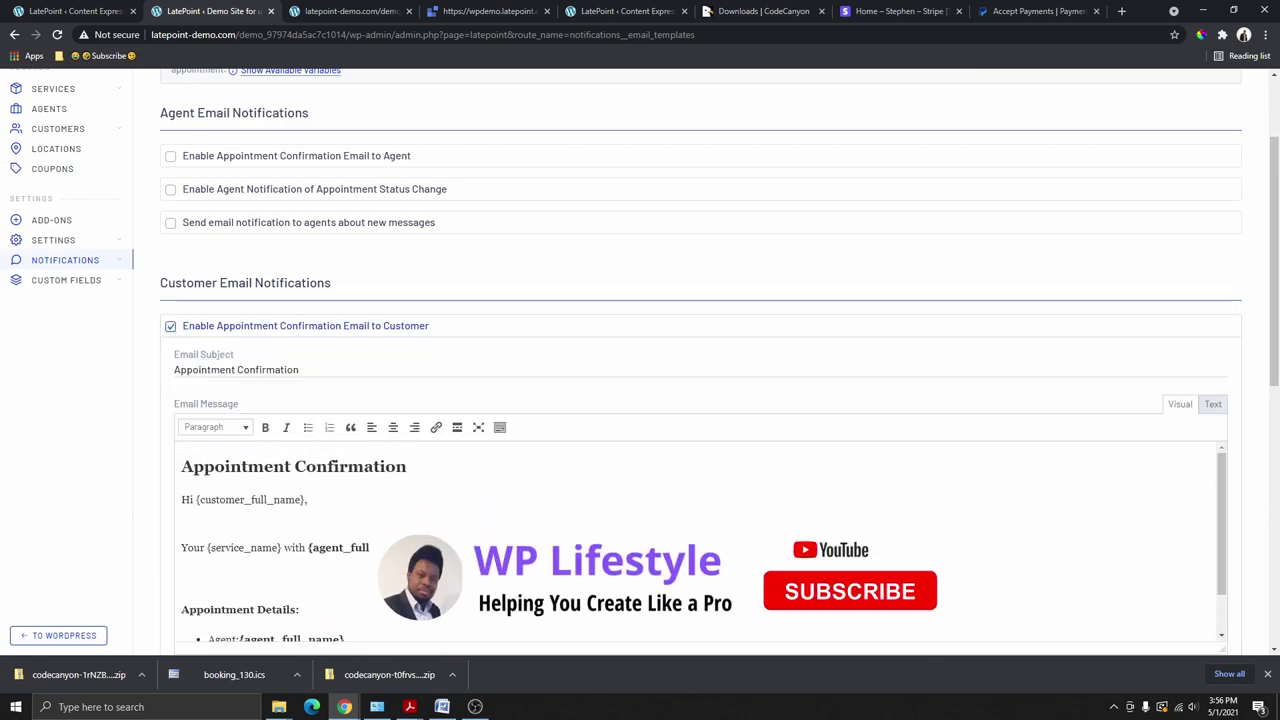
scroll(354, 560, "down", 1)
scroll(224, 526, "up", 1)
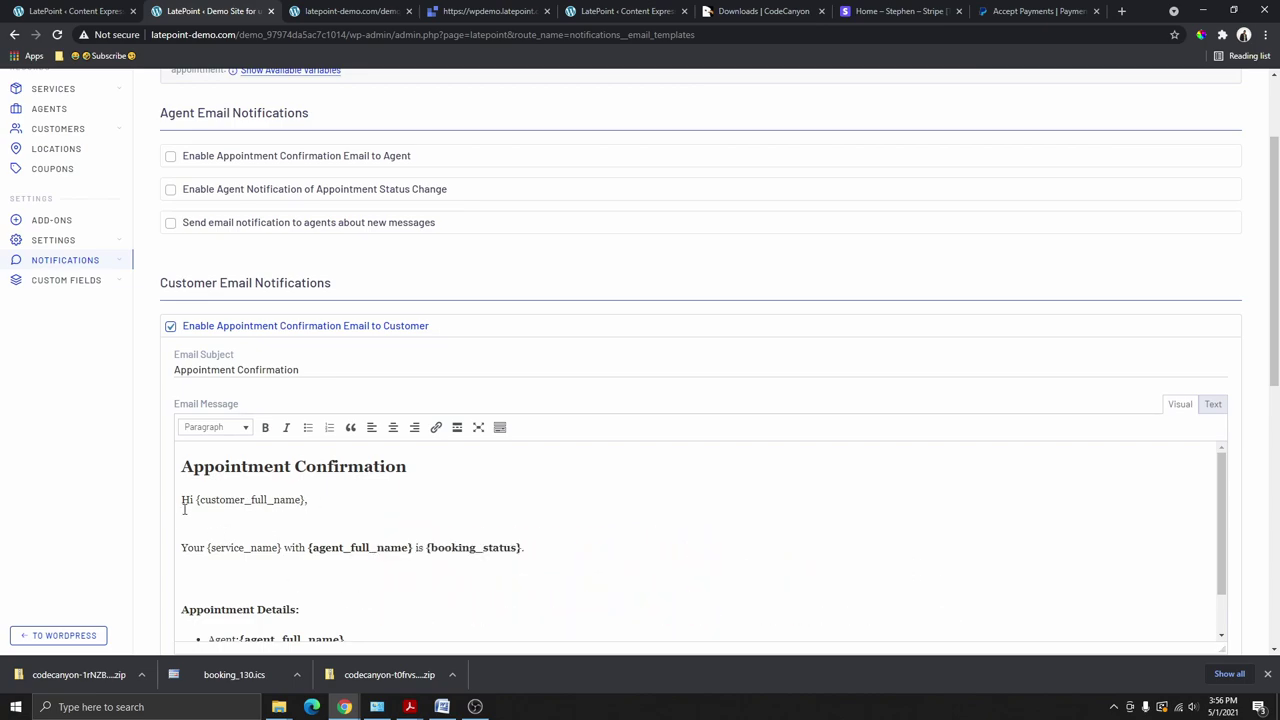
scroll(369, 357, "down", 5)
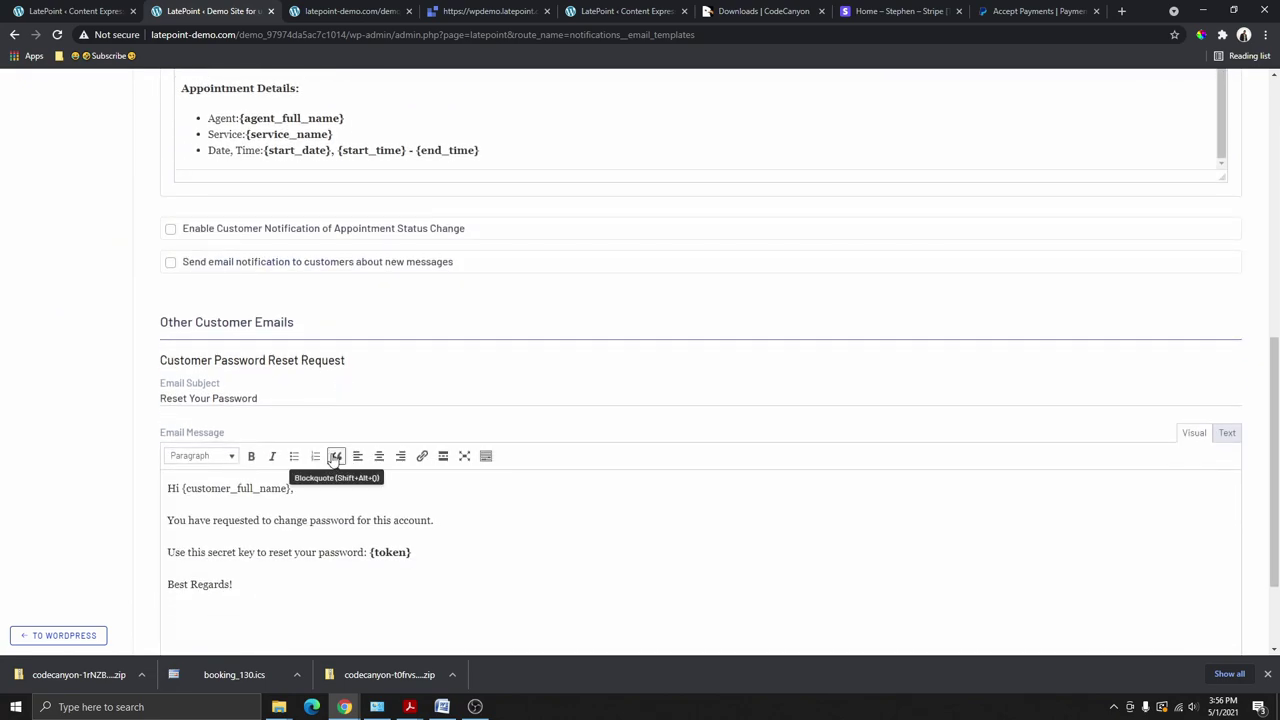
scroll(336, 458, "down", 2)
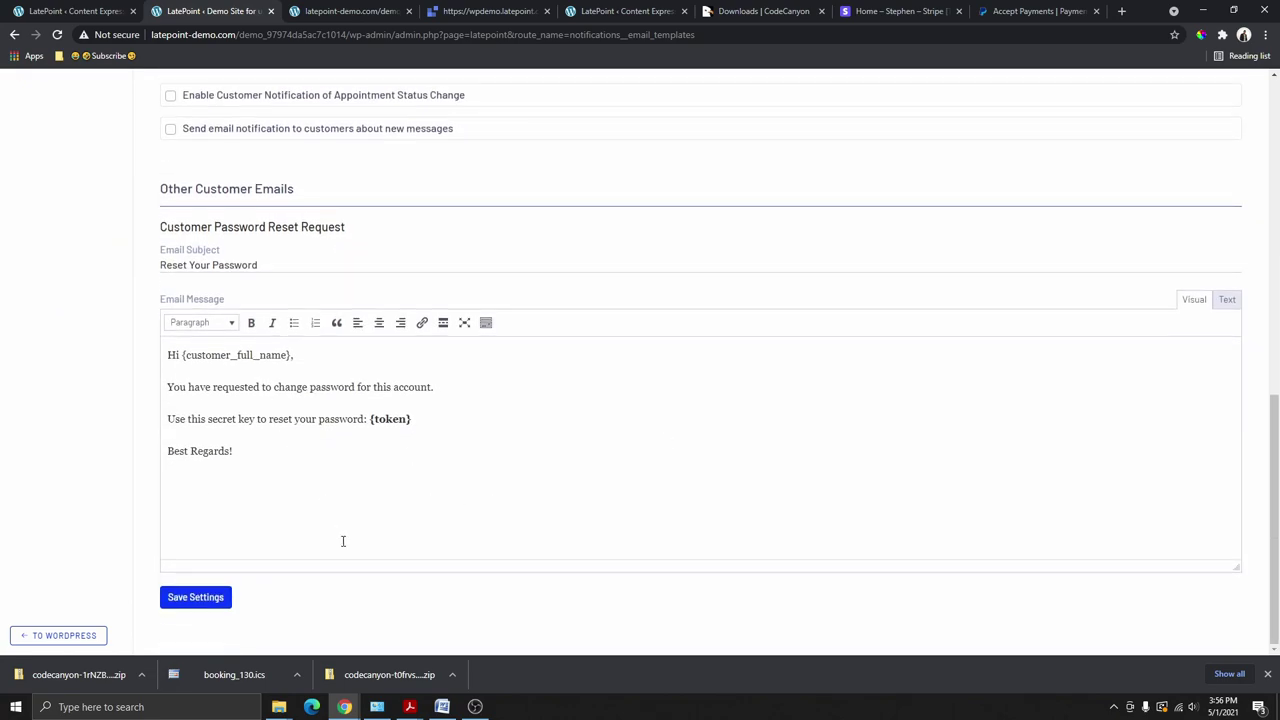
scroll(671, 506, "up", 10)
scroll(686, 383, "down", 9)
scroll(605, 429, "down", 1)
left_click(194, 602)
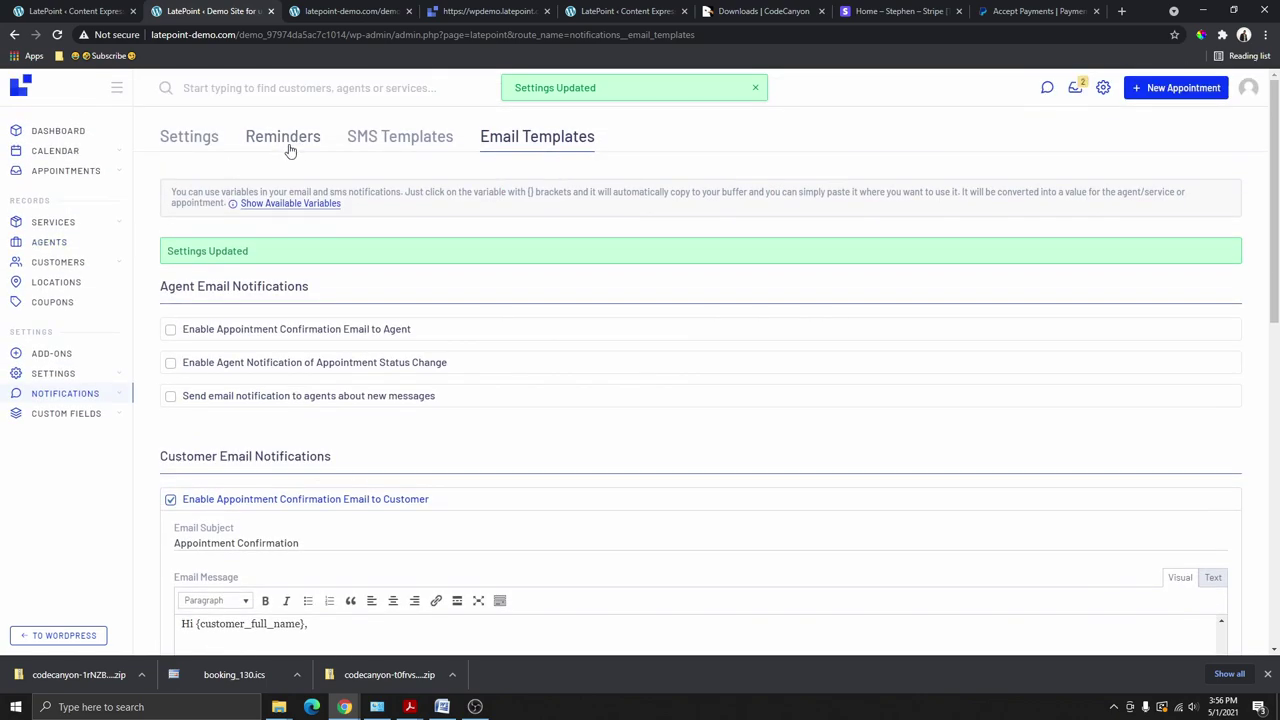
Step: Return to the reminders page and look through the available template variables
left_click(295, 145)
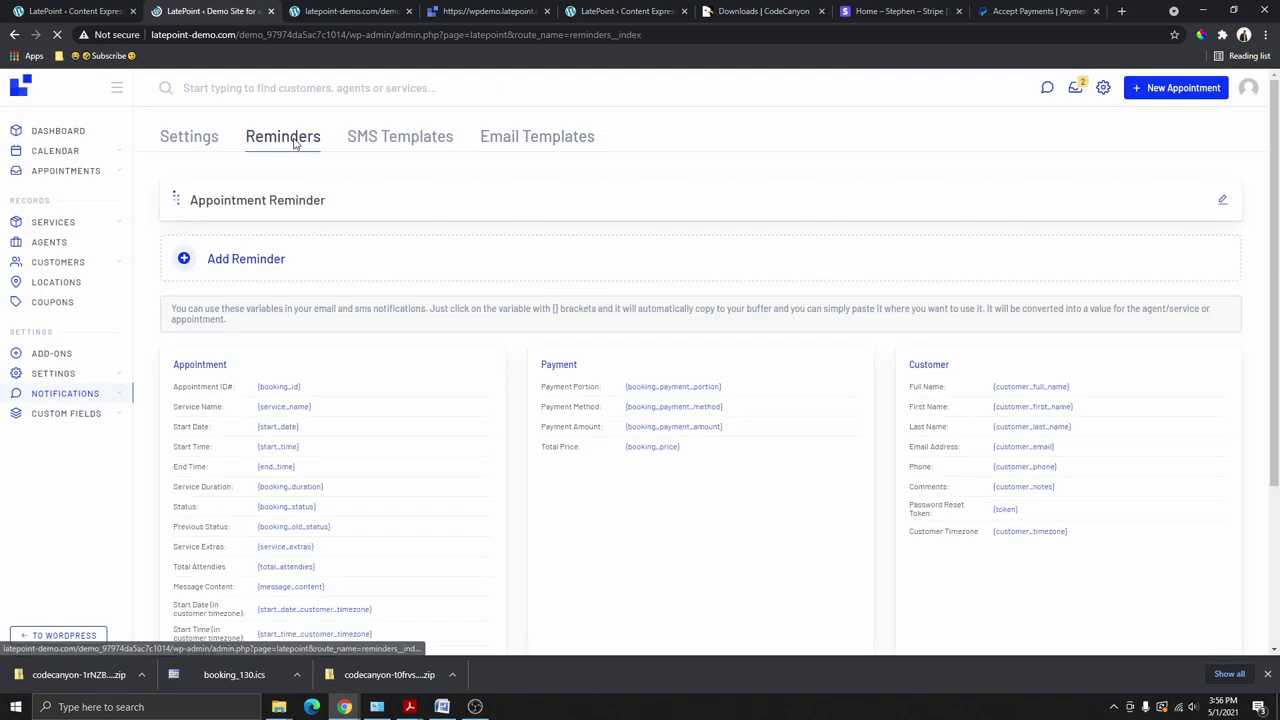
scroll(380, 482, "down", 3)
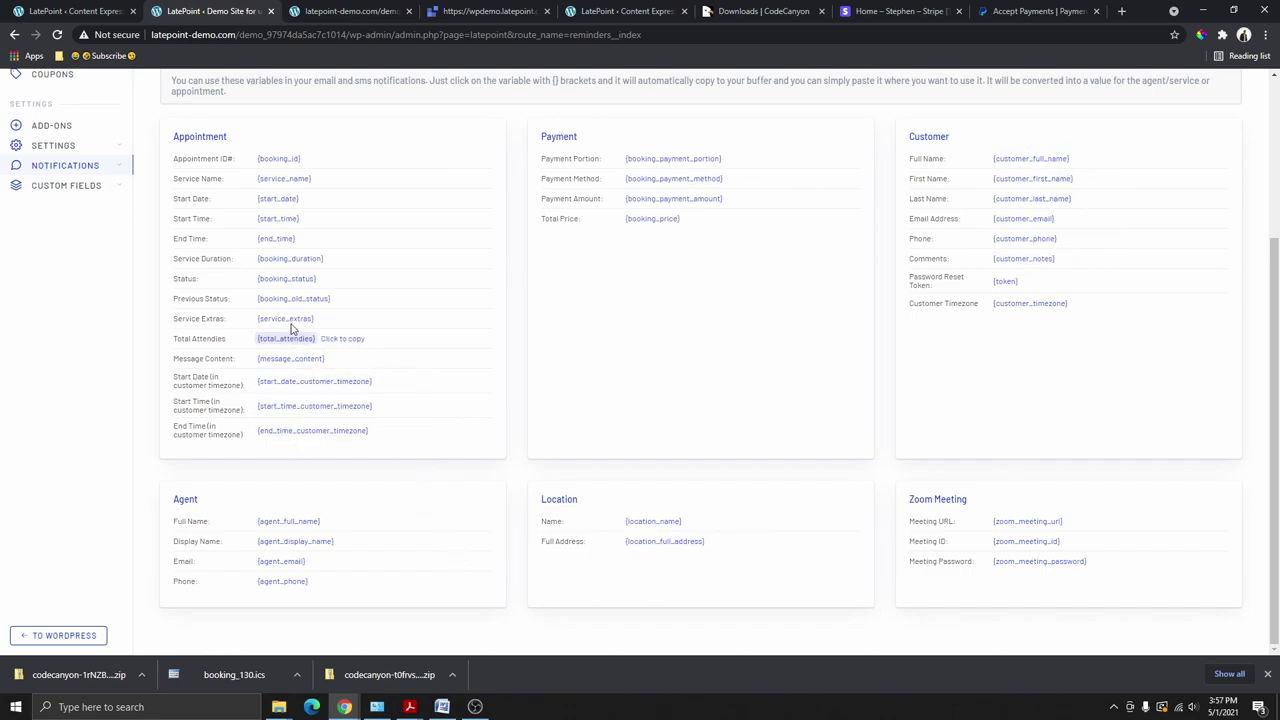
scroll(364, 280, "up", 3)
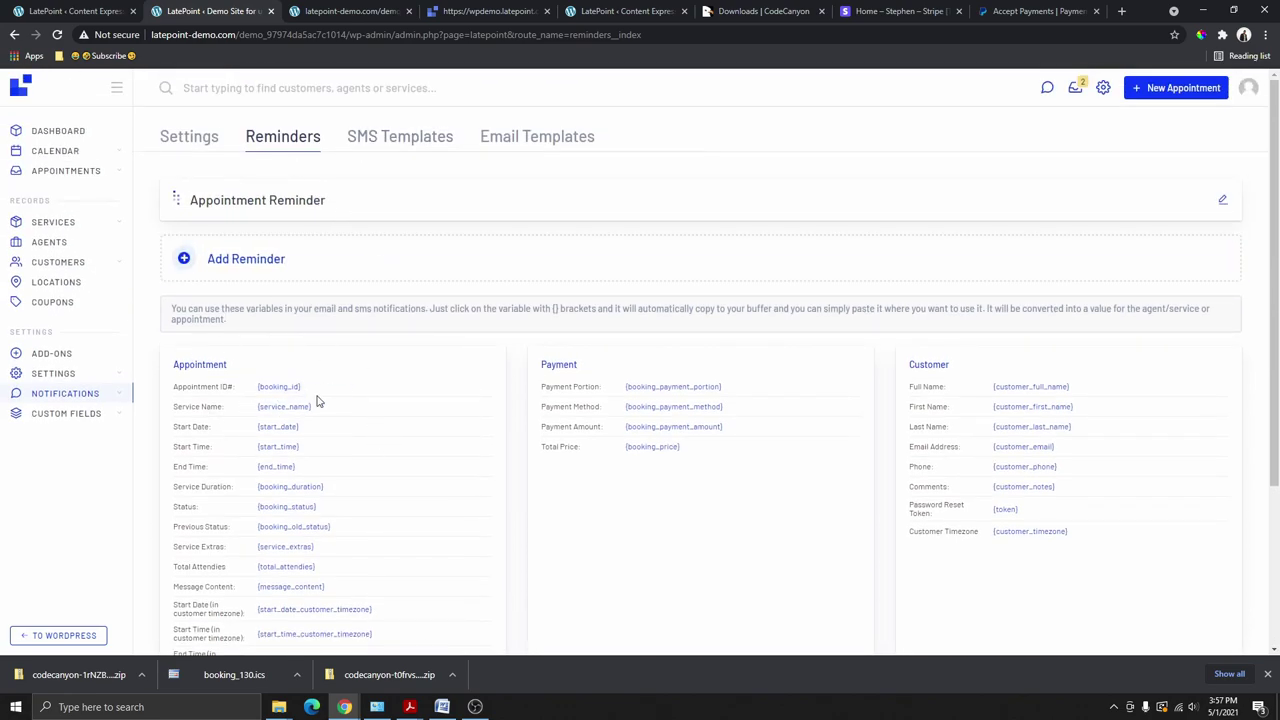
Step: Look through the remaining template variables for reminders, then open the custom fields page for customers
scroll(394, 414, "down", 3)
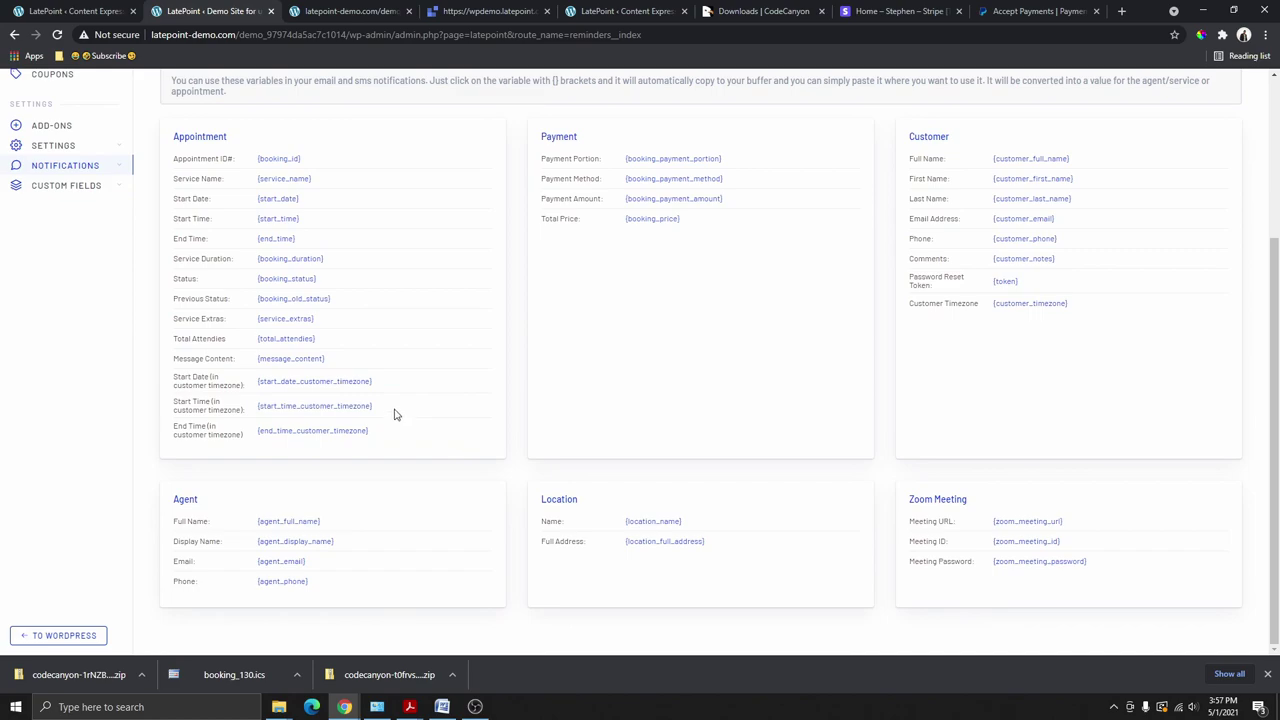
scroll(354, 371, "up", 3)
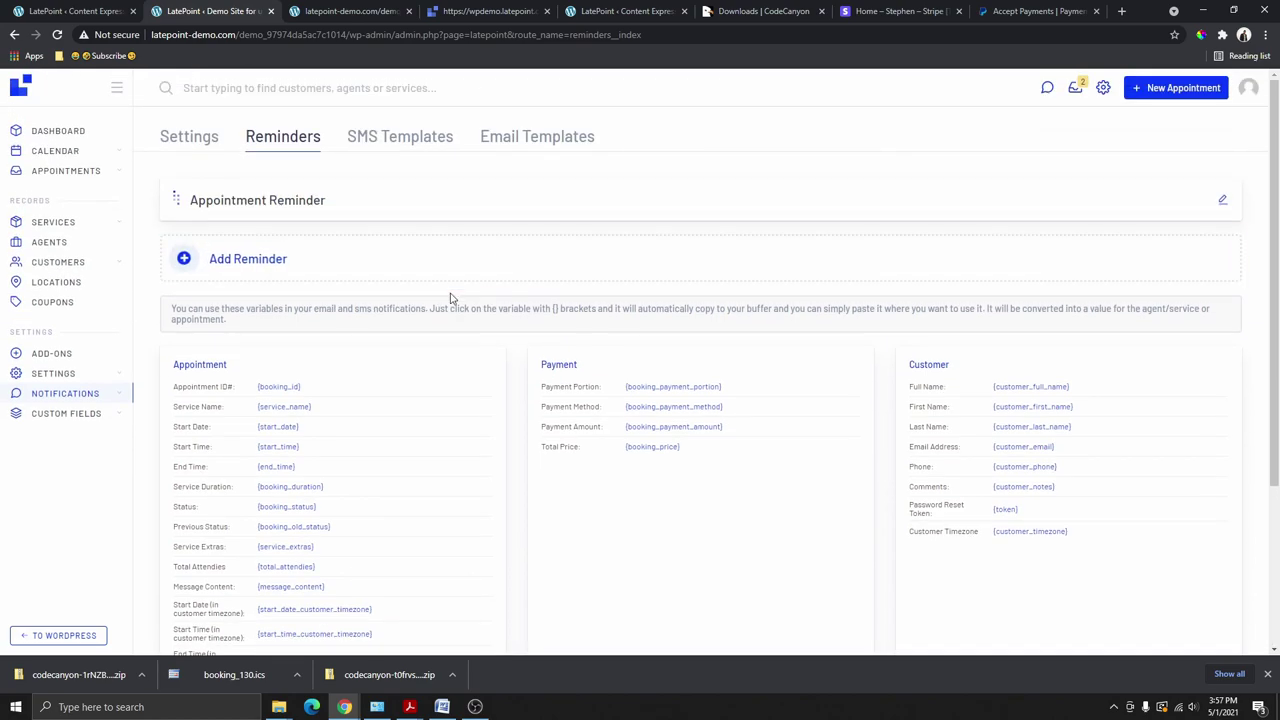
left_click(76, 415)
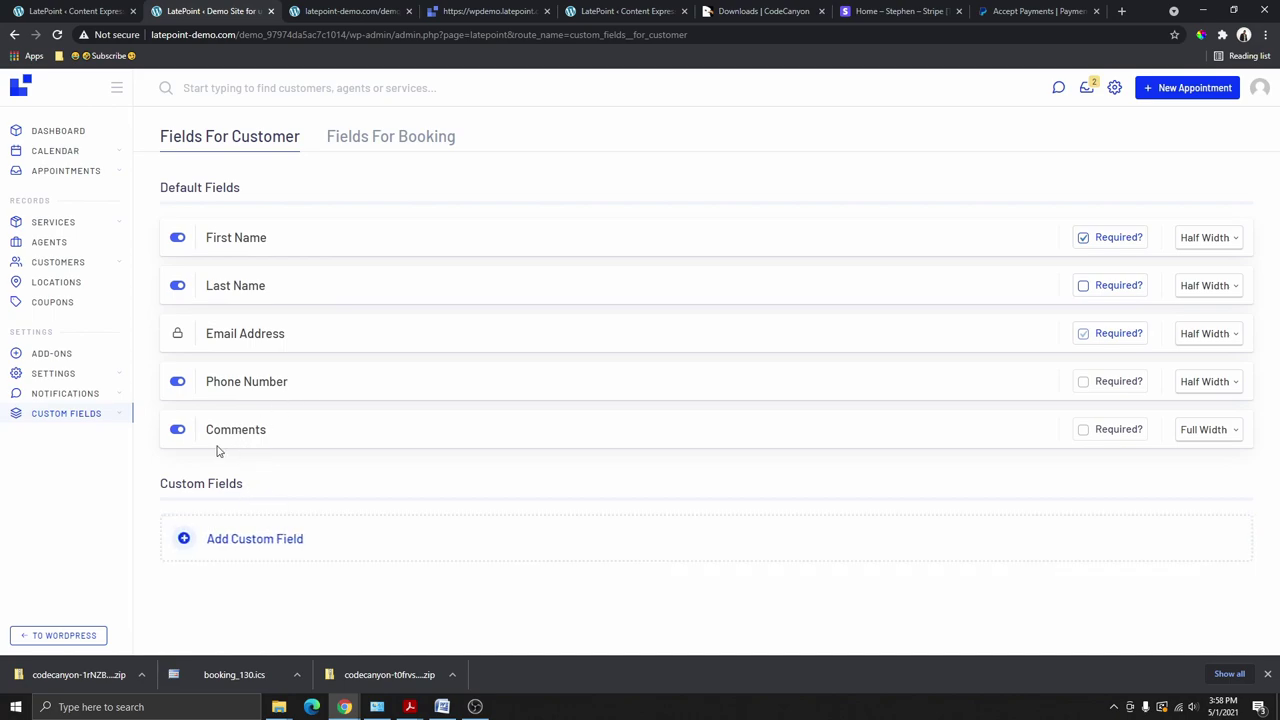
left_click(260, 540)
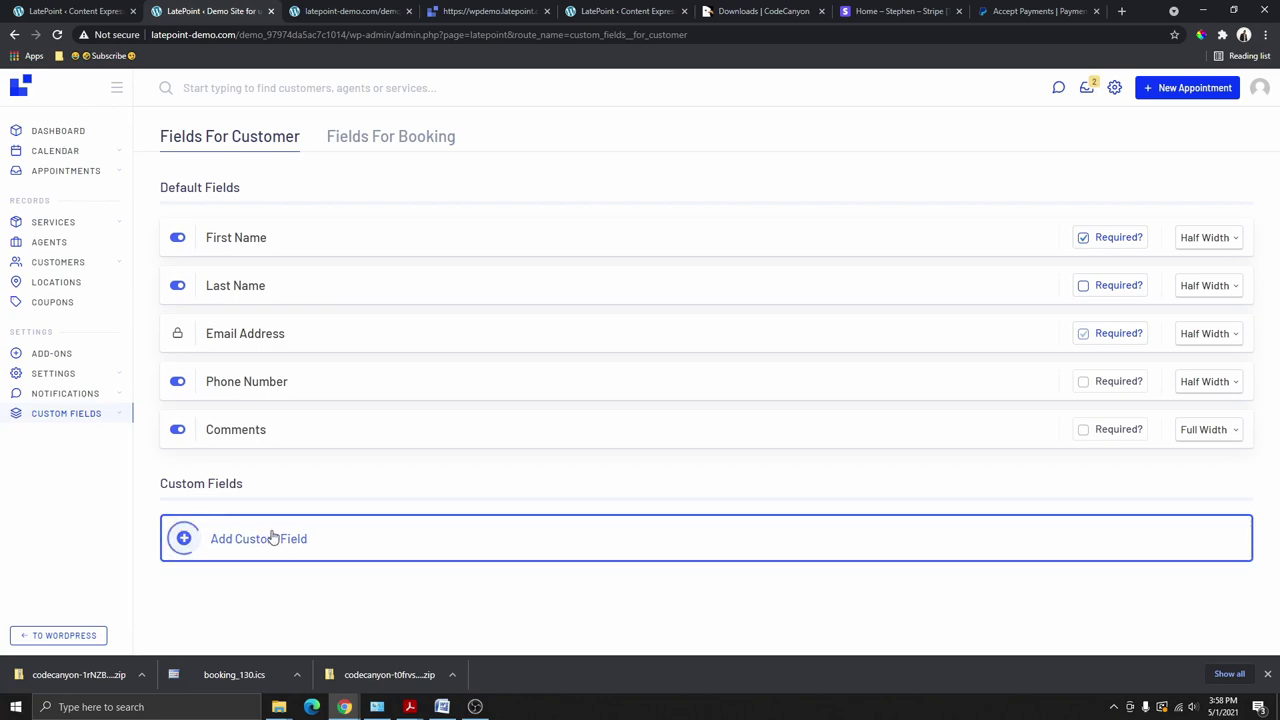
scroll(270, 485, "down", 2)
left_click(275, 460)
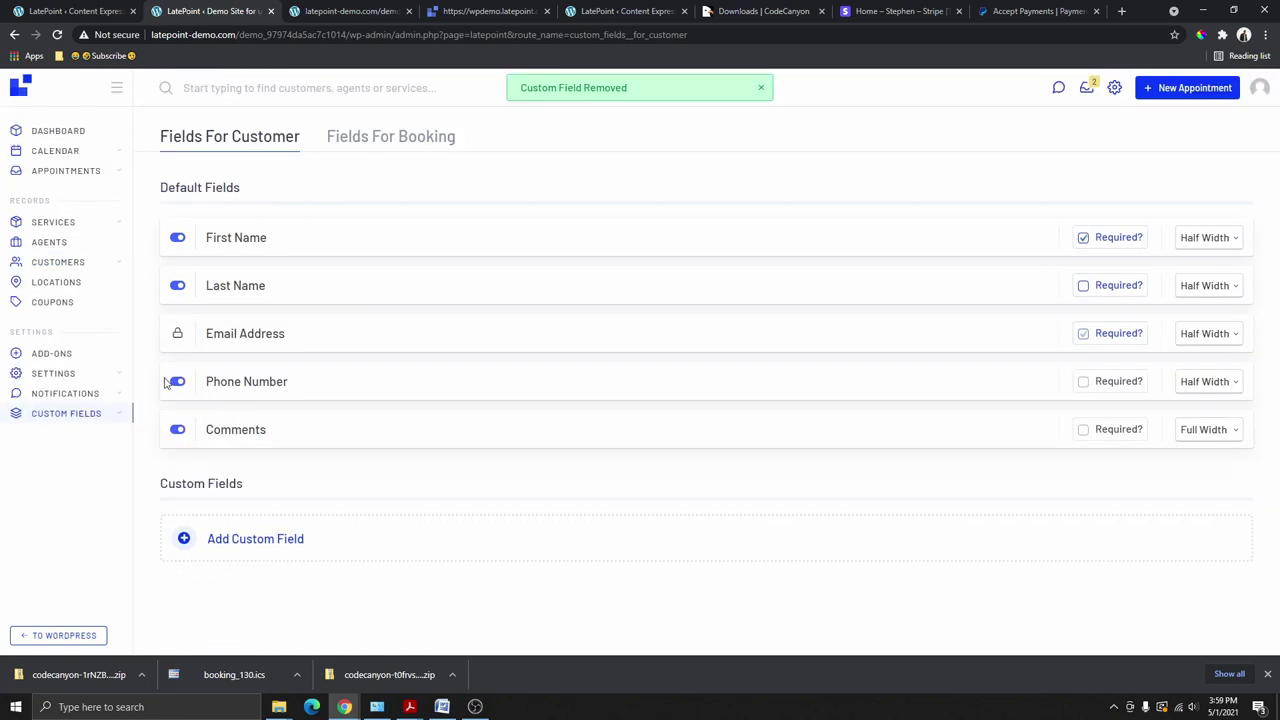
Step: Disable the default Phone Number field, enable it again, and return to the customer fields page after viewing the booking form
left_click(177, 382)
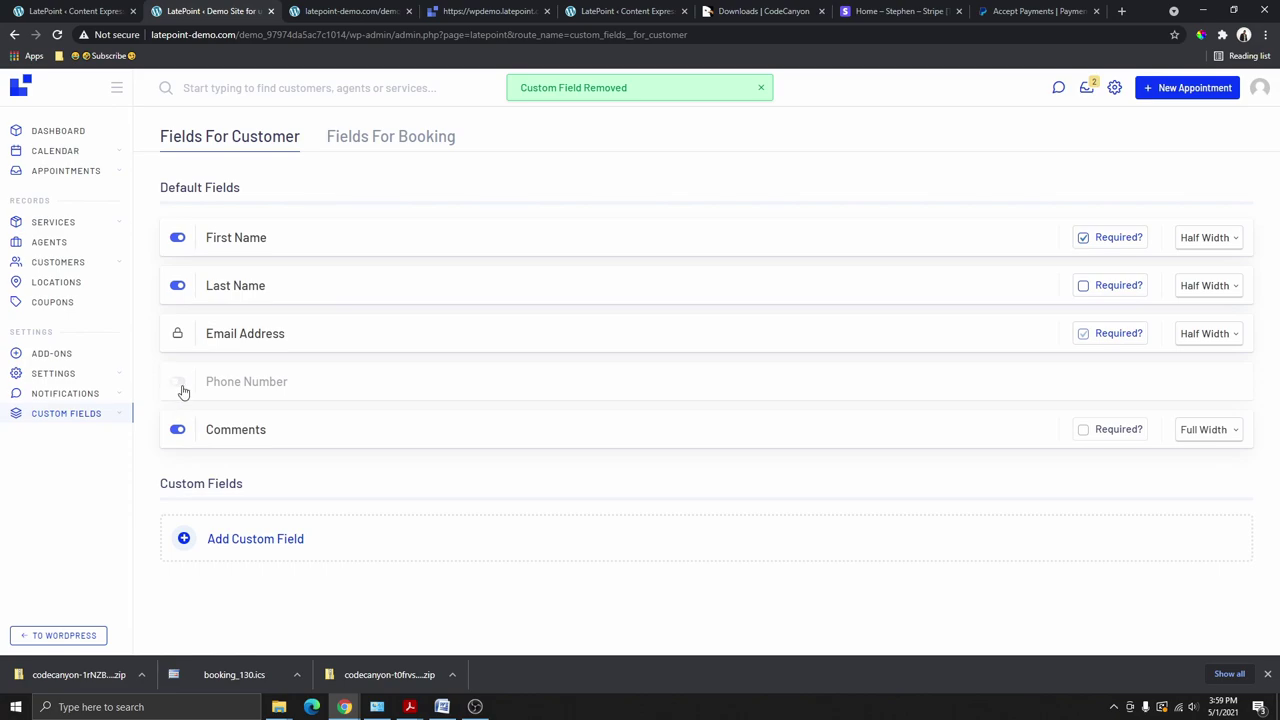
left_click(177, 382)
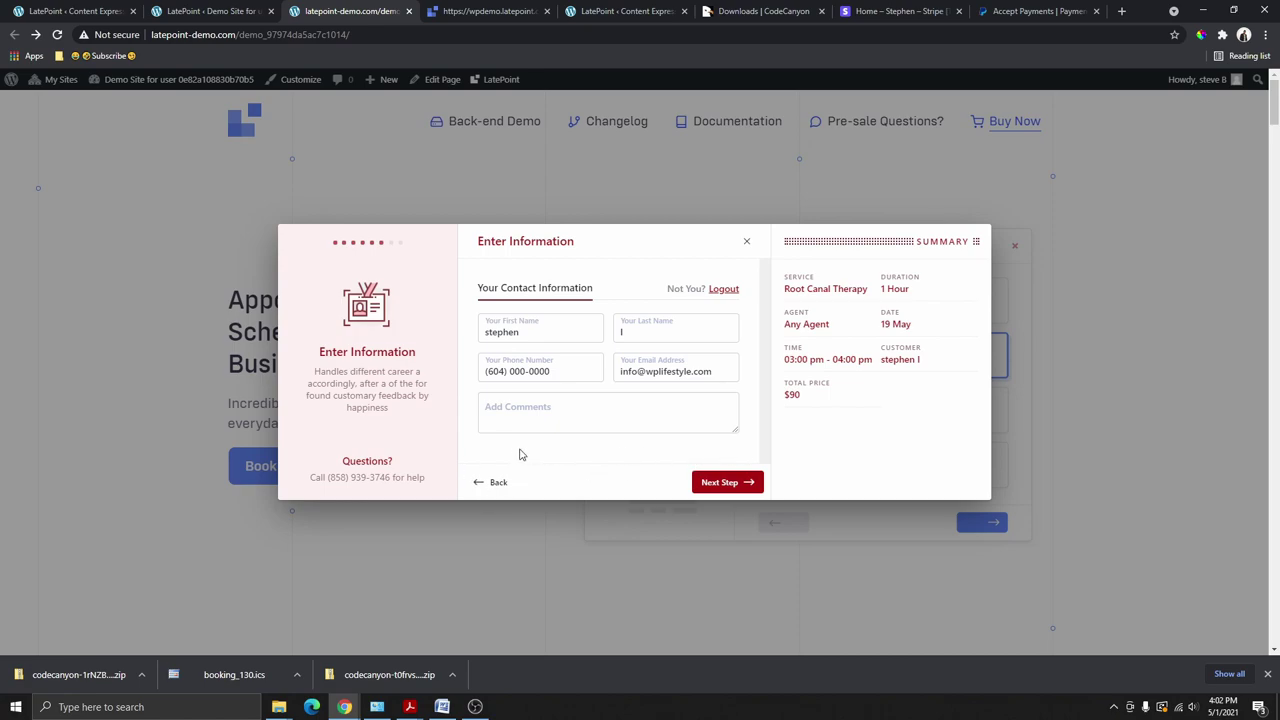
left_click(205, 12)
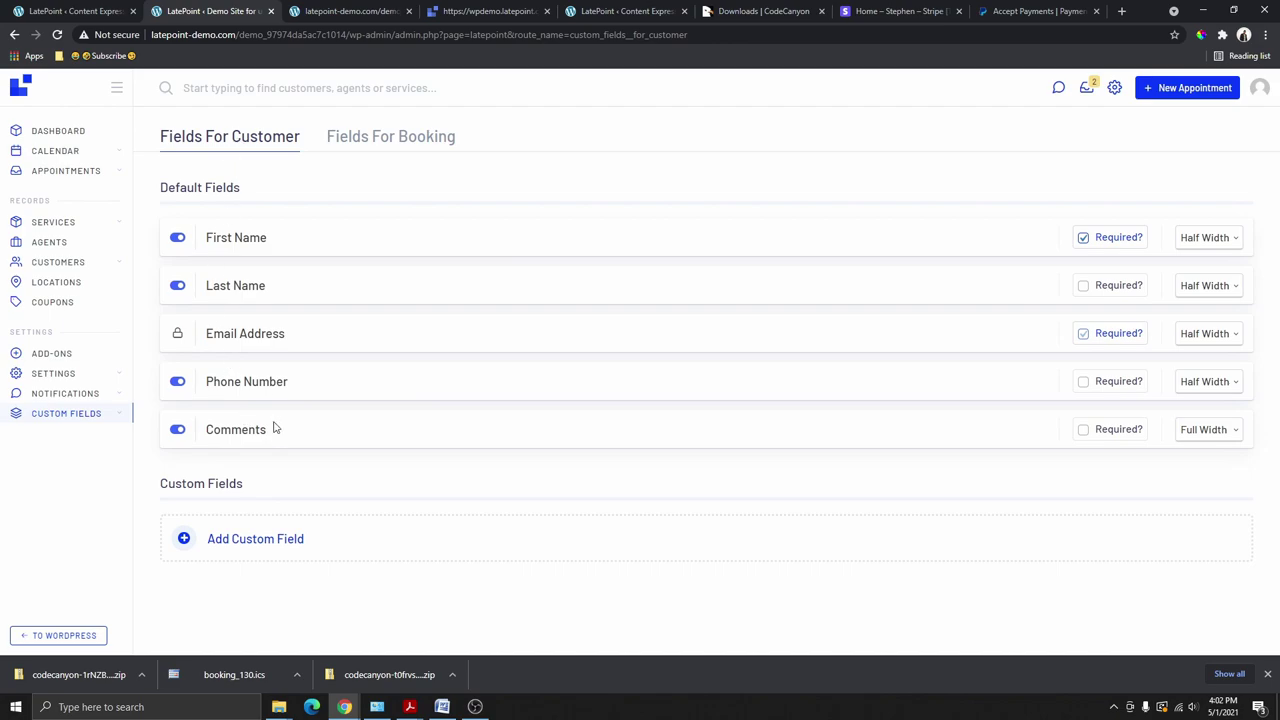
Step: Add a custom customer field labelled "Sample" with the placeholder "You must check this box"
left_click(277, 550)
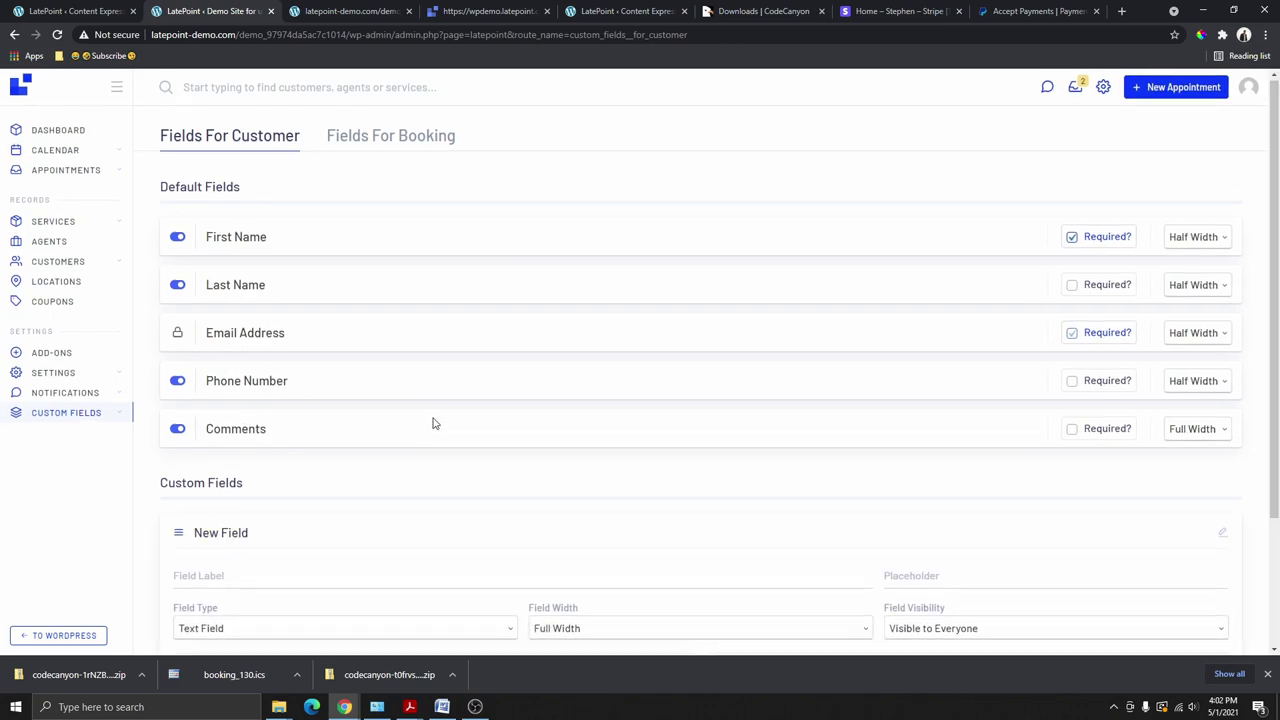
scroll(434, 423, "down", 2)
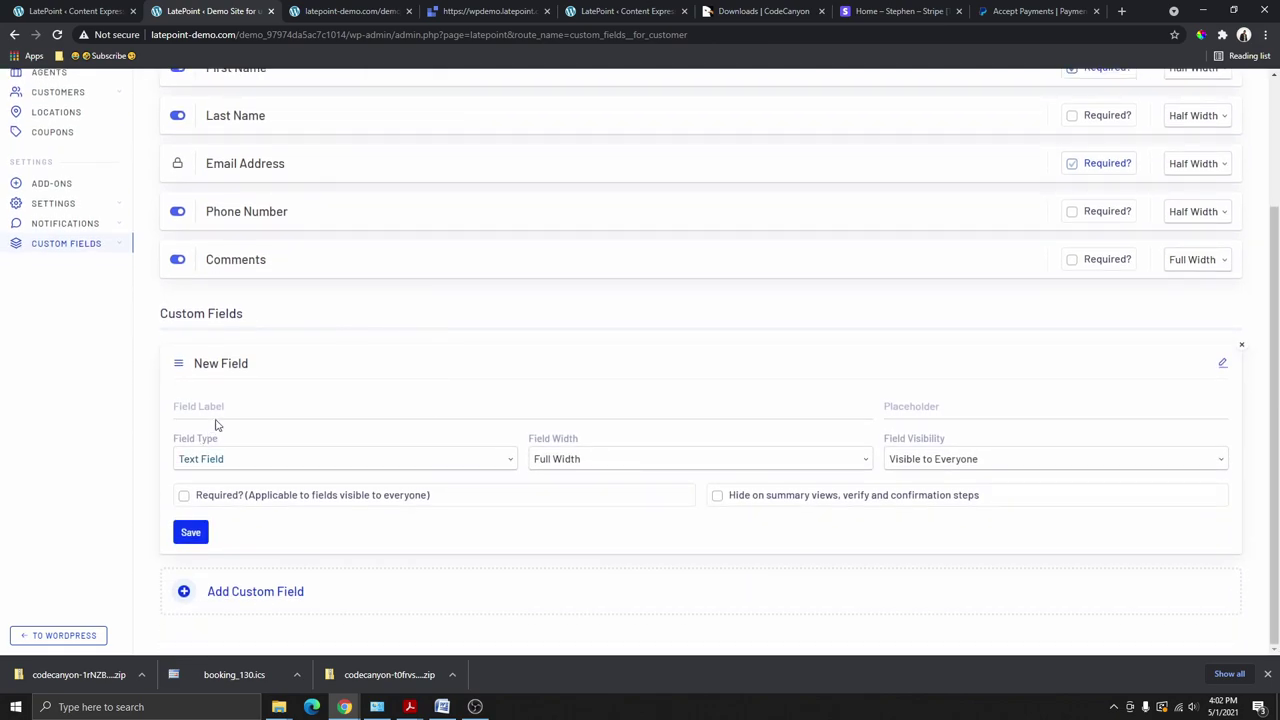
left_click(268, 409)
type("Sample")
key("Tab")
type("You must check this box")
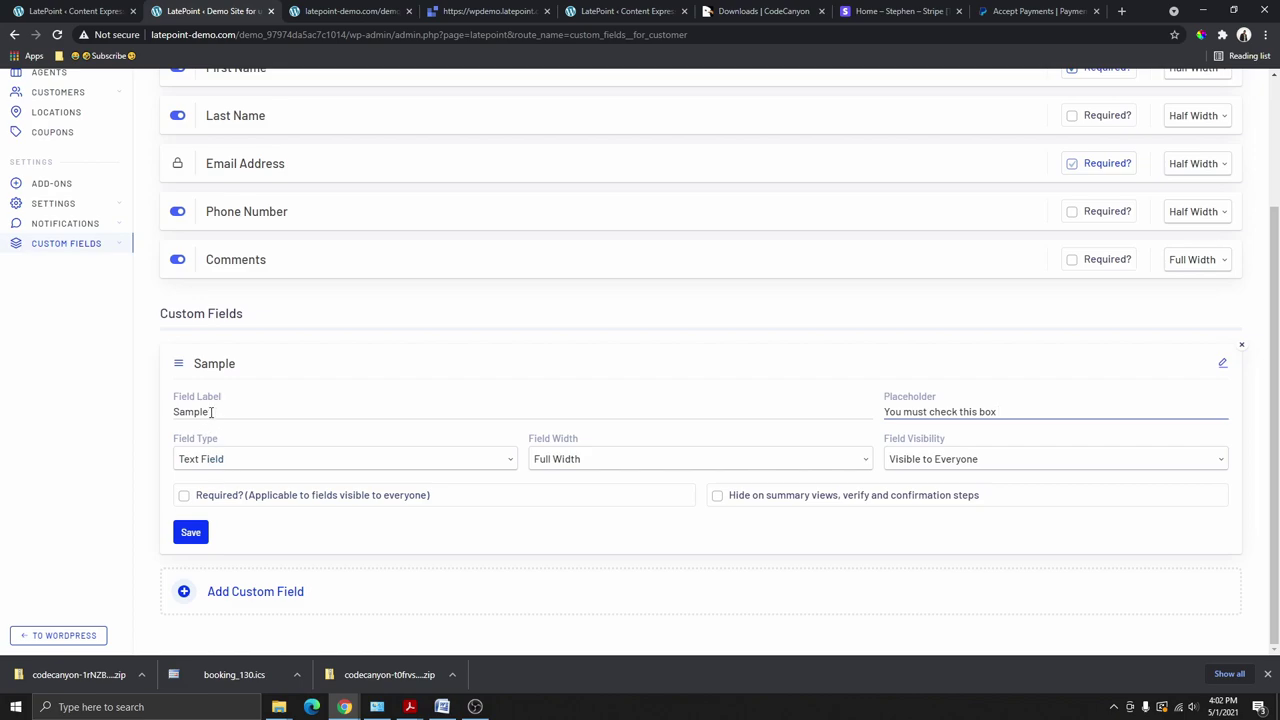
left_click_drag(211, 412, 171, 419)
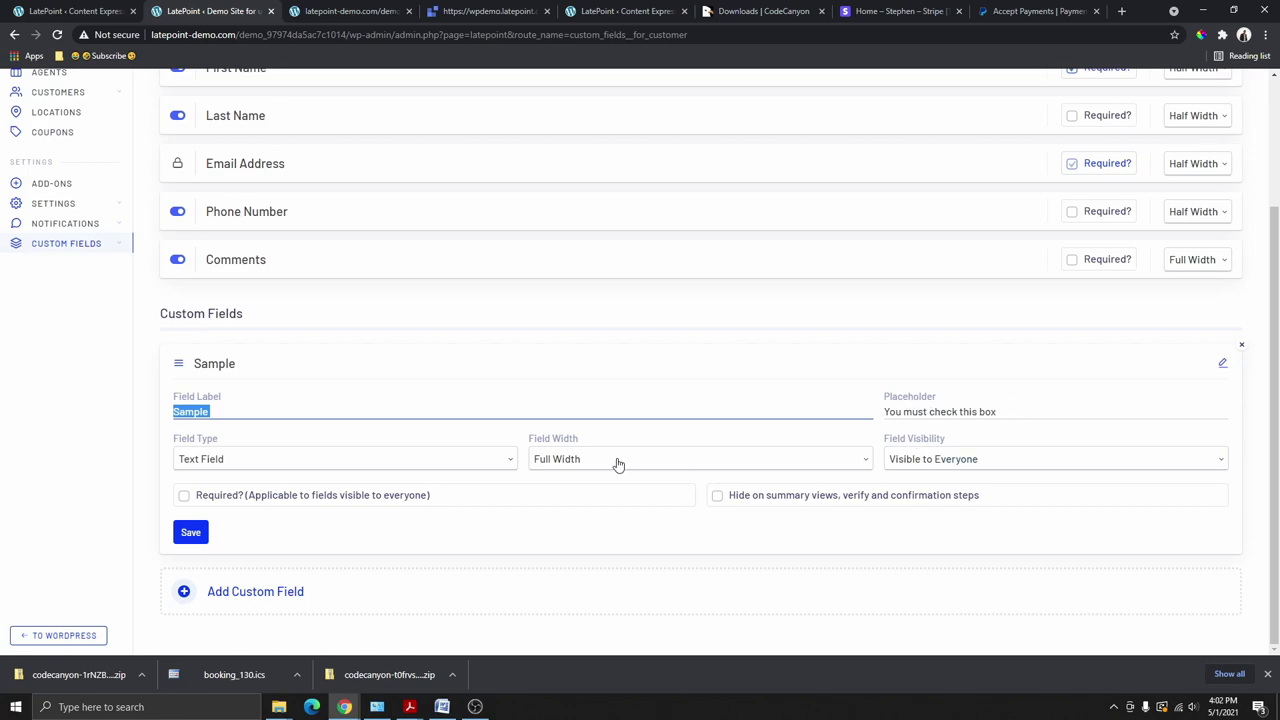
Step: Make the Sample field a required checkbox at full width and save it
left_click(252, 467)
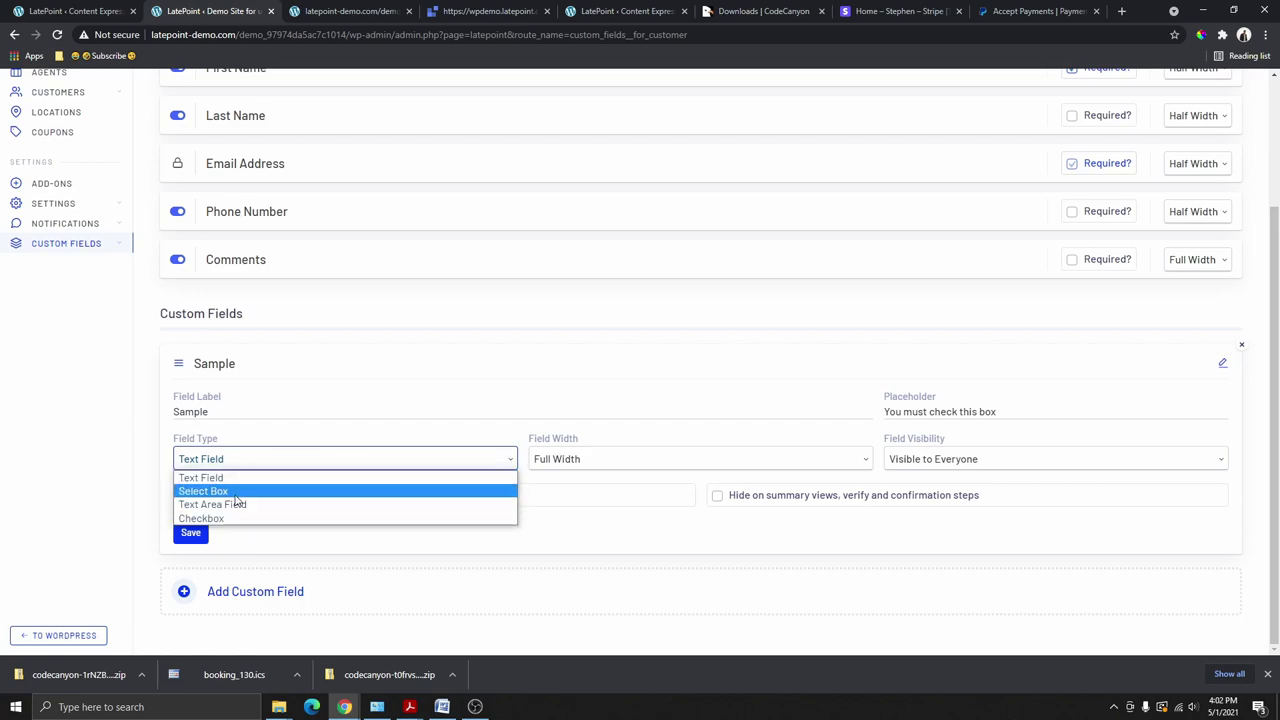
left_click(201, 518)
left_click(643, 462)
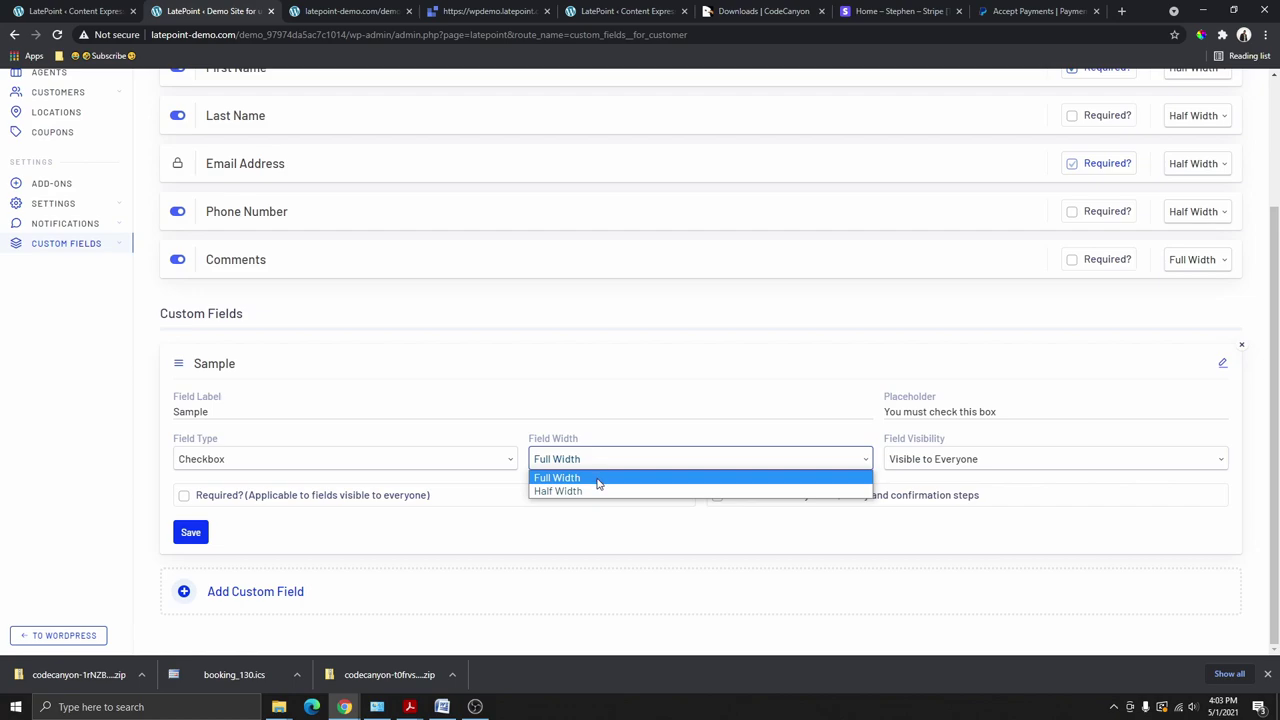
left_click(597, 479)
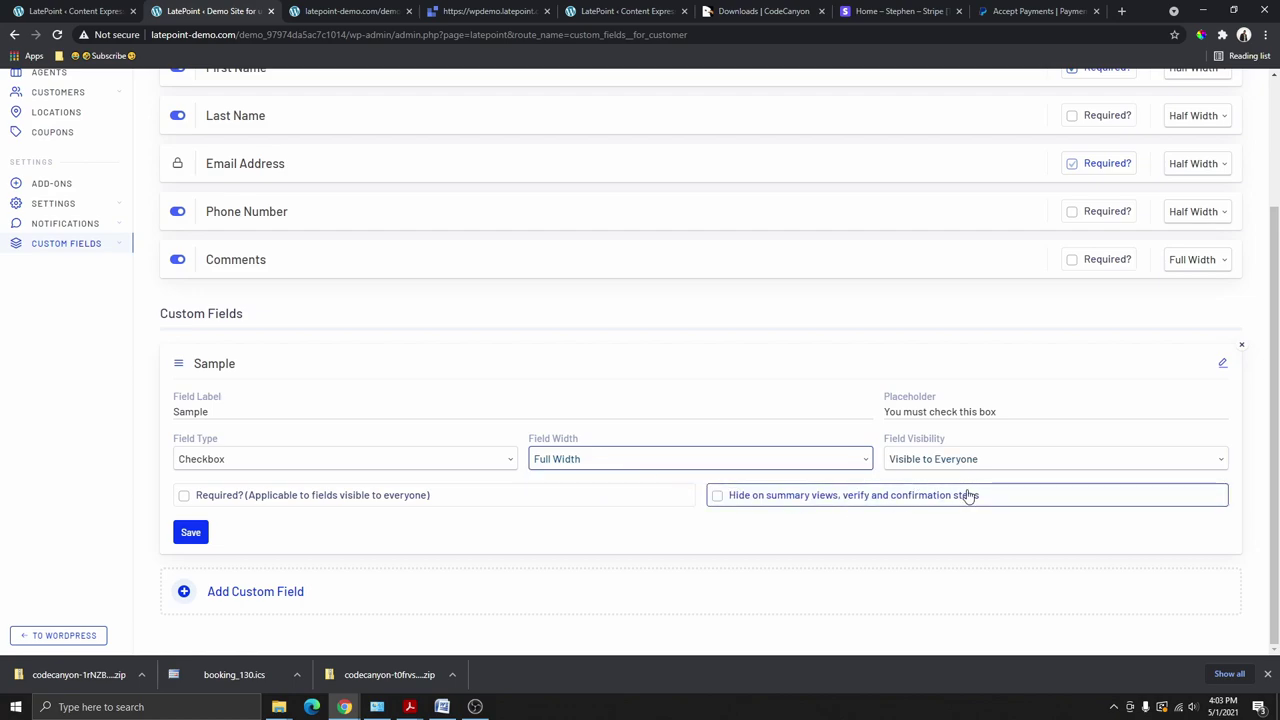
left_click(205, 497)
left_click(191, 534)
Step: Reload the demo site and start a Root Canal Therapy booking for 5 June at 03:00 pm, up to the customer information step
left_click(350, 11)
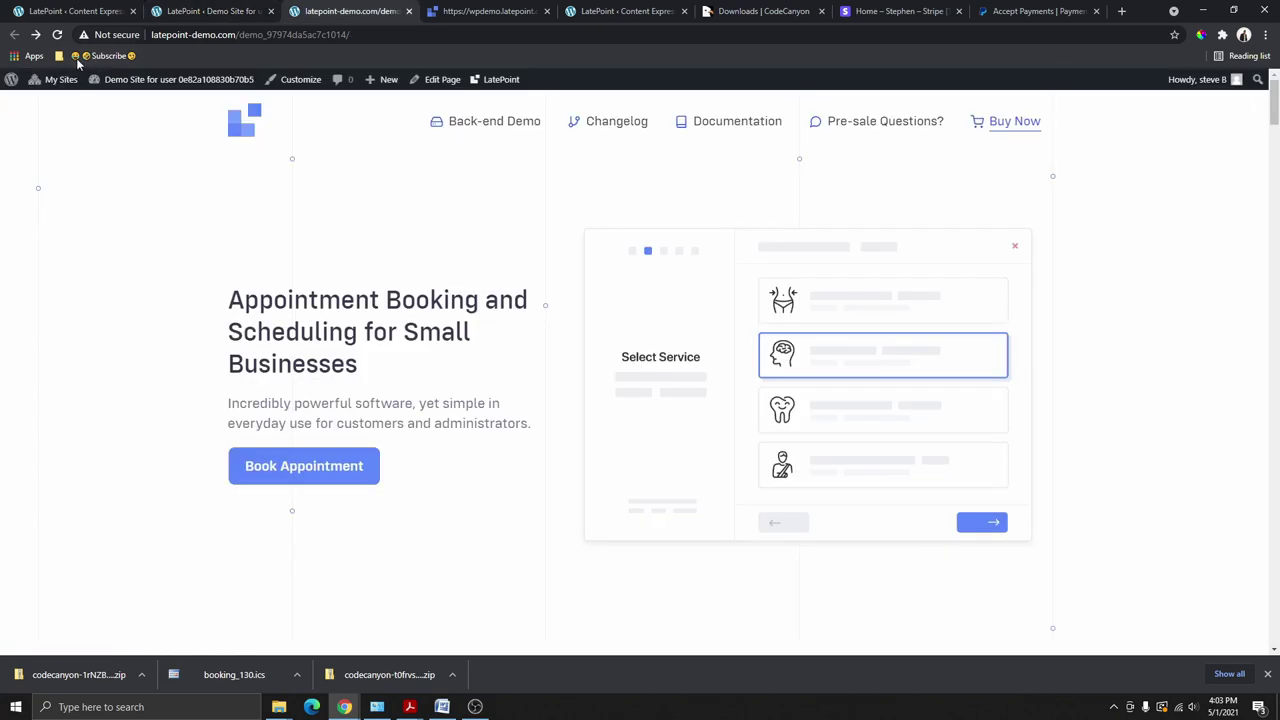
left_click(57, 34)
left_click(309, 467)
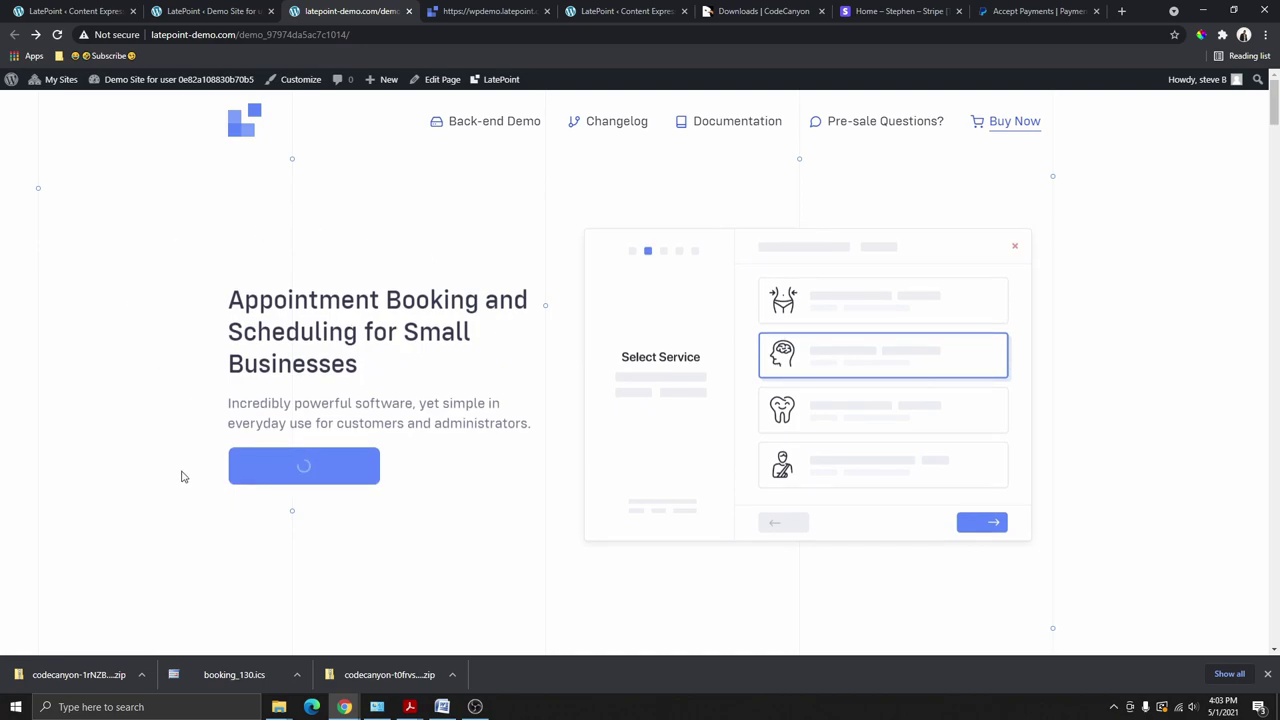
left_click(666, 345)
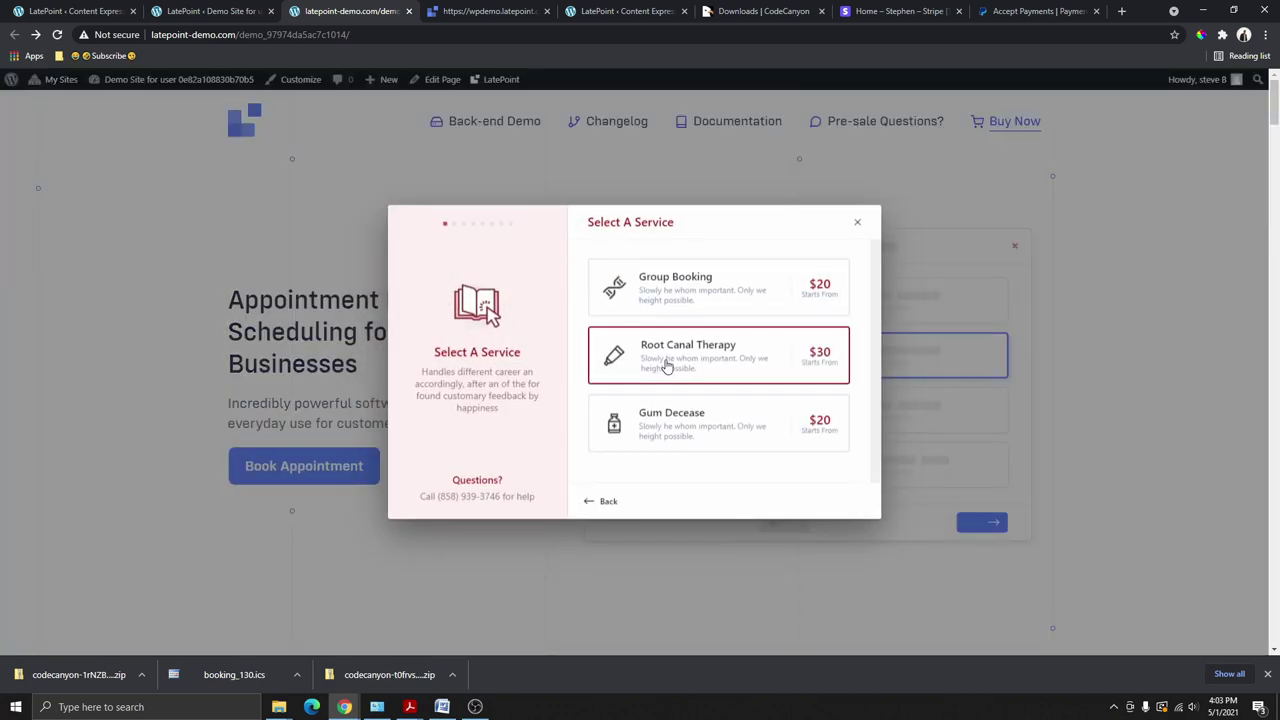
left_click(705, 388)
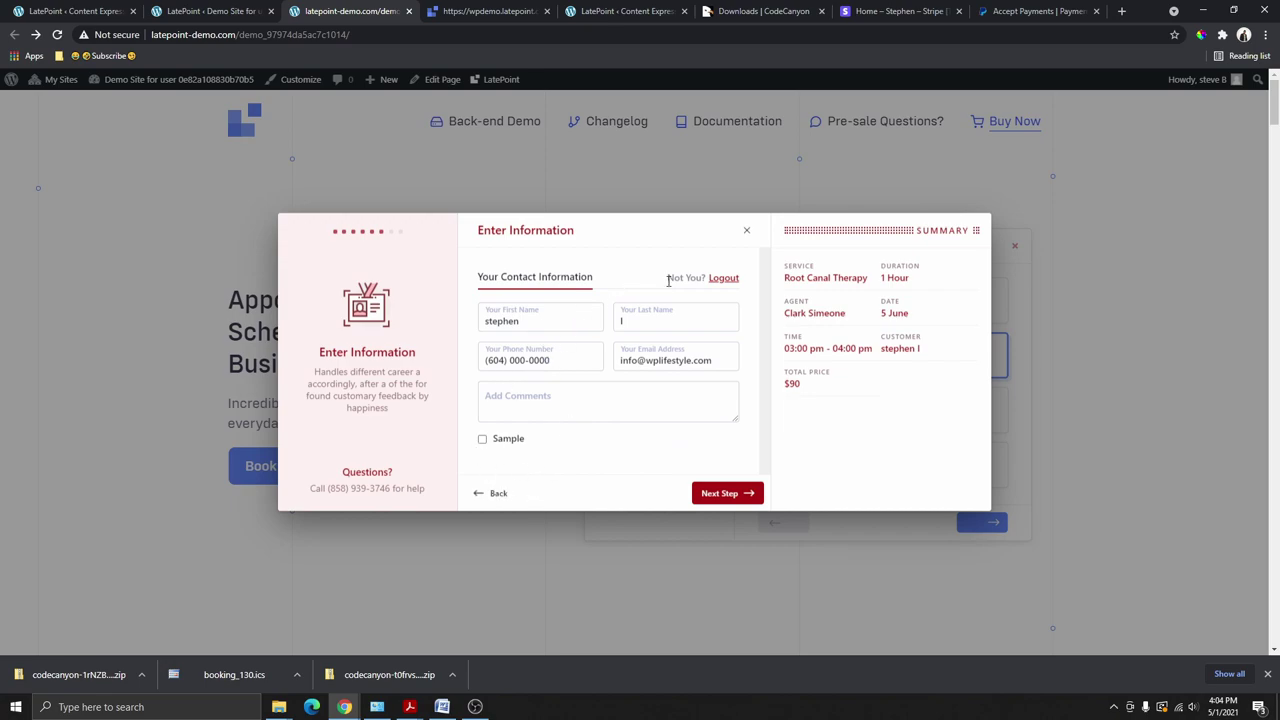
Step: Test the required Sample checkbox by continuing the booking with it unchecked and checked, then go back from the booking verification
left_click(724, 498)
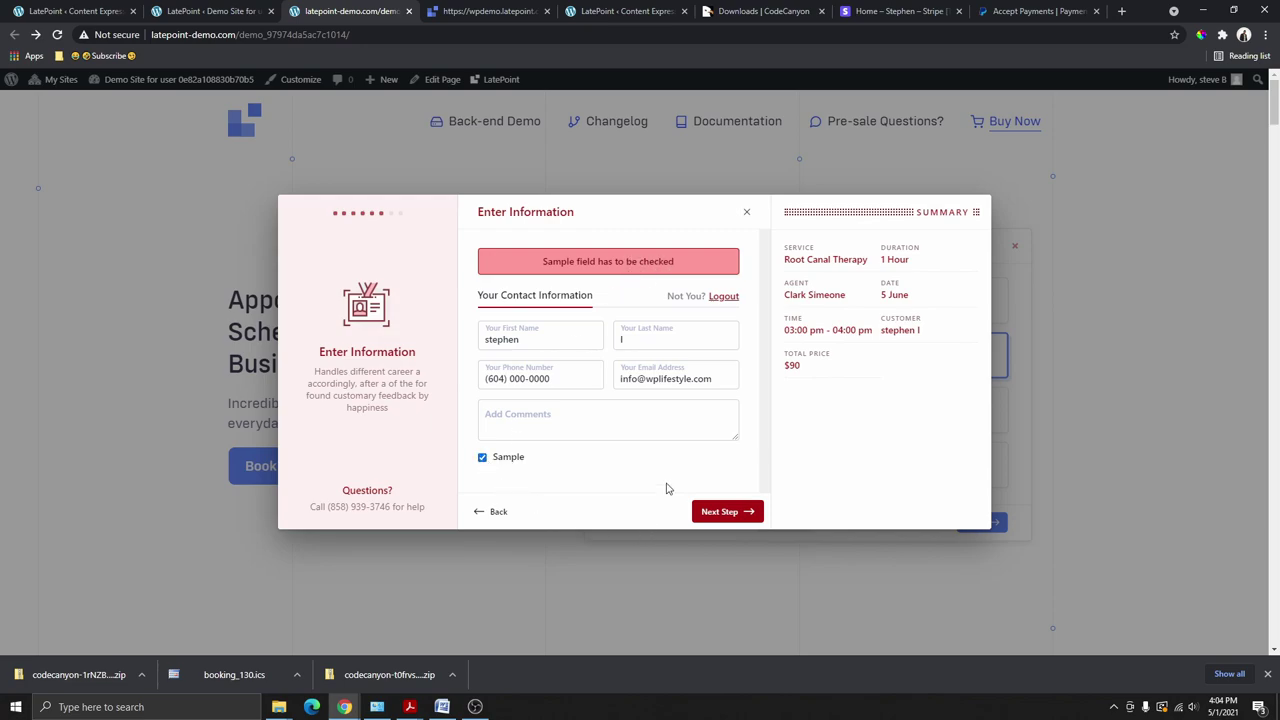
left_click(724, 512)
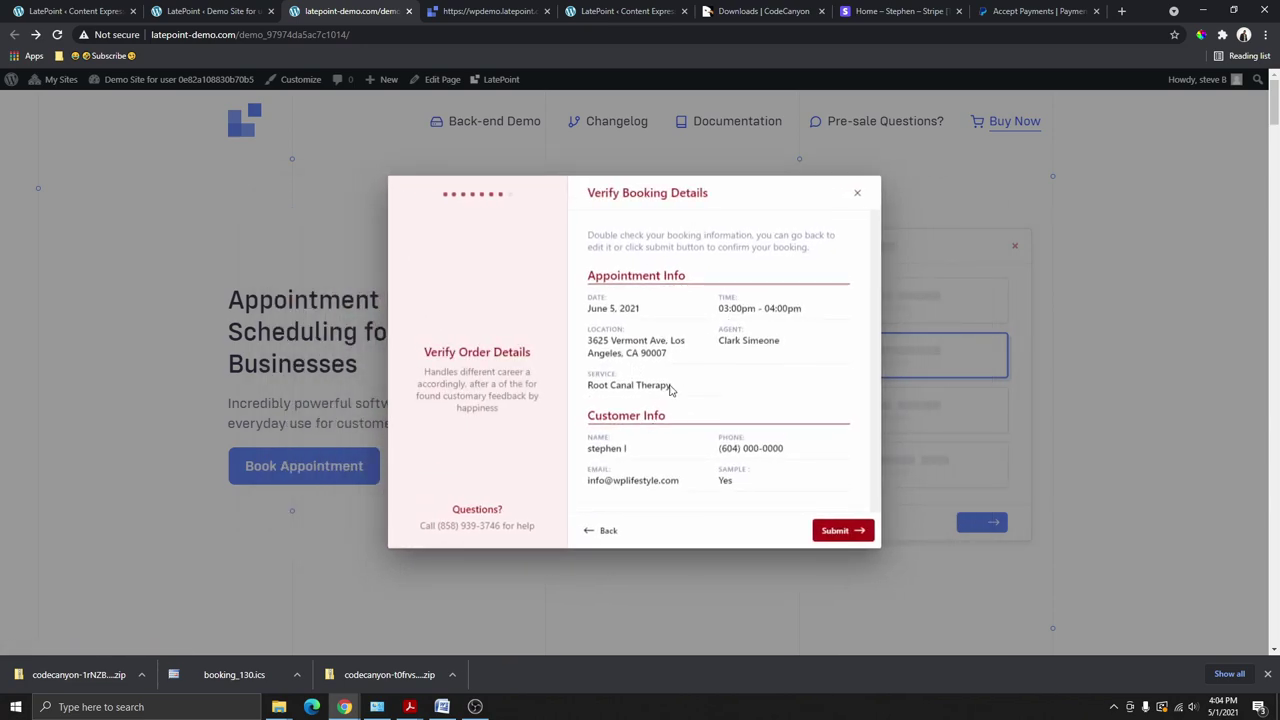
key("ctrl+shift+Tab")
left_click(347, 12)
left_click(600, 540)
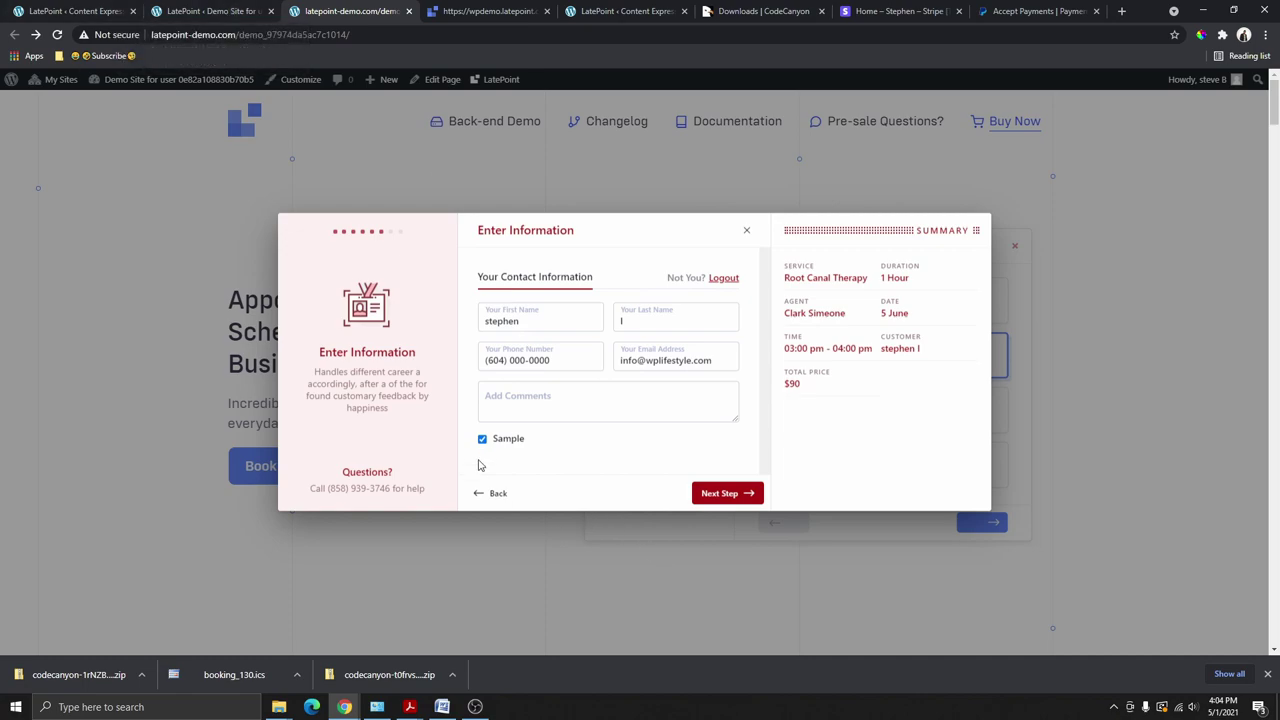
Step: Return to the customer fields settings and save the Sample custom field again
left_click(240, 10)
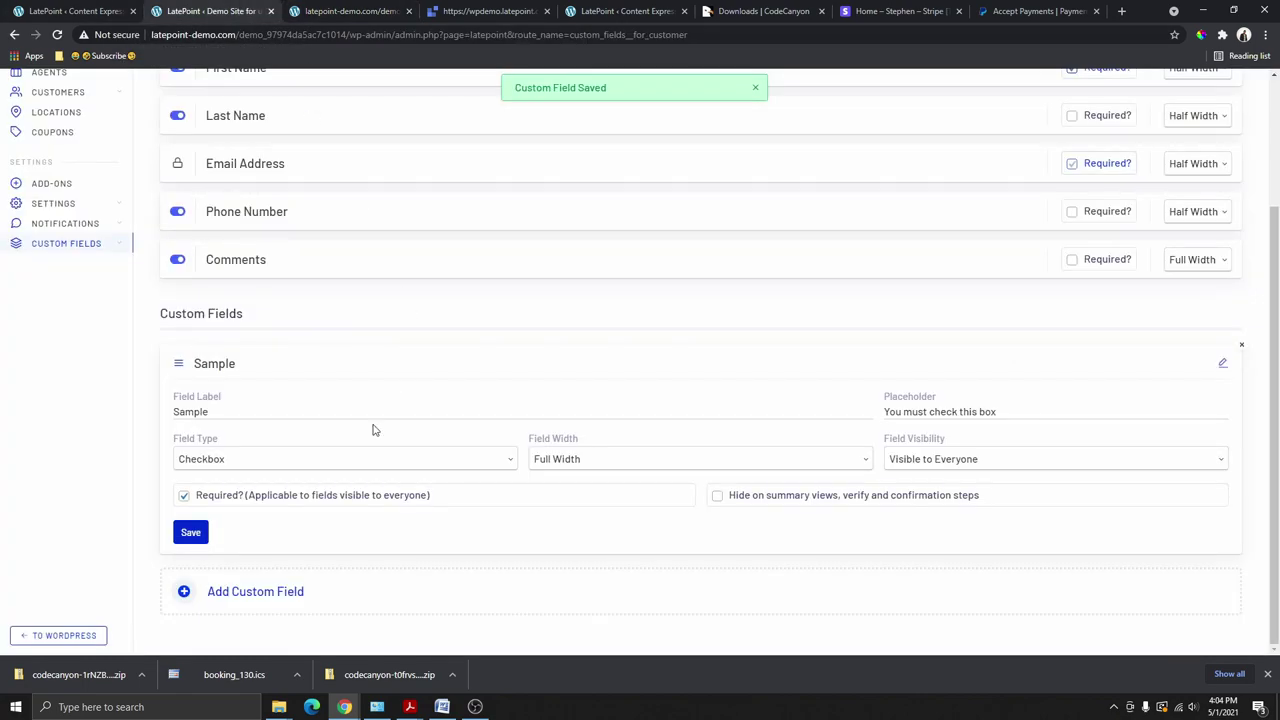
left_click(240, 414)
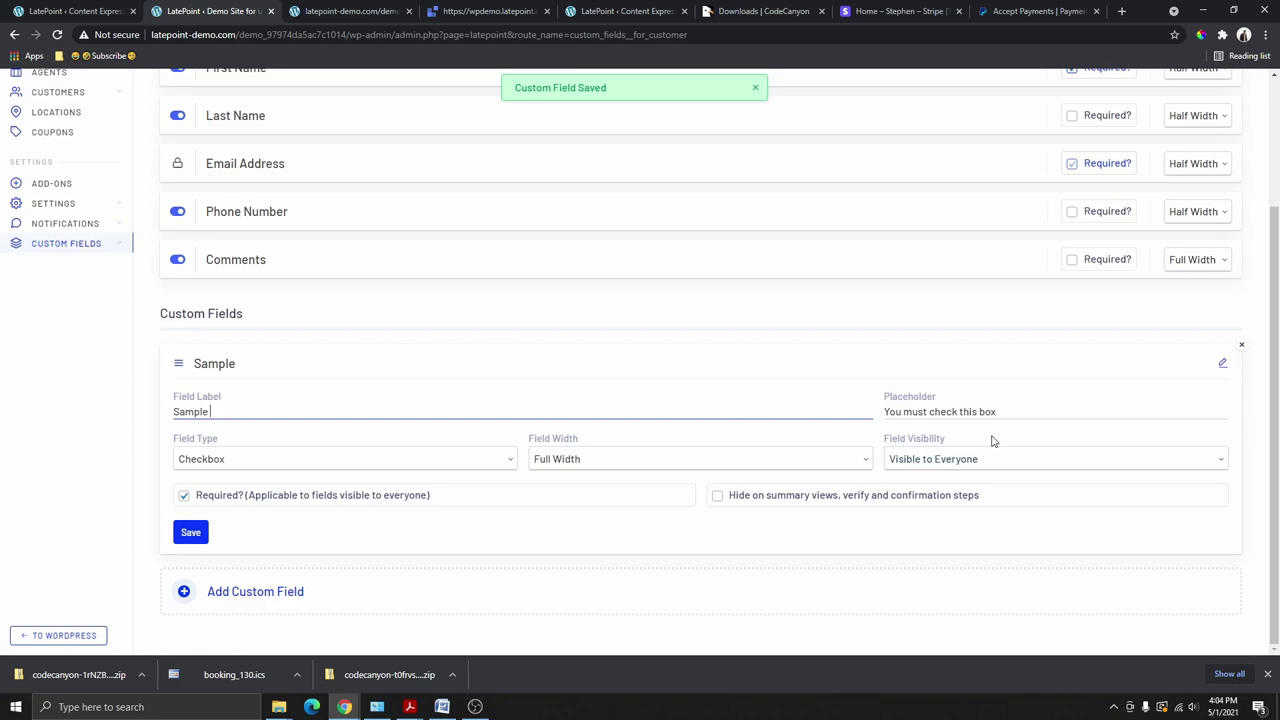
left_click(190, 532)
Step: Open the list of customers and look through their contact details and upcoming appointments
scroll(62, 283, "up", 2)
mouse_move(62, 272)
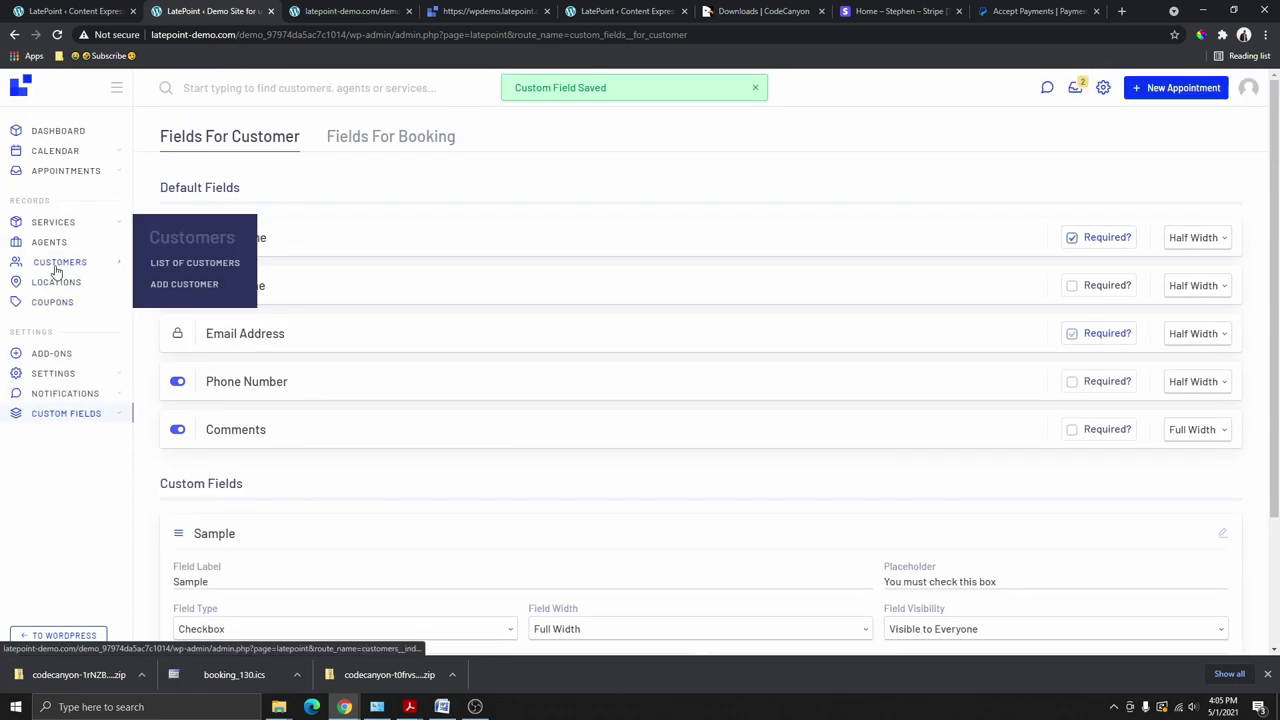
left_click(195, 263)
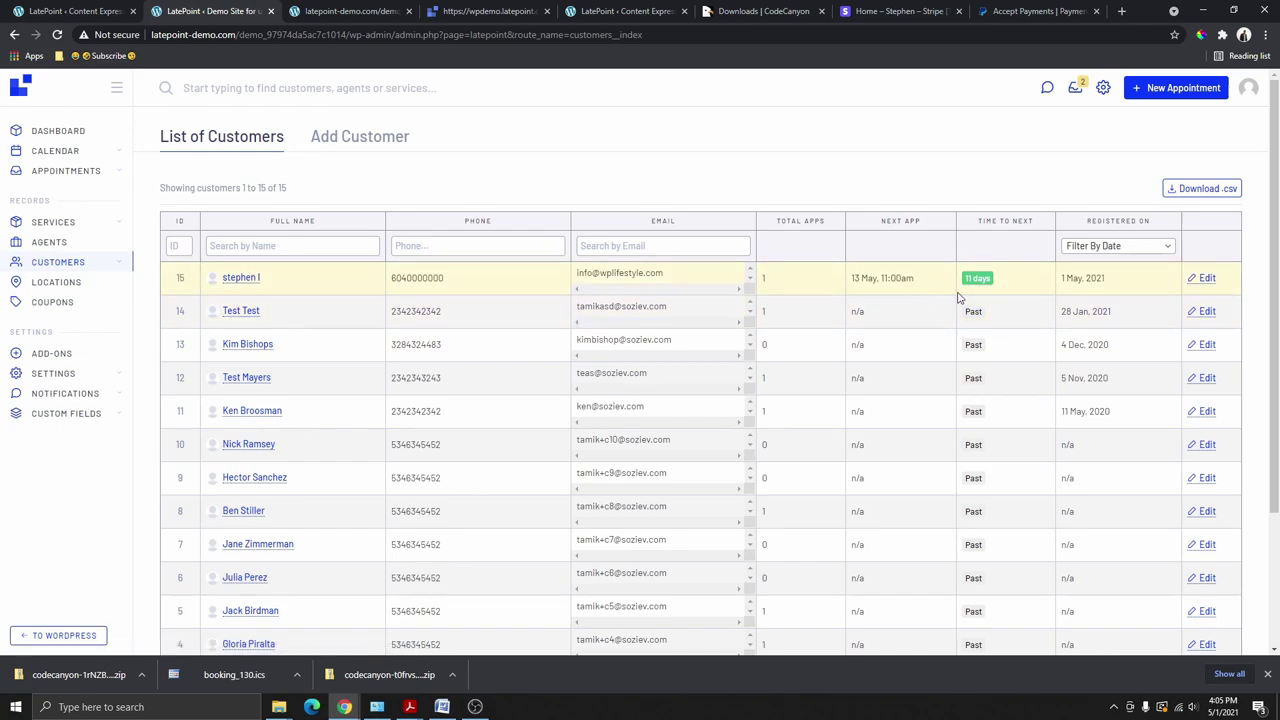
scroll(1114, 309, "down", 3)
scroll(1100, 400, "up", 3)
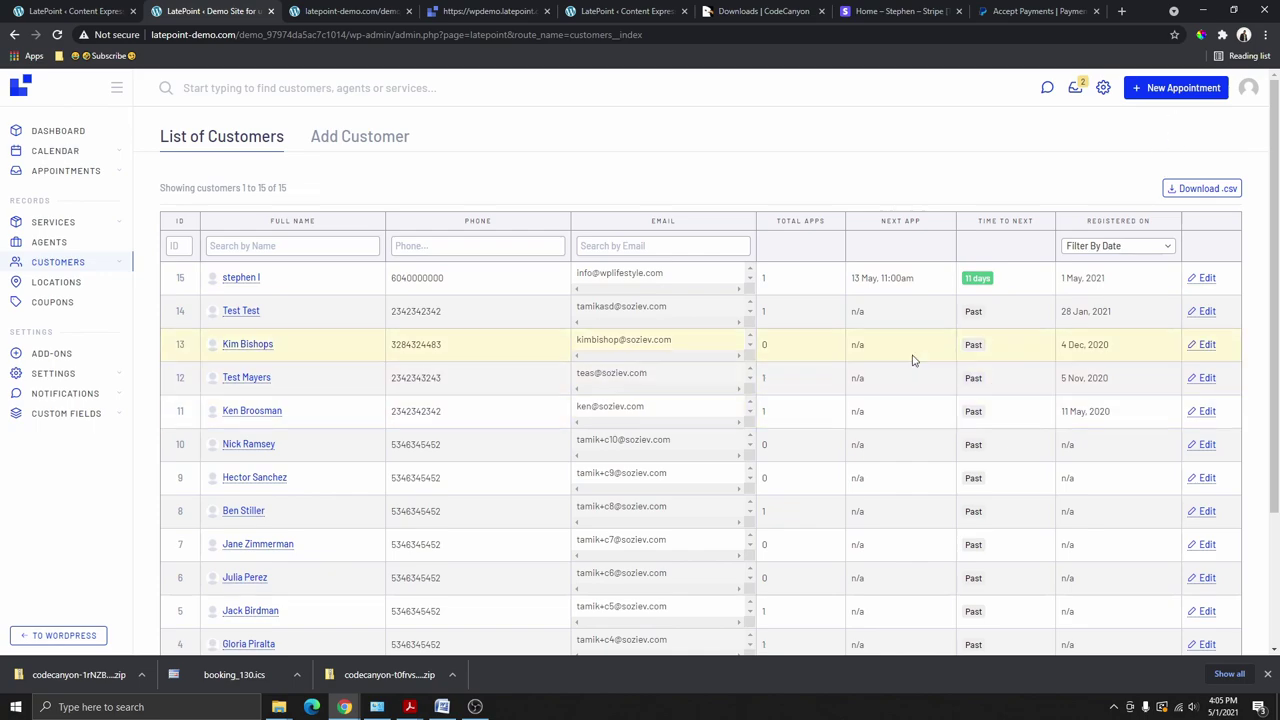
Step: View the agents page, open the form for creating a new agent, and go through its general information fields
left_click(49, 242)
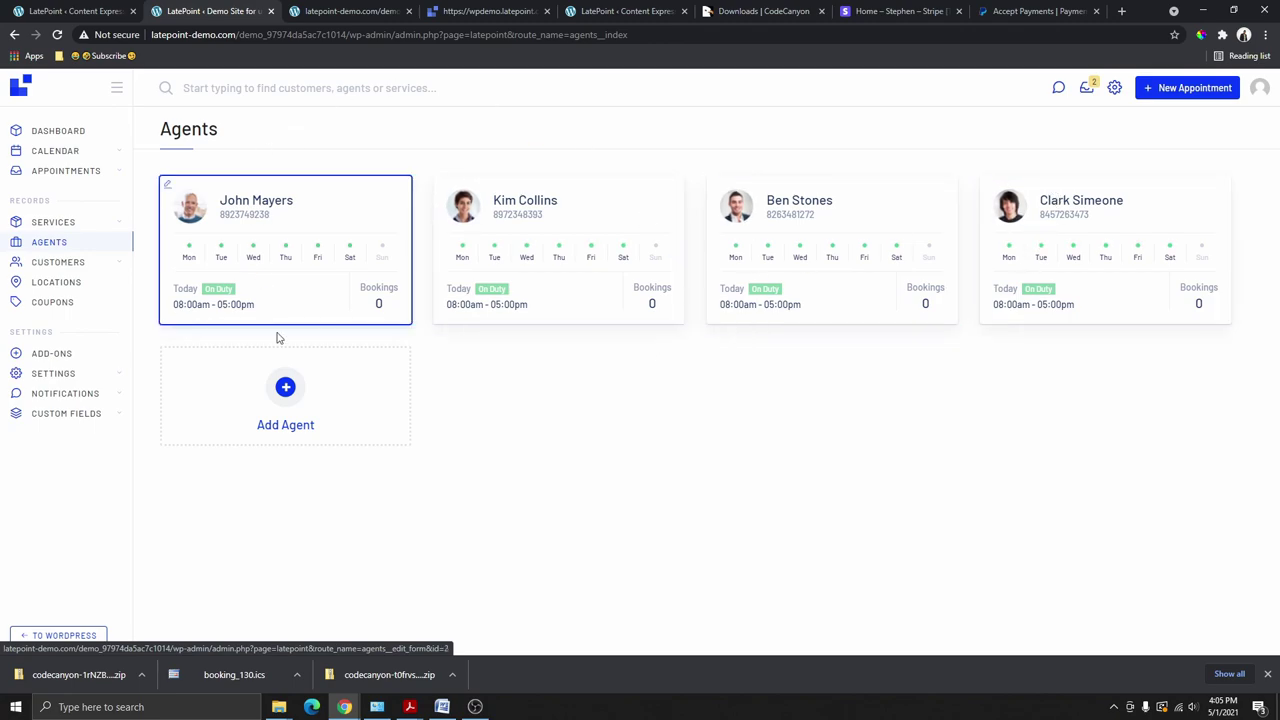
left_click(280, 415)
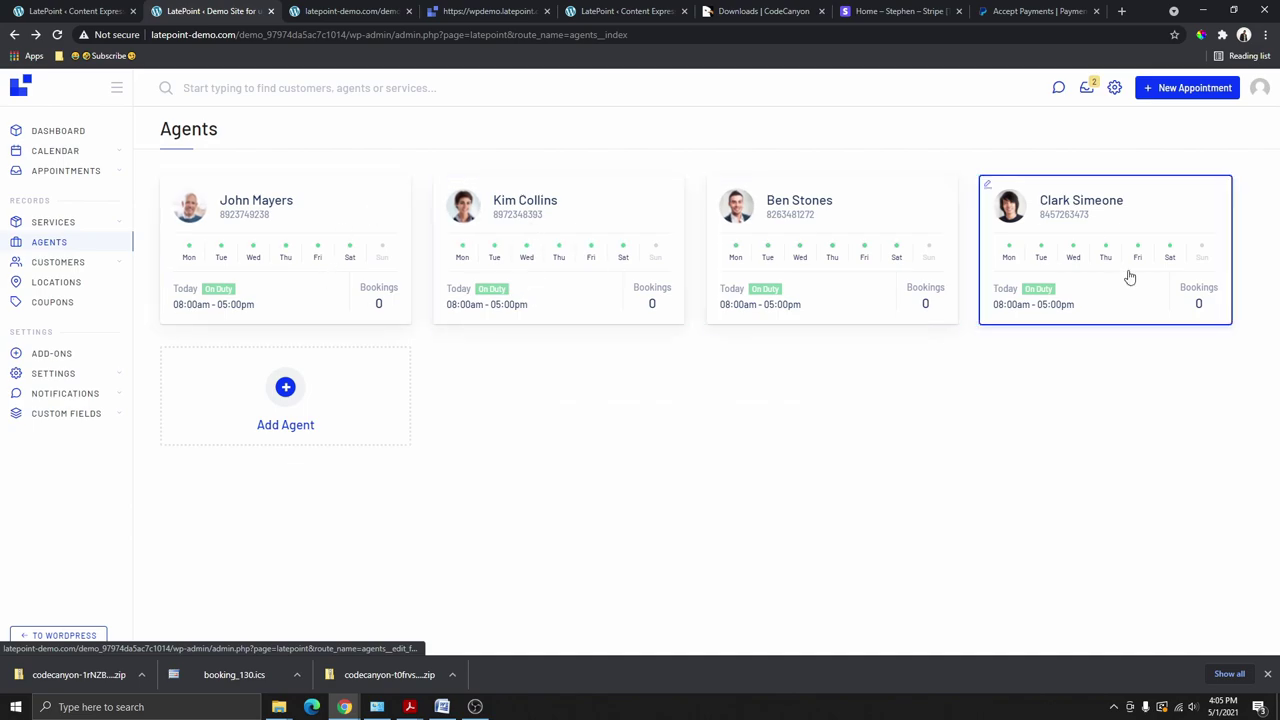
left_click(296, 397)
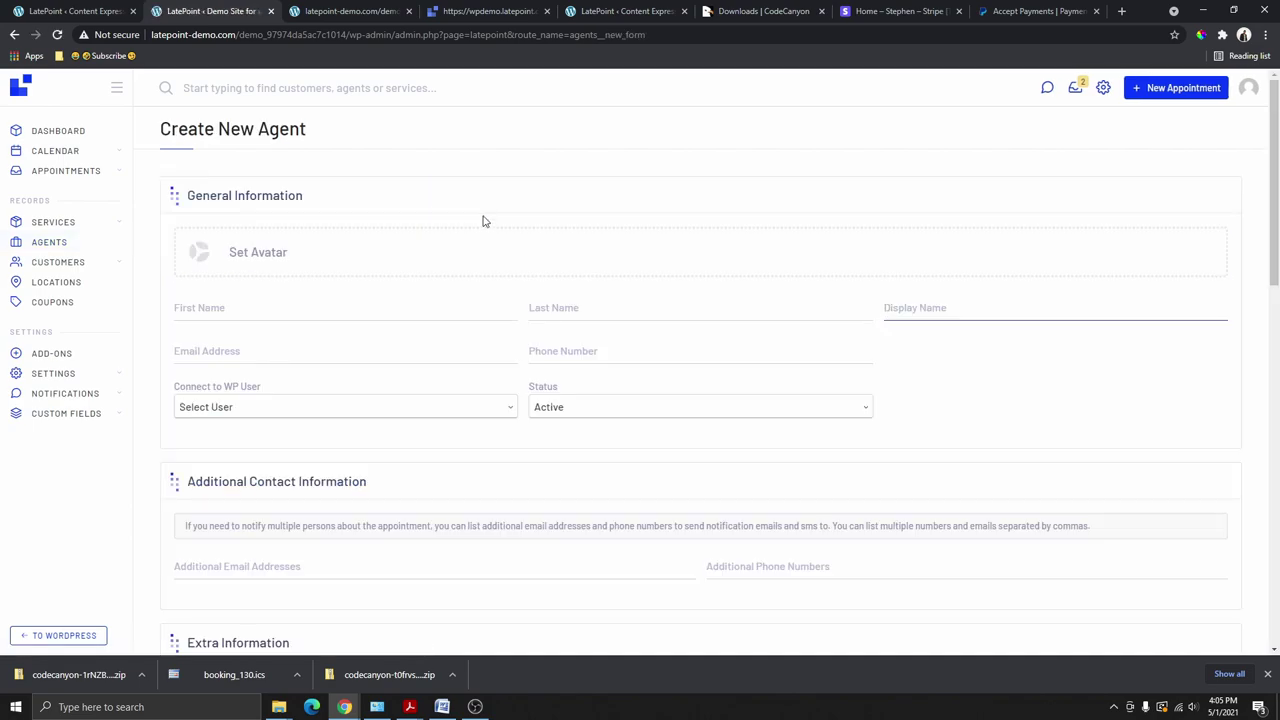
left_click(325, 312)
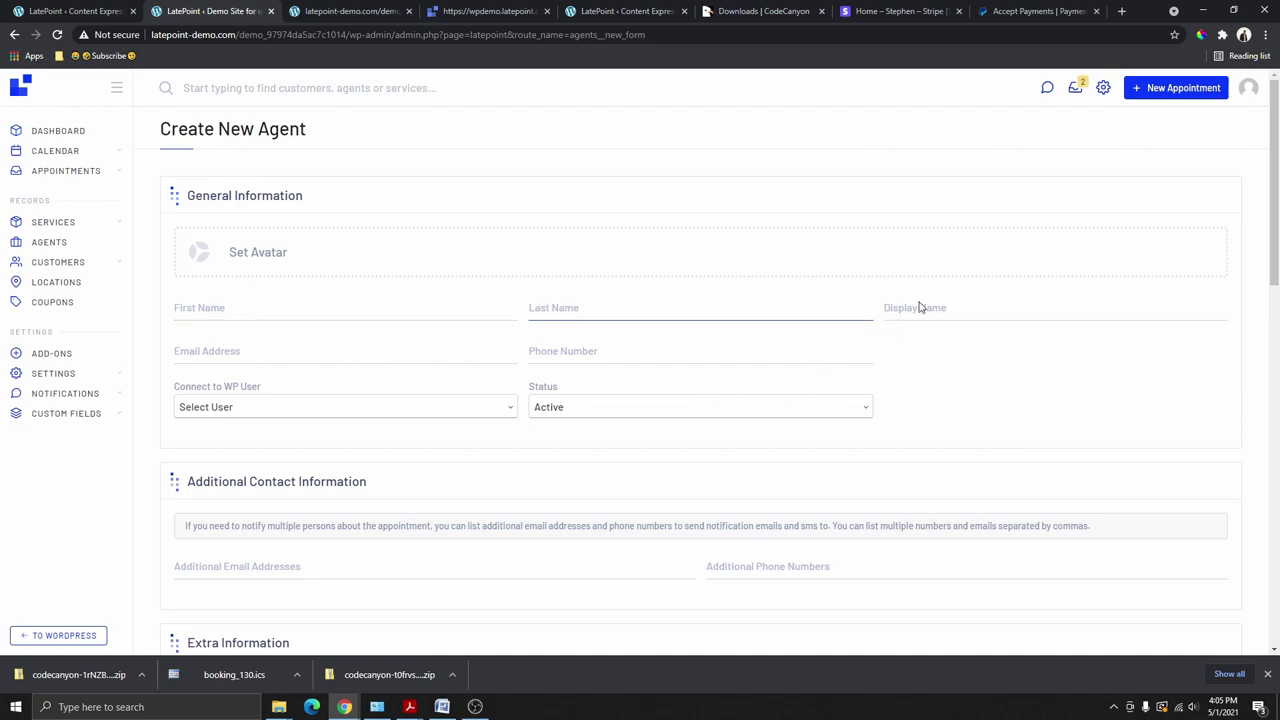
left_click(975, 310)
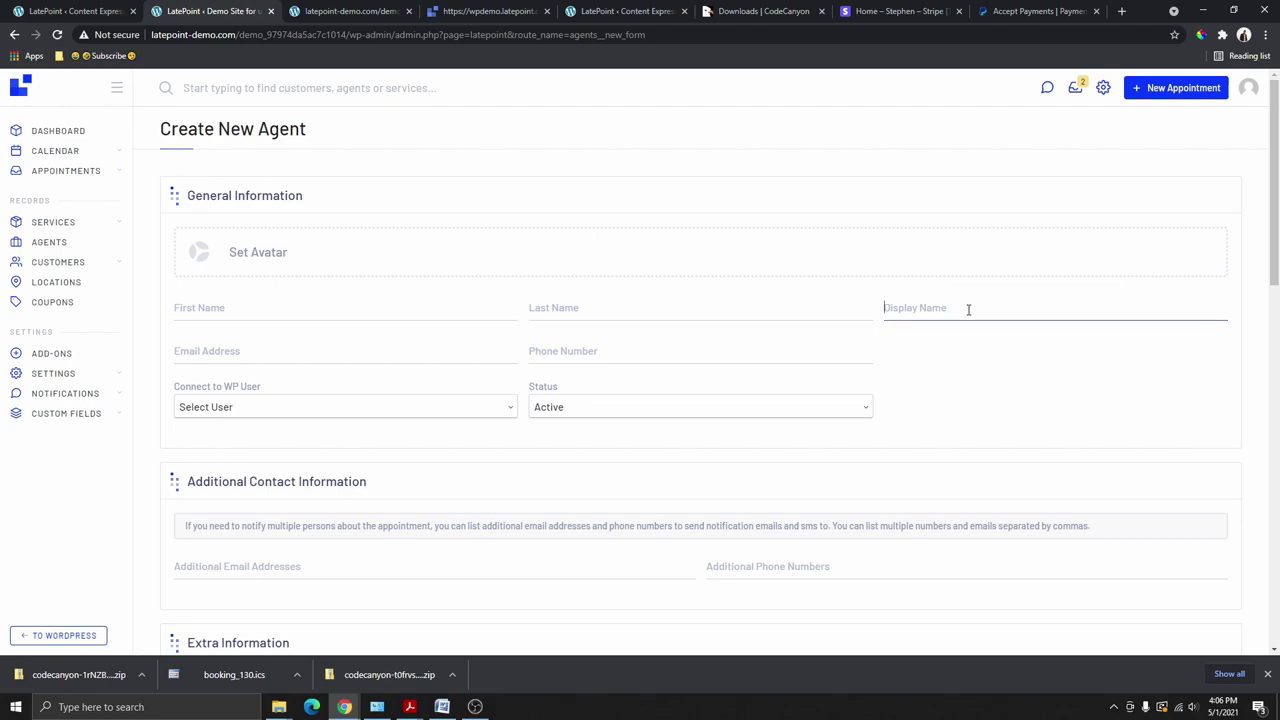
left_click(205, 353)
left_click(606, 354)
key("Tab")
Step: Examine the new agent form's additional contact details, extra information, agent highlights and offered services
scroll(363, 390, "down", 3)
scroll(330, 285, "up", 1)
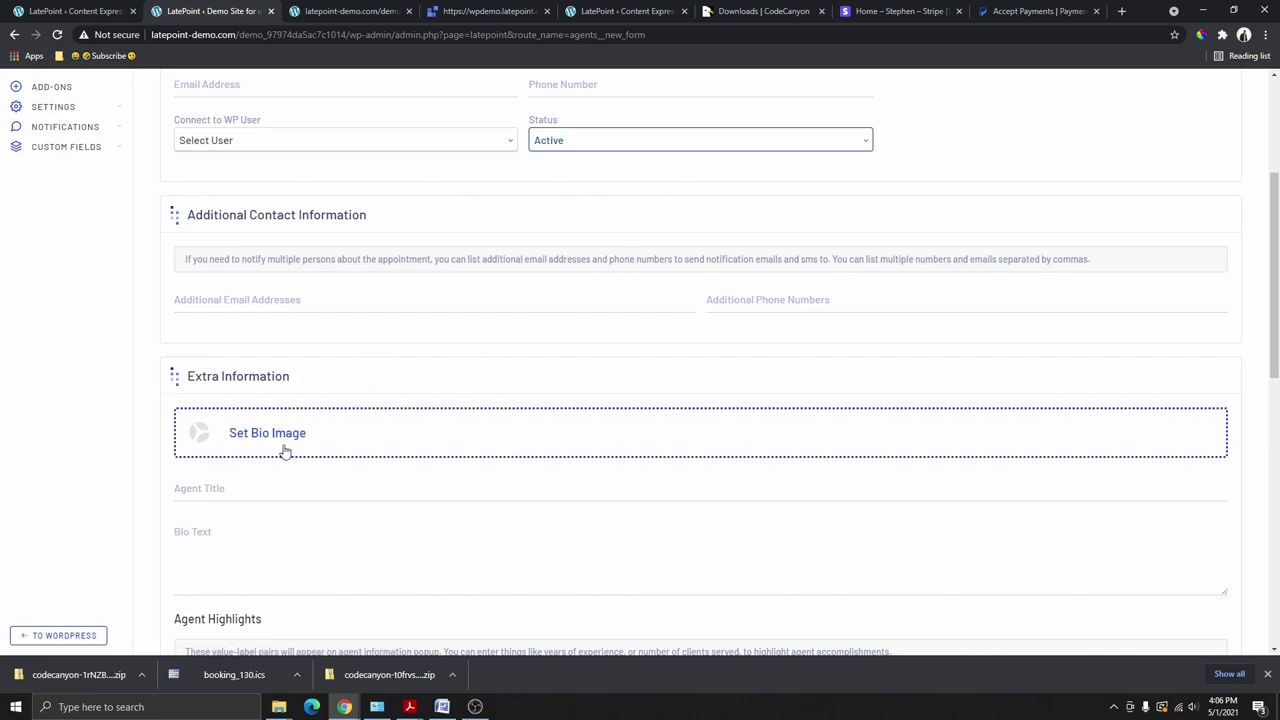
scroll(446, 463, "down", 3)
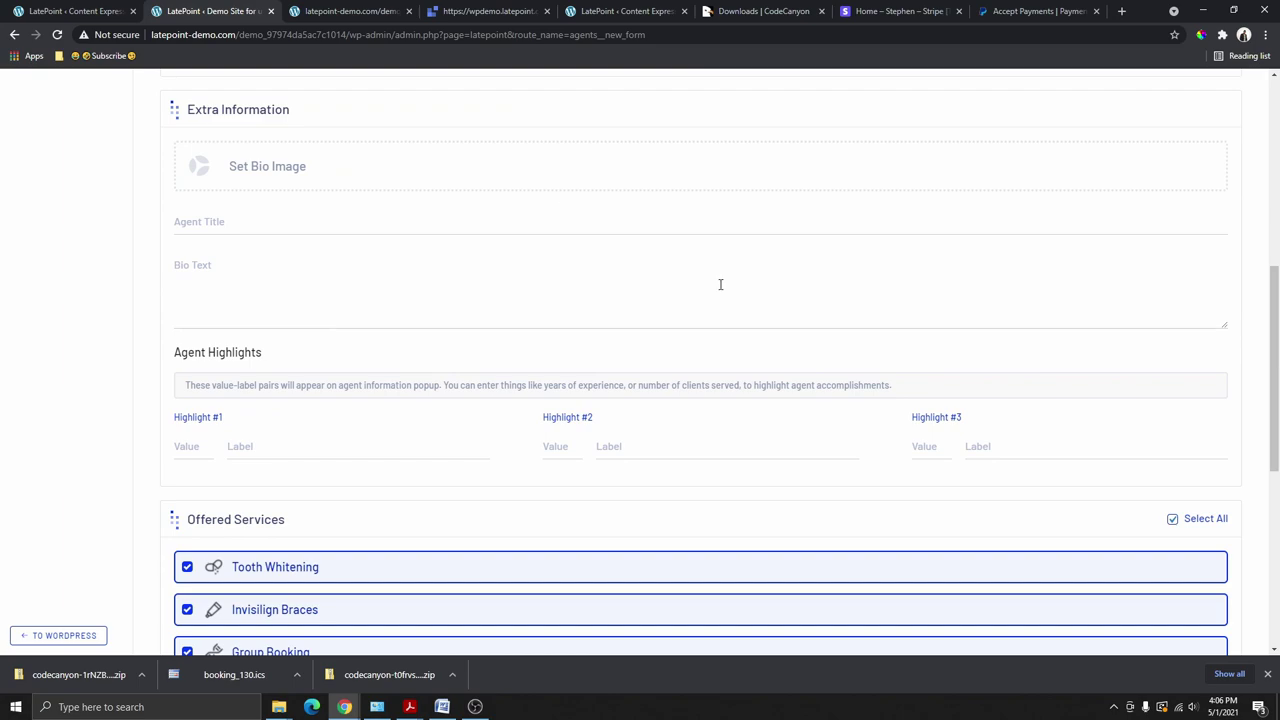
scroll(380, 309, "down", 5)
scroll(377, 366, "up", 2)
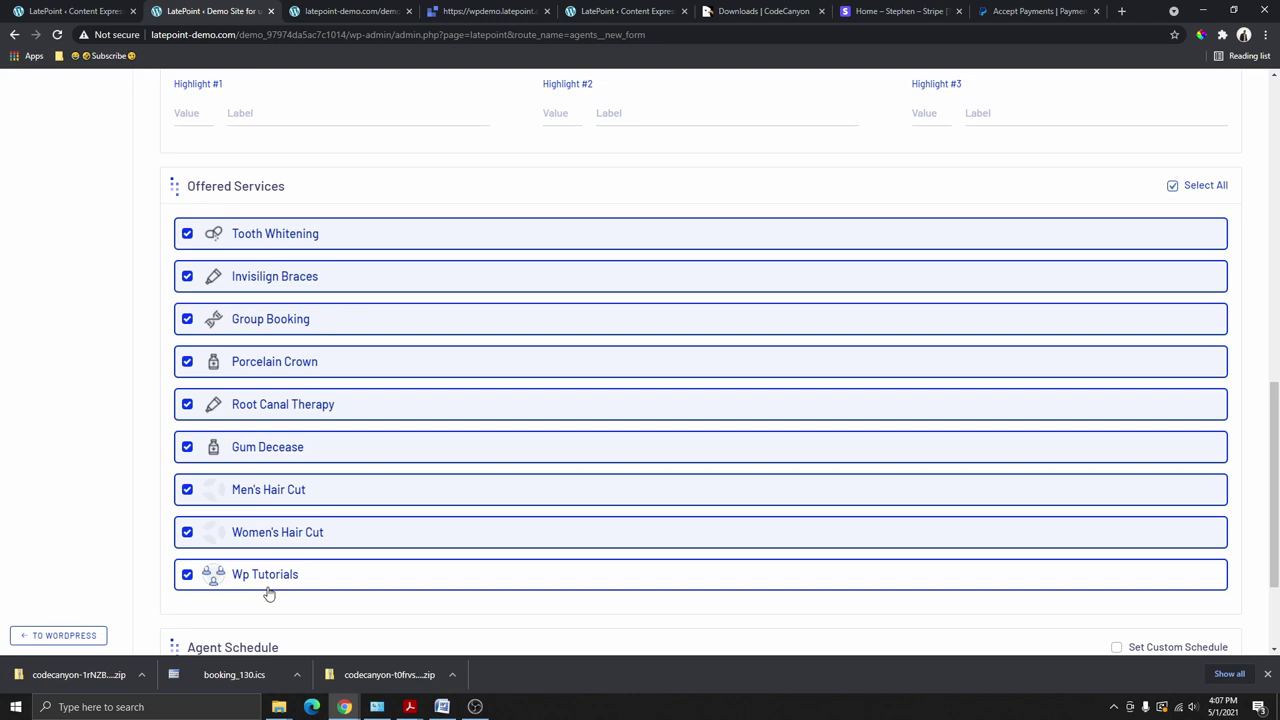
Step: In the new agent form, clear all offered services, select Group Booking and Porcelain Crown, and go over the form's sections again
left_click(1173, 187)
left_click(240, 318)
left_click(240, 361)
scroll(350, 440, "down", 1)
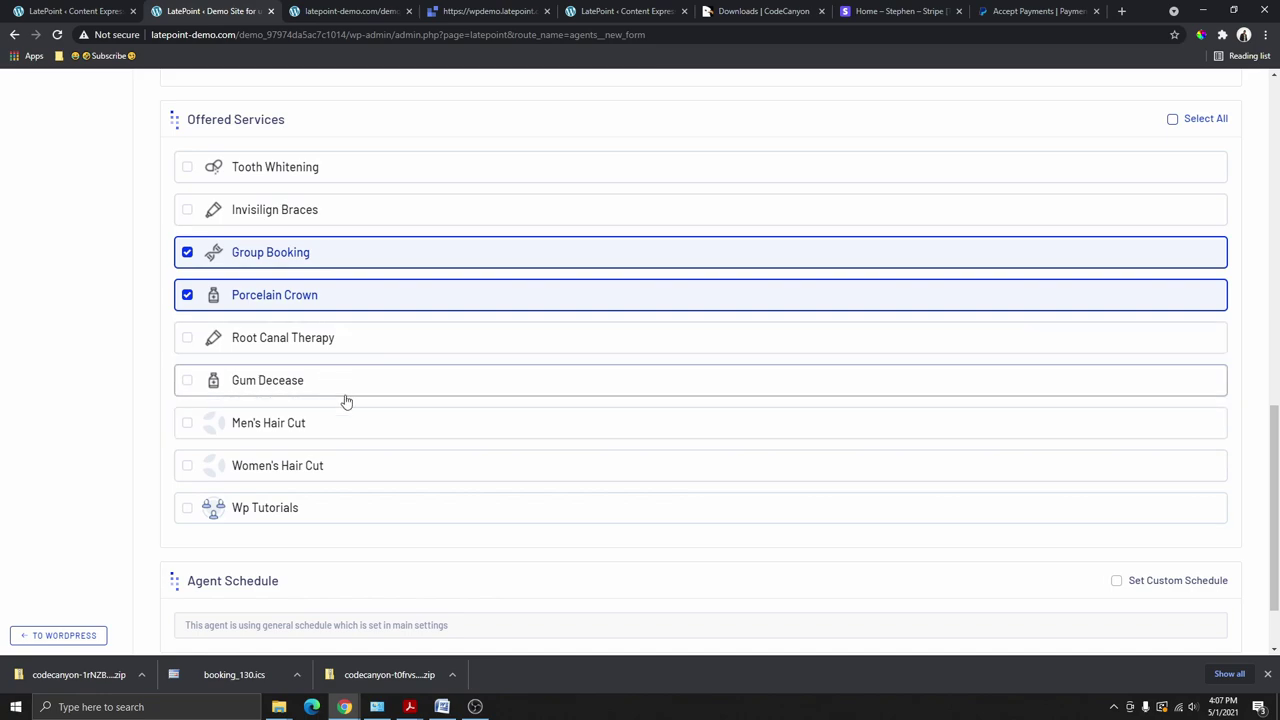
scroll(470, 450, "up", 2)
scroll(411, 426, "up", 7)
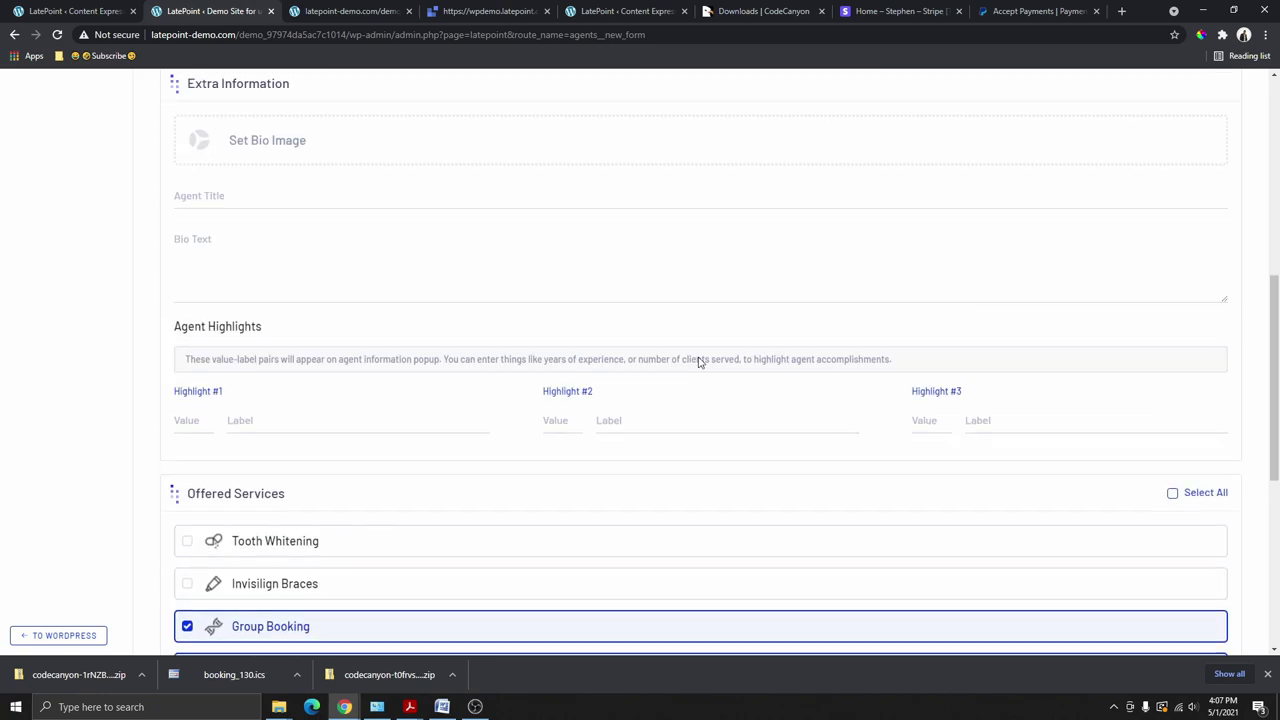
scroll(234, 500, "down", 10)
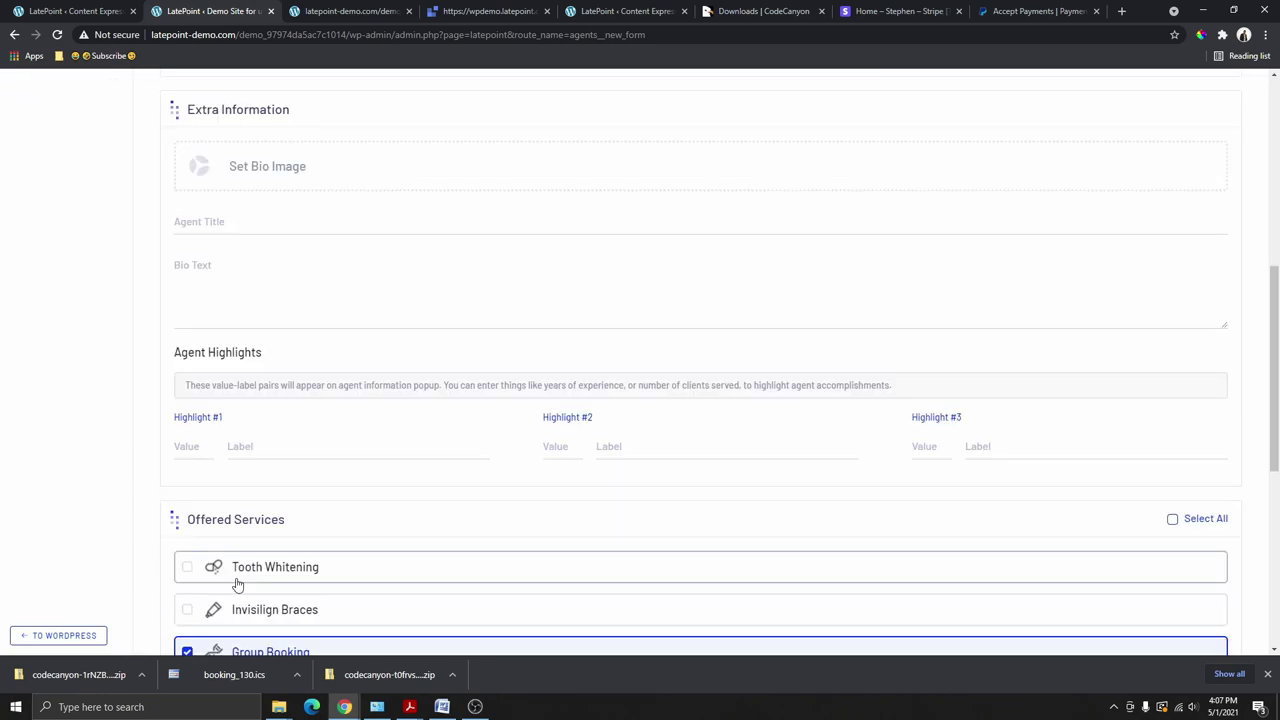
left_click(203, 605)
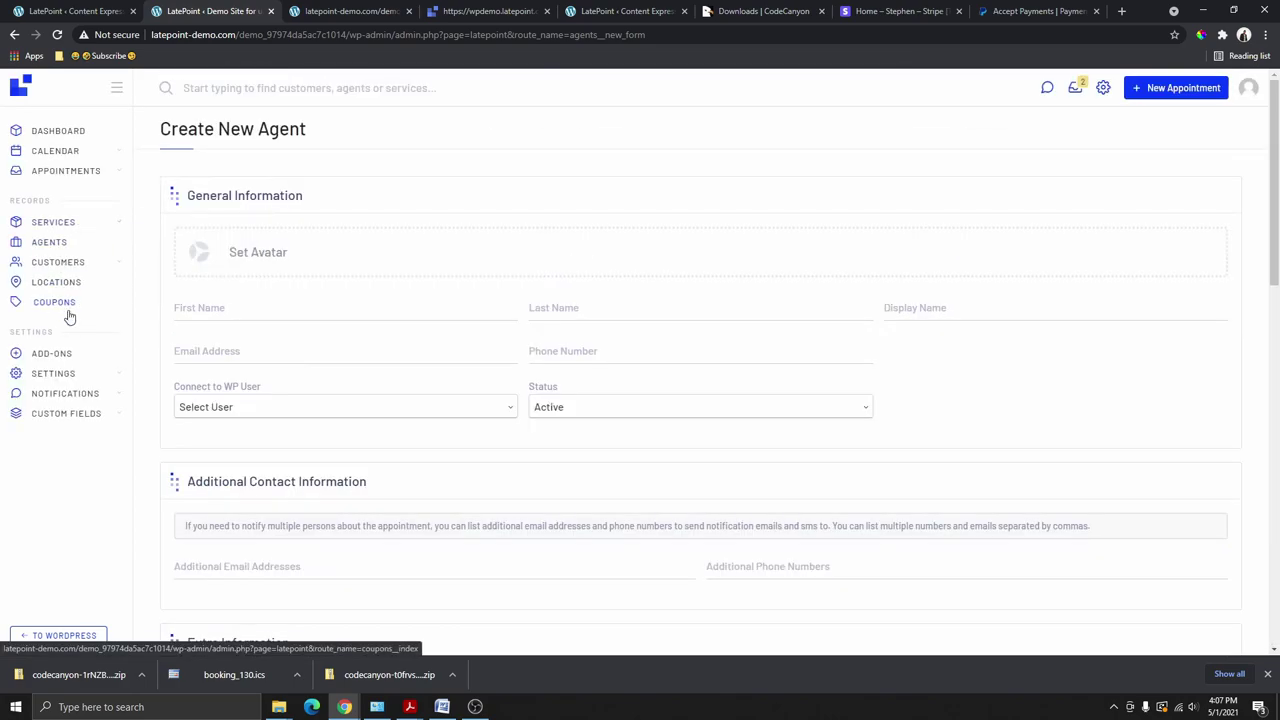
scroll(57, 314, "down", 3)
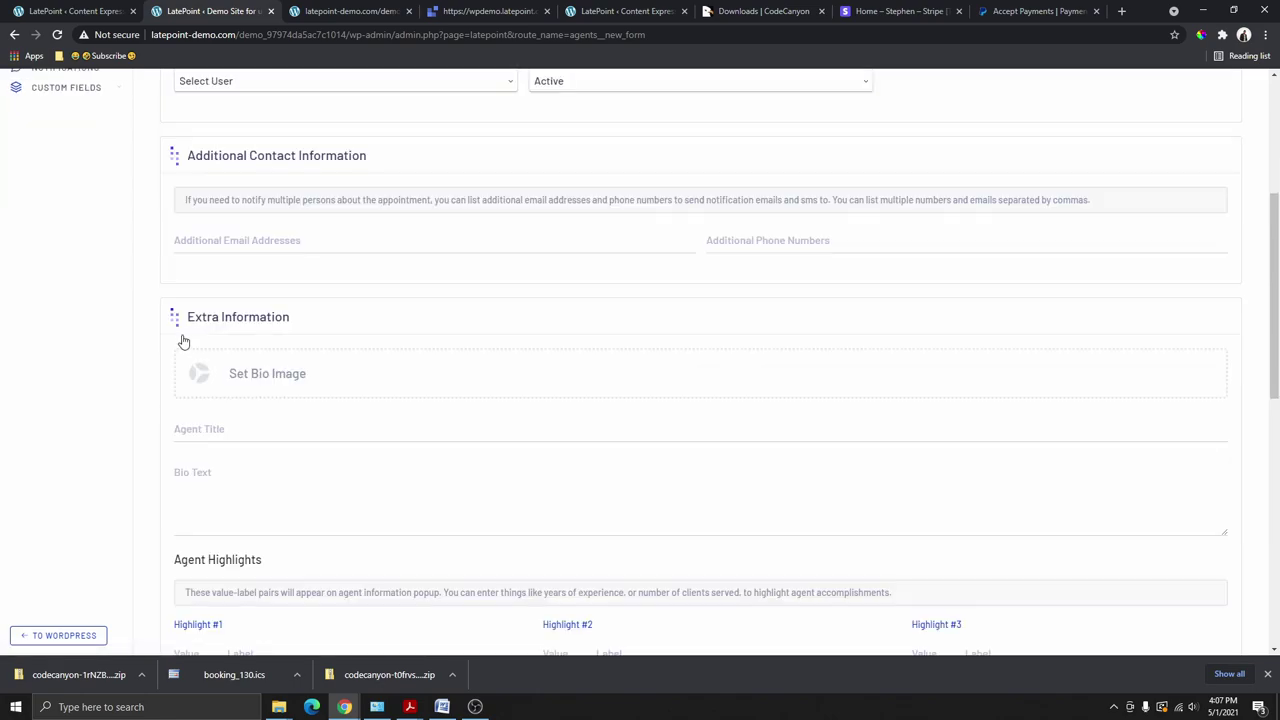
Step: Open LatePoint's general settings from the WordPress dashboard and copy the [latepoint_book_button] shortcode under Other Settings
left_click(61, 637)
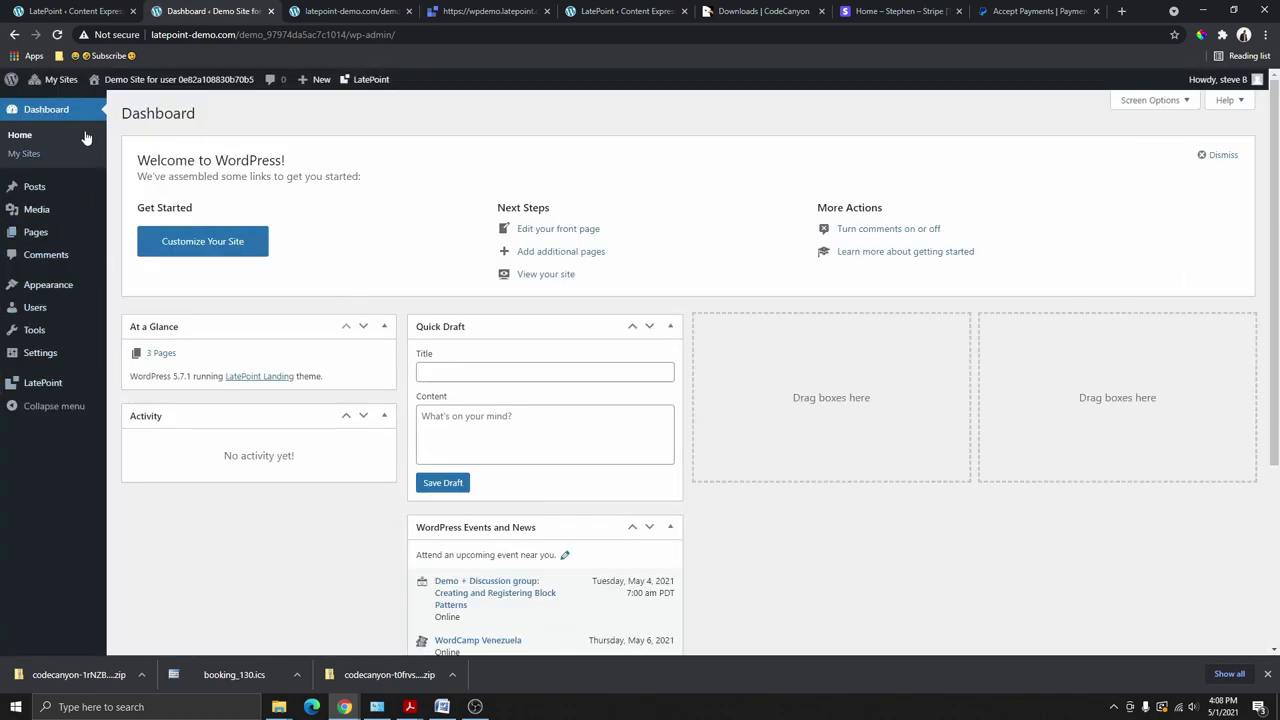
left_click(53, 390)
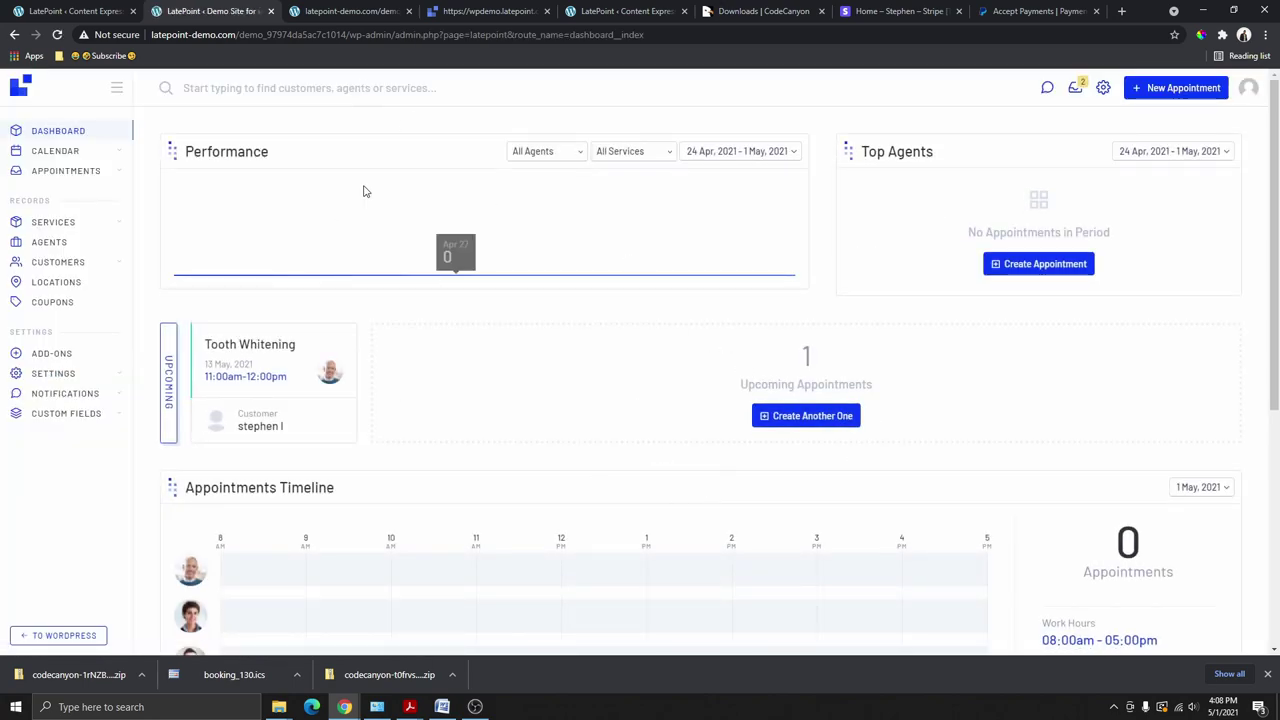
left_click(52, 376)
scroll(760, 470, "down", 15)
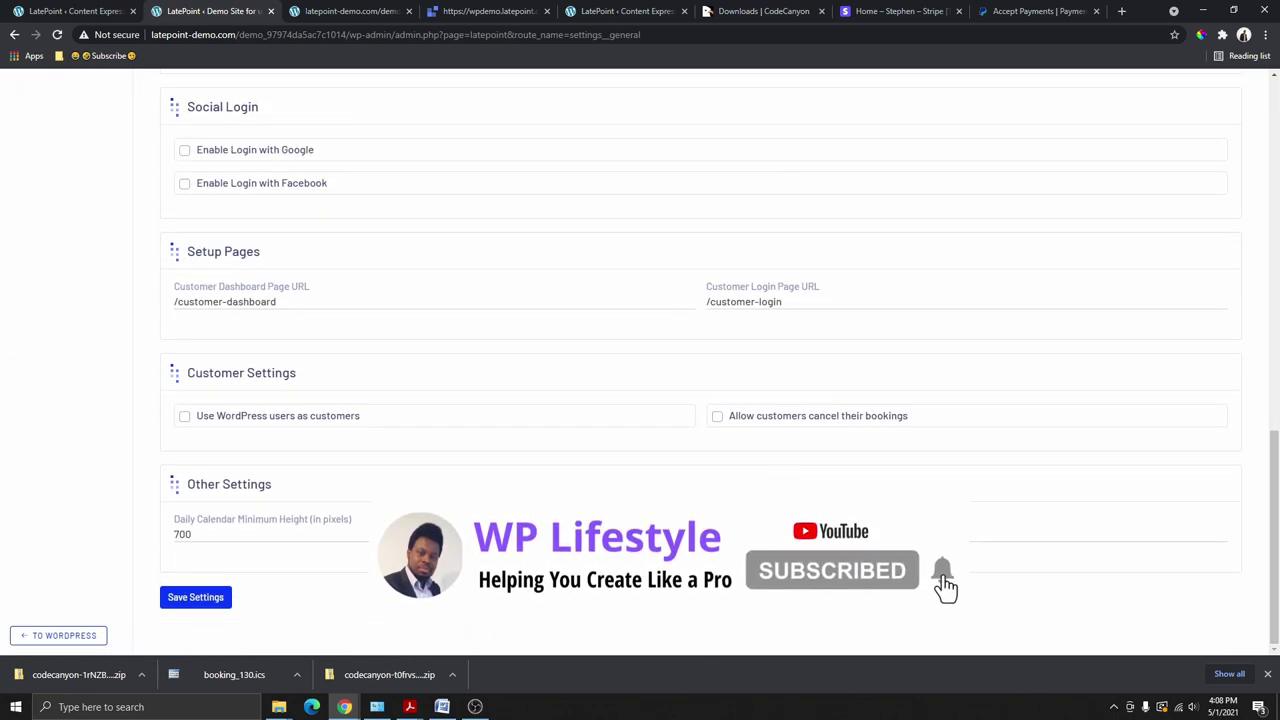
left_click_drag(831, 539, 706, 537)
right_click(733, 538)
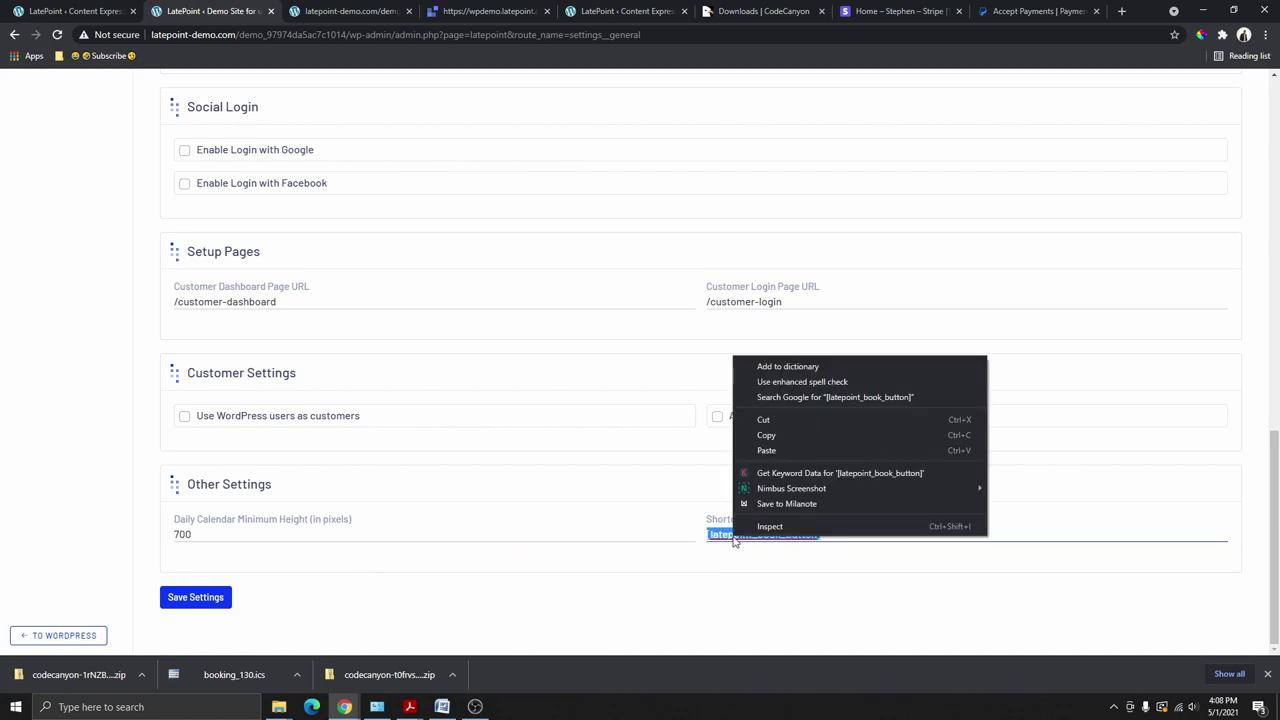
left_click(762, 435)
Step: Return to the WordPress dashboard, switch to the Content Express site, visit its home page and start editing it with Elementor
left_click(76, 637)
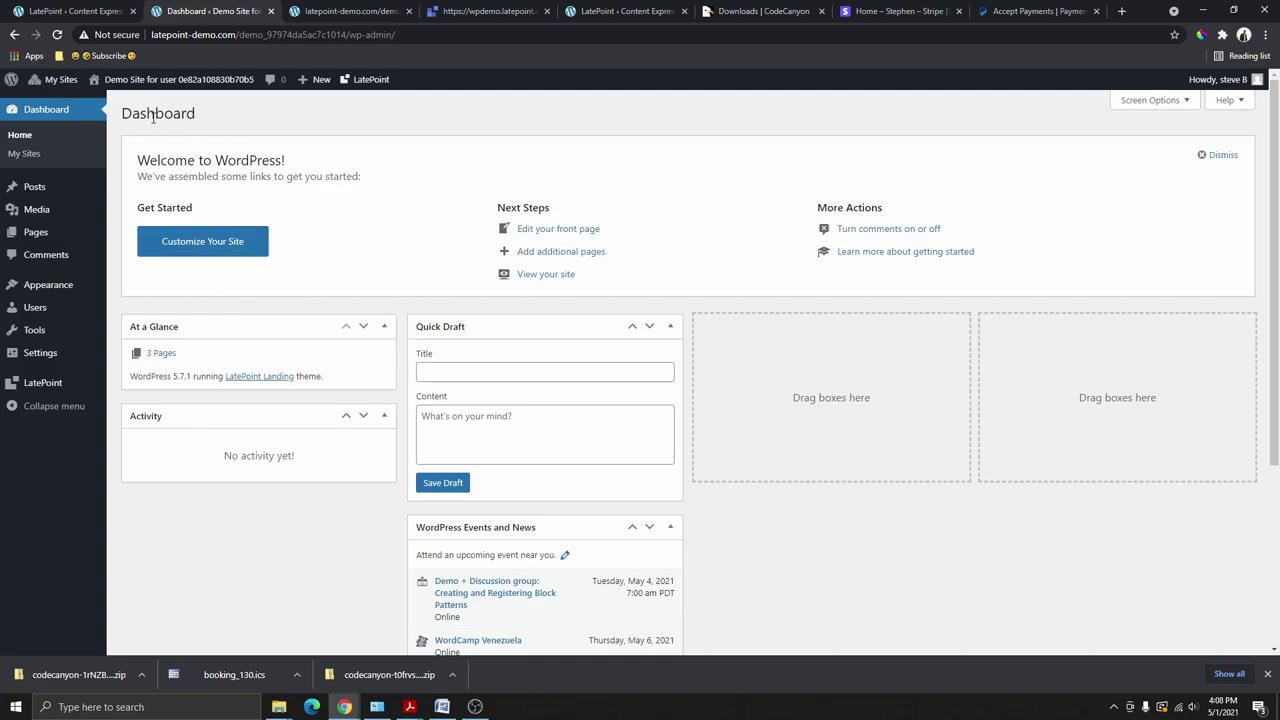
key("ctrl+1")
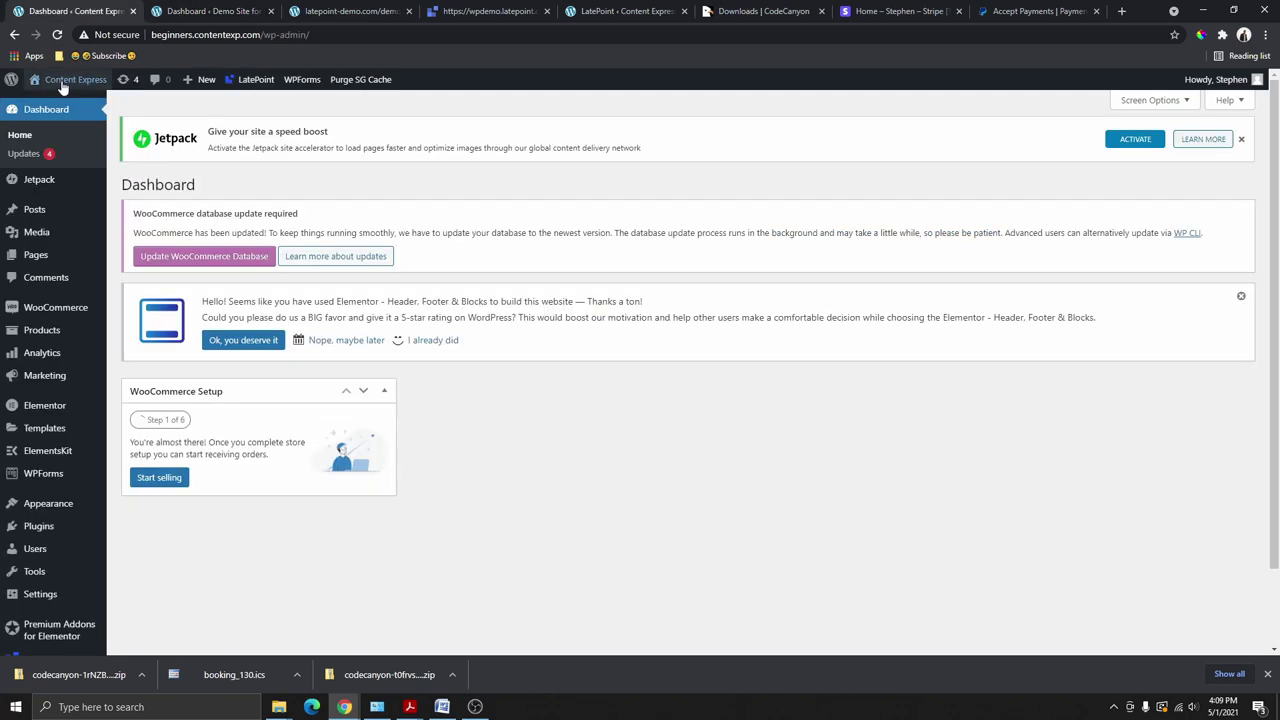
mouse_move(60, 87)
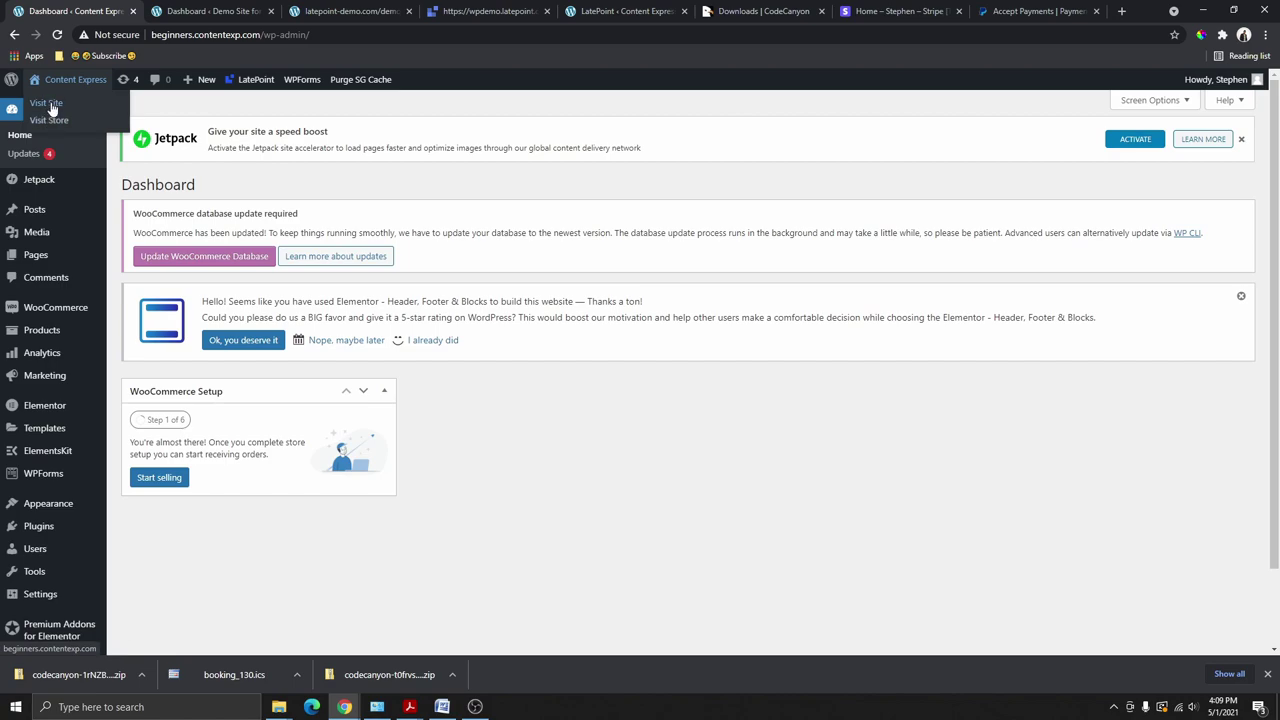
left_click(50, 106)
scroll(414, 185, "down", 2)
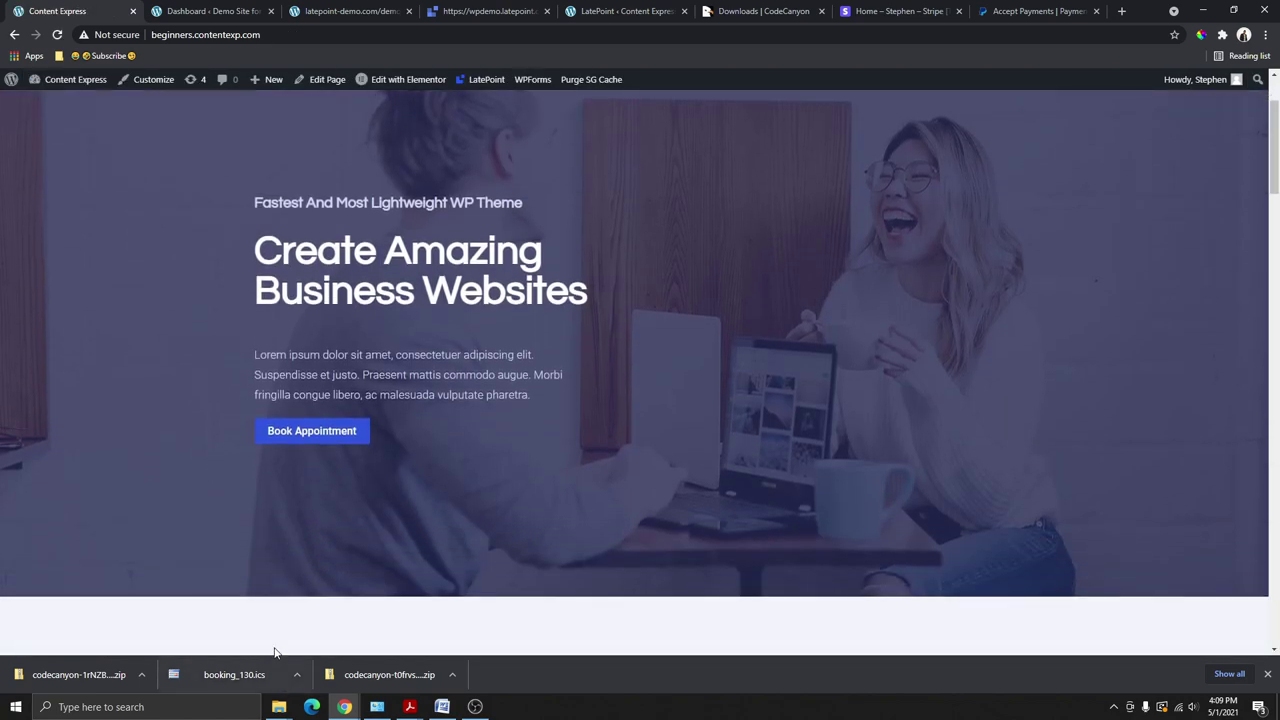
scroll(330, 443, "up", 2)
left_click(408, 82)
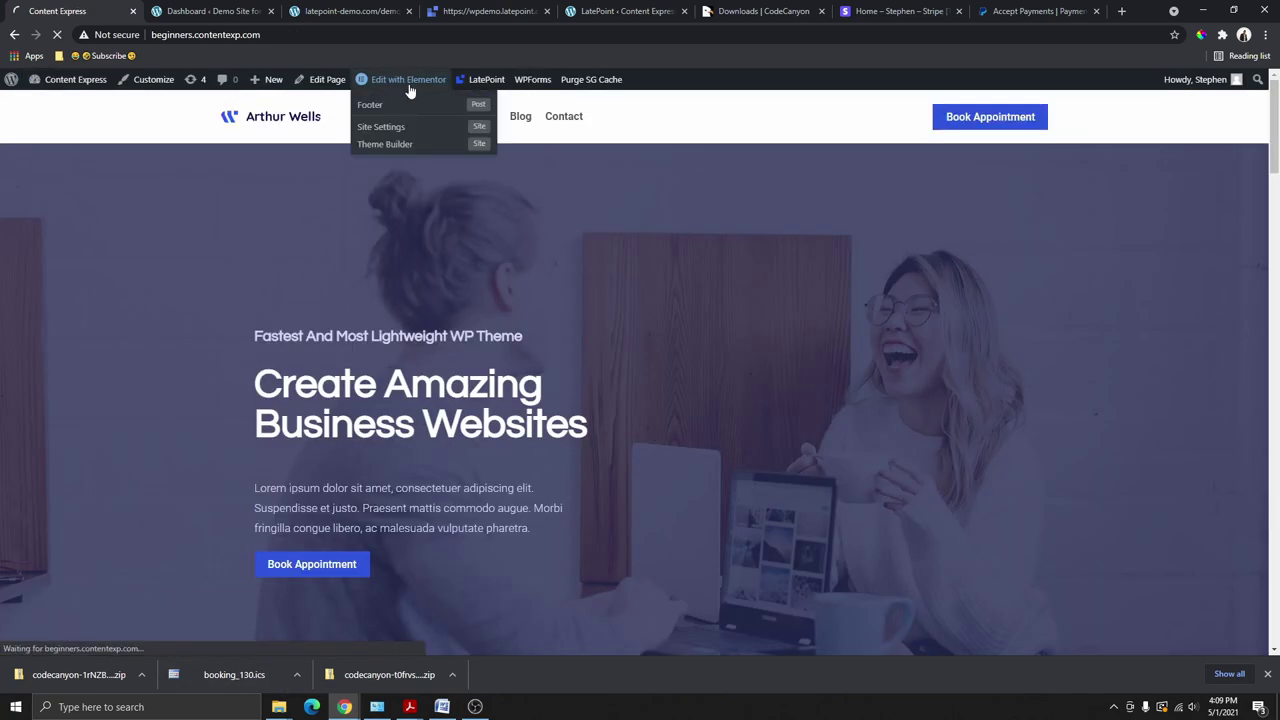
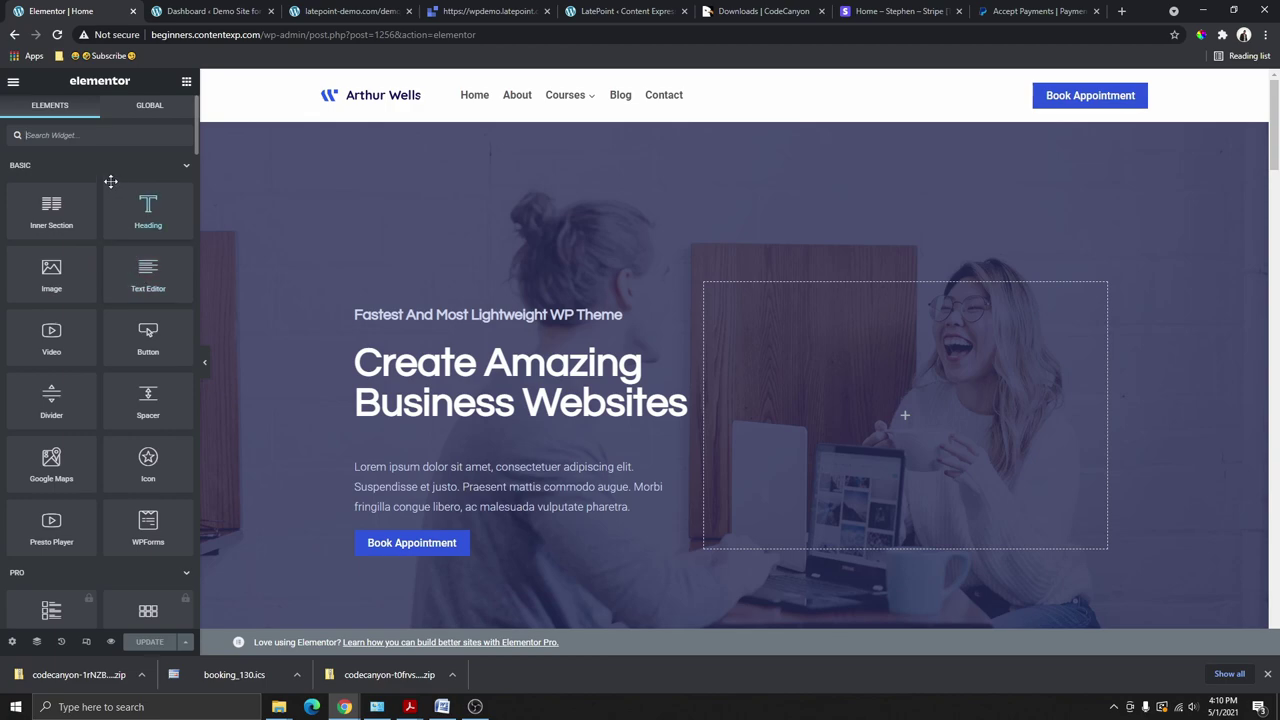
Step: Add a Shortcode widget above the hero section's Book Appointment button and enter [latepoint_book_button] in it
type("cod")
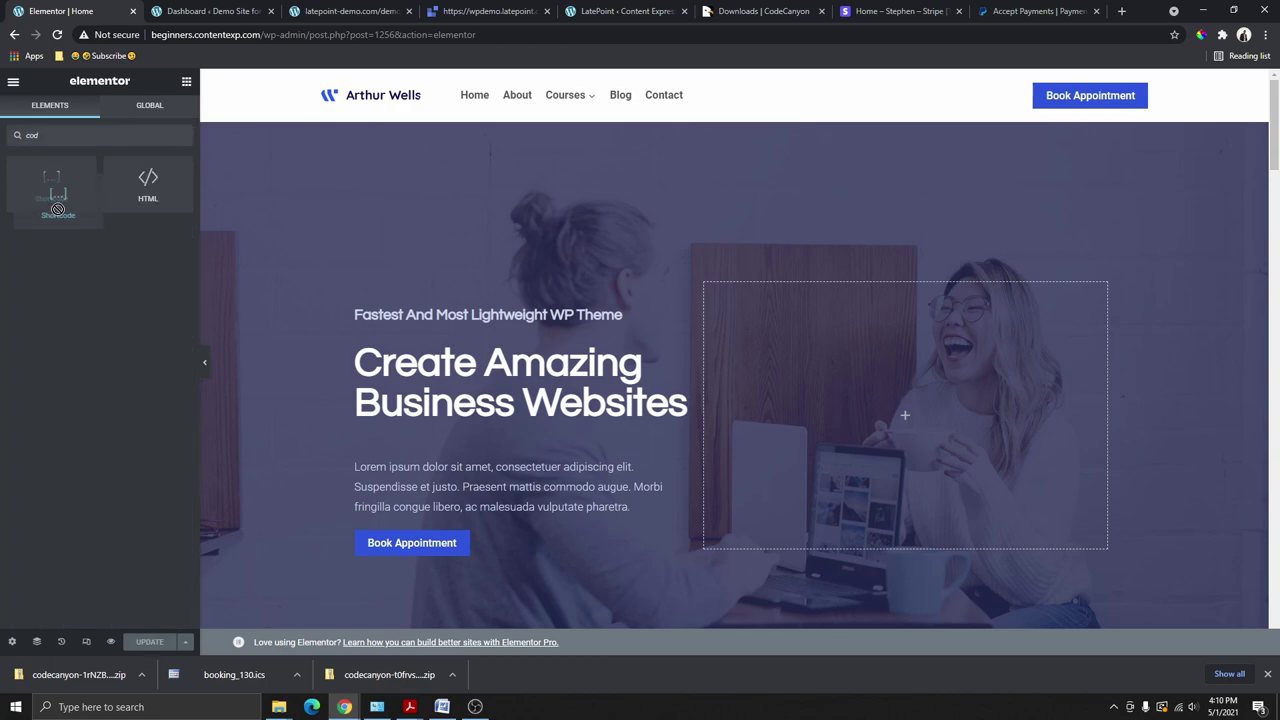
left_click_drag(51, 182, 452, 518)
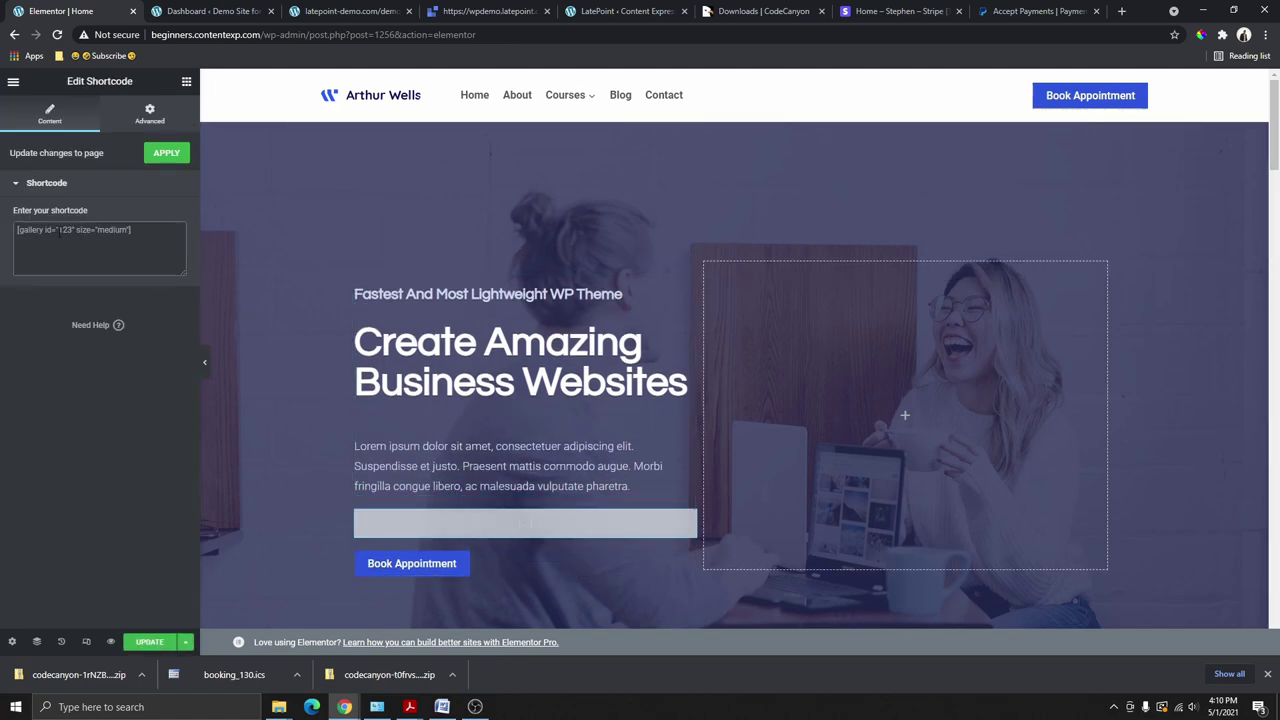
type("[latepoint_book_button]")
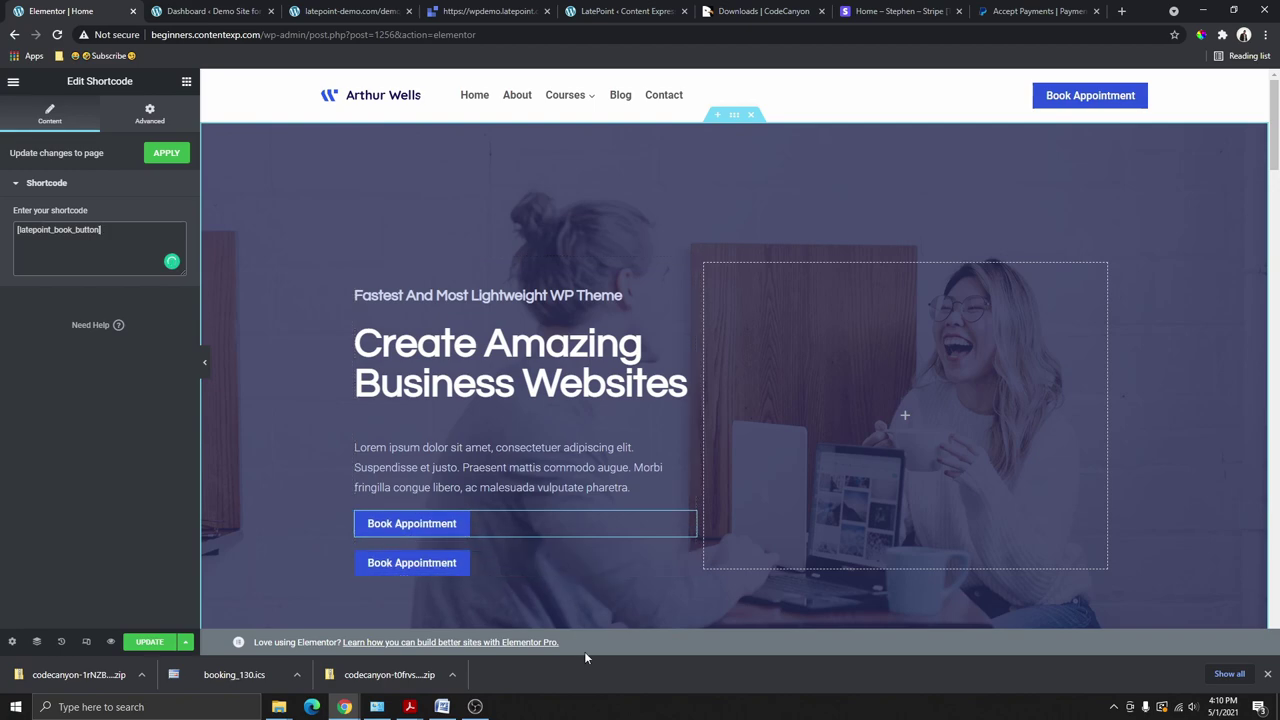
Step: Add a Text Editor widget below the hero paragraph and set its content to [latepoint_book_button]
left_click(904, 415)
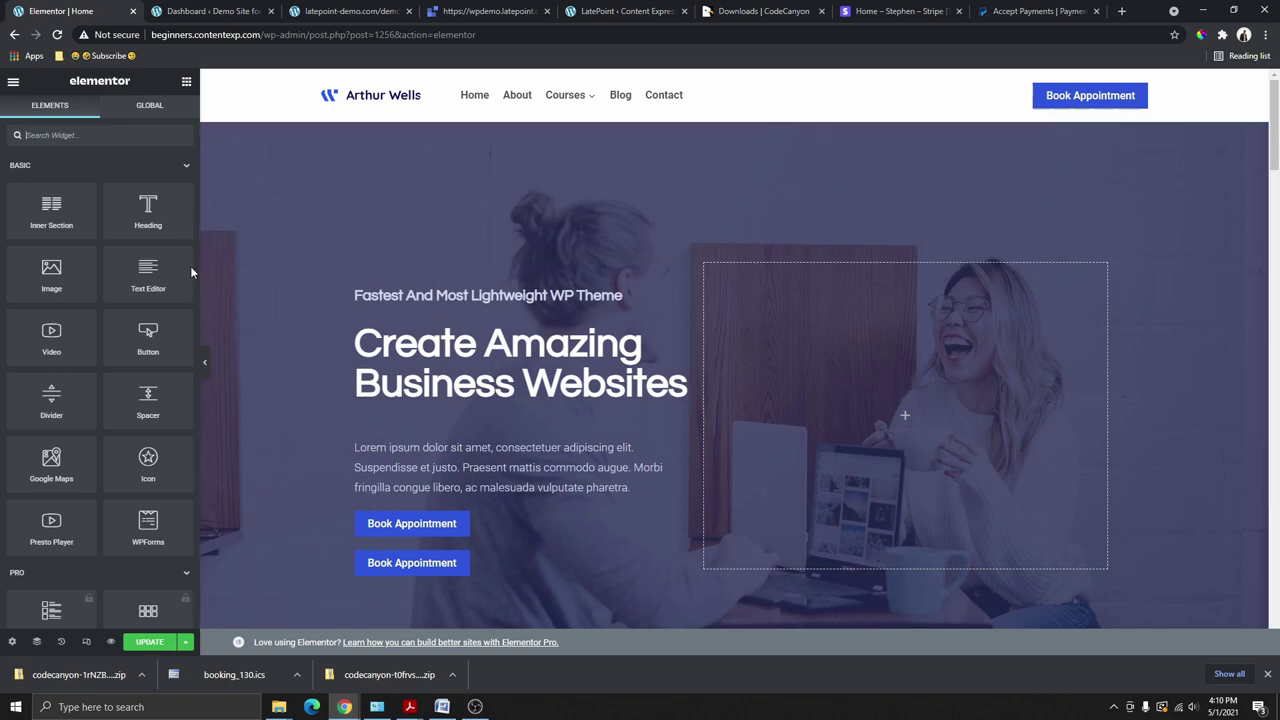
left_click_drag(146, 280, 425, 505)
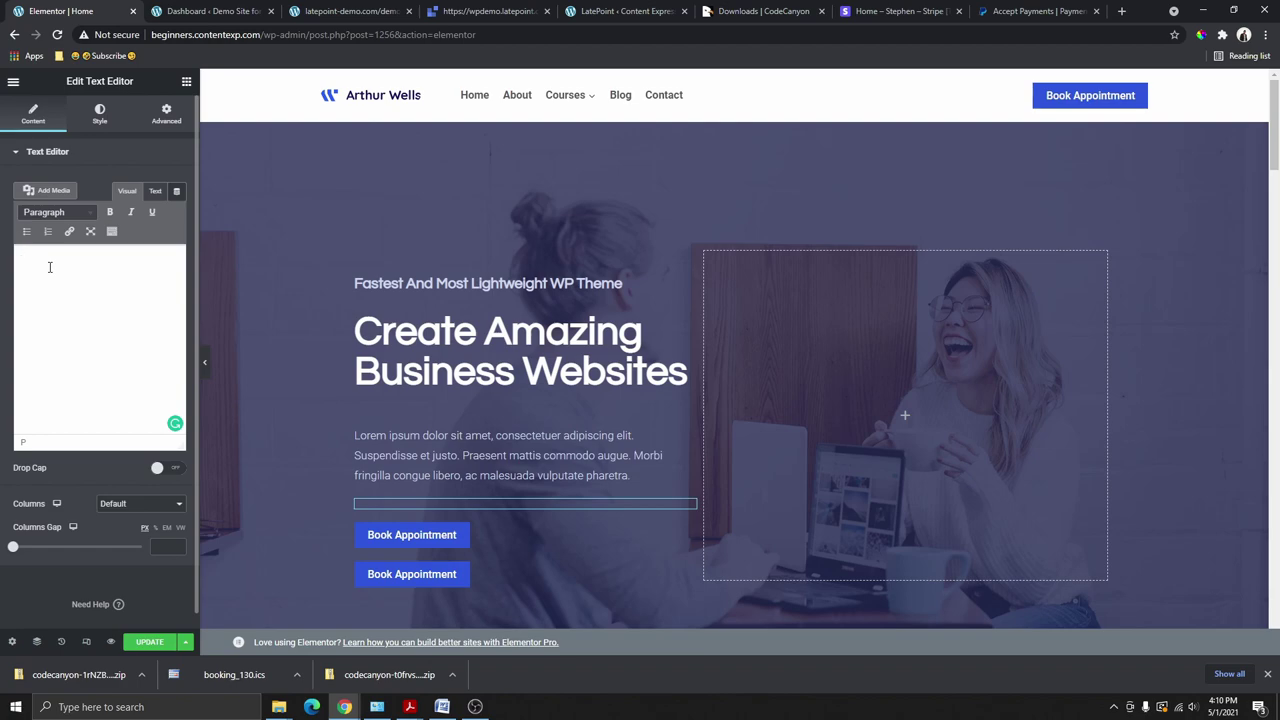
type("[latepoint_book_button]")
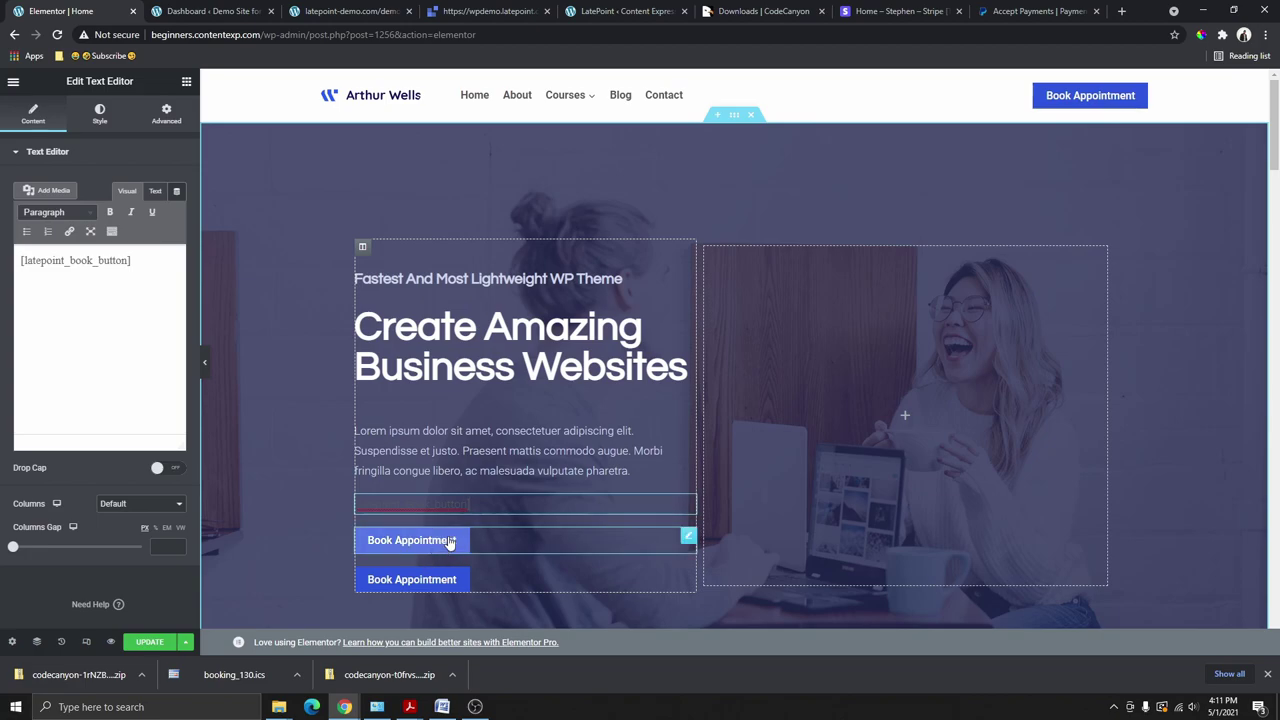
Step: Place a center-aligned booking button in a Text Editor widget under the "How can we help you?" heading and update the page
left_click(505, 450)
scroll(505, 450, "down", 4)
left_click(99, 113)
left_click(150, 641)
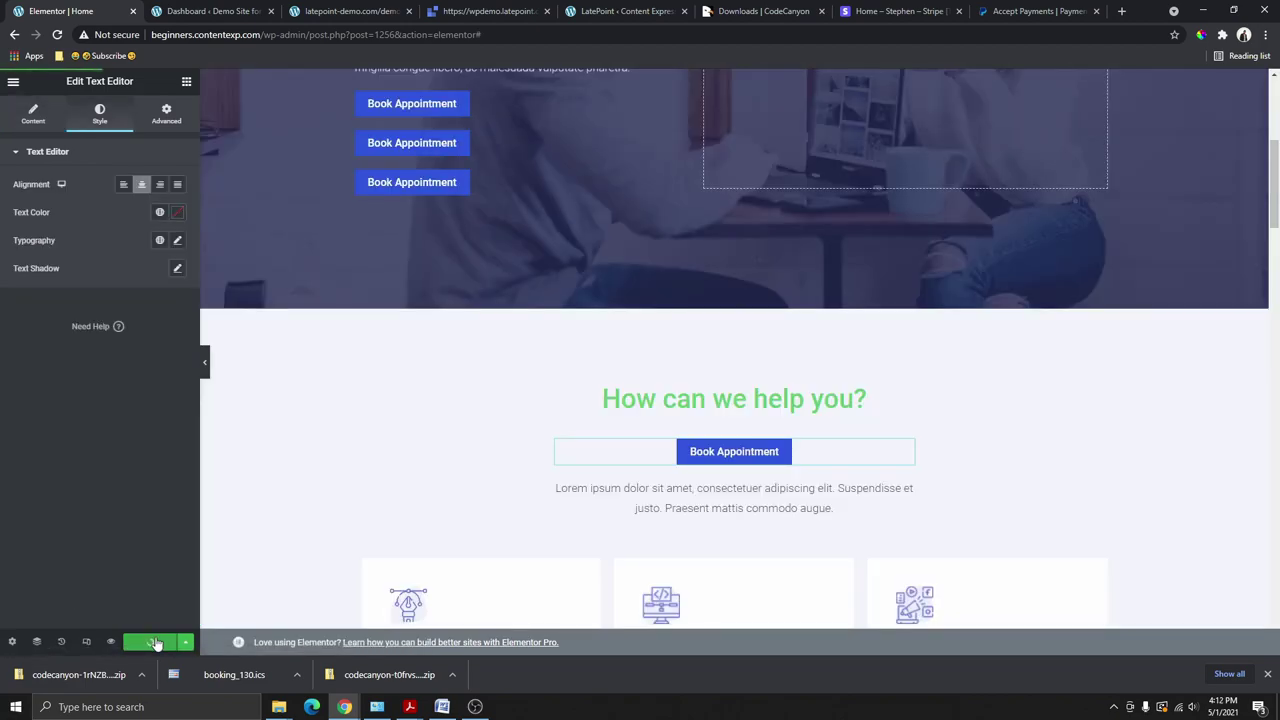
Step: View the published home page, check its booking buttons, and open and close the booking form from the header's Book Appointment button
left_click(14, 82)
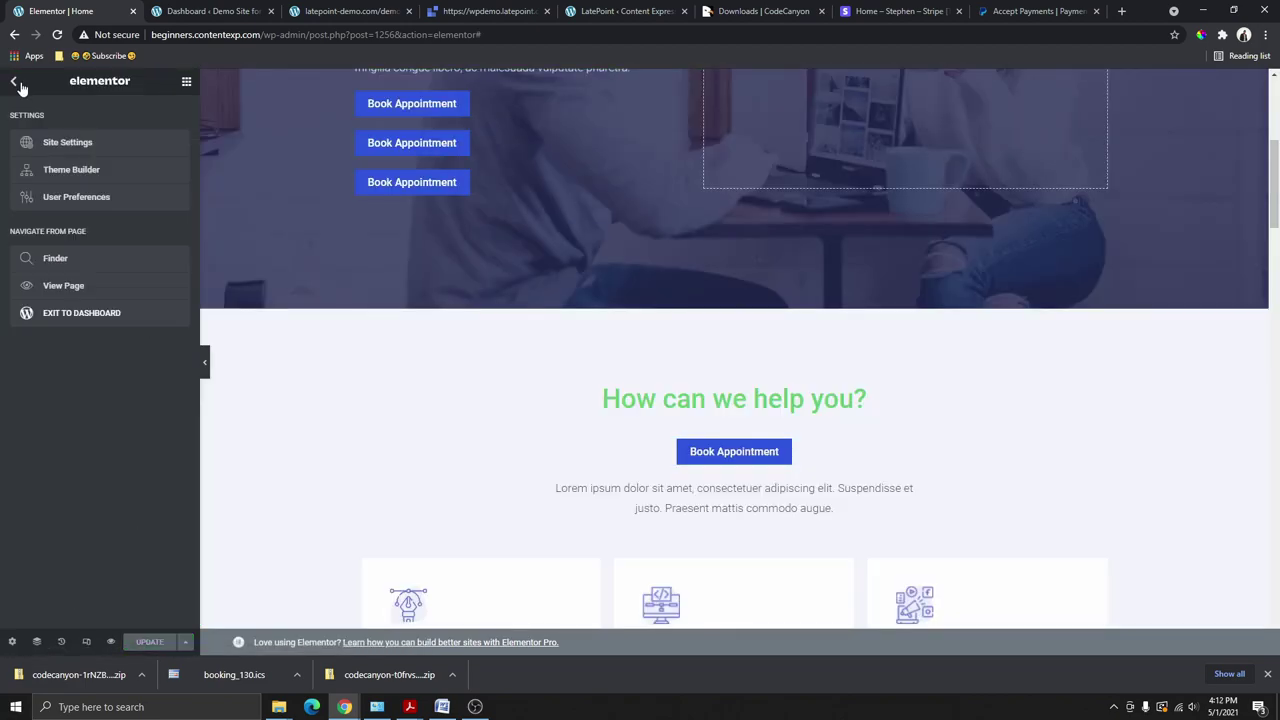
left_click(63, 285)
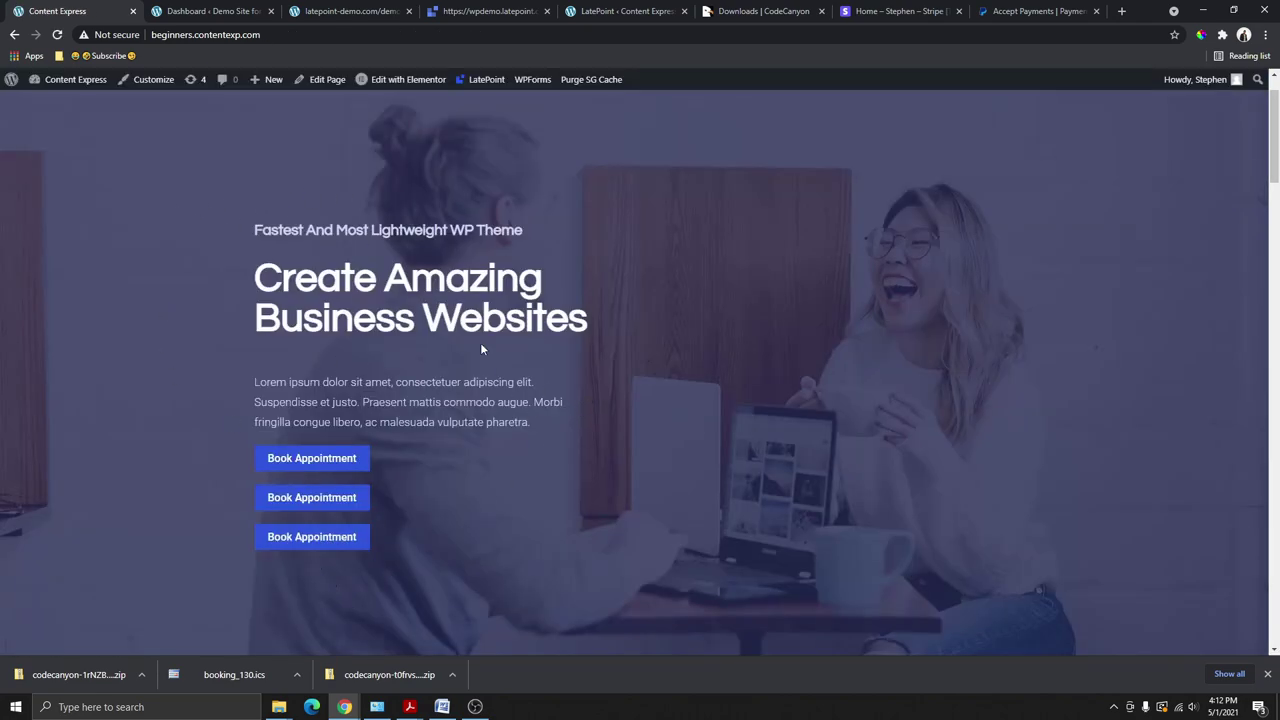
scroll(556, 317, "down", 3)
scroll(623, 366, "up", 4)
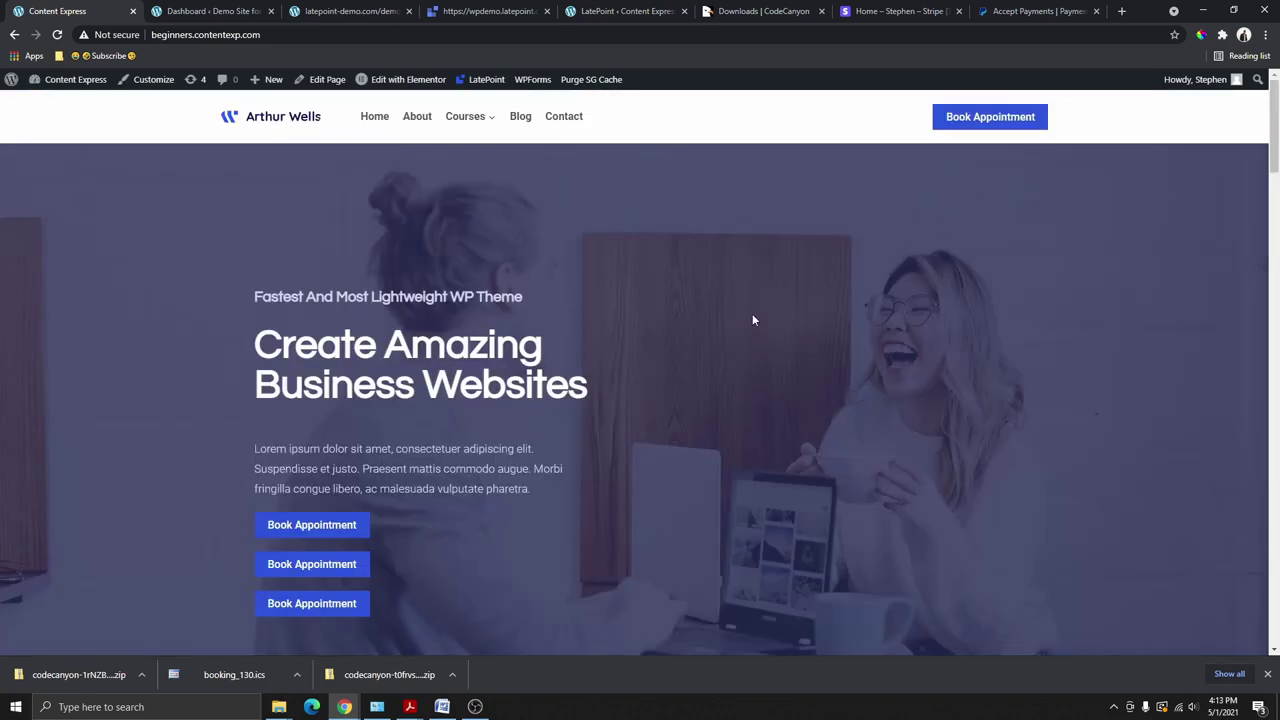
left_click(988, 118)
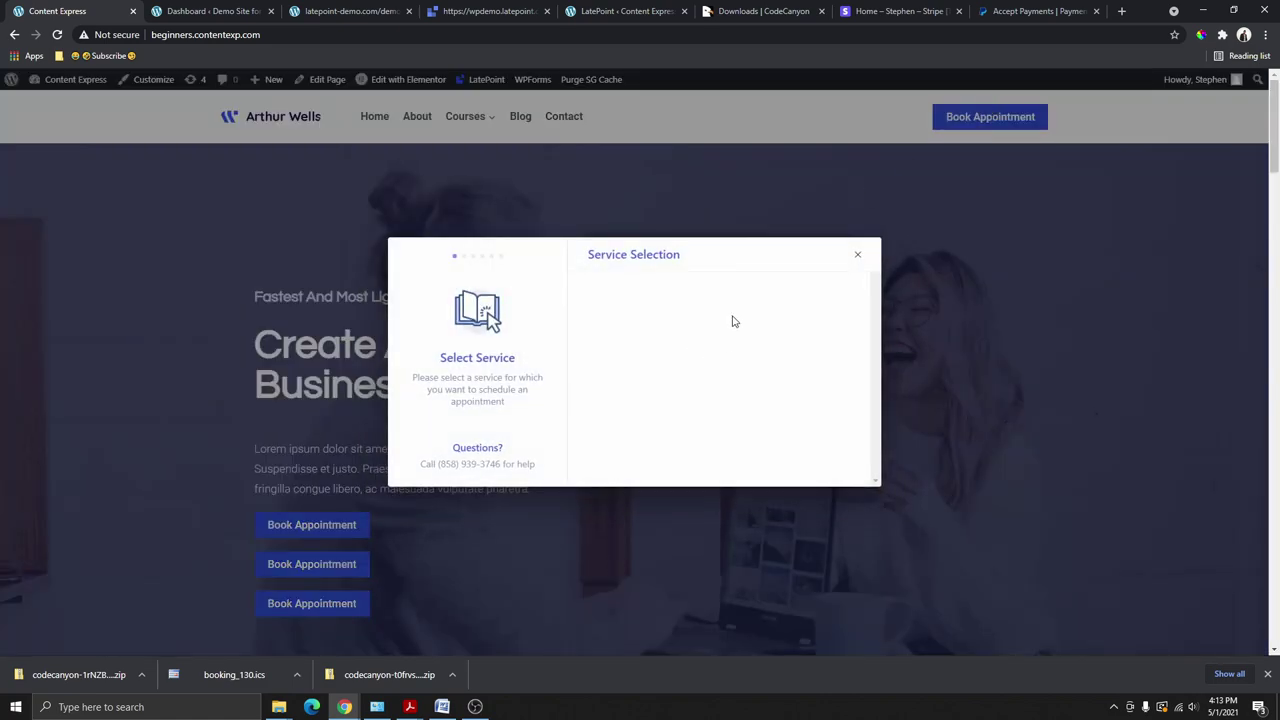
left_click(853, 254)
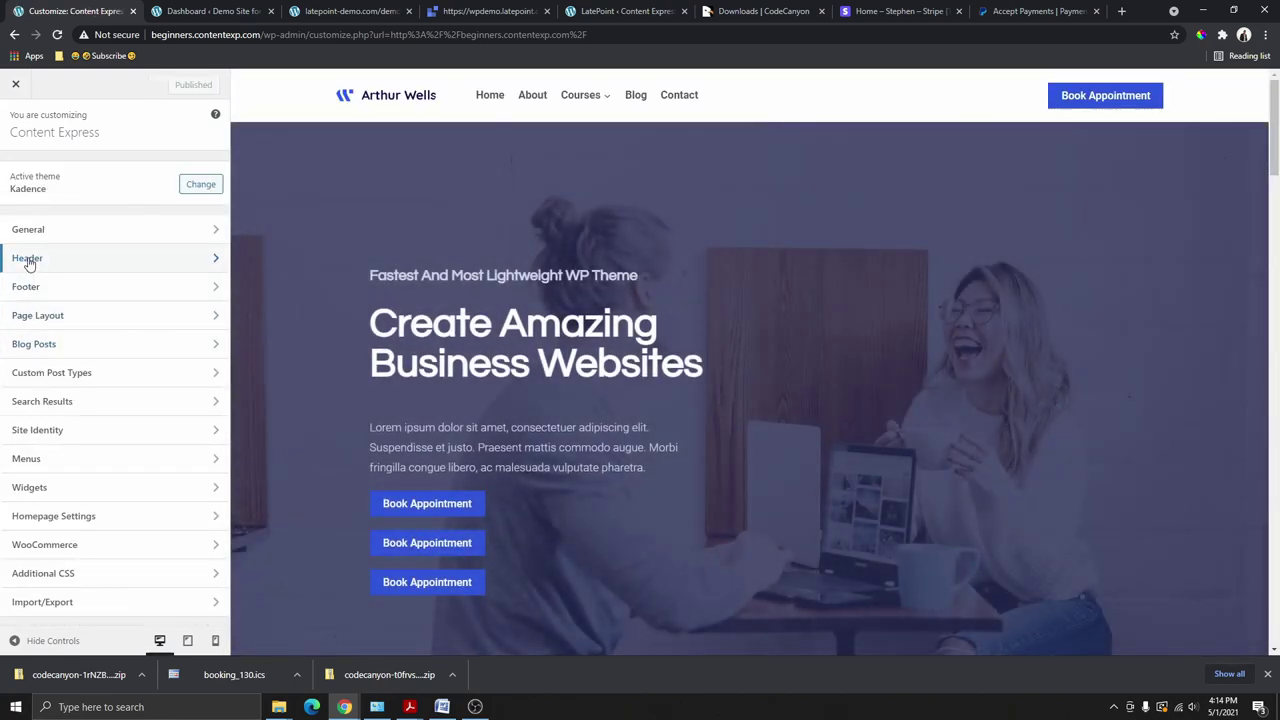
Step: In the customizer's header settings, remove the HTML item, add it back at the main row's far end, and open its content editor
left_click(62, 264)
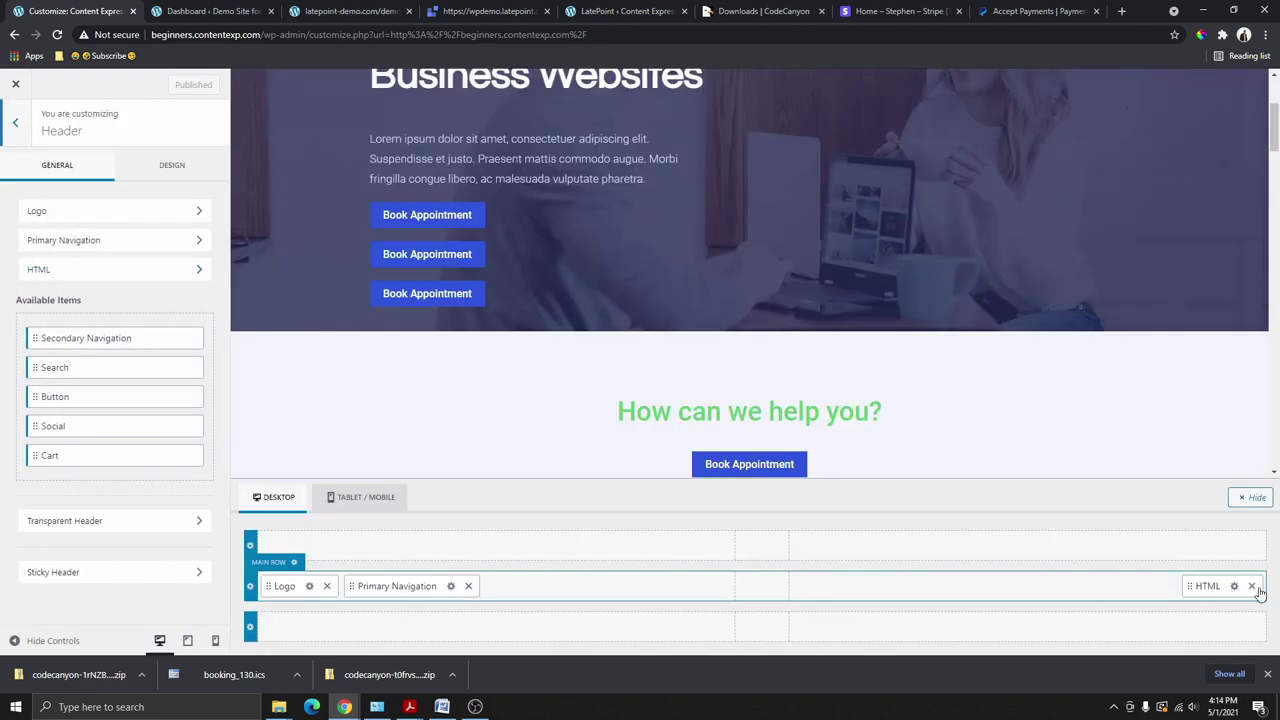
left_click(1252, 588)
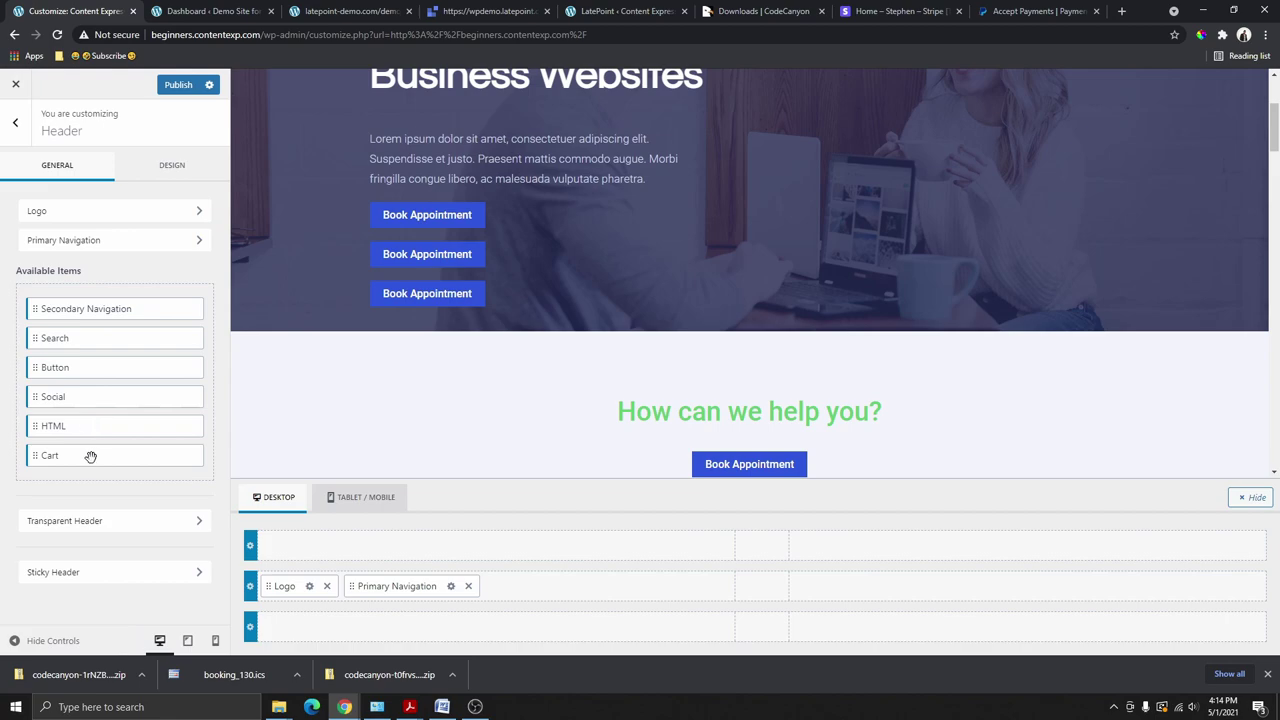
left_click_drag(62, 432, 1238, 600)
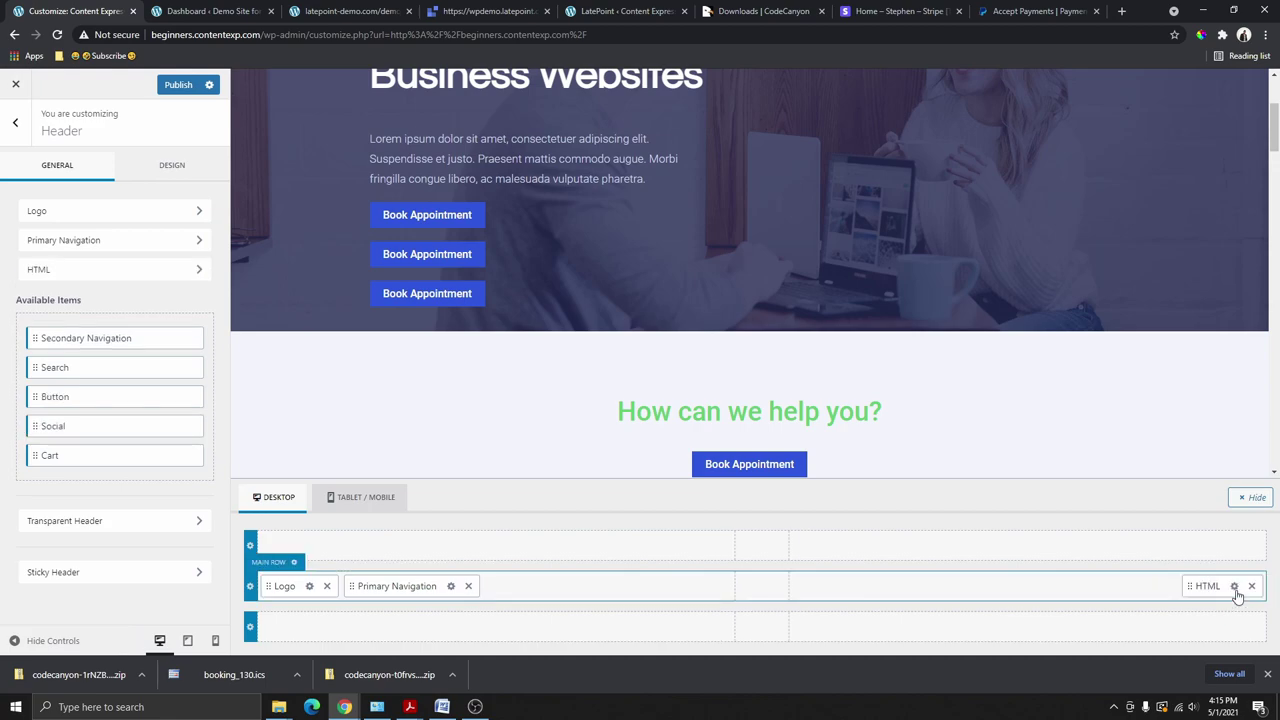
left_click(1234, 587)
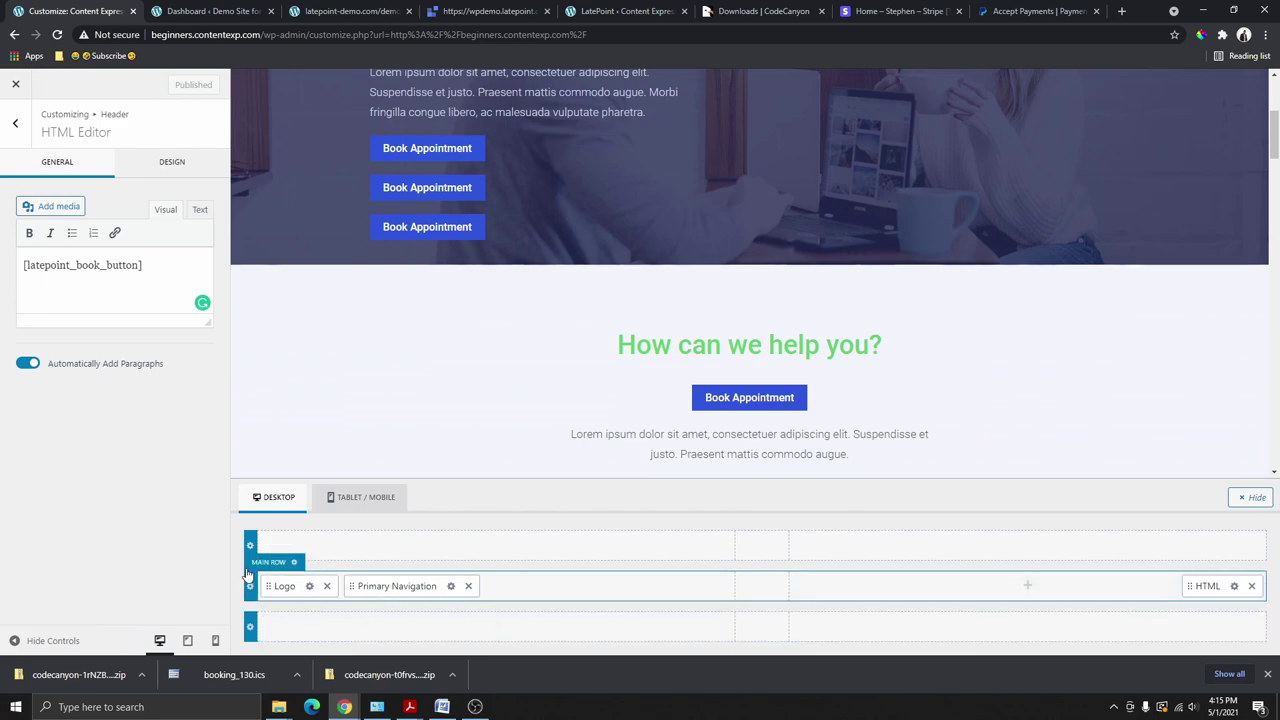
Step: Switch to the tablet/mobile header, check its menu, and add an HTML item below Mobile Navigation in the off-canvas area
left_click(361, 497)
left_click(818, 140)
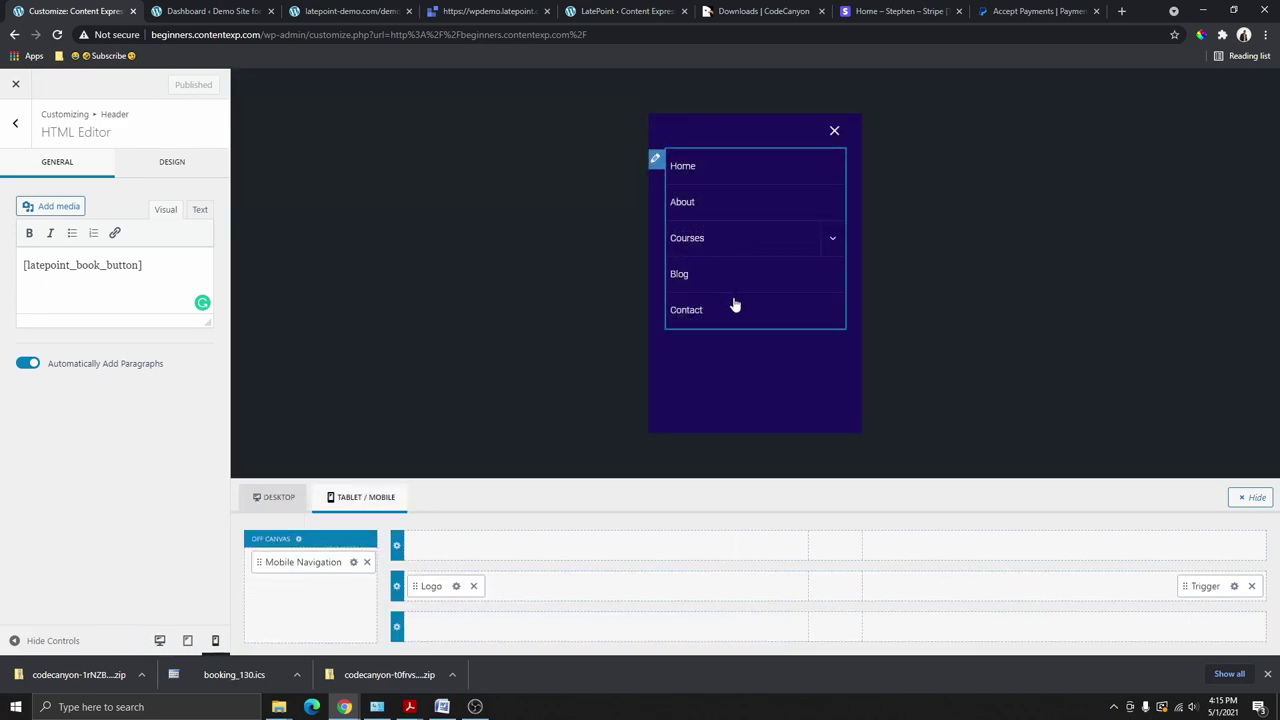
left_click(836, 131)
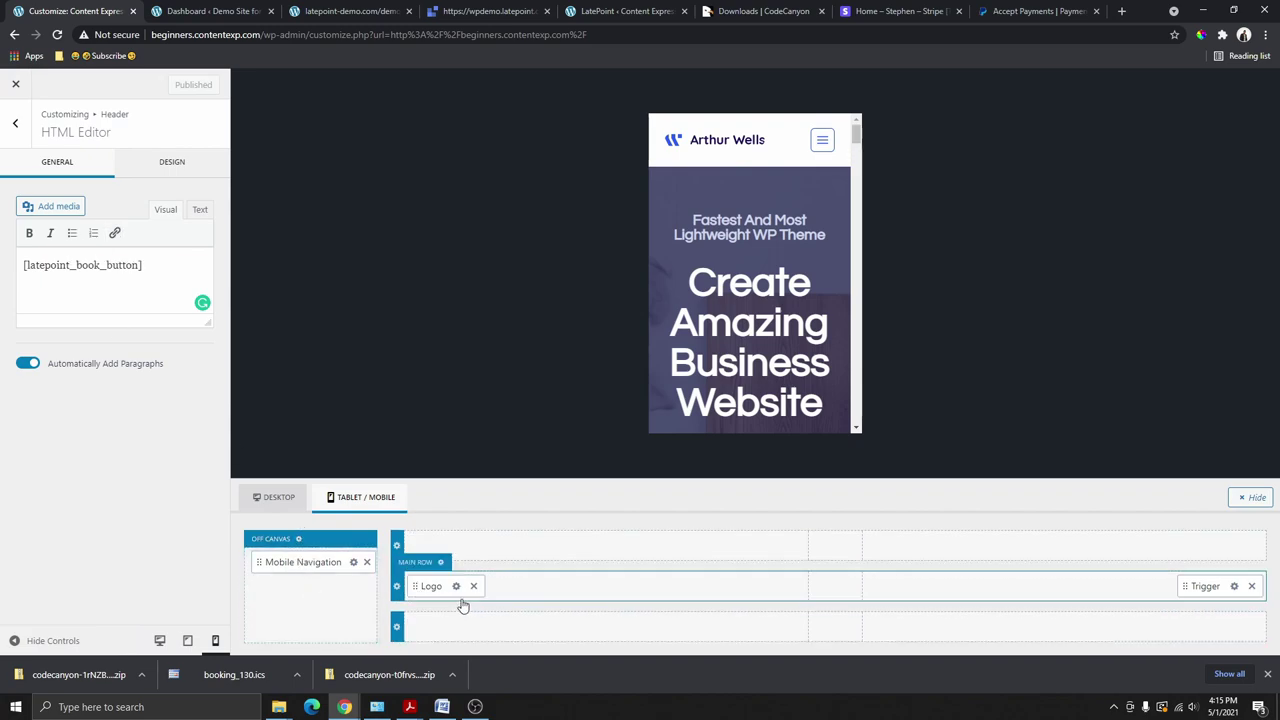
left_click(15, 122)
left_click_drag(55, 426, 277, 593)
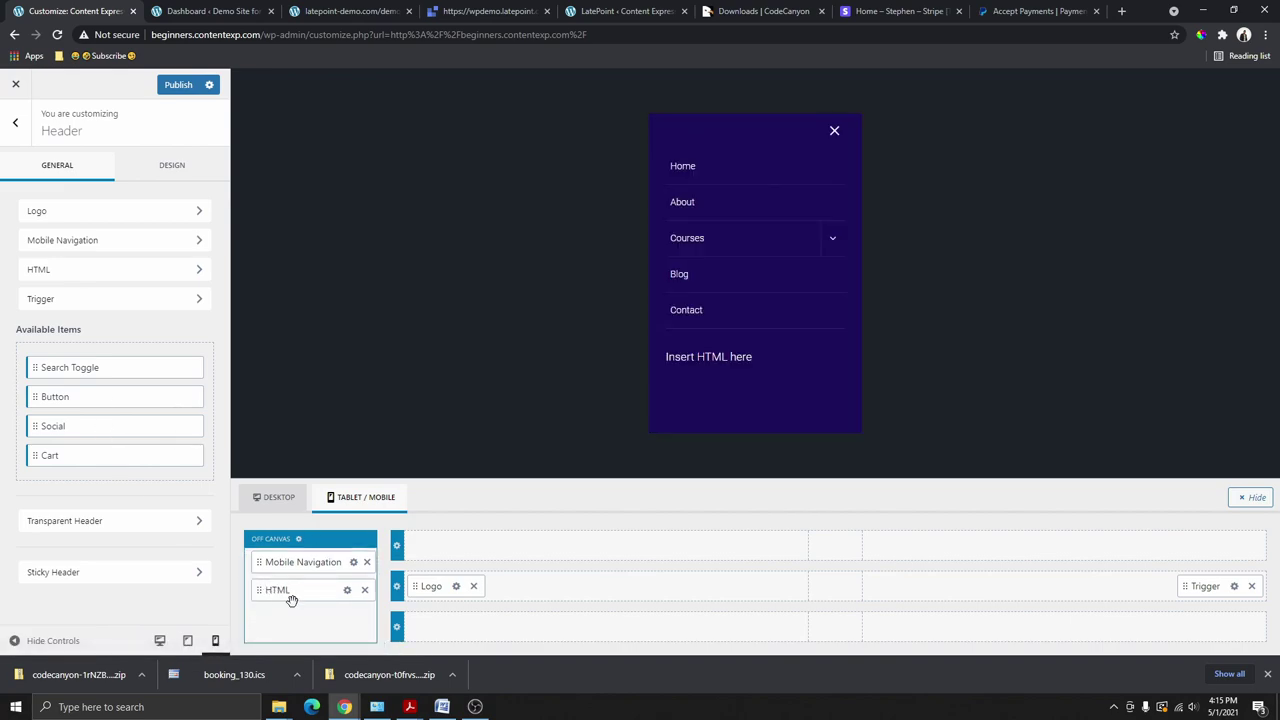
Step: Replace the mobile header HTML item's content with the [latepoint_book_button] shortcode and publish the customizer changes
left_click(347, 590)
left_click(120, 258)
key("ctrl+a")
key("BackSpace")
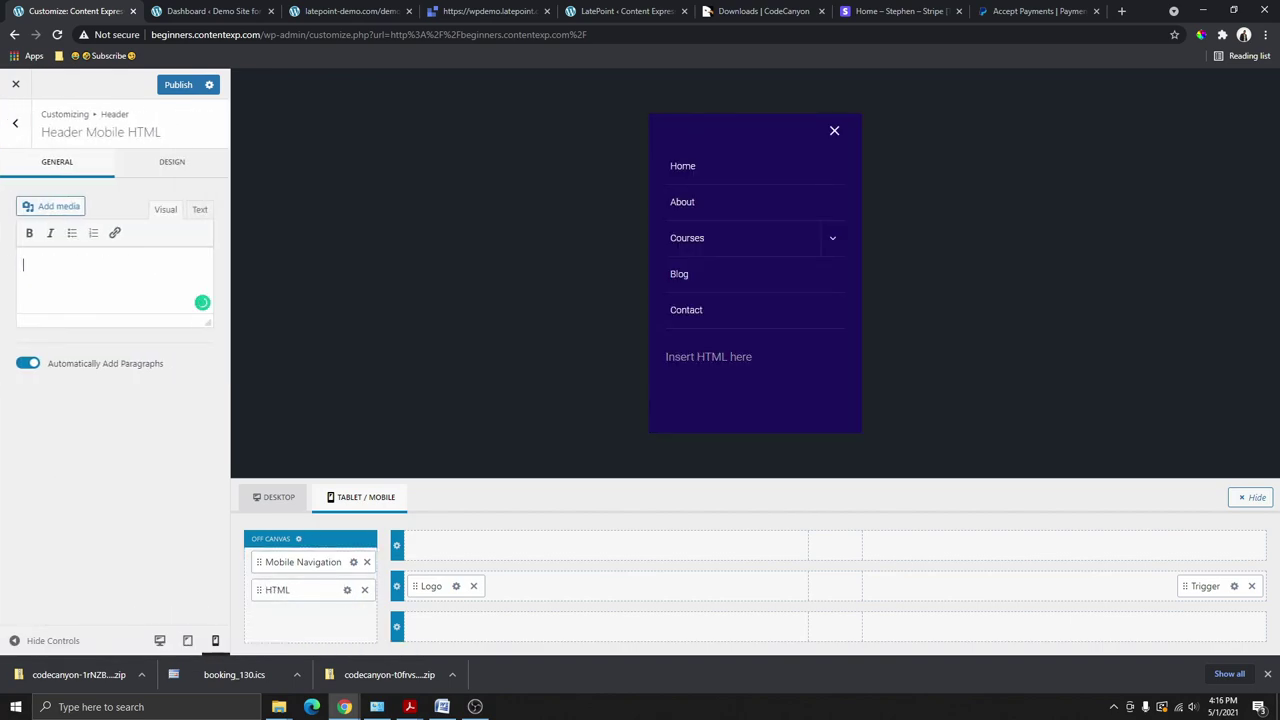
type("[latepoint_book_button]")
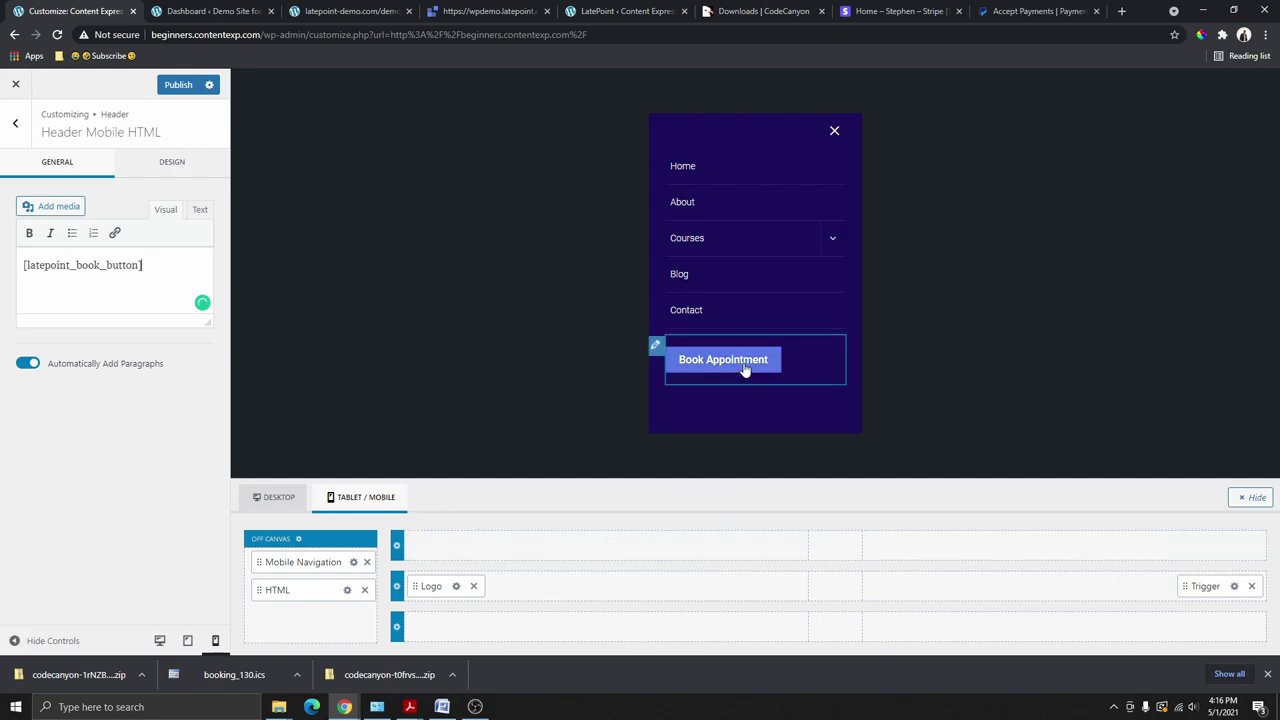
left_click(176, 85)
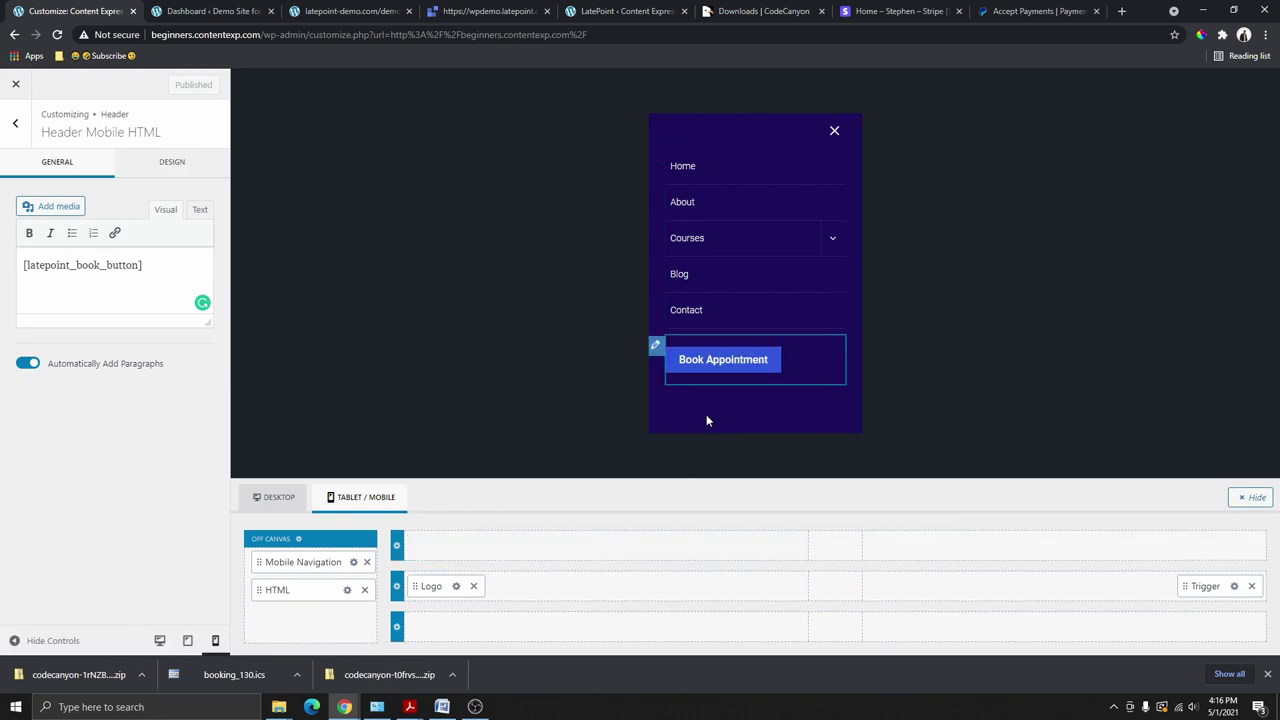
Step: Leave the customizer, go to the site's dashboard, and open the second About page in the Pages list for editing
left_click(15, 84)
mouse_move(60, 79)
left_click(57, 110)
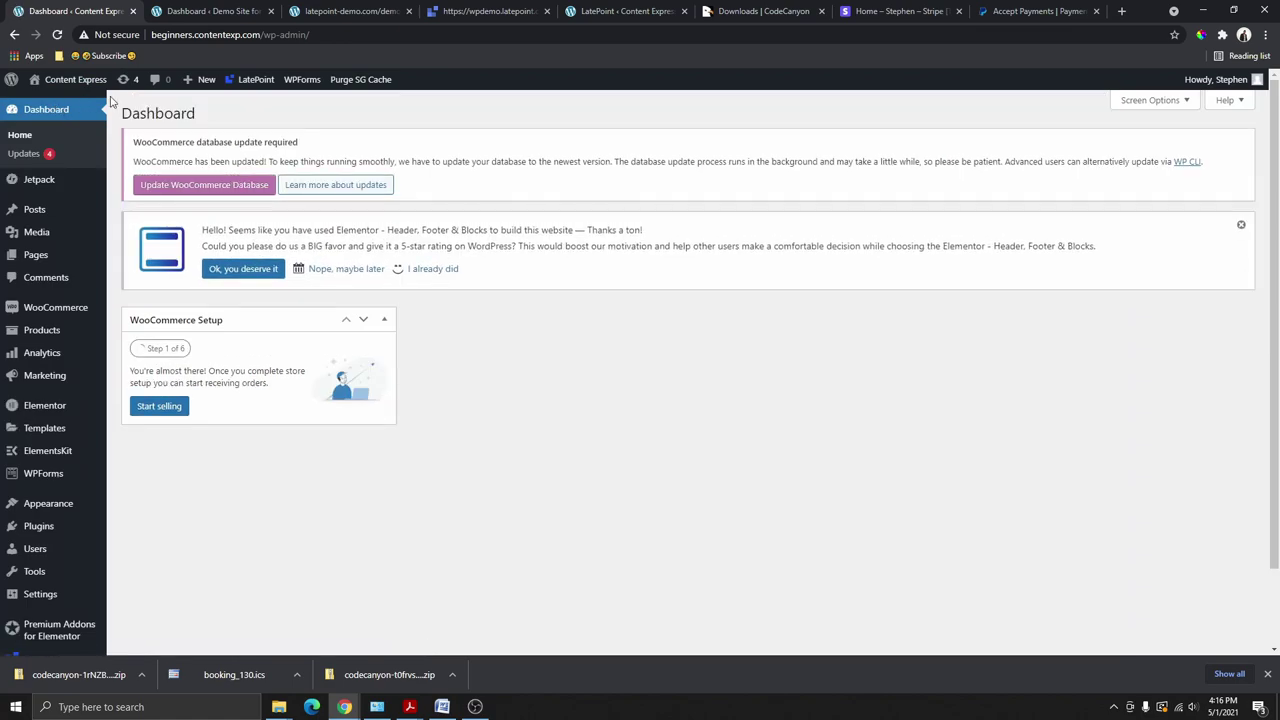
left_click(46, 262)
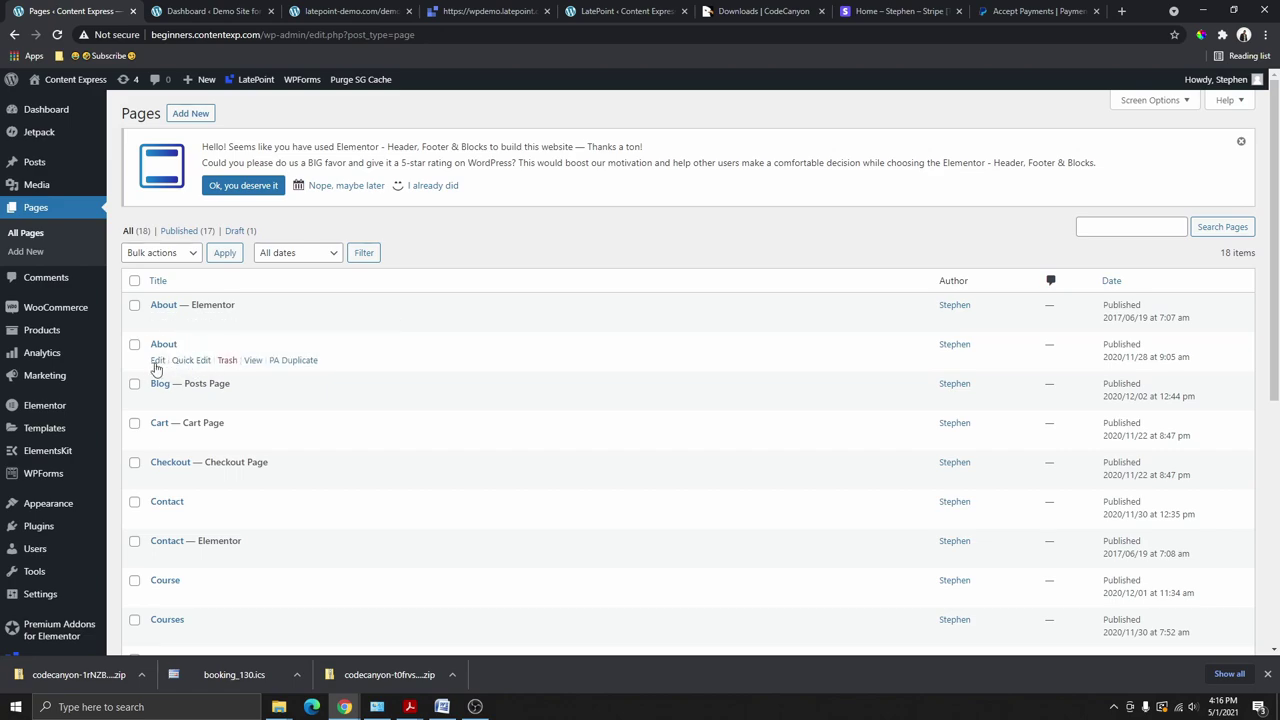
left_click(157, 364)
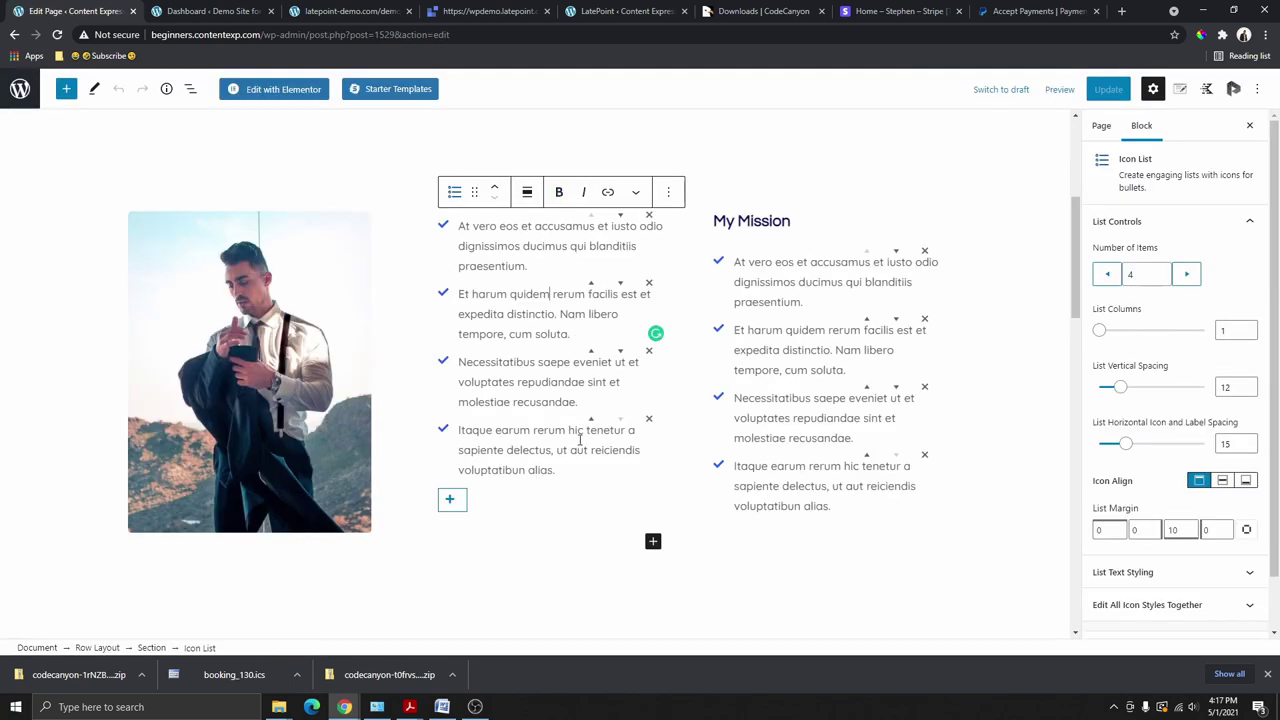
Step: Insert a Shortcode block below the "Get Started Now!" button in the About page's "Life Insurance You'll Love" section
scroll(551, 357, "up", 3)
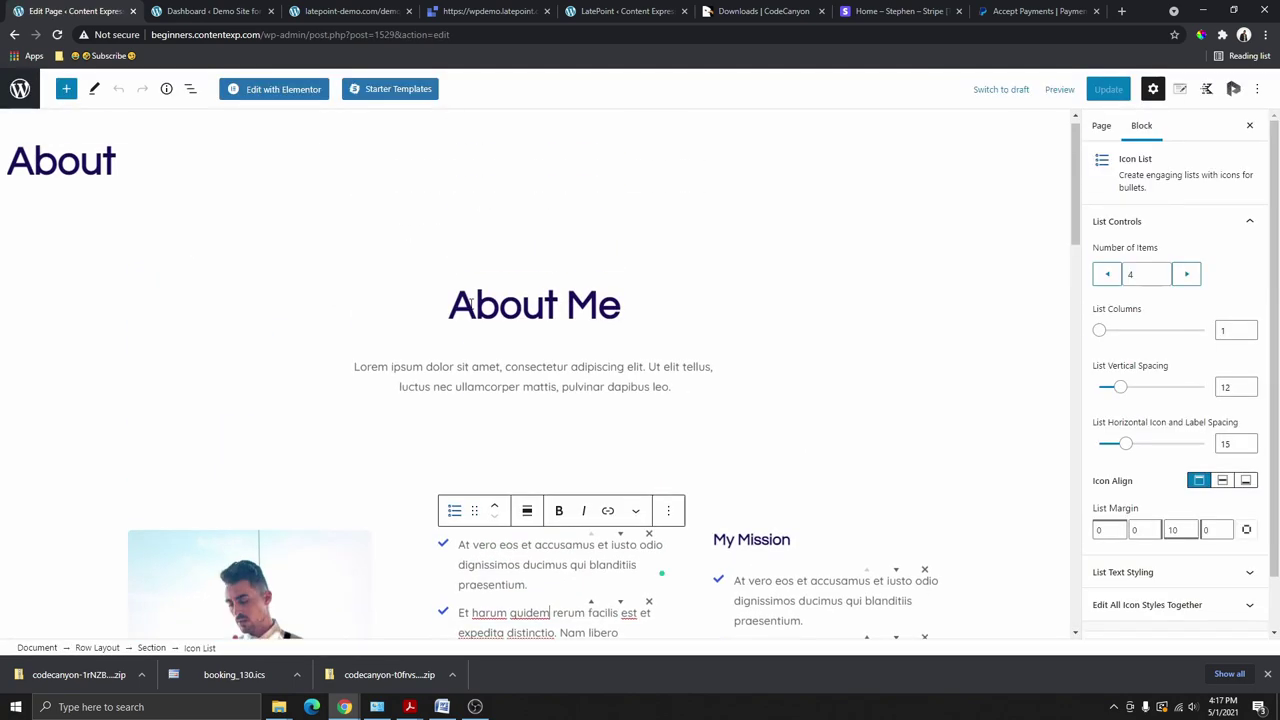
scroll(580, 291, "down", 4)
scroll(578, 289, "down", 8)
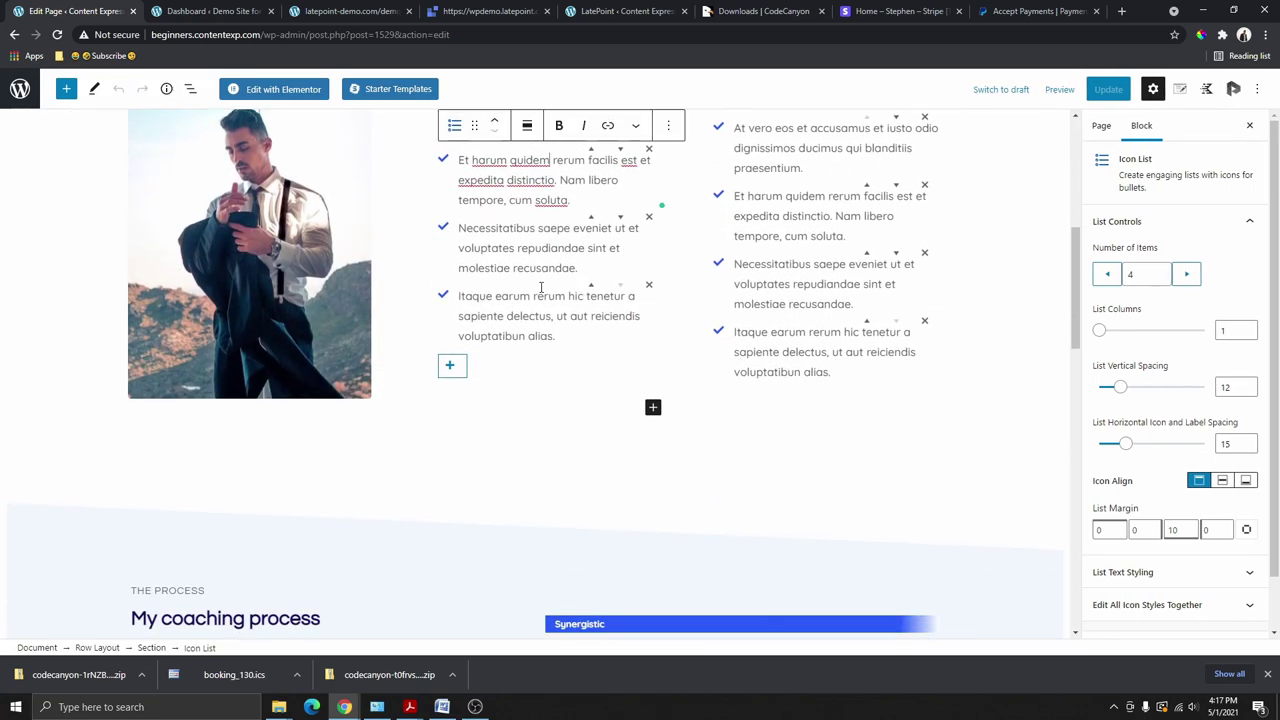
scroll(573, 325, "down", 3)
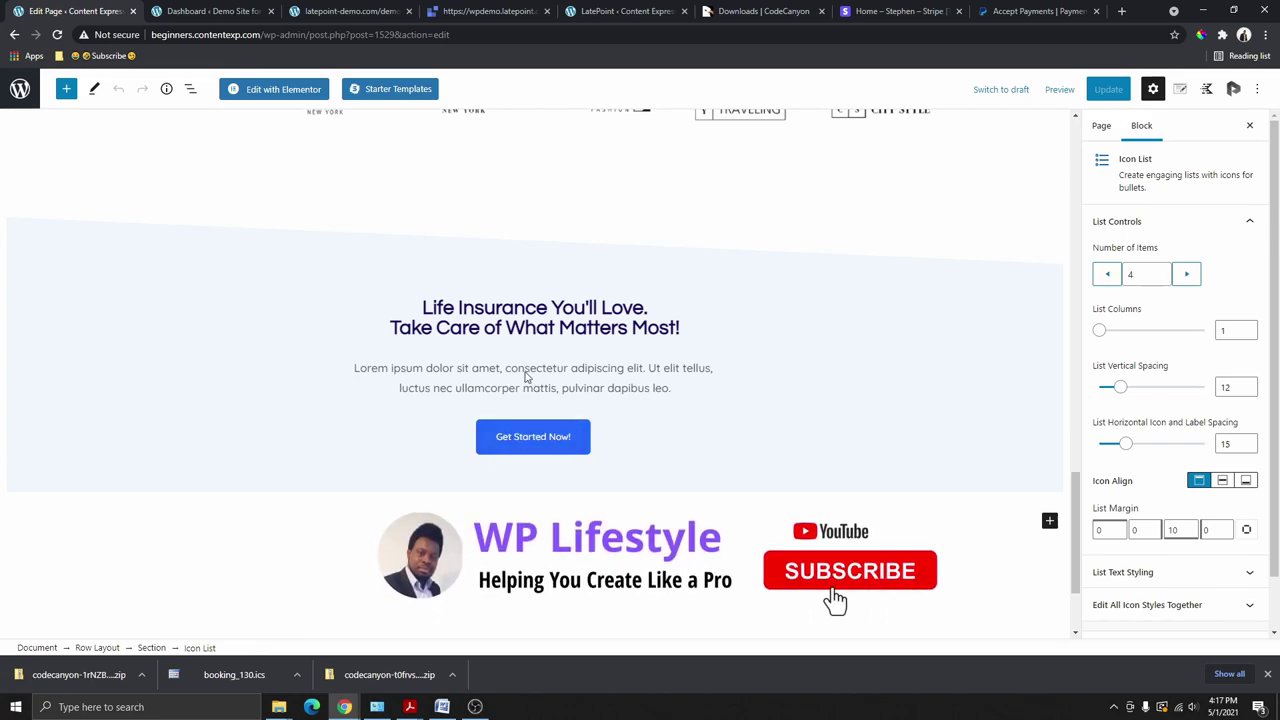
left_click(560, 436)
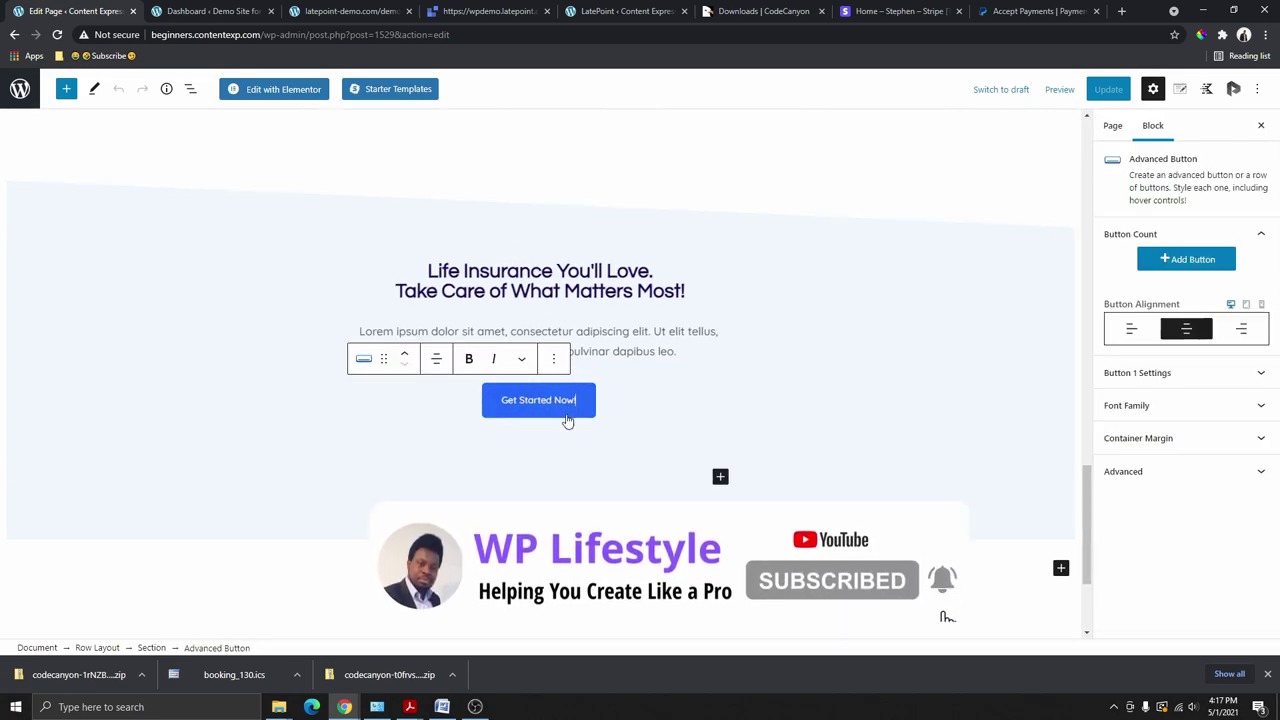
left_click(556, 408)
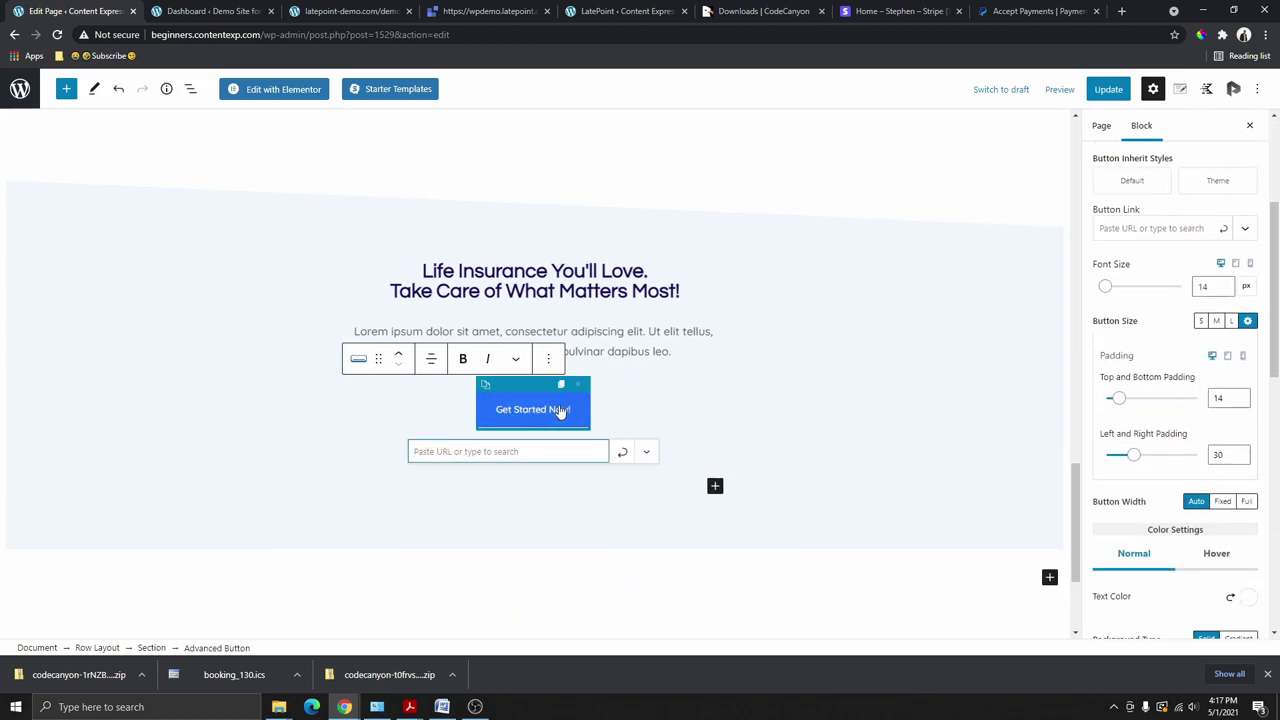
left_click(657, 402)
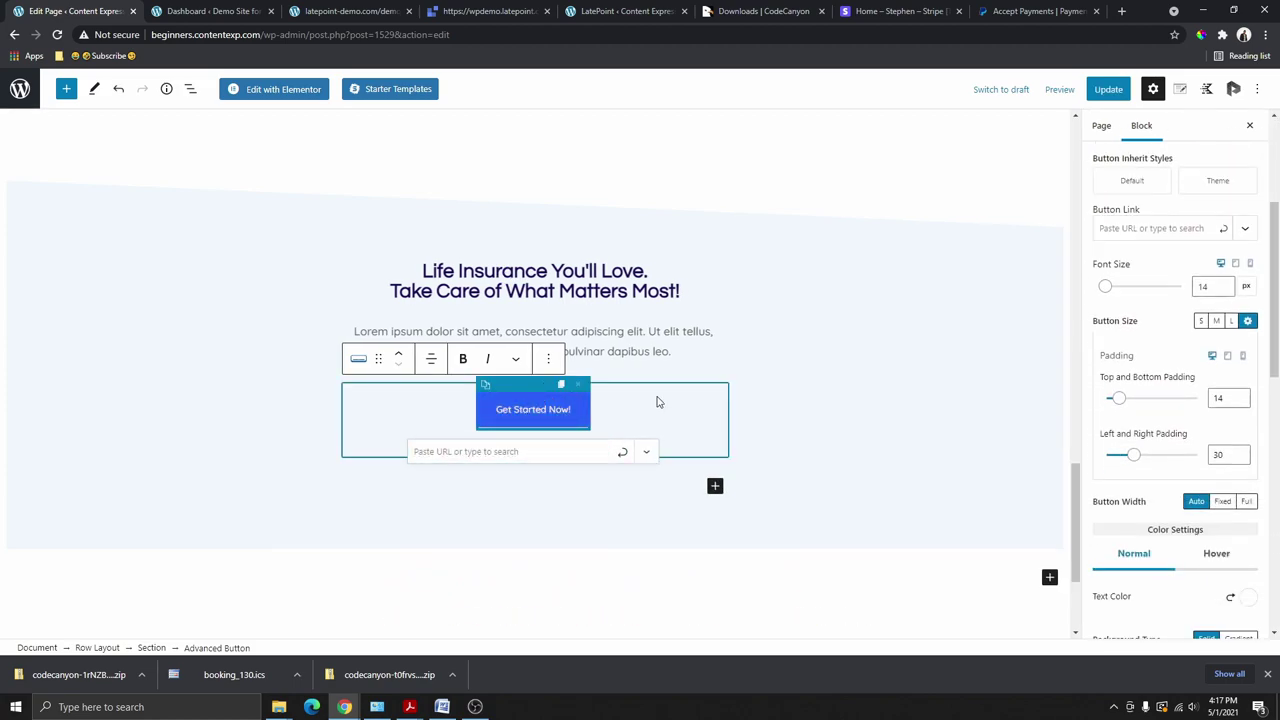
left_click(714, 354)
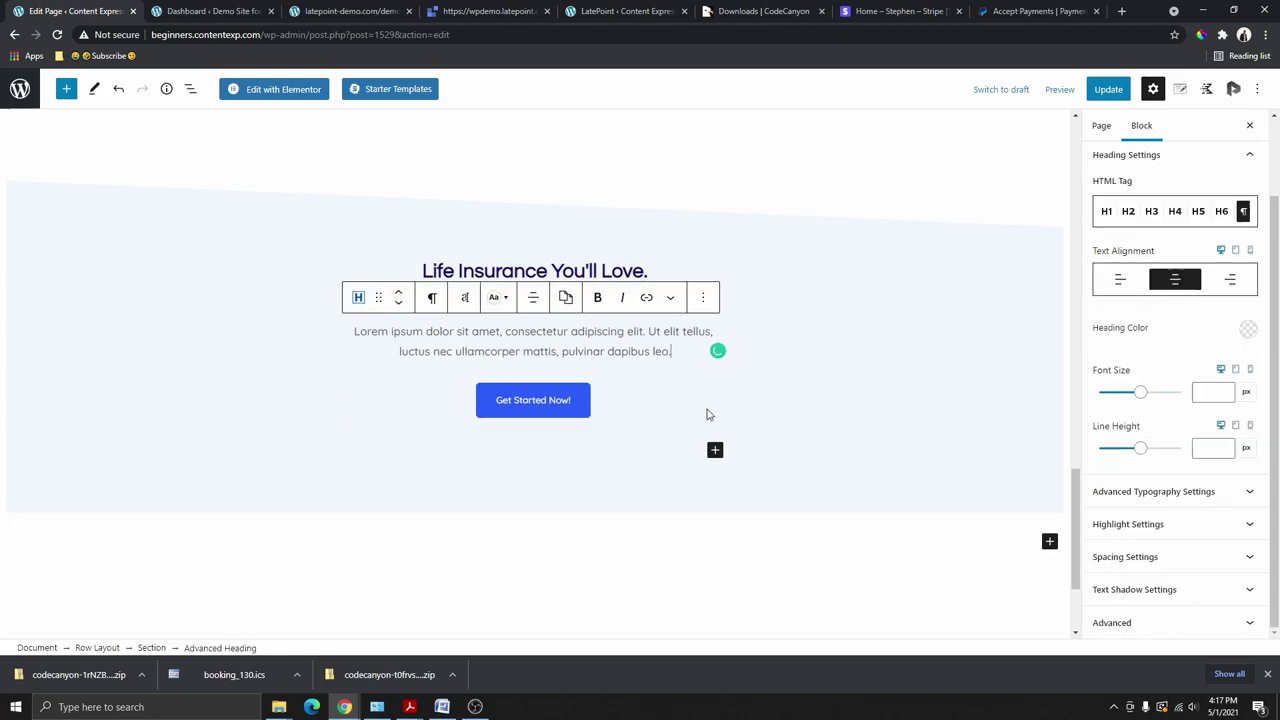
left_click(715, 450)
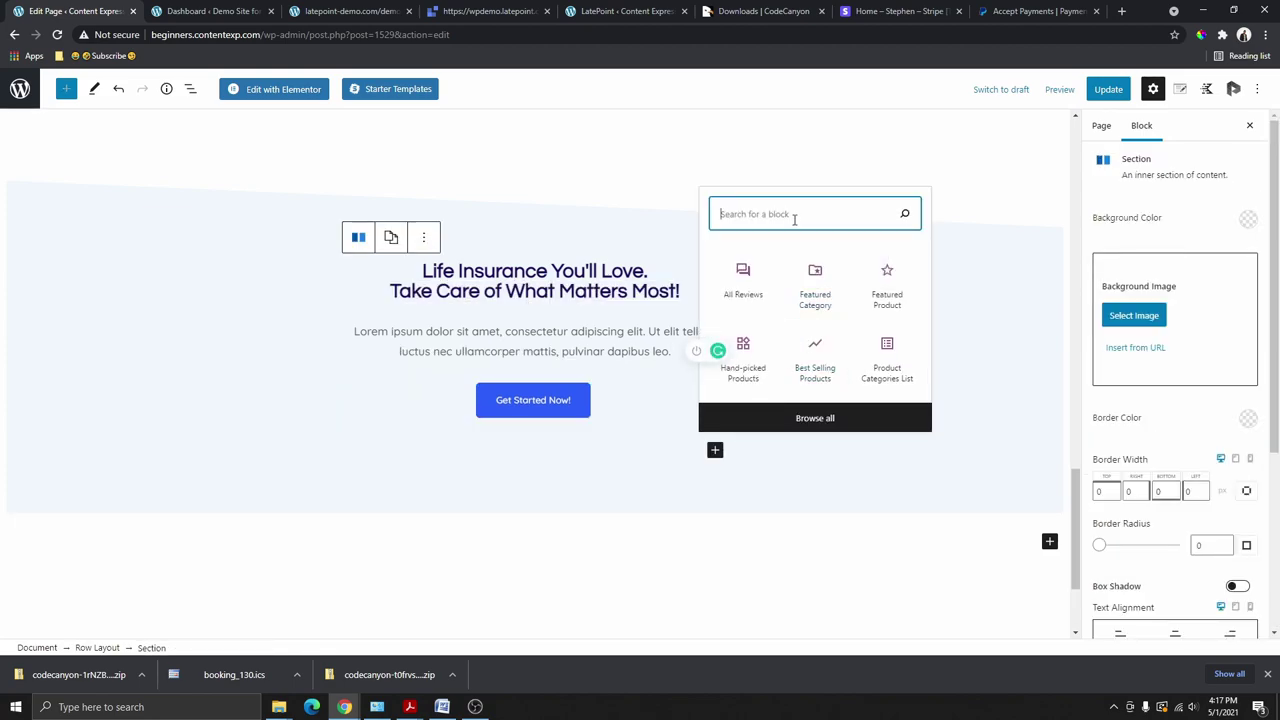
type("code")
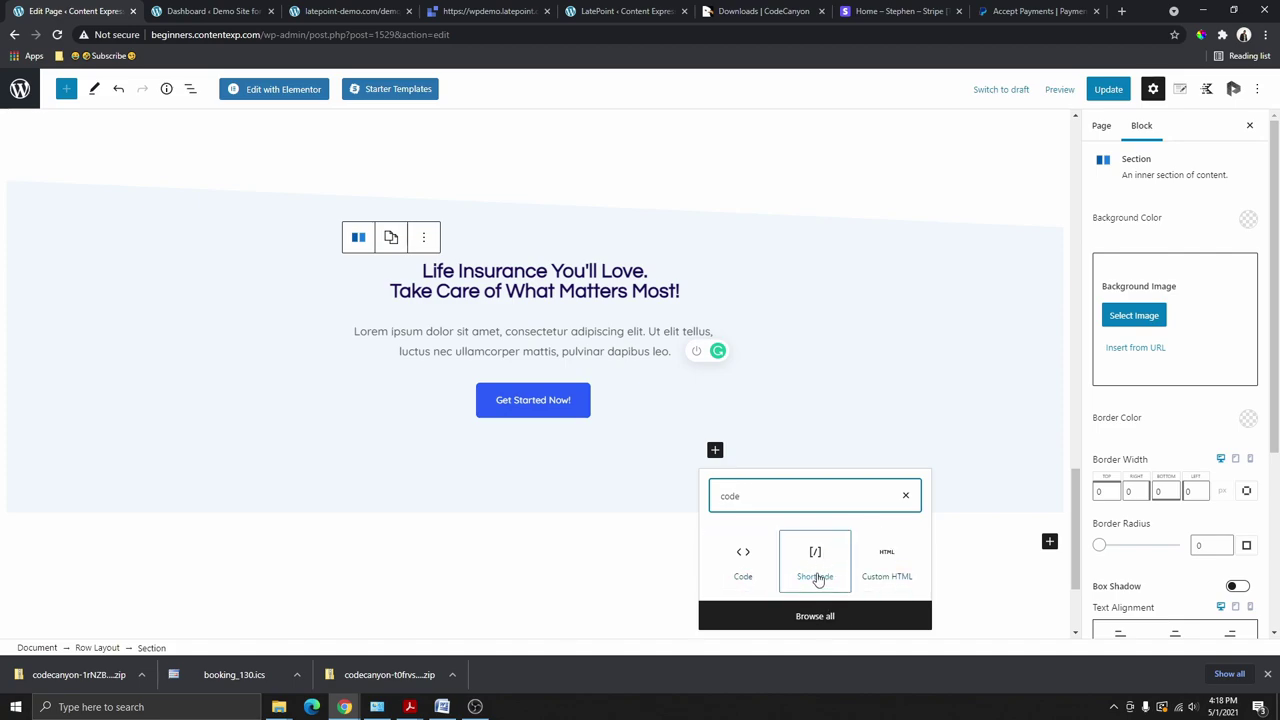
left_click(815, 562)
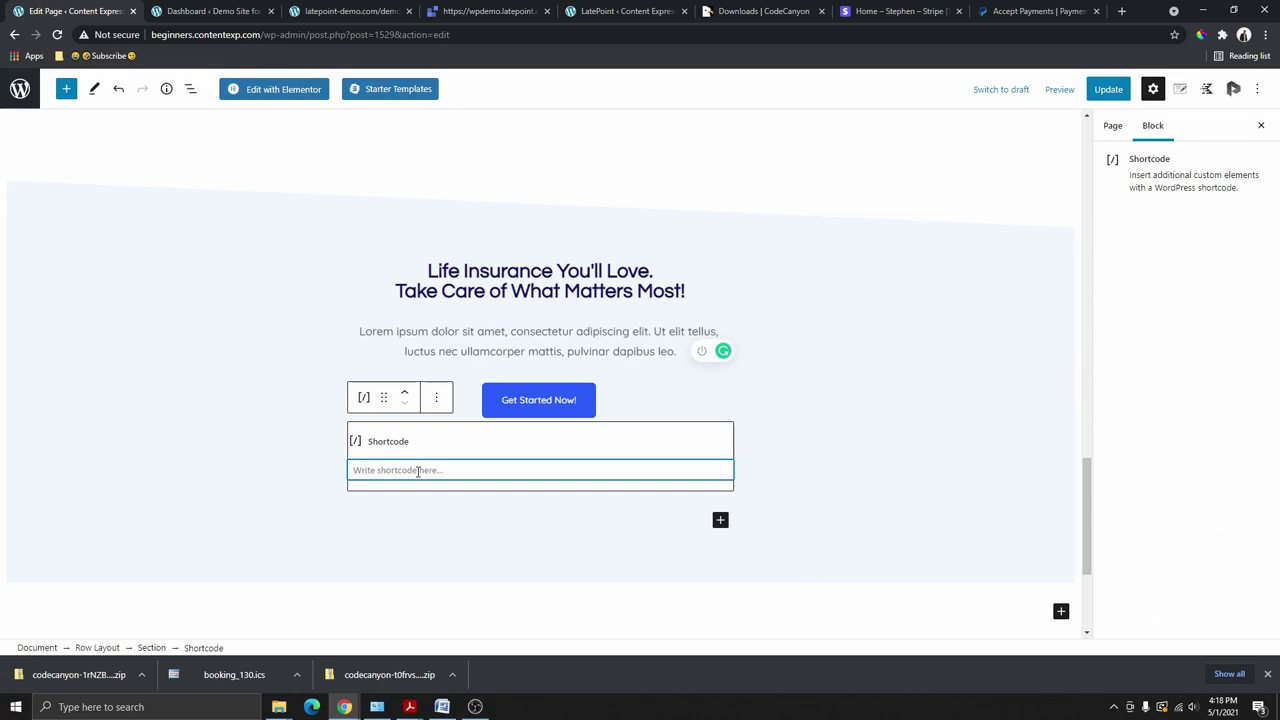
Step: Enter [latepoint_book_button] in the Shortcode block and update the About page
type("[latepoint_book_button]")
key("shift+Tab")
left_click(1106, 90)
Step: View the updated About page, compare its booking button with the editor, and open and close the booking form from that button
left_click(122, 613)
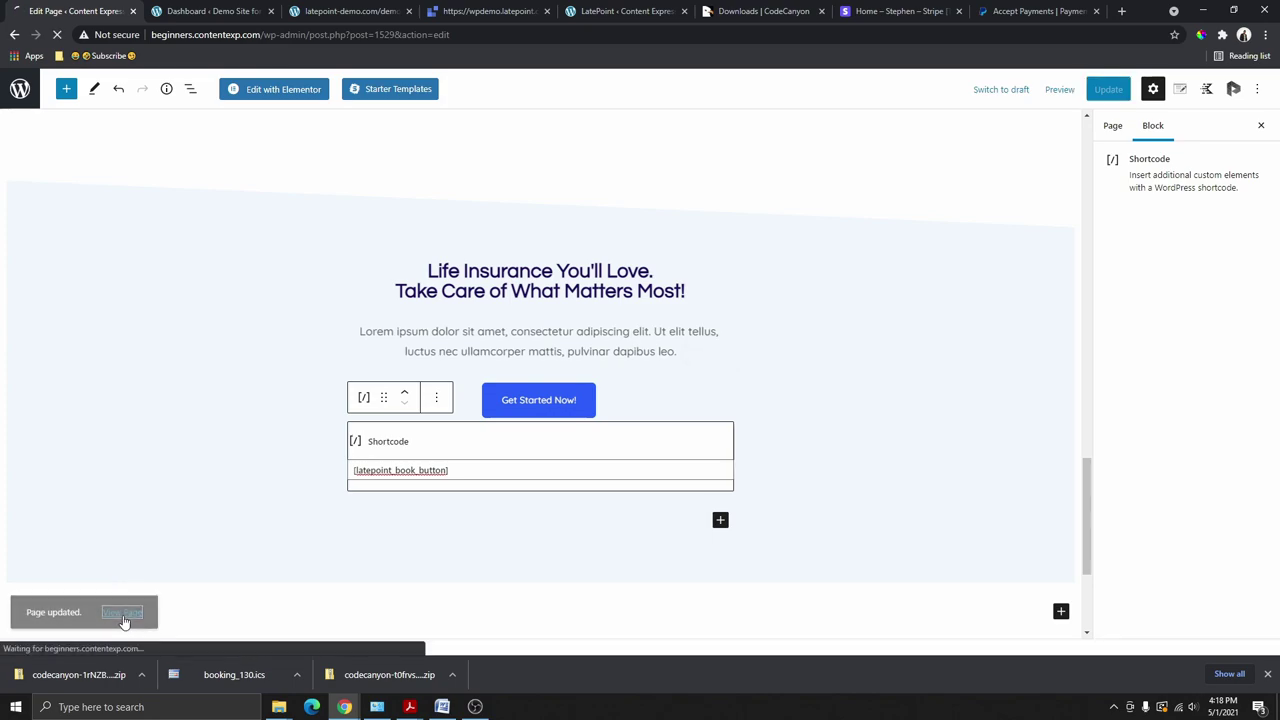
scroll(580, 255, "down", 3)
scroll(578, 260, "down", 1)
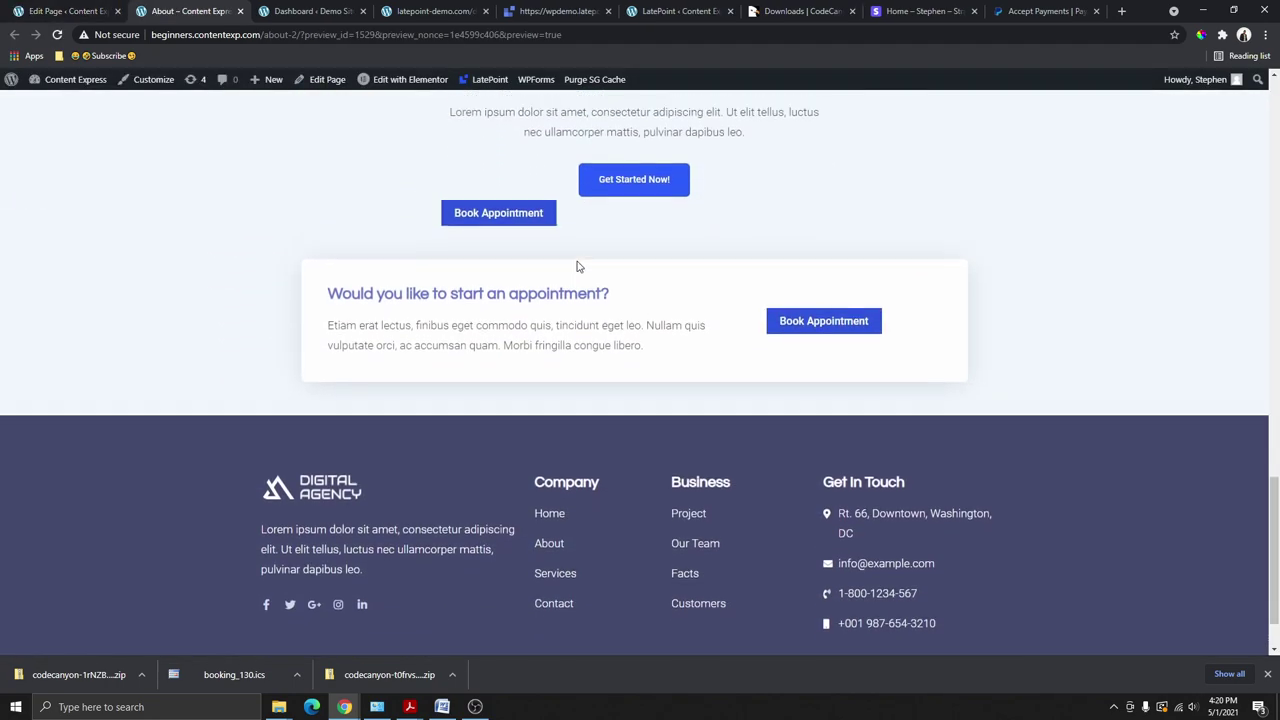
scroll(577, 266, "up", 2)
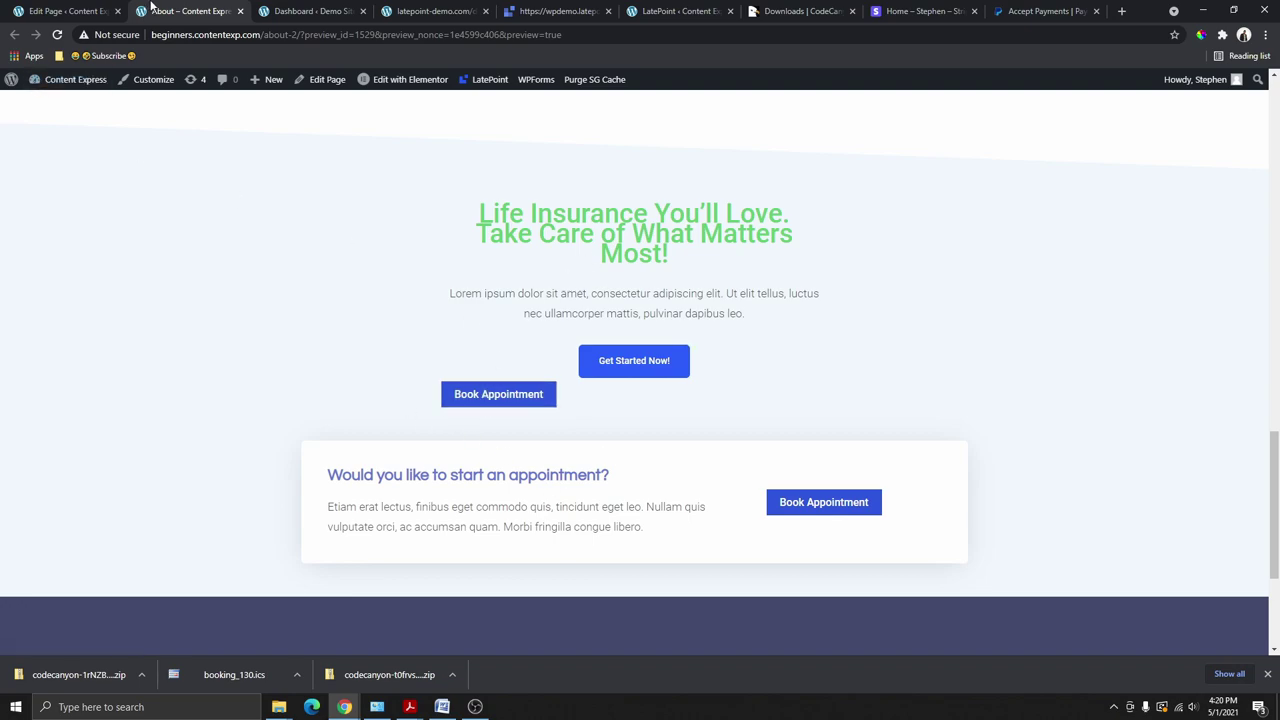
left_click(105, 11)
scroll(460, 410, "down", 5)
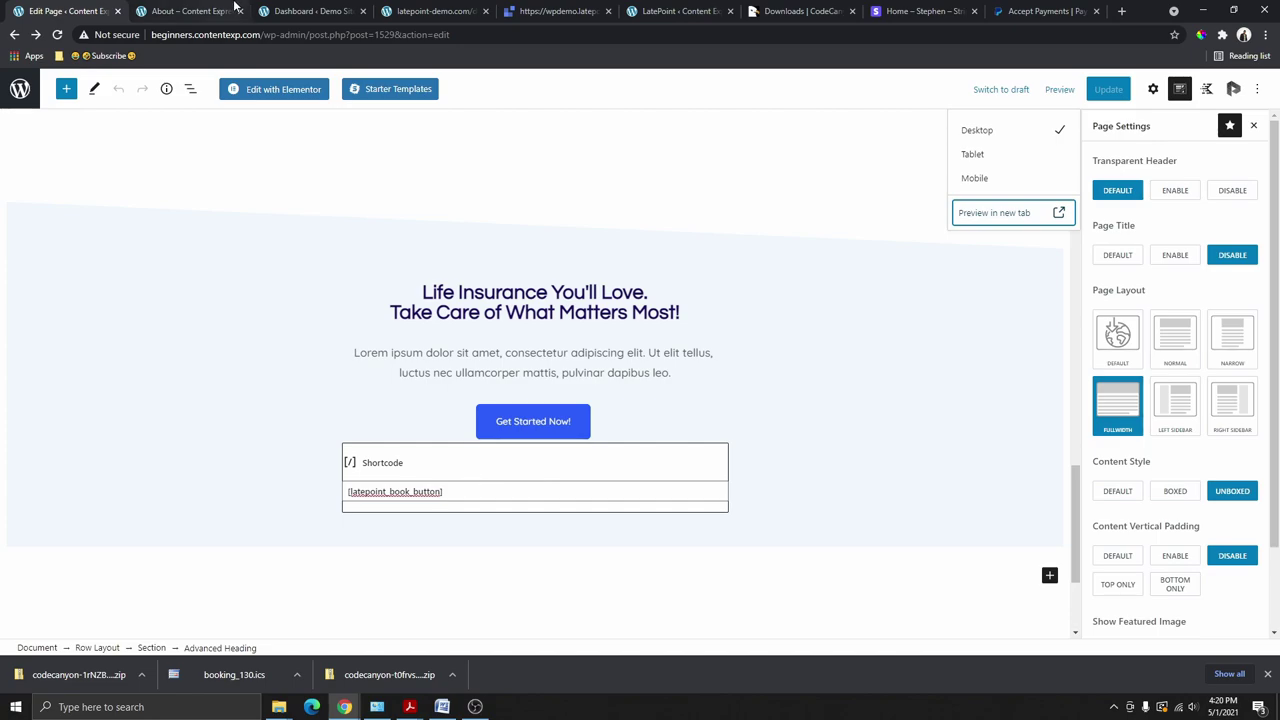
key("ctrl+Tab")
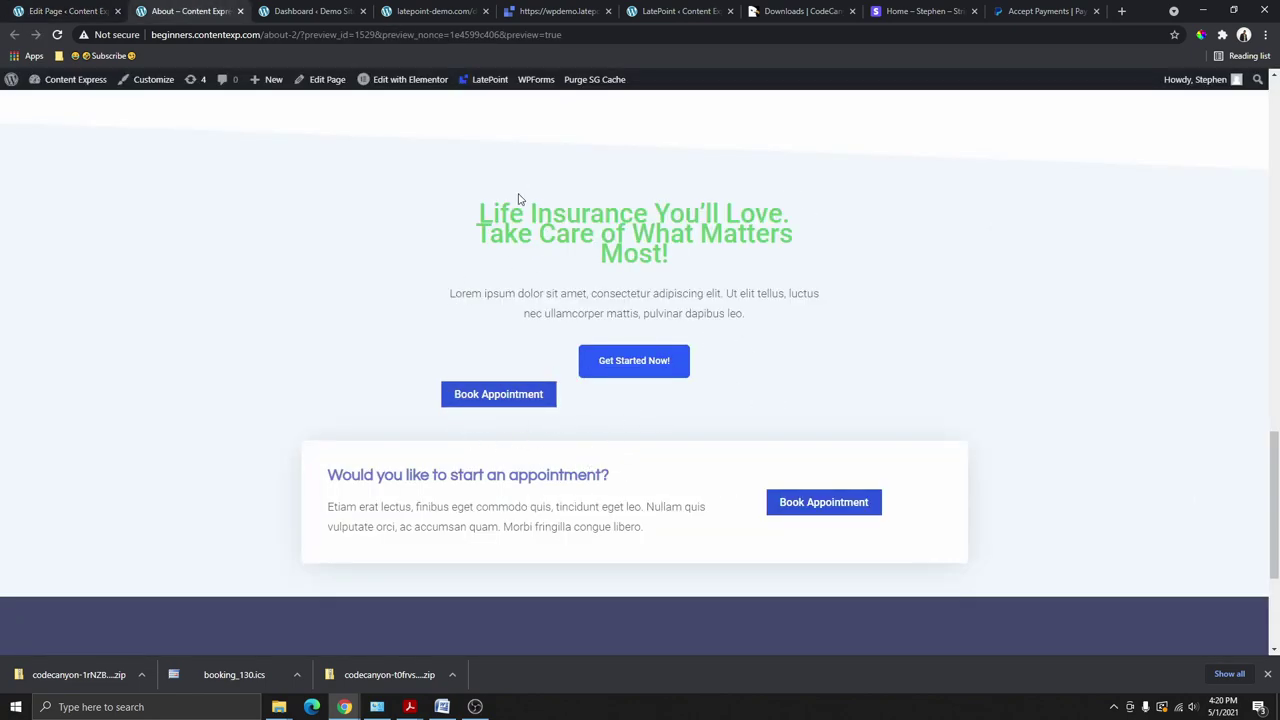
left_click(498, 395)
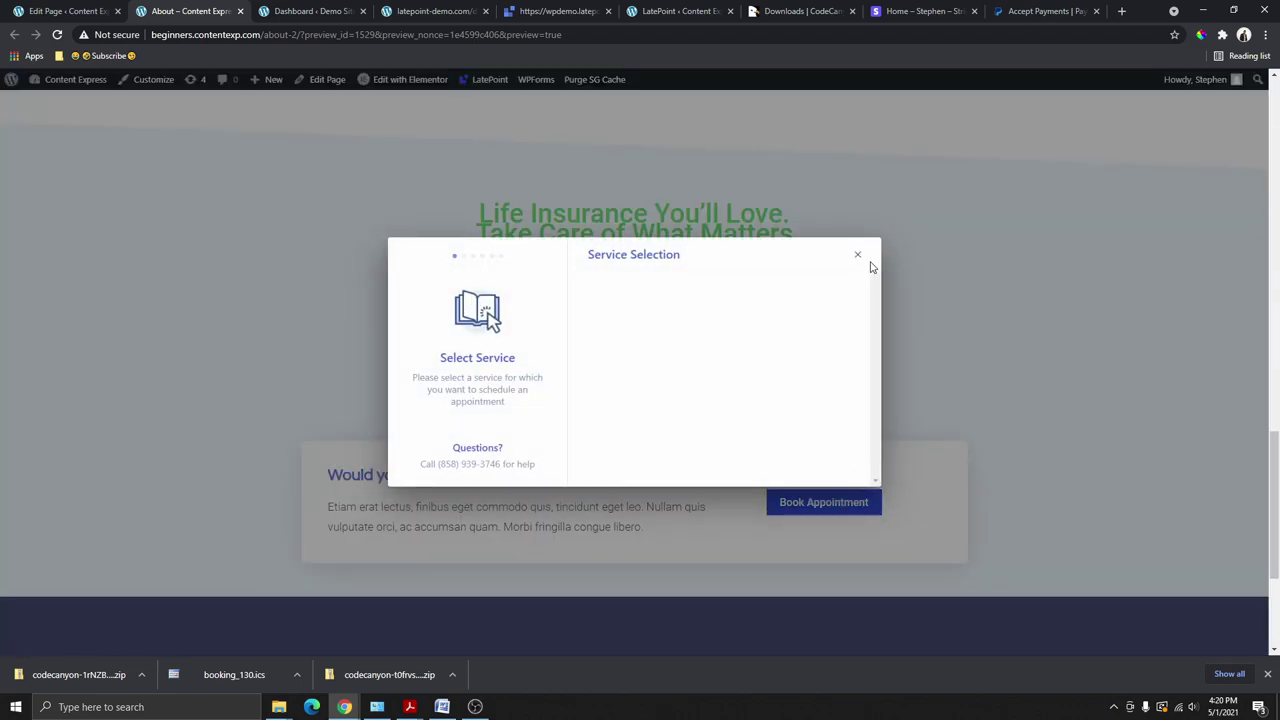
left_click(858, 256)
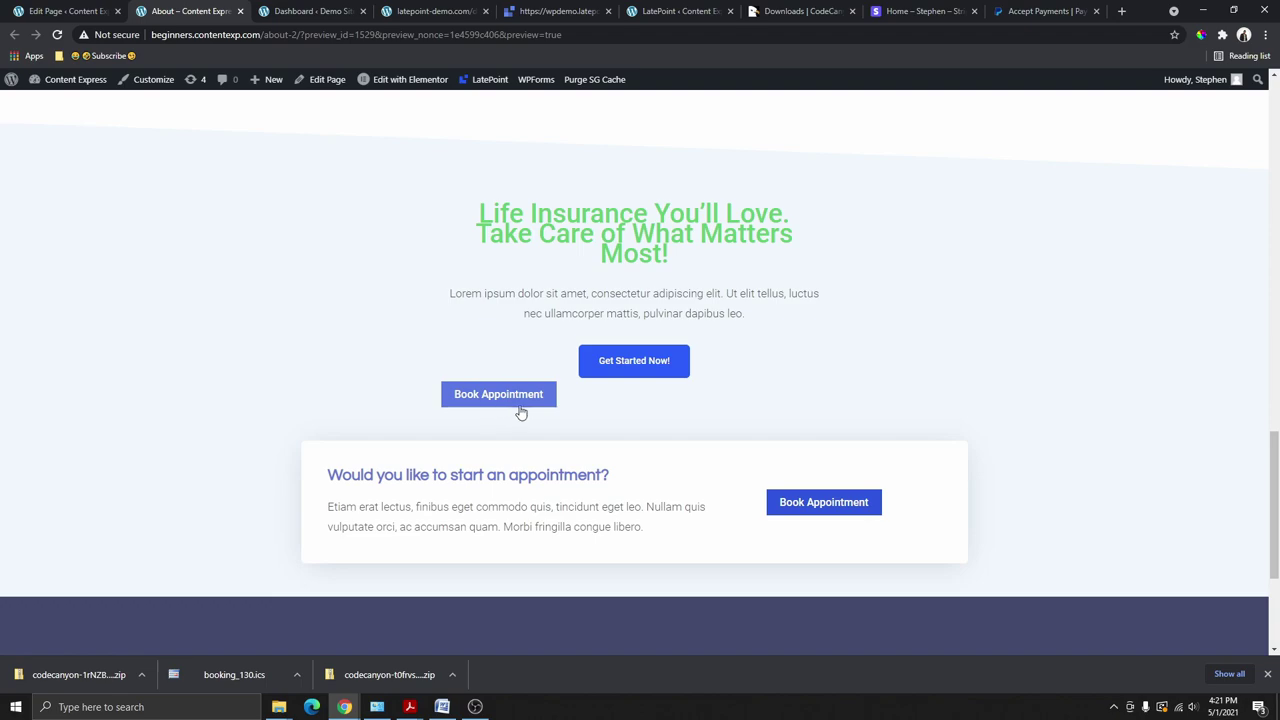
Step: Switch to the LatePoint demo site's dashboard and open LatePoint's Payments settings
left_click(95, 11)
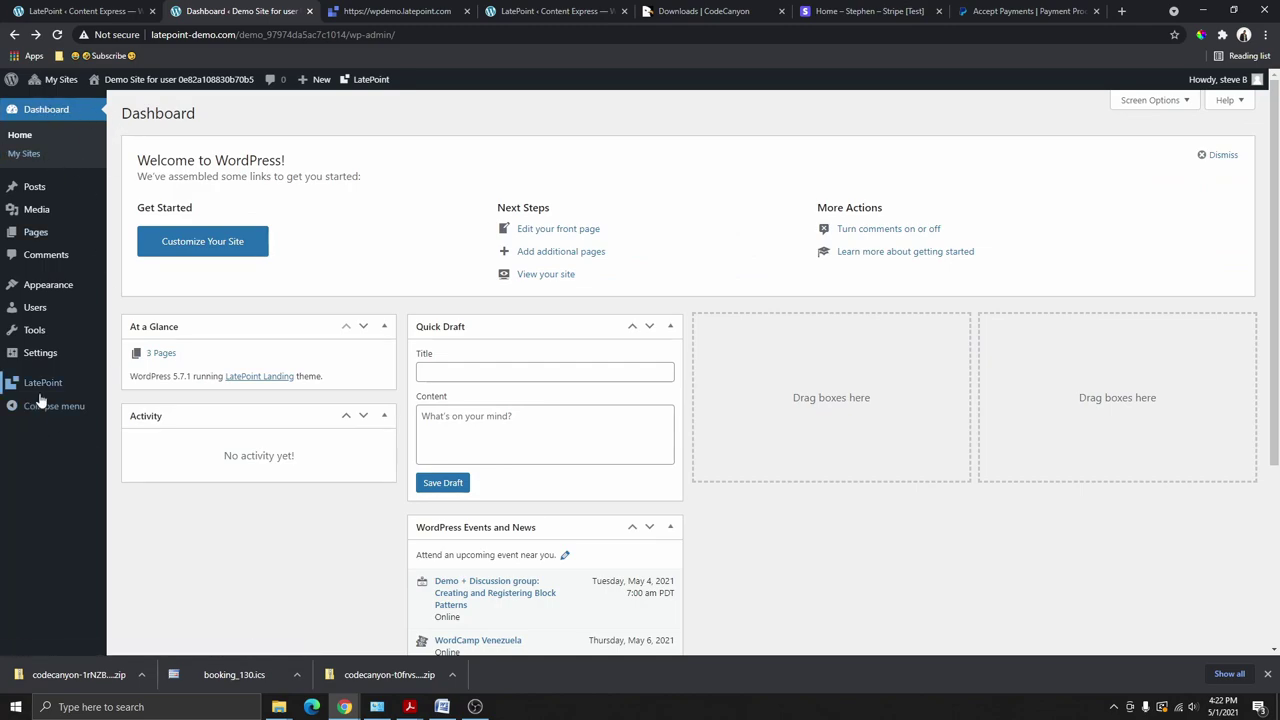
left_click(40, 385)
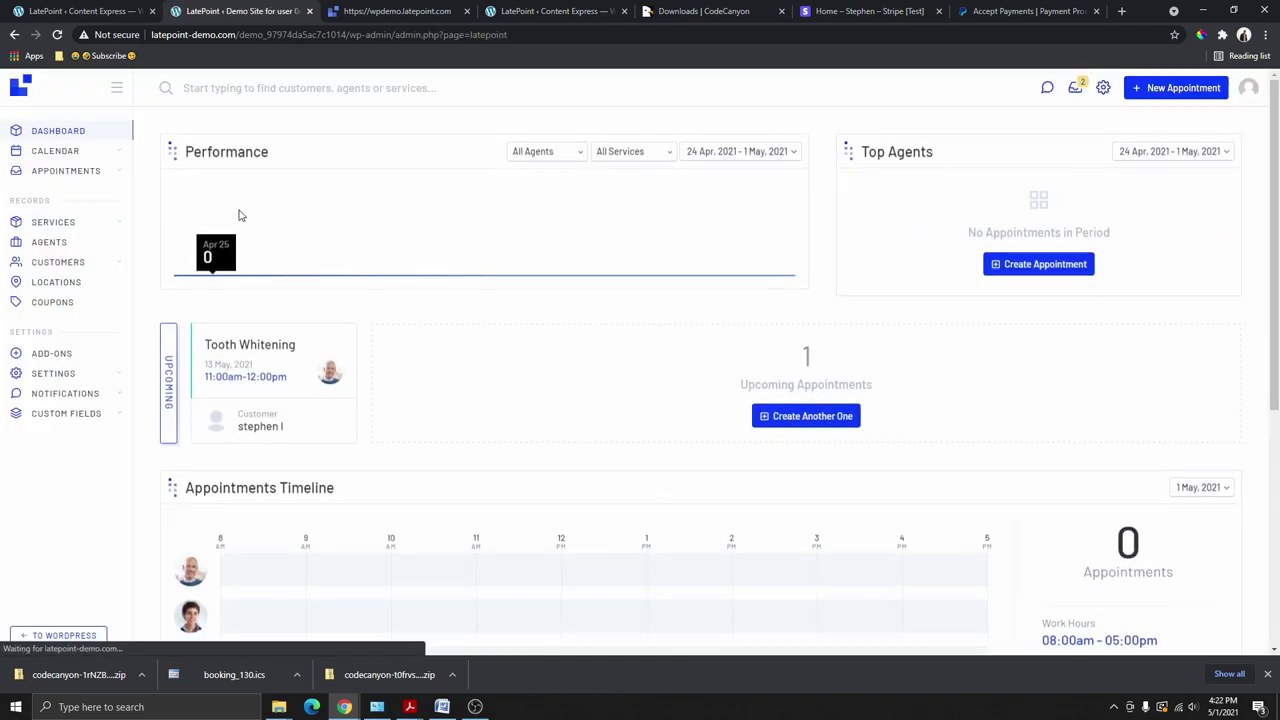
mouse_move(80, 398)
left_click(55, 376)
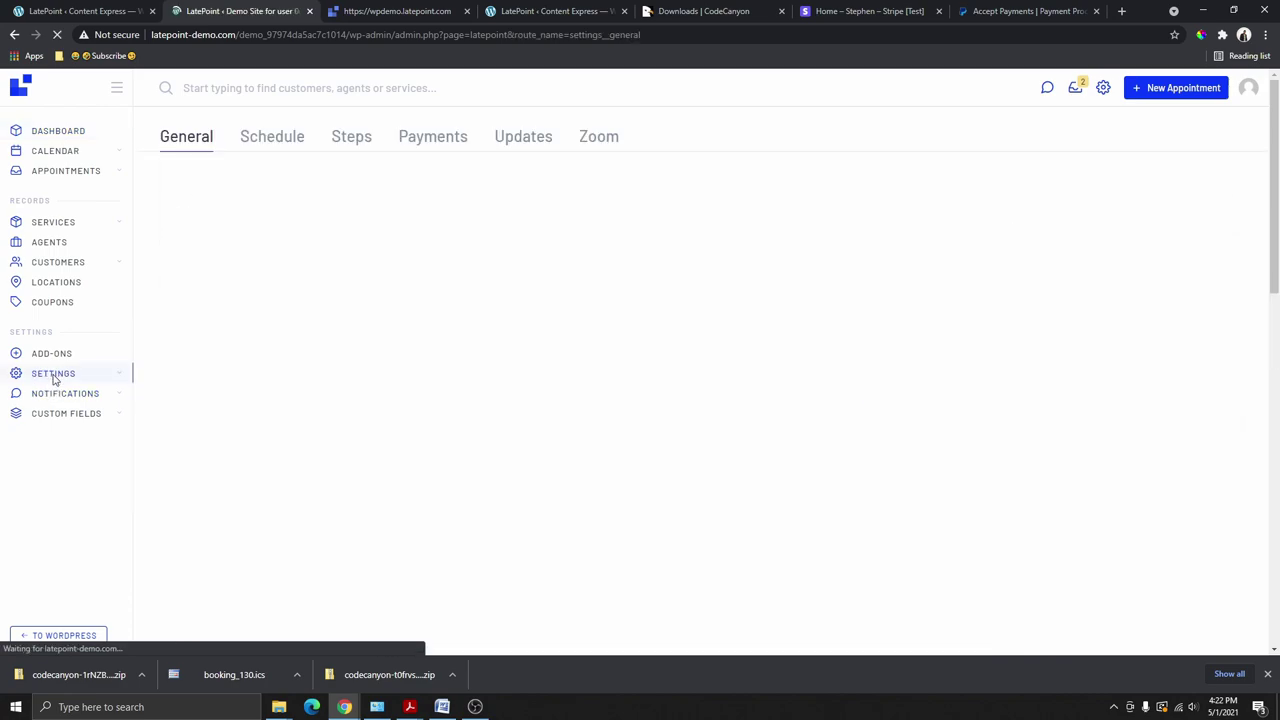
left_click(418, 145)
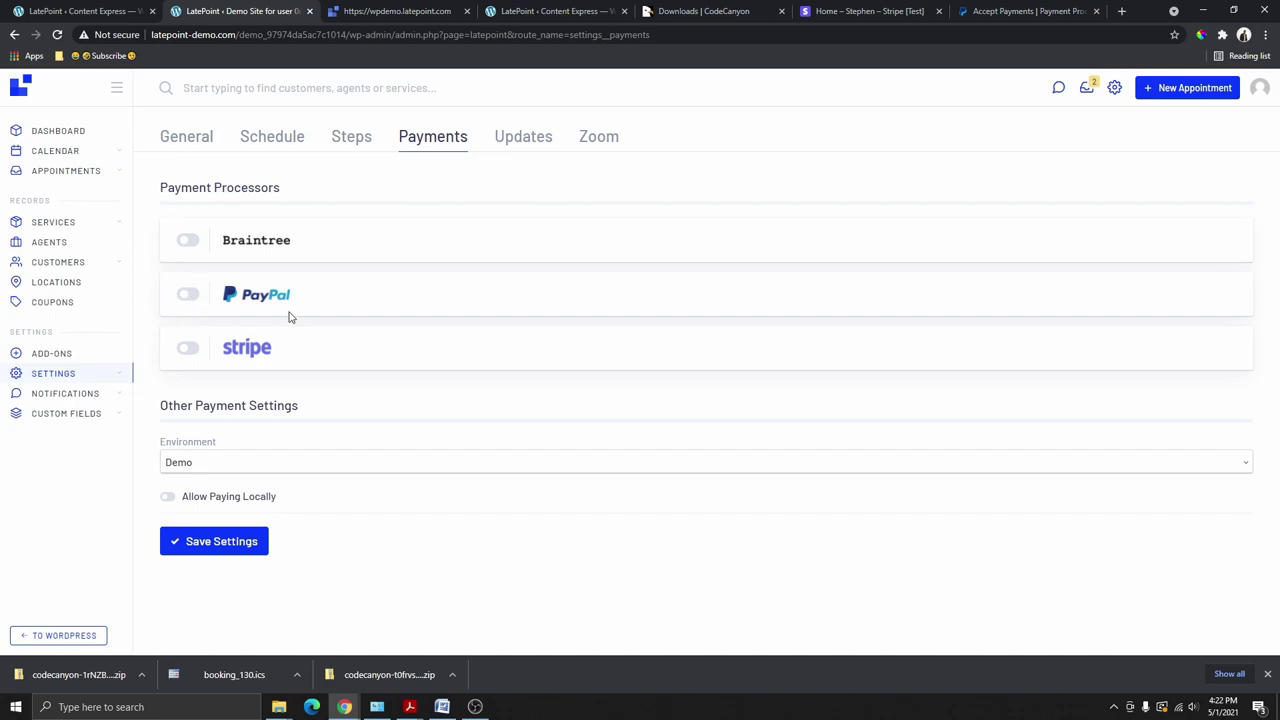
Step: Enable Stripe as a payment processor and set its country to Canada
left_click(188, 350)
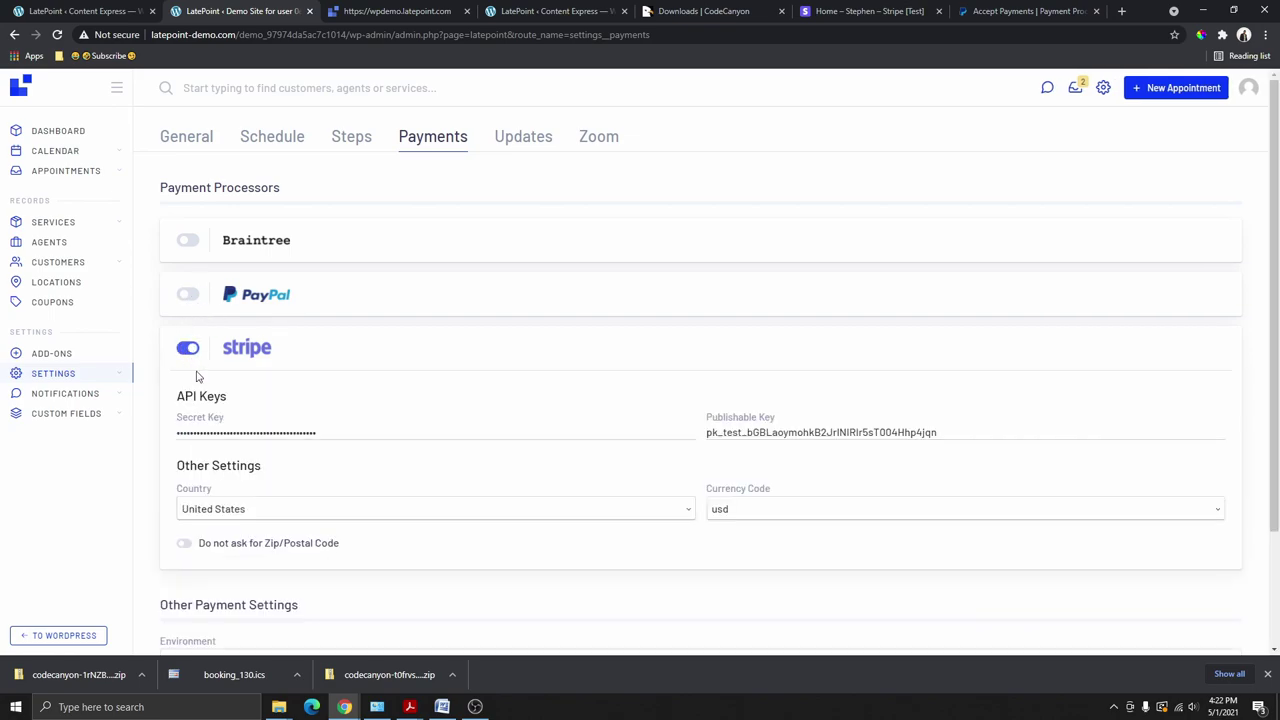
scroll(260, 405, "down", 3)
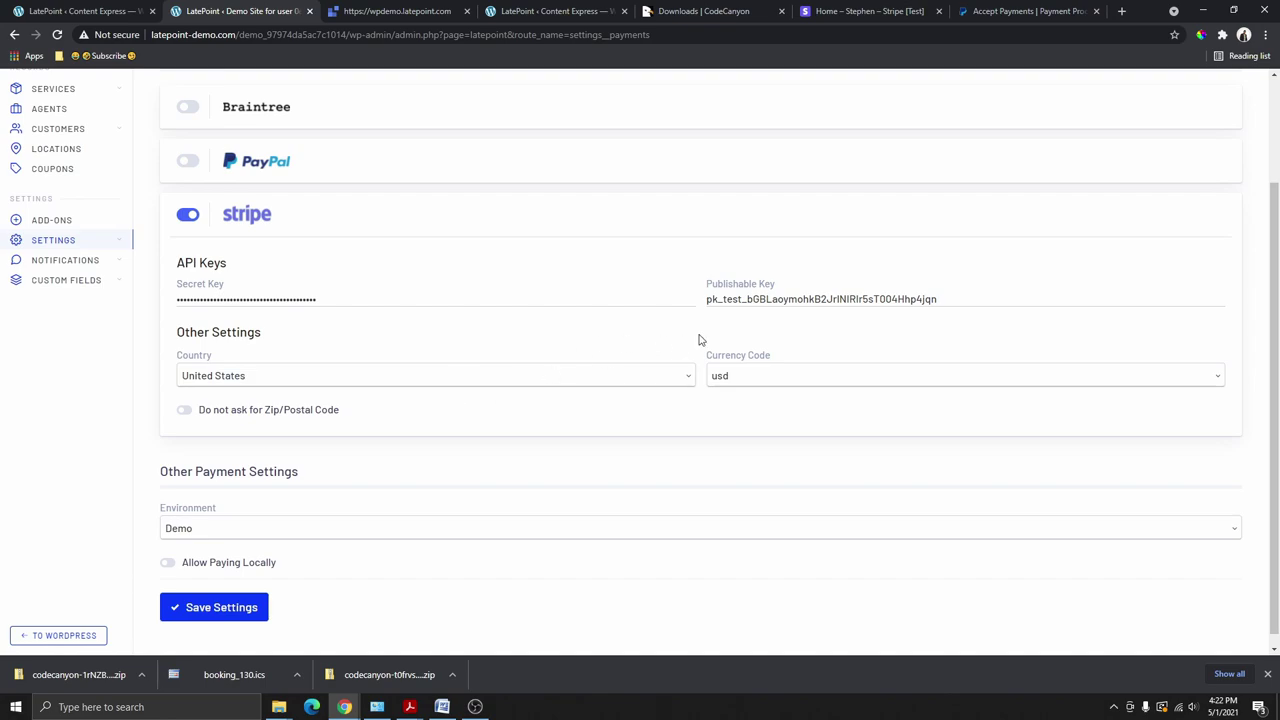
left_click(285, 378)
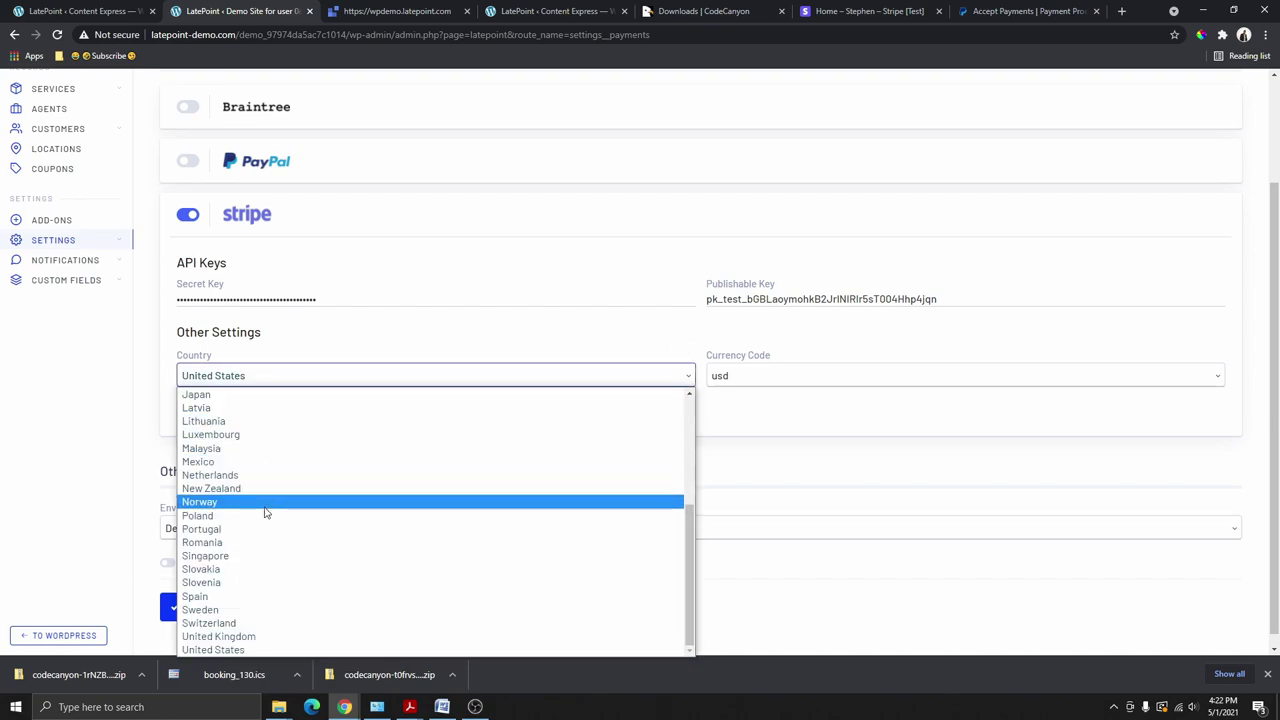
left_click(770, 377)
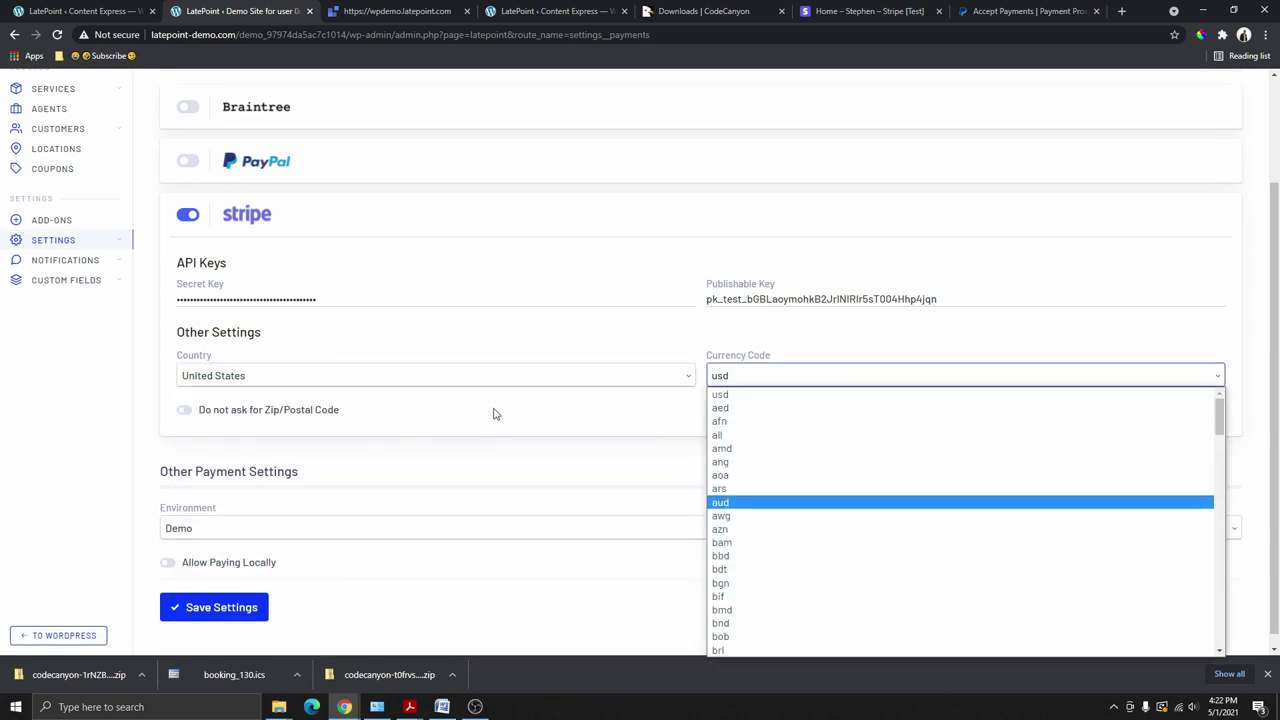
left_click(343, 380)
left_click(343, 380)
scroll(597, 522, "up", 3)
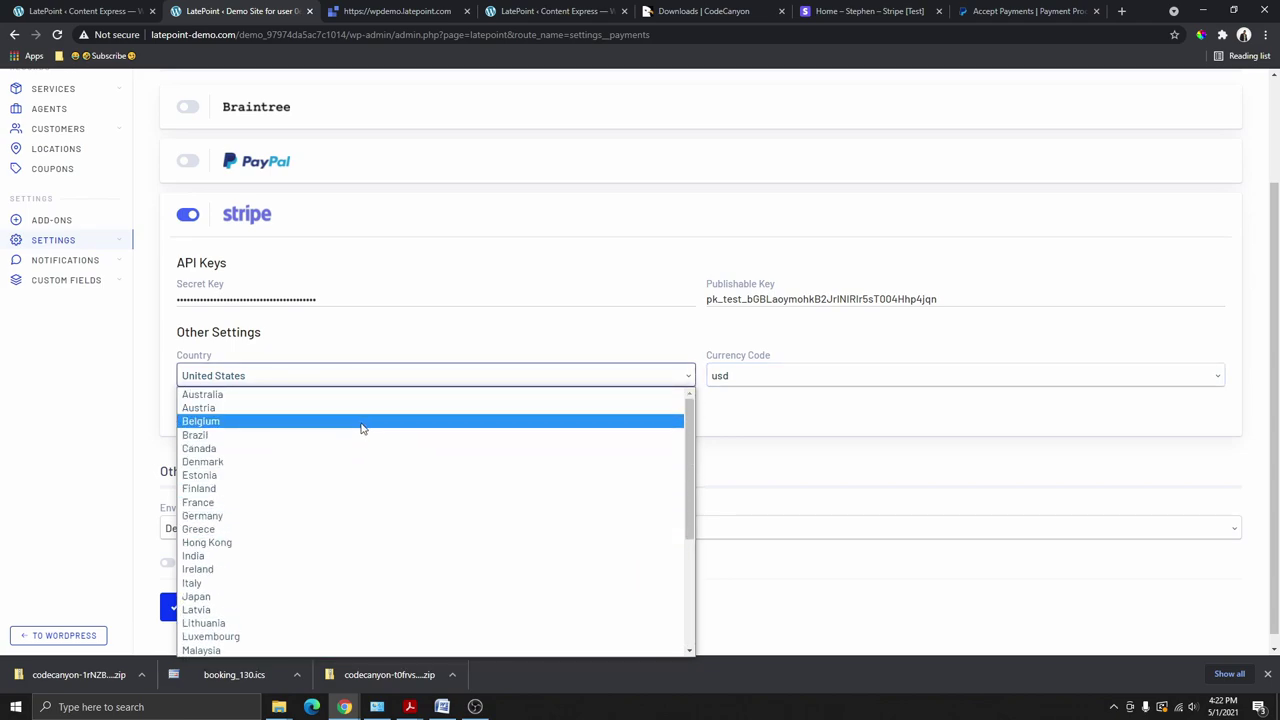
left_click(323, 449)
Step: Set Stripe's currency code to cad and turn on "Do not ask for Zip/Postal Code"
left_click(717, 386)
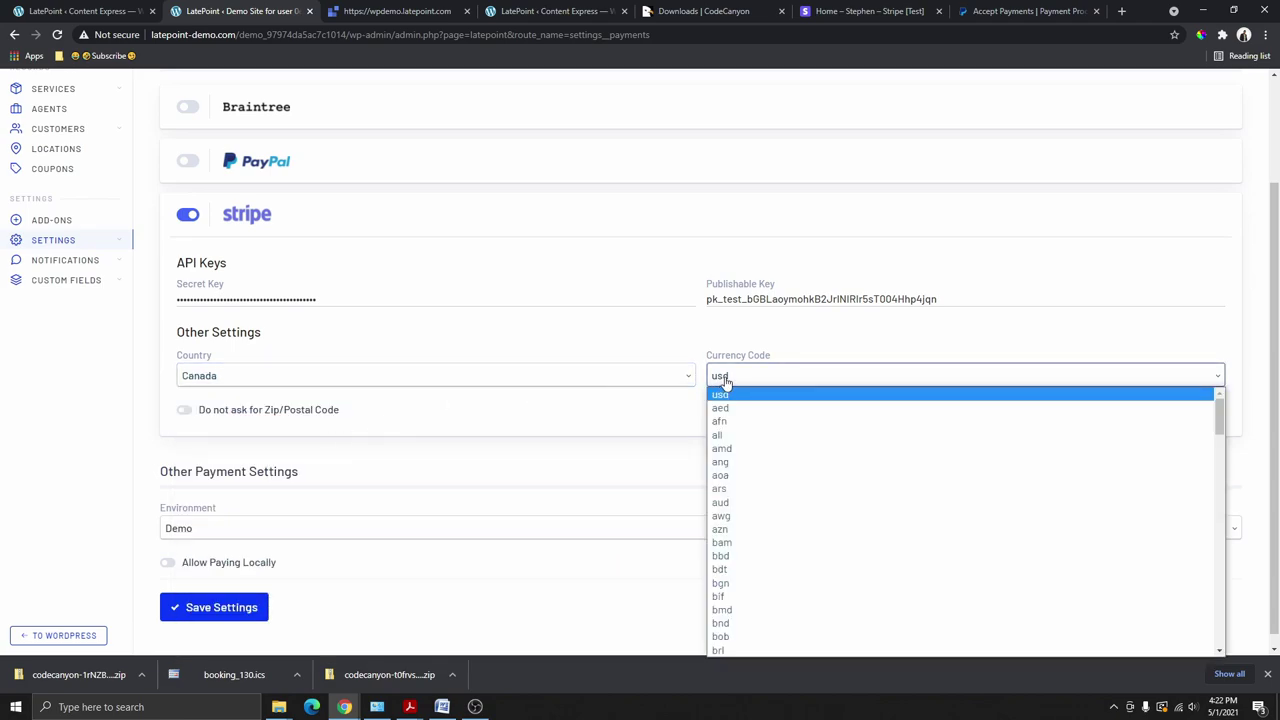
scroll(749, 437, "down", 3)
left_click(749, 437)
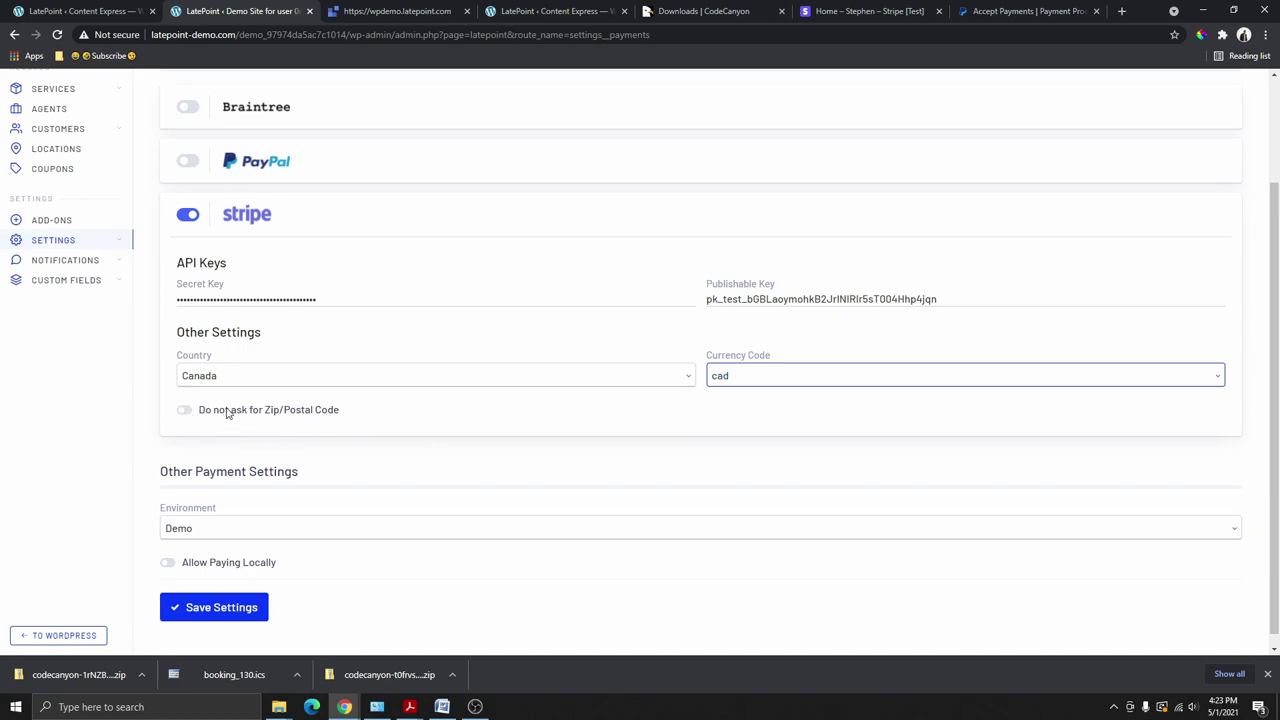
left_click(185, 411)
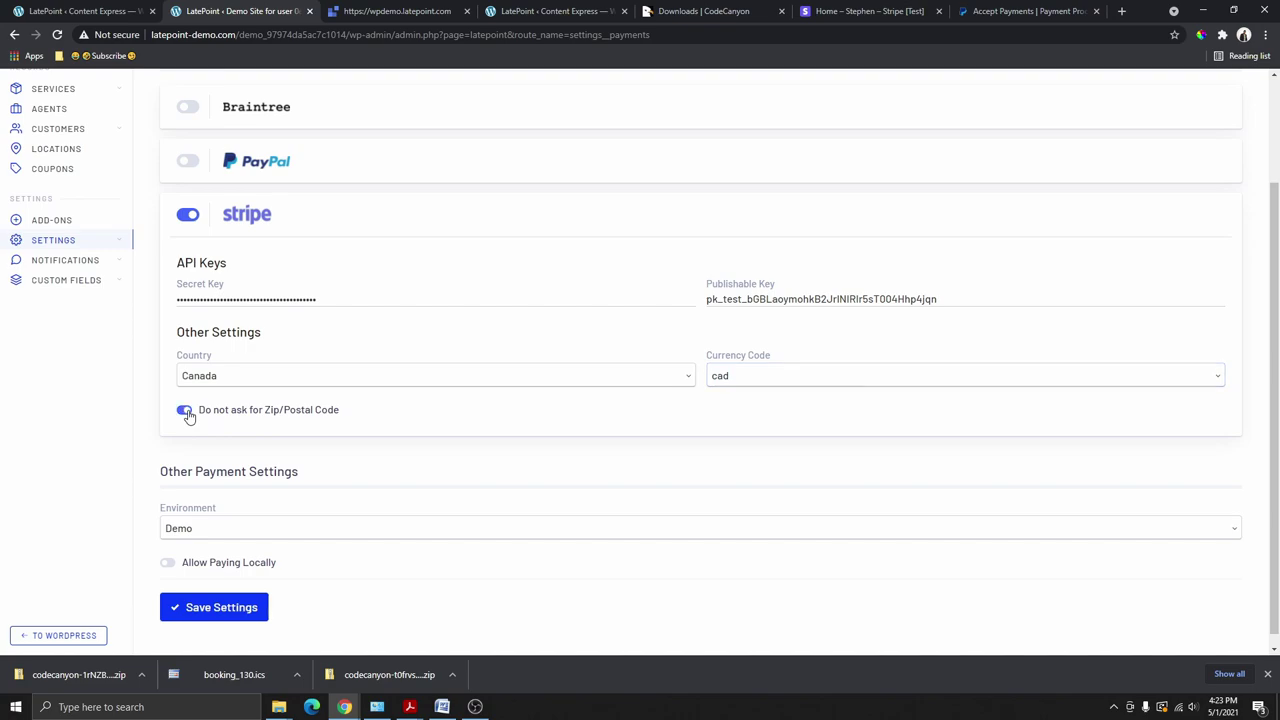
Step: Set the payment environment to Live (Production) under Other Payment Settings
scroll(367, 410, "down", 1)
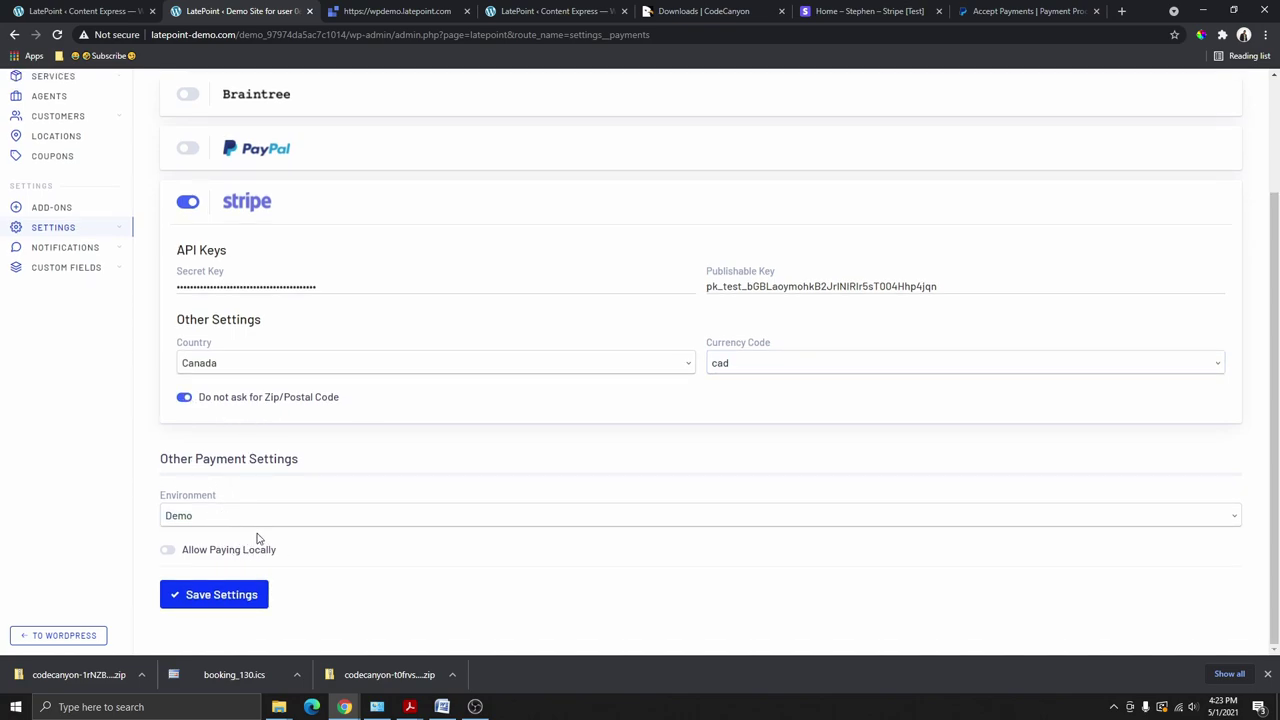
left_click(198, 522)
left_click(218, 540)
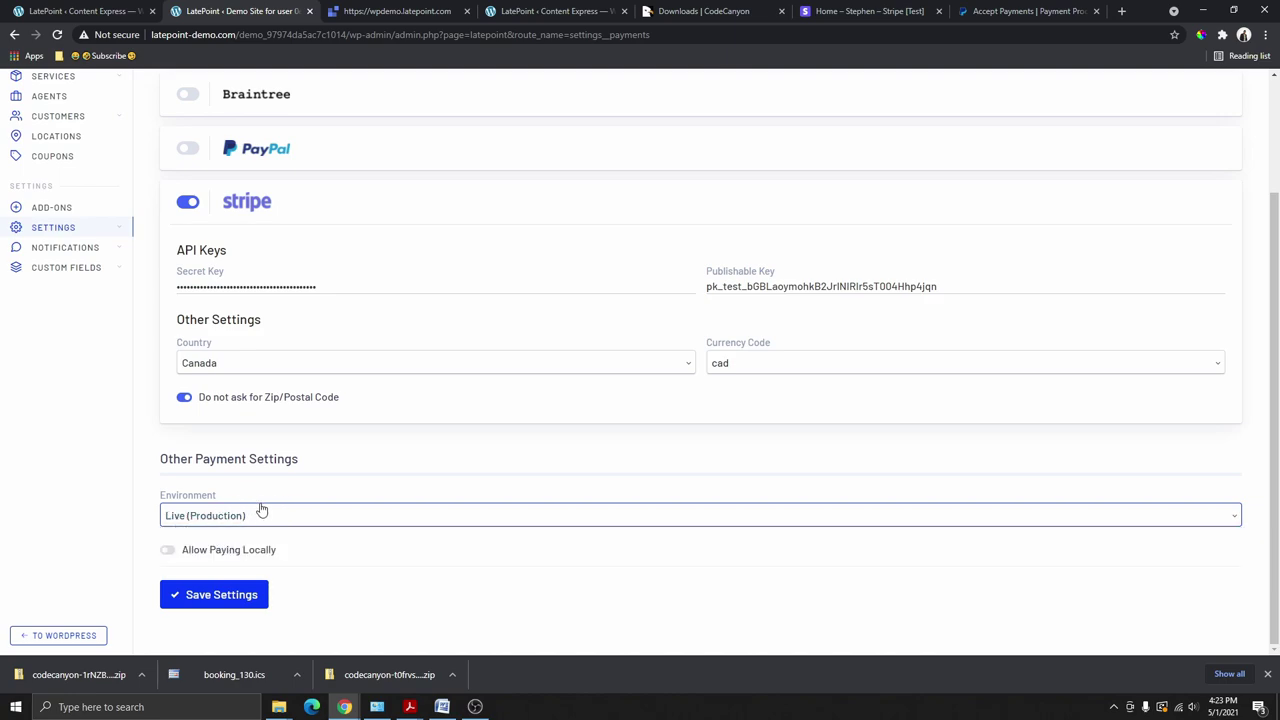
left_click(250, 520)
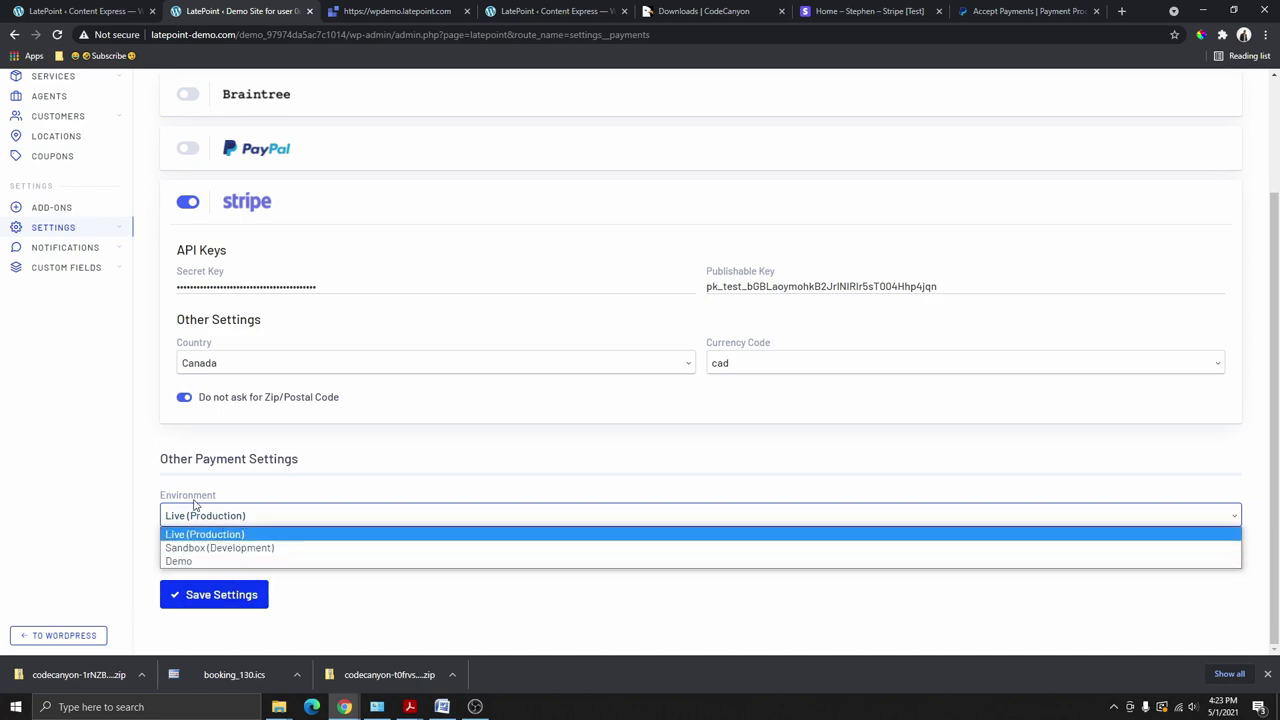
left_click(243, 512)
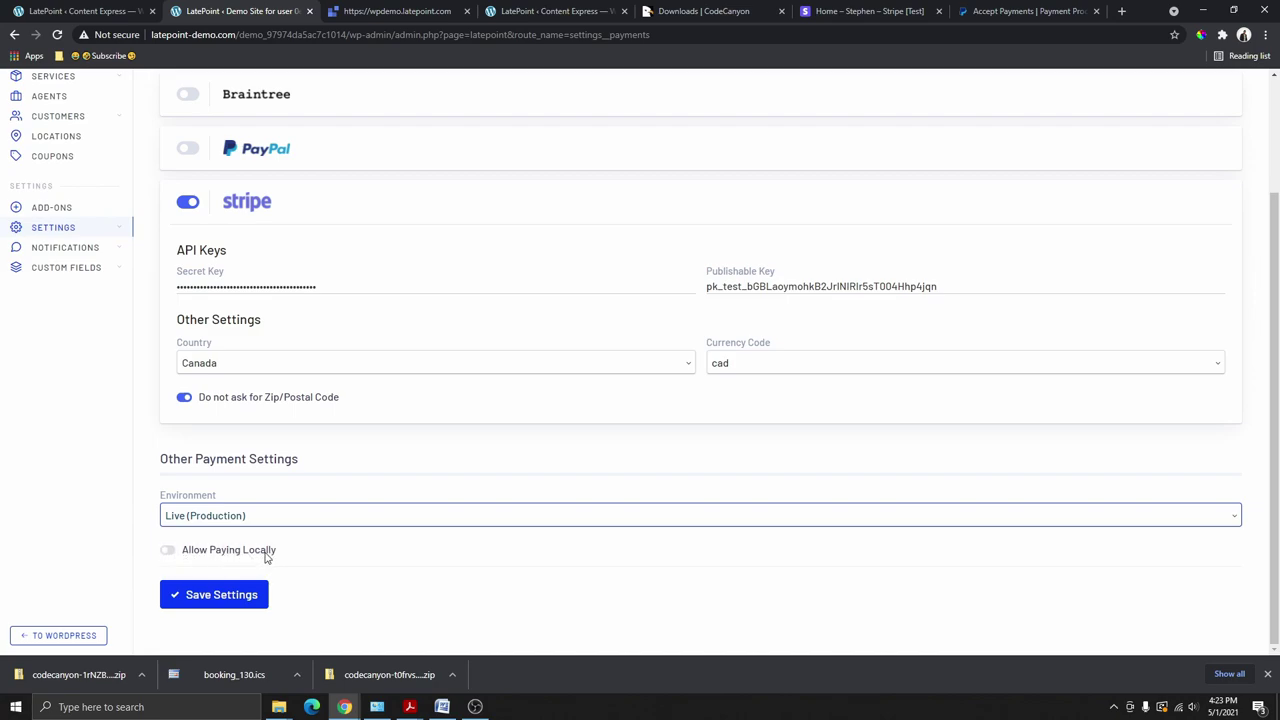
Step: Switch to the Stripe dashboard, turn off the test data view and open the developer API keys
scroll(237, 118, "up", 2)
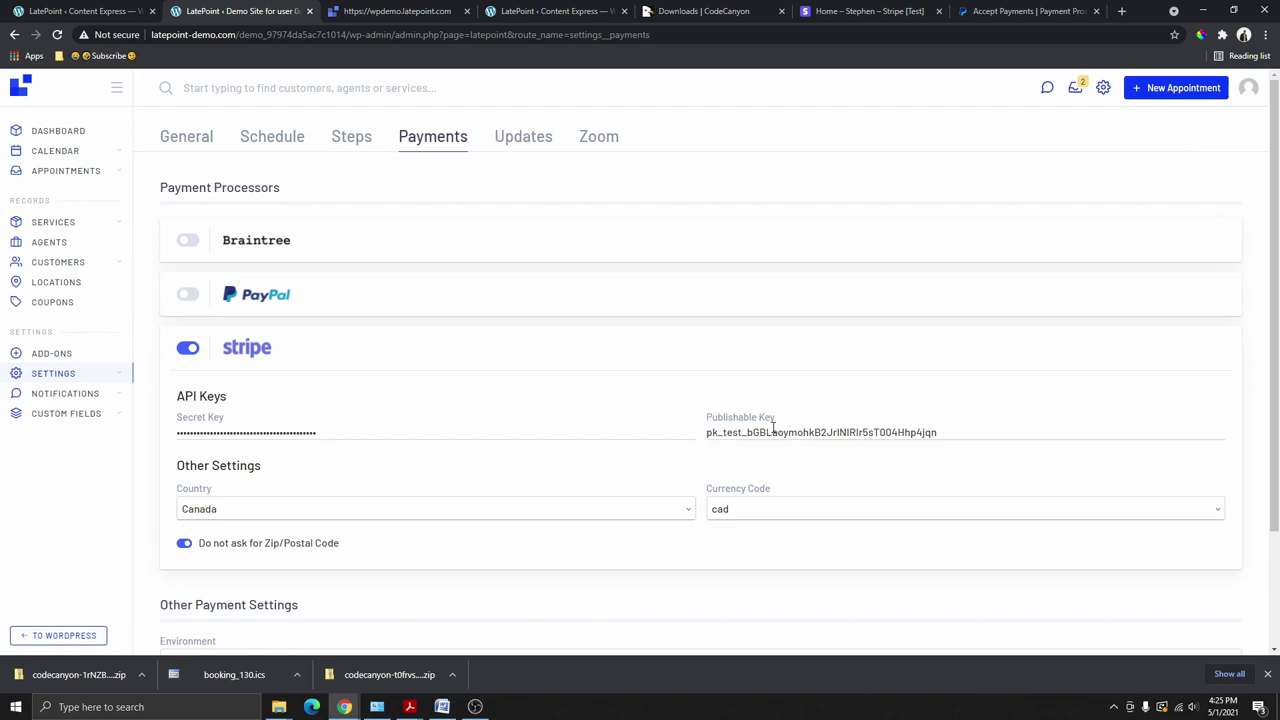
left_click(866, 11)
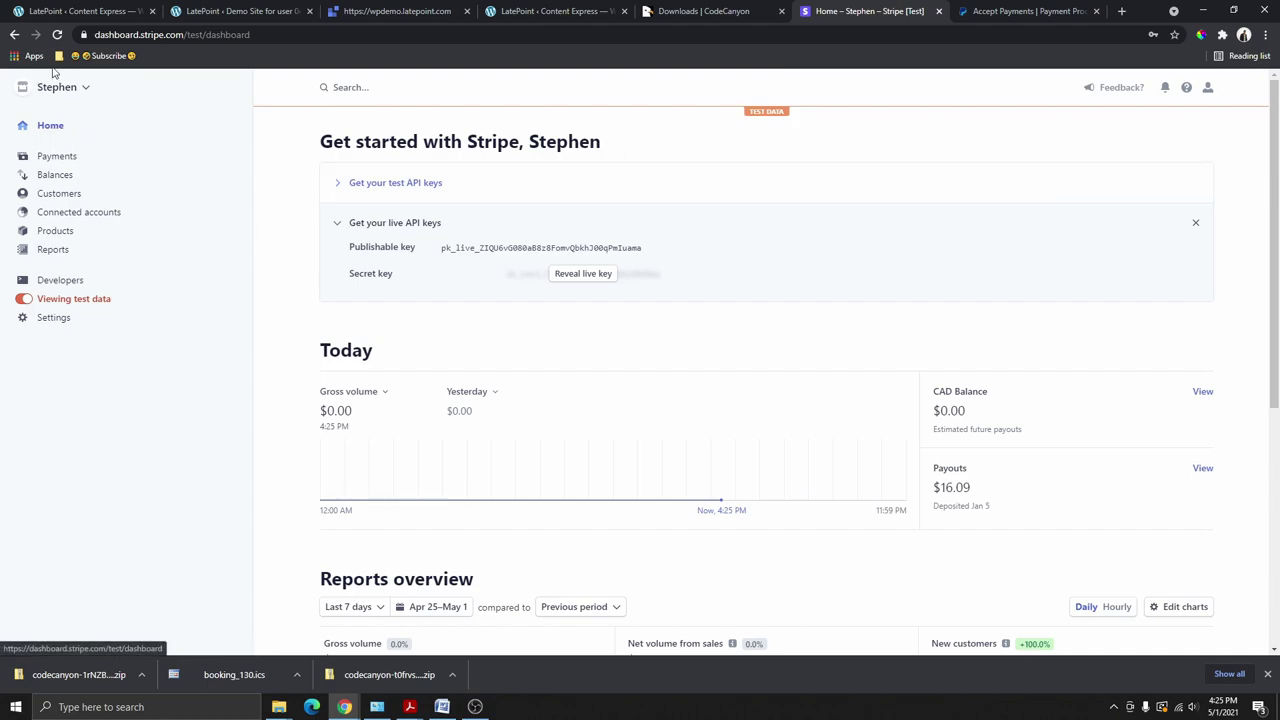
double_click(165, 34)
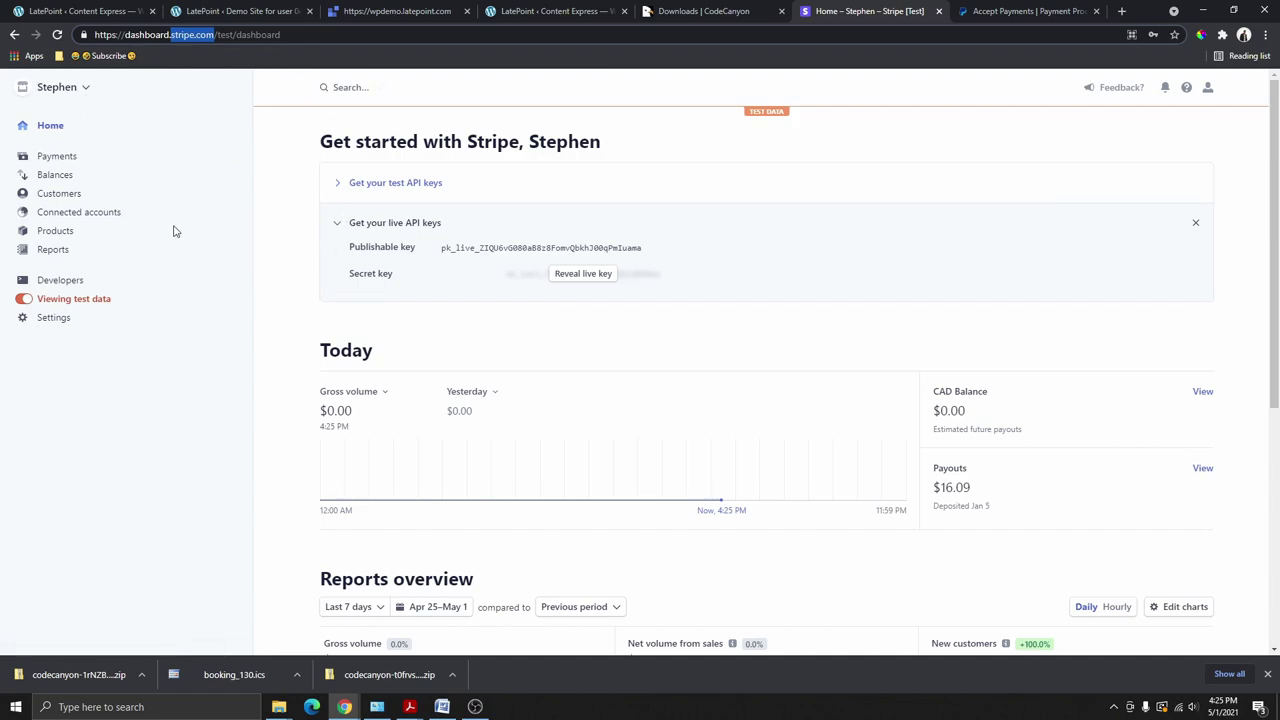
left_click(48, 132)
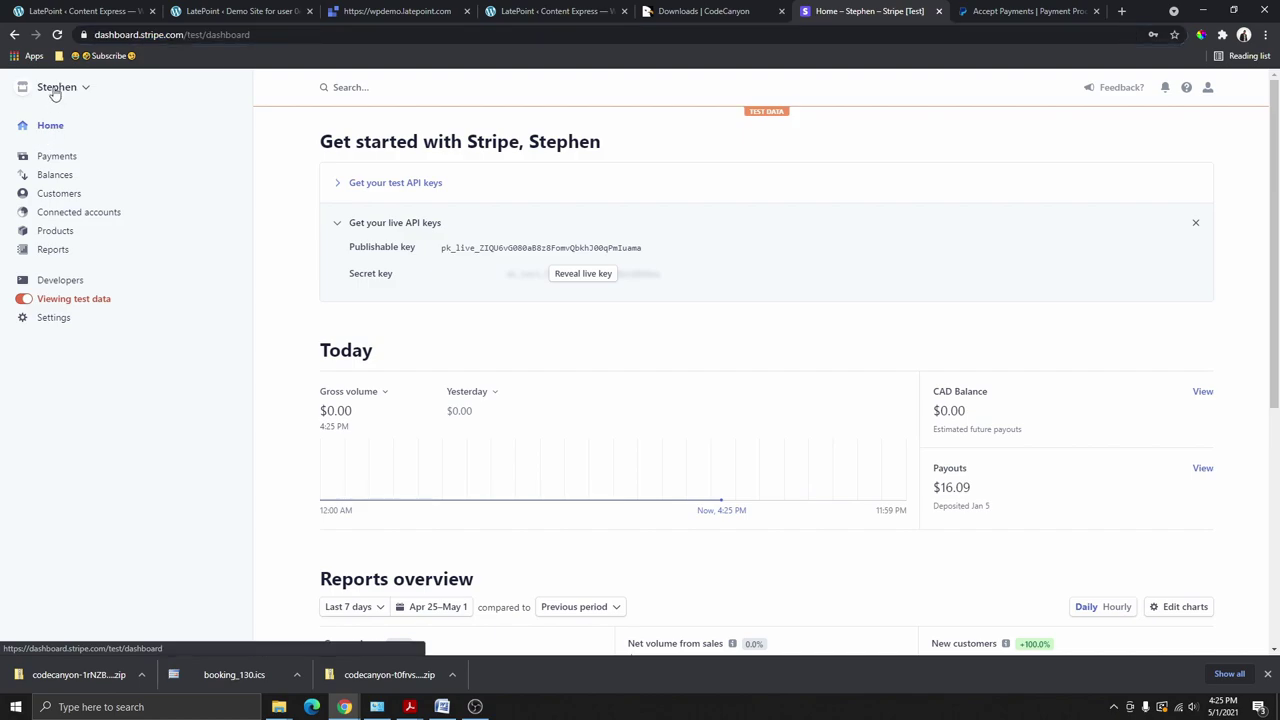
left_click(57, 88)
left_click(506, 217)
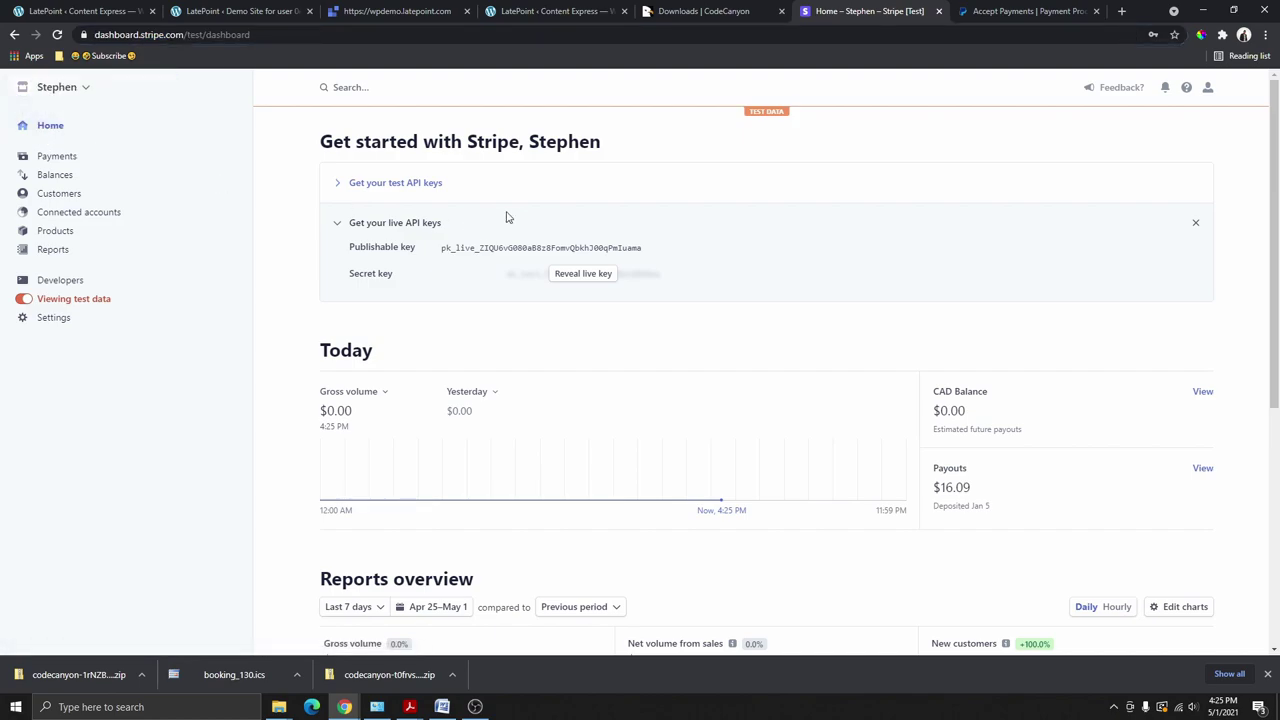
left_click(26, 300)
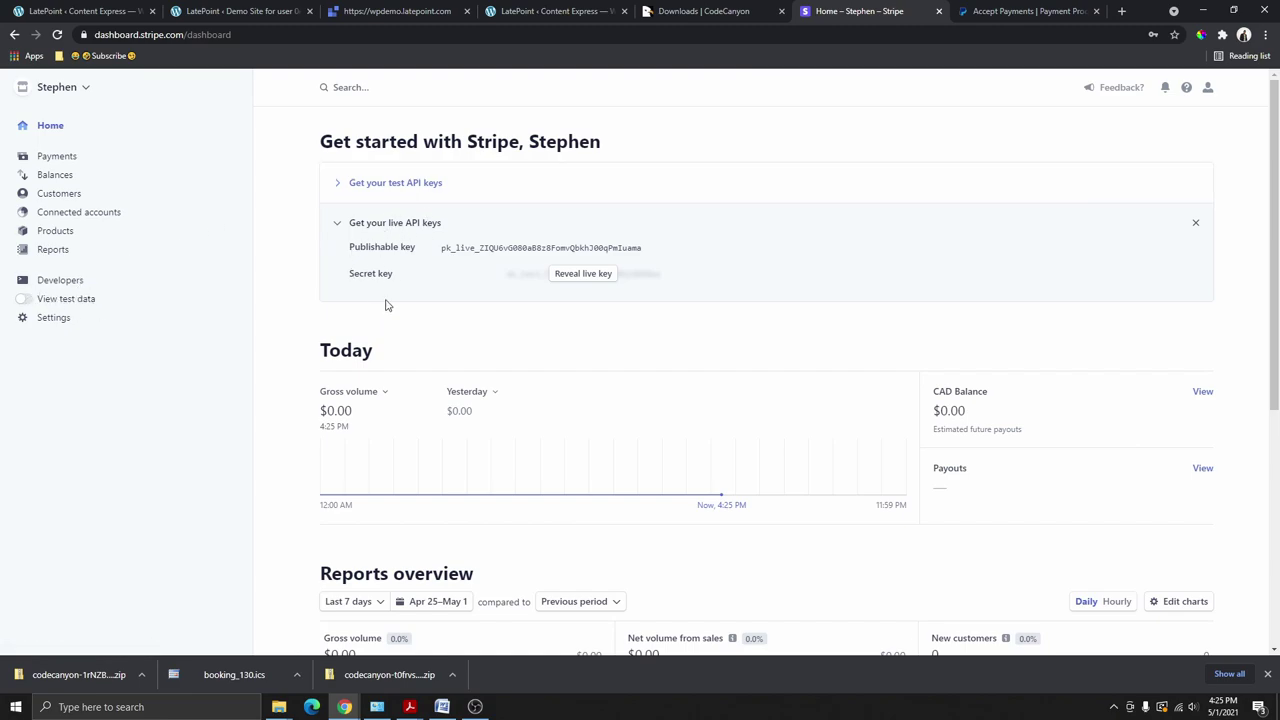
left_click(56, 284)
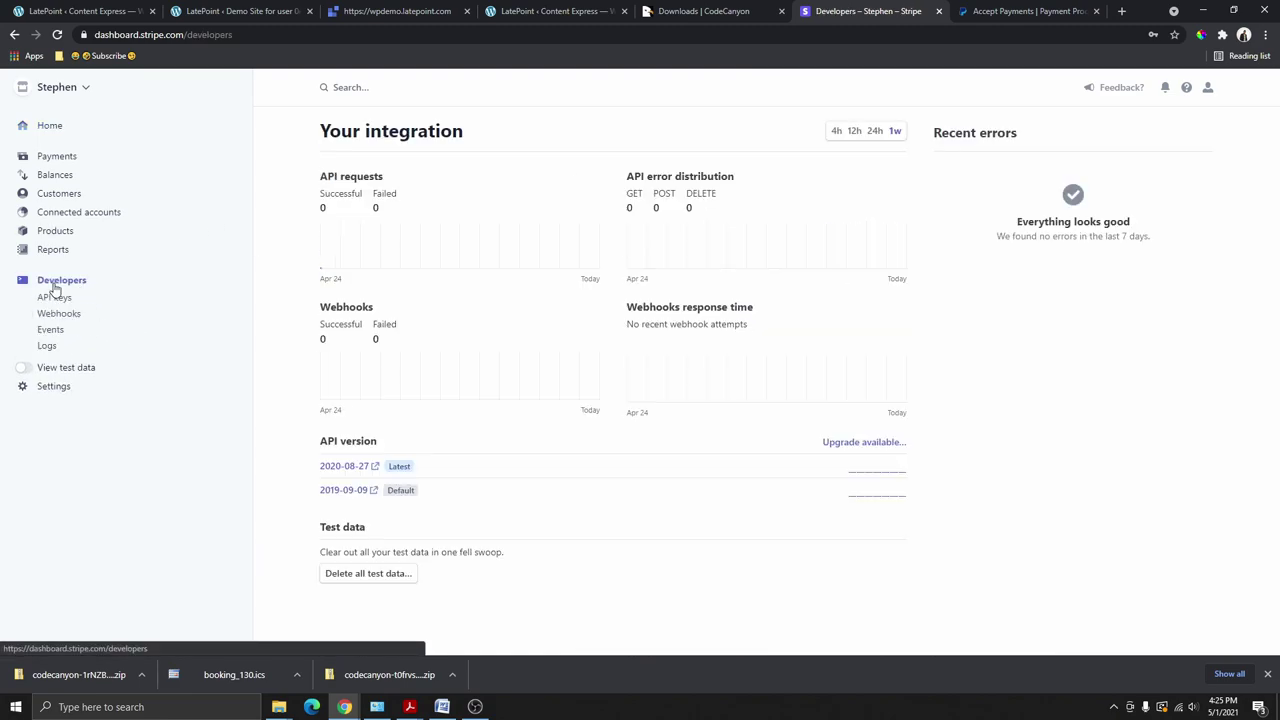
left_click(54, 298)
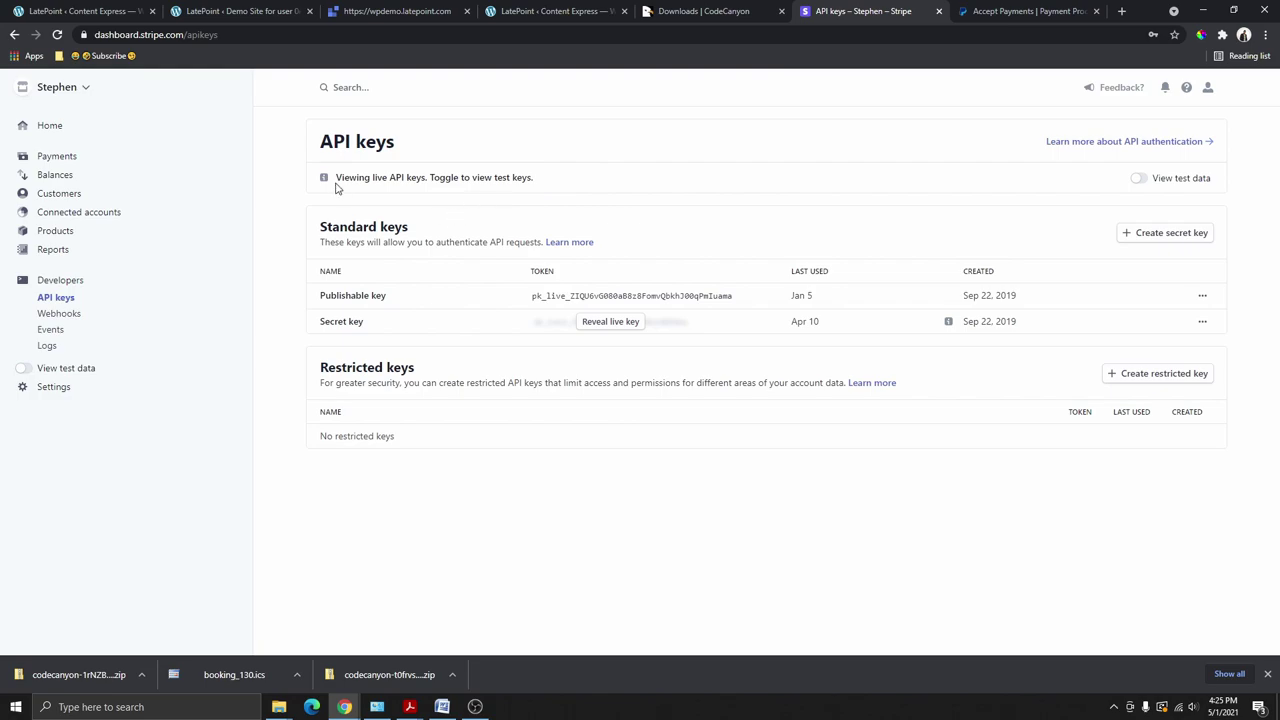
Step: Show Stripe's test API keys, copy the publishable key and paste it into LatePoint's Stripe Publishable Key field
left_click_drag(337, 180, 421, 181)
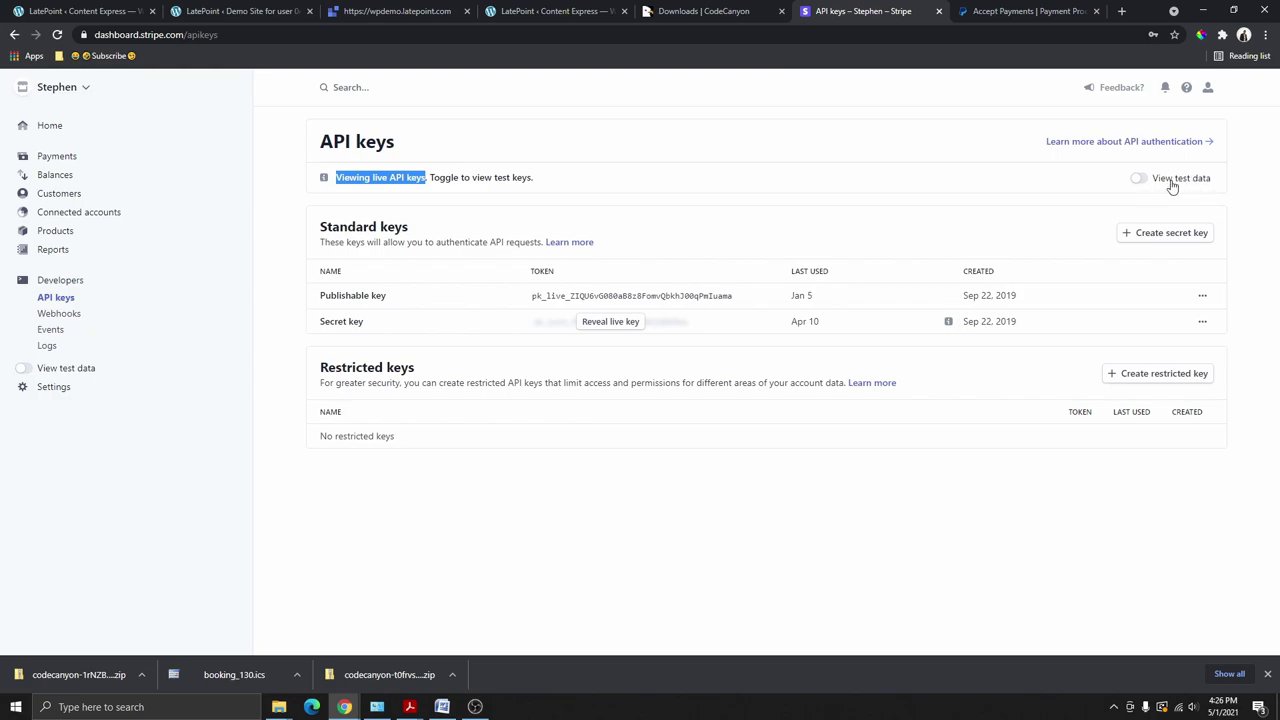
left_click(1140, 182)
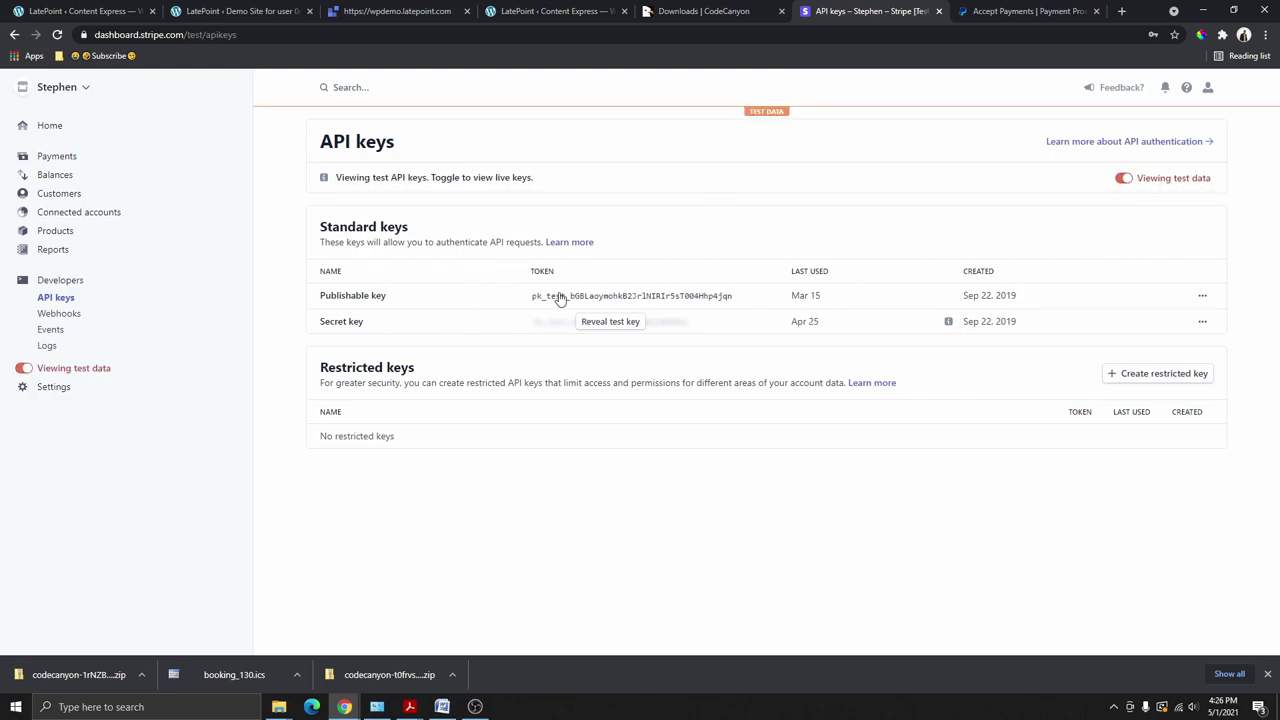
left_click(640, 299)
left_click(545, 14)
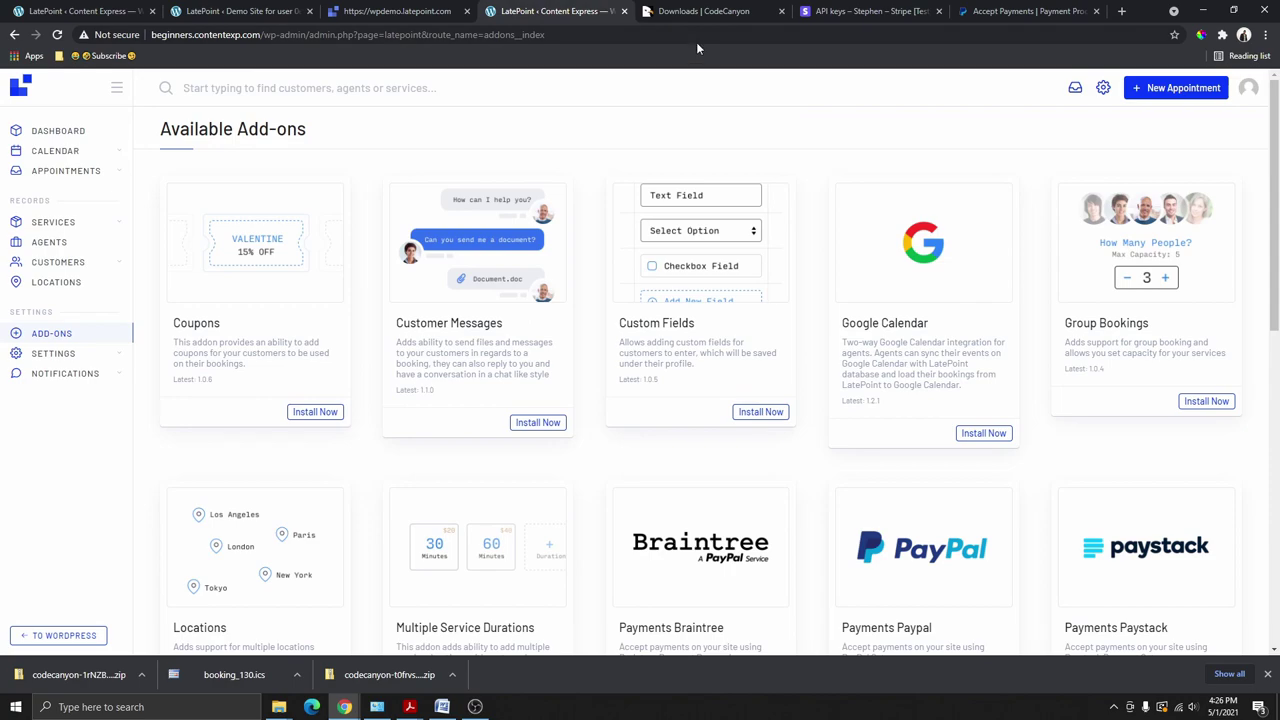
left_click(240, 11)
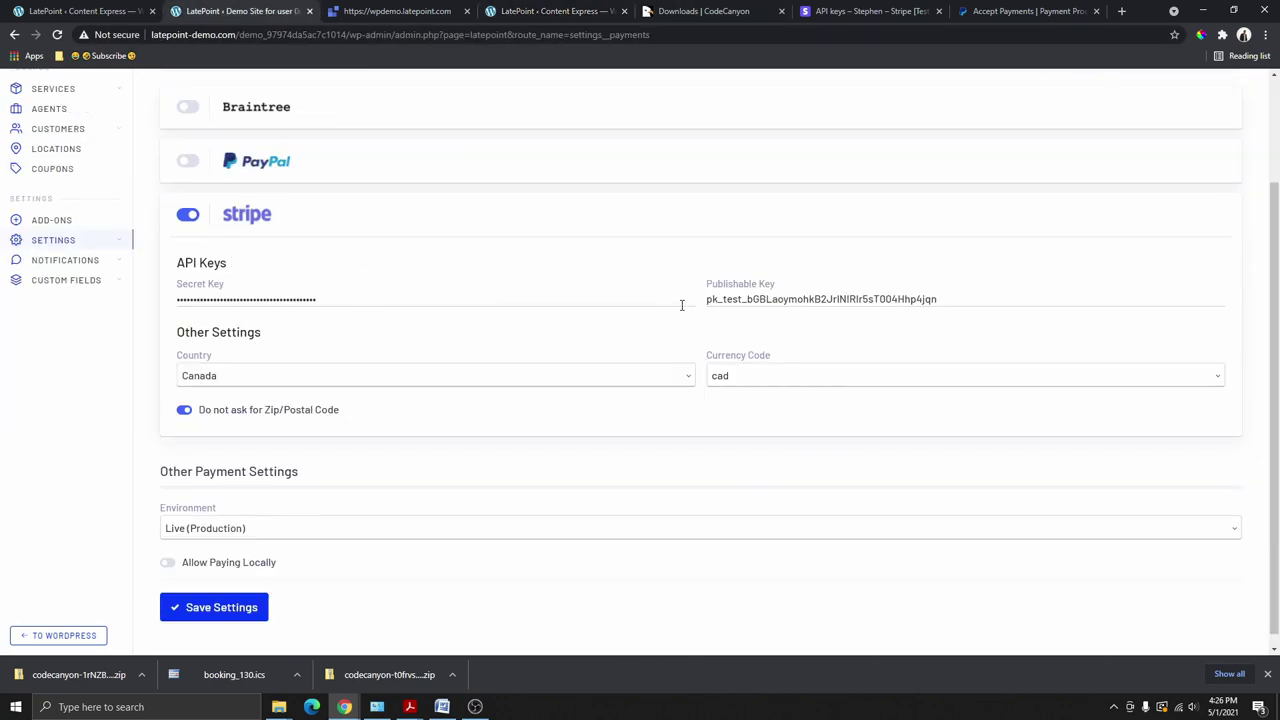
left_click_drag(956, 296, 700, 299)
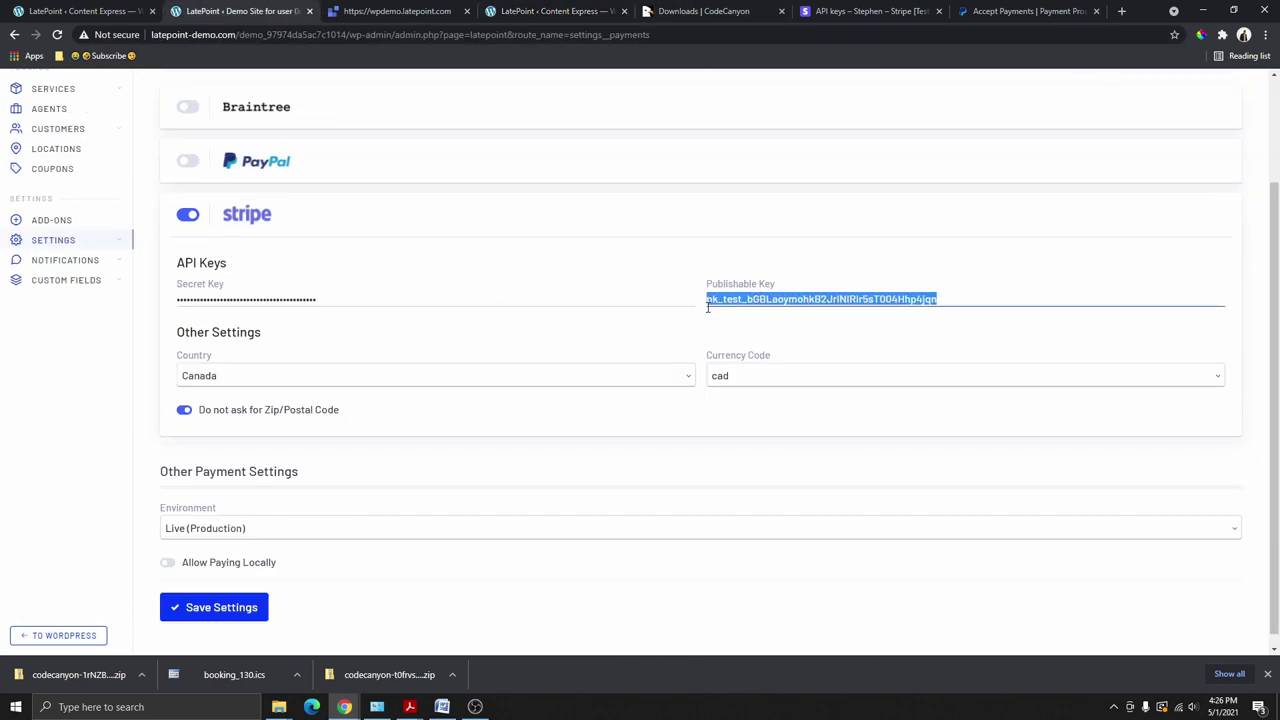
key("ctrl+v")
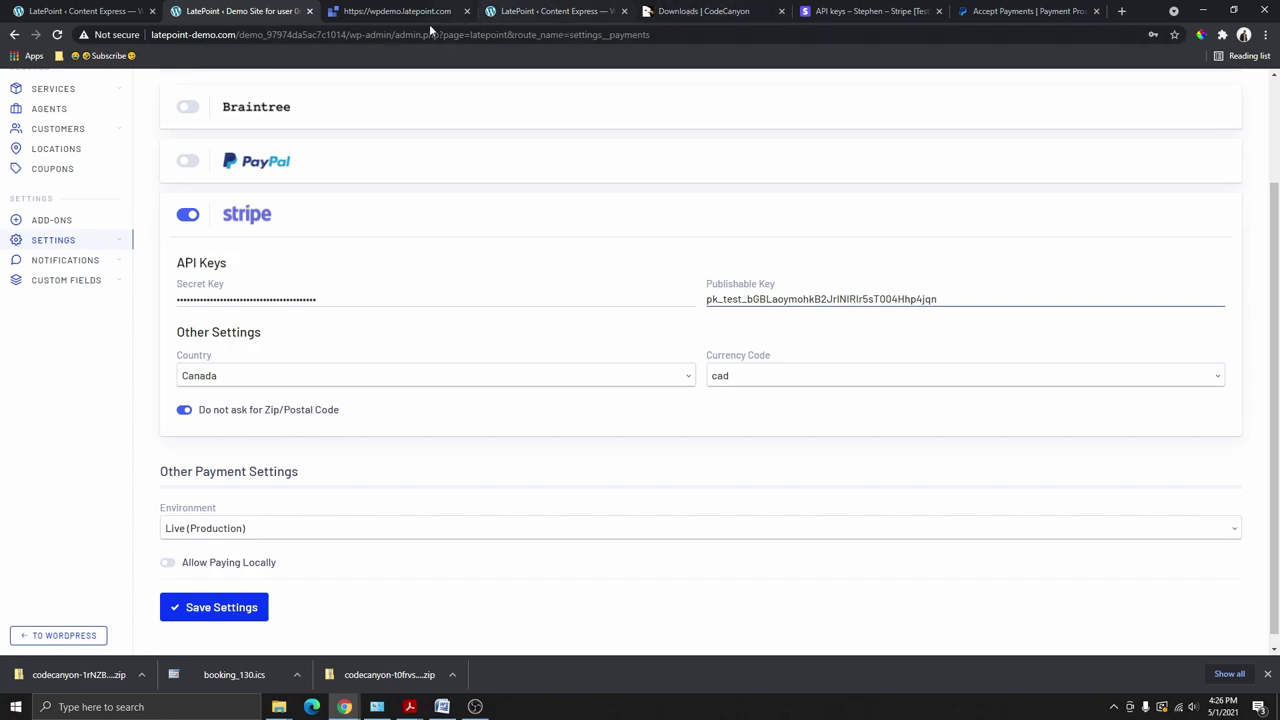
Step: Revisit Stripe's API keys, select the contents of LatePoint's Stripe Secret Key field and save the payment settings
left_click(868, 12)
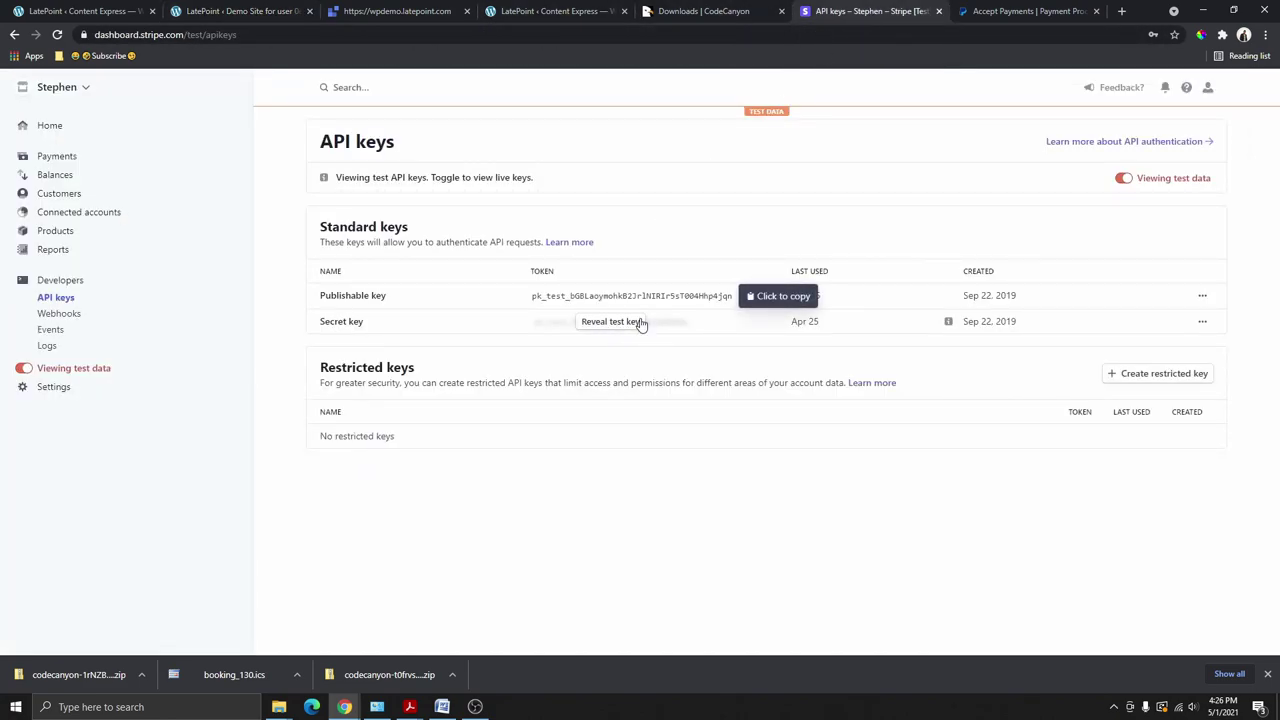
left_click(236, 11)
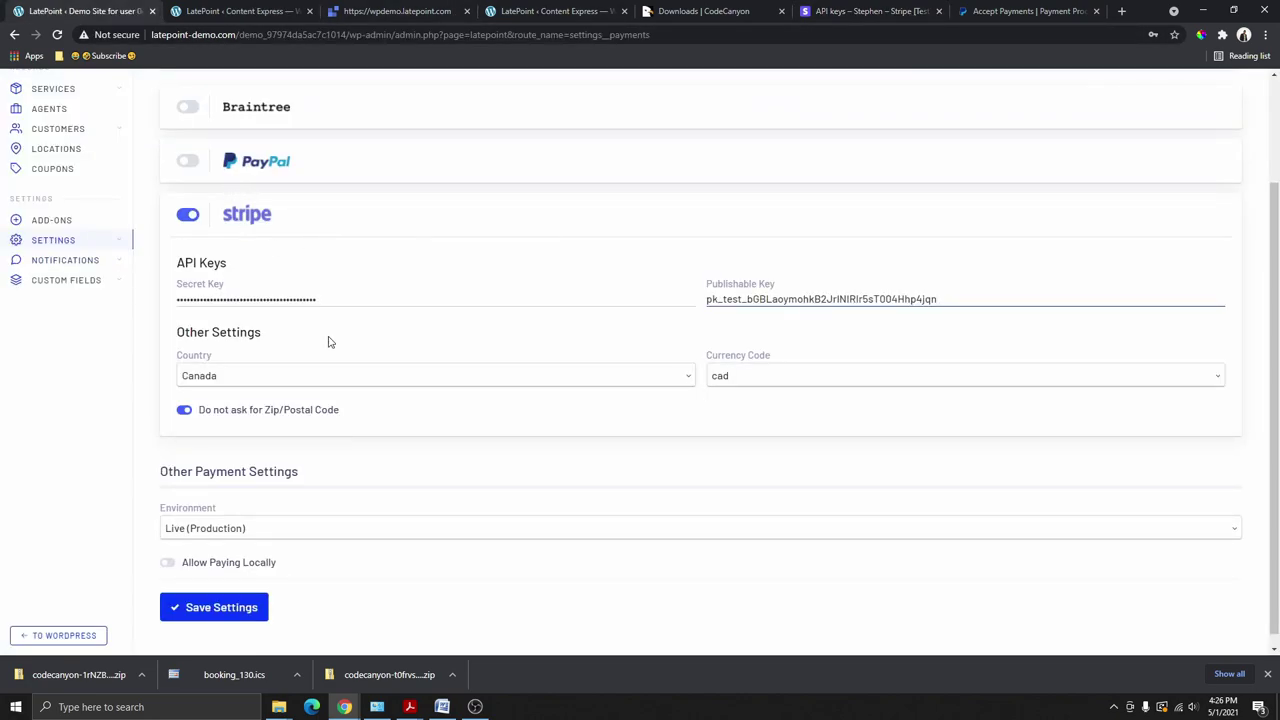
left_click_drag(317, 300, 176, 302)
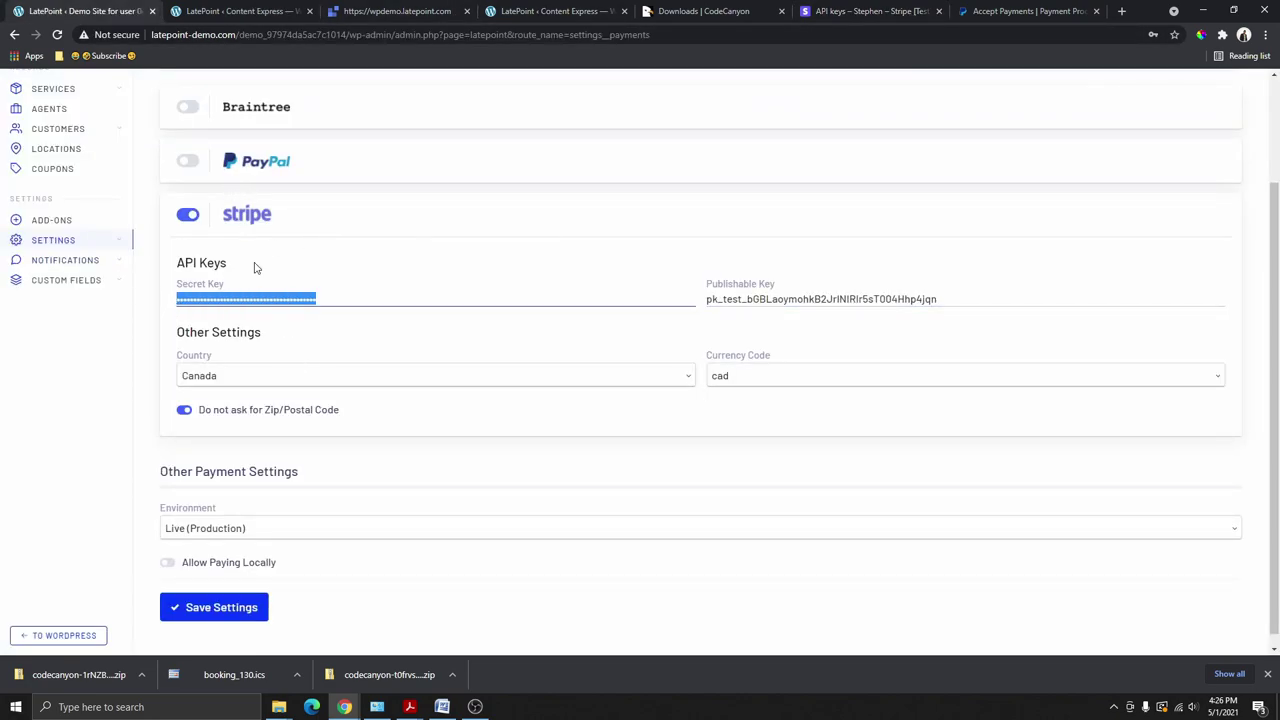
scroll(300, 440, "down", 1)
left_click(222, 596)
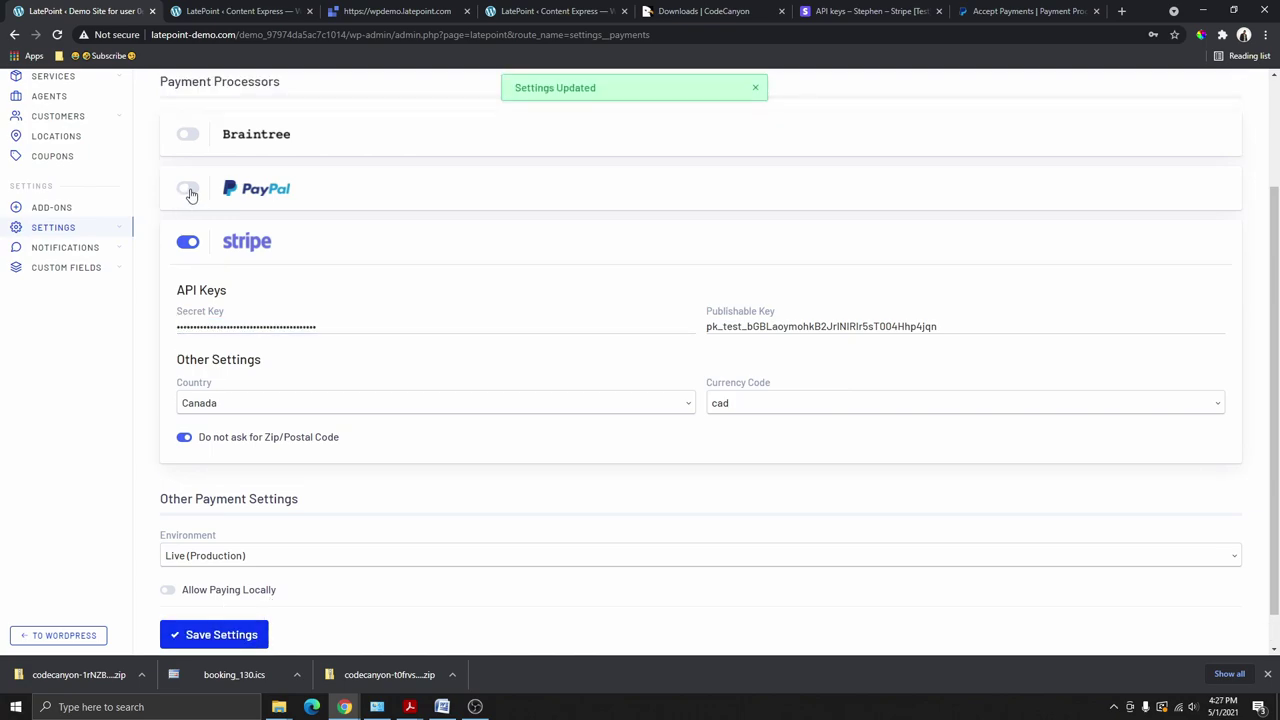
Step: Enable PayPal as a payment processor in LatePoint, switch to the PayPal site and log in
left_click(189, 190)
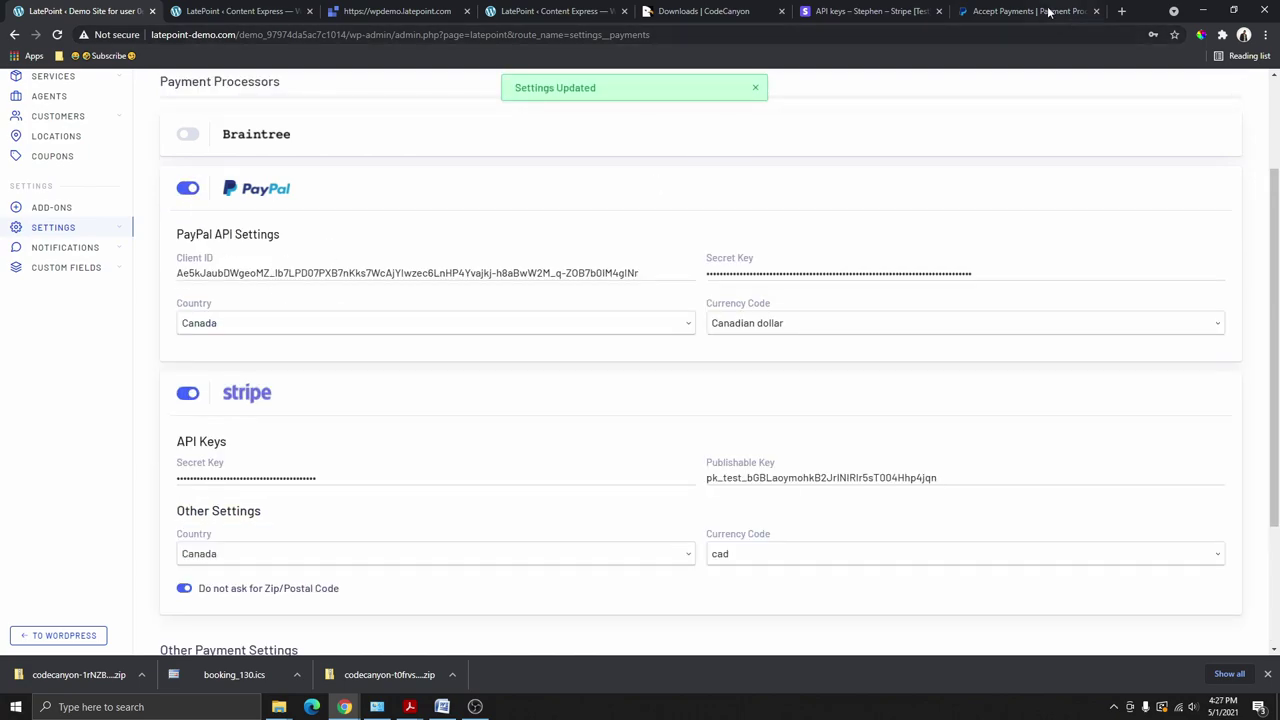
key("ctrl+9")
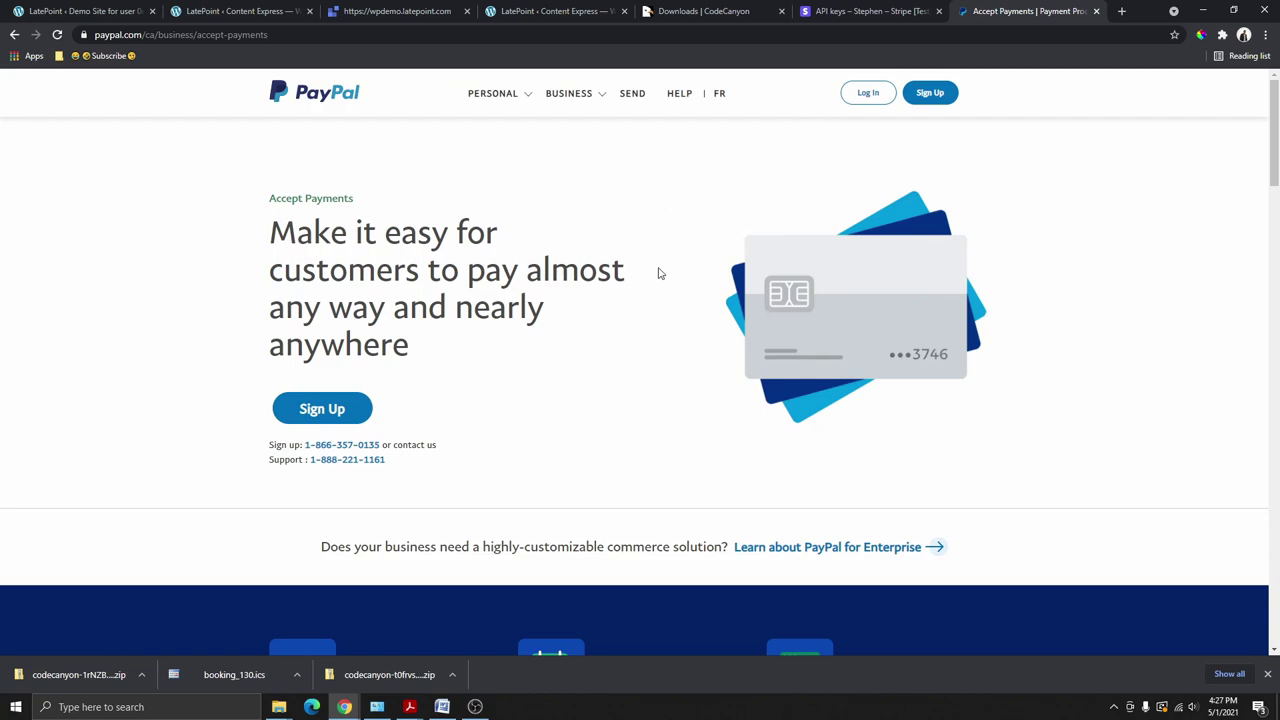
left_click(867, 94)
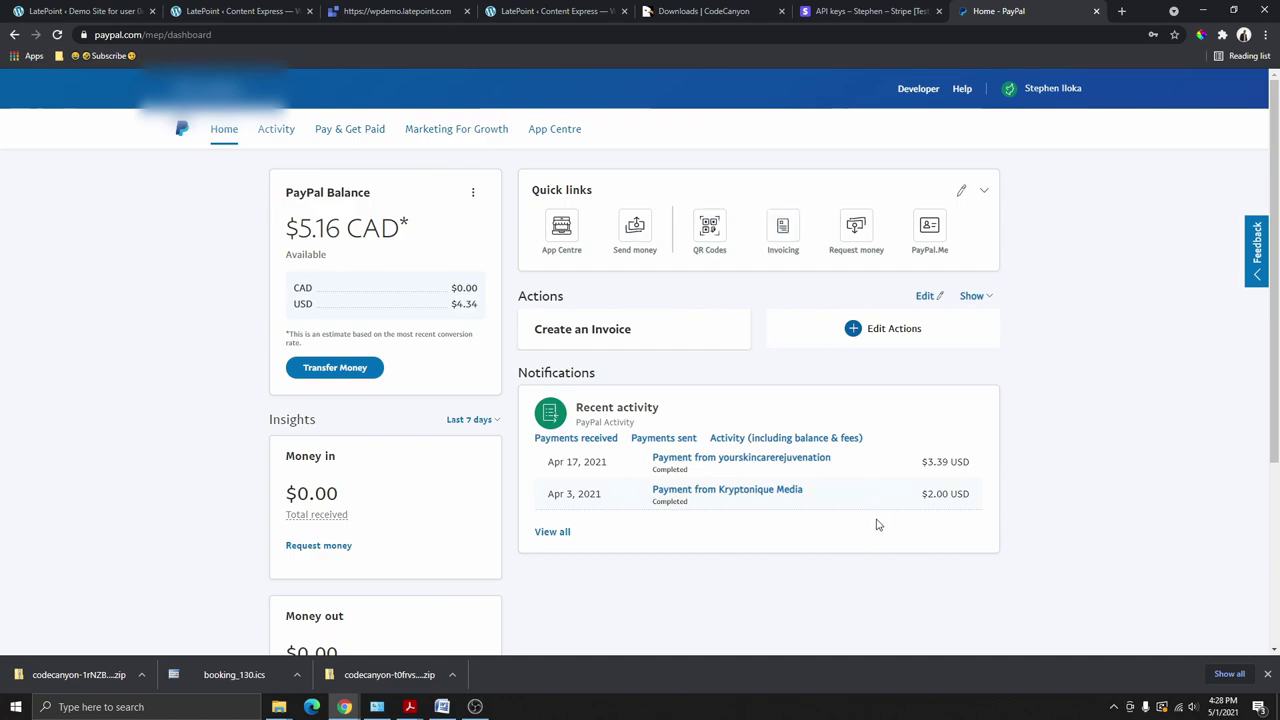
Step: Go to PayPal's developer site and open its dashboard of apps and credentials
left_click(919, 90)
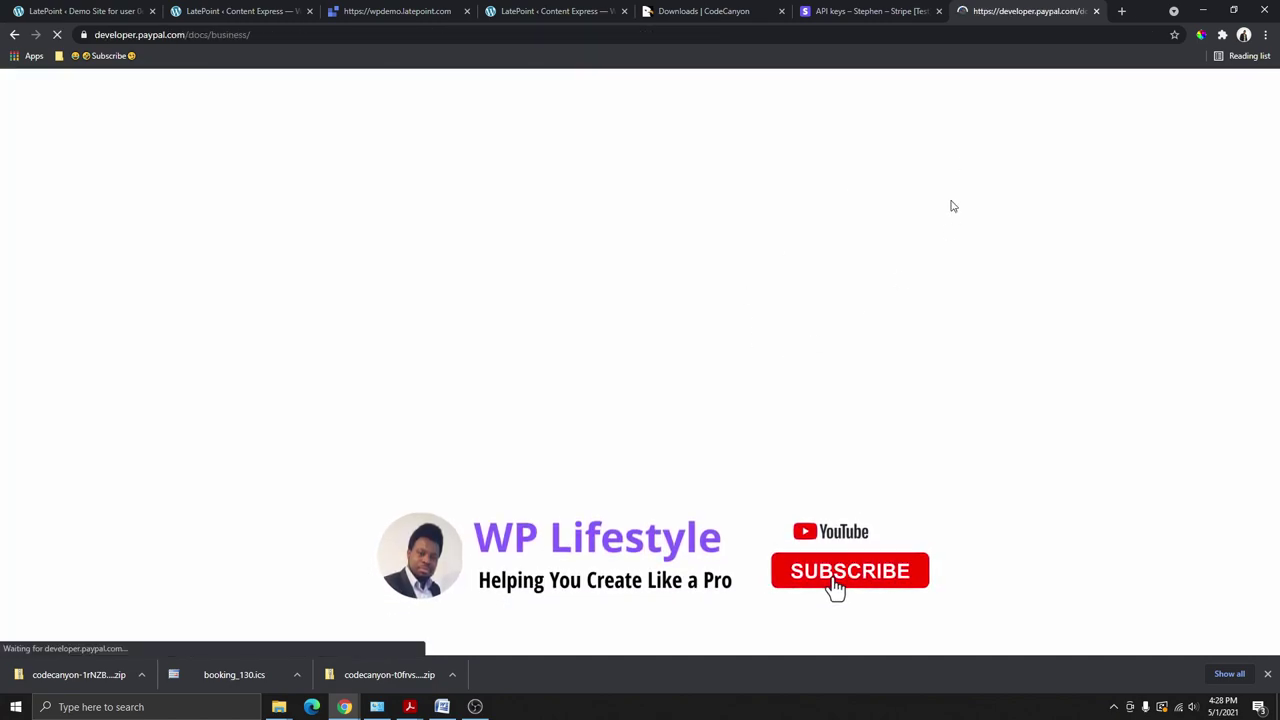
left_click(1030, 90)
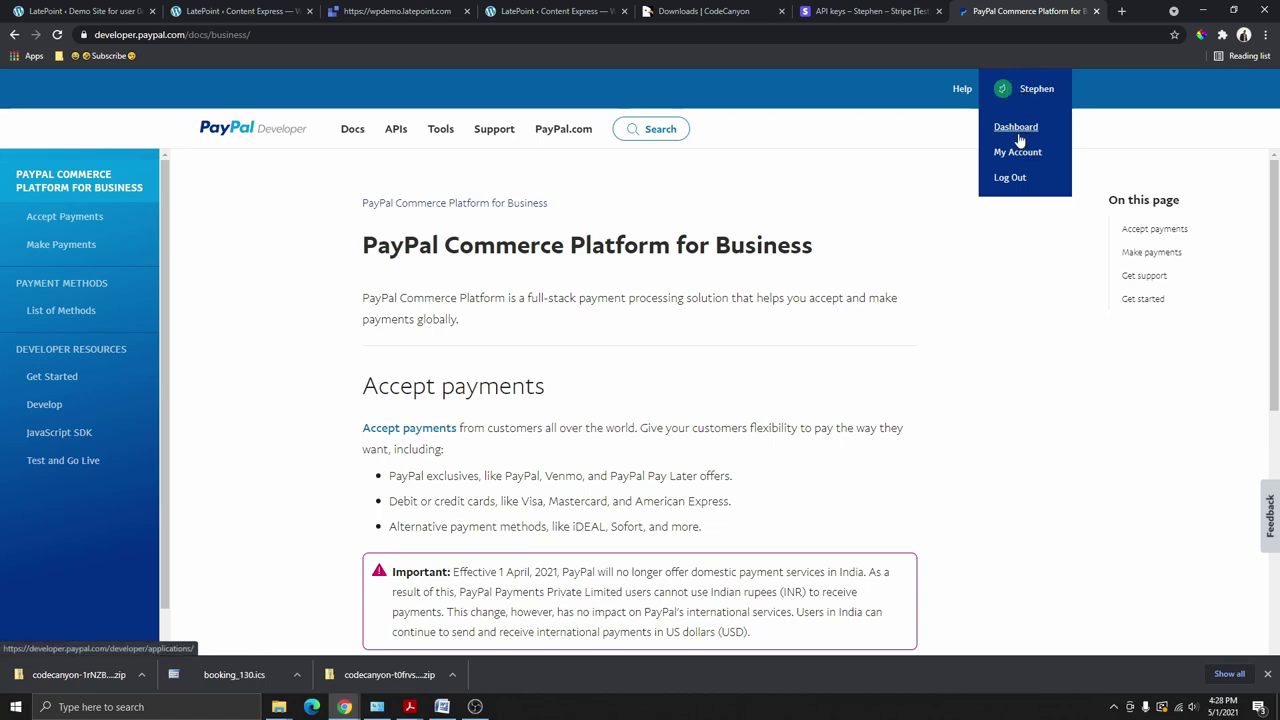
left_click(1016, 128)
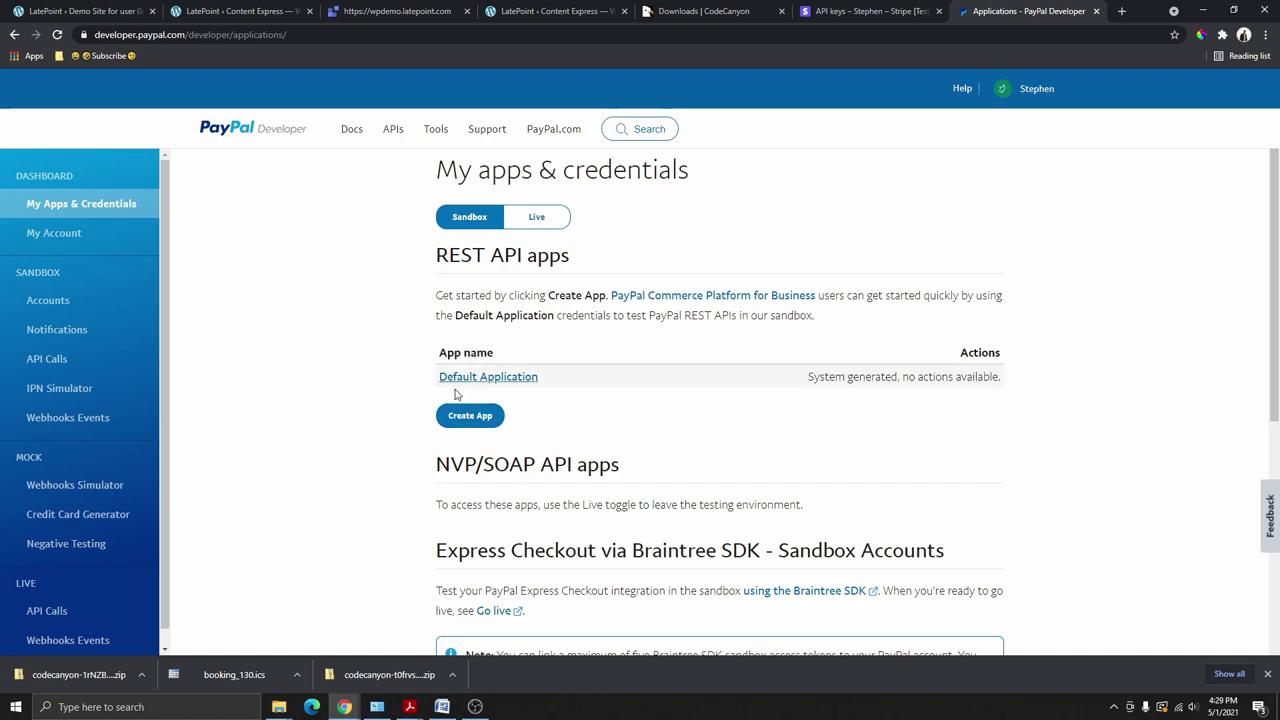
Step: Open the sandbox Default Application and reveal its API secret
left_click(504, 383)
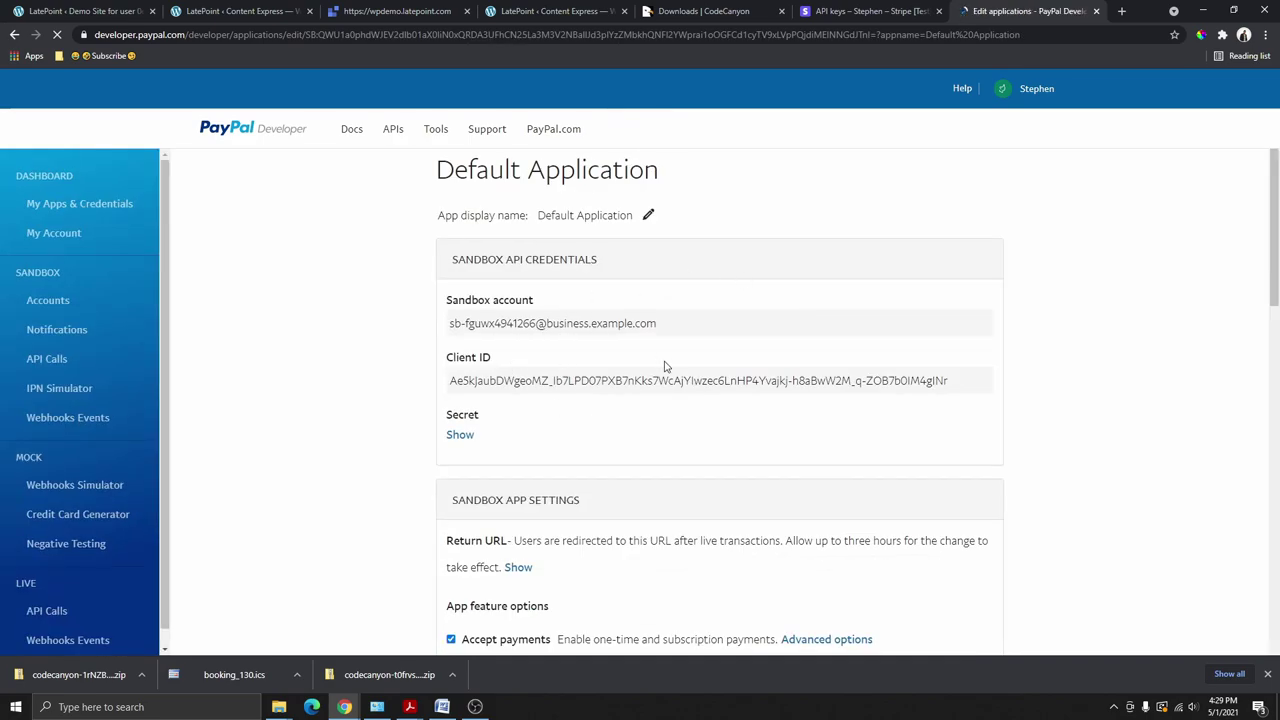
scroll(530, 337, "down", 1)
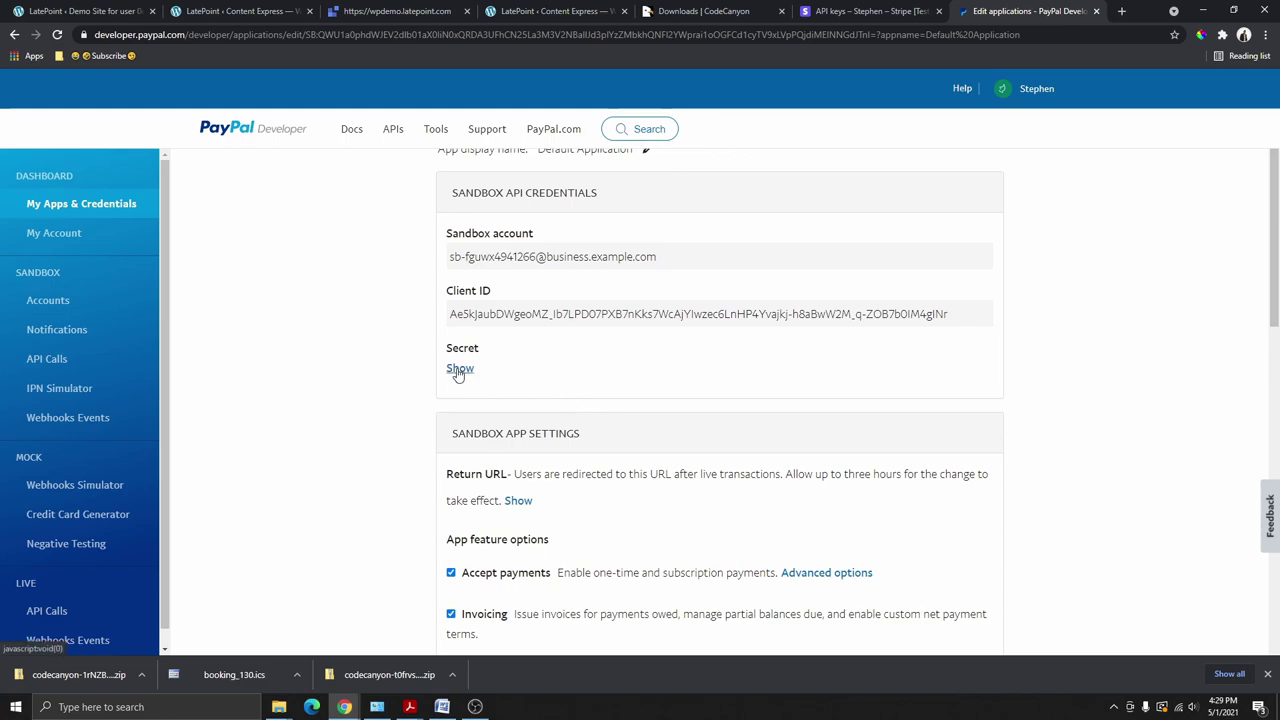
left_click(462, 370)
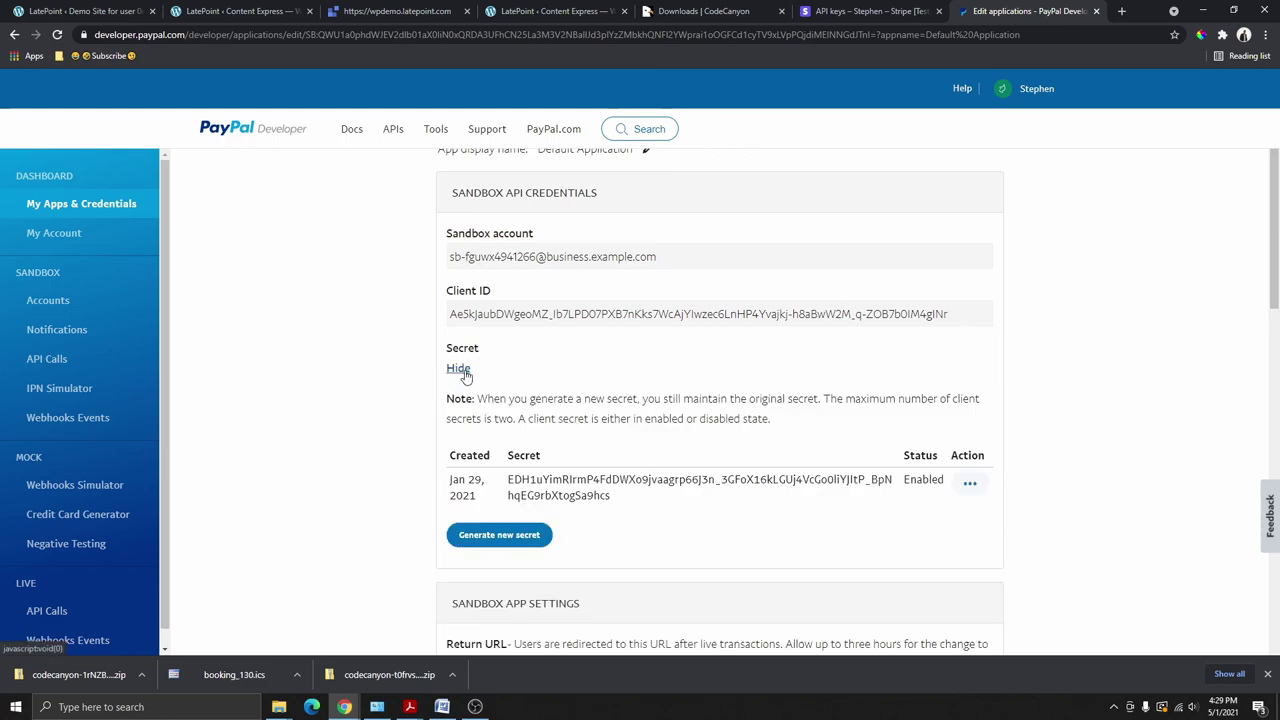
Step: Return to the PayPal apps list, show the live REST API apps and look at the form for creating a new app
key("alt+Left")
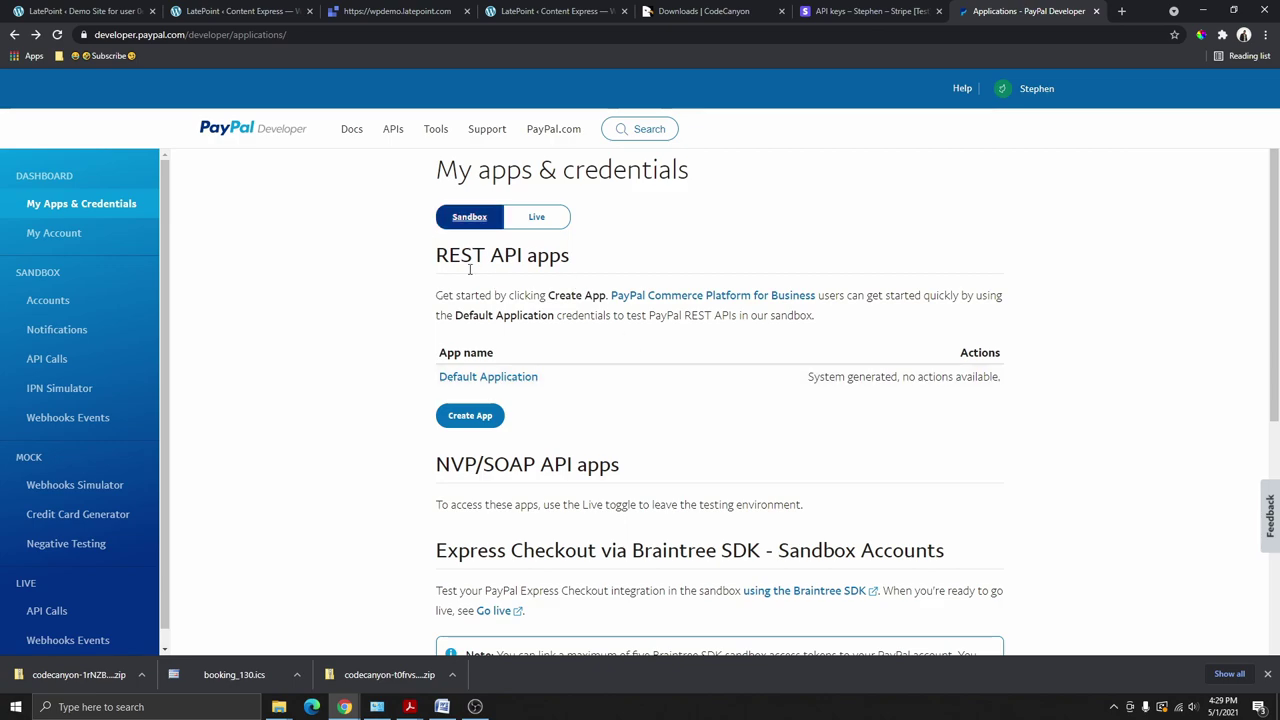
left_click(537, 217)
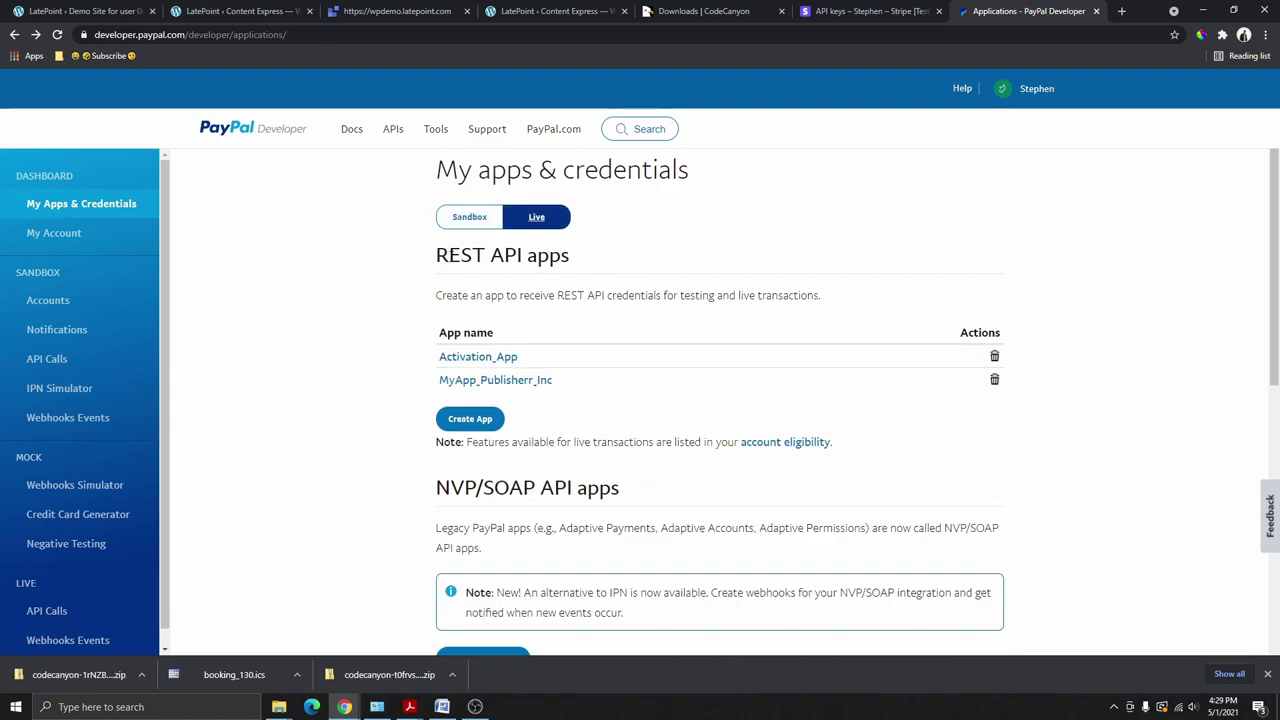
scroll(587, 256, "down", 2)
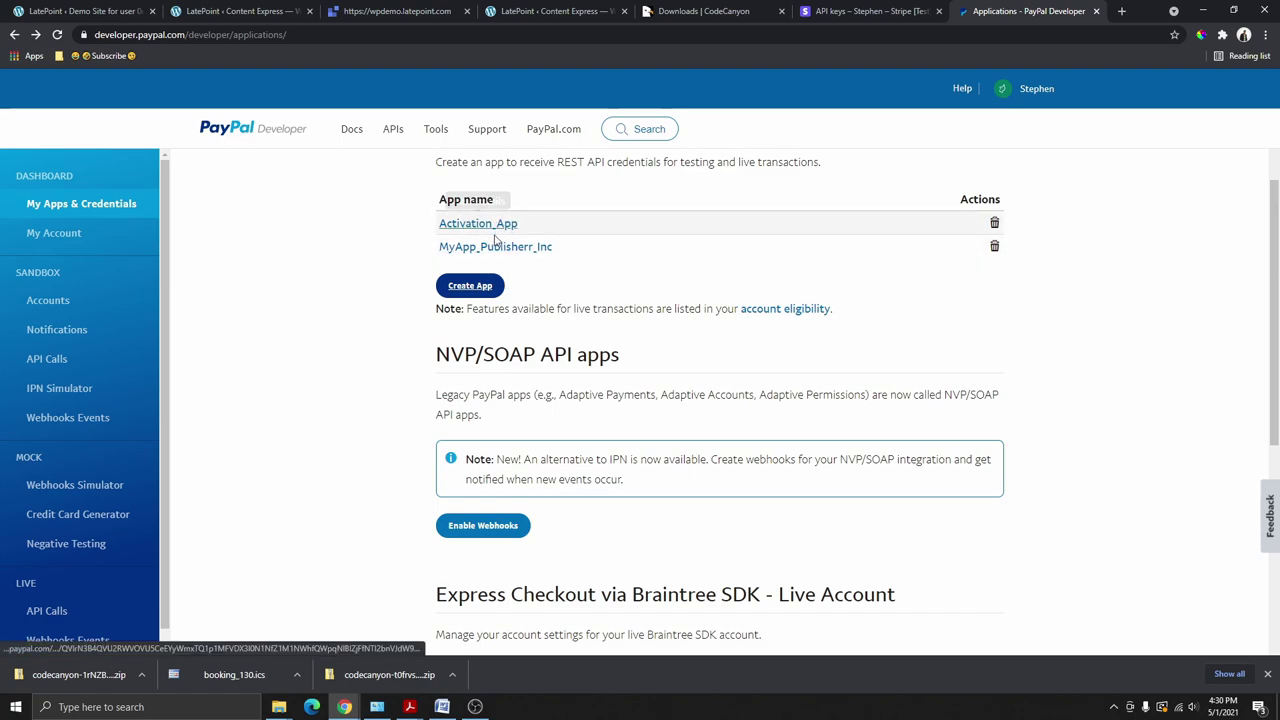
left_click(479, 291)
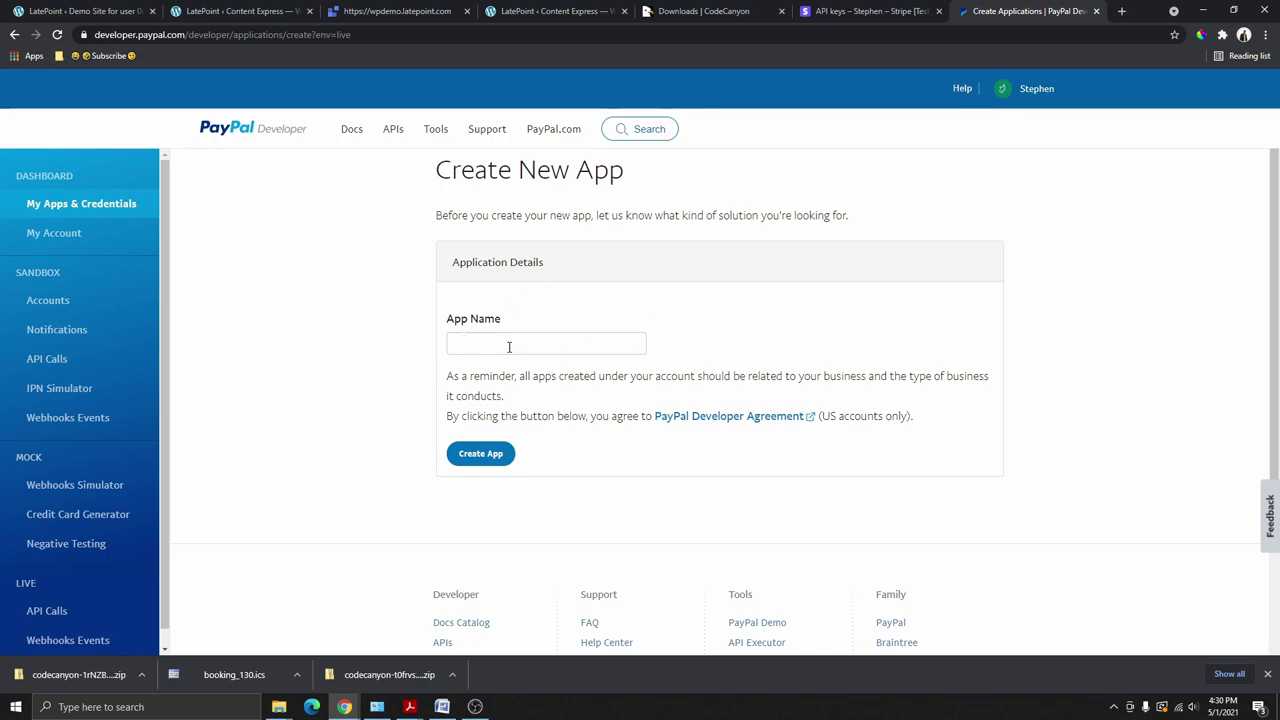
left_click(486, 457)
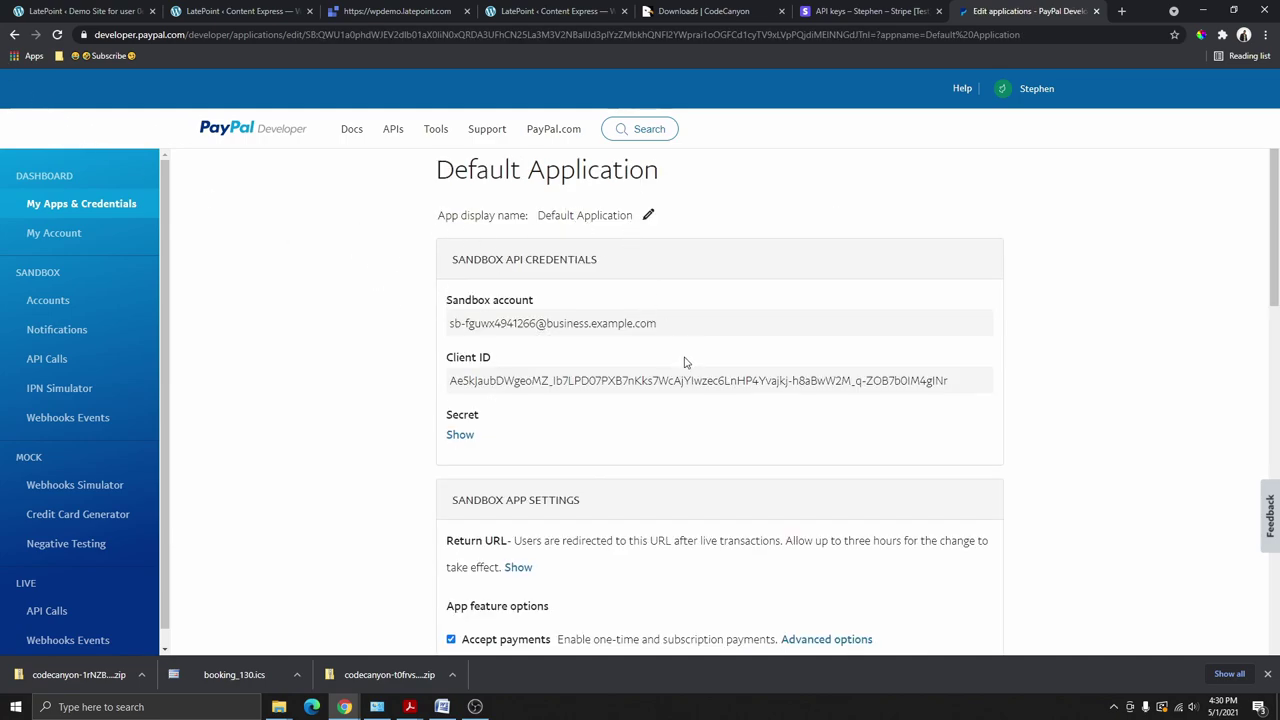
Step: Select the Default Application's sandbox Client ID, switch to LatePoint and select the contents of its PayPal Client ID field
triple_click(958, 387)
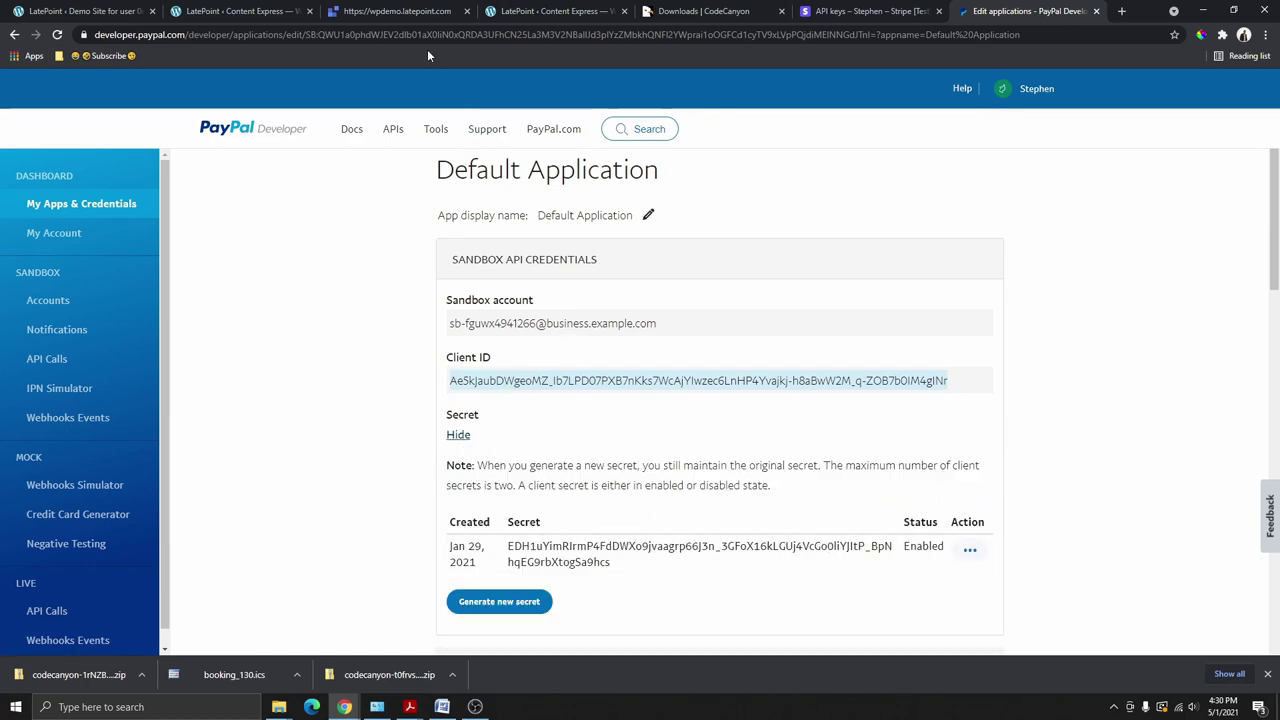
left_click(80, 11)
left_click_drag(646, 352, 171, 380)
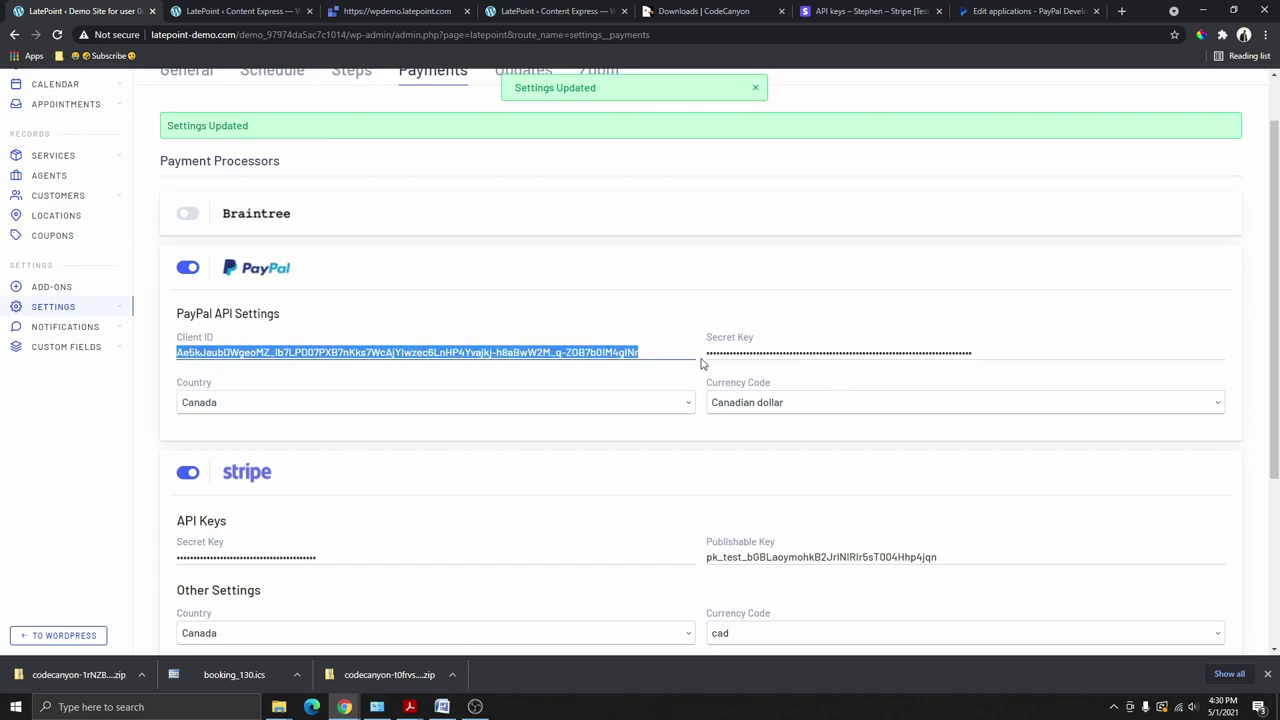
Step: Check the PayPal, Stripe and environment options in LatePoint and save the payment settings
scroll(1019, 348, "down", 1)
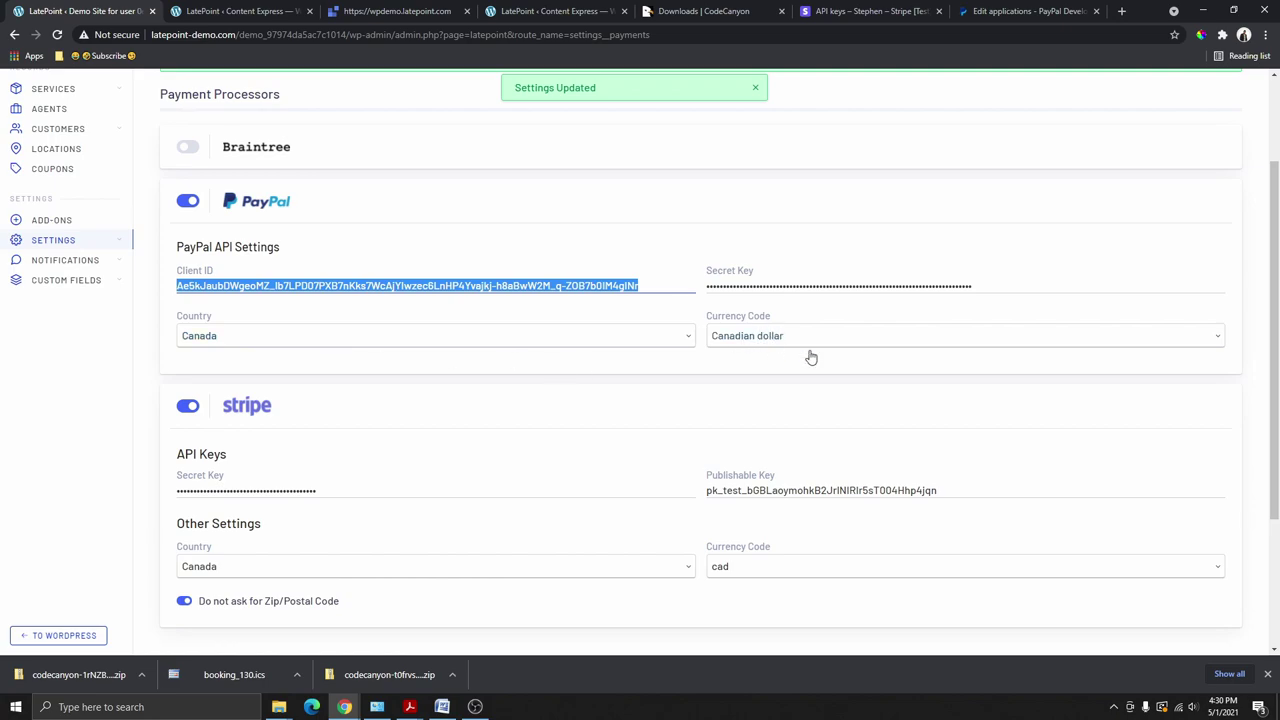
scroll(818, 348, "down", 3)
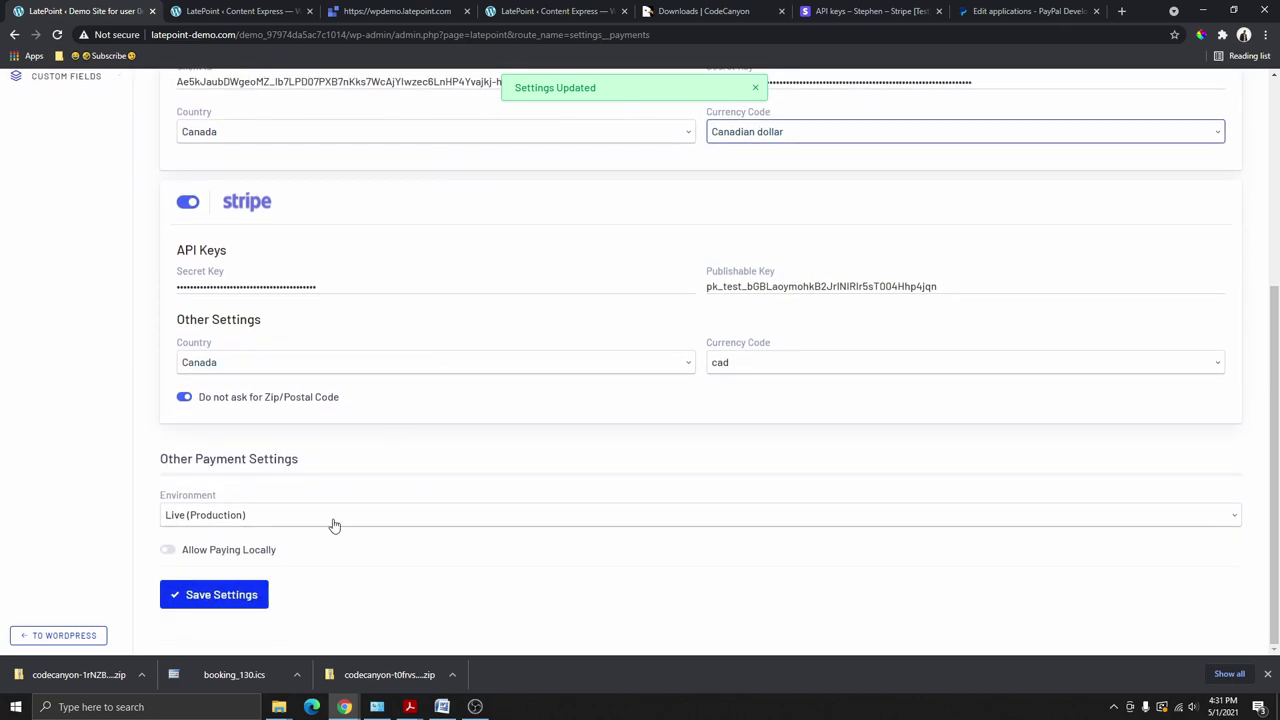
left_click(233, 603)
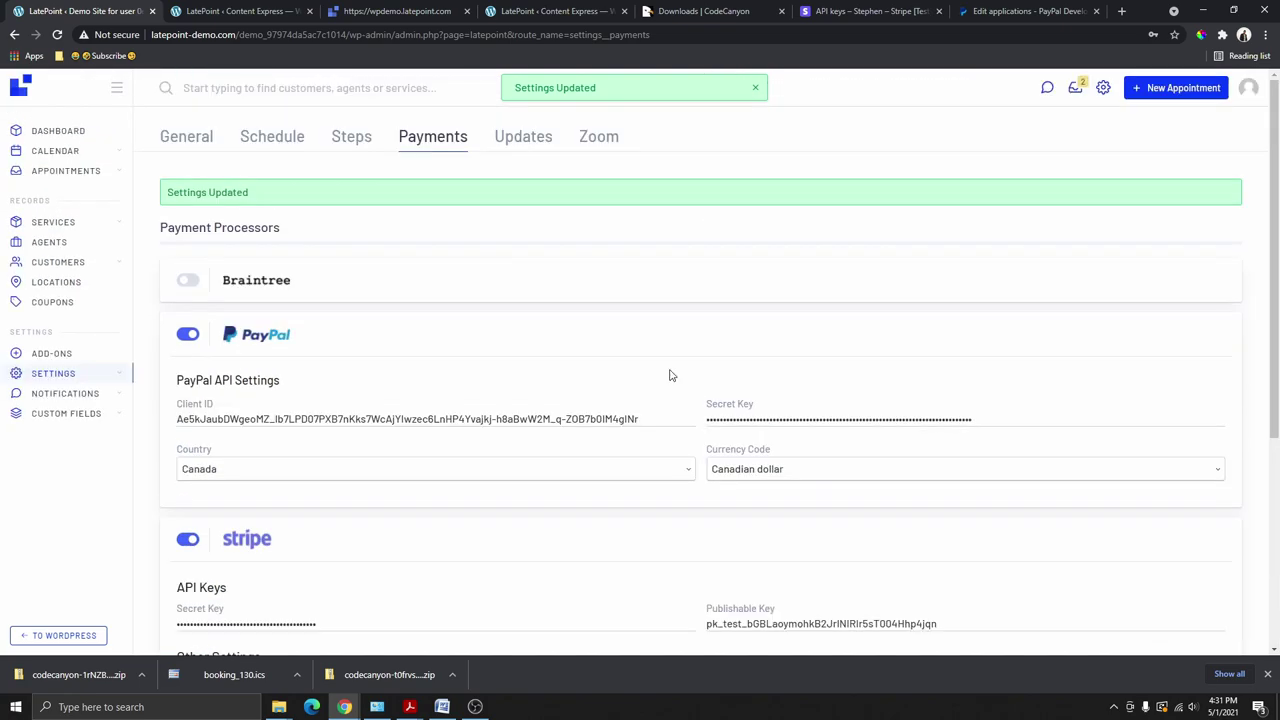